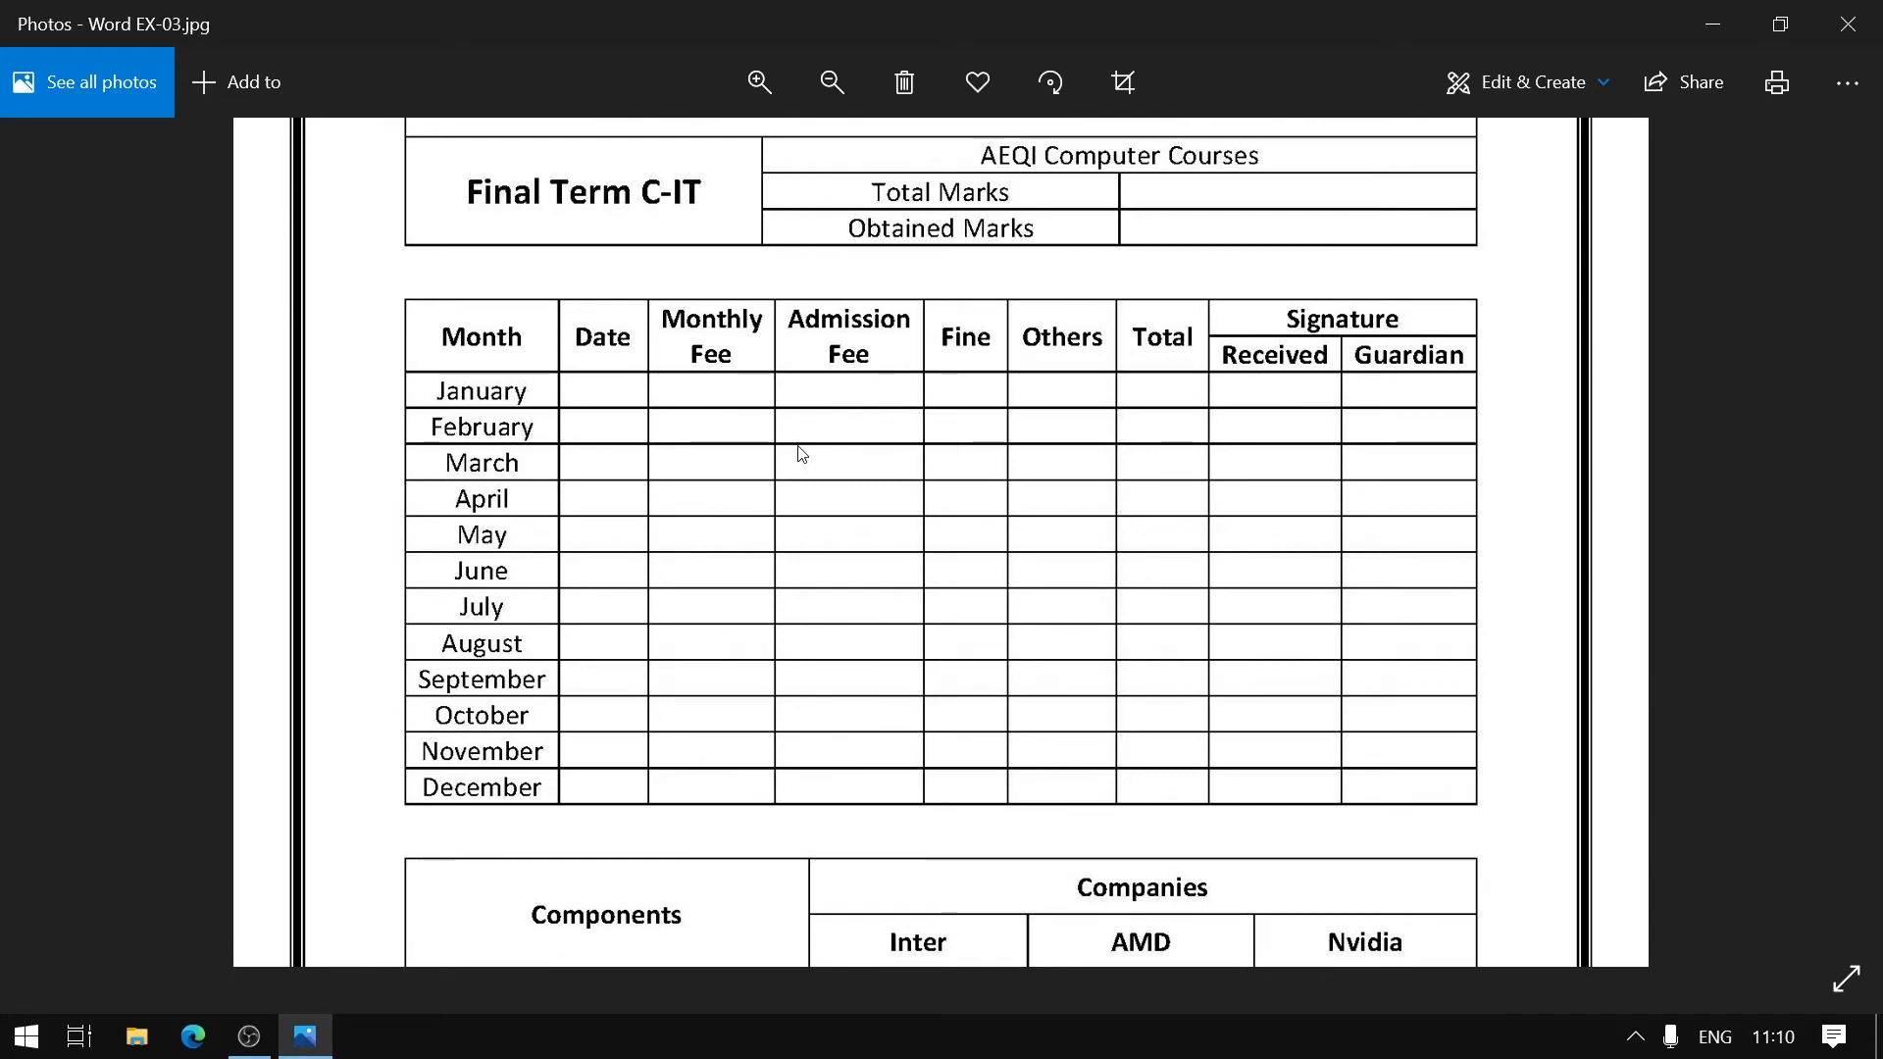
Examine the reference image Word EX-03.jpg, going through the marks, final term, monthly fee and components tables
{"action": "scroll", "coordinate": [802, 453], "scroll_direction": "down", "scroll_amount": 5}
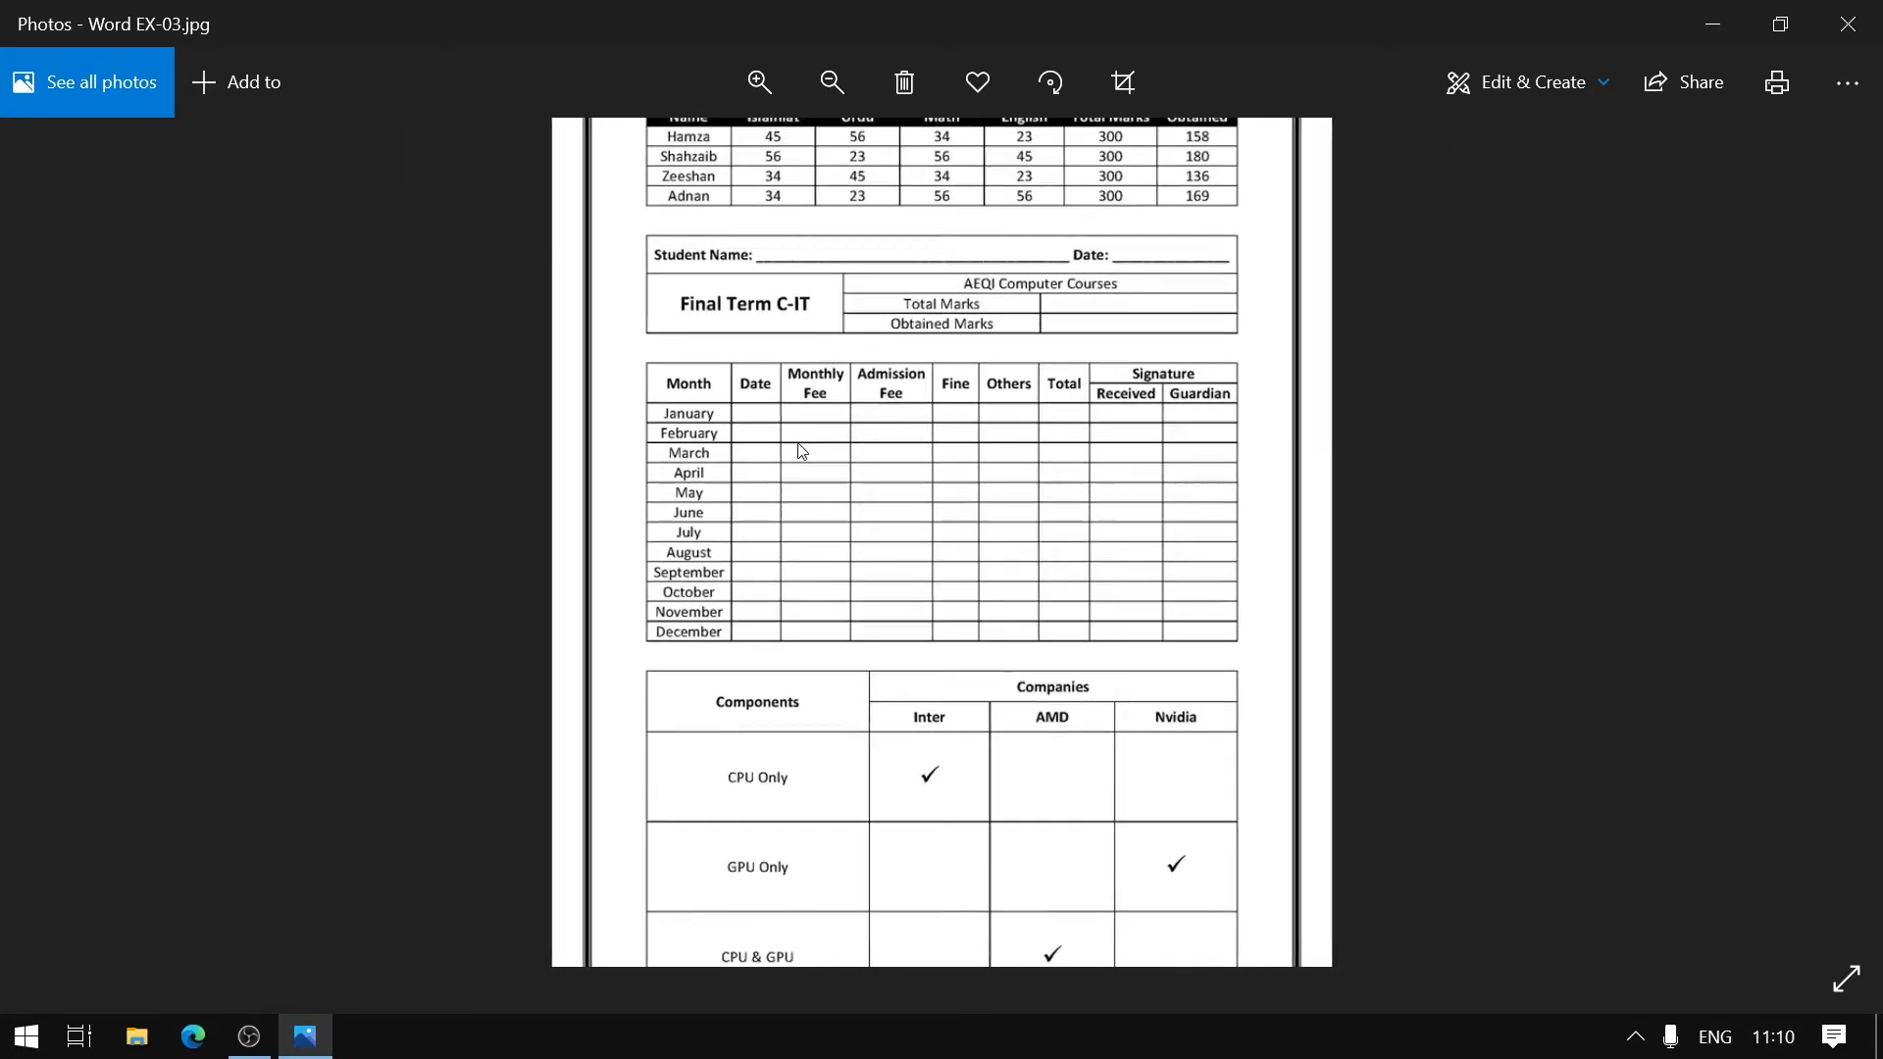
{"action": "scroll", "coordinate": [800, 451], "scroll_direction": "down", "scroll_amount": 2}
{"action": "scroll", "coordinate": [800, 461], "scroll_direction": "up", "scroll_amount": 5}
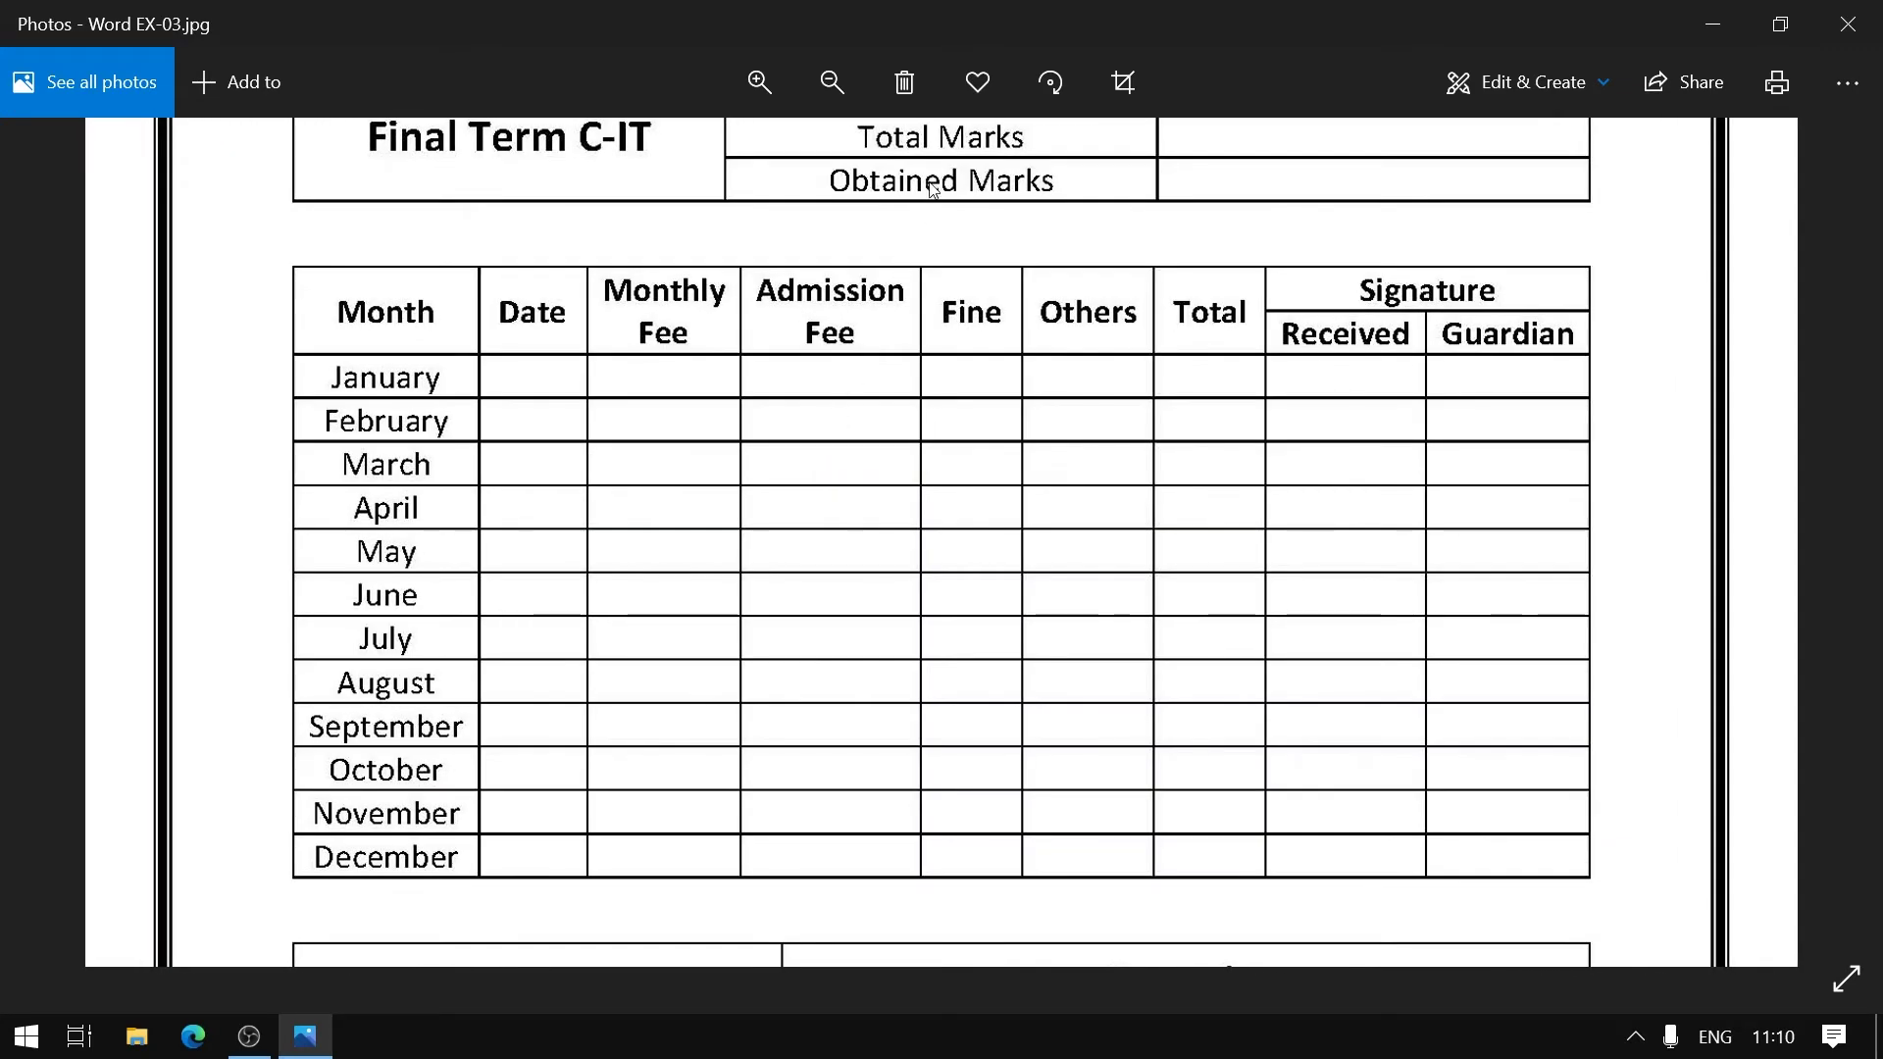
{"action": "scroll", "coordinate": [892, 412], "scroll_direction": "up", "scroll_amount": 5}
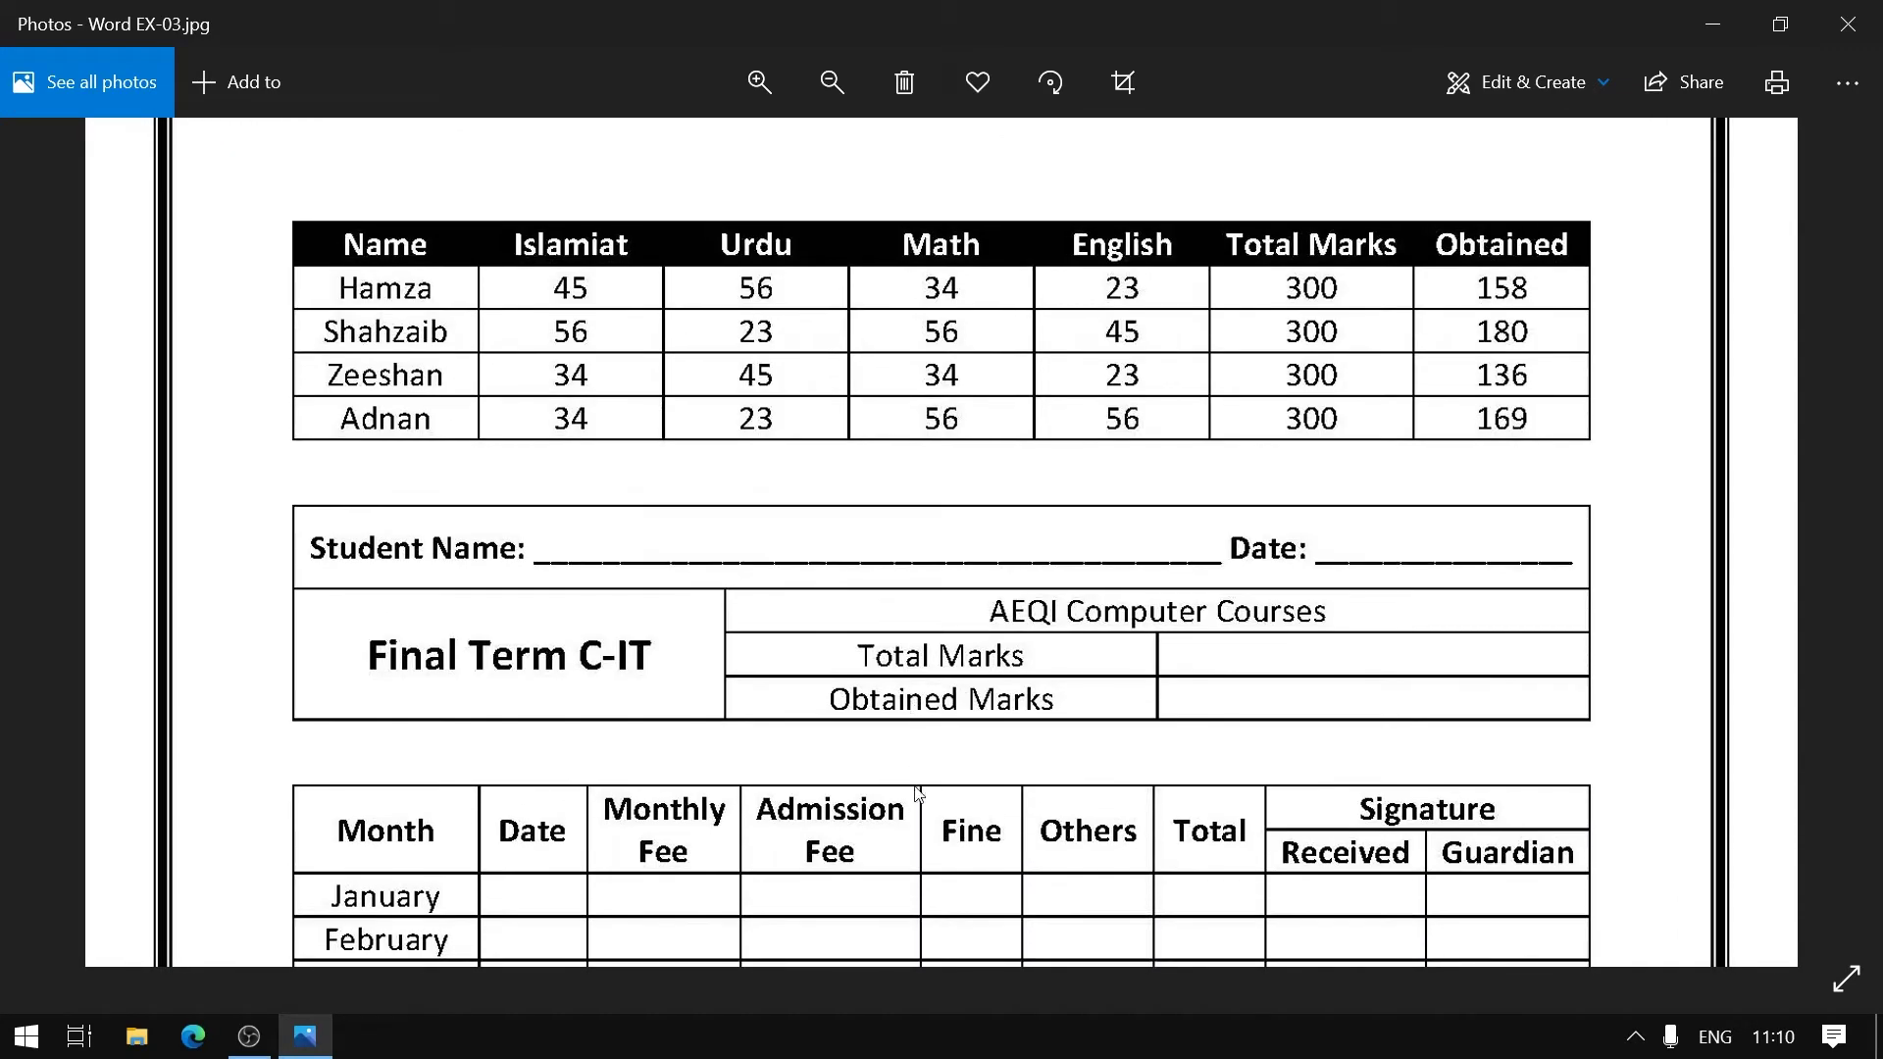
{"action": "left_click_drag", "start_coordinate": [938, 899], "coordinate": [961, 438]}
{"action": "left_click_drag", "start_coordinate": [962, 863], "coordinate": [971, 177]}
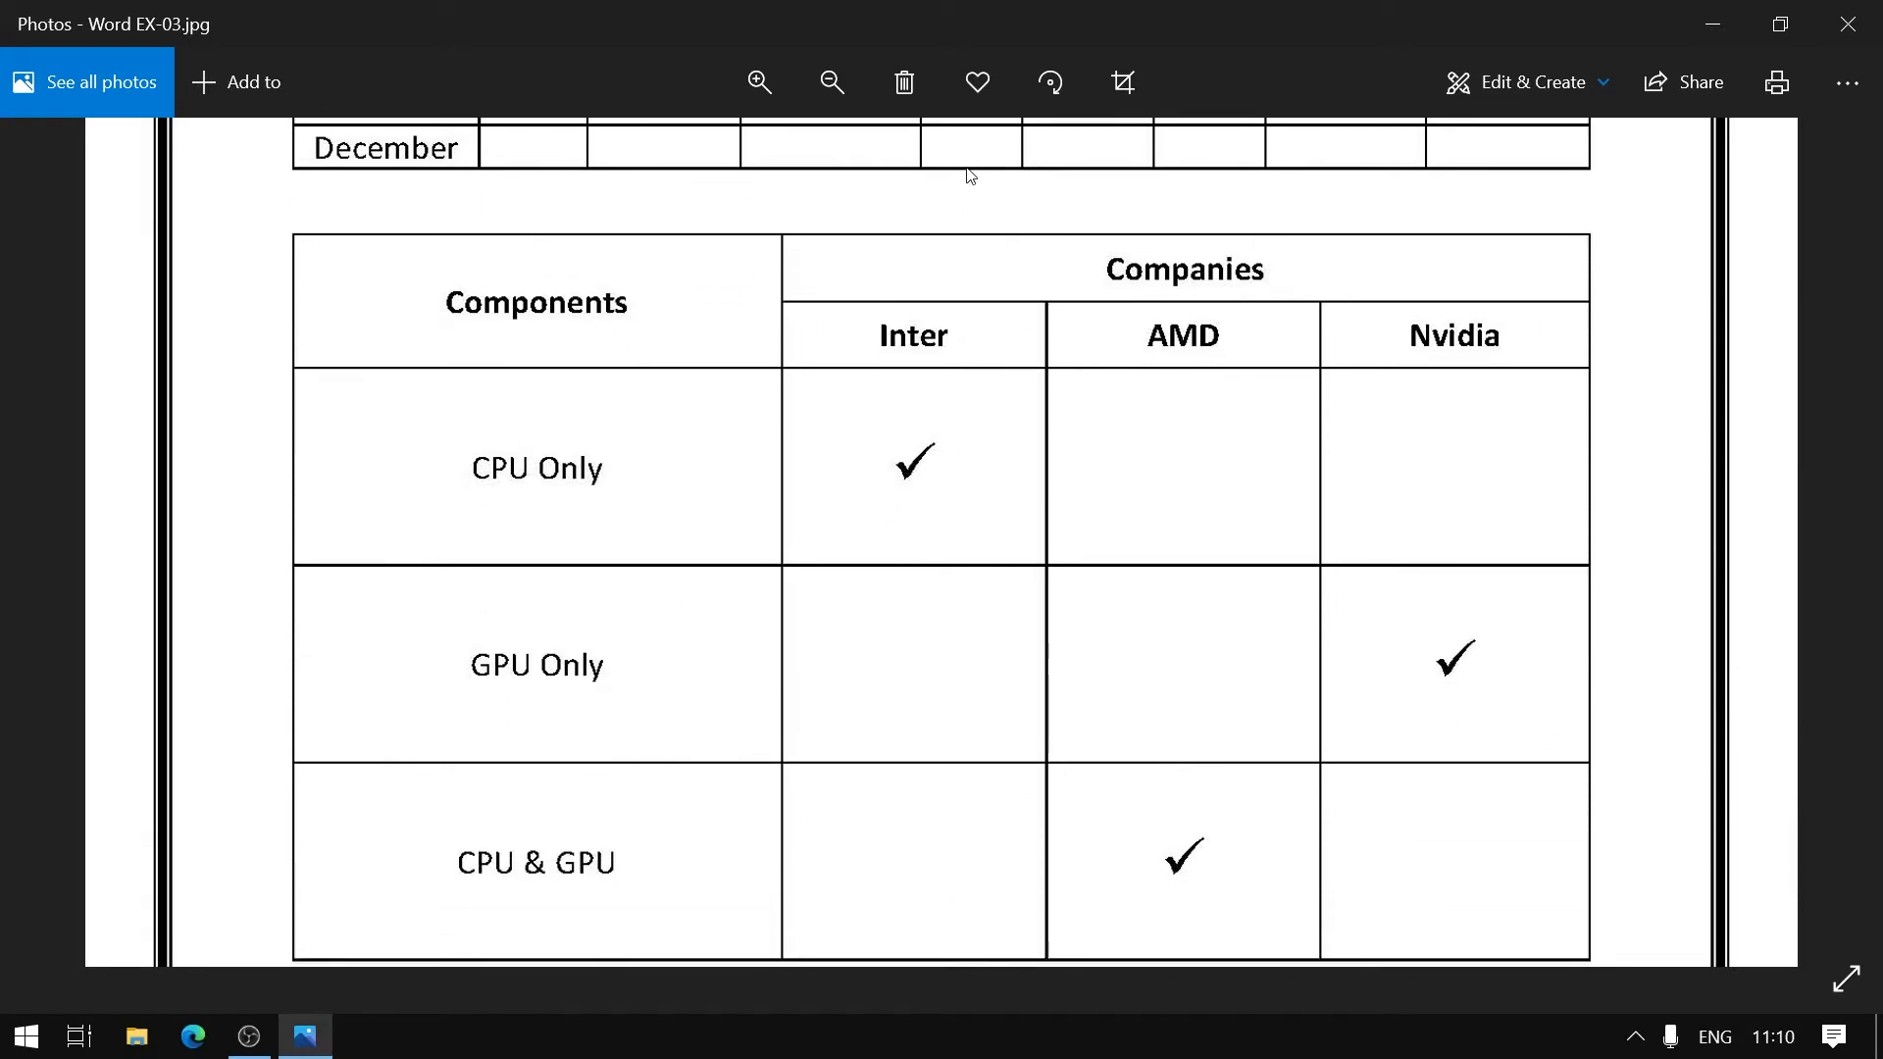
{"action": "left_click_drag", "start_coordinate": [1037, 422], "coordinate": [1014, 711]}
{"action": "left_click_drag", "start_coordinate": [1030, 261], "coordinate": [1017, 651]}
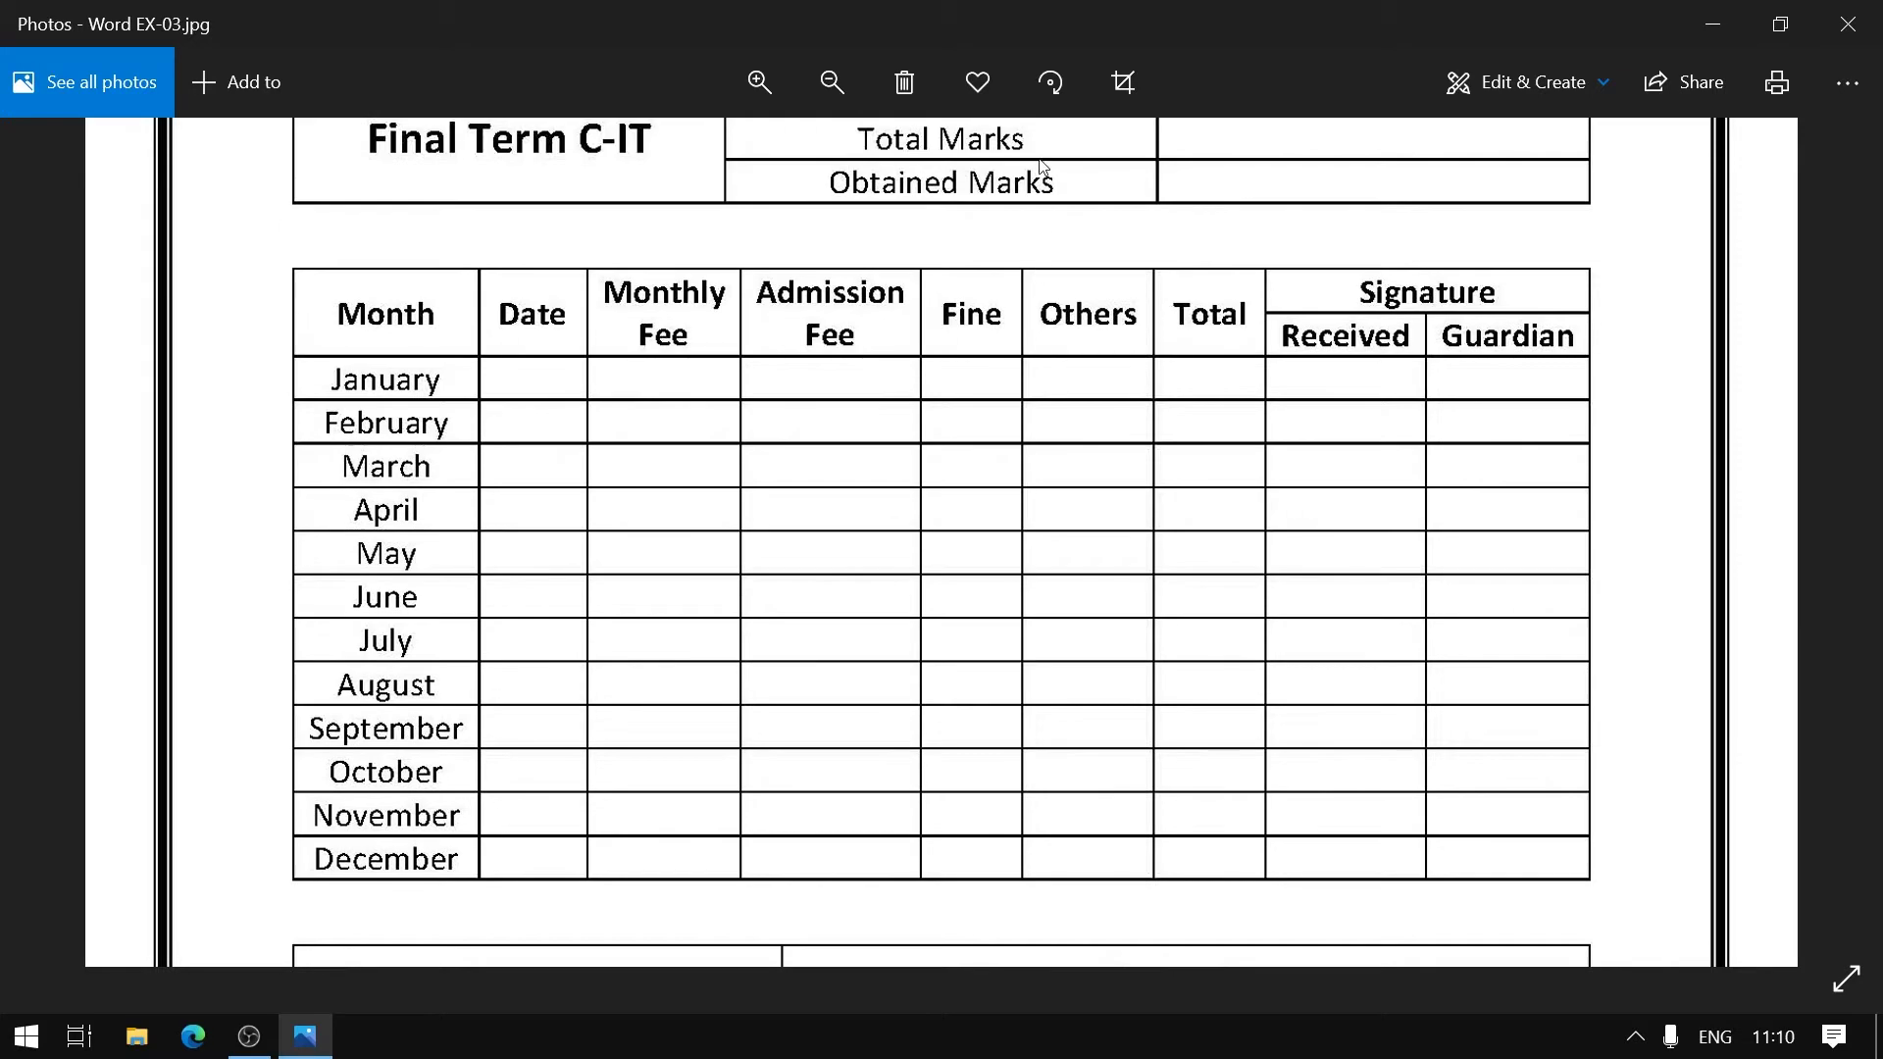
{"action": "left_click_drag", "start_coordinate": [1035, 182], "coordinate": [1011, 788]}
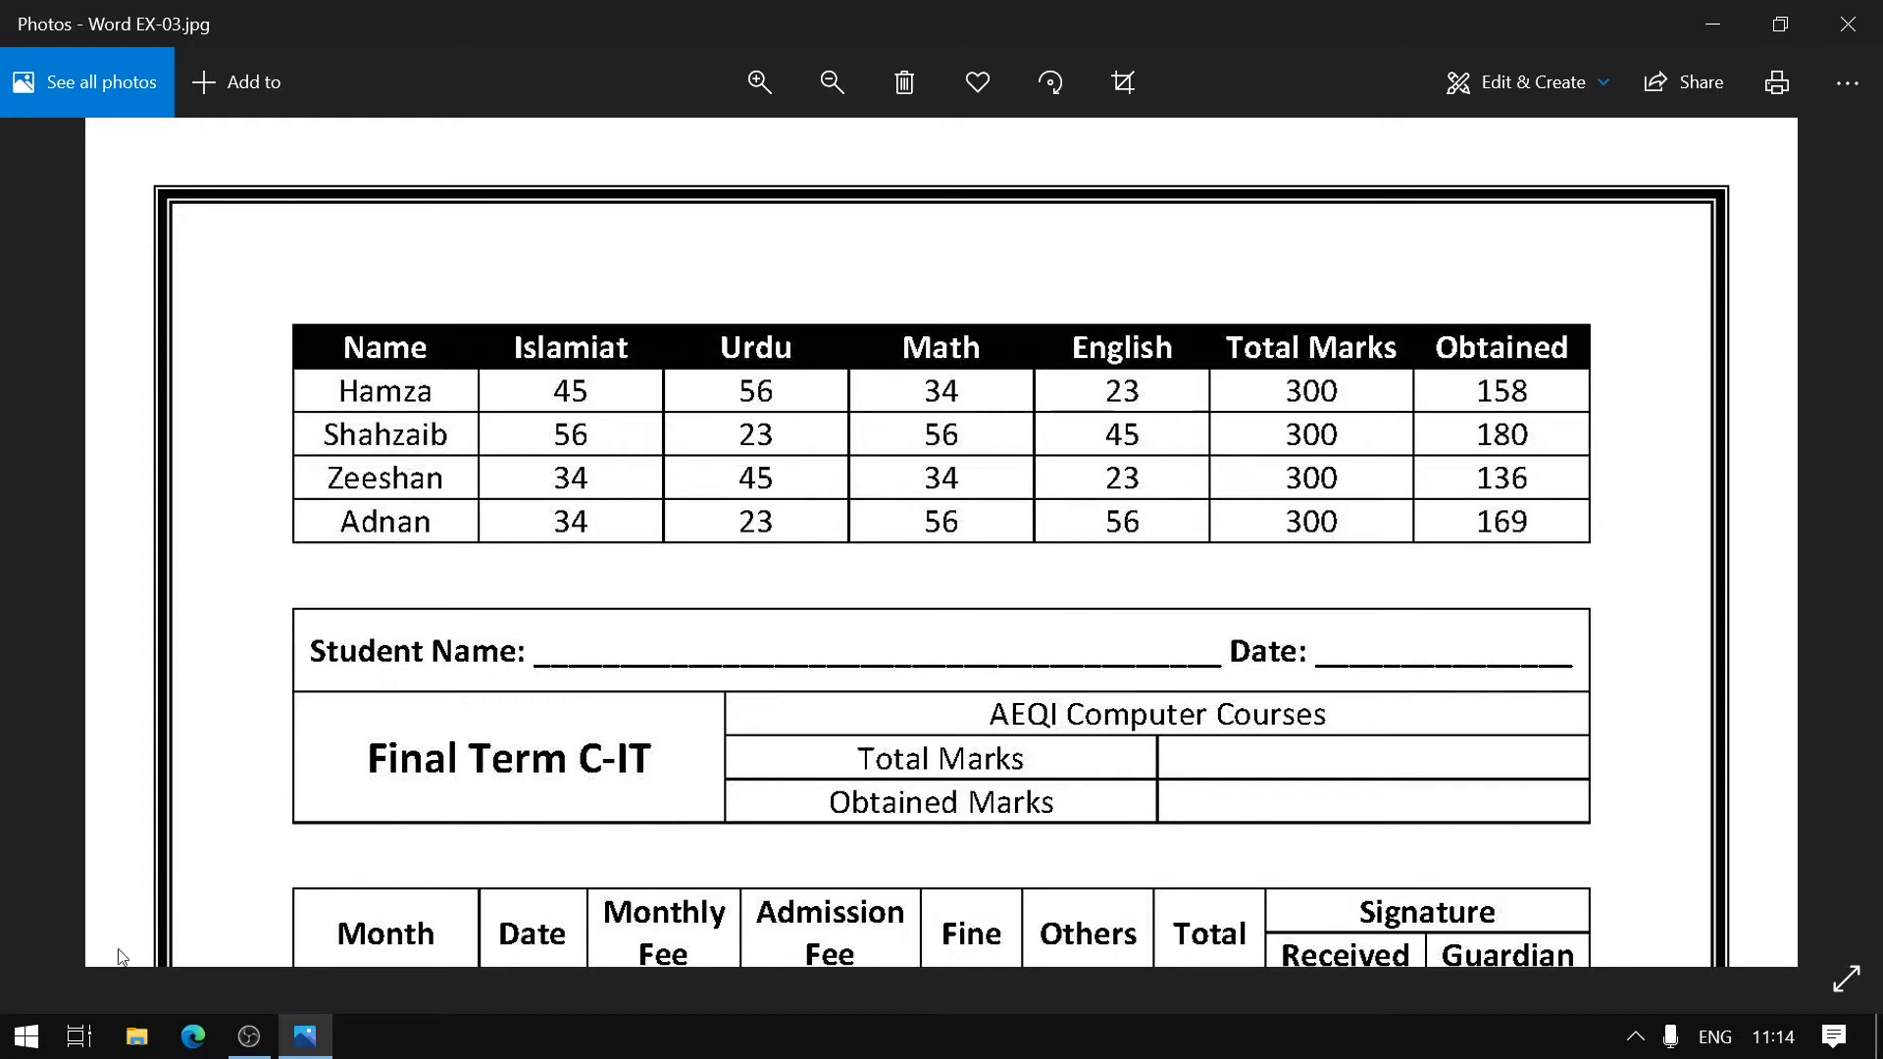
Open Word, create a blank document and set its view zoom to 140%
{"action": "left_click", "coordinate": [26, 1037]}
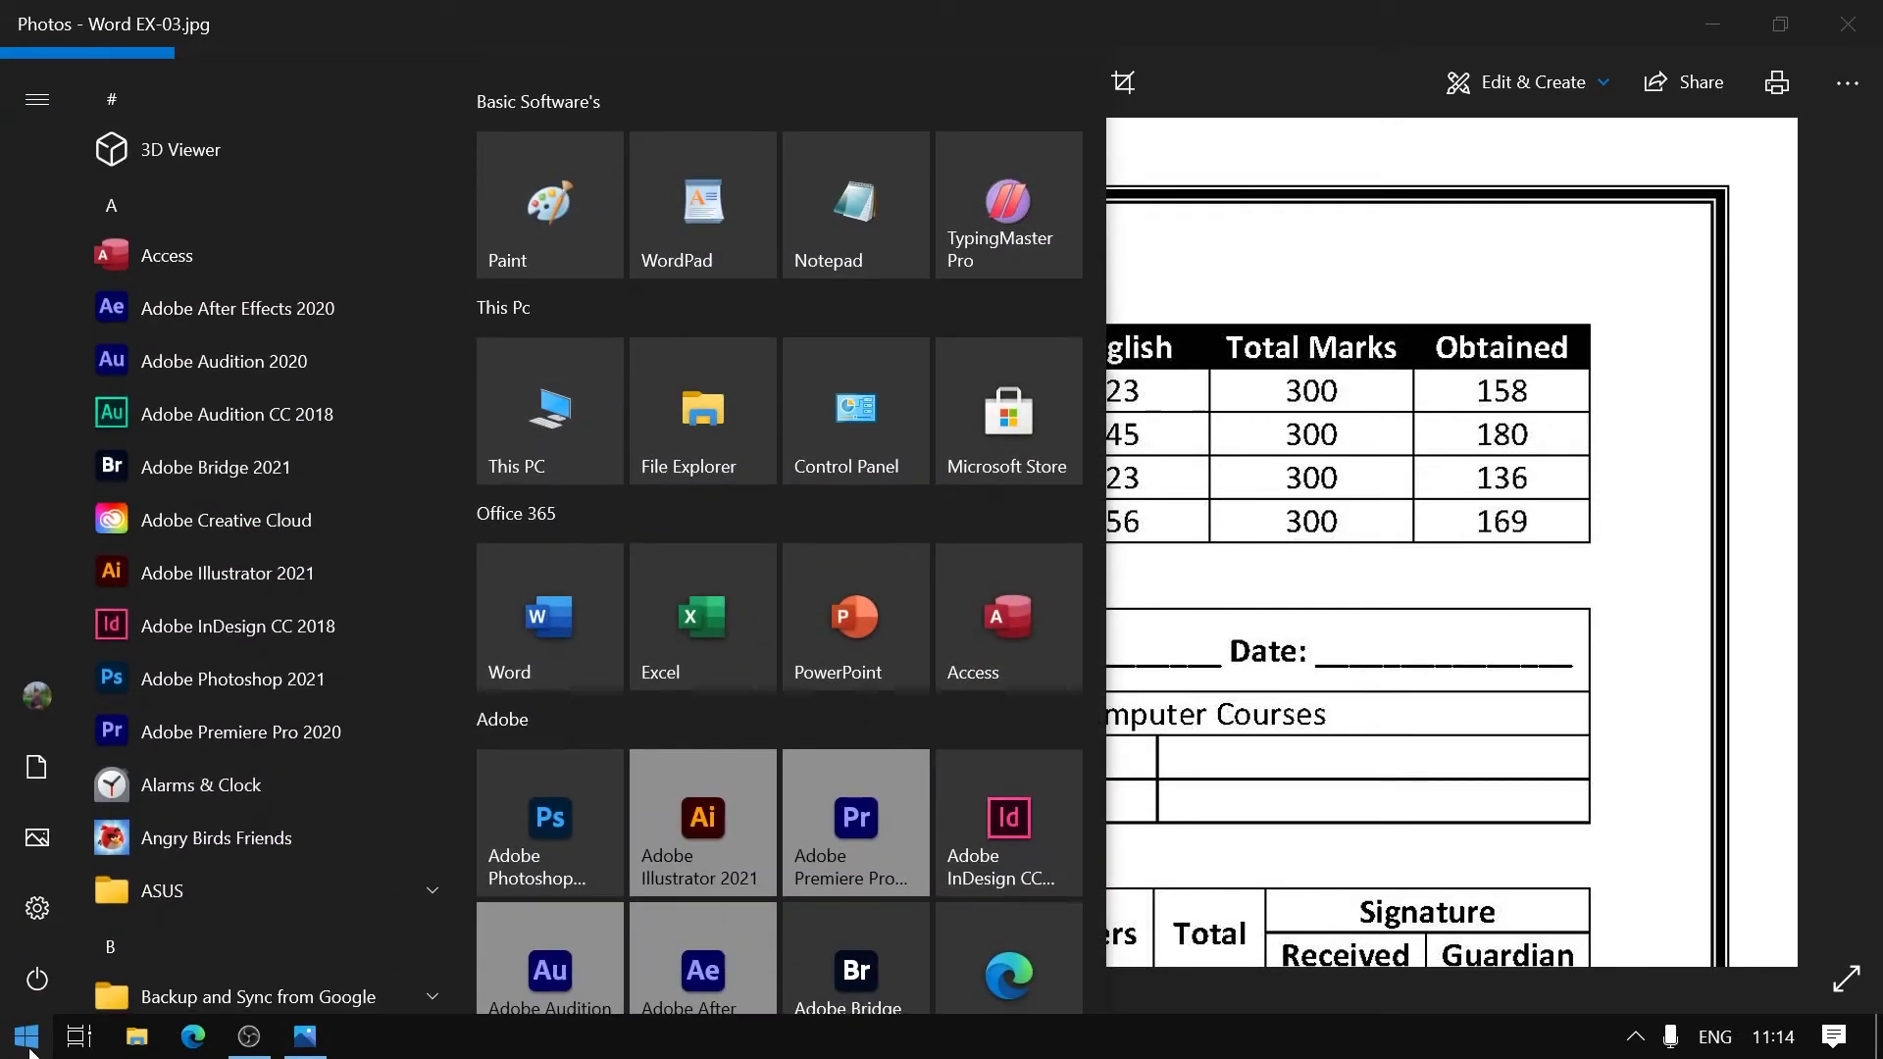
{"action": "left_click", "coordinate": [551, 667]}
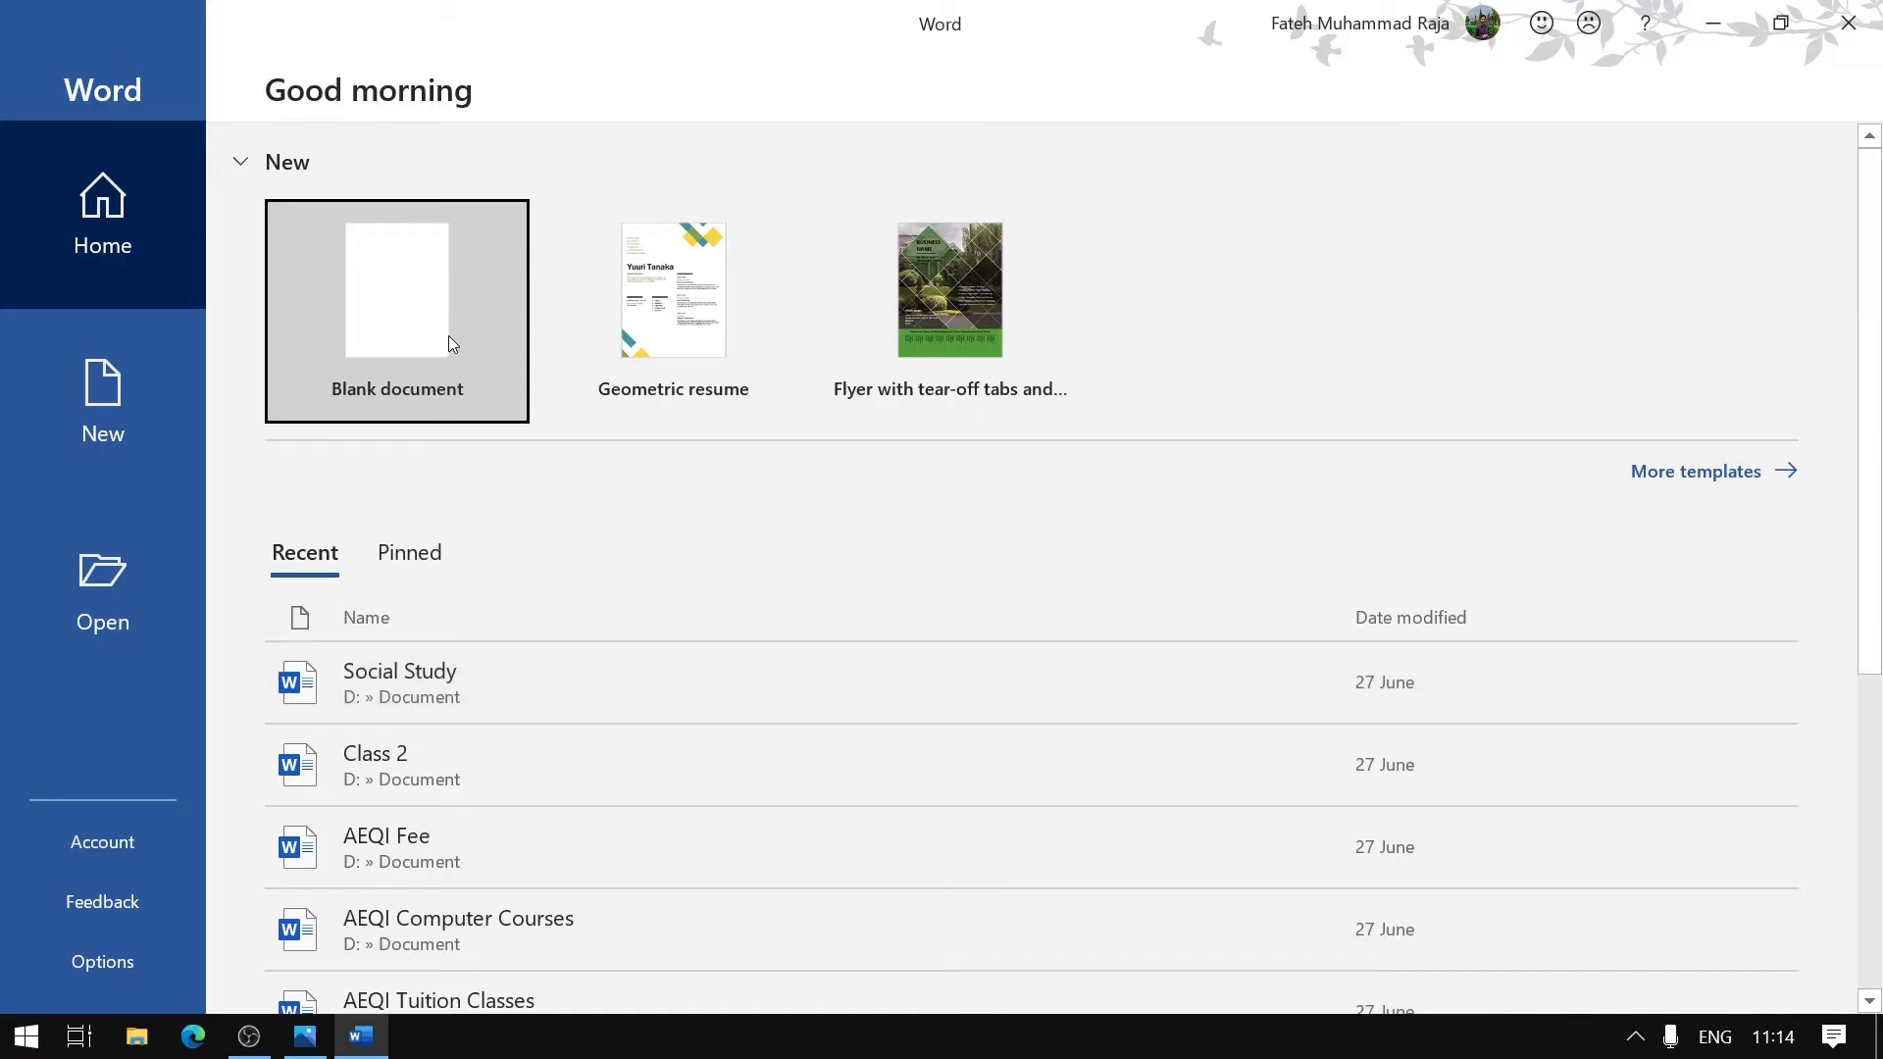
{"action": "left_click", "coordinate": [449, 338]}
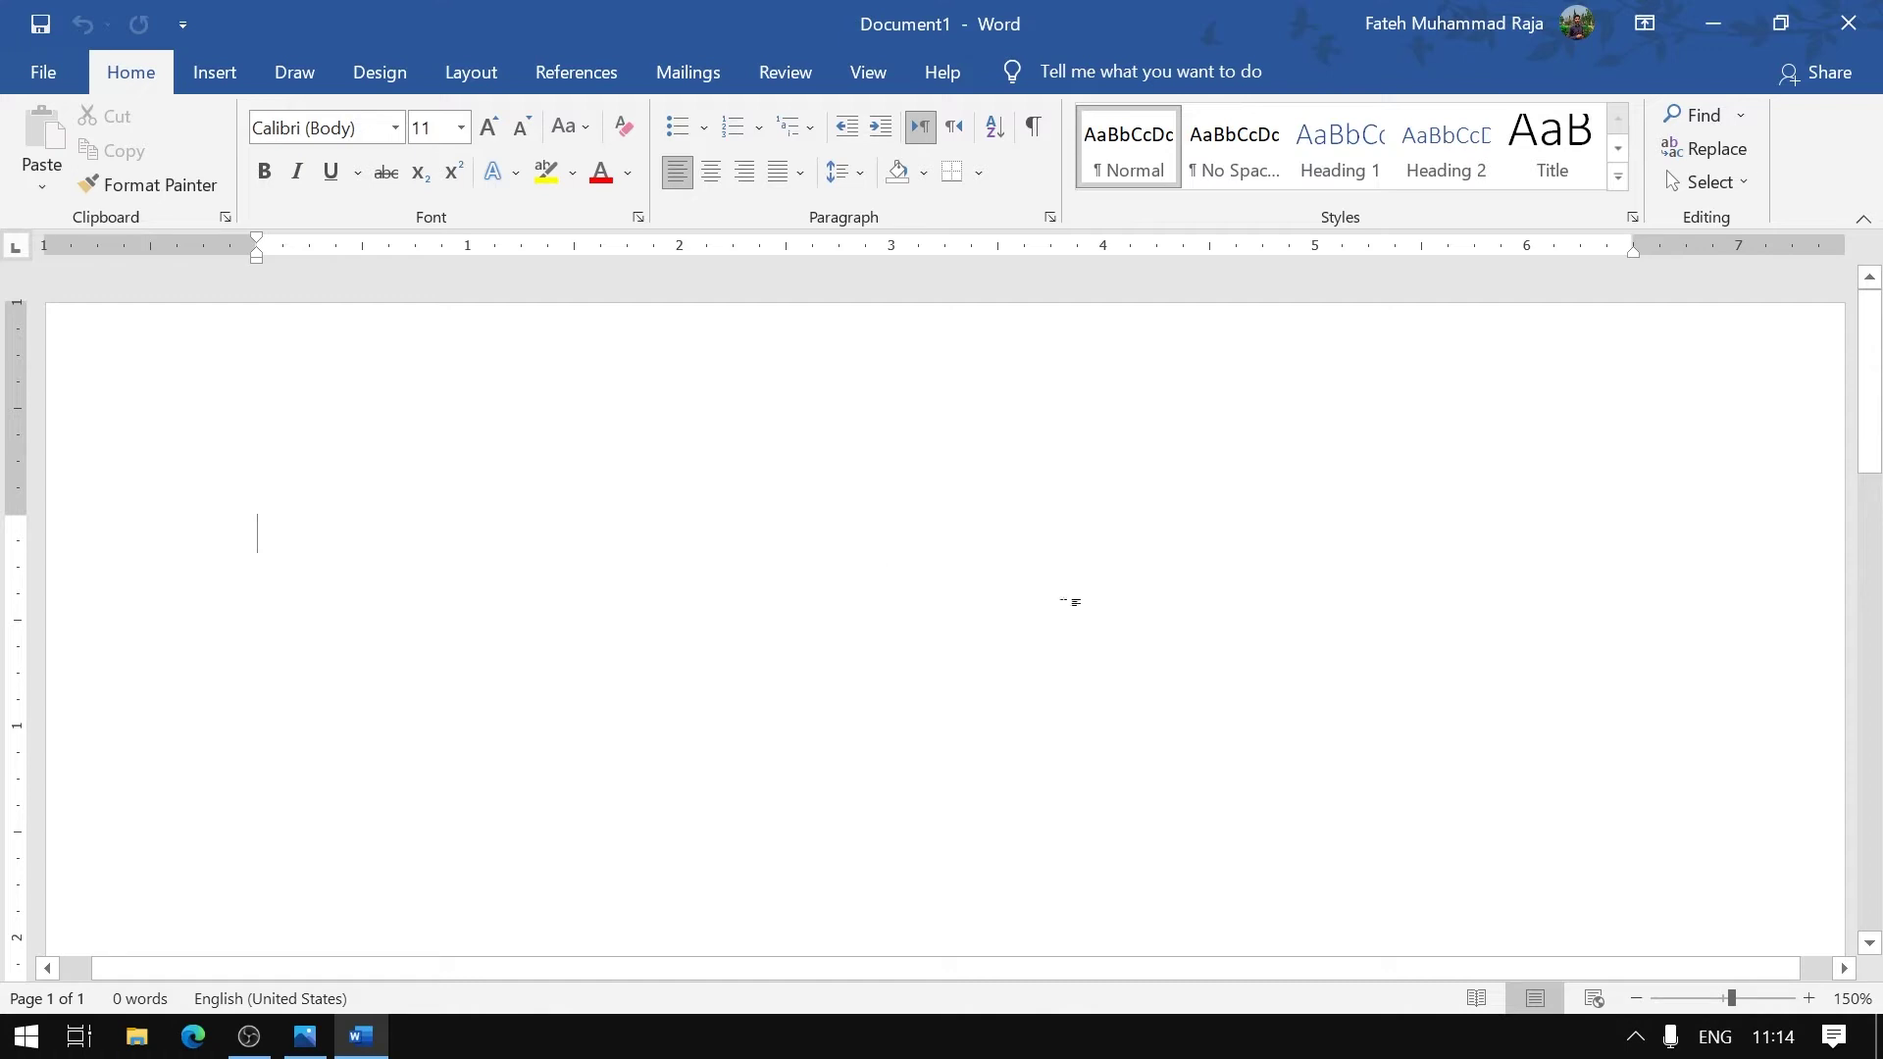
{"action": "left_click", "coordinate": [1644, 1008]}
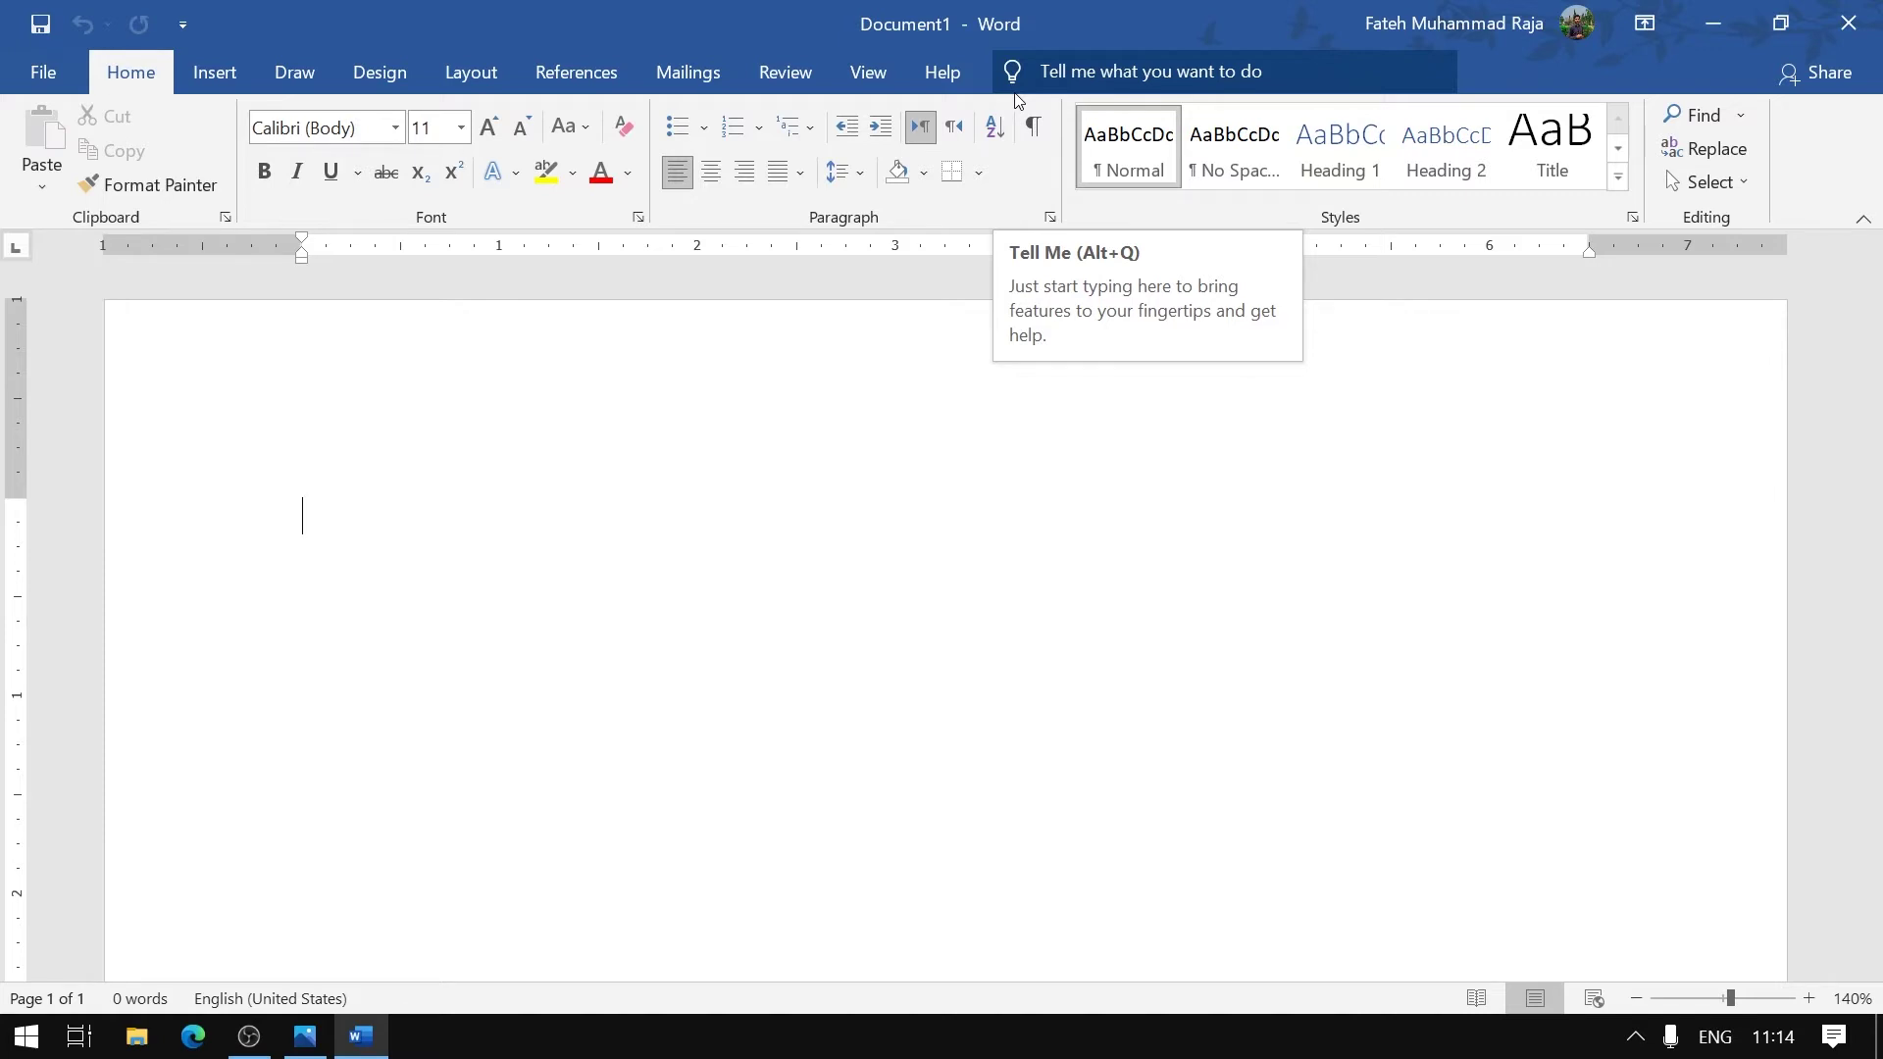
Insert a table with 7 columns and 5 rows at the start of the blank document
{"action": "left_click", "coordinate": [225, 83]}
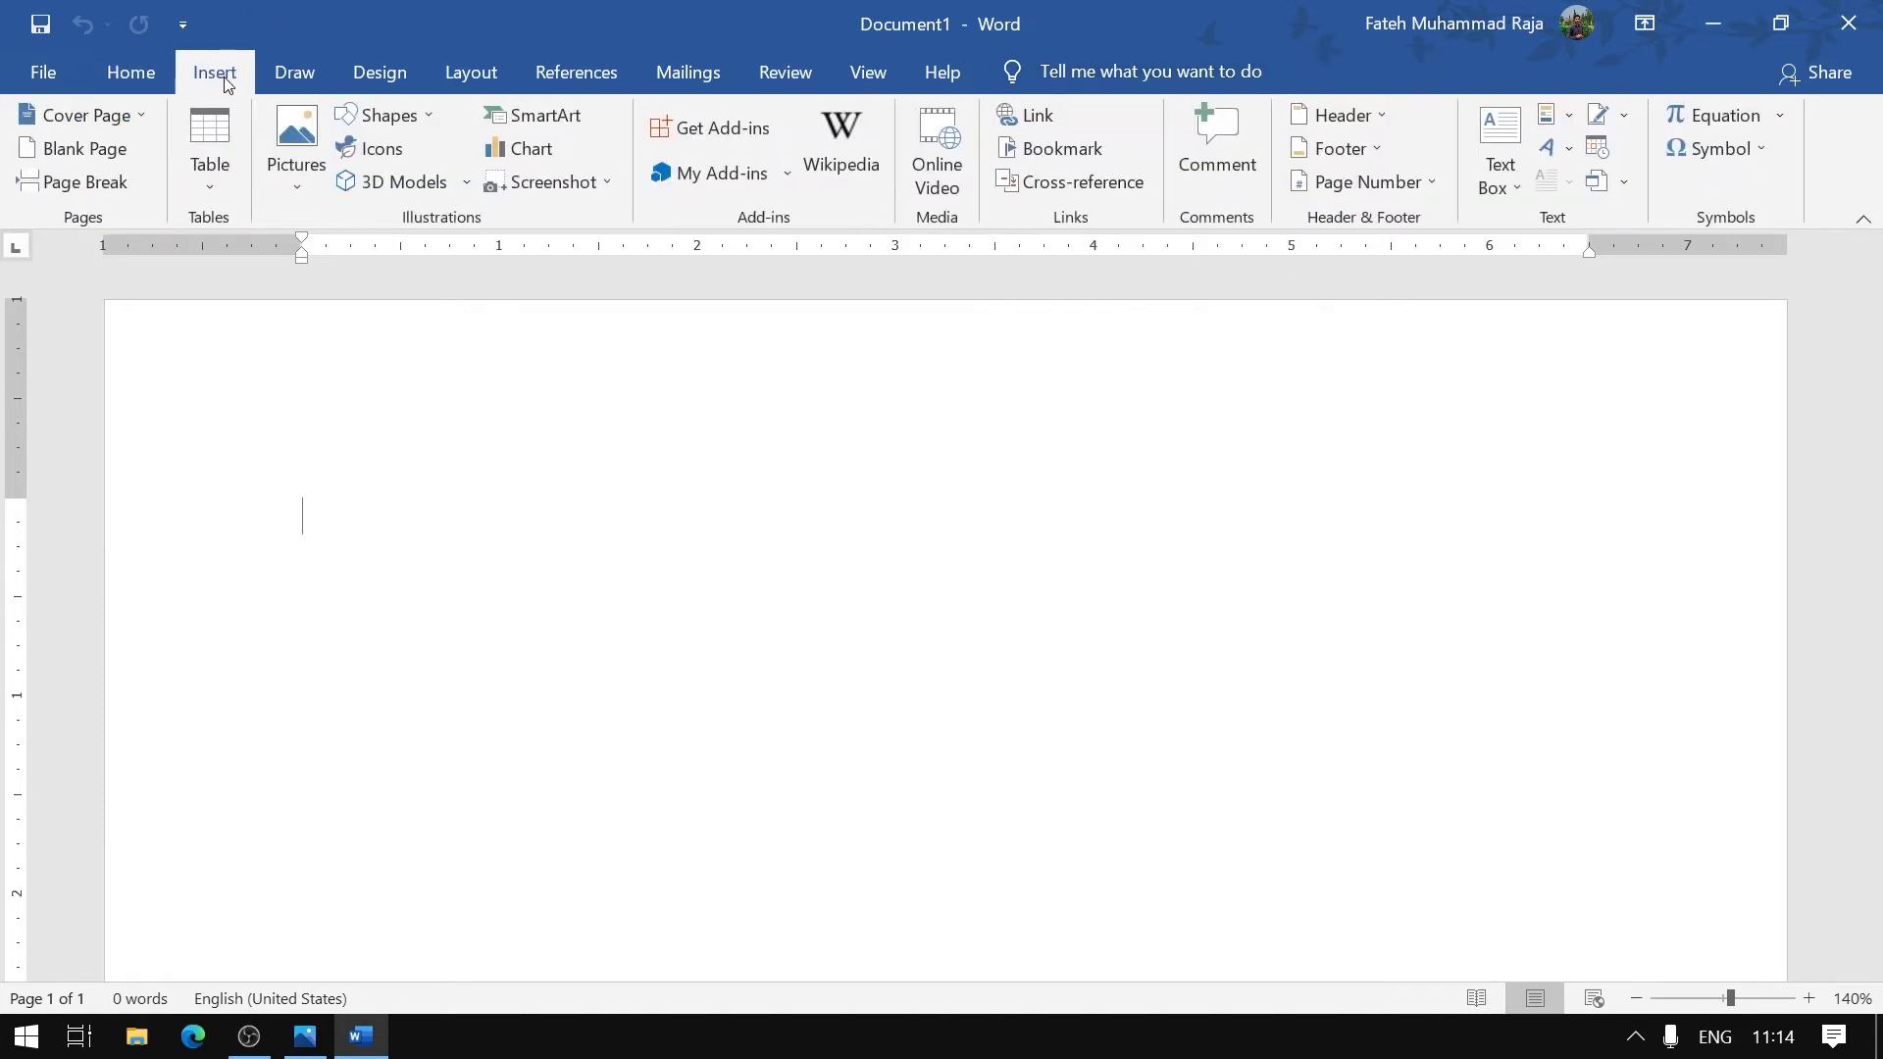
{"action": "left_click", "coordinate": [228, 184]}
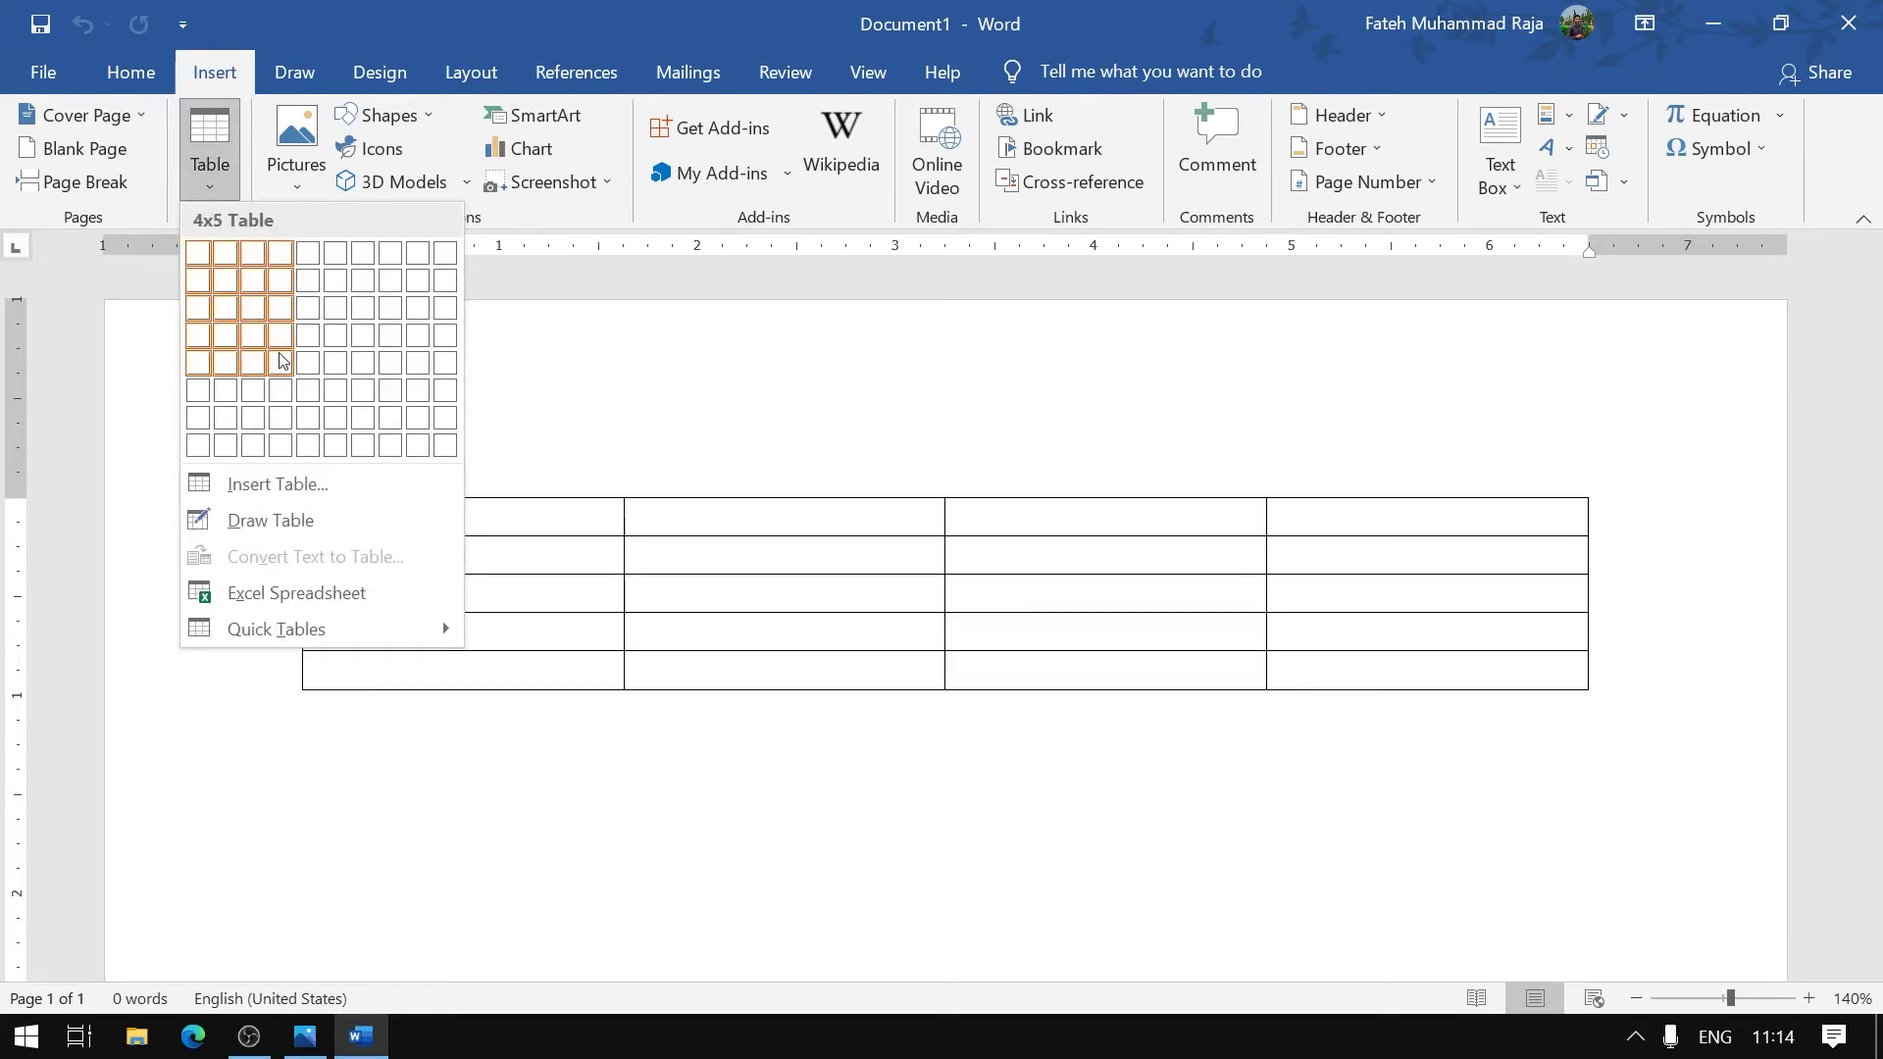
{"action": "left_click", "coordinate": [277, 484]}
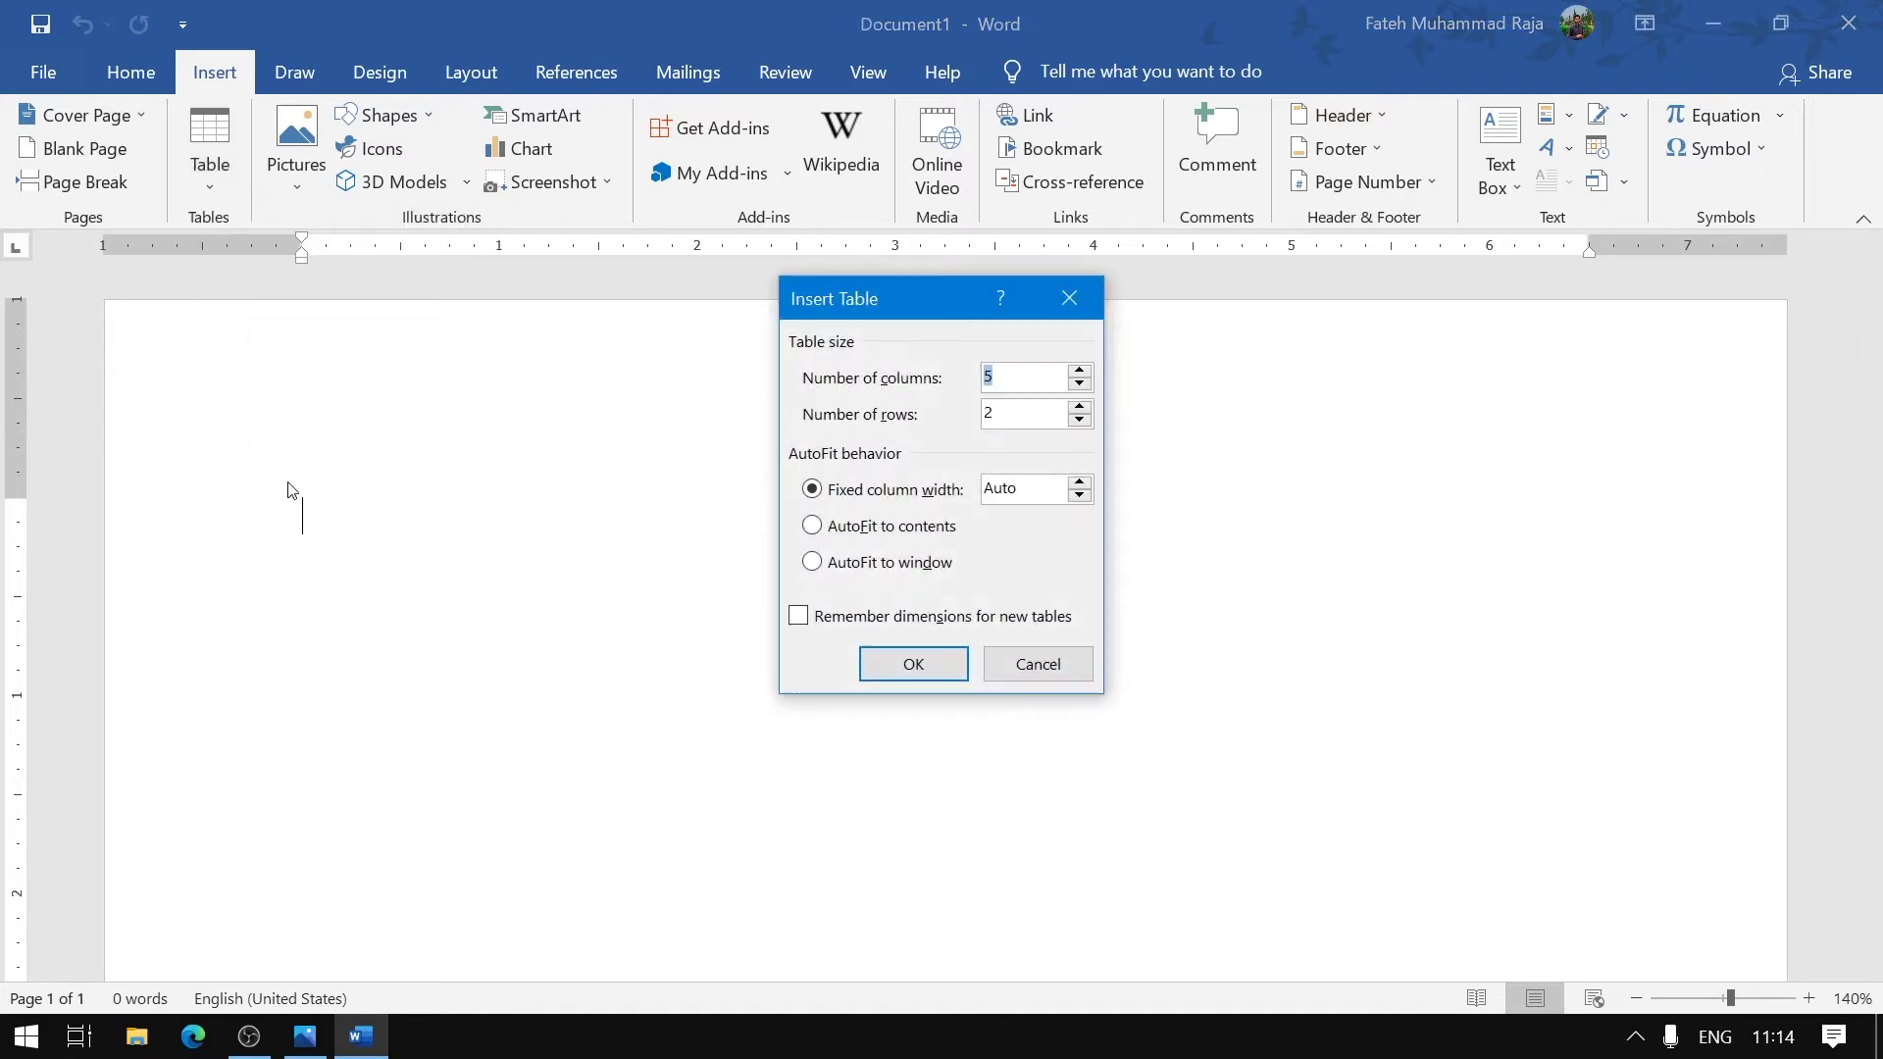
{"action": "left_click", "coordinate": [1080, 371]}
{"action": "left_click", "coordinate": [1081, 372]}
{"action": "left_click", "coordinate": [1080, 408]}
{"action": "left_click", "coordinate": [1080, 408]}
{"action": "left_click", "coordinate": [914, 664]}
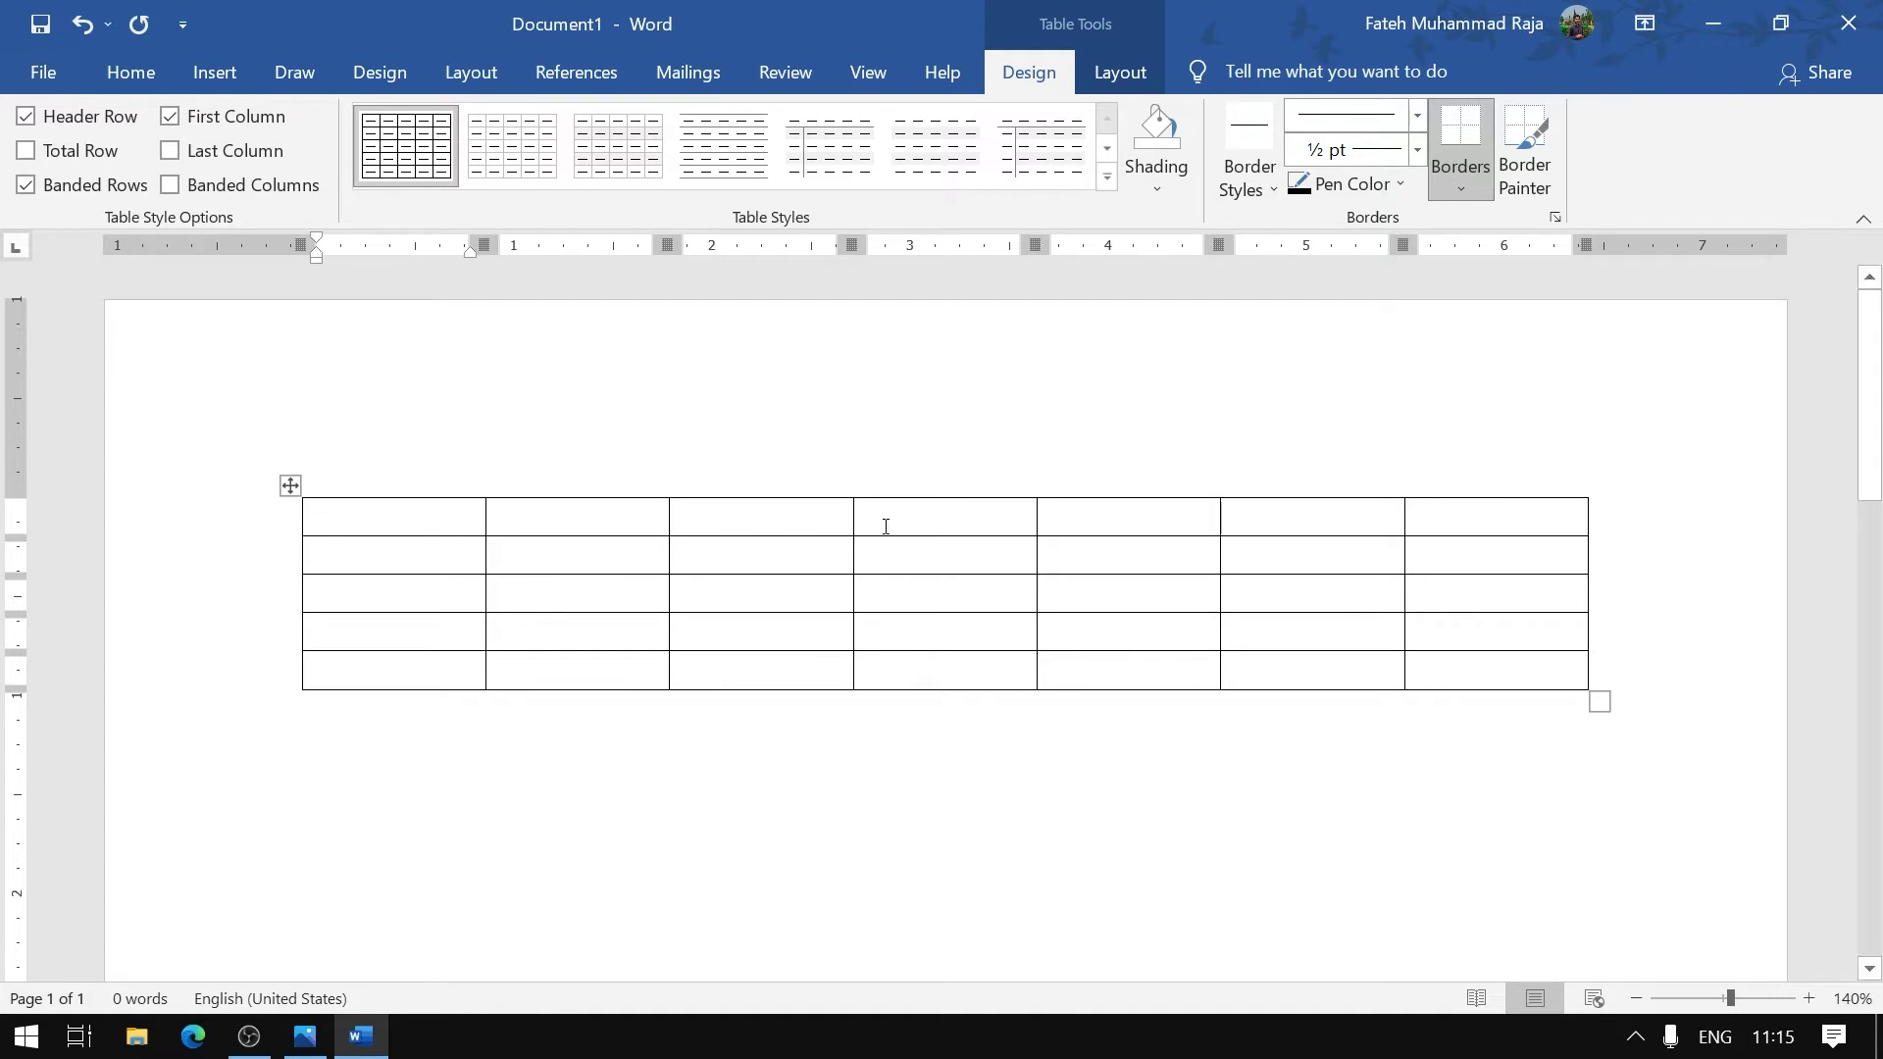
Restore and resize the Word window to about half the screen width, with the page zoomed to 70%
{"action": "left_click", "coordinate": [1782, 26]}
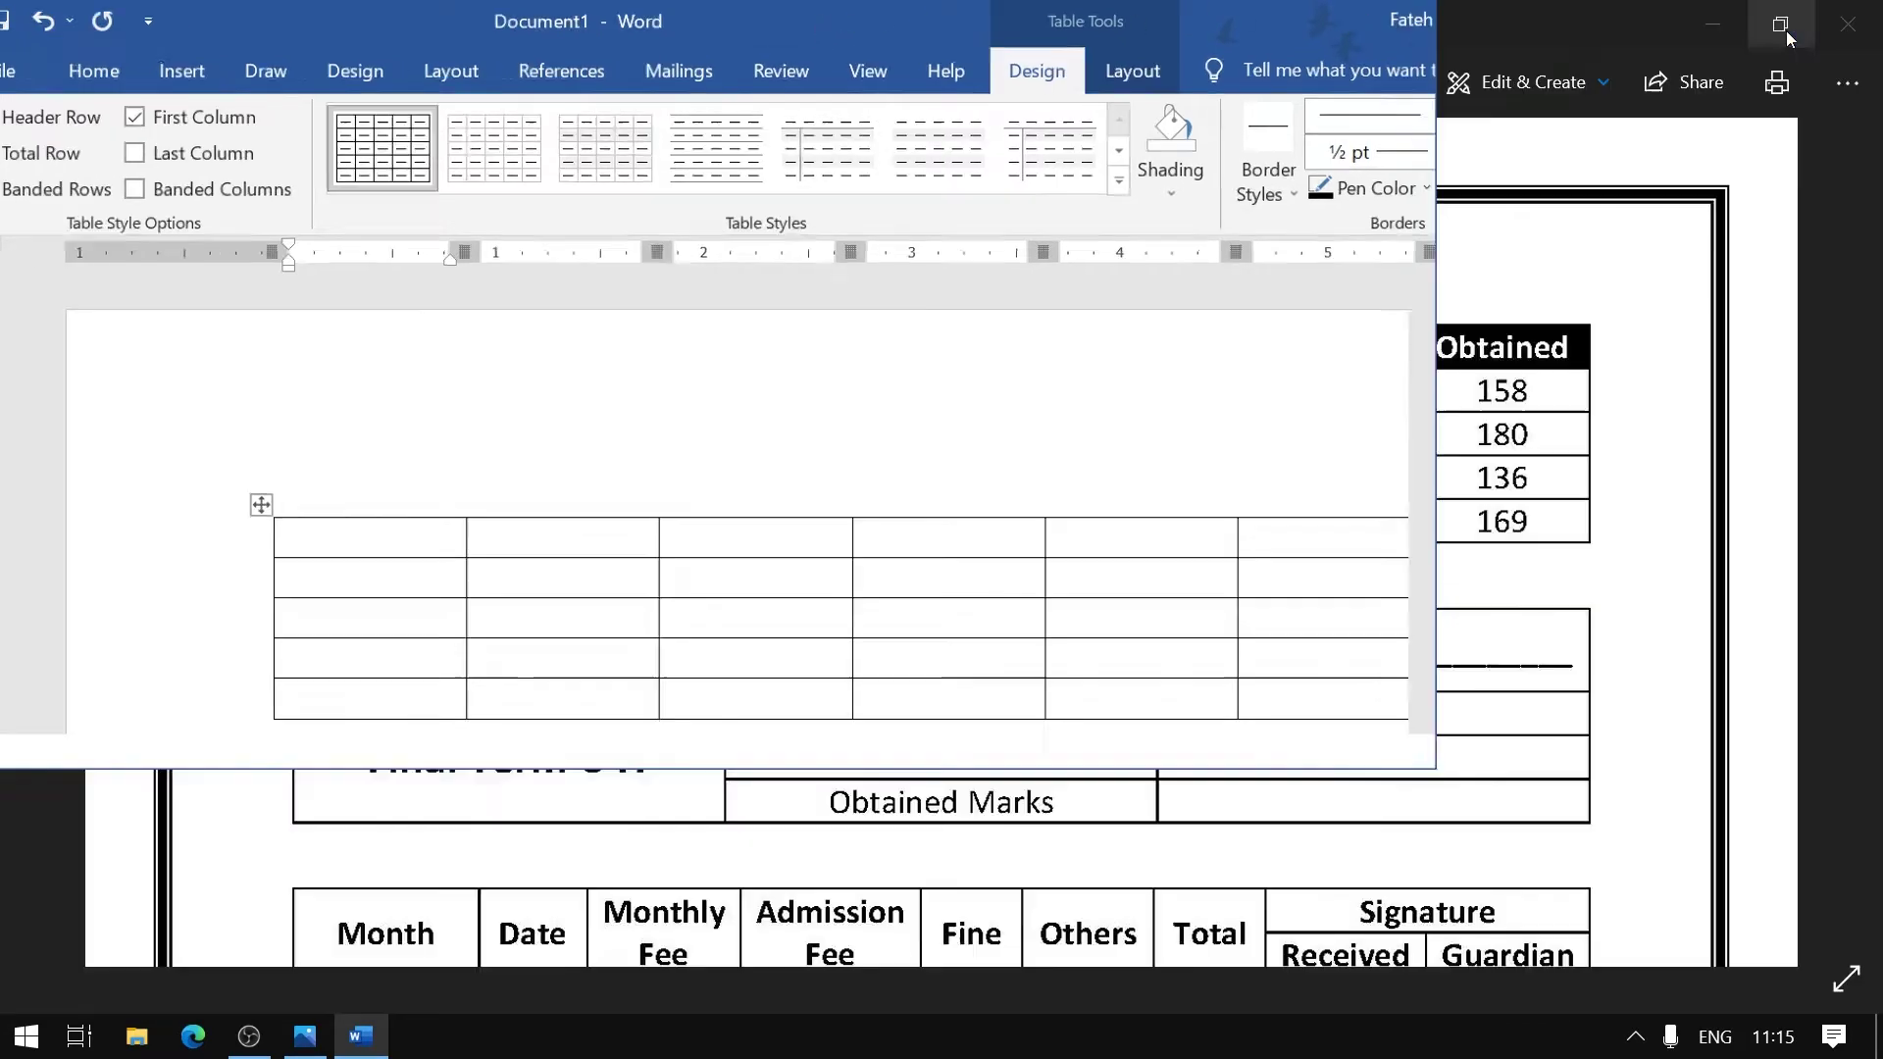
{"action": "left_click_drag", "start_coordinate": [779, 69], "coordinate": [1212, 37]}
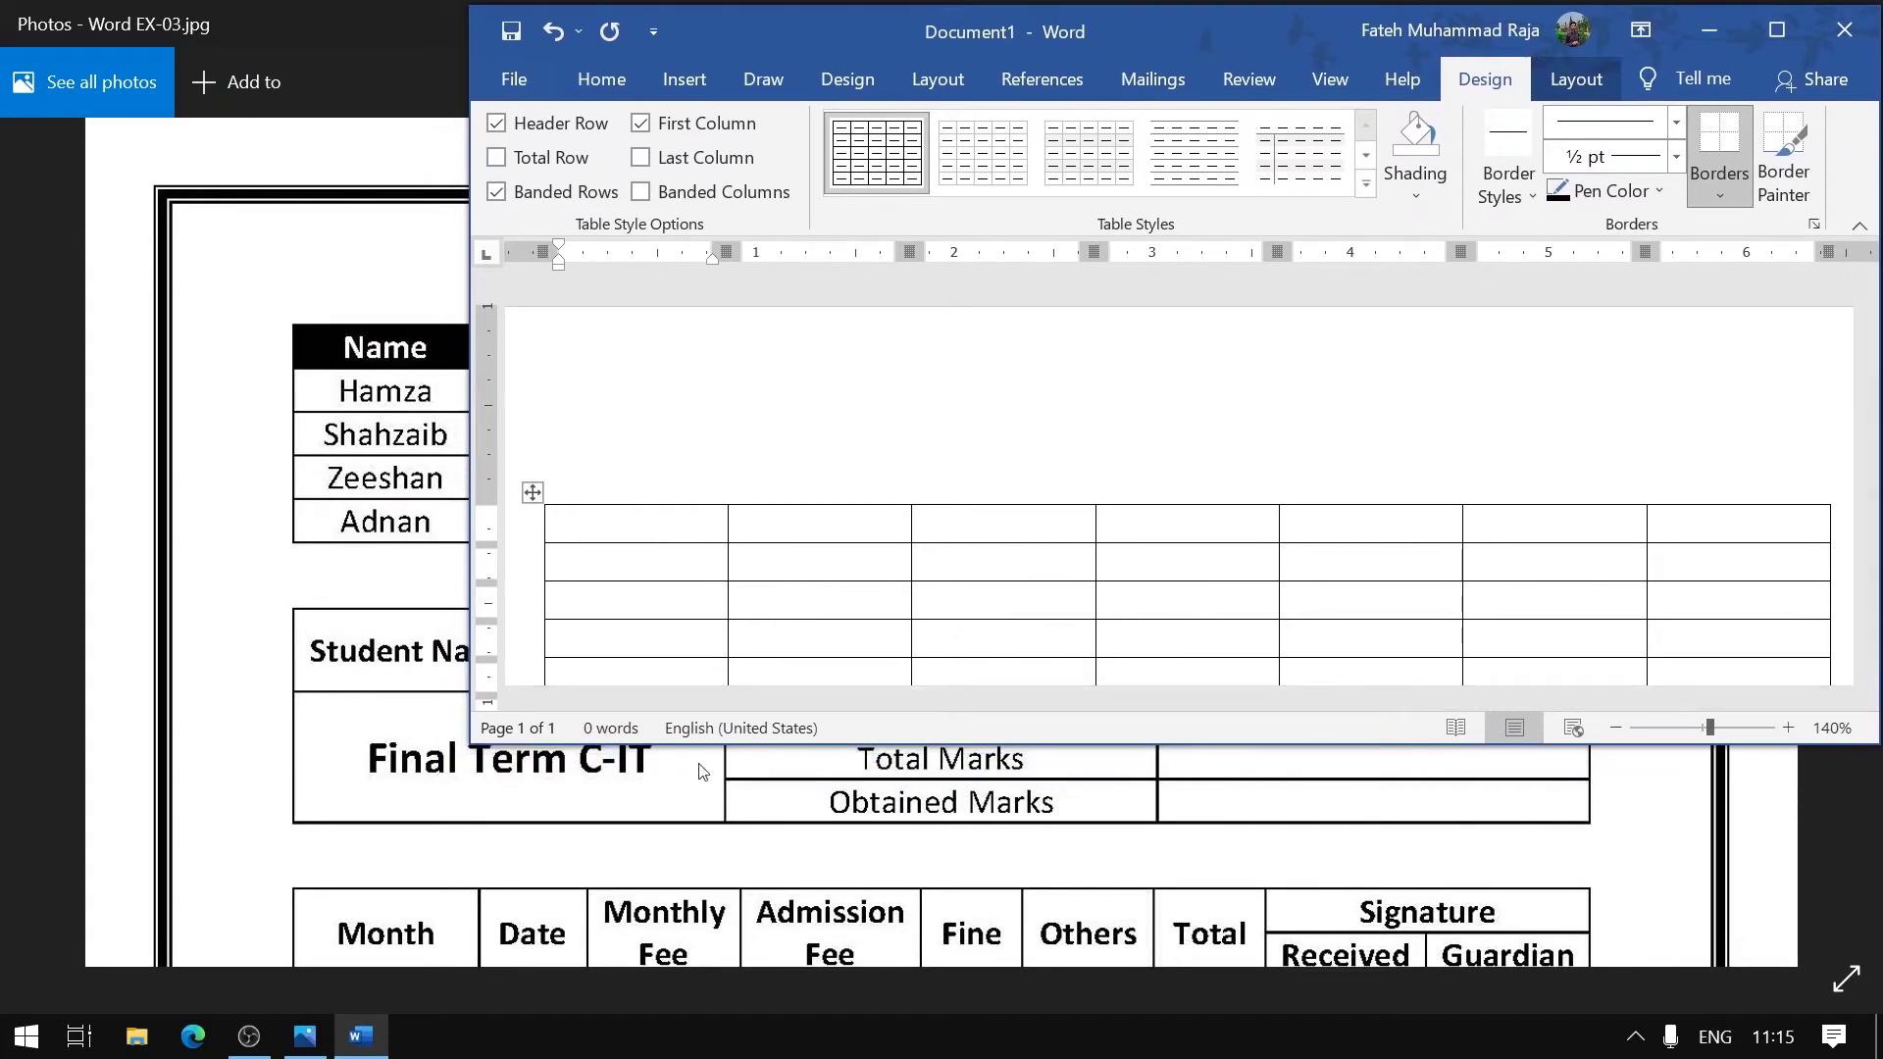
{"action": "left_click_drag", "start_coordinate": [751, 742], "coordinate": [753, 975]}
{"action": "left_click", "coordinate": [1626, 955]}
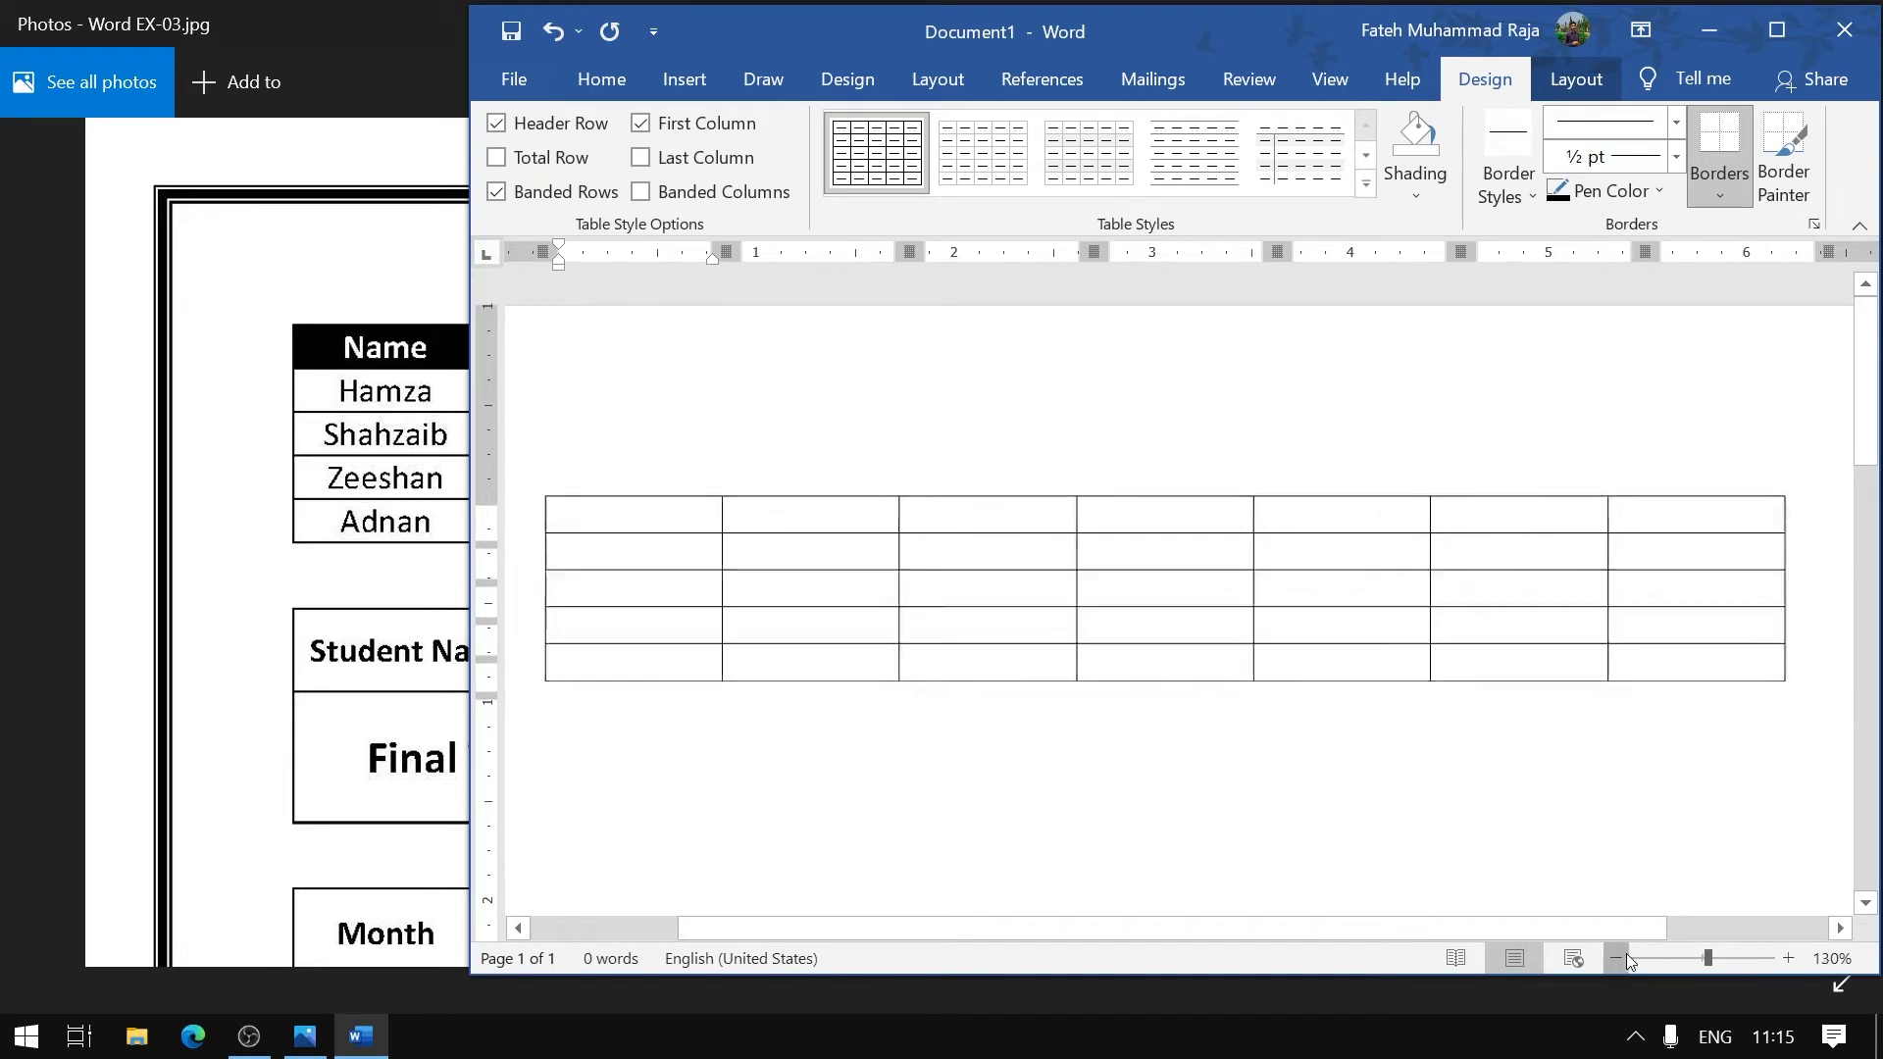
{"action": "left_click", "coordinate": [1626, 955]}
{"action": "left_click", "coordinate": [1627, 953]}
{"action": "left_click", "coordinate": [1626, 954]}
{"action": "left_click", "coordinate": [1626, 954]}
{"action": "left_click", "coordinate": [1626, 953]}
{"action": "left_click", "coordinate": [1626, 954]}
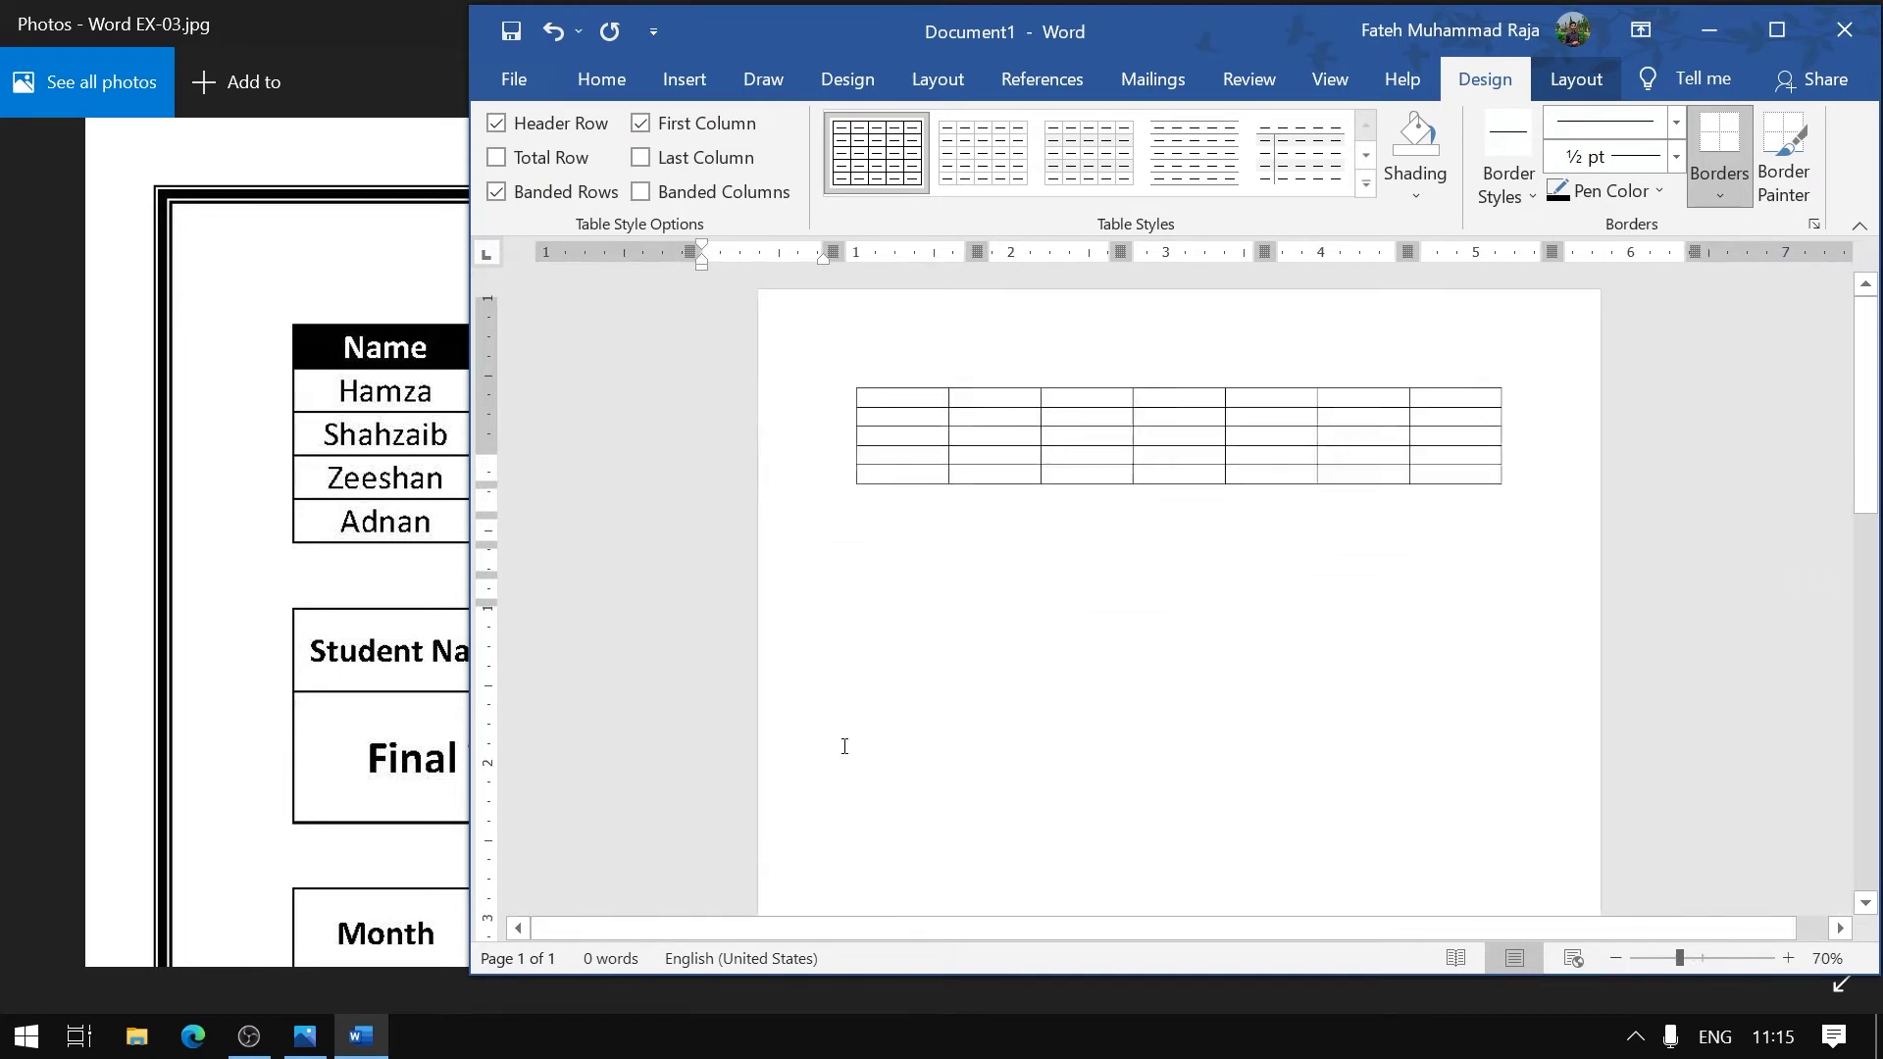
{"action": "left_click_drag", "start_coordinate": [464, 588], "coordinate": [959, 633]}
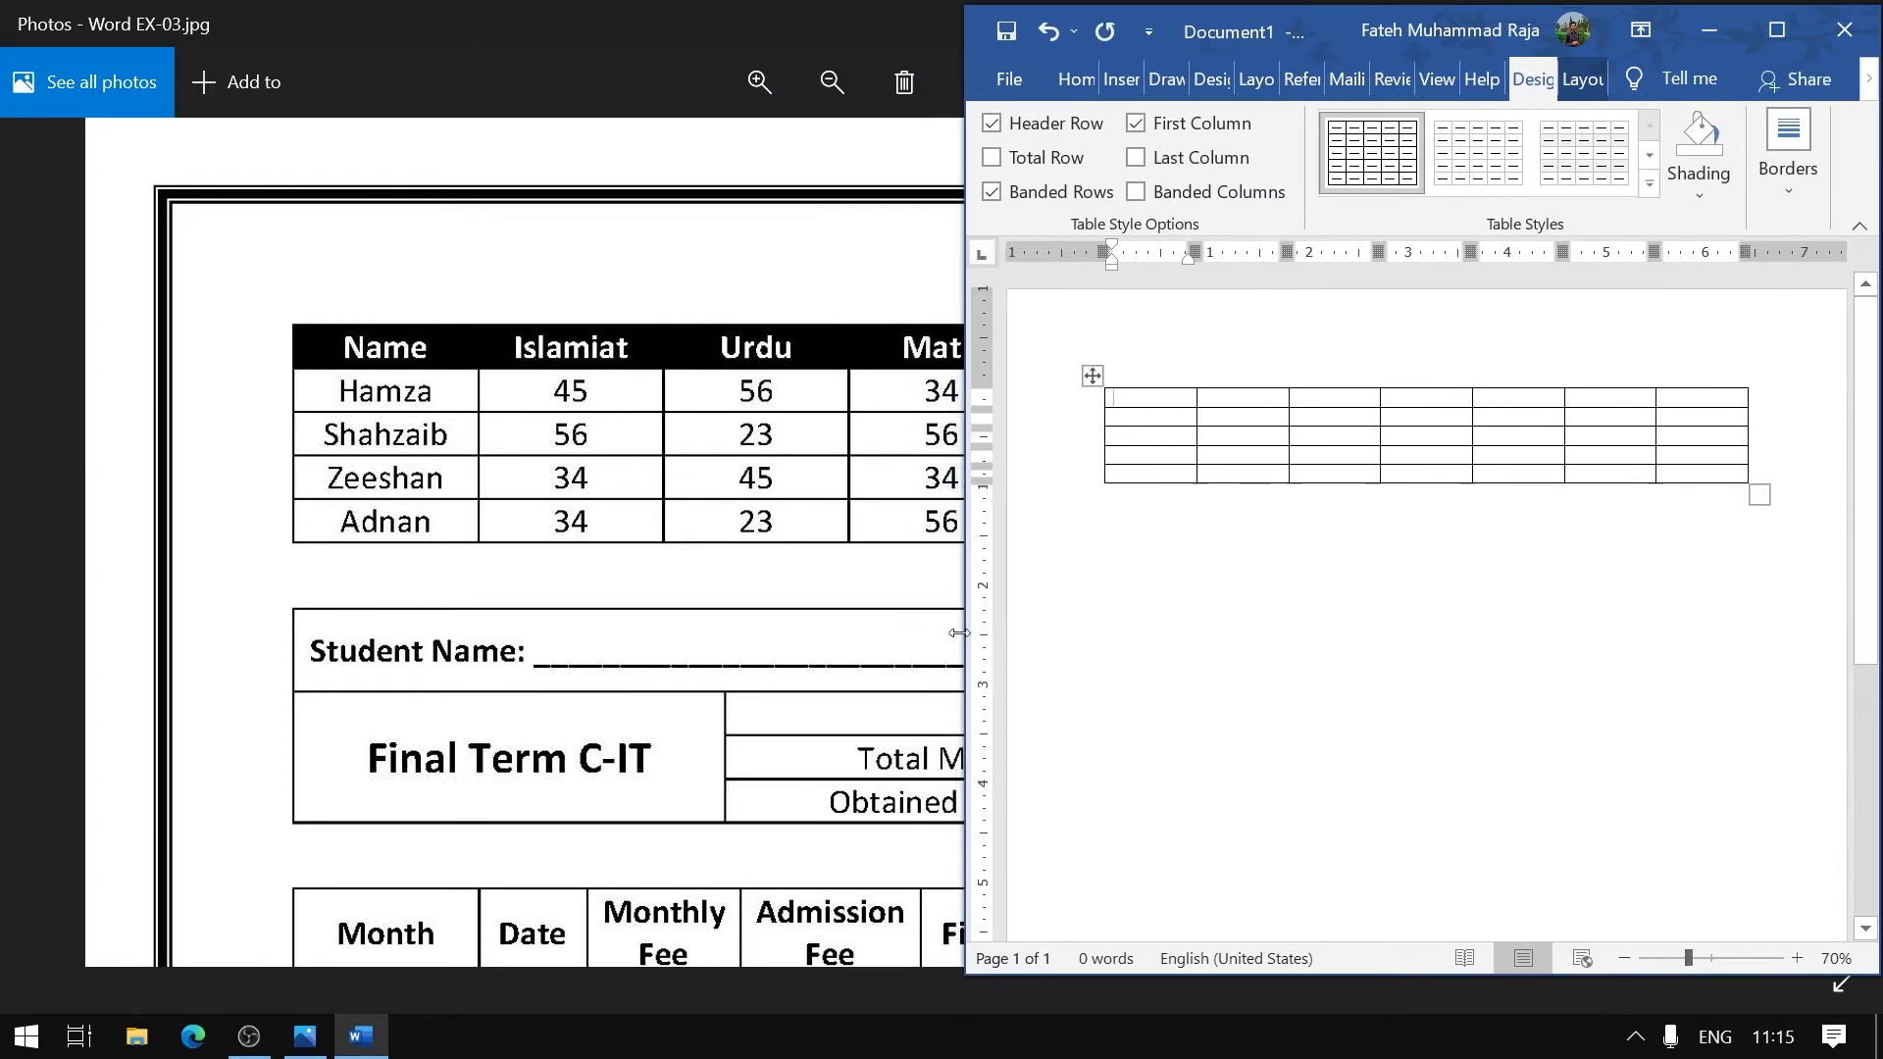
Place the Photos window with the whole reference page beside the Word window, and extend both windows to the taskbar
{"action": "left_click_drag", "start_coordinate": [721, 63], "coordinate": [392, 35]}
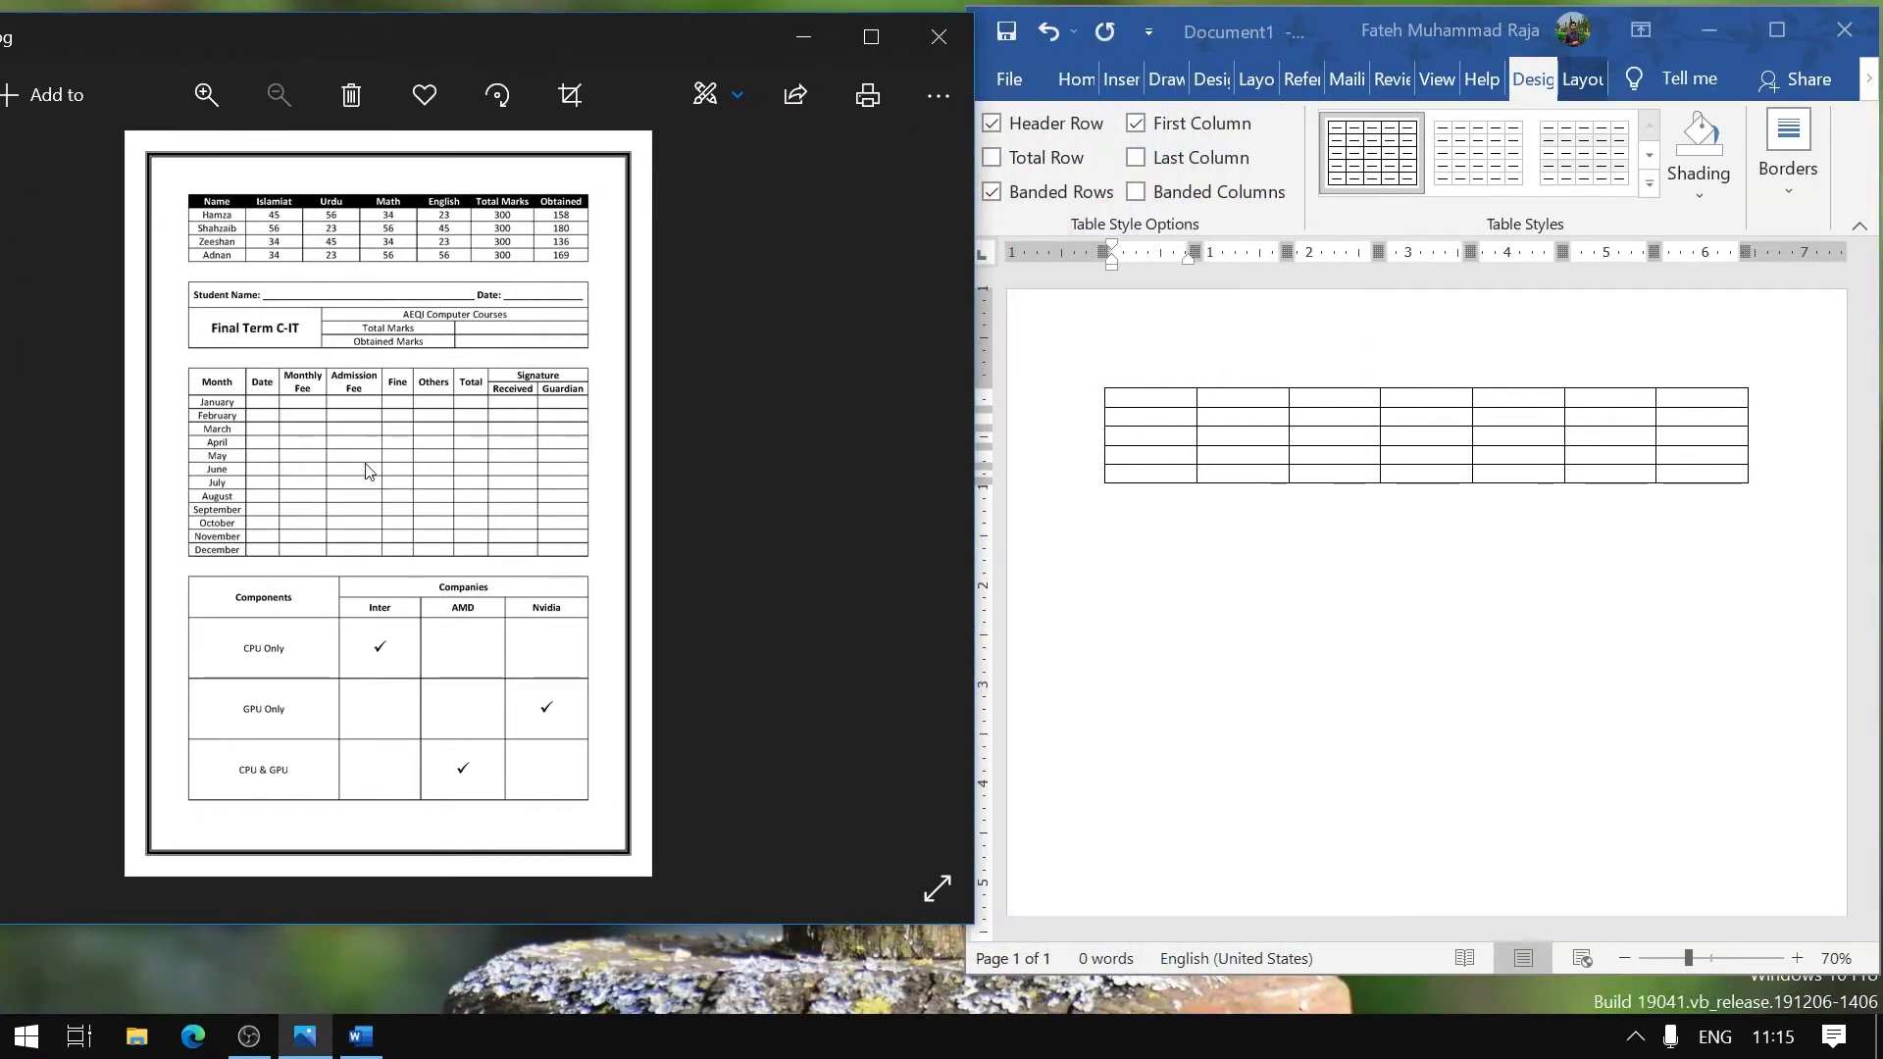
{"action": "scroll", "coordinate": [367, 469], "scroll_direction": "up", "scroll_amount": 1}
{"action": "scroll", "coordinate": [367, 469], "scroll_direction": "up", "scroll_amount": 2}
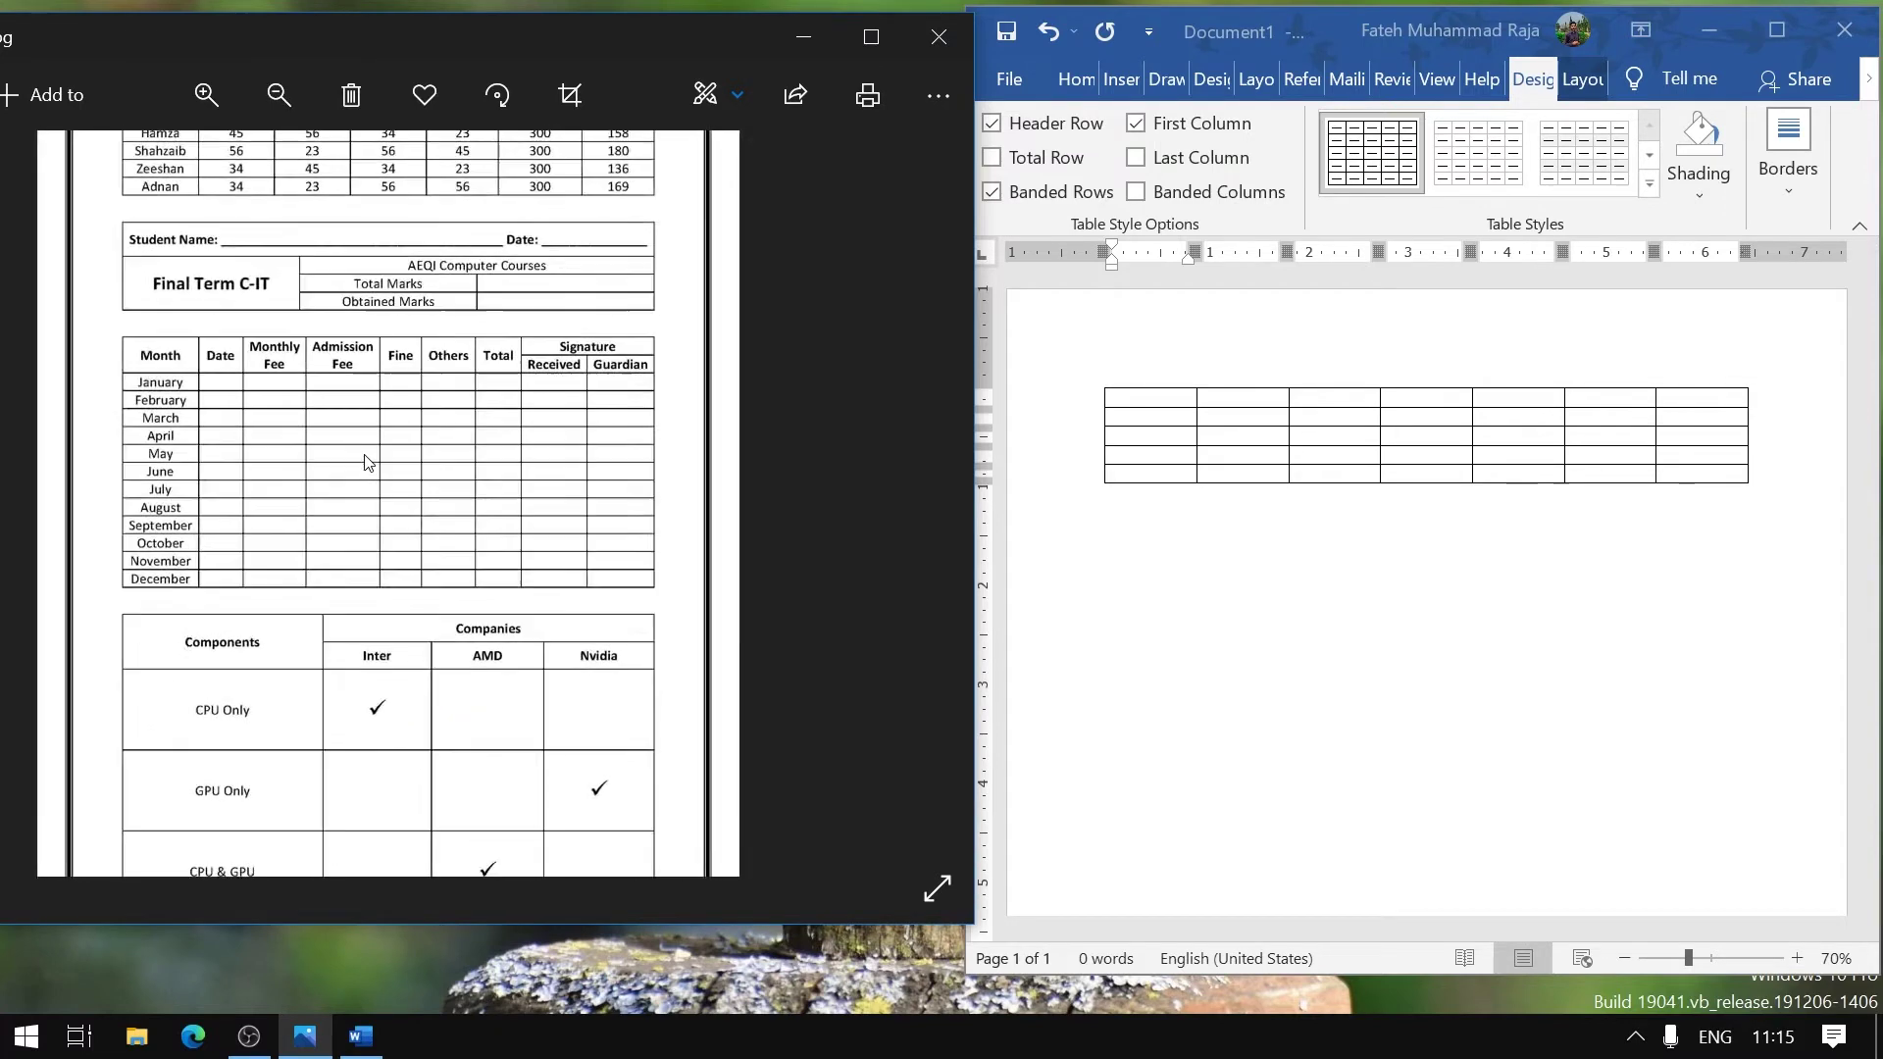
{"action": "left_click_drag", "start_coordinate": [408, 163], "coordinate": [410, 394]}
{"action": "scroll", "coordinate": [410, 395], "scroll_direction": "up", "scroll_amount": 1}
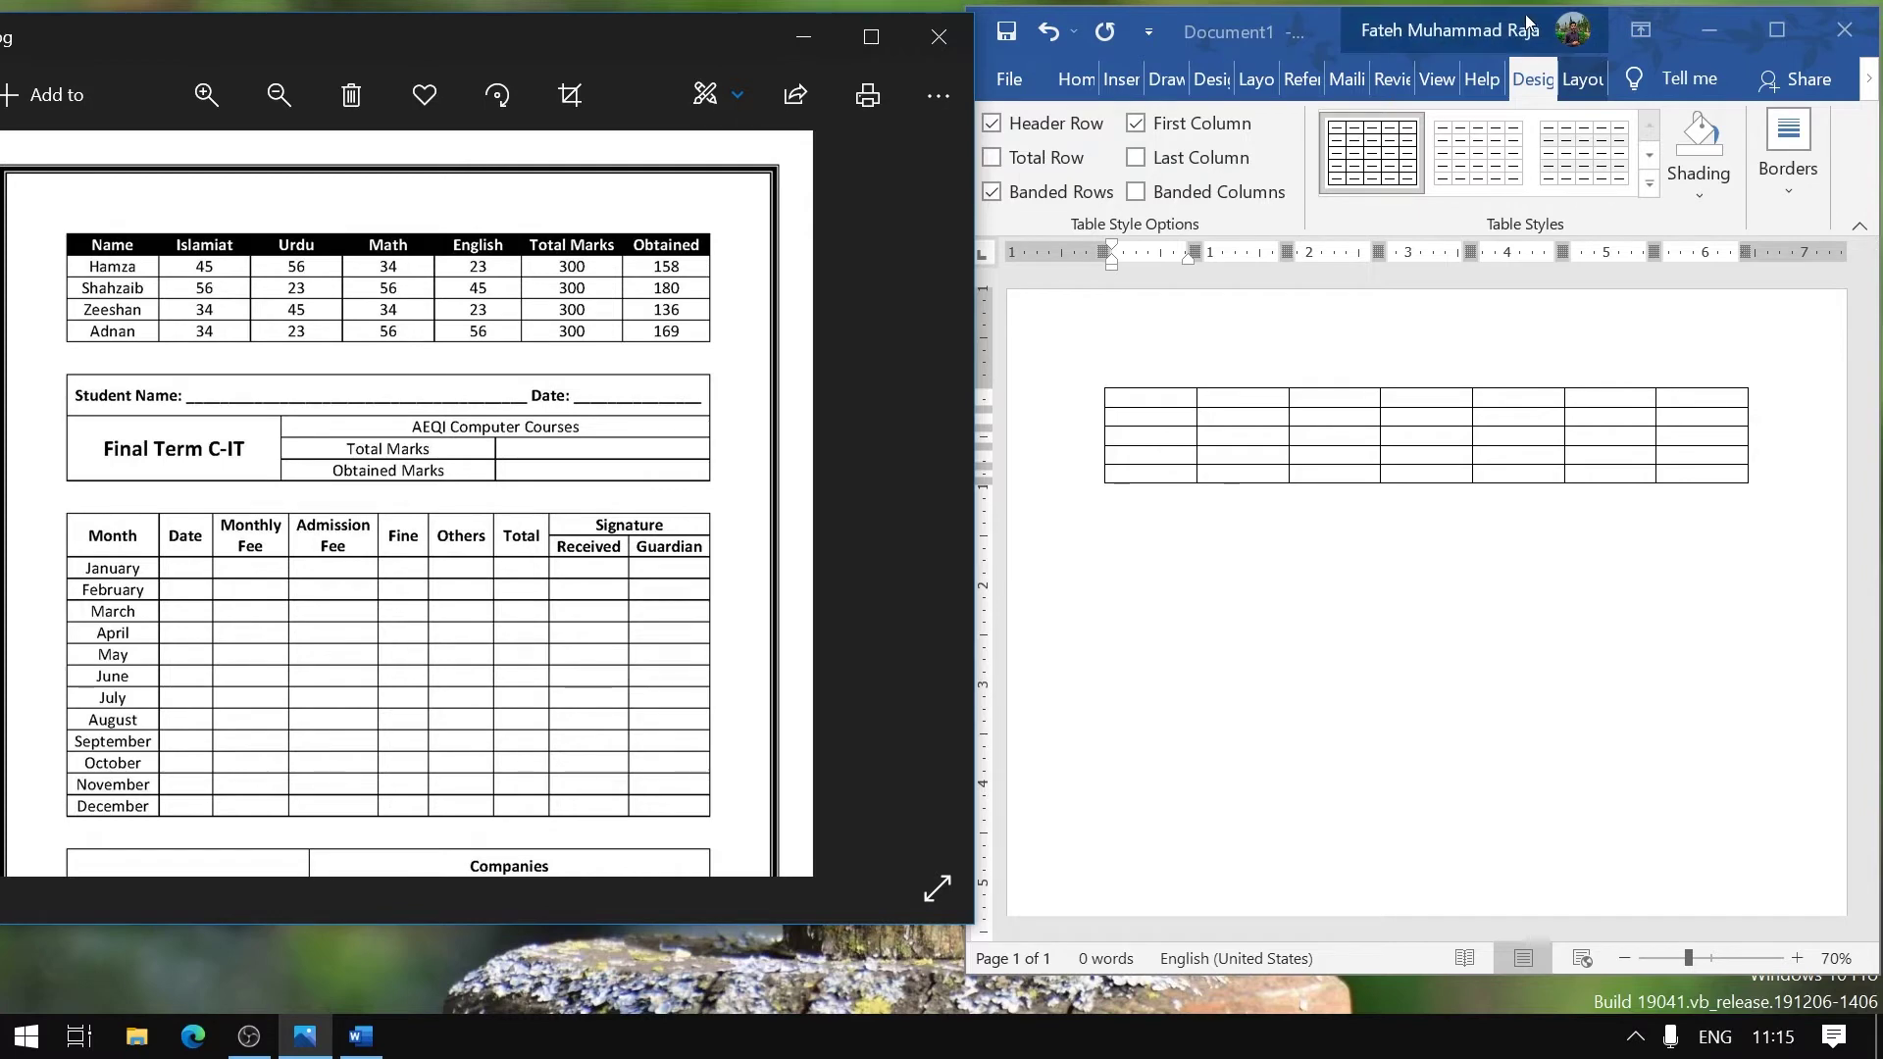
{"action": "left_click_drag", "start_coordinate": [1304, 29], "coordinate": [1283, 24]}
{"action": "left_click_drag", "start_coordinate": [423, 929], "coordinate": [423, 1010]}
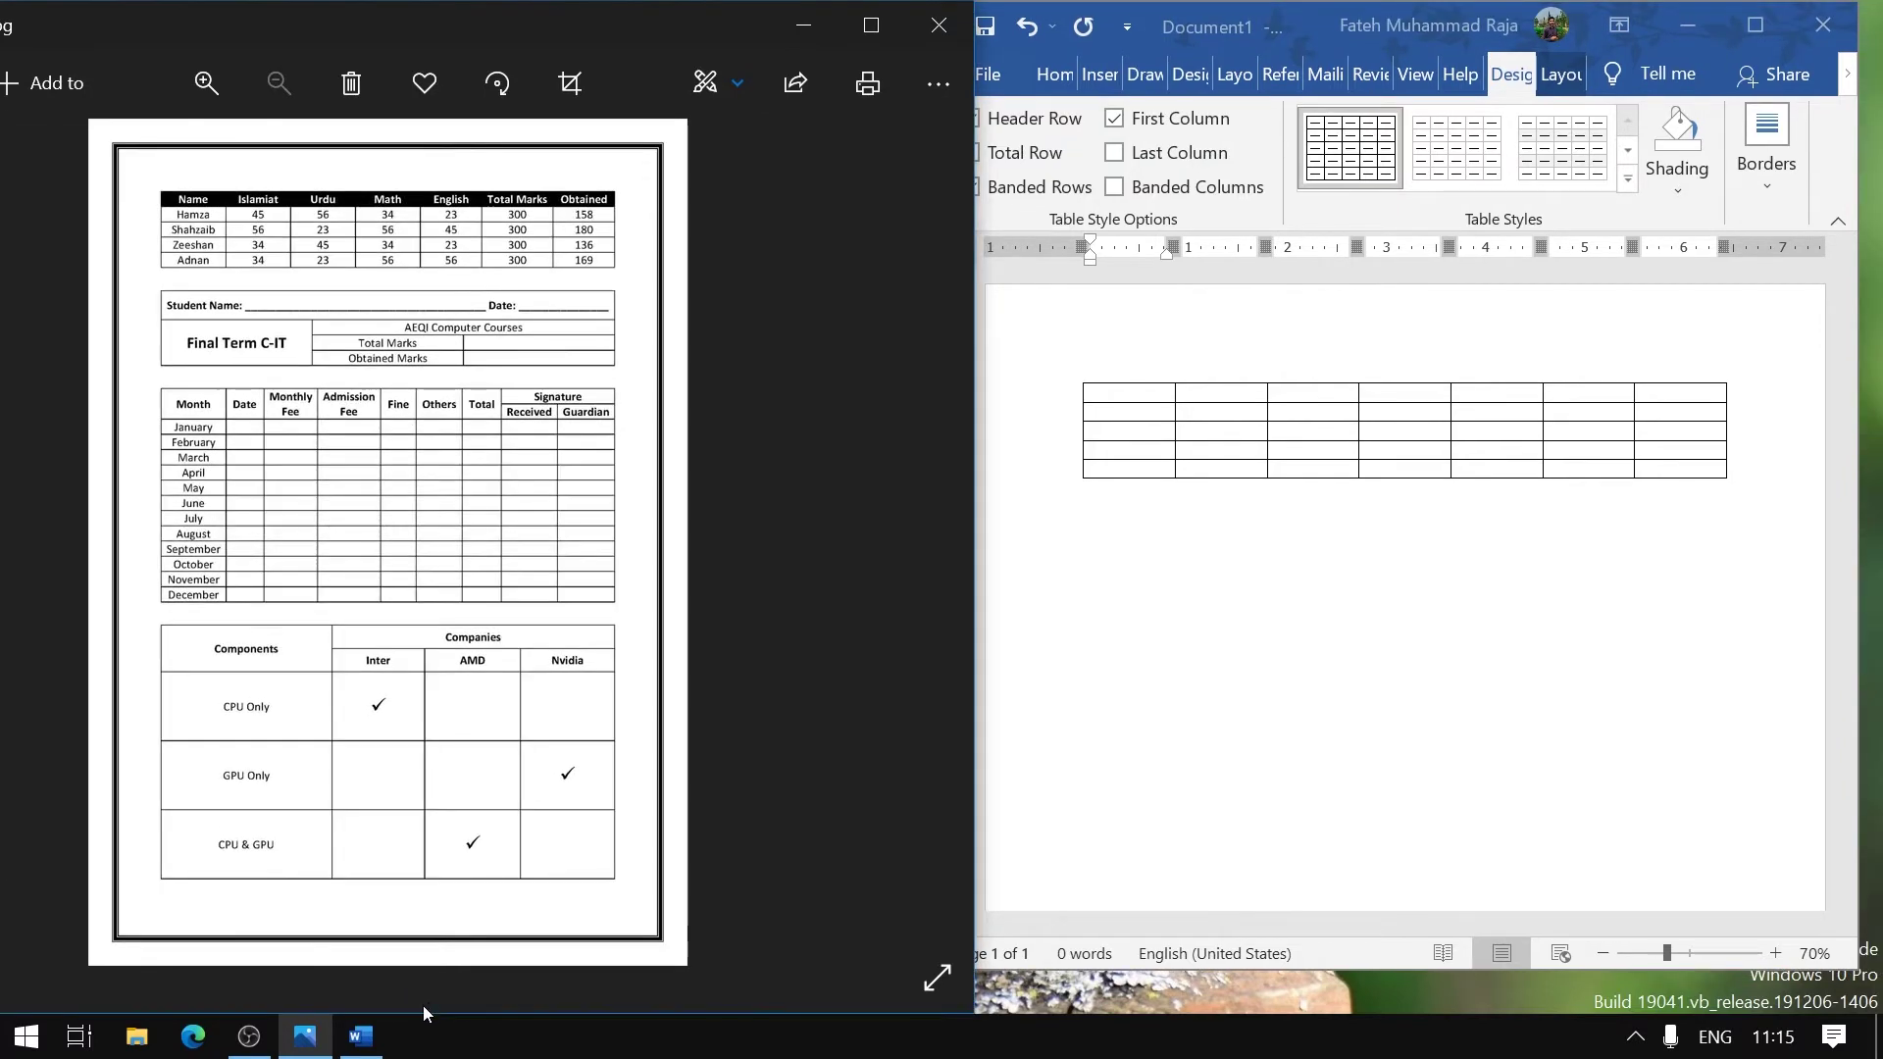
{"action": "left_click", "coordinate": [1204, 909]}
{"action": "left_click_drag", "start_coordinate": [1224, 971], "coordinate": [1224, 1010]}
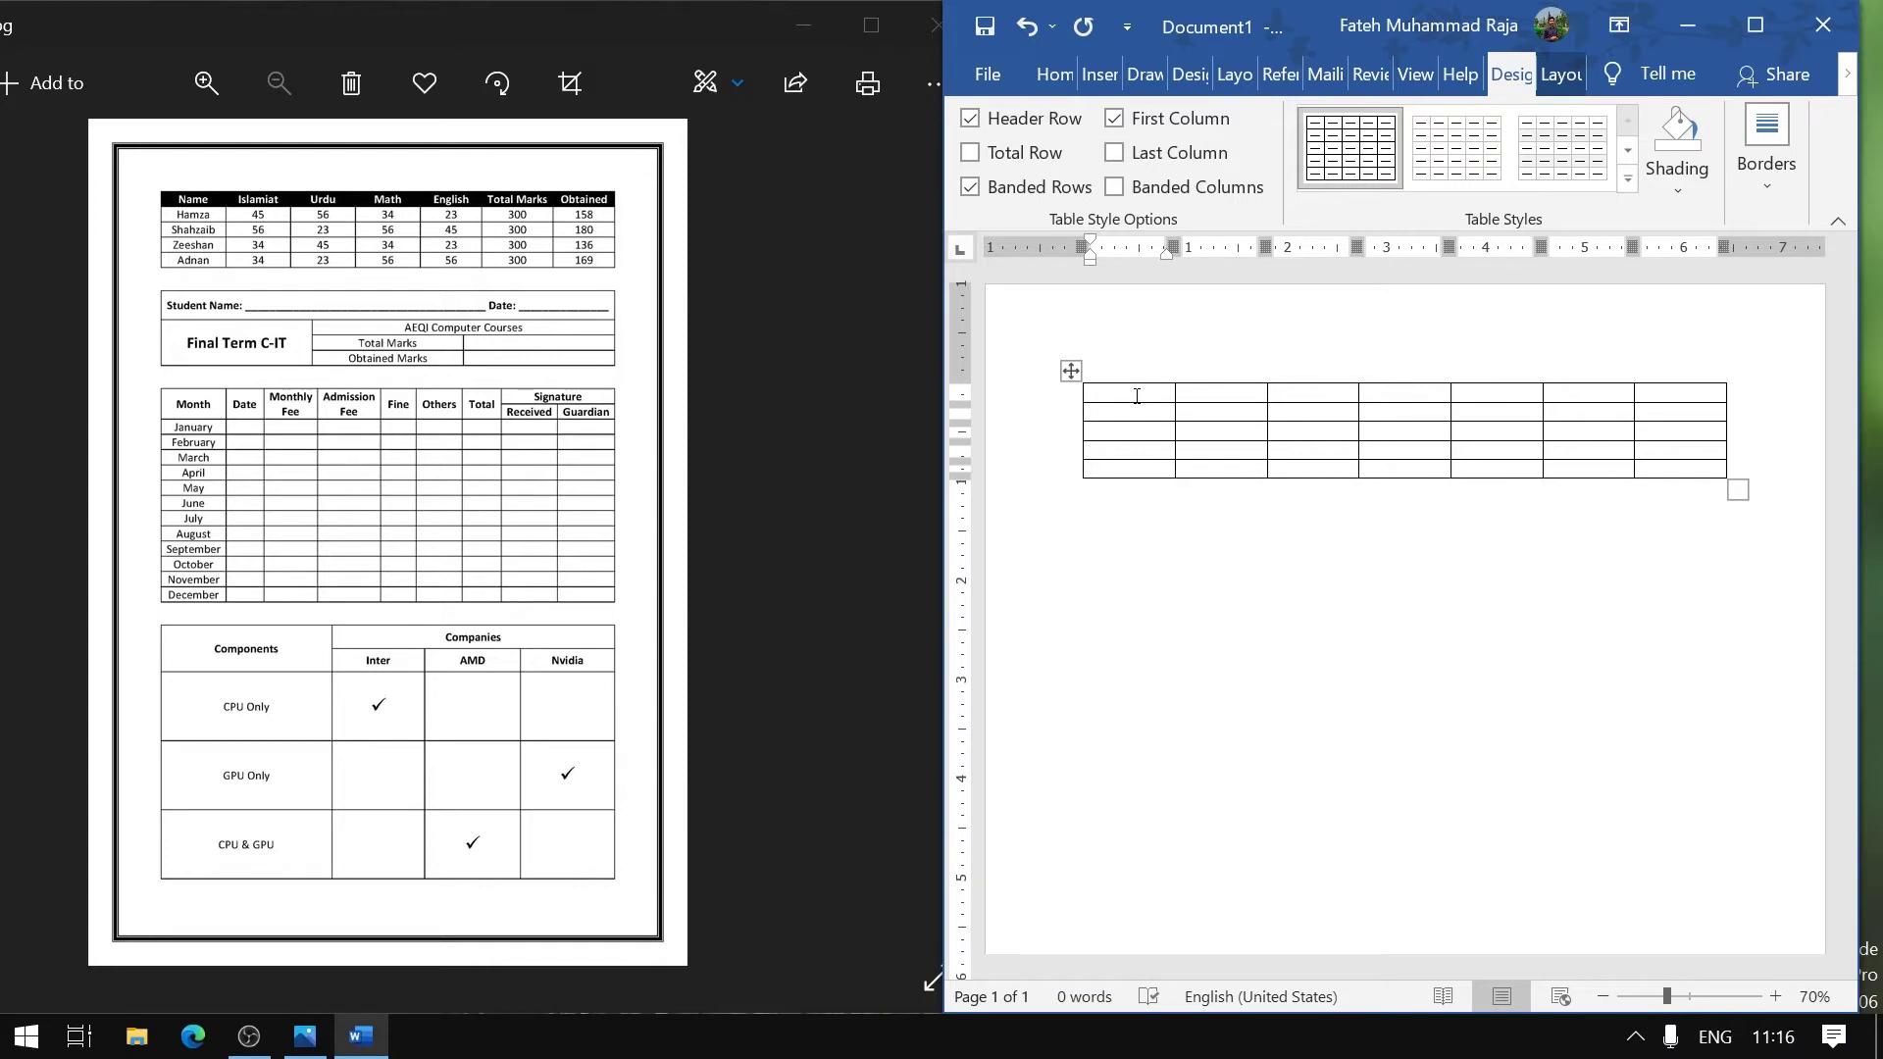
Fill the header row with Name, Islamiat, Urdu, Math, English, Total Marks and Obtained Marks, and widen the last column to fit one line
{"action": "type", "text": "Name"}
{"action": "key", "text": "Tab"}
{"action": "type", "text": "Islamiat"}
{"action": "key", "text": "Tab"}
{"action": "type", "text": "Urdu"}
{"action": "key", "text": "Tab"}
{"action": "type", "text": "Math"}
{"action": "key", "text": "Tab"}
{"action": "type", "text": "English"}
{"action": "key", "text": "Tab"}
{"action": "type", "text": "Total Marks"}
{"action": "key", "text": "Tab"}
{"action": "type", "text": "Obtained Marks"}
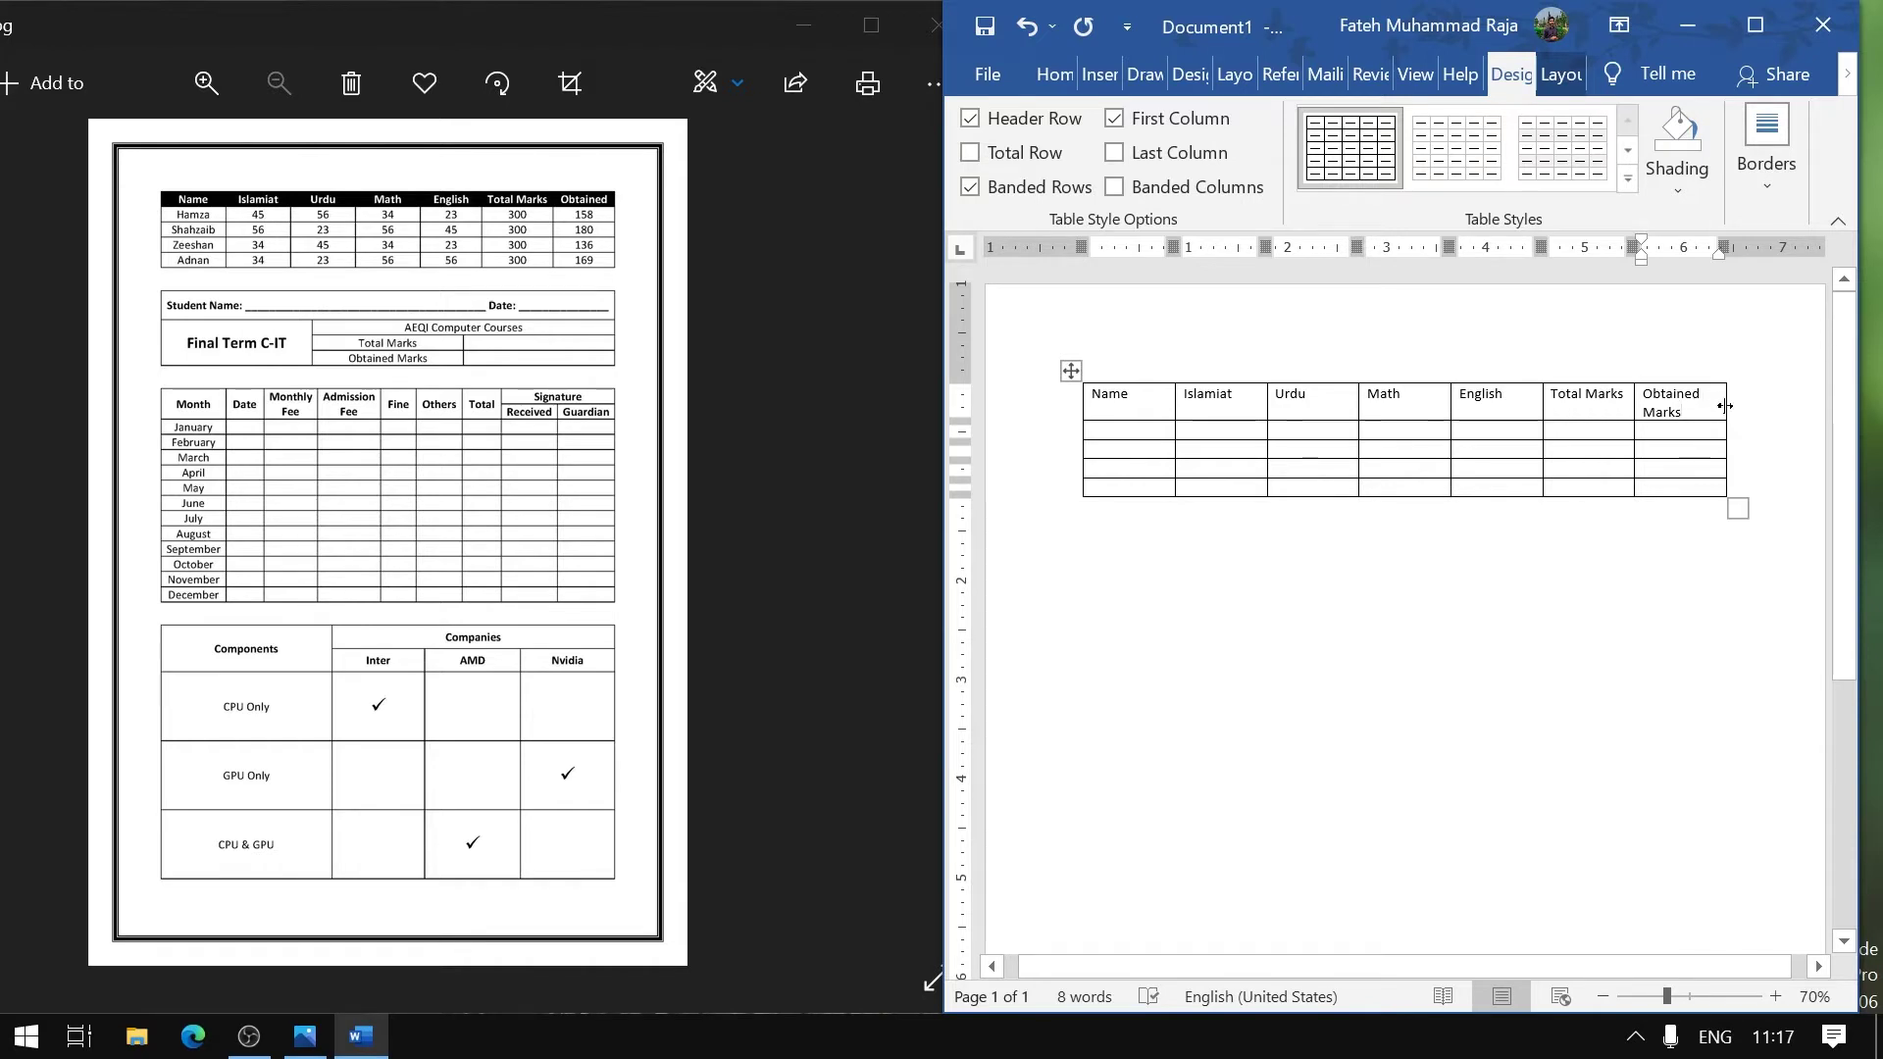
{"action": "left_click_drag", "start_coordinate": [1726, 405], "coordinate": [1753, 405]}
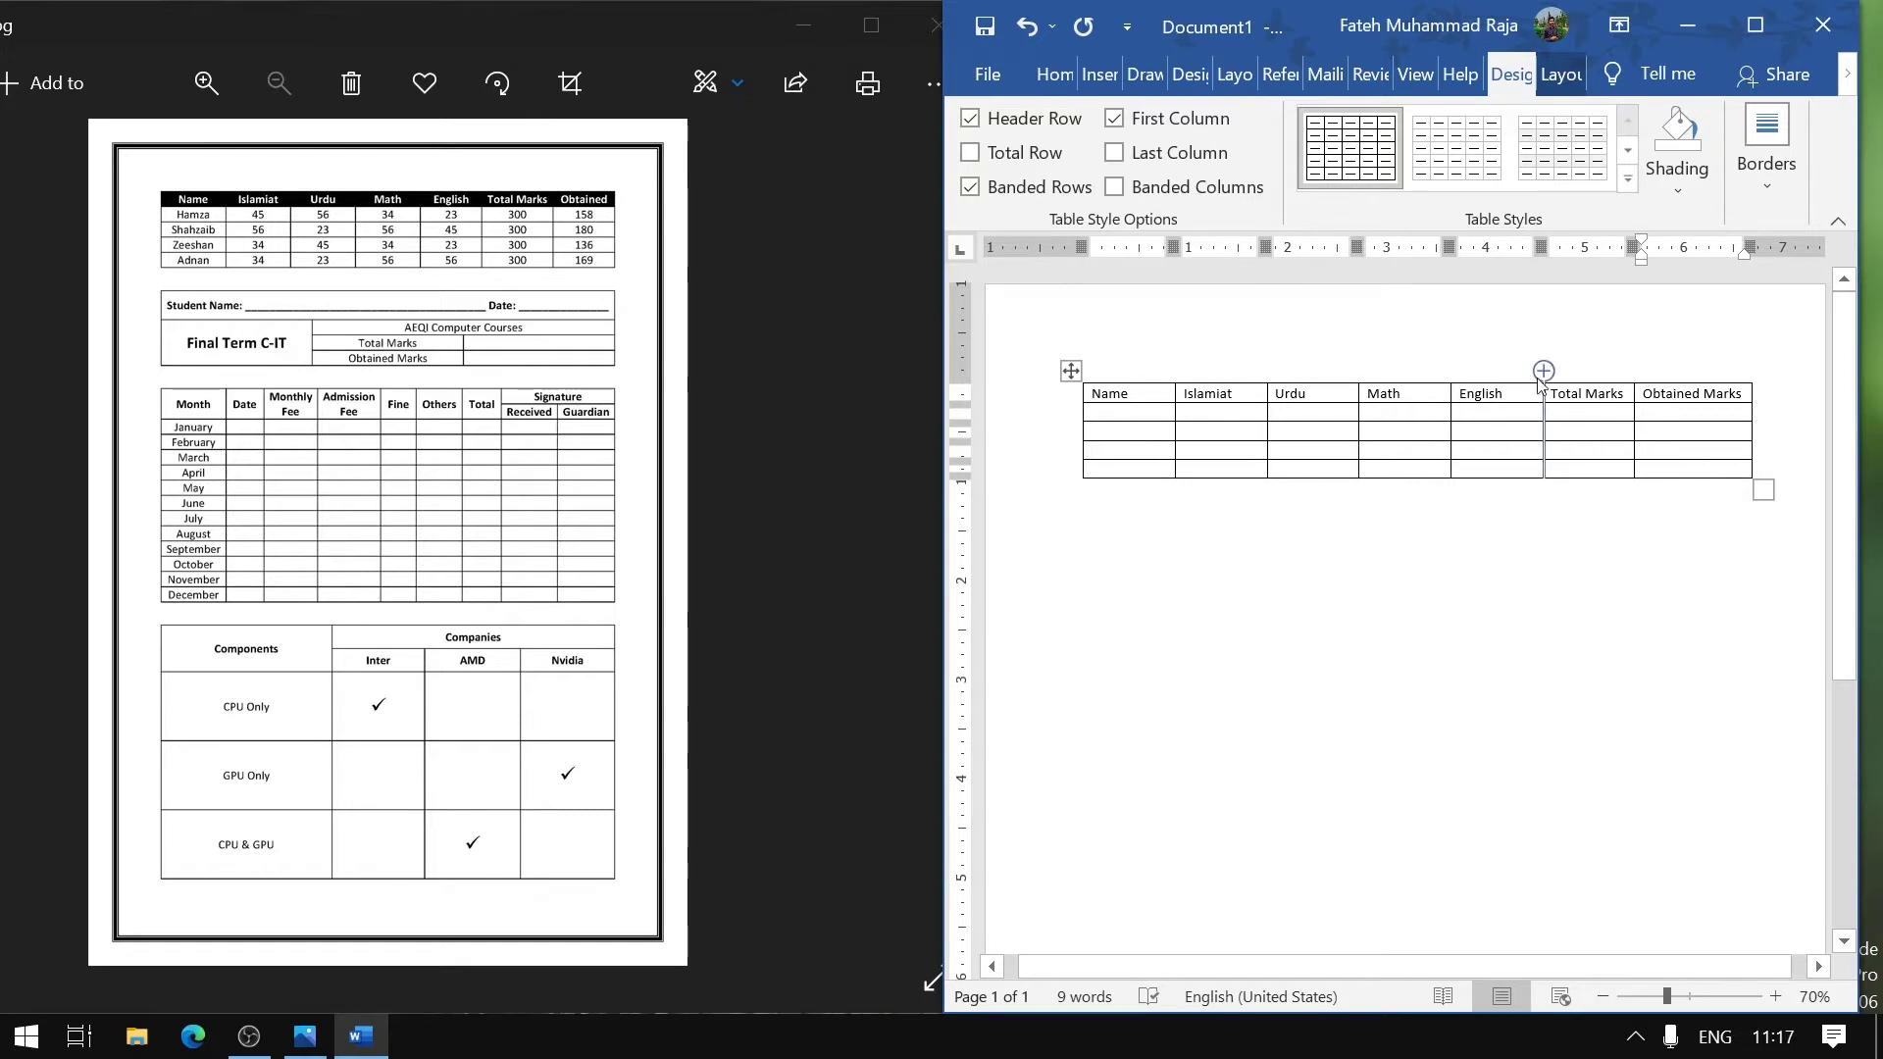
Enter the four student names from the reference image in the Name column, one per row
{"action": "left_click", "coordinate": [1135, 413]}
{"action": "type", "text": "Hamza"}
{"action": "left_click", "coordinate": [1141, 432]}
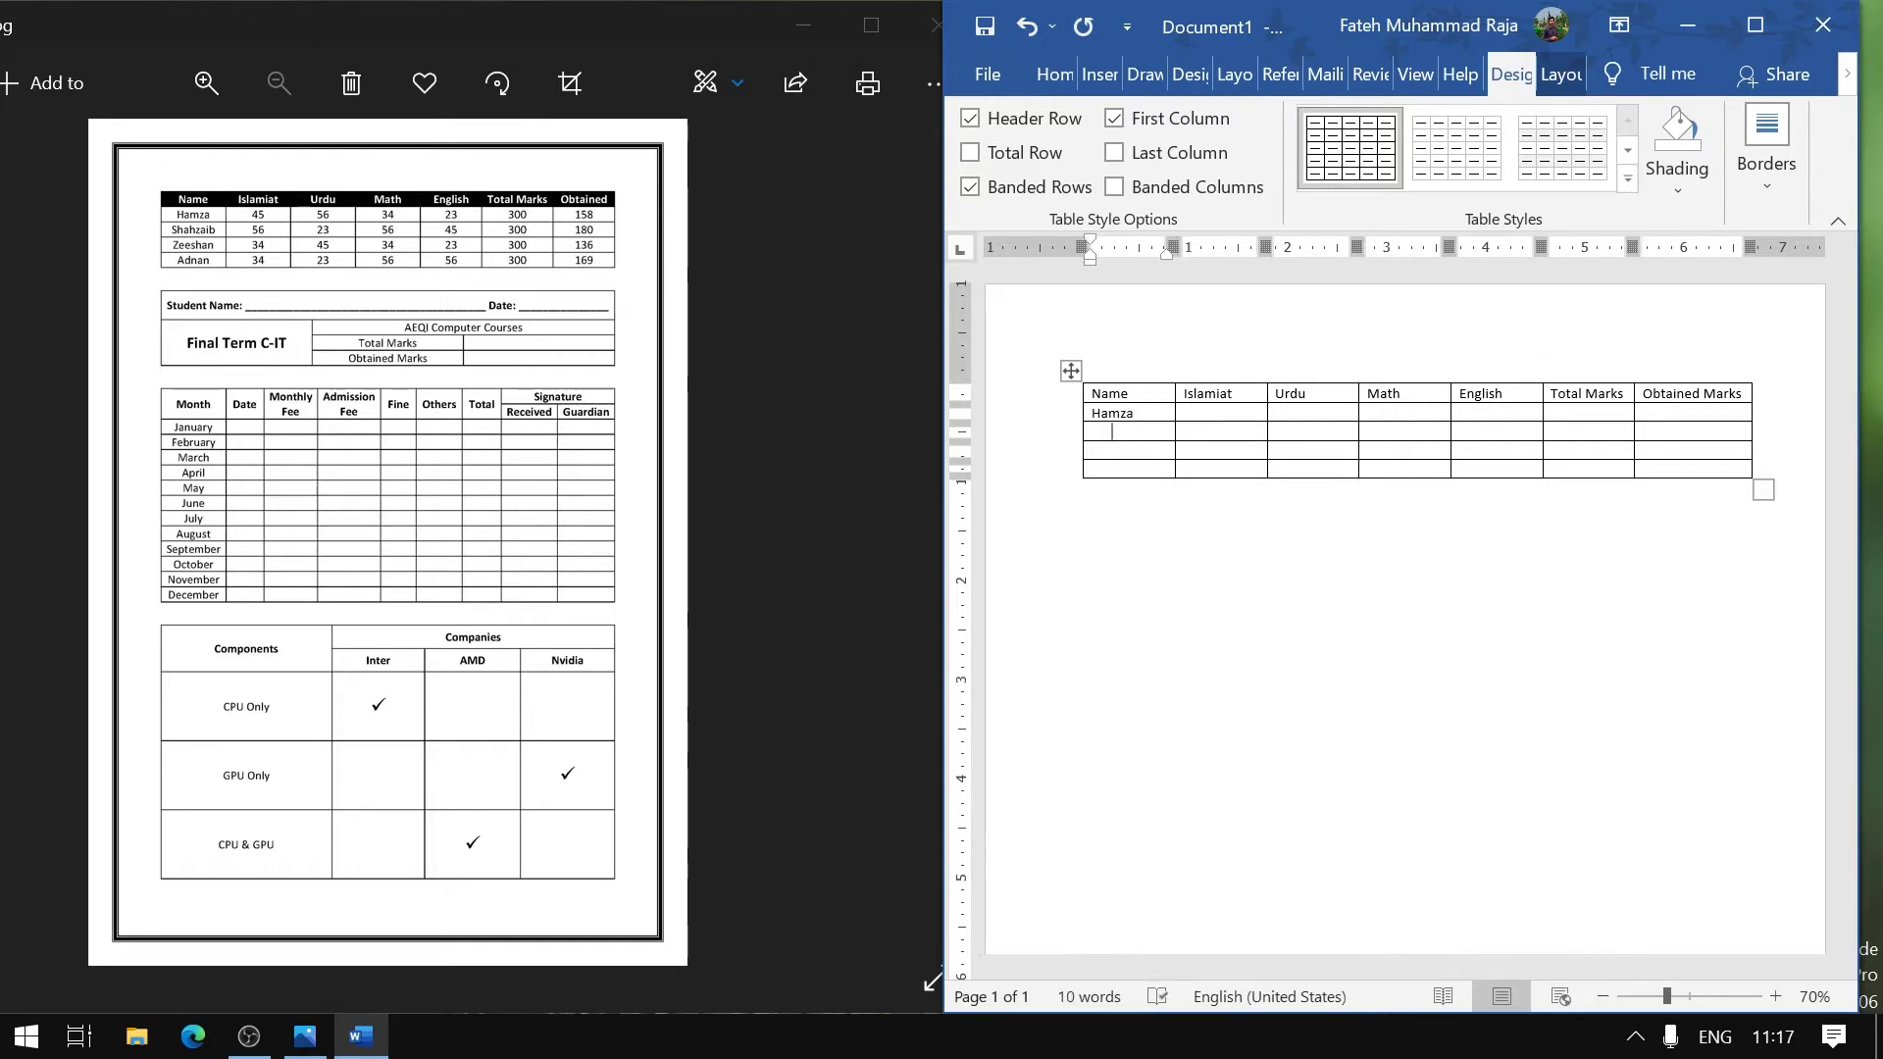
{"action": "type", "text": "Shahzaib"}
{"action": "key", "text": "Down"}
{"action": "type", "text": "Zeeshan"}
{"action": "key", "text": "Down"}
{"action": "type", "text": "Adnan"}
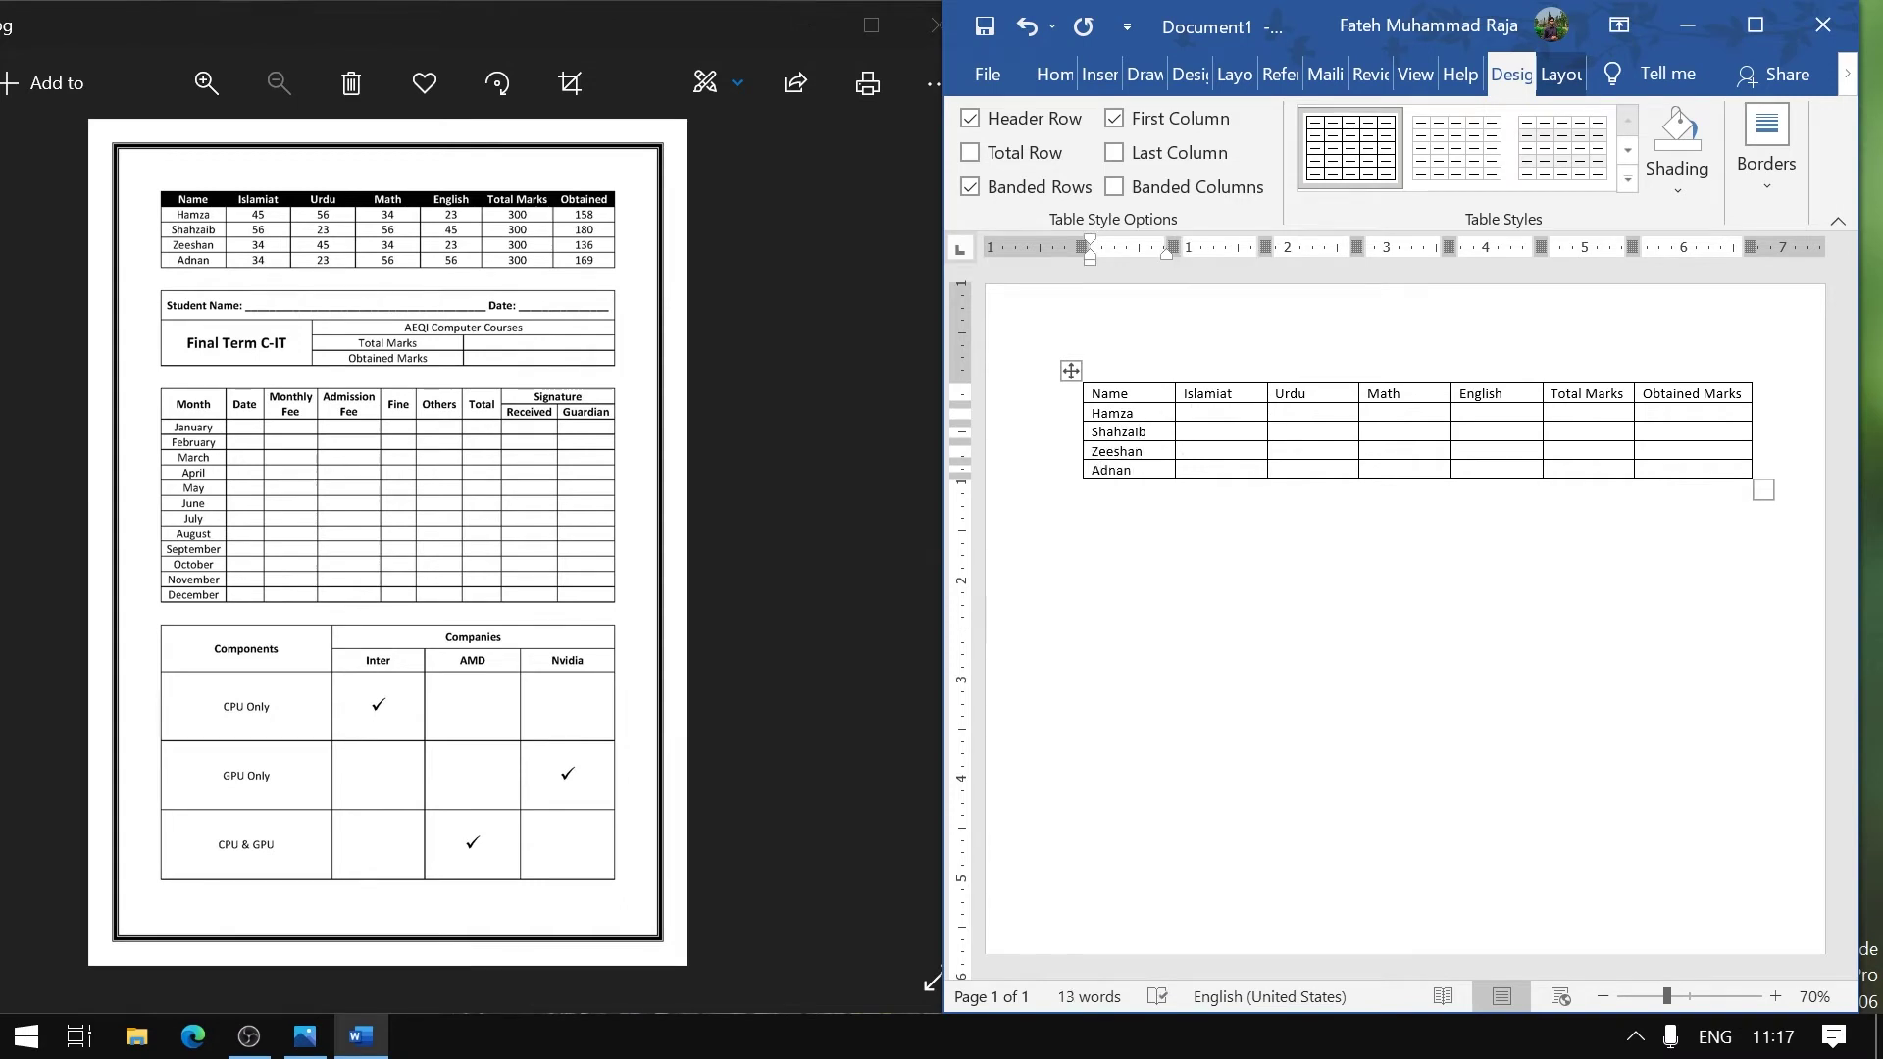
Enter the Islamiat marks 45, 34, 56 and 34 for the four students
{"action": "key", "text": "Up"}
{"action": "key", "text": "Up"}
{"action": "key", "text": "Up"}
{"action": "key", "text": "Tab"}
{"action": "type", "text": "45"}
{"action": "key", "text": "Down"}
{"action": "type", "text": "34"}
{"action": "key", "text": "Down"}
{"action": "type", "text": "56"}
{"action": "key", "text": "Down"}
{"action": "type", "text": "34"}
Fill in the Urdu marks 45, 34, 45, 23, Math marks 23, 45, 23, 45 and English marks 45, 34, 23, 45
{"action": "key", "text": "Up"}
{"action": "key", "text": "Up"}
{"action": "key", "text": "Up"}
{"action": "key", "text": "Right"}
{"action": "type", "text": "45"}
{"action": "key", "text": "Up"}
{"action": "type", "text": "23"}
{"action": "key", "text": "Right"}
{"action": "type", "text": "45"}
{"action": "key", "text": "Down"}
{"action": "type", "text": "34"}
{"action": "key", "text": "Down"}
Enter 300 as the first student's Total Marks and copy it to the other three student rows
{"action": "left_click", "coordinate": [1551, 413]}
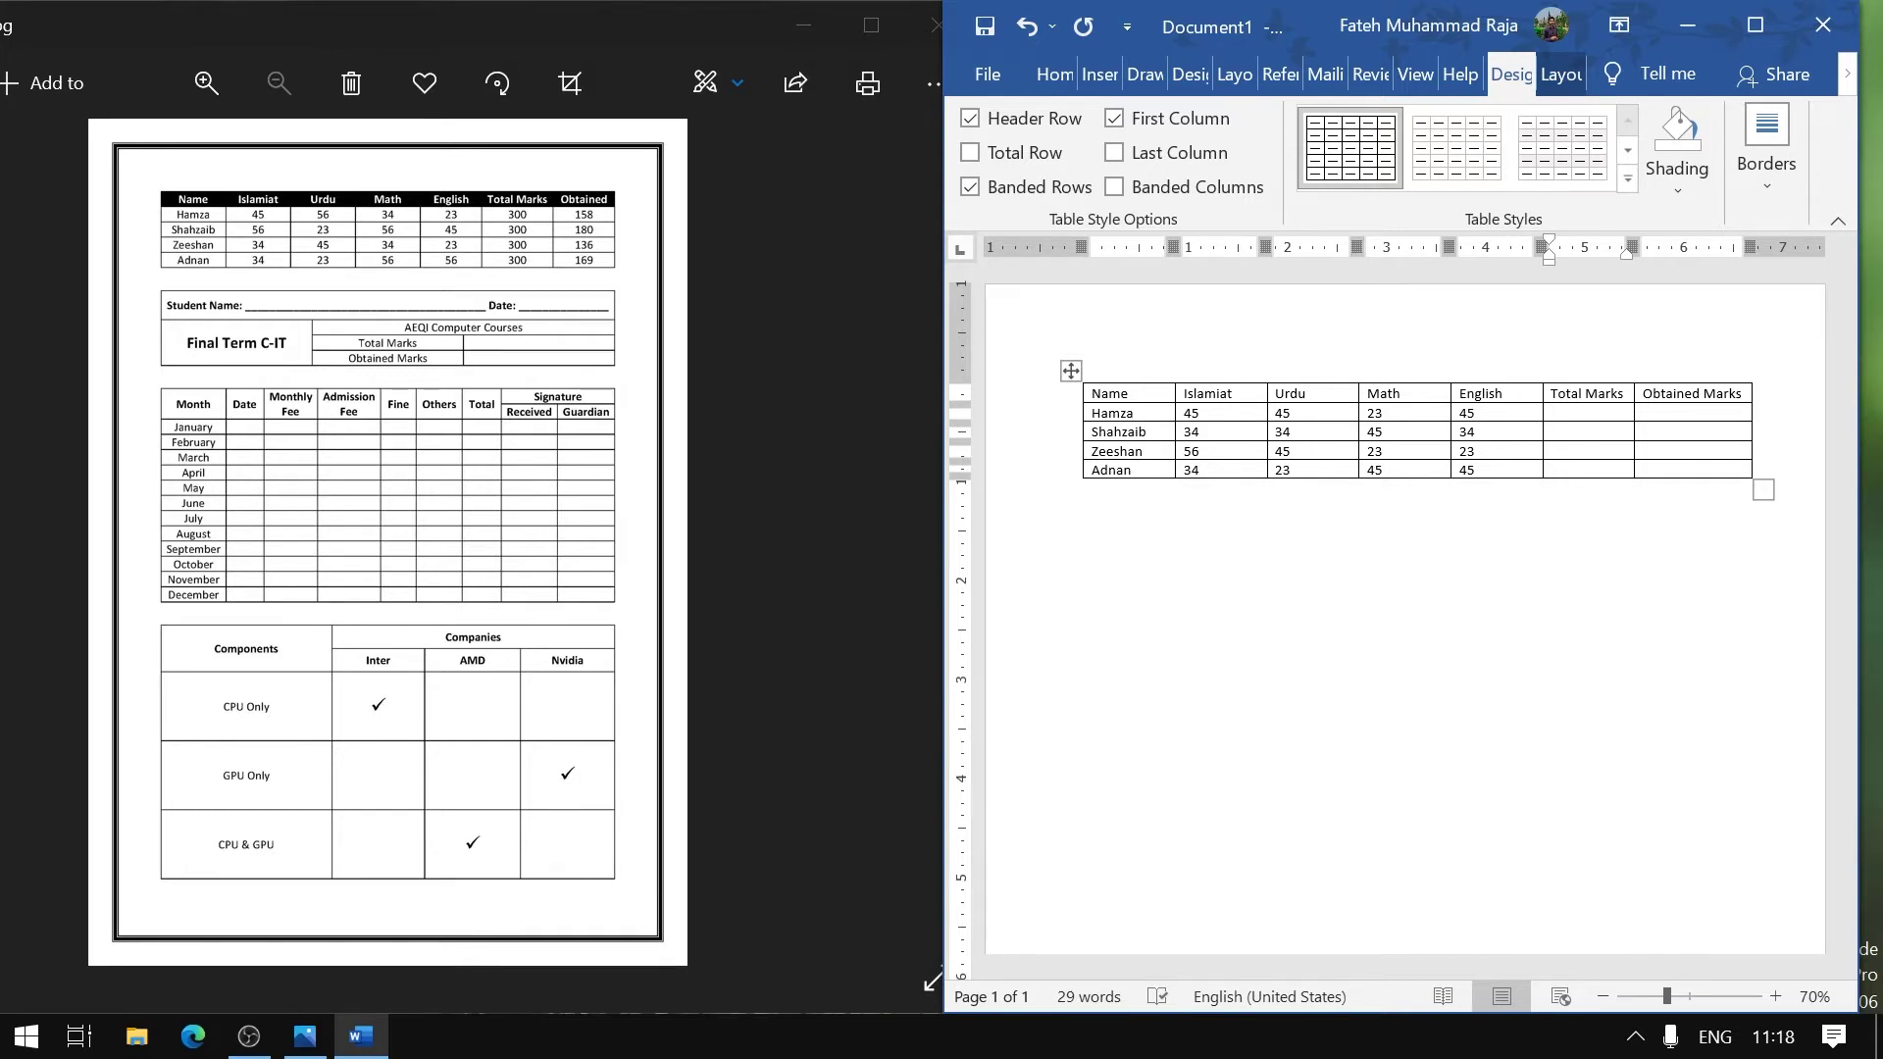
{"action": "type", "text": "300"}
{"action": "key", "text": "shift+Left"}
{"action": "key", "text": "shift+Left"}
{"action": "key", "text": "shift+Left"}
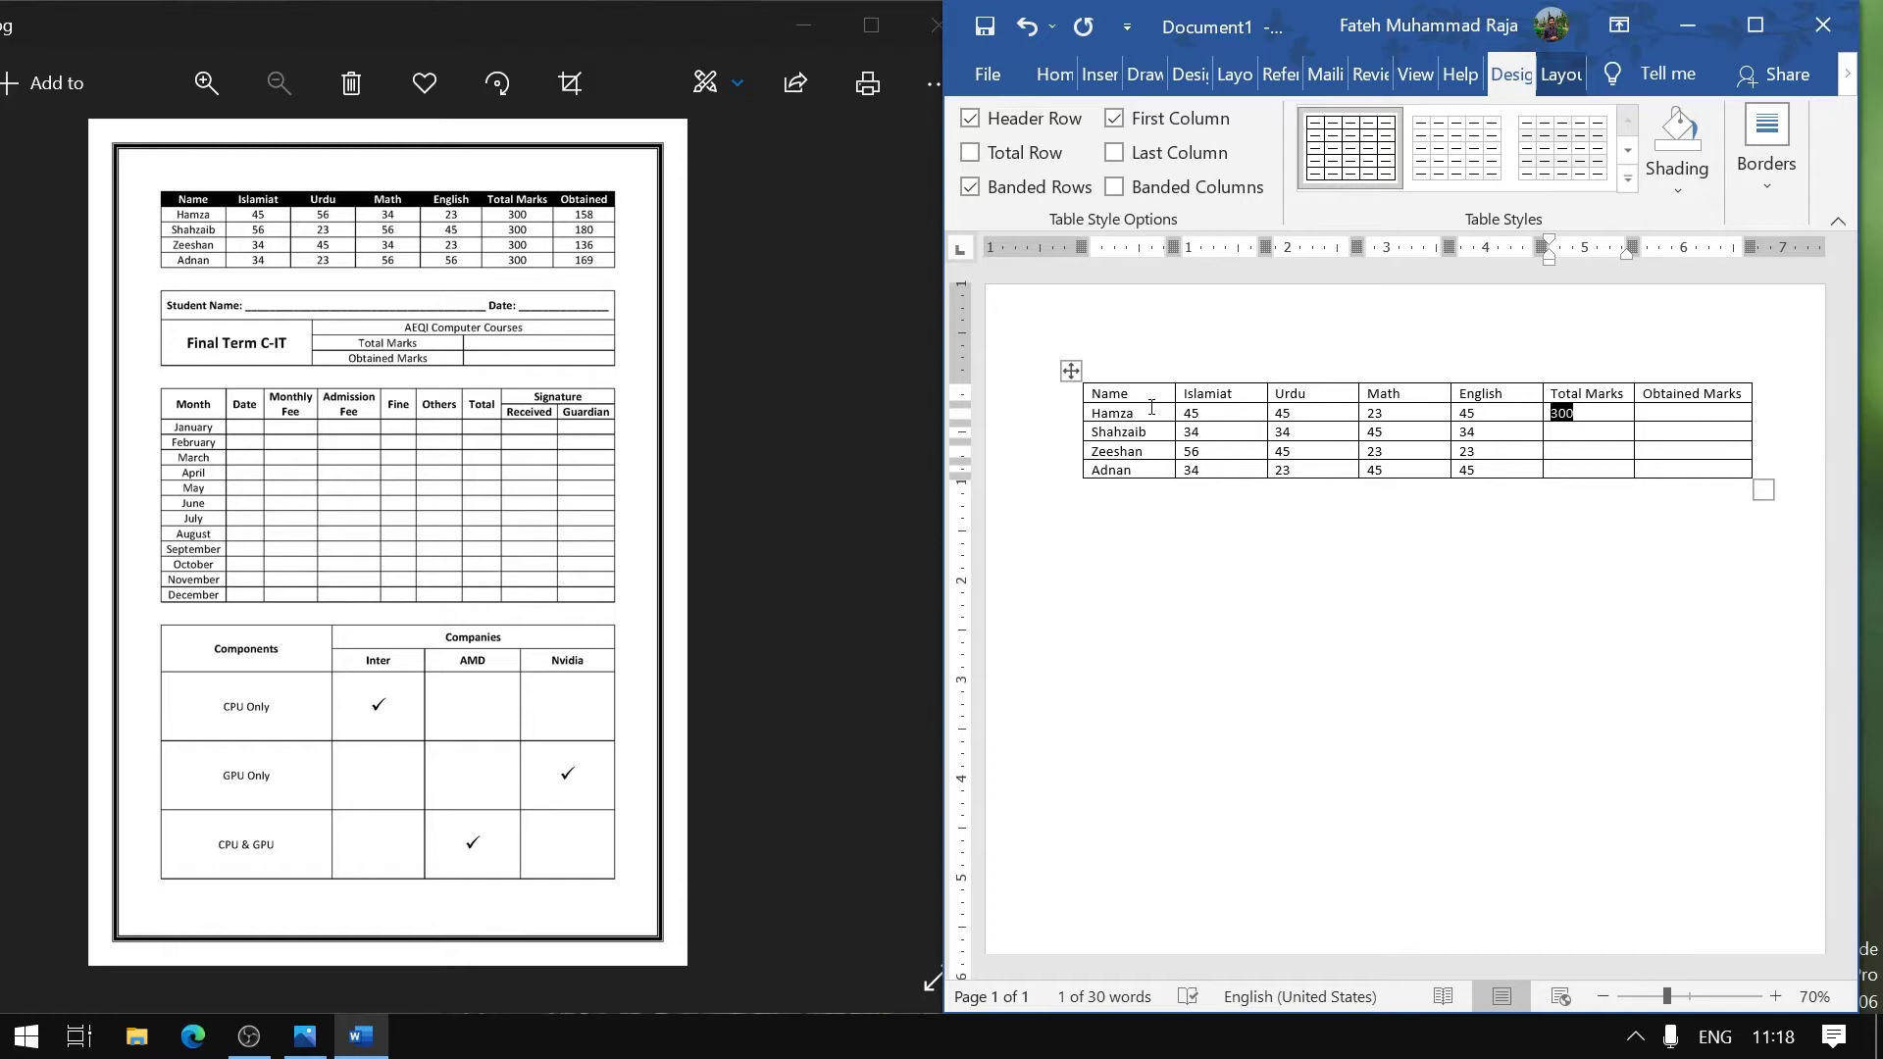
{"action": "key", "text": "ctrl+c"}
{"action": "key", "text": "Down"}
{"action": "key", "text": "ctrl+v"}
{"action": "key", "text": "Down"}
{"action": "key", "text": "ctrl+v"}
{"action": "key", "text": "ctrl+v"}
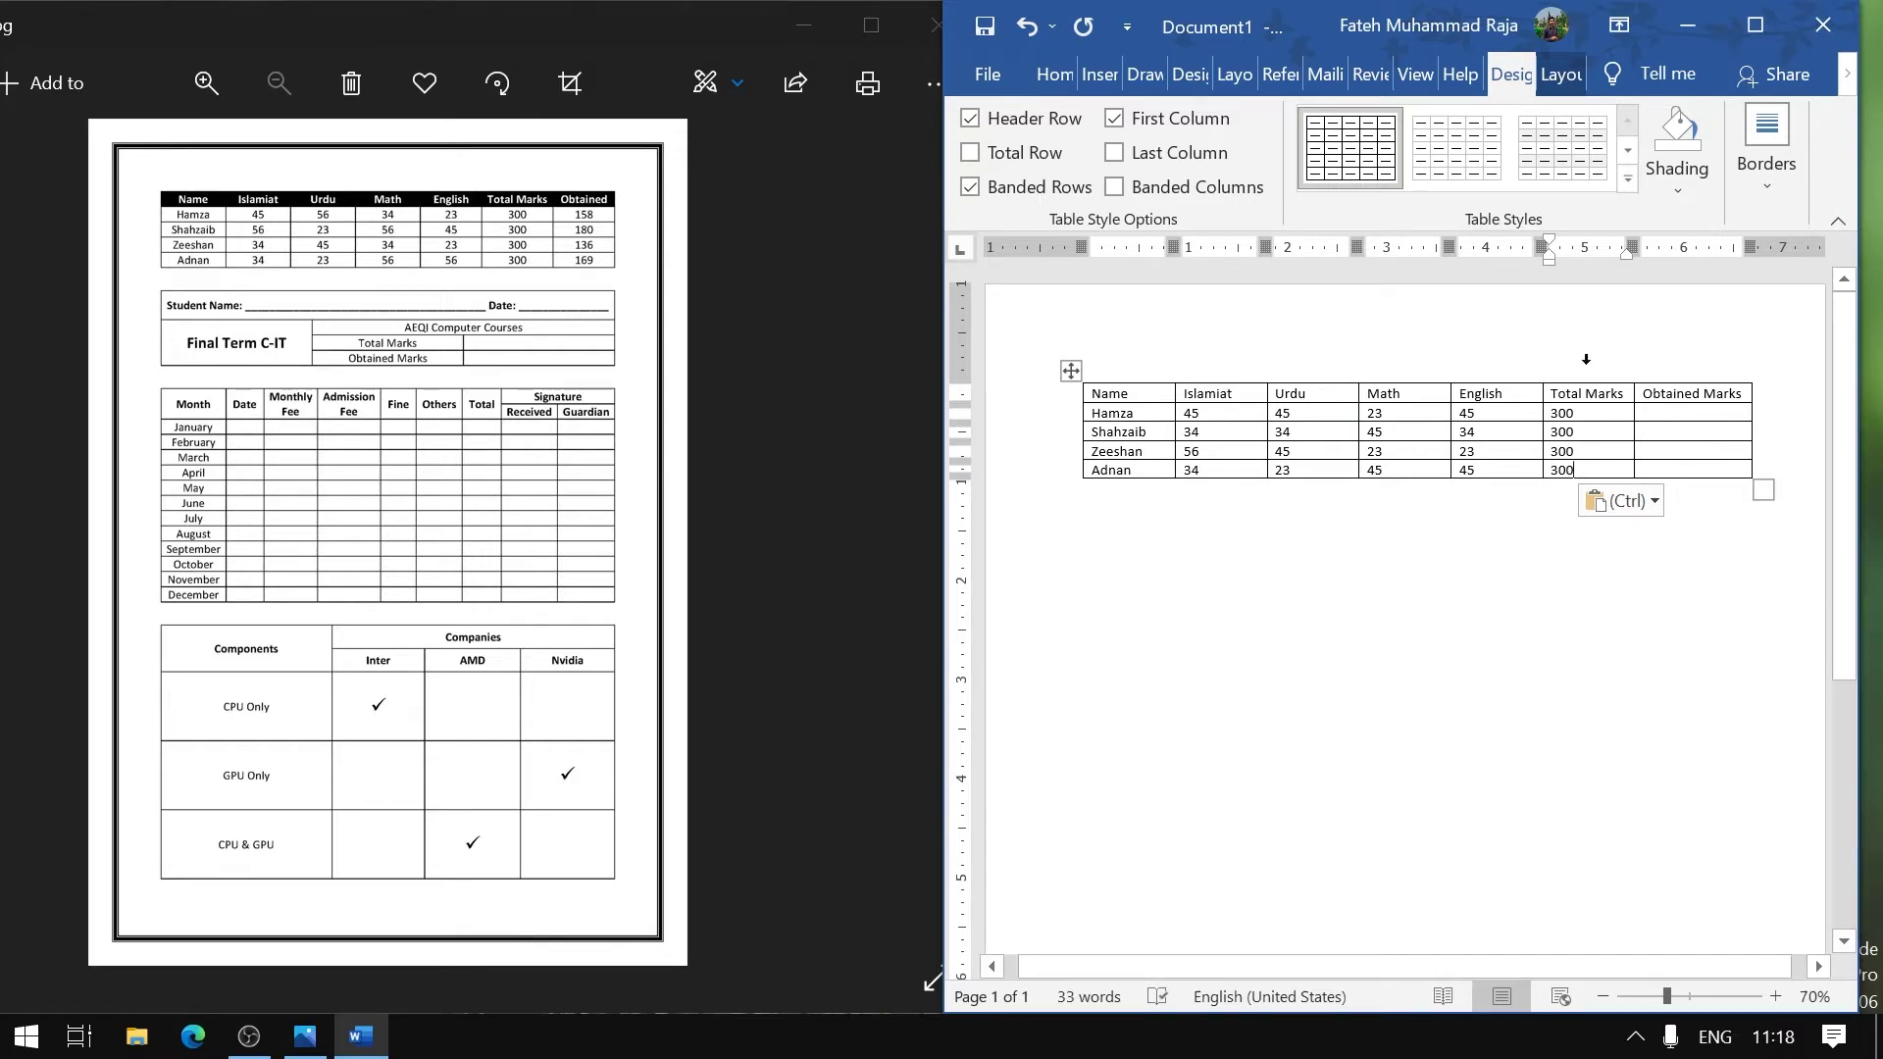
Maximize the document window and shade the marks table's header row with Black, Text 1
{"action": "left_click", "coordinate": [1737, 413]}
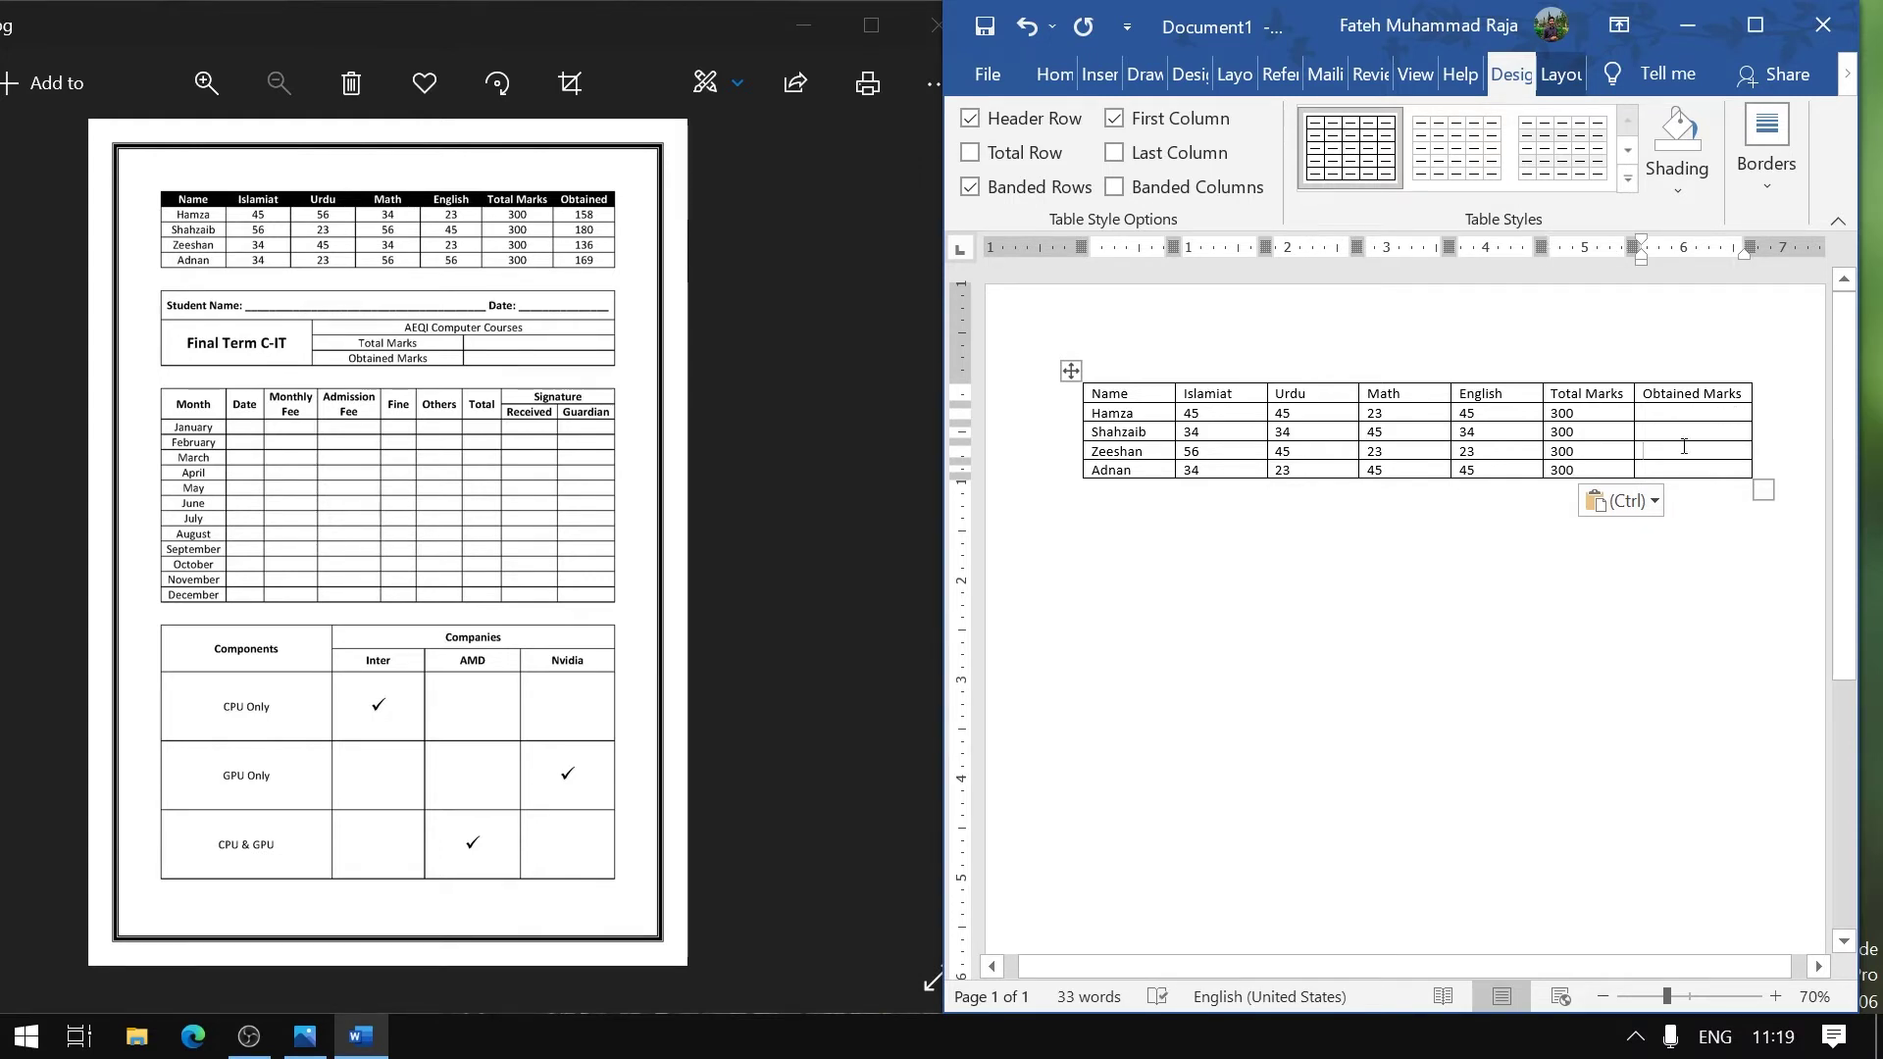
{"action": "left_click", "coordinate": [1760, 33]}
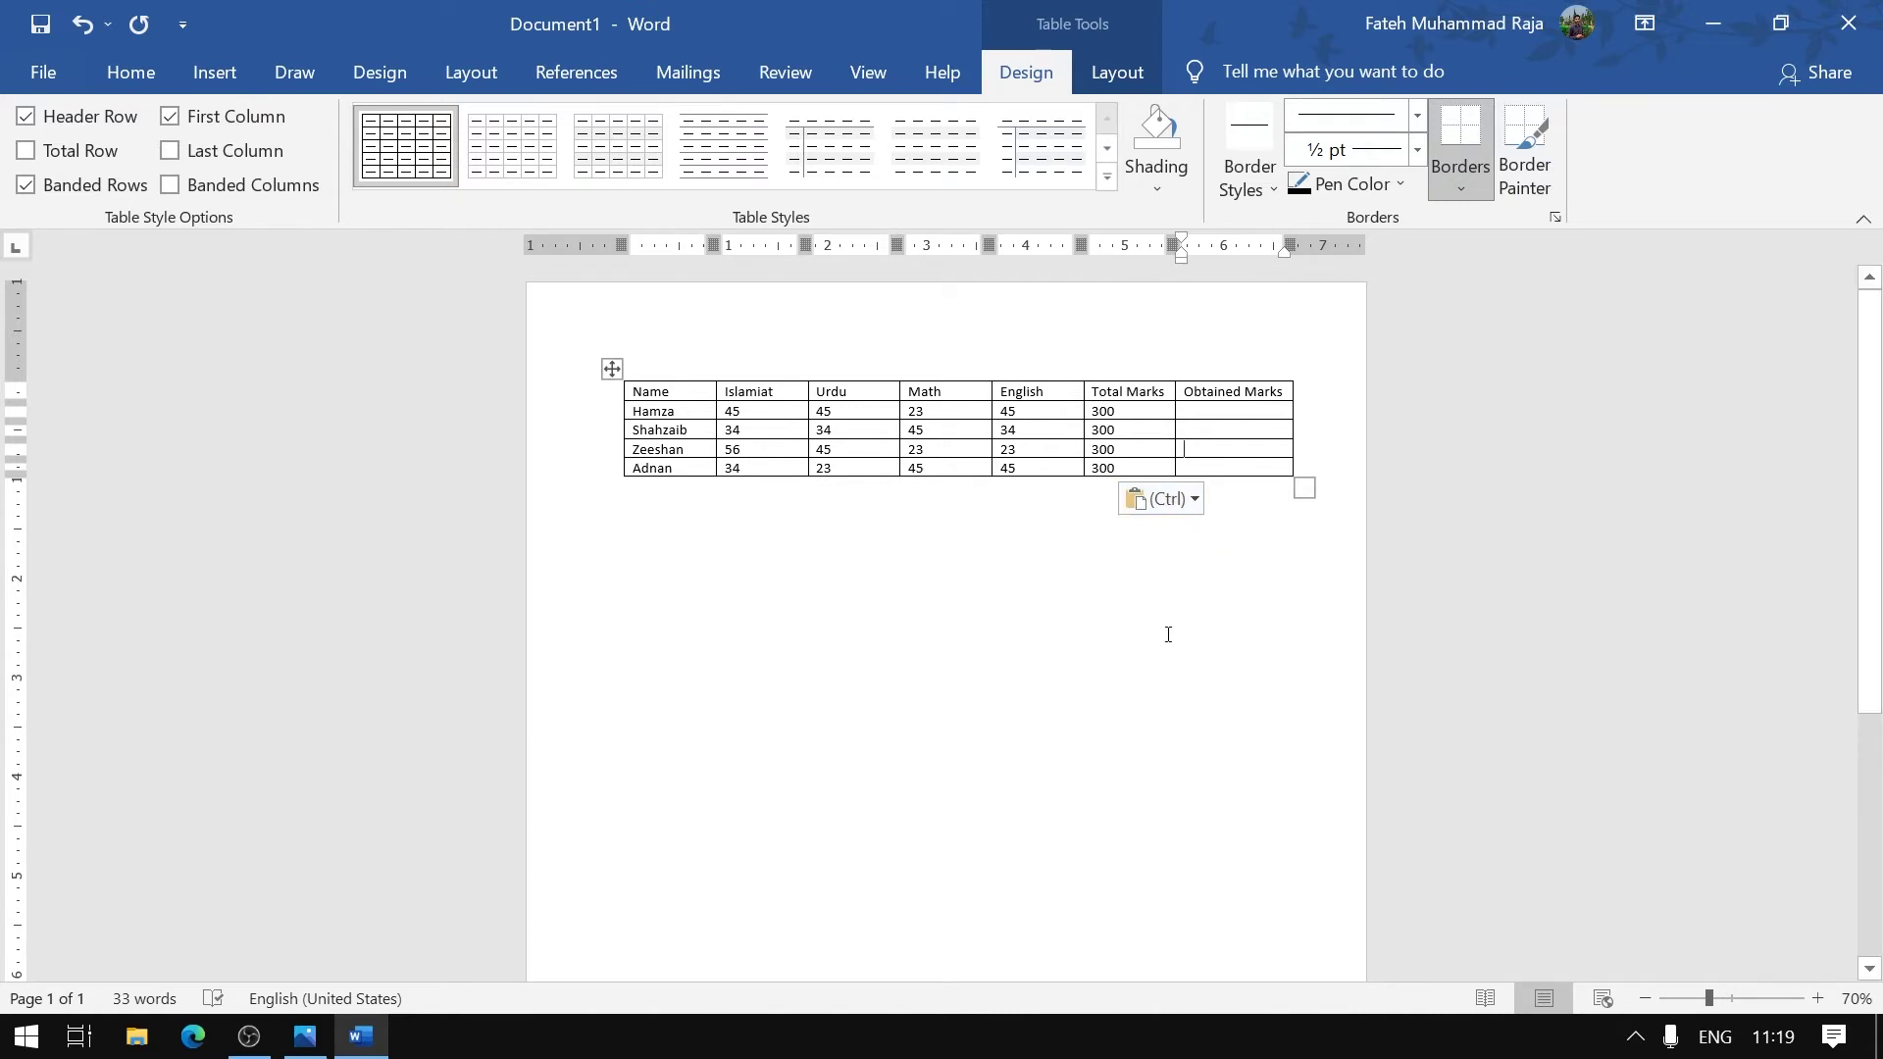
{"action": "scroll", "coordinate": [1168, 635], "scroll_direction": "up", "scroll_amount": 4, "text": "ctrl"}
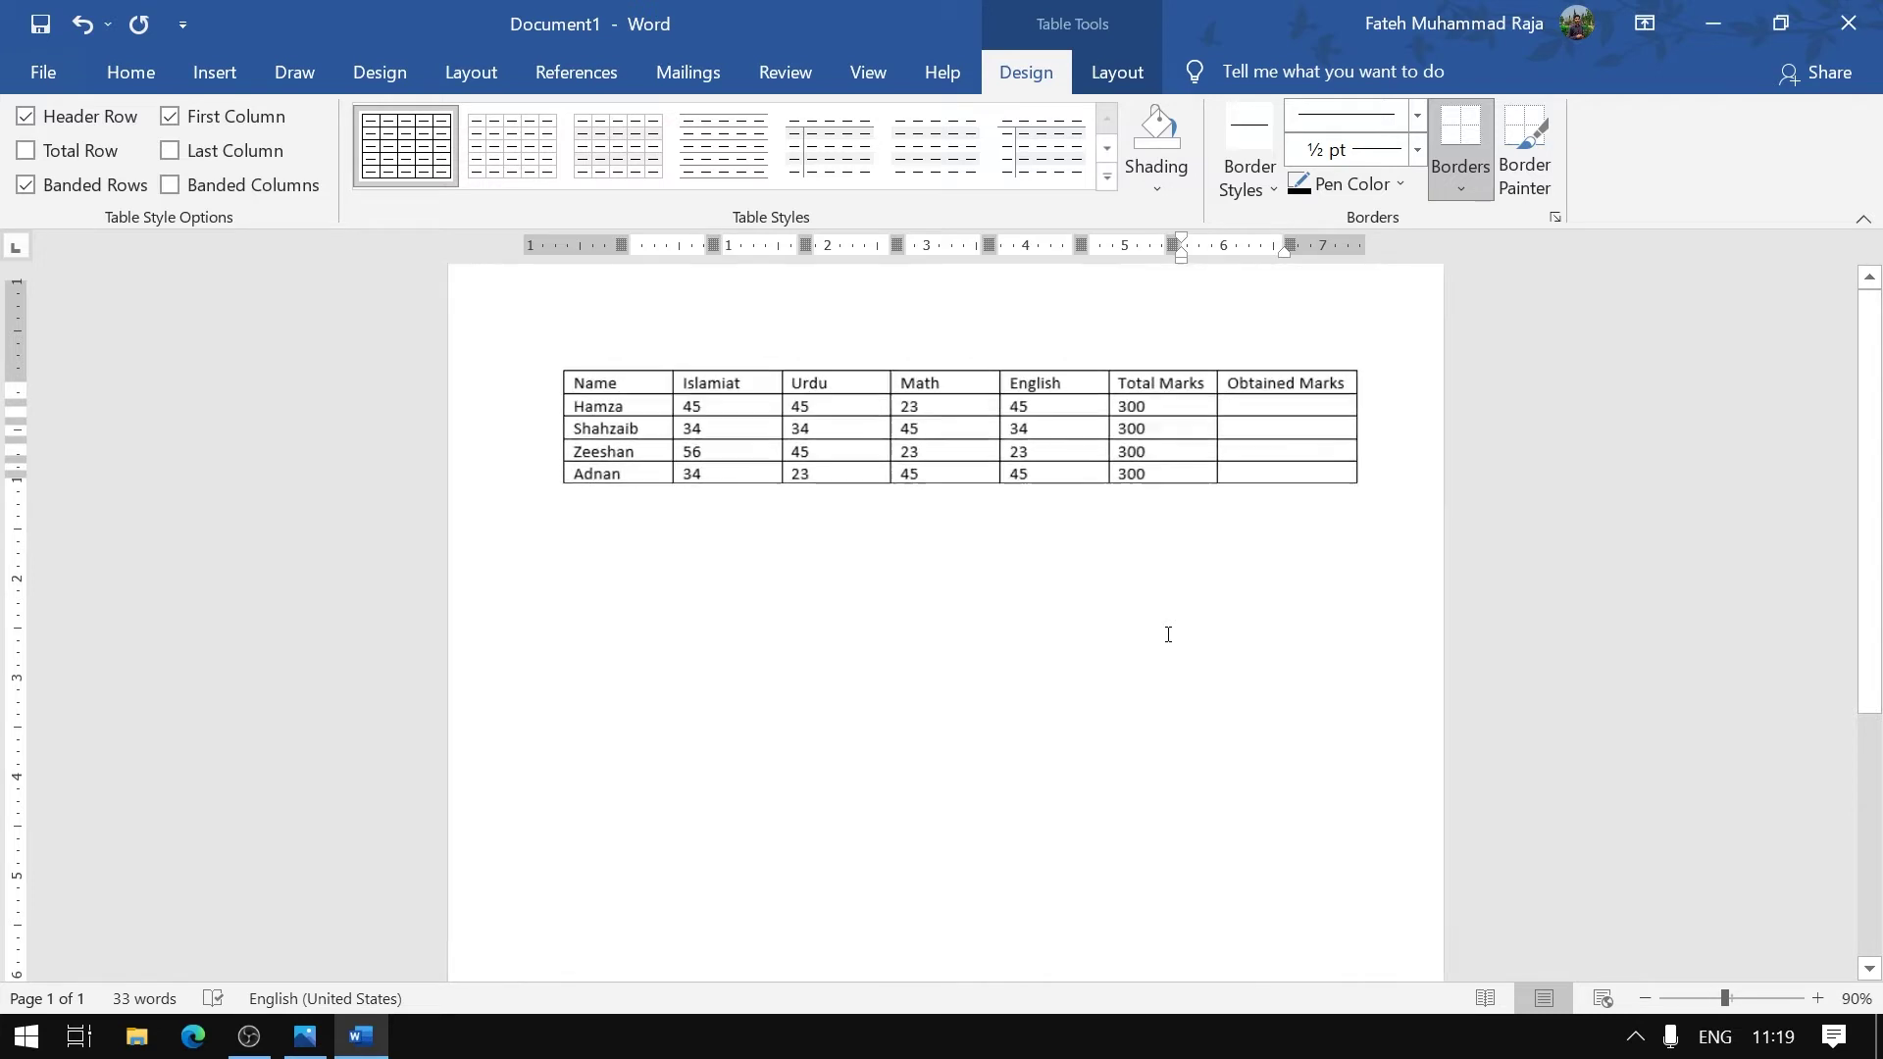
{"action": "scroll", "coordinate": [1168, 634], "scroll_direction": "up", "scroll_amount": 2, "text": "ctrl"}
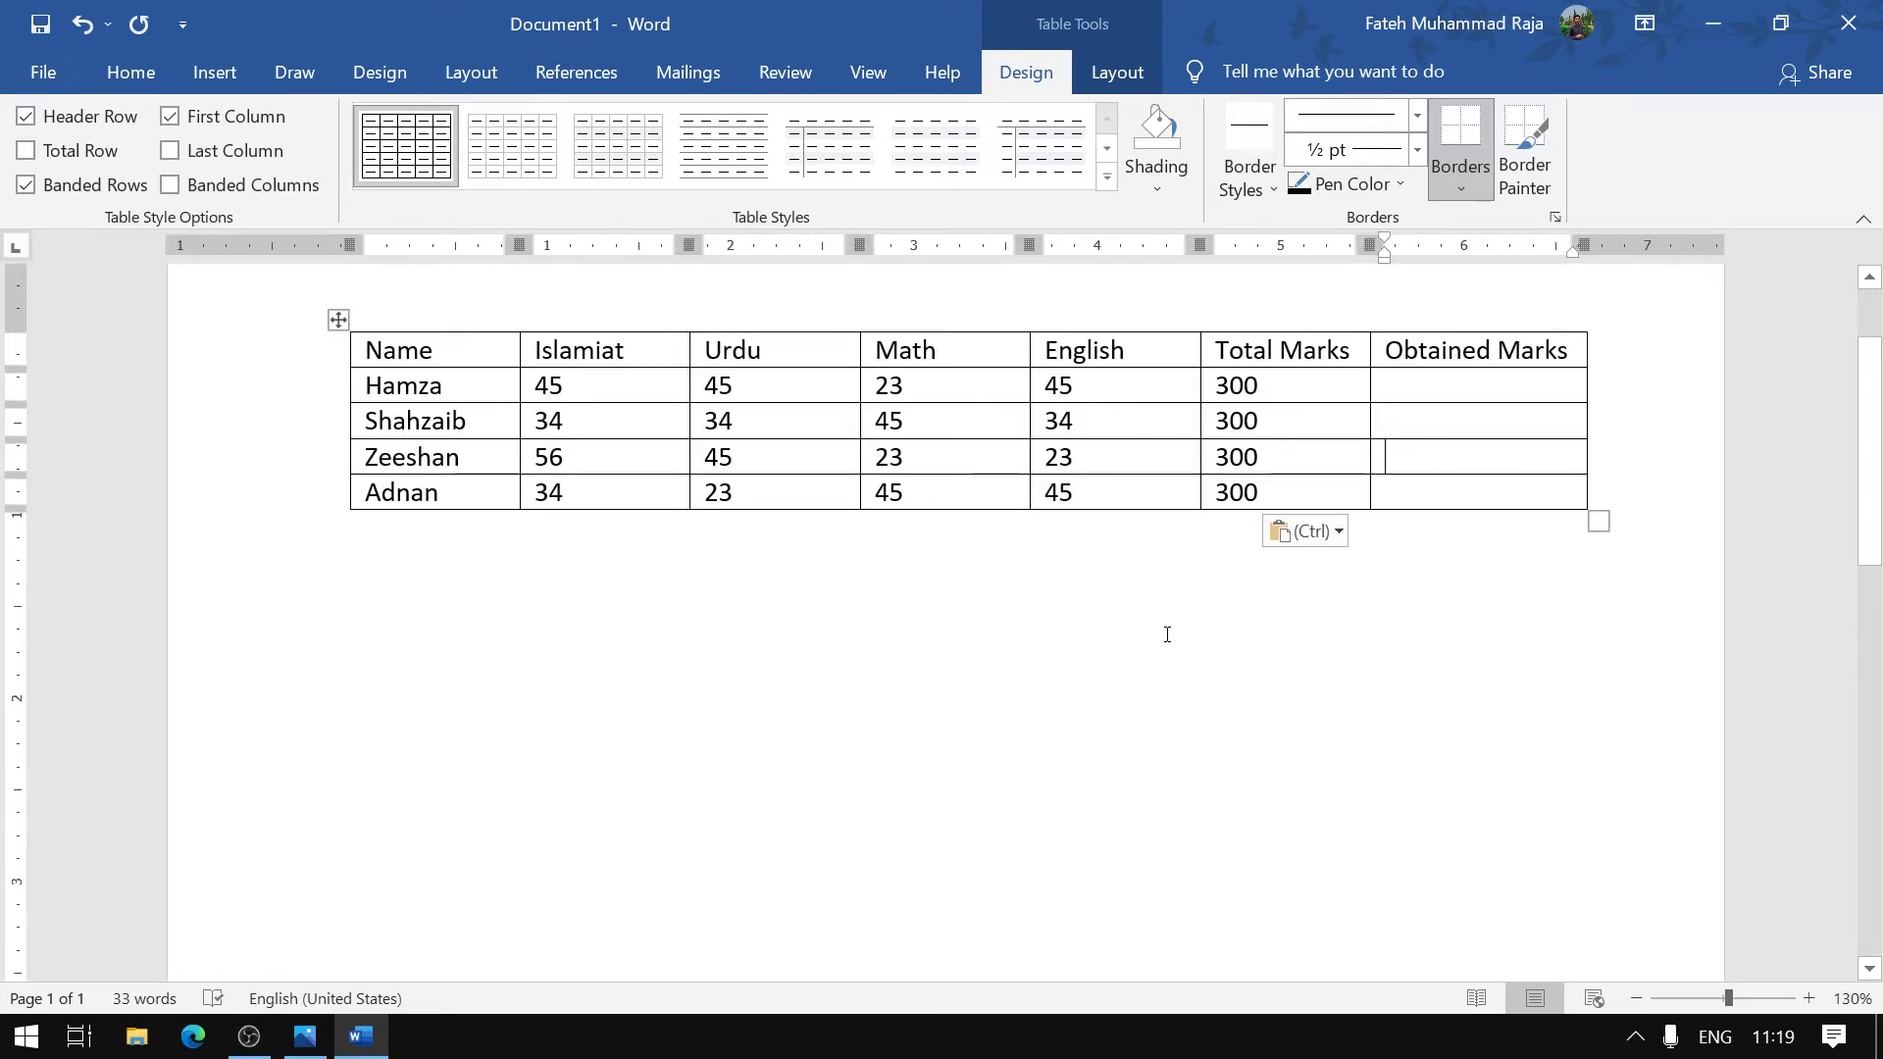
{"action": "scroll", "coordinate": [1166, 635], "scroll_direction": "up", "scroll_amount": 1}
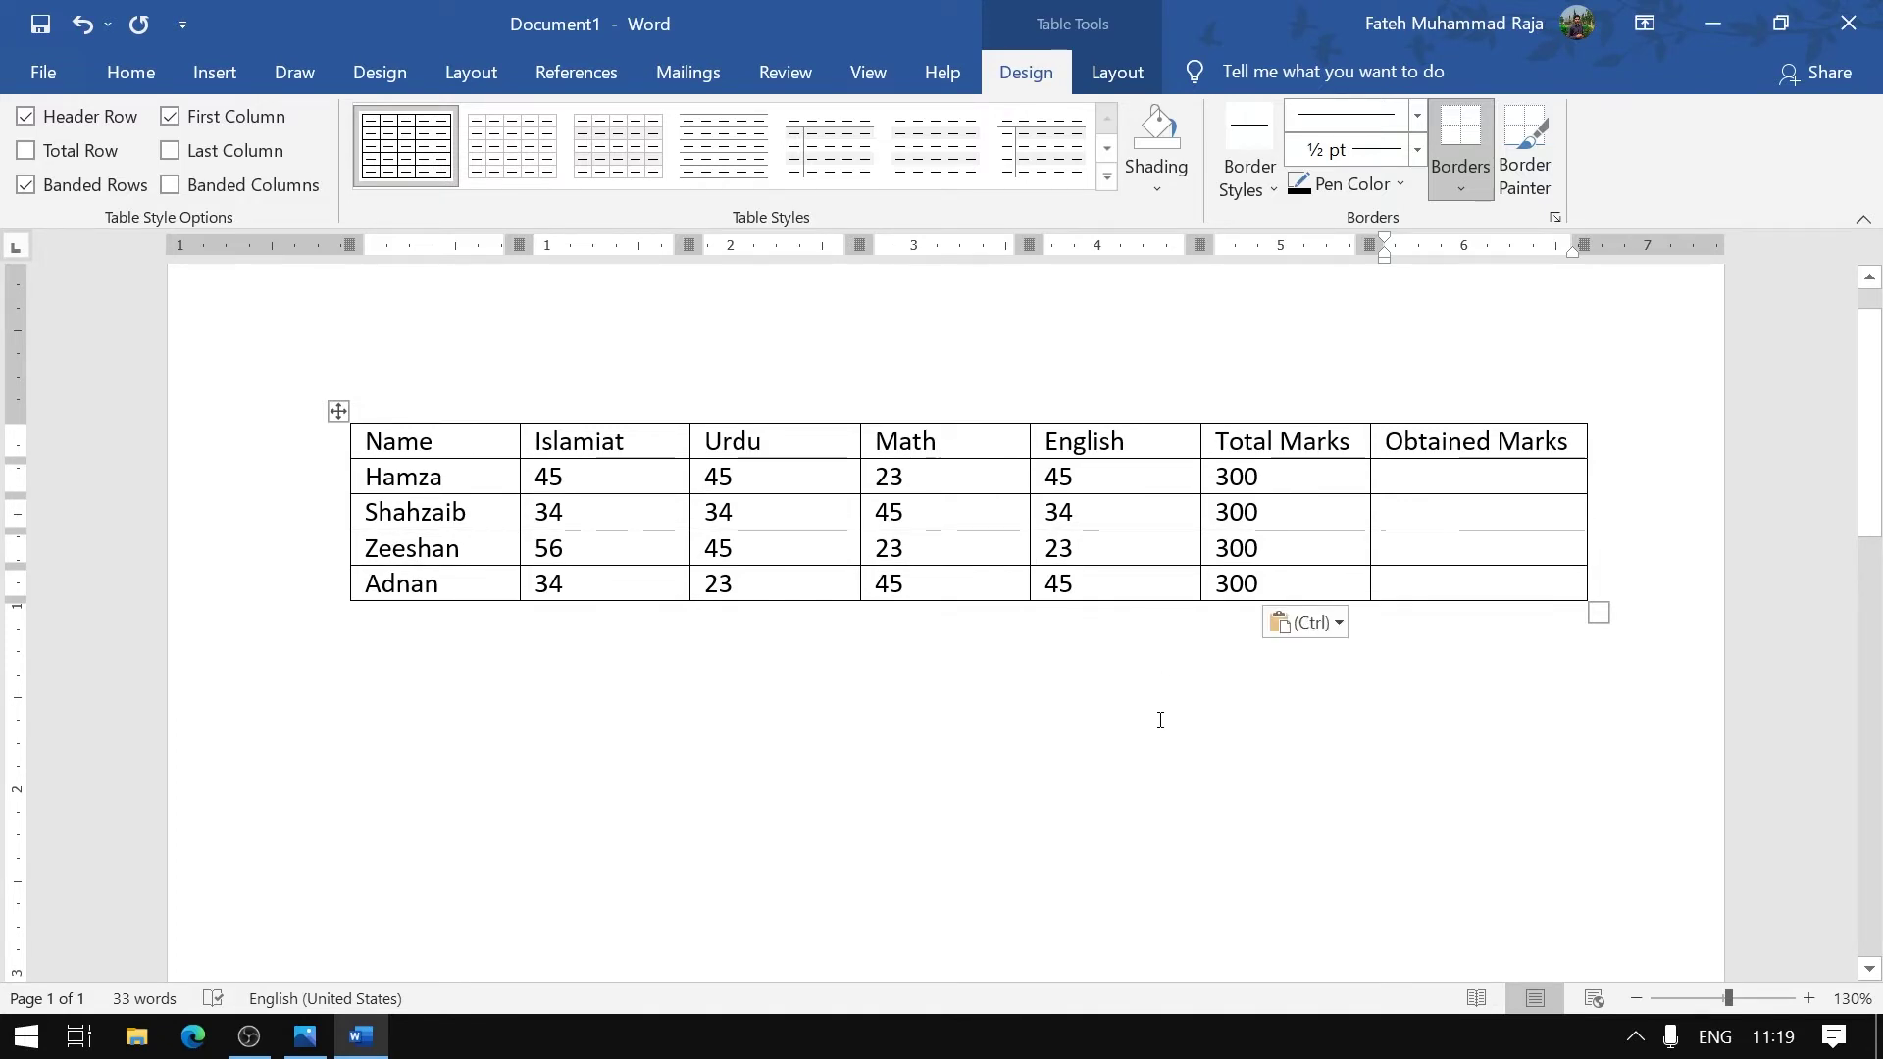
{"action": "scroll", "coordinate": [1160, 720], "scroll_direction": "up", "scroll_amount": 1, "text": "ctrl"}
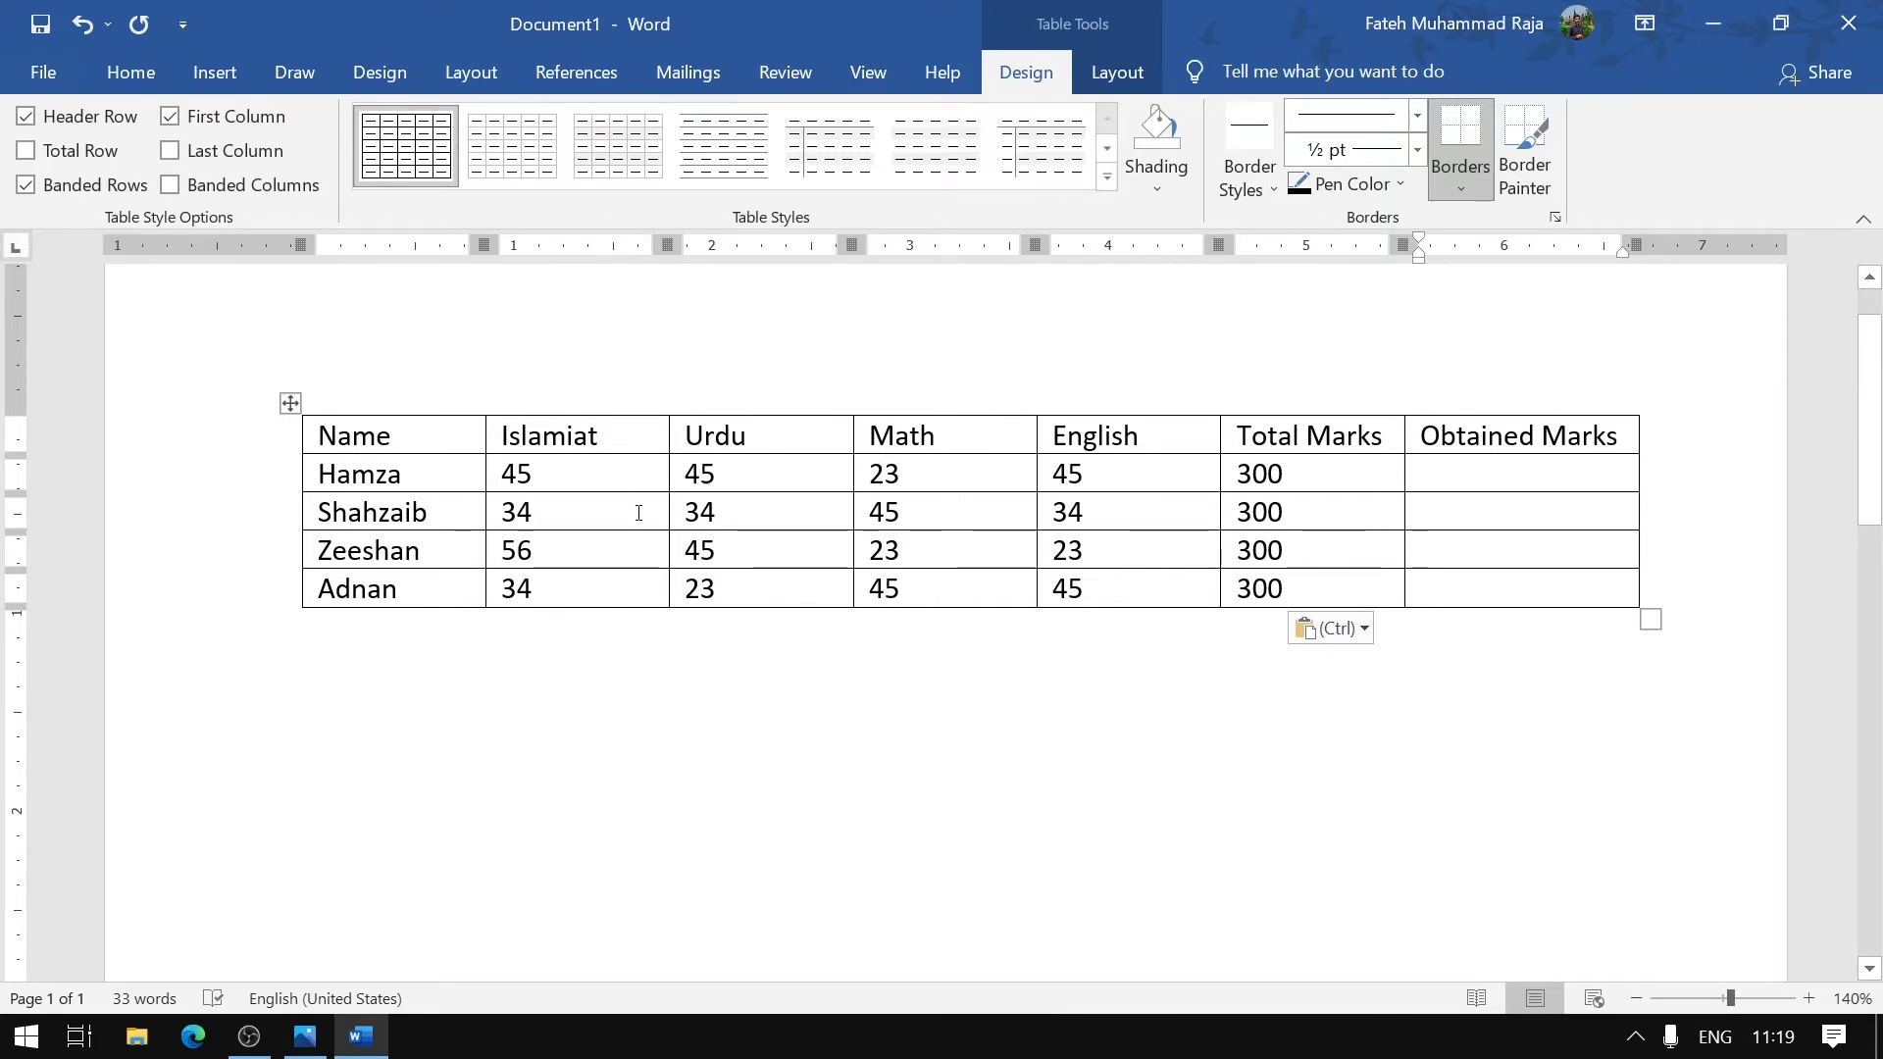
{"action": "left_click_drag", "start_coordinate": [1616, 438], "coordinate": [319, 421]}
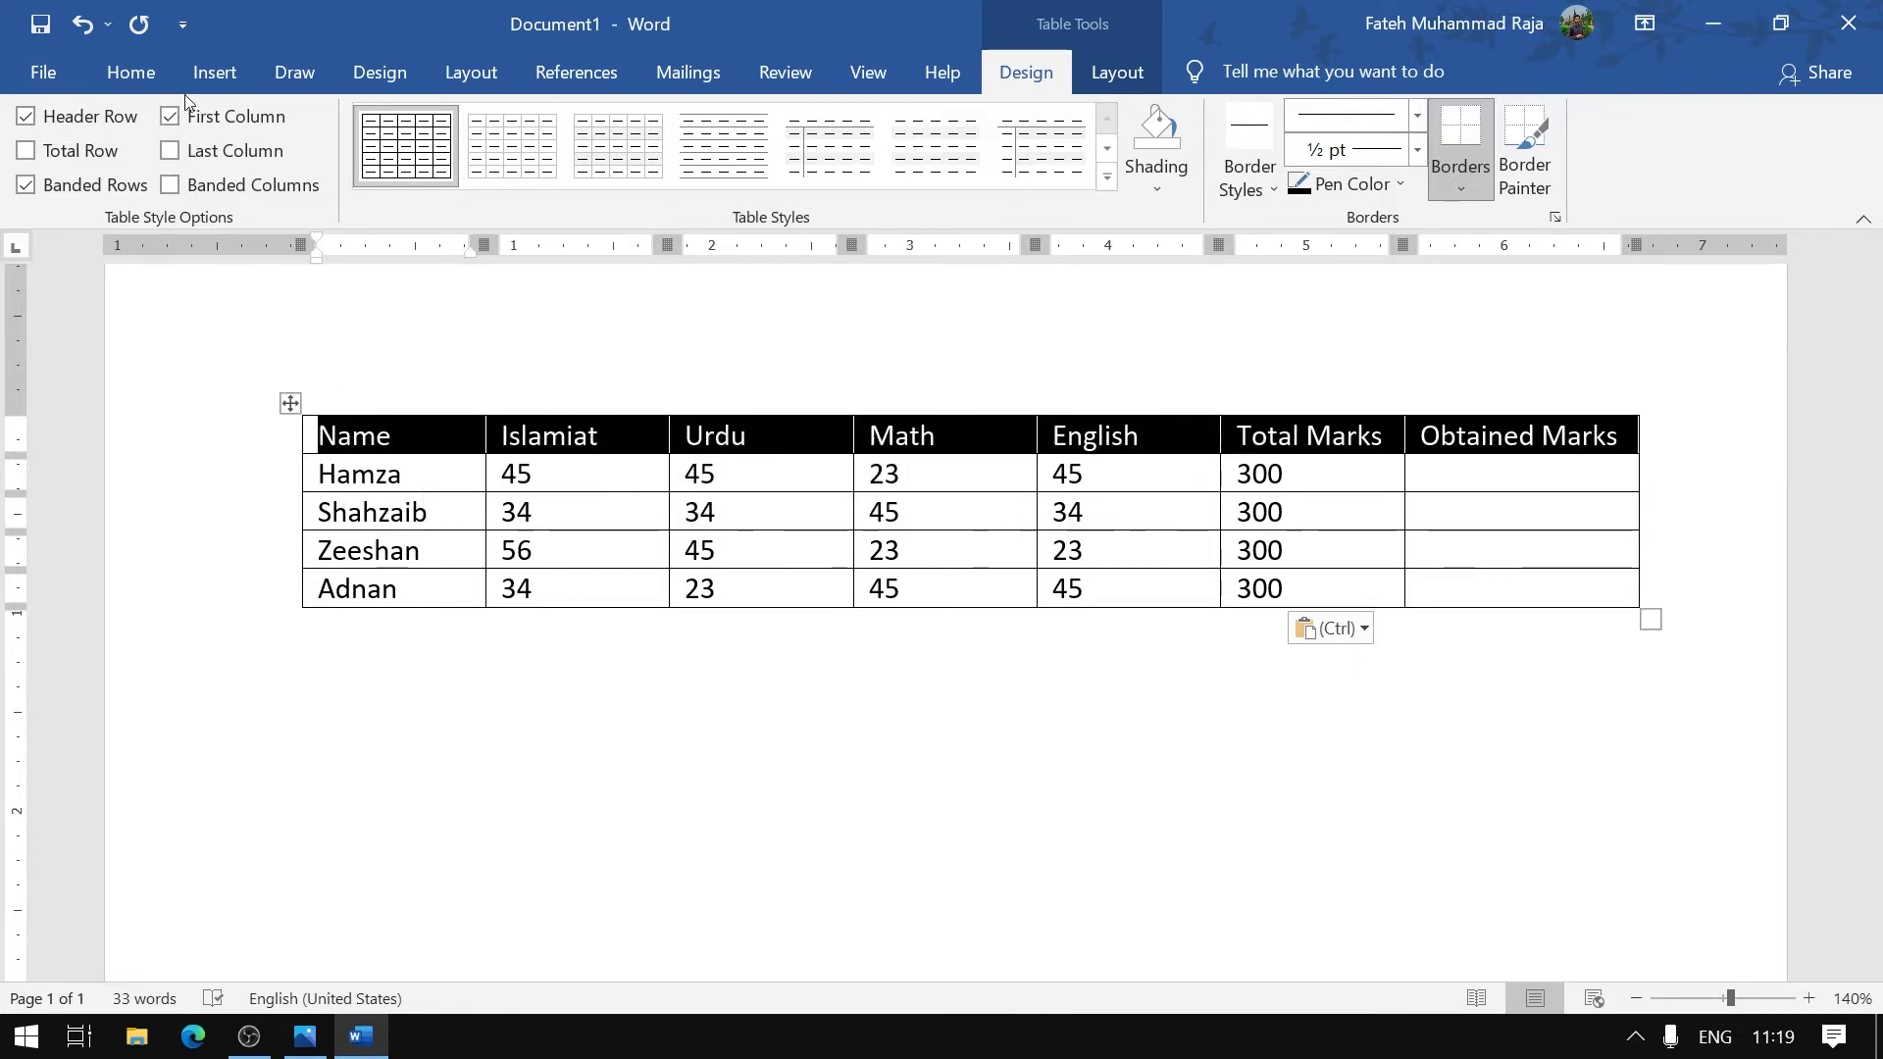
{"action": "left_click", "coordinate": [130, 72]}
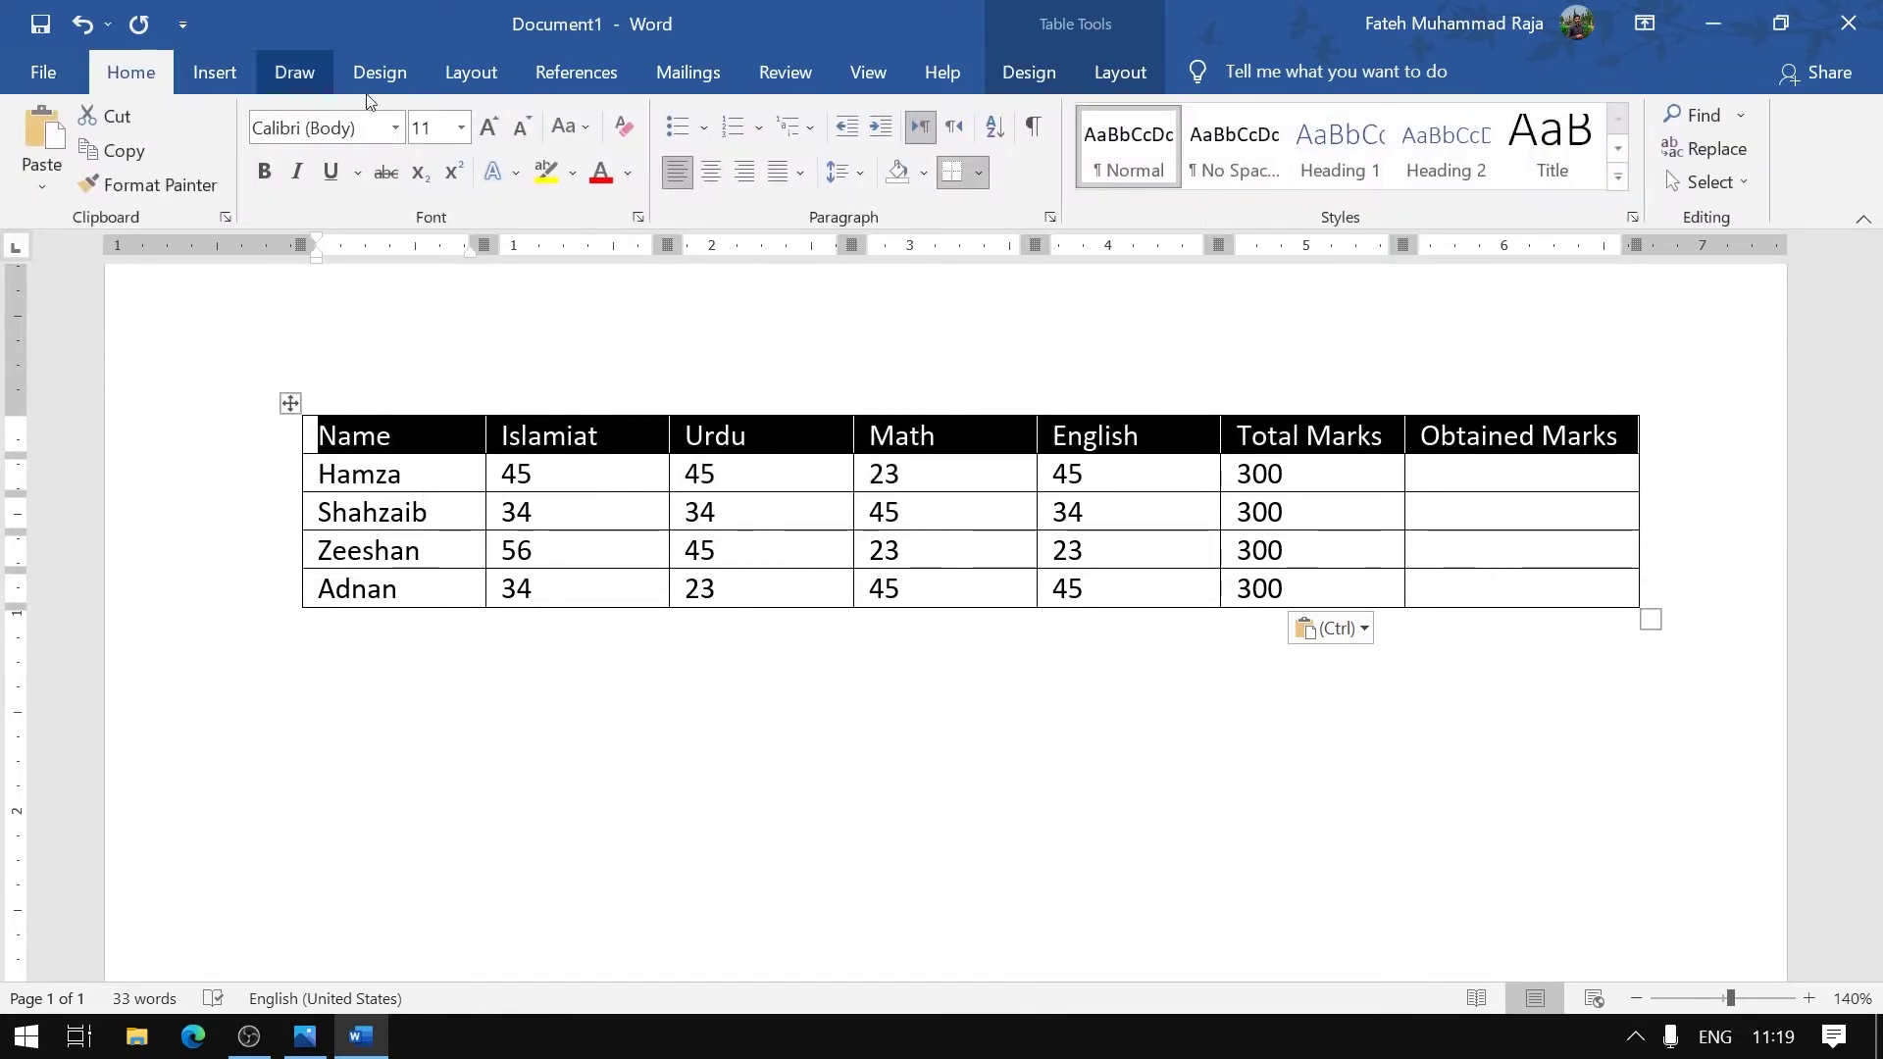
{"action": "left_click", "coordinate": [923, 173]}
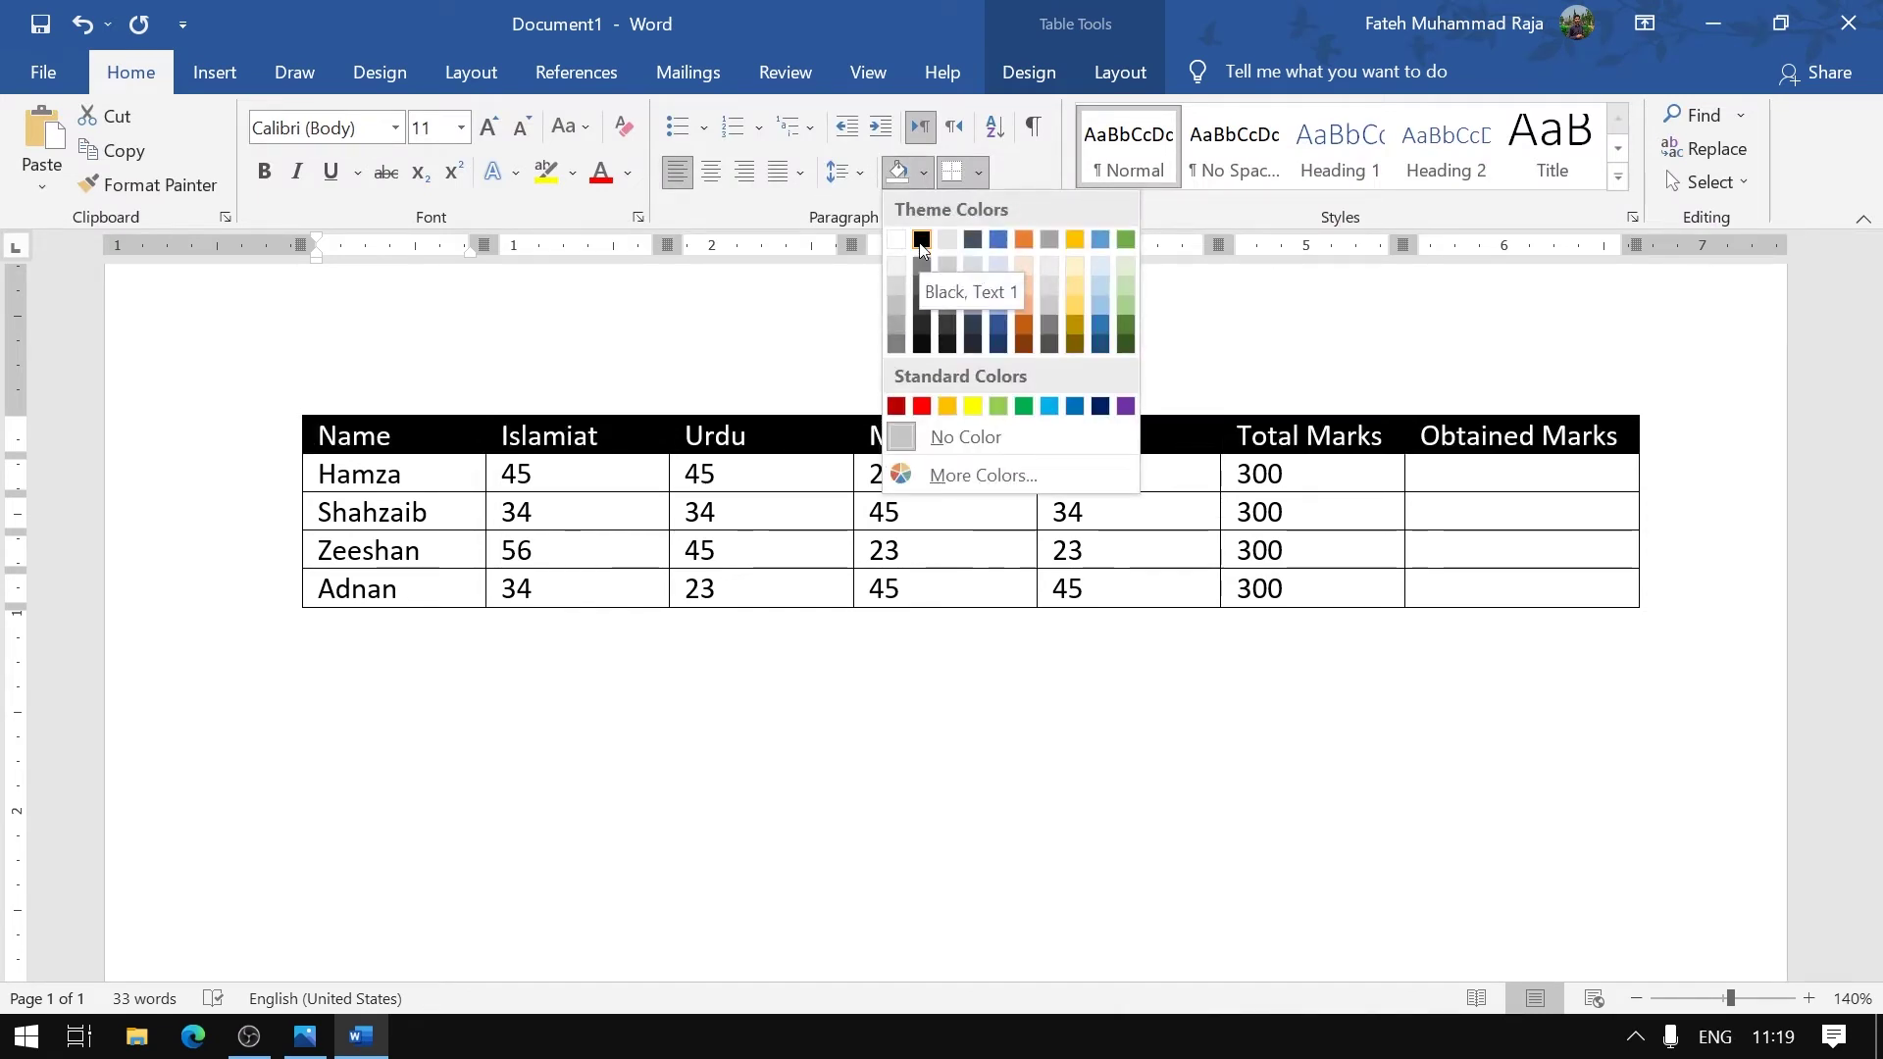
{"action": "left_click", "coordinate": [922, 241]}
{"action": "left_click", "coordinate": [989, 513]}
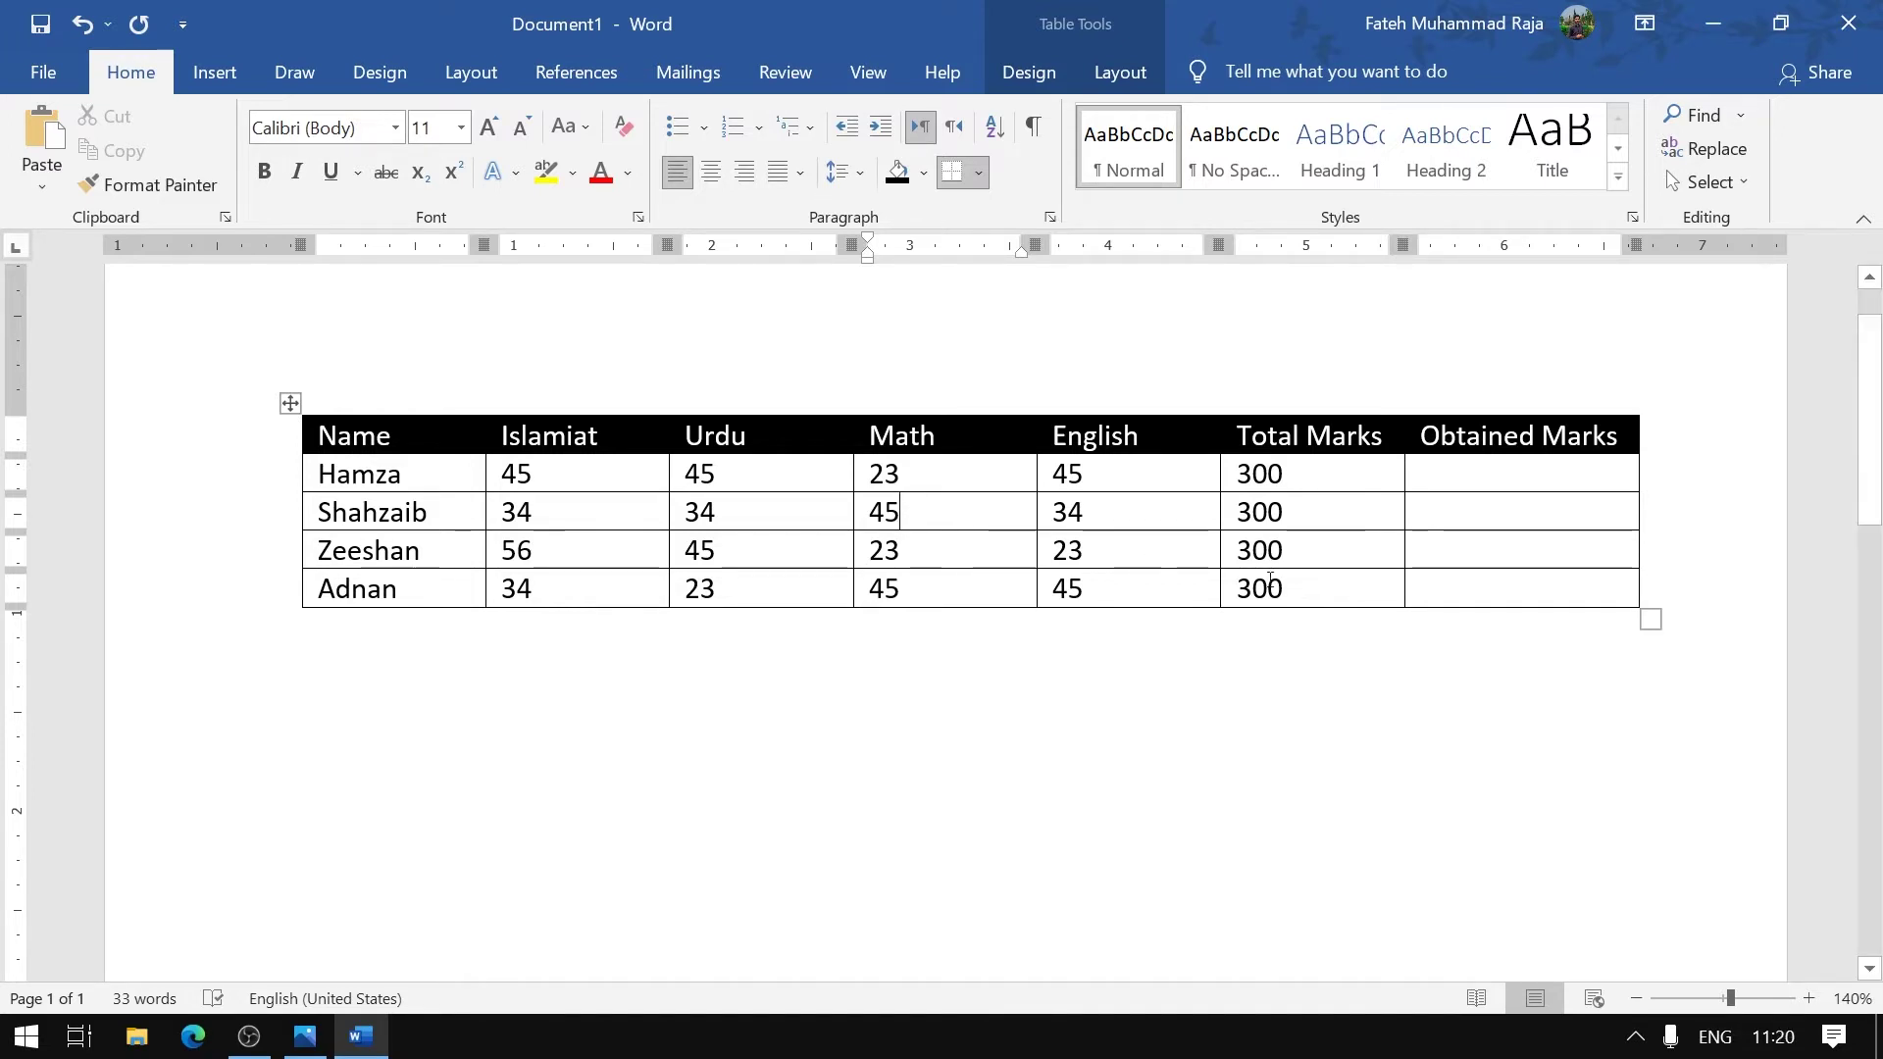
Browse the shading colours and table styles available for the marks table without applying any
{"action": "key", "text": "ctrl+z"}
{"action": "key", "text": "ctrl+z"}
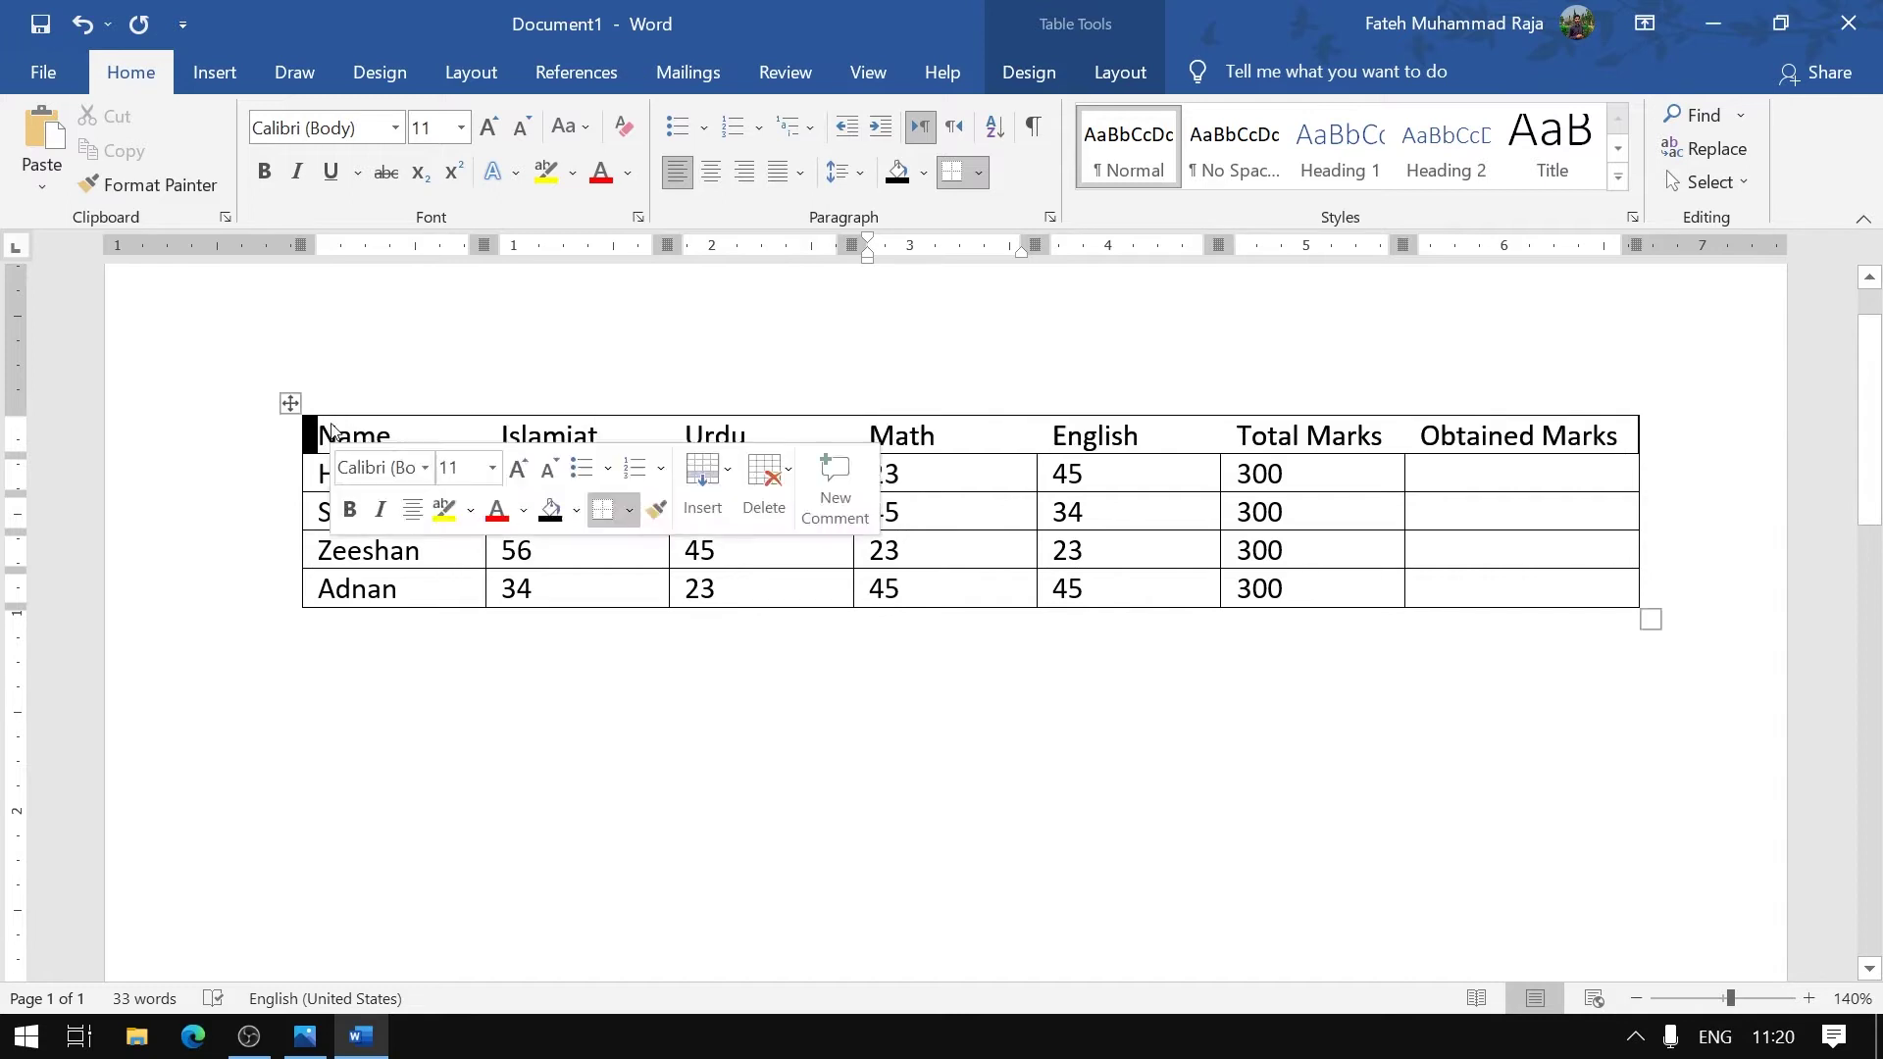
{"action": "left_click", "coordinate": [926, 177]}
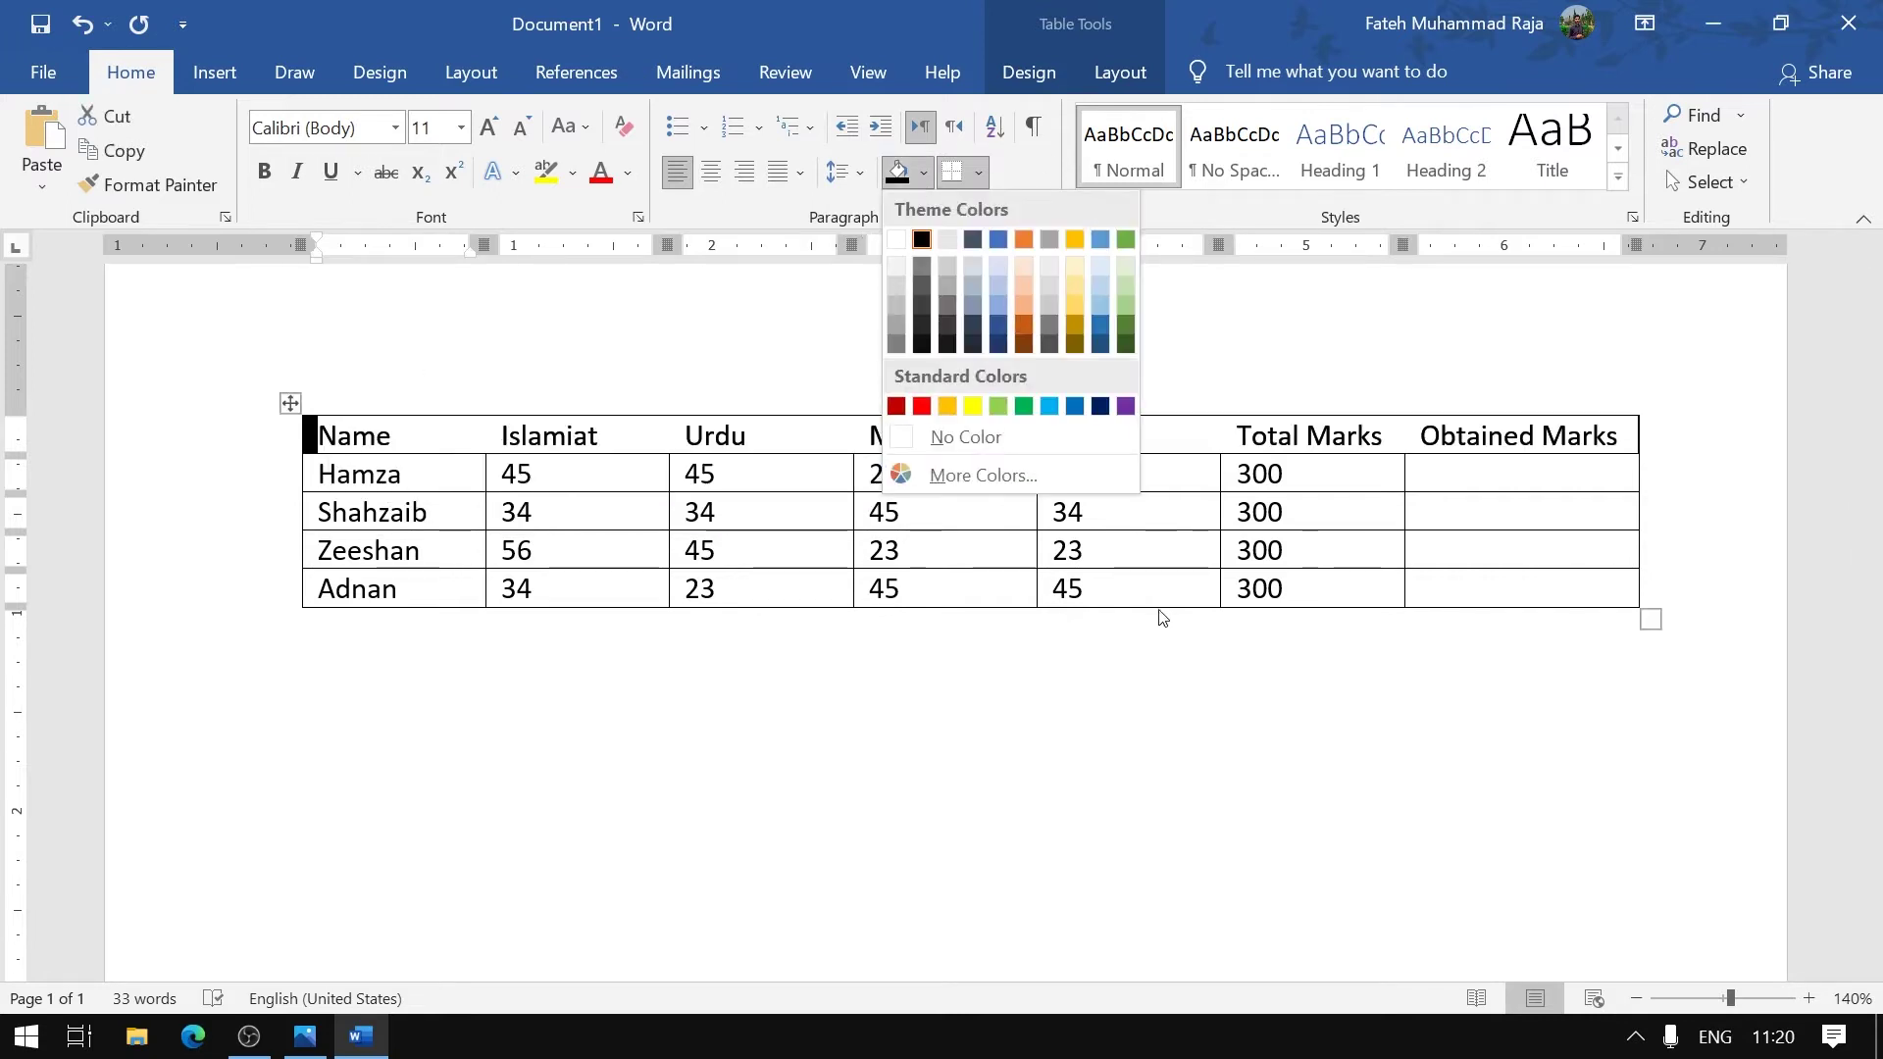
{"action": "left_click", "coordinate": [1193, 569]}
{"action": "left_click", "coordinate": [1020, 74]}
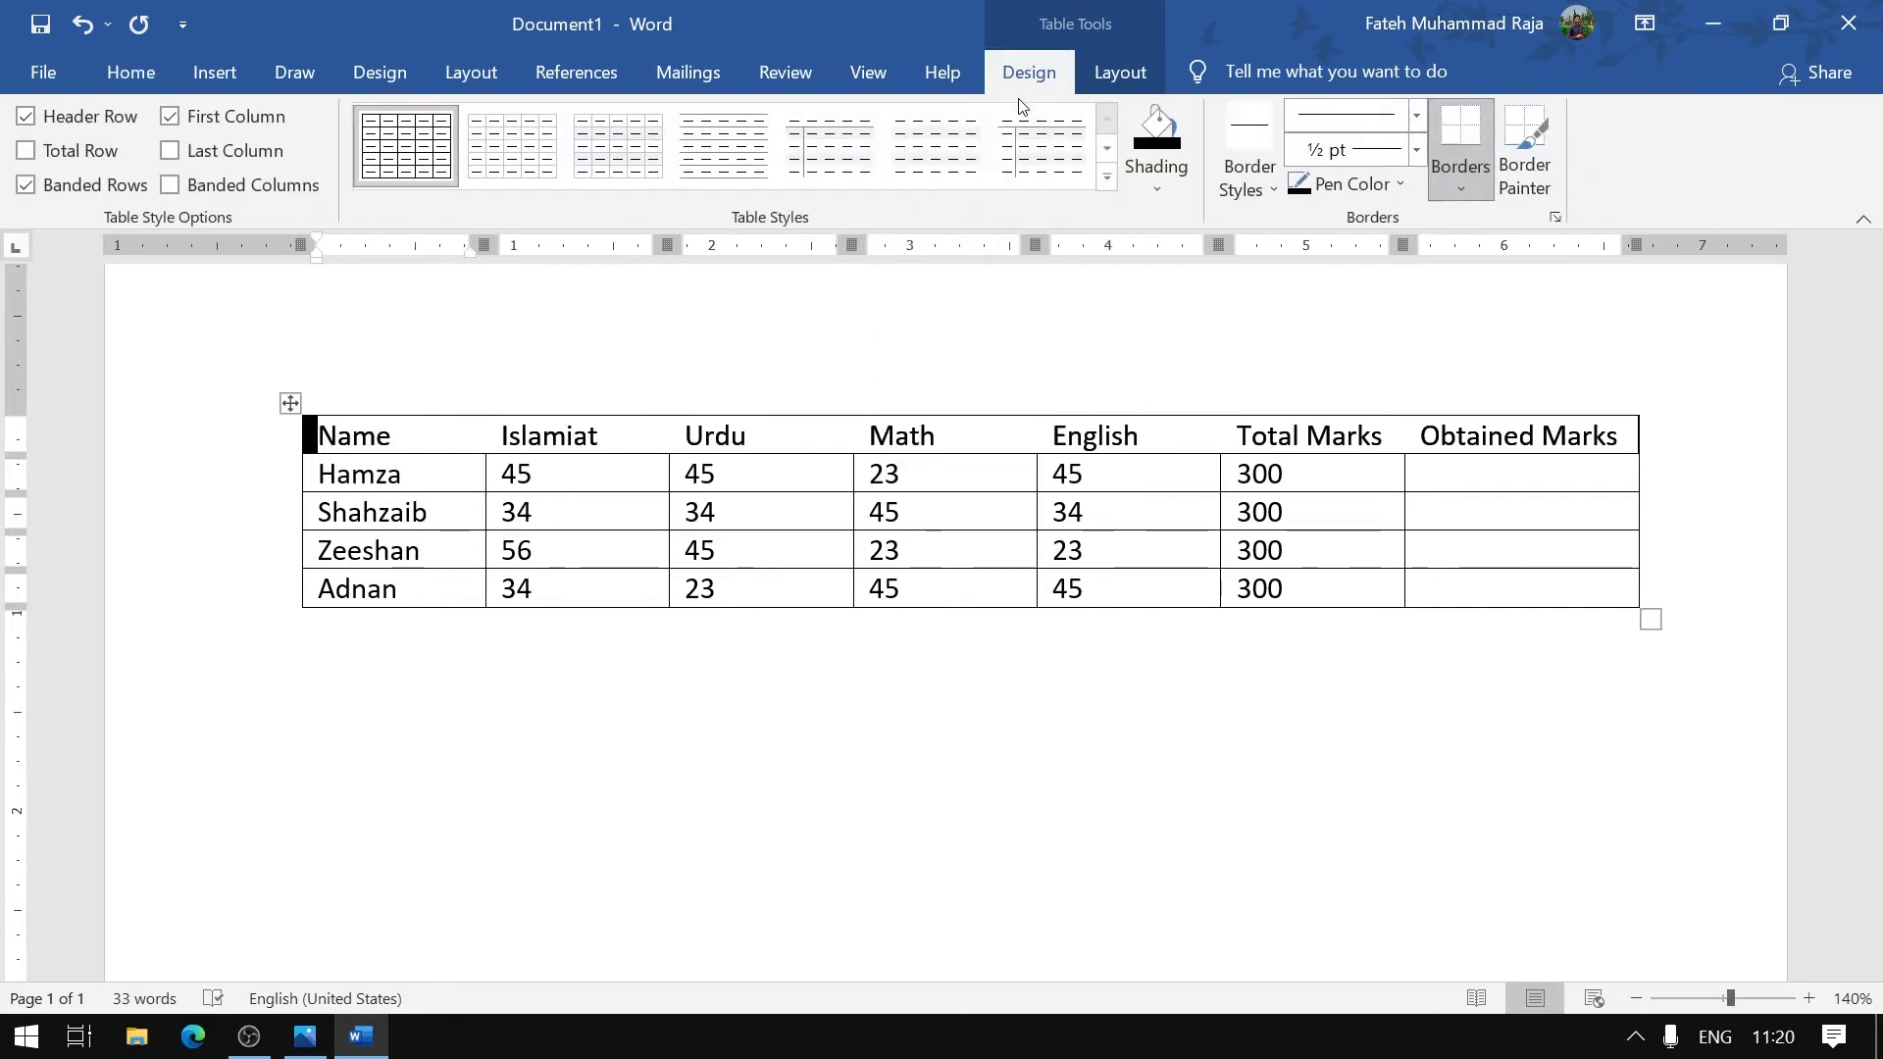
{"action": "left_click", "coordinate": [1106, 186]}
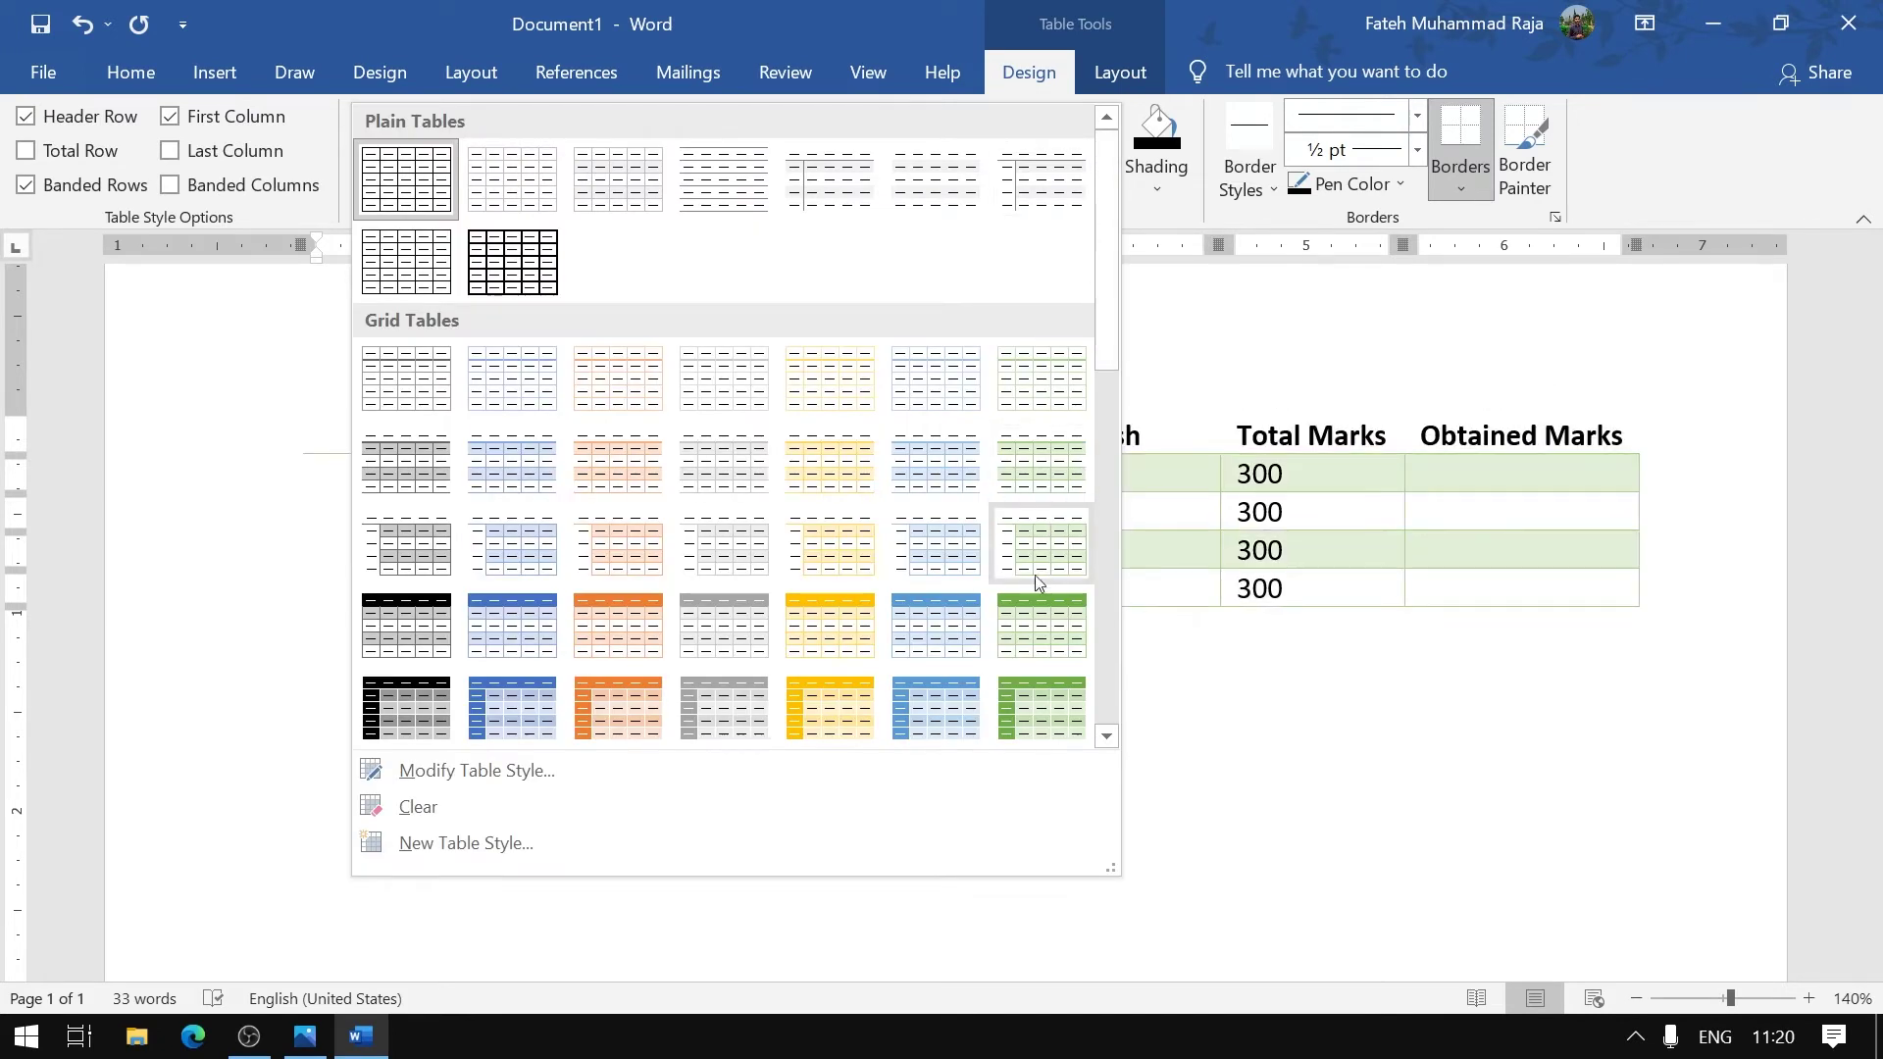
{"action": "left_click", "coordinate": [1332, 562]}
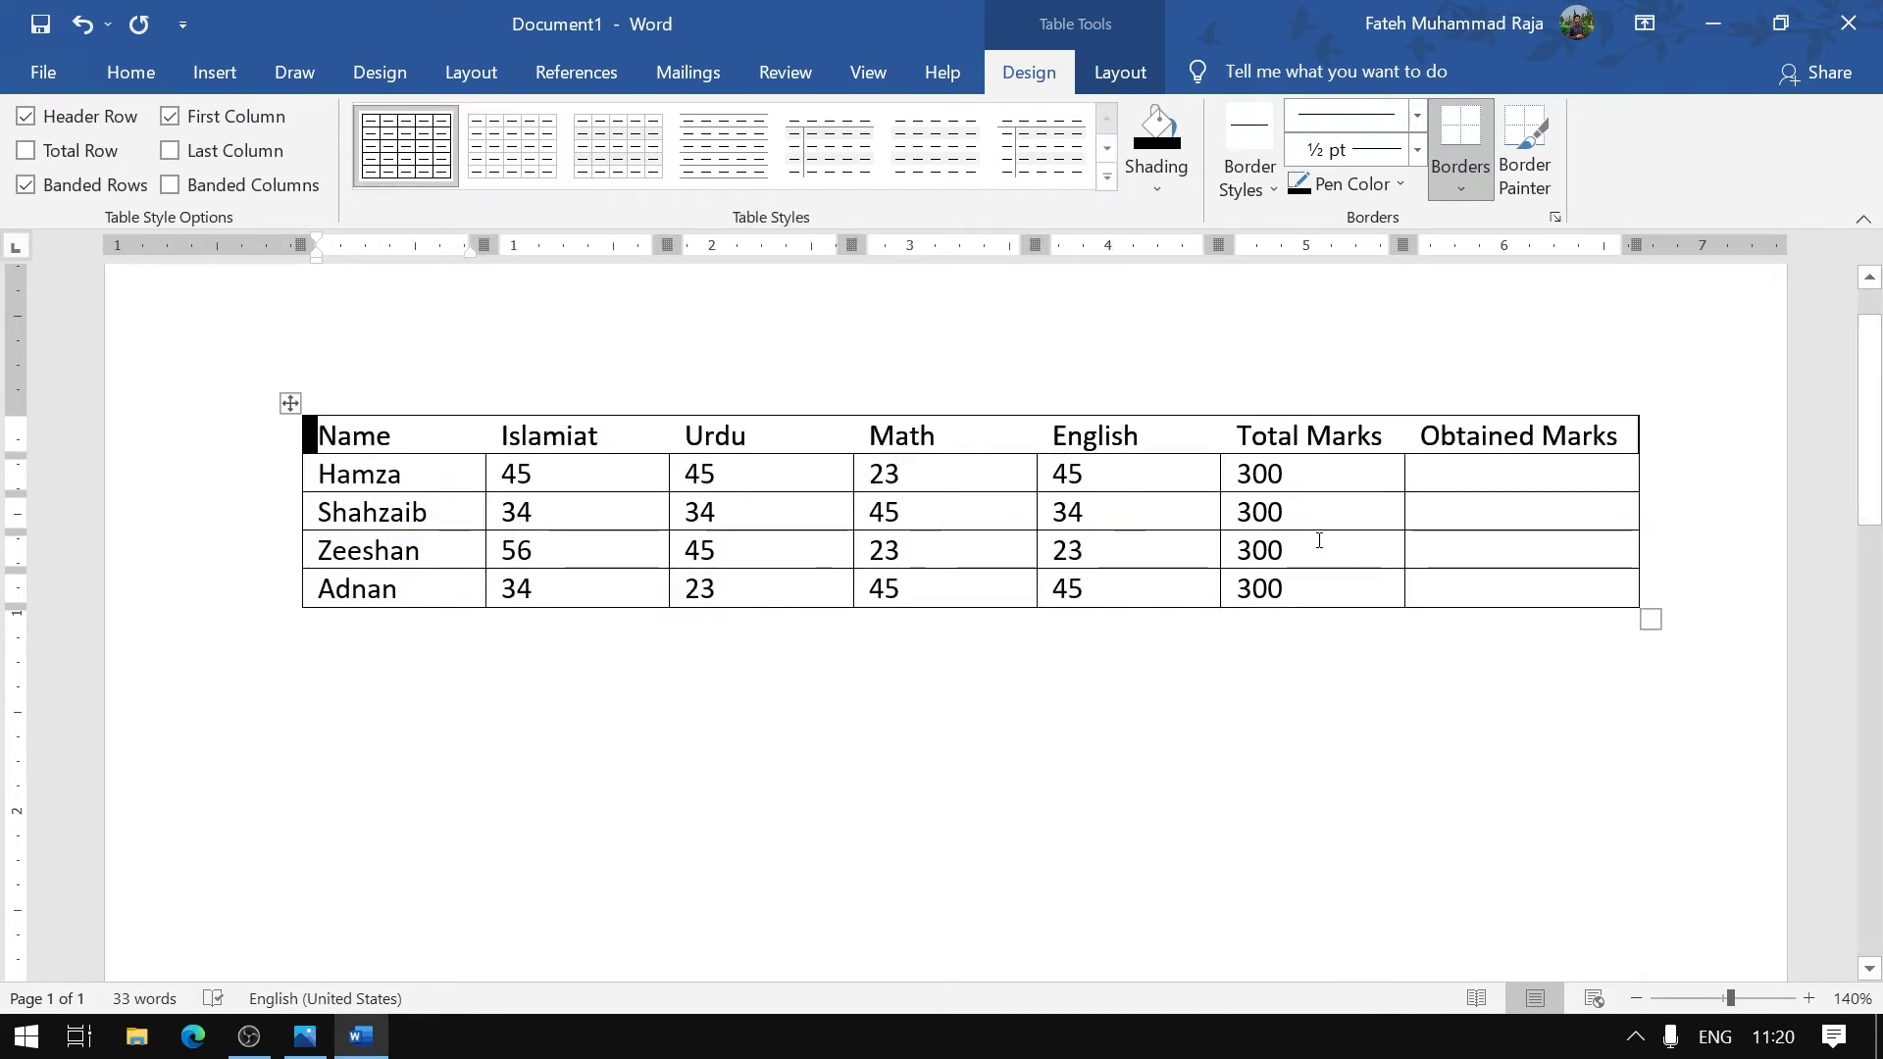
{"action": "left_click", "coordinate": [141, 74]}
{"action": "left_click", "coordinate": [1434, 500]}
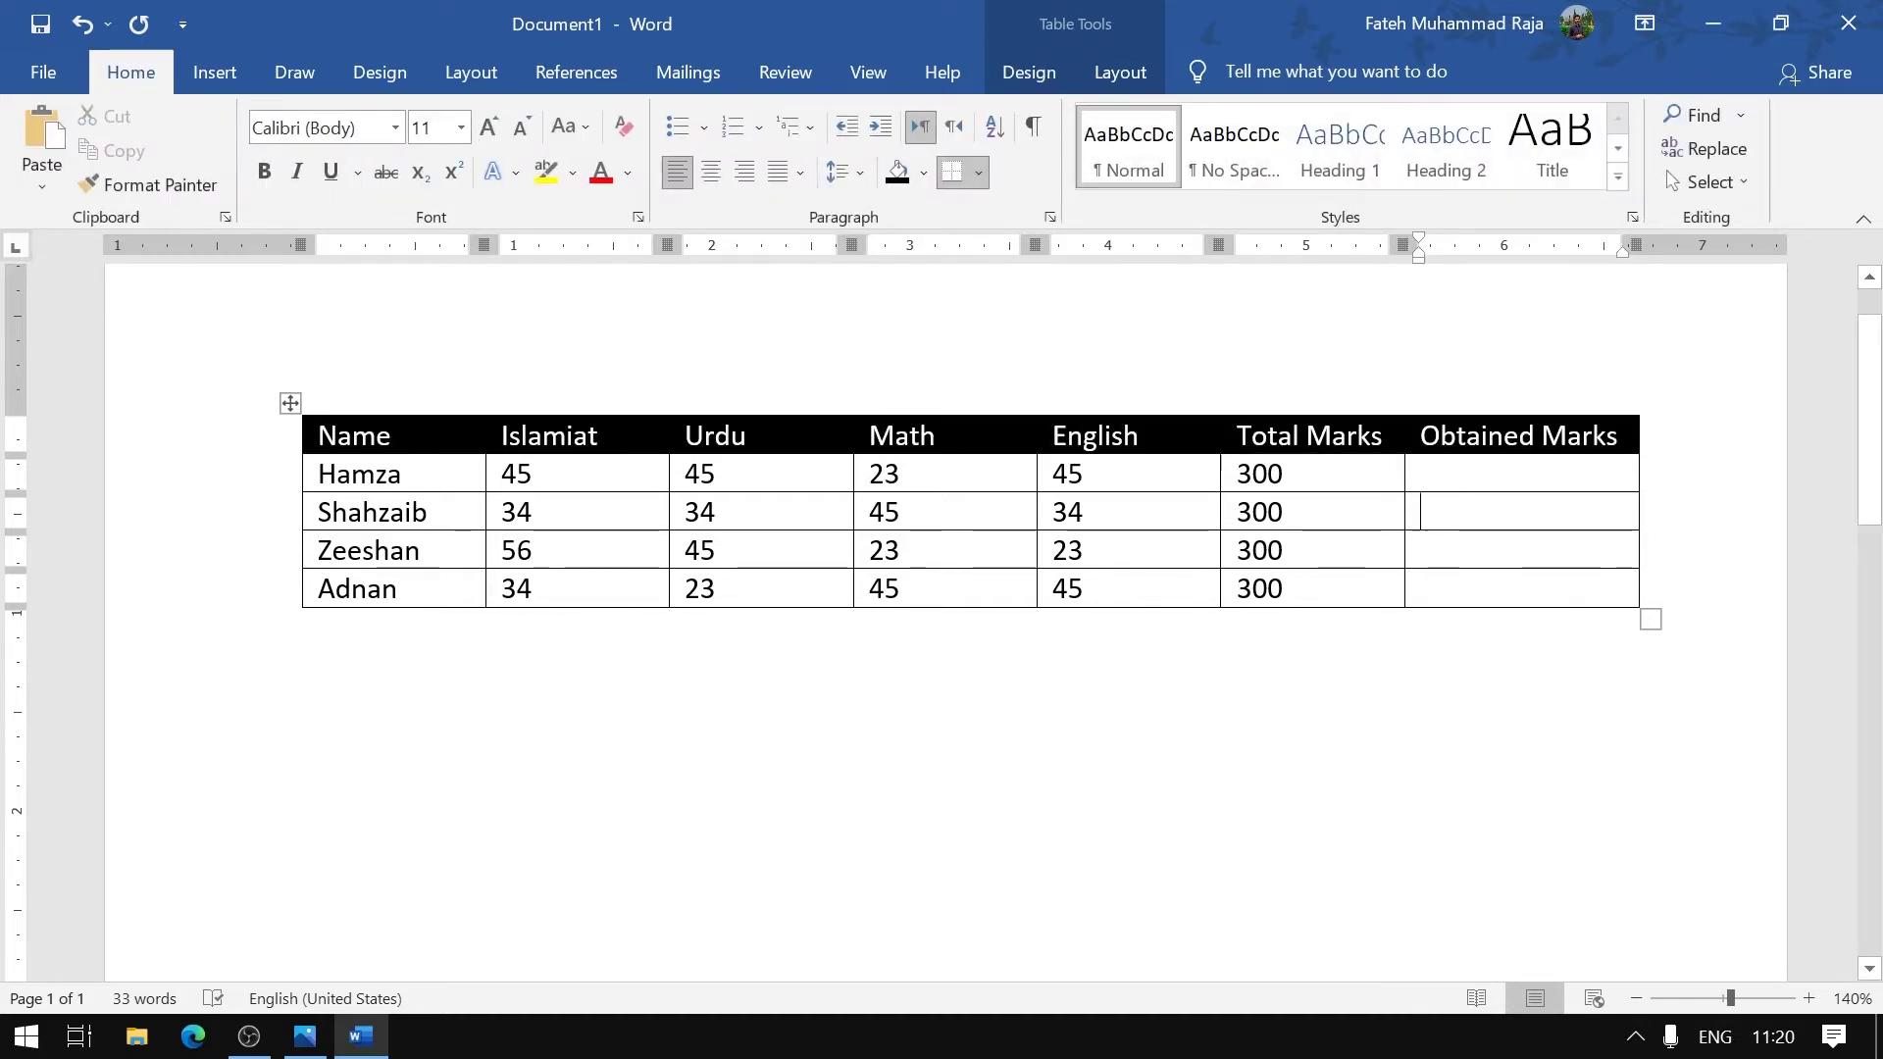
Make the header row text of the marks table bold
{"action": "left_click", "coordinate": [443, 413]}
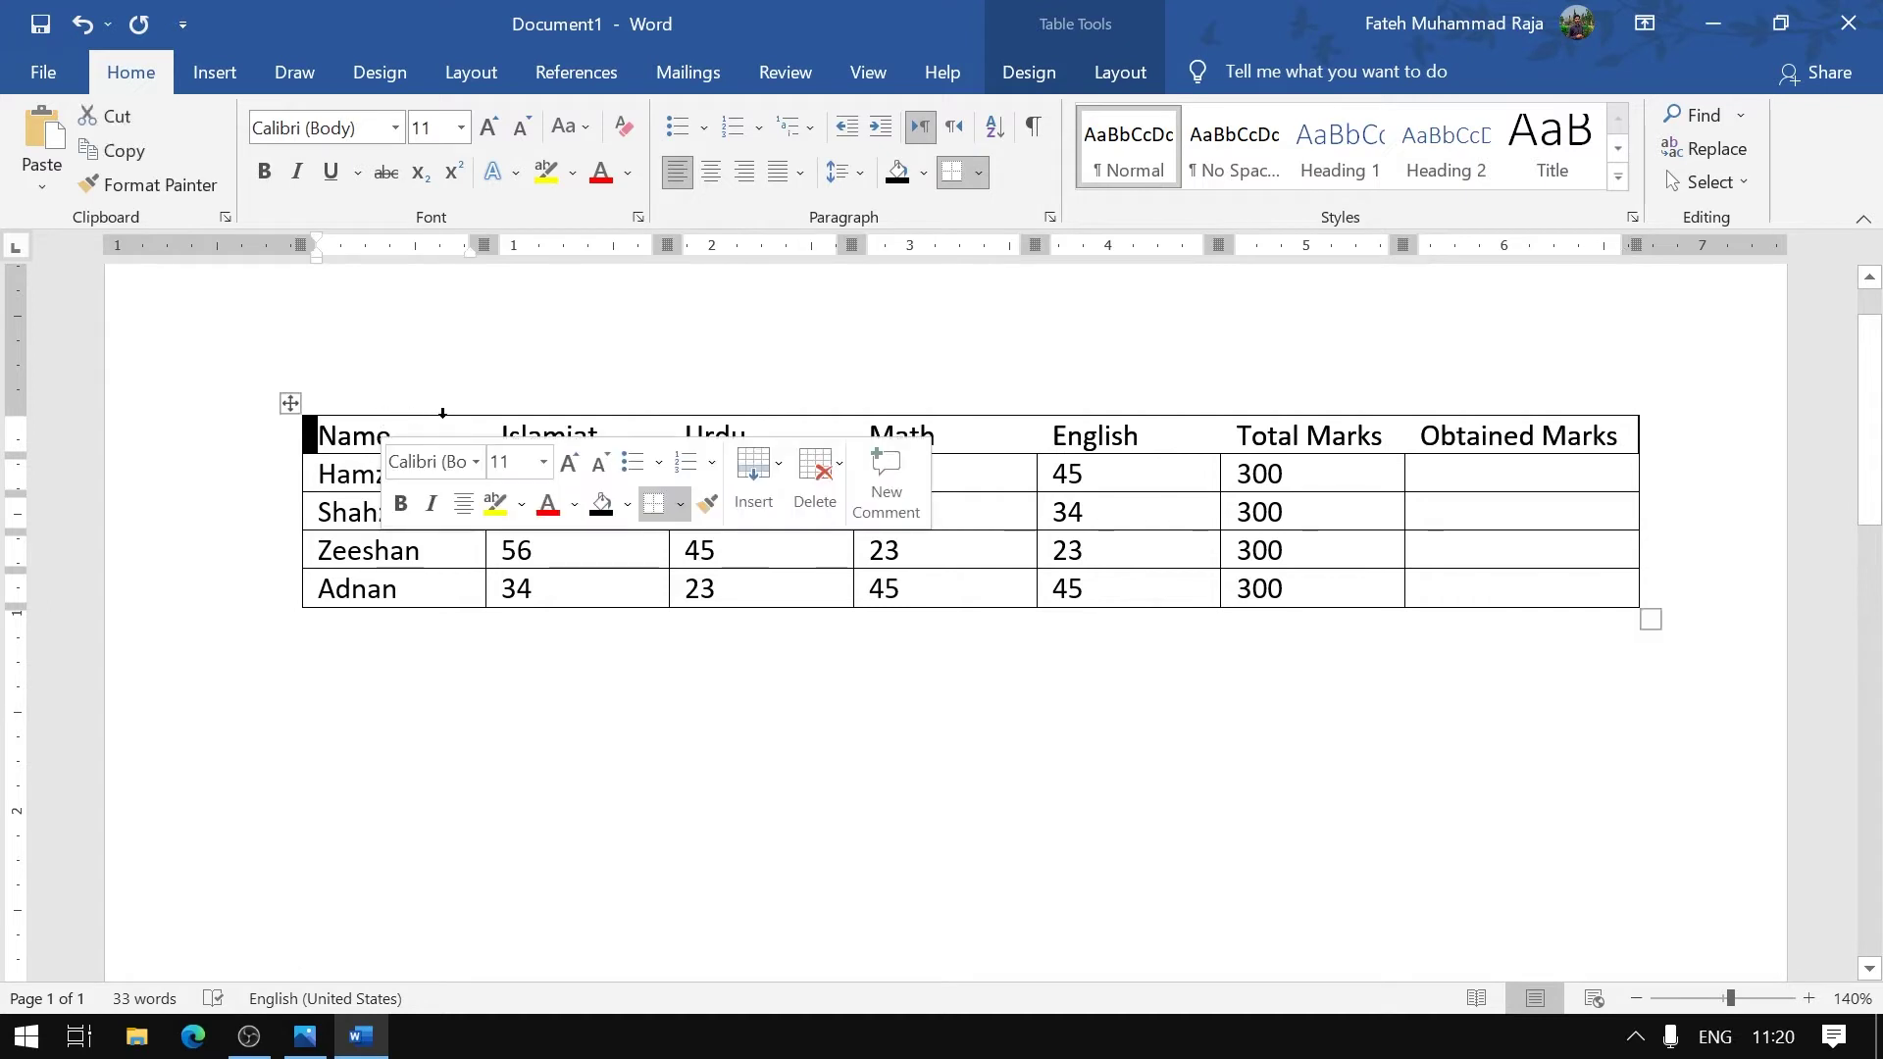
{"action": "left_click", "coordinate": [264, 172]}
{"action": "left_click", "coordinate": [1576, 581]}
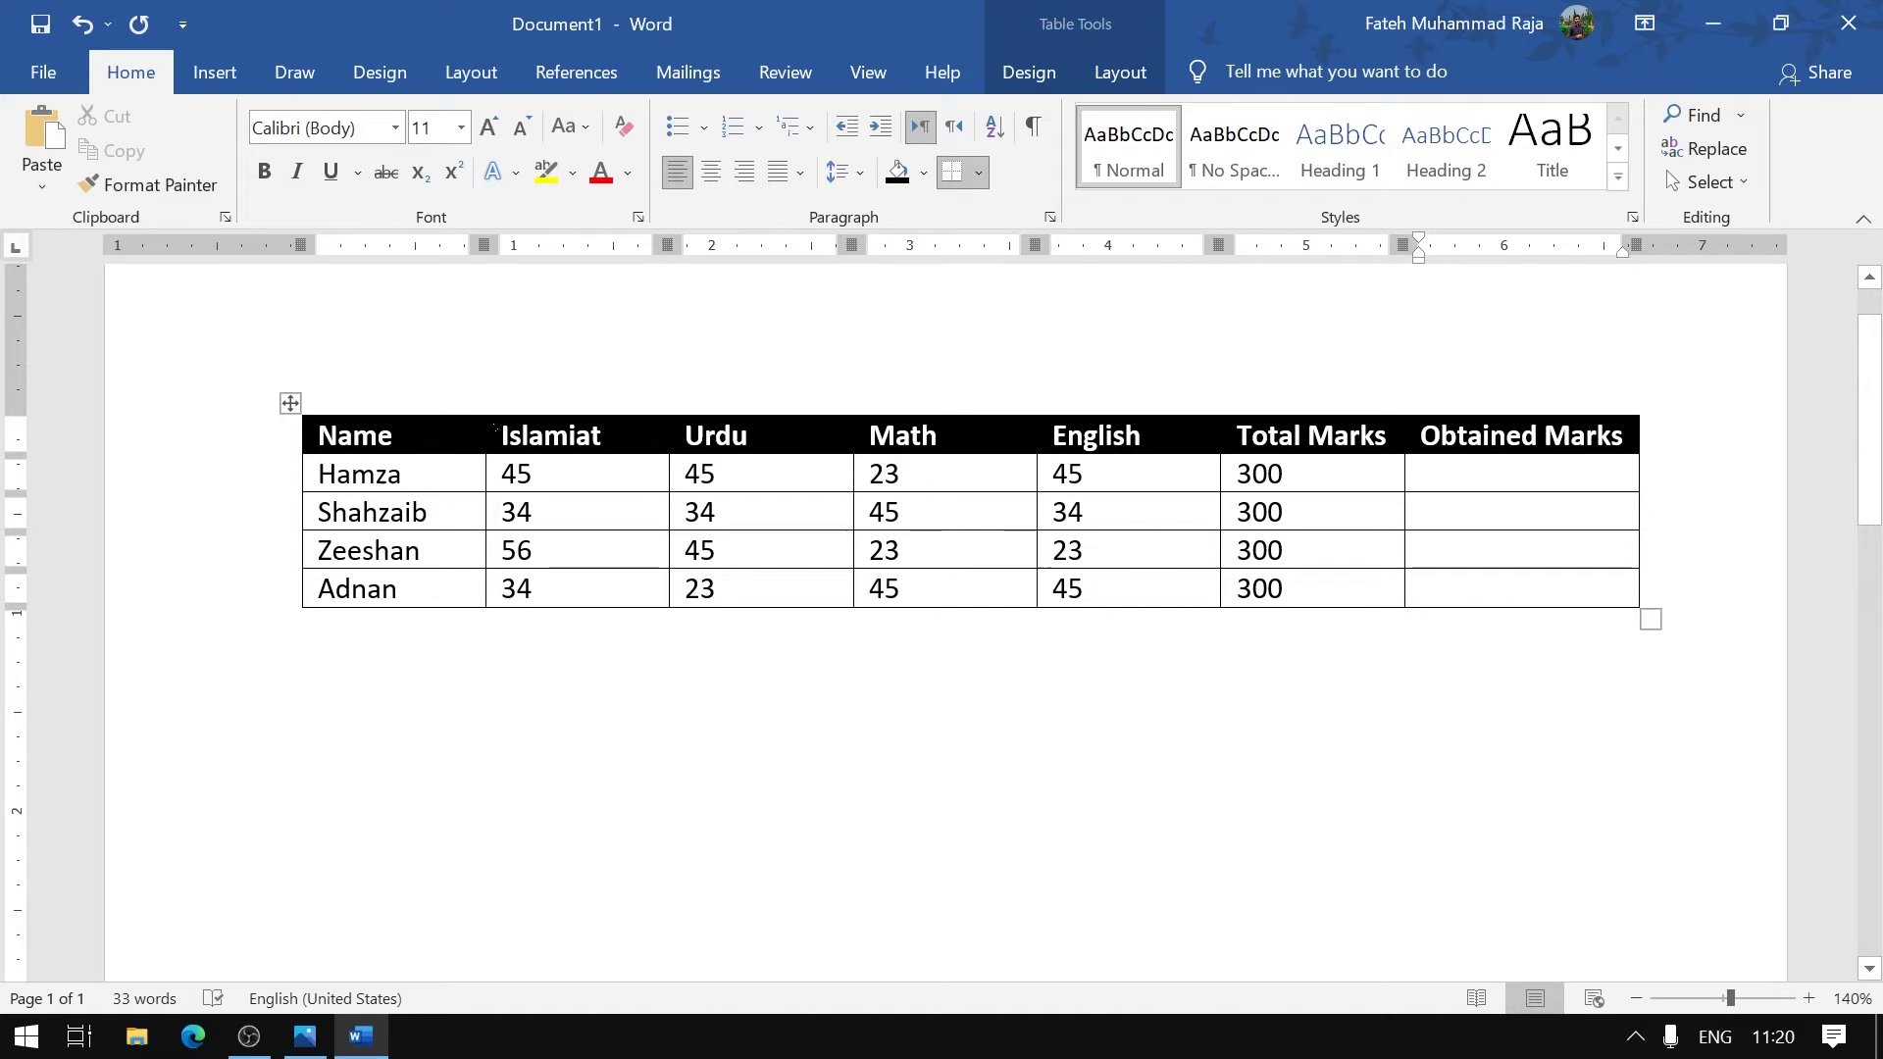
Centre the text in all rows of the marks table's columns from Islamiat to Obtained Marks
{"action": "left_click_drag", "start_coordinate": [505, 433], "coordinate": [1528, 589]}
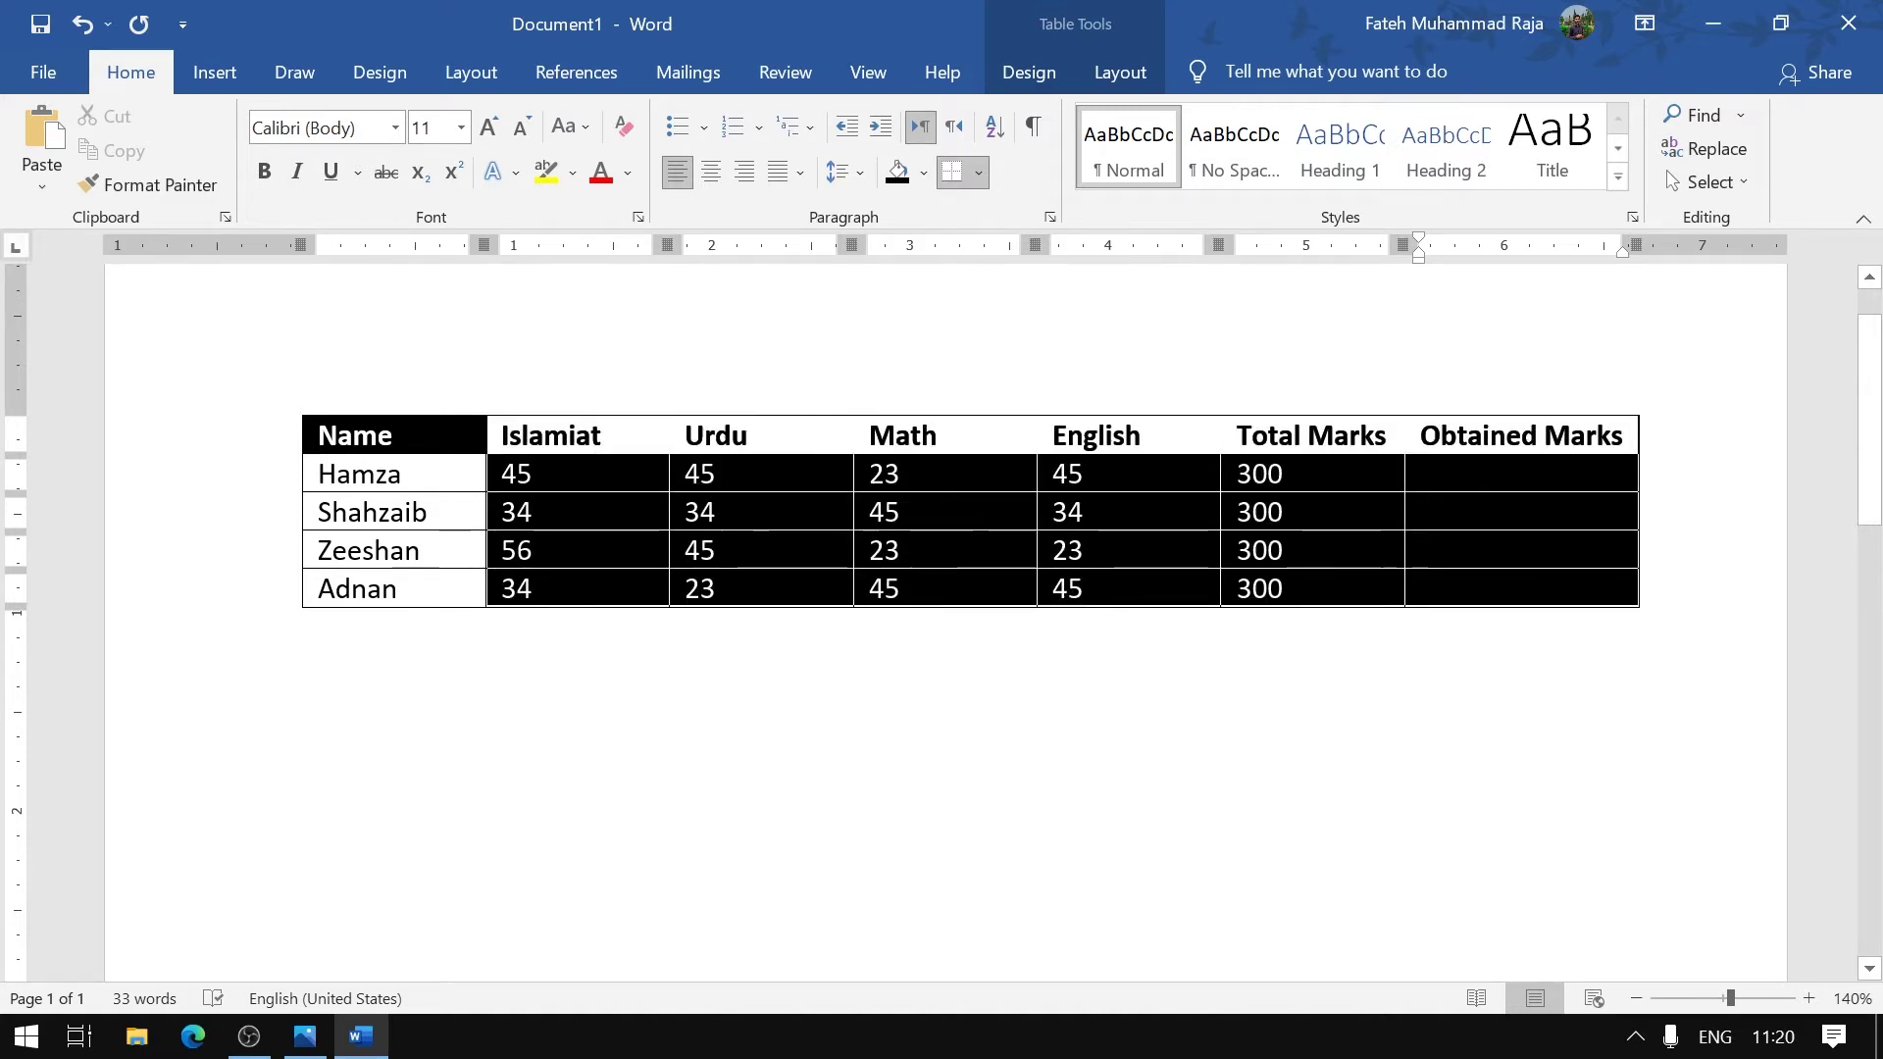
{"action": "left_click", "coordinate": [711, 172]}
{"action": "left_click", "coordinate": [1099, 512]}
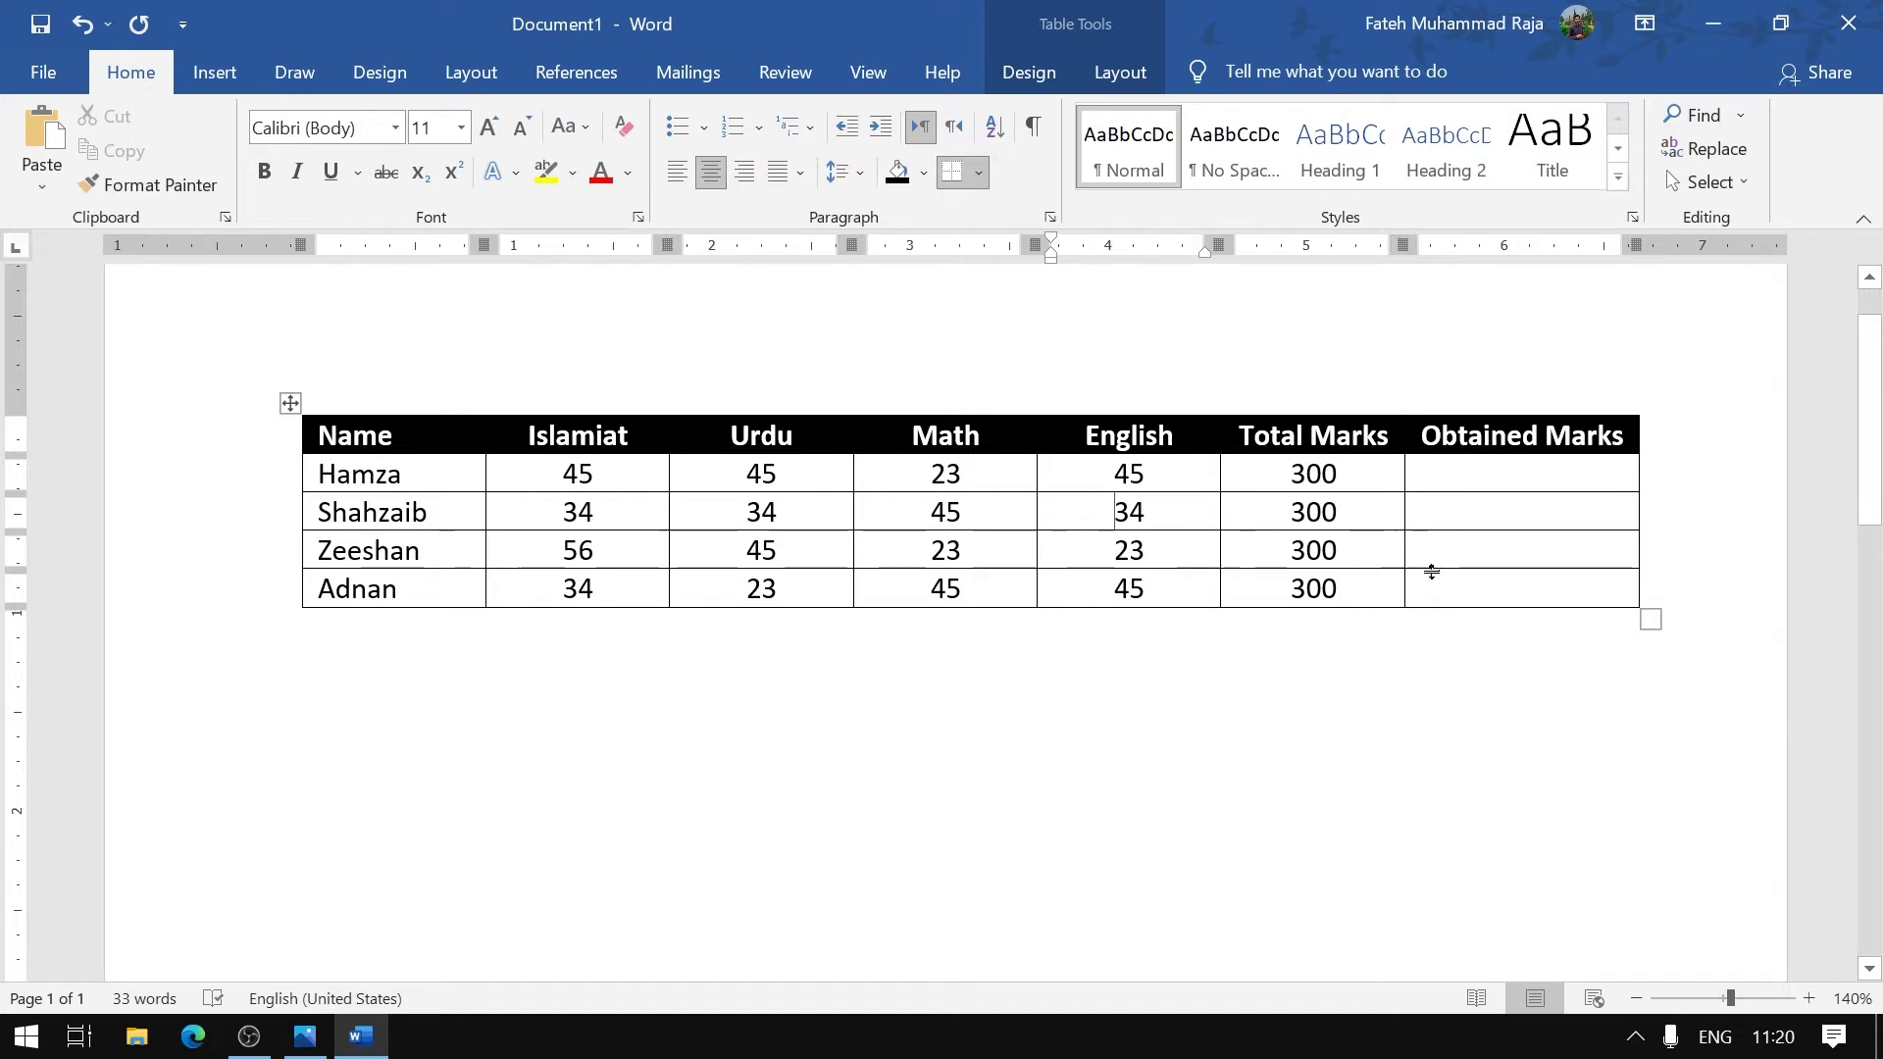
{"action": "left_click", "coordinate": [1473, 597]}
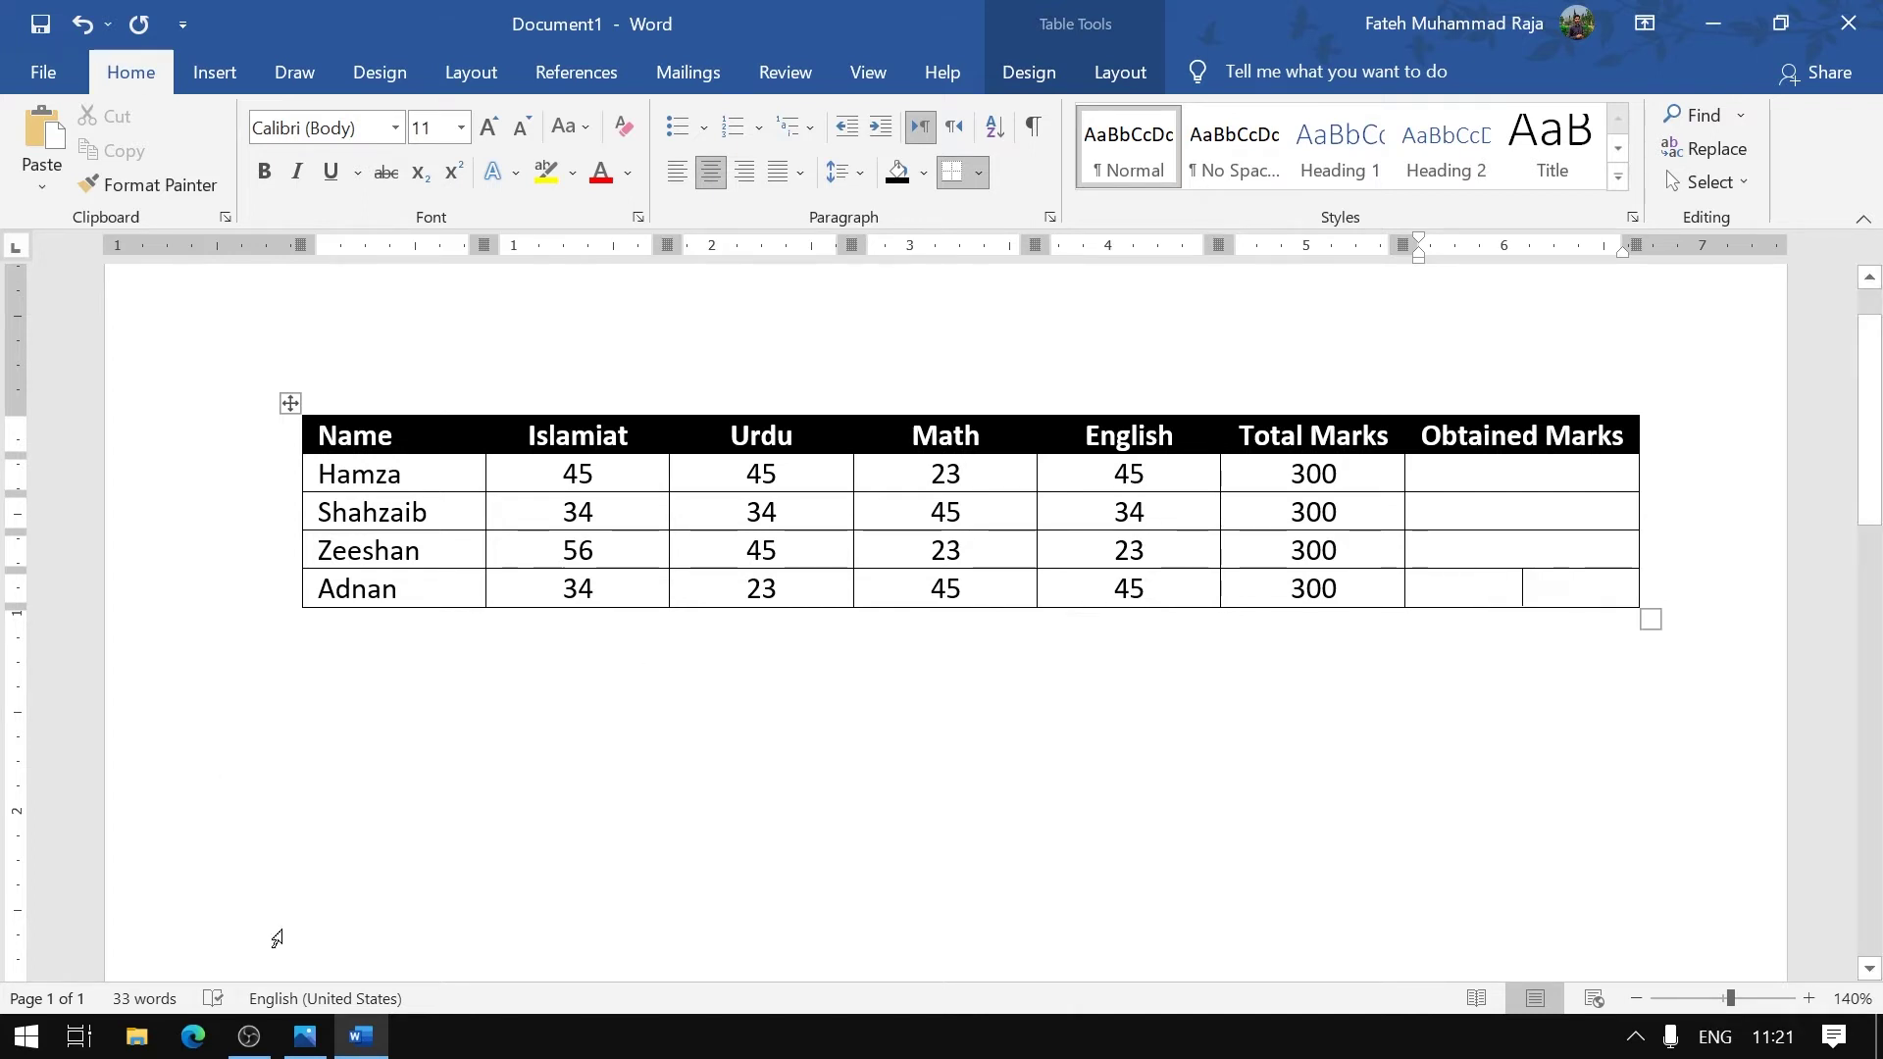
Examine the Final Term C-IT table of Word EX-03.jpg in a maximized Photos window, and return to Word
{"action": "left_click", "coordinate": [305, 1037]}
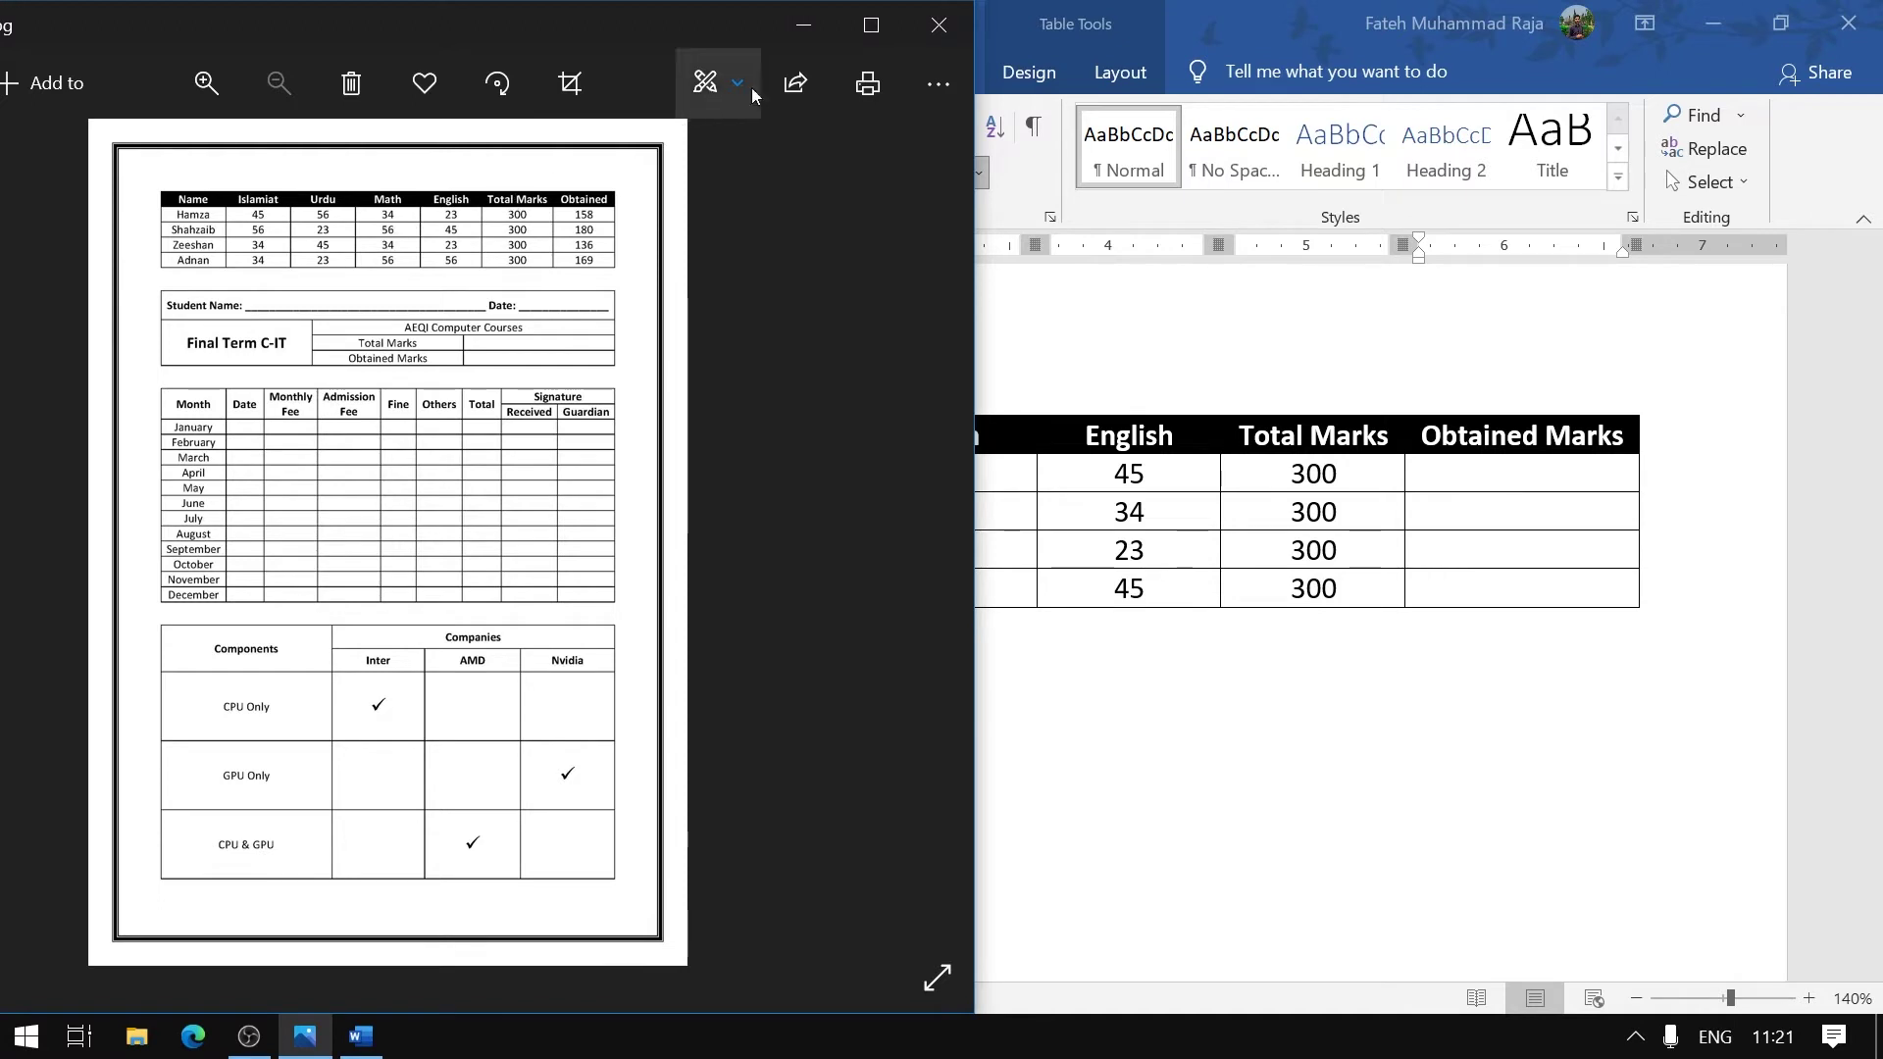
{"action": "left_click", "coordinate": [871, 27]}
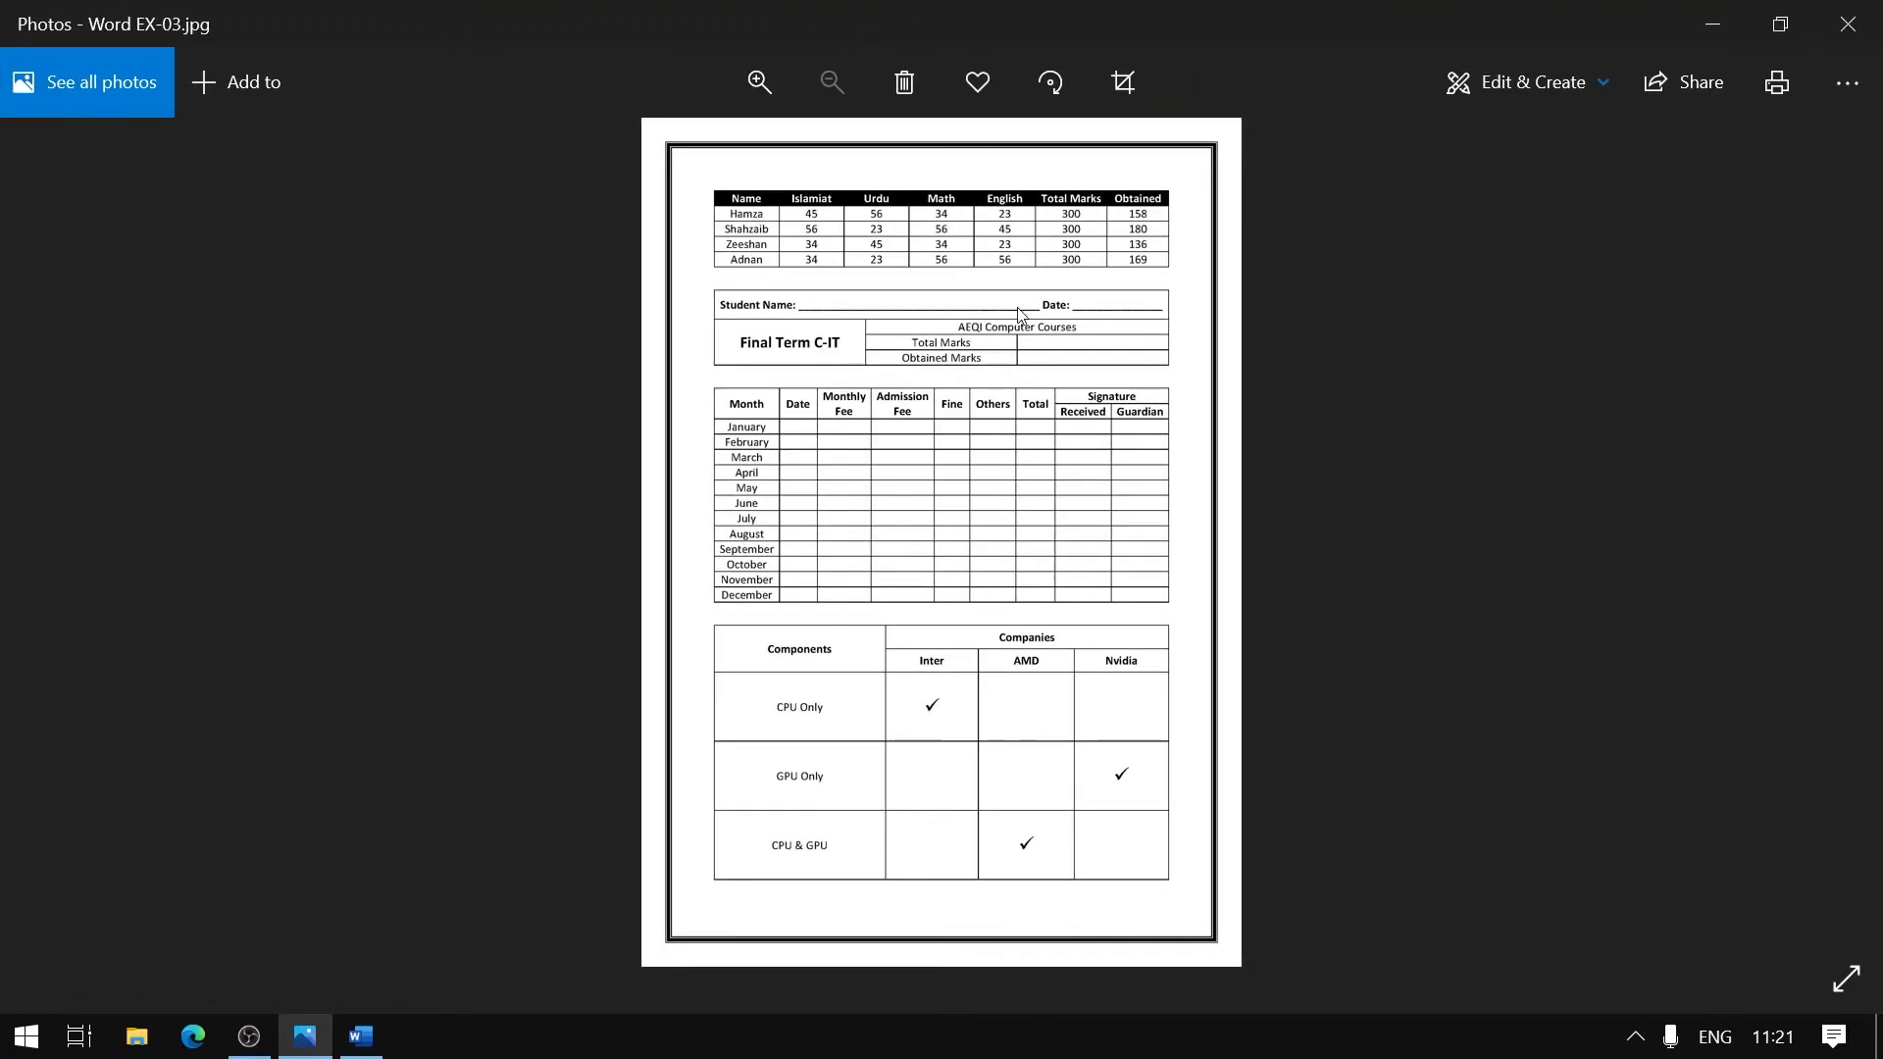
{"action": "scroll", "coordinate": [1006, 294], "scroll_direction": "up", "scroll_amount": 3}
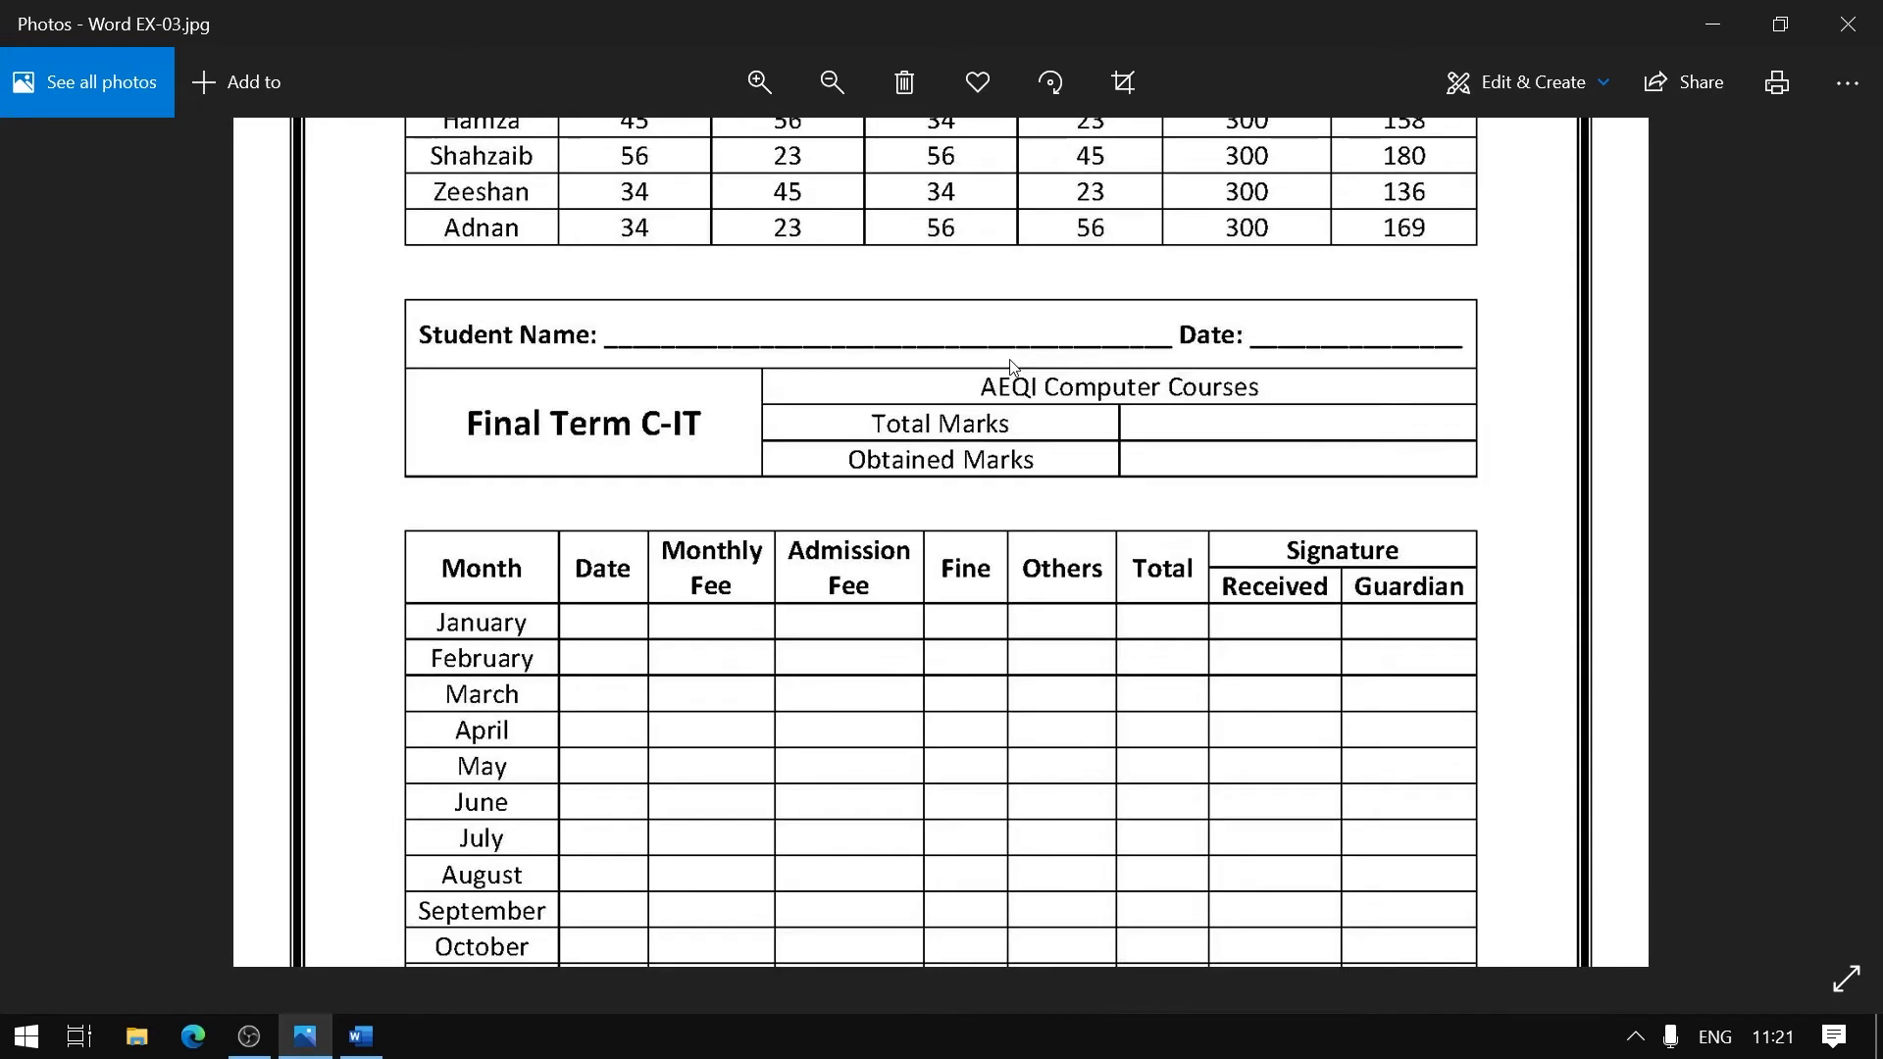
{"action": "left_click_drag", "start_coordinate": [1001, 370], "coordinate": [1015, 524]}
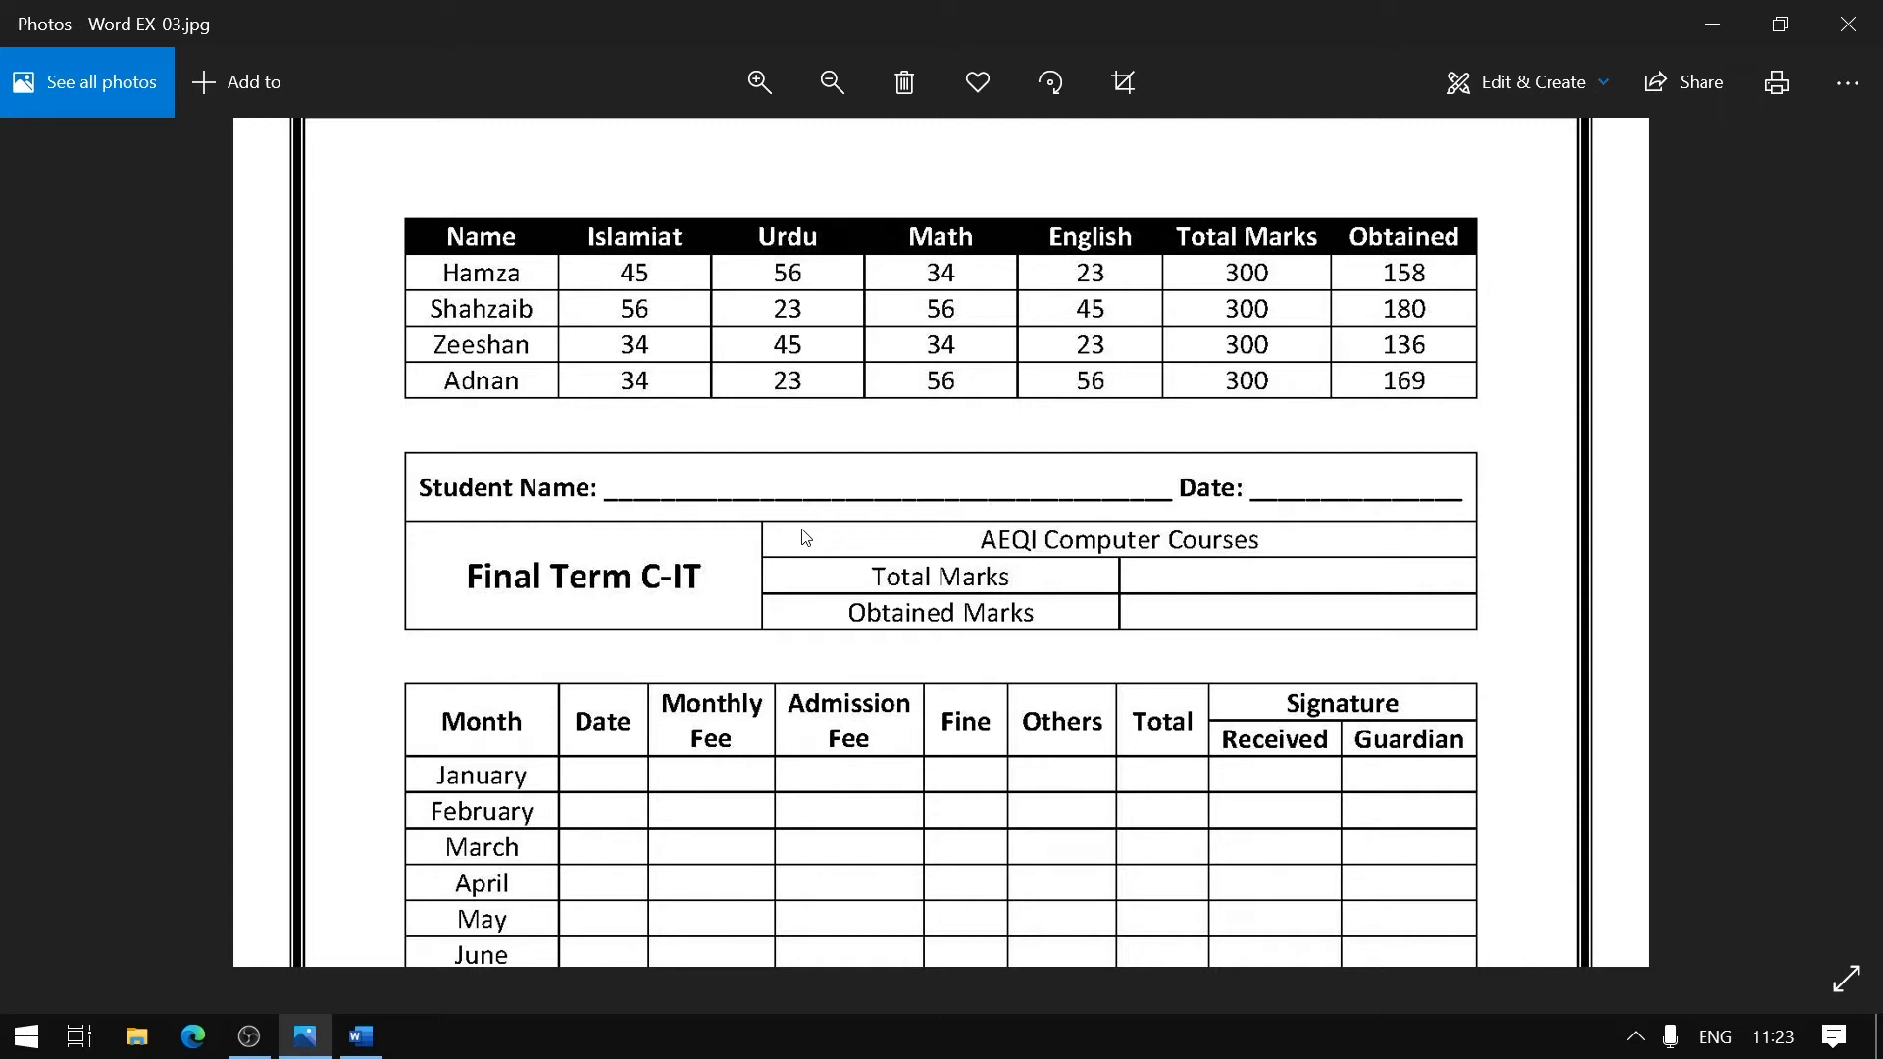
{"action": "left_click", "coordinate": [371, 1045]}
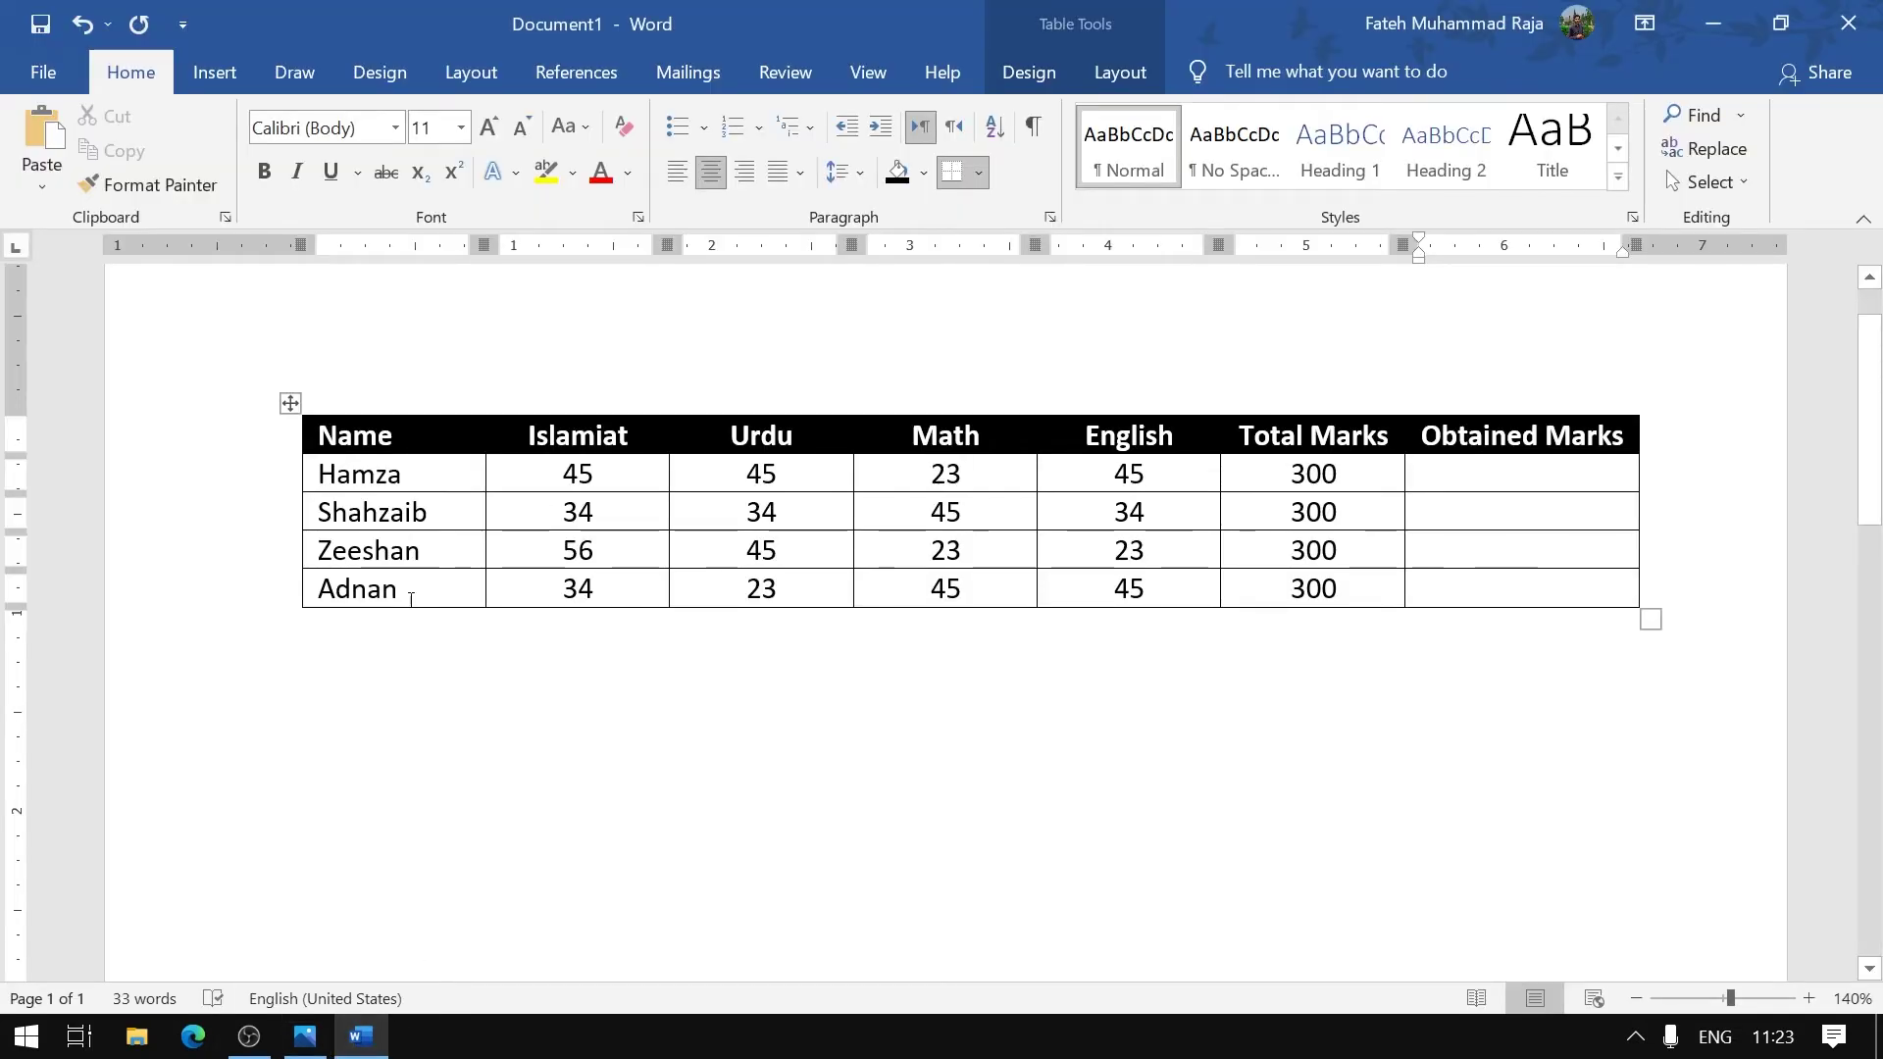
{"action": "left_click", "coordinate": [386, 666]}
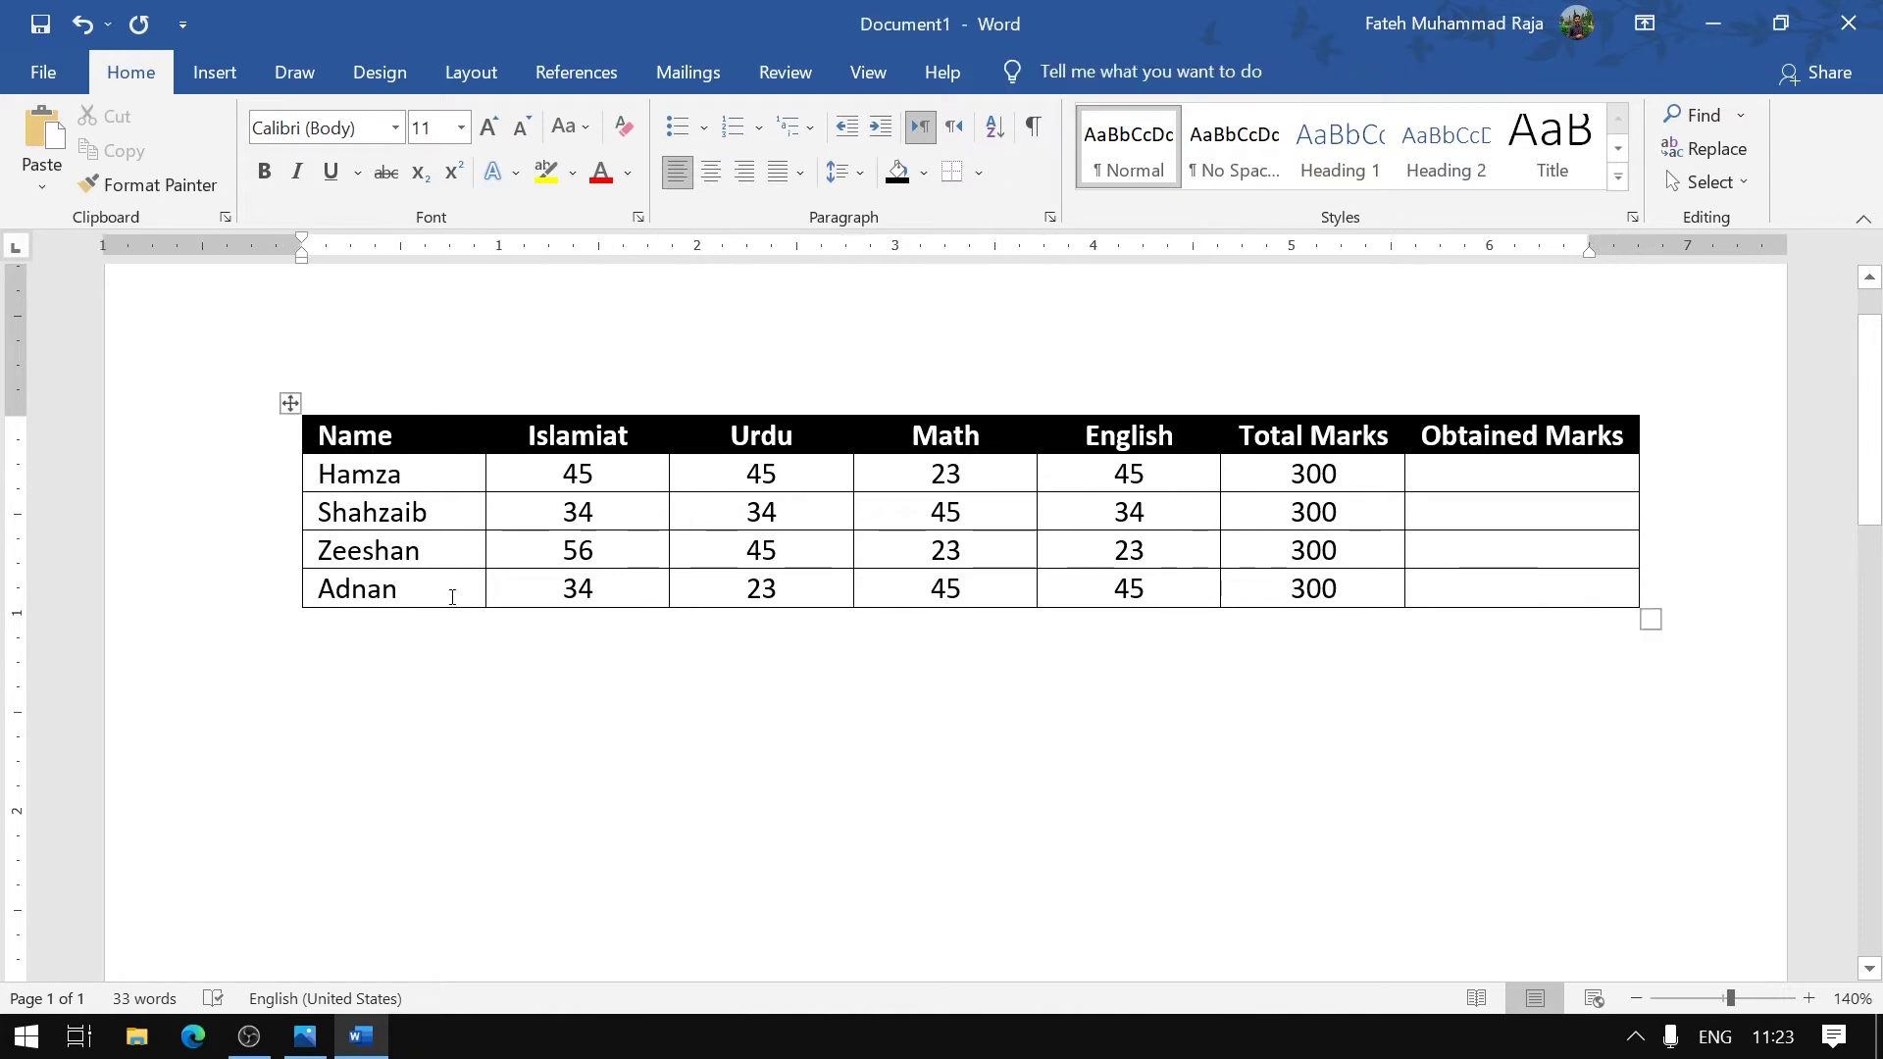
{"action": "left_click", "coordinate": [698, 588]}
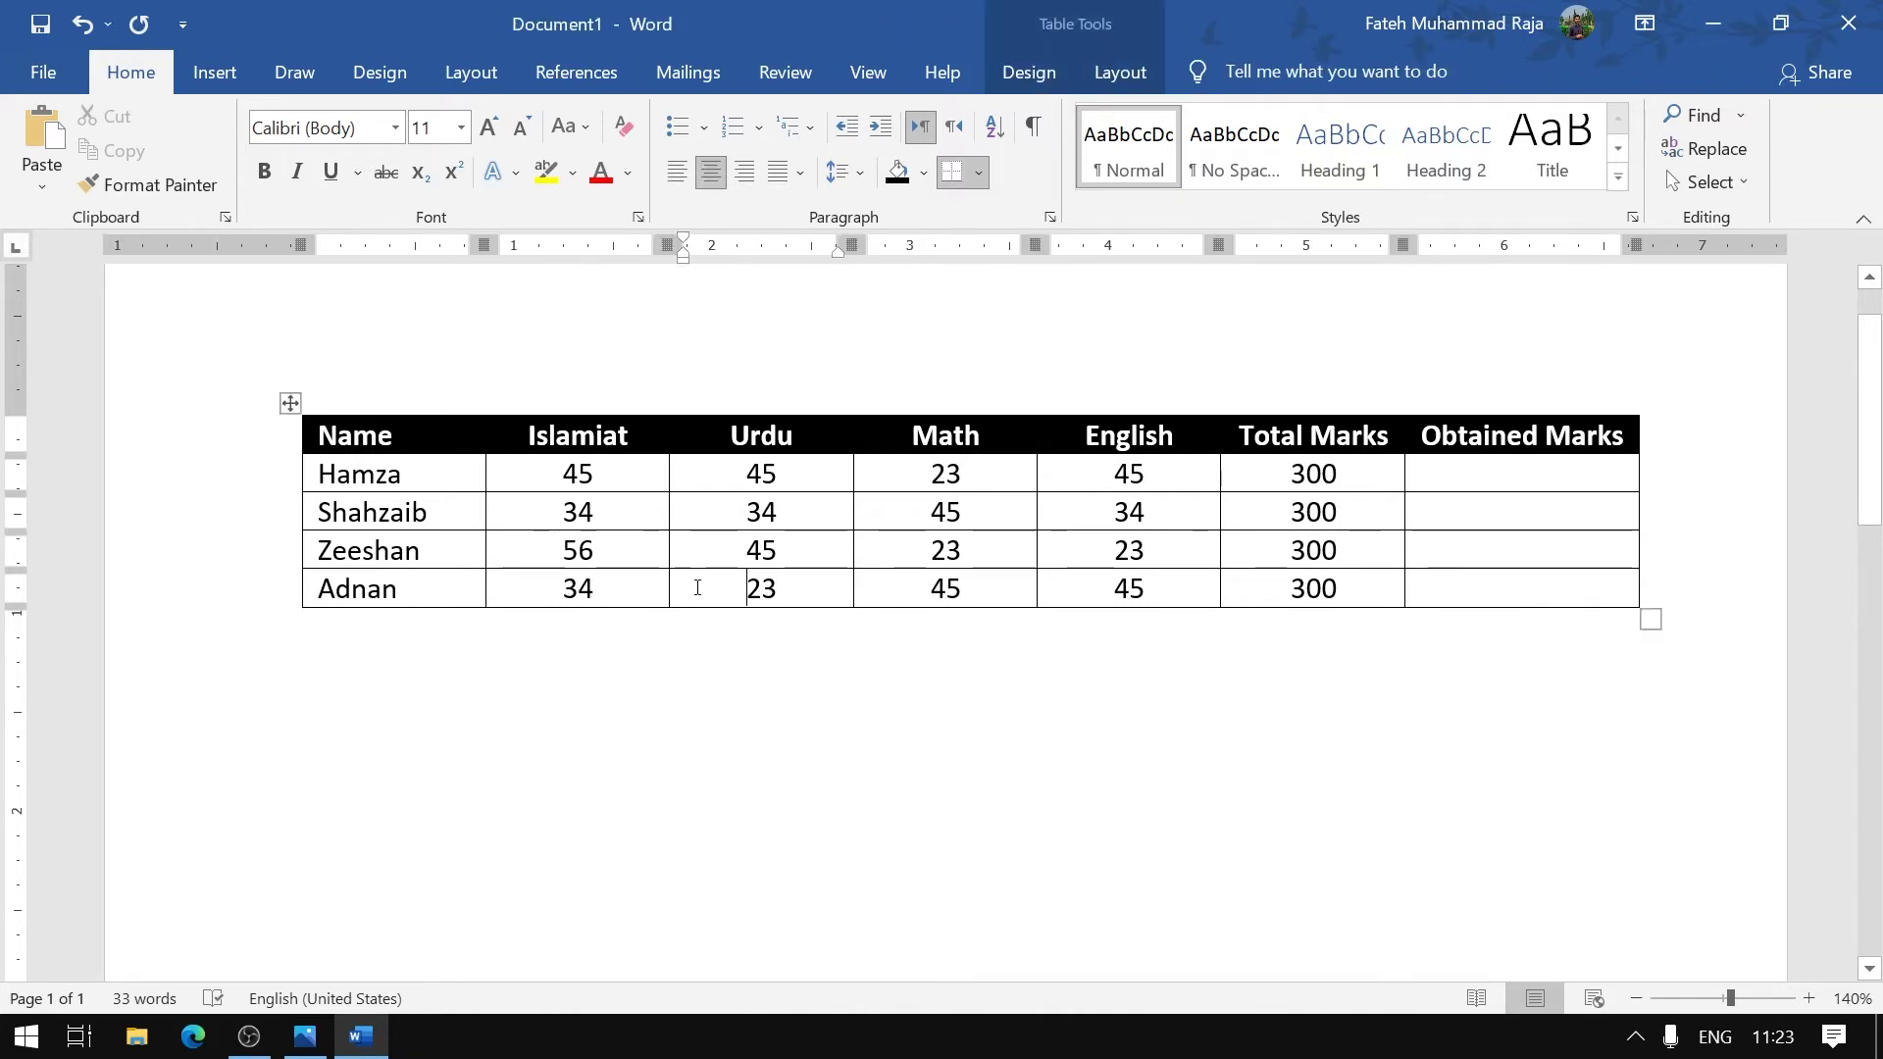
{"action": "left_click", "coordinate": [214, 73]}
{"action": "left_click", "coordinate": [214, 181]}
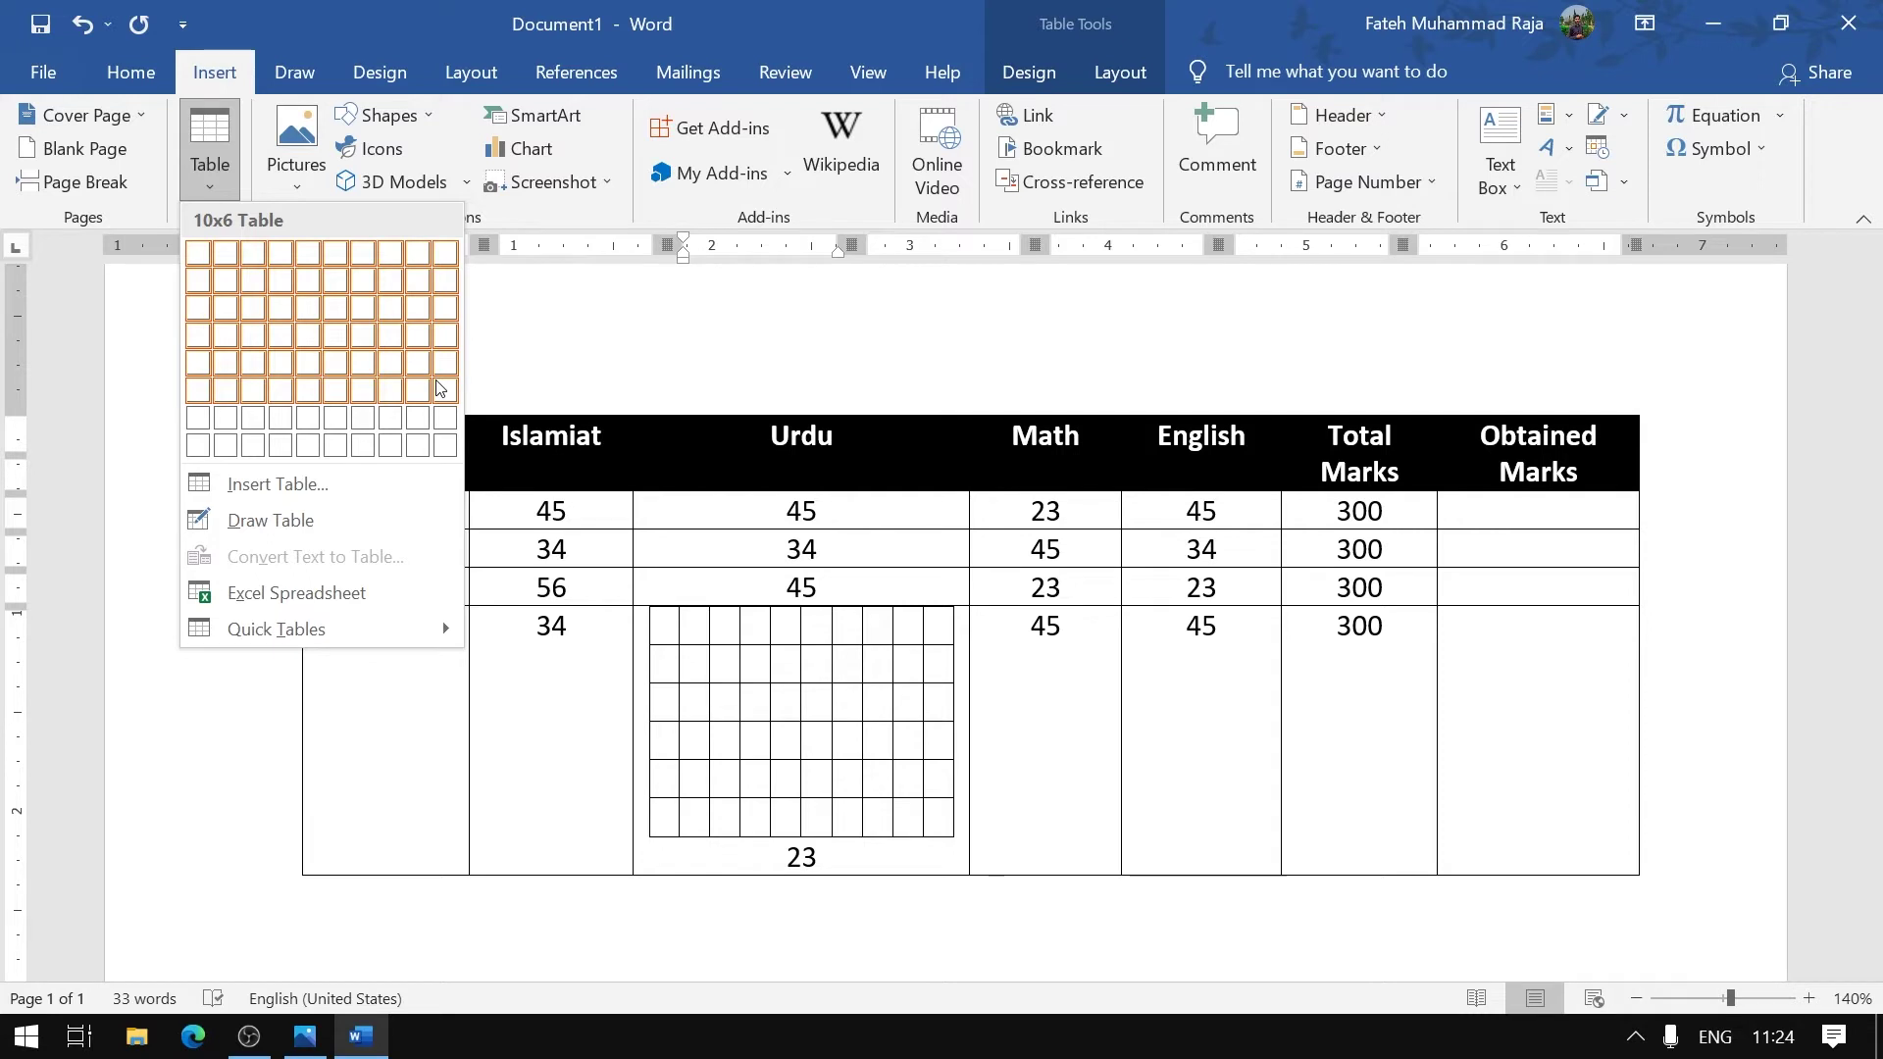
{"action": "left_click", "coordinate": [430, 679]}
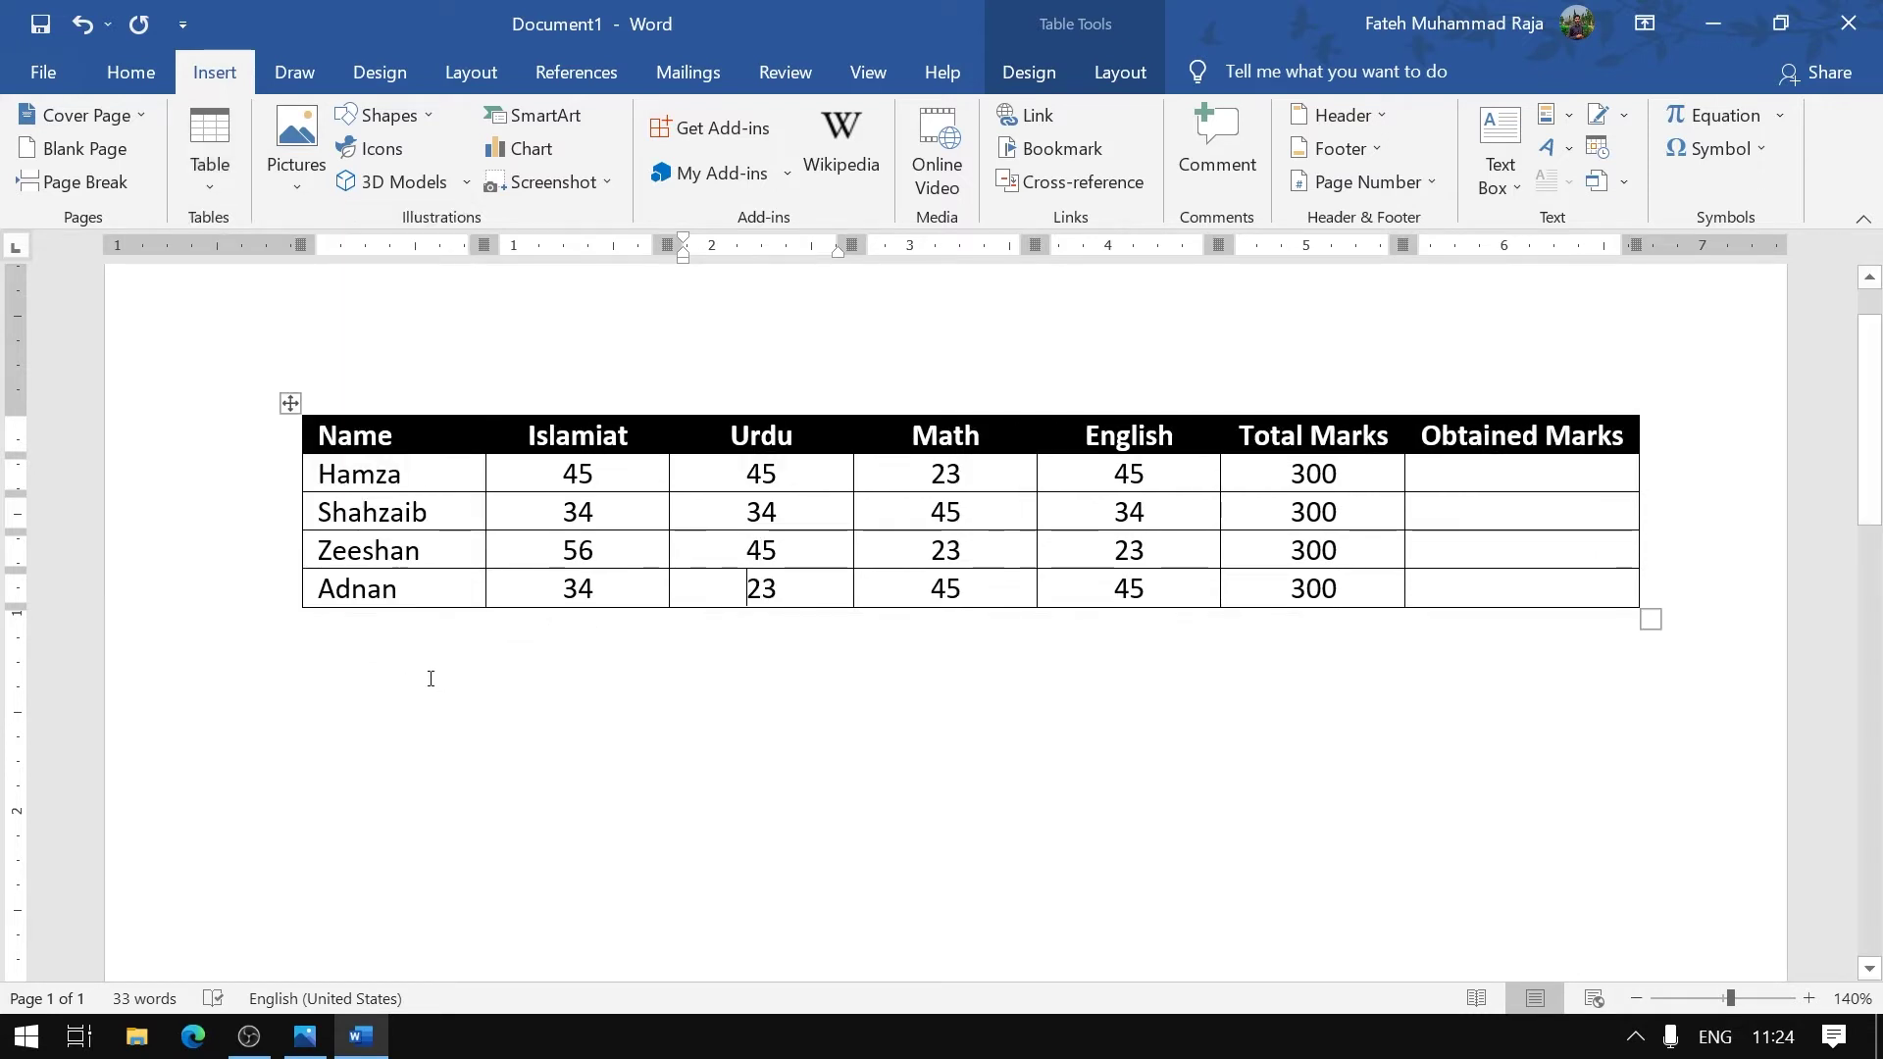
Insert a table with 3 columns and 4 rows below the marks table, leaving a blank line between them
{"action": "left_click", "coordinate": [334, 652]}
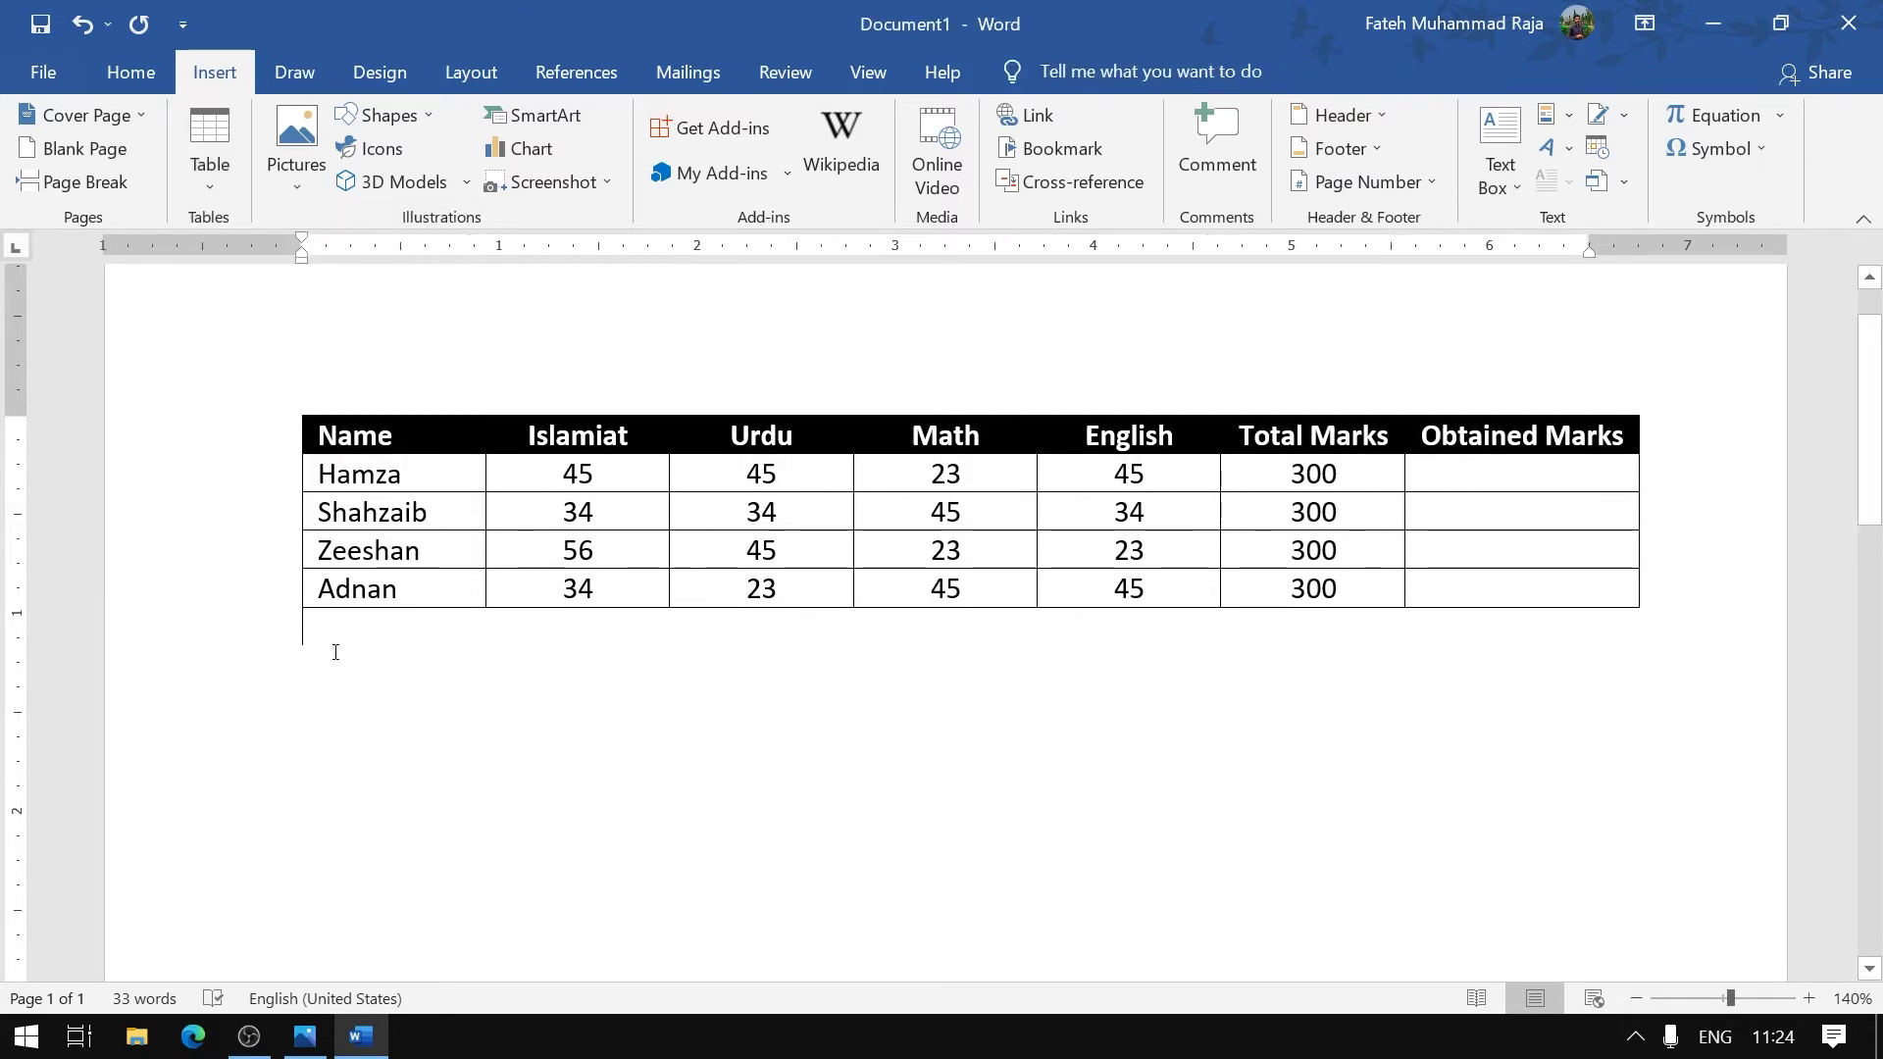
{"action": "key", "text": "Return"}
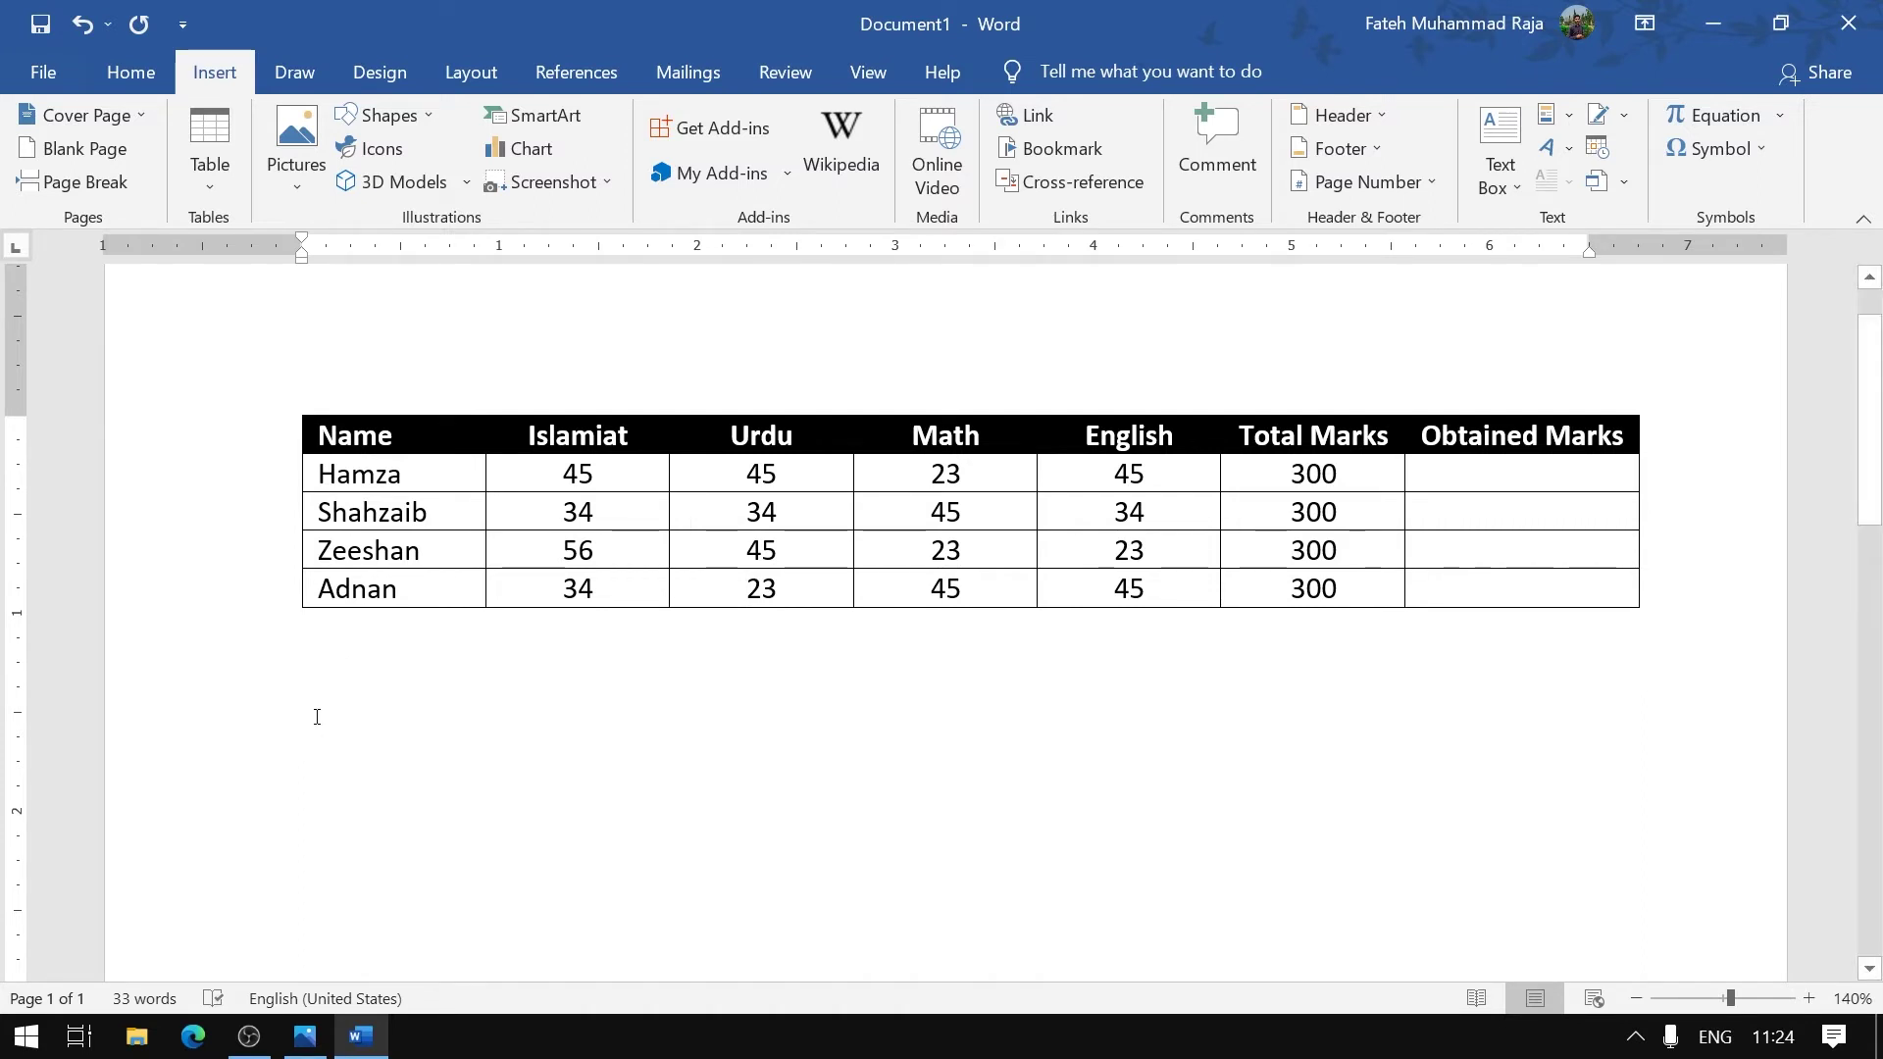
{"action": "left_click", "coordinate": [202, 195]}
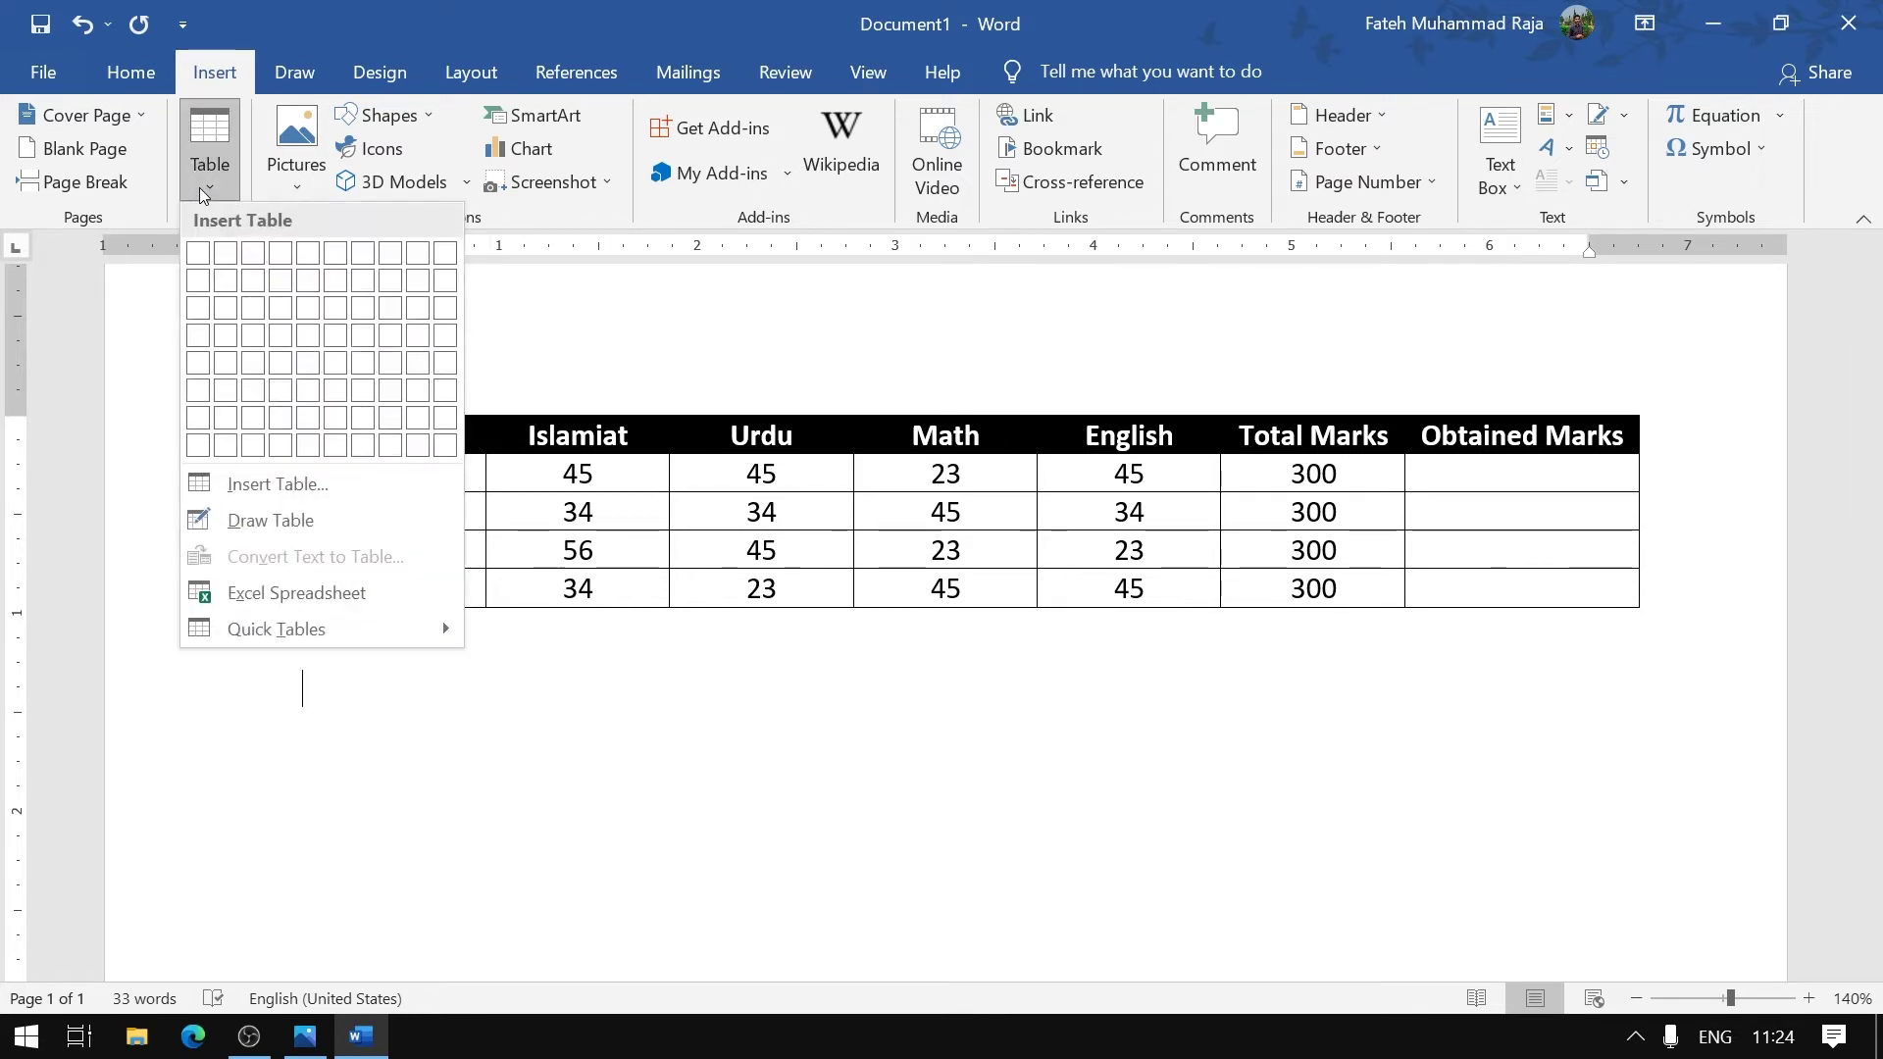
{"action": "left_click", "coordinate": [285, 484]}
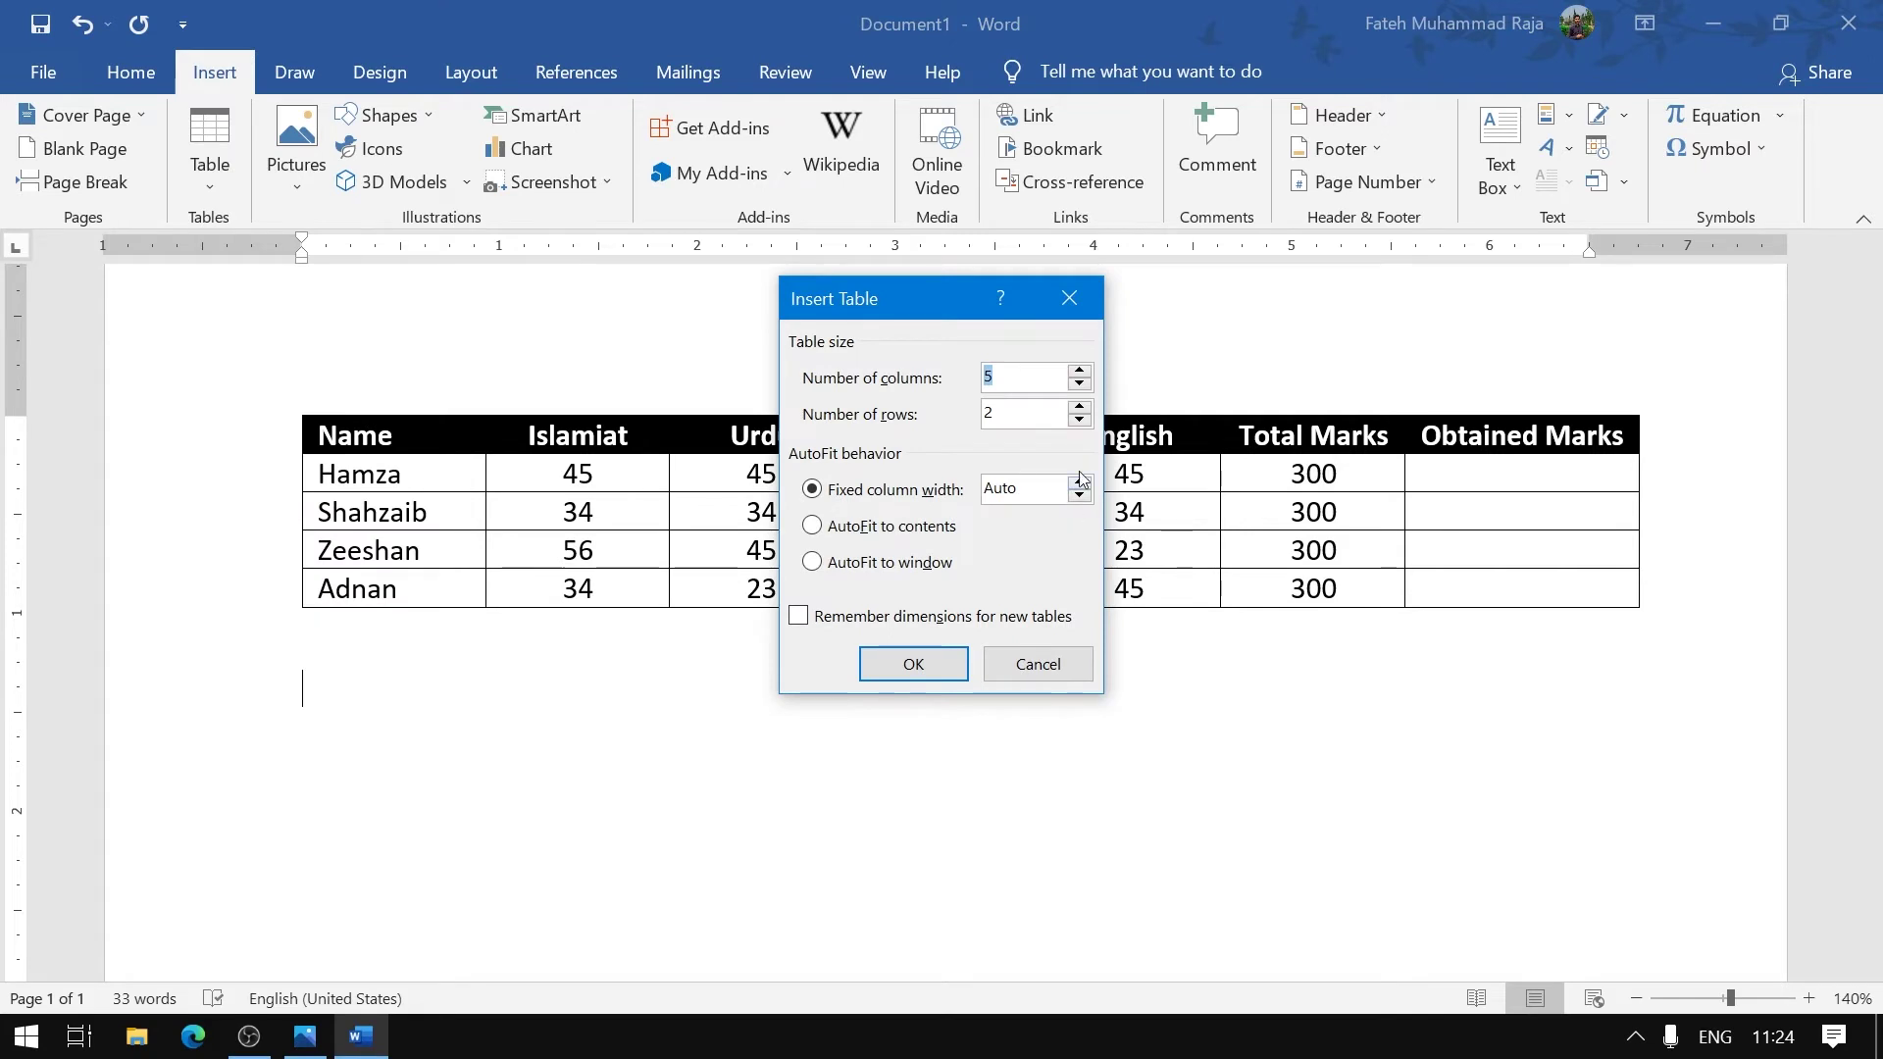
{"action": "left_click", "coordinate": [1080, 408]}
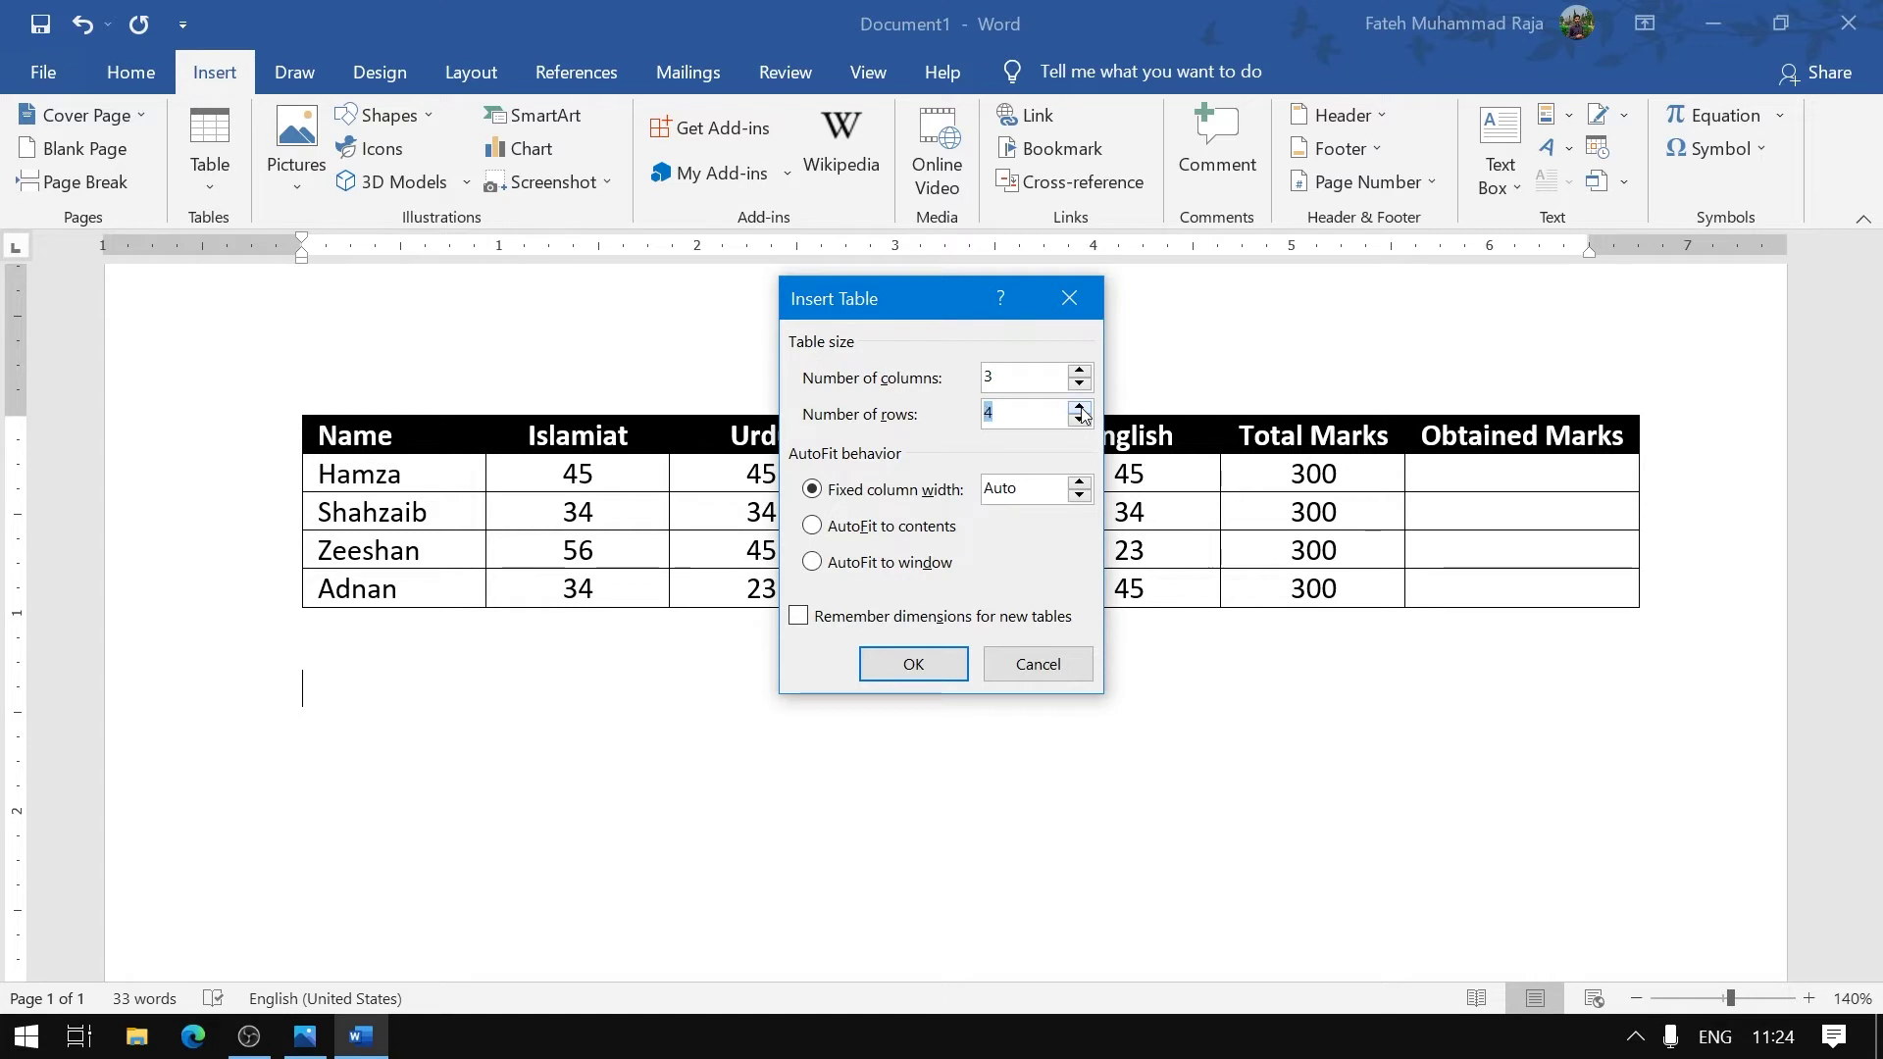
{"action": "left_click", "coordinate": [920, 662]}
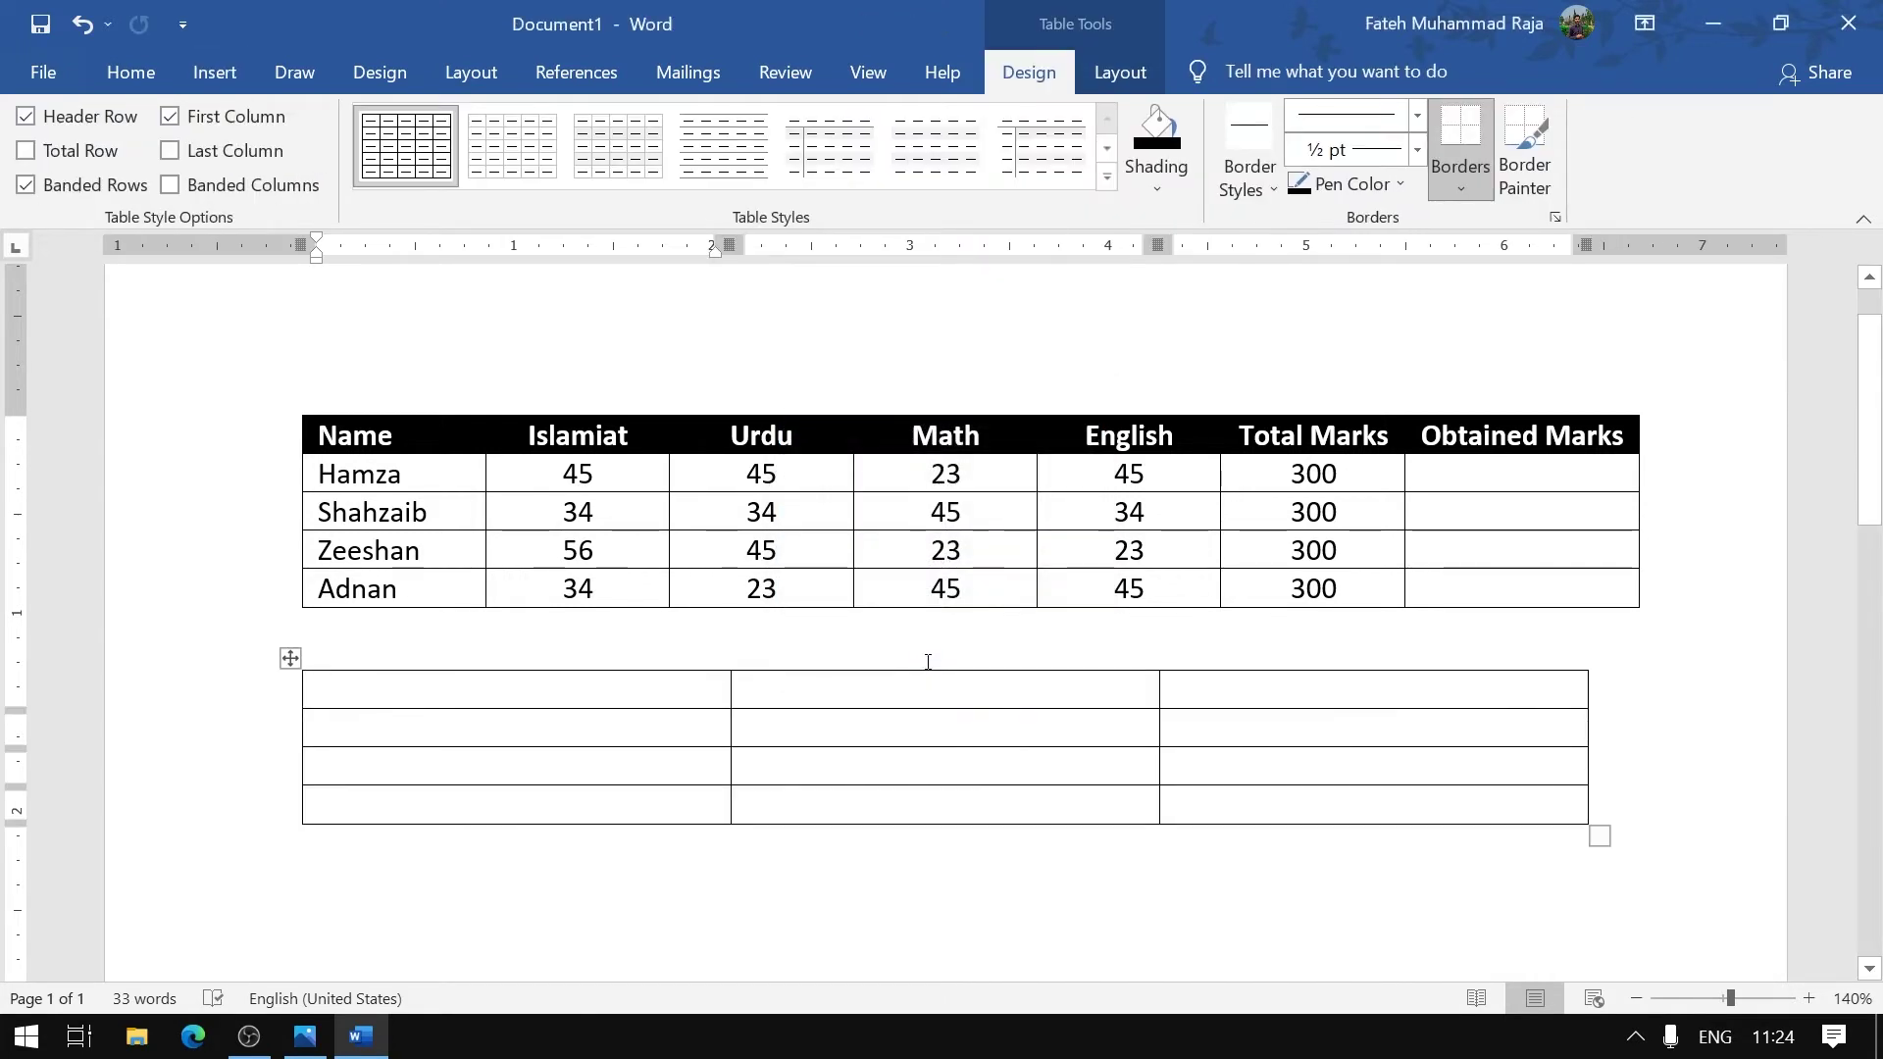
Arrange the Word and Photos windows side by side and enlarge the Final Term C-IT table in Word EX-03.jpg
{"action": "left_click", "coordinate": [1775, 37]}
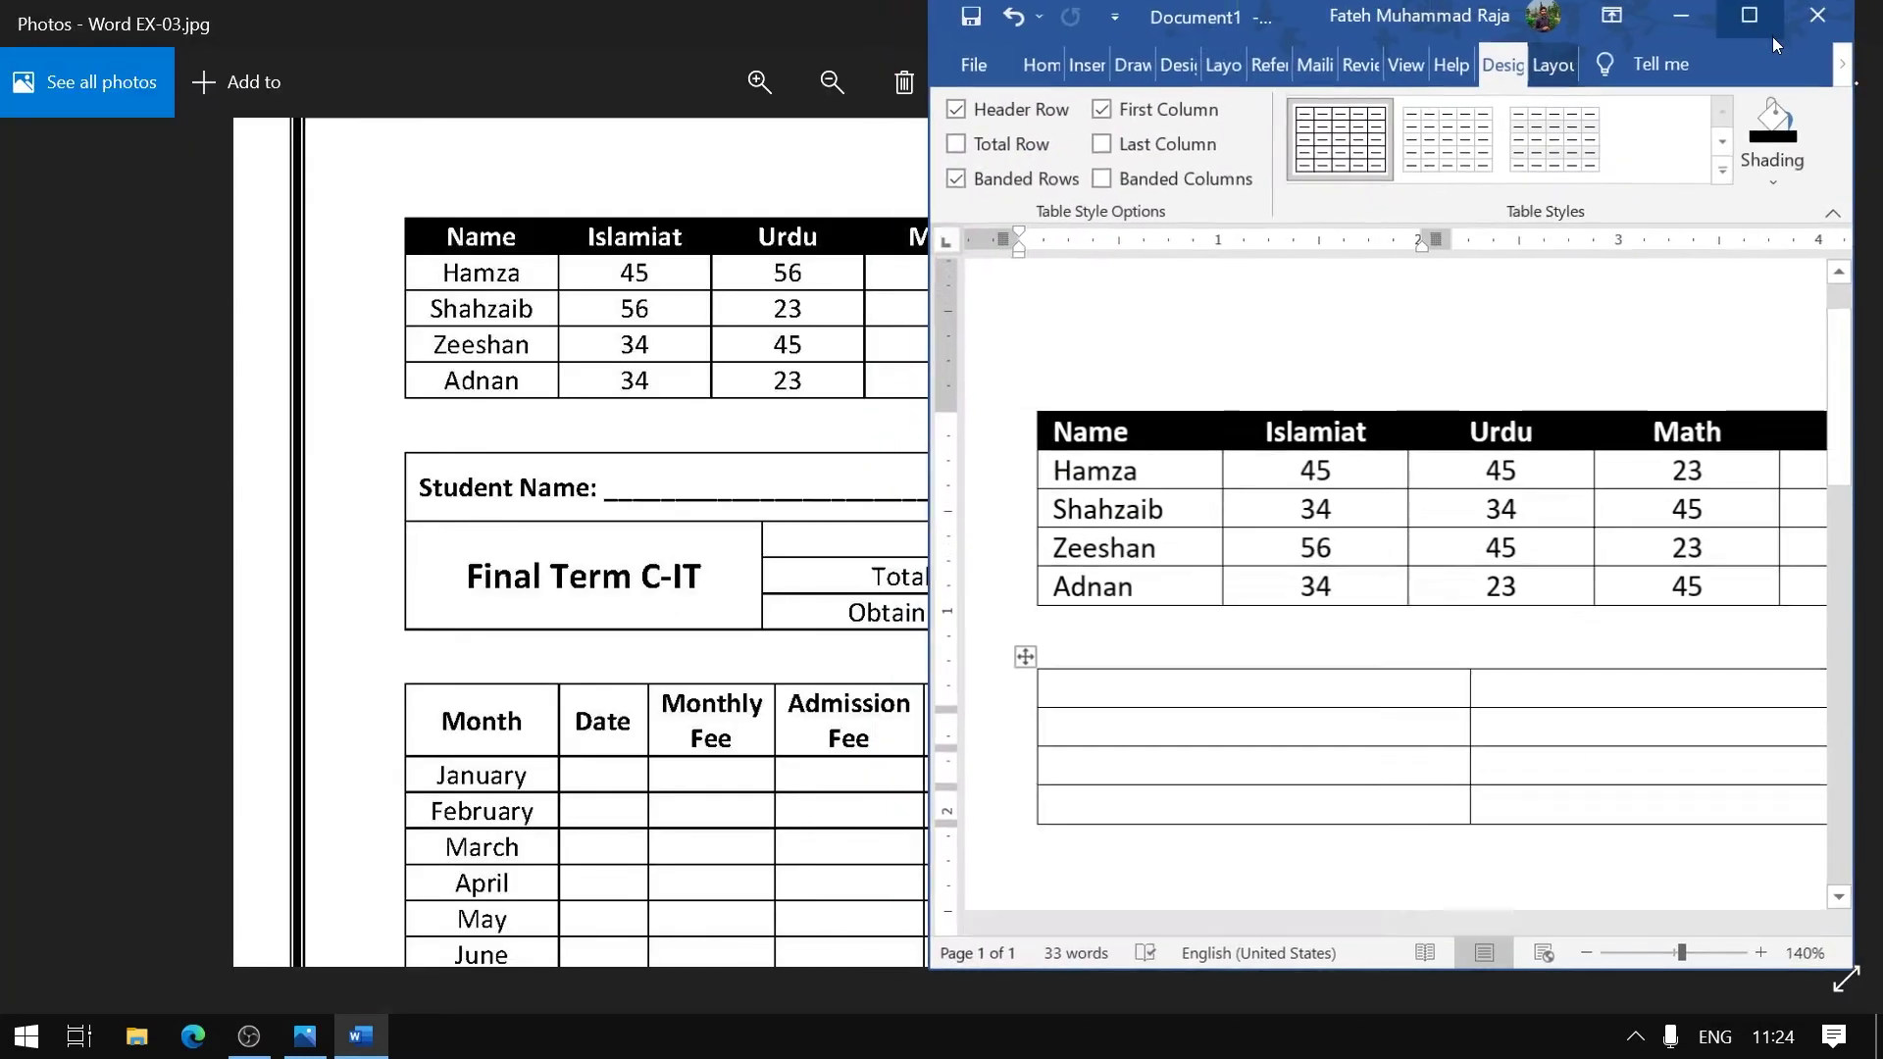
{"action": "left_click", "coordinate": [1706, 12]}
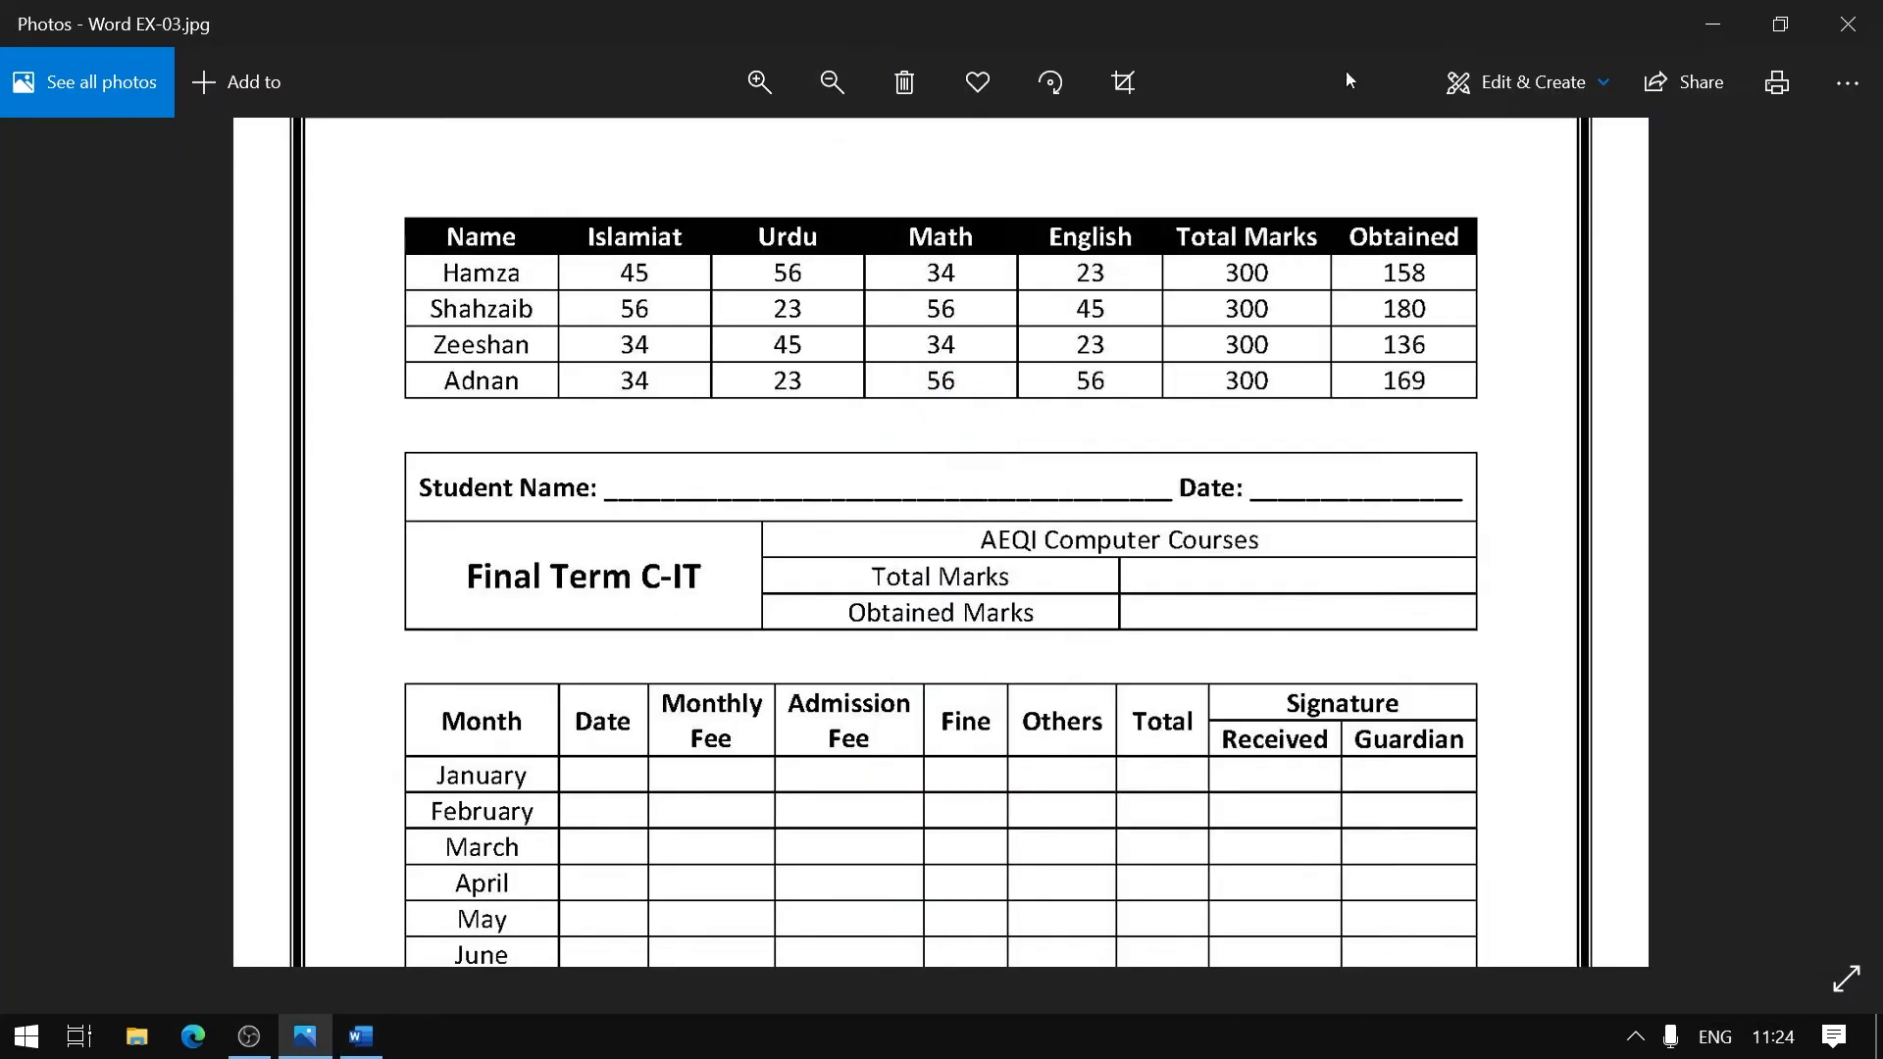
{"action": "left_click", "coordinate": [1777, 23]}
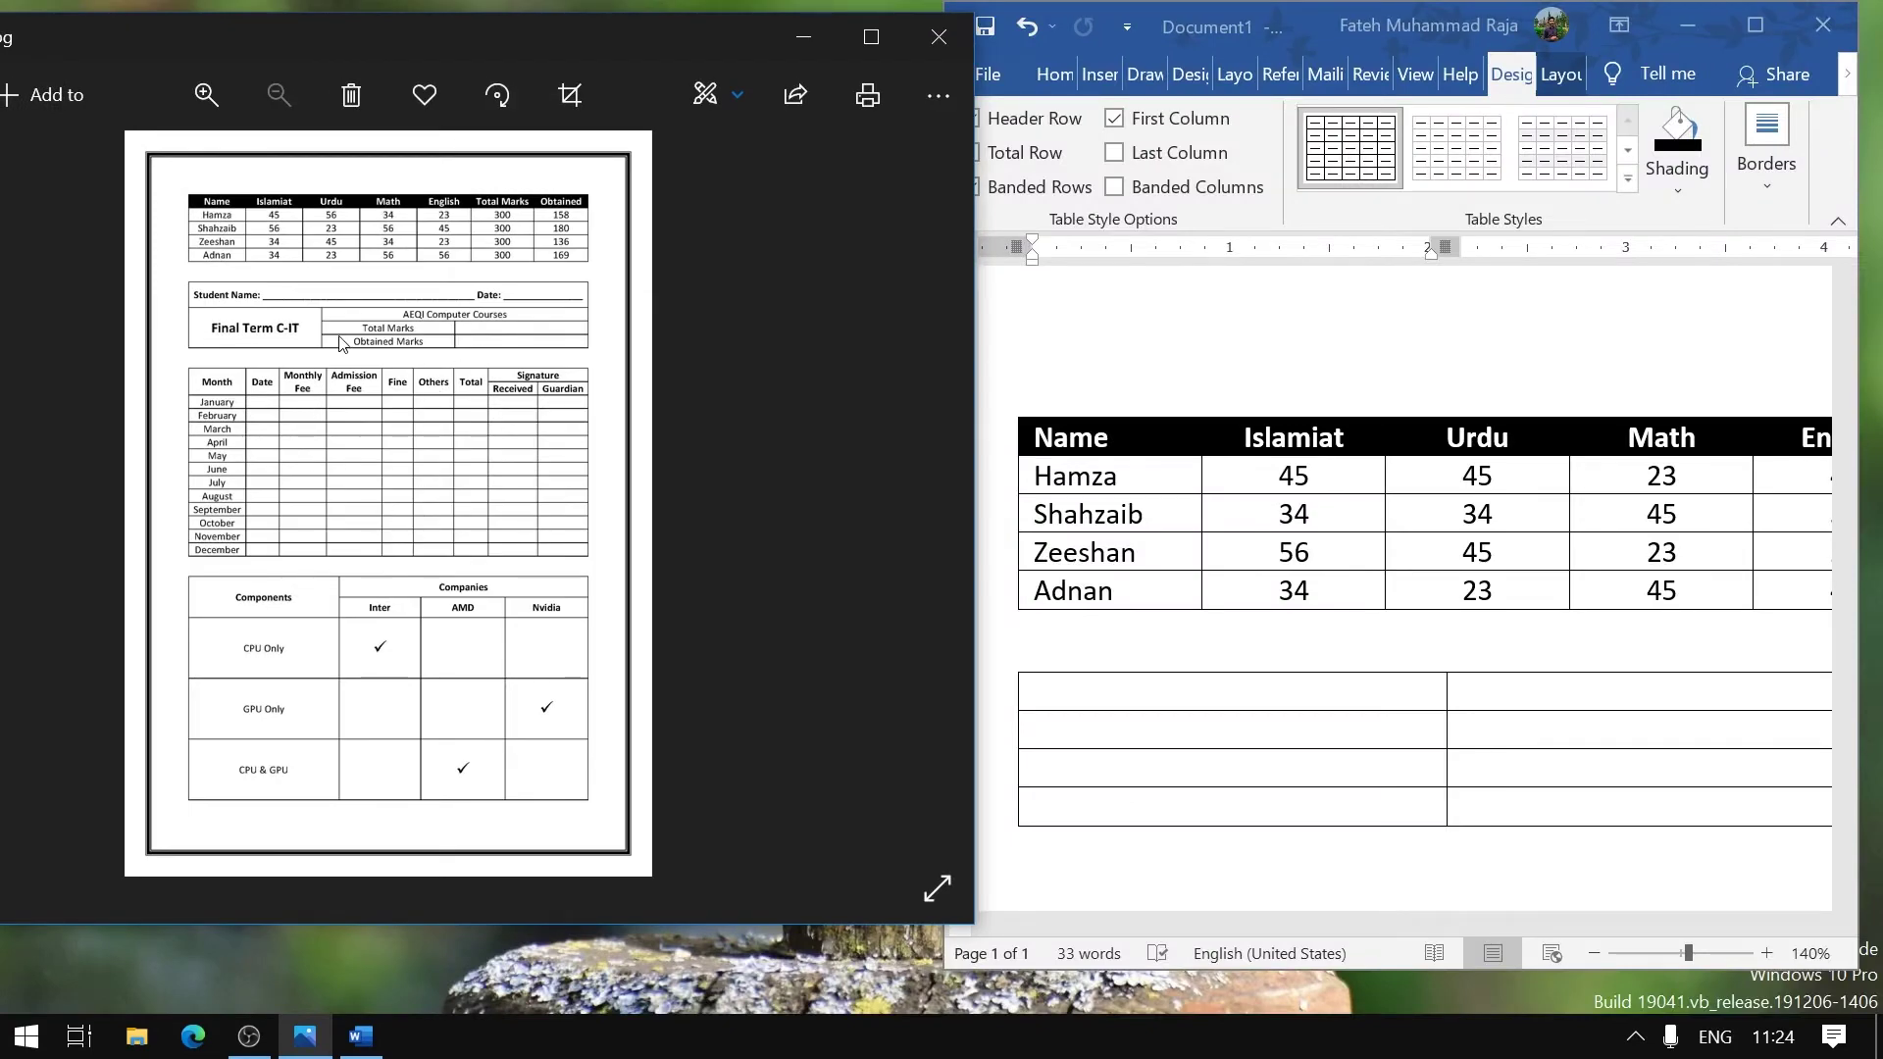
{"action": "scroll", "coordinate": [343, 345], "scroll_direction": "up", "scroll_amount": 4}
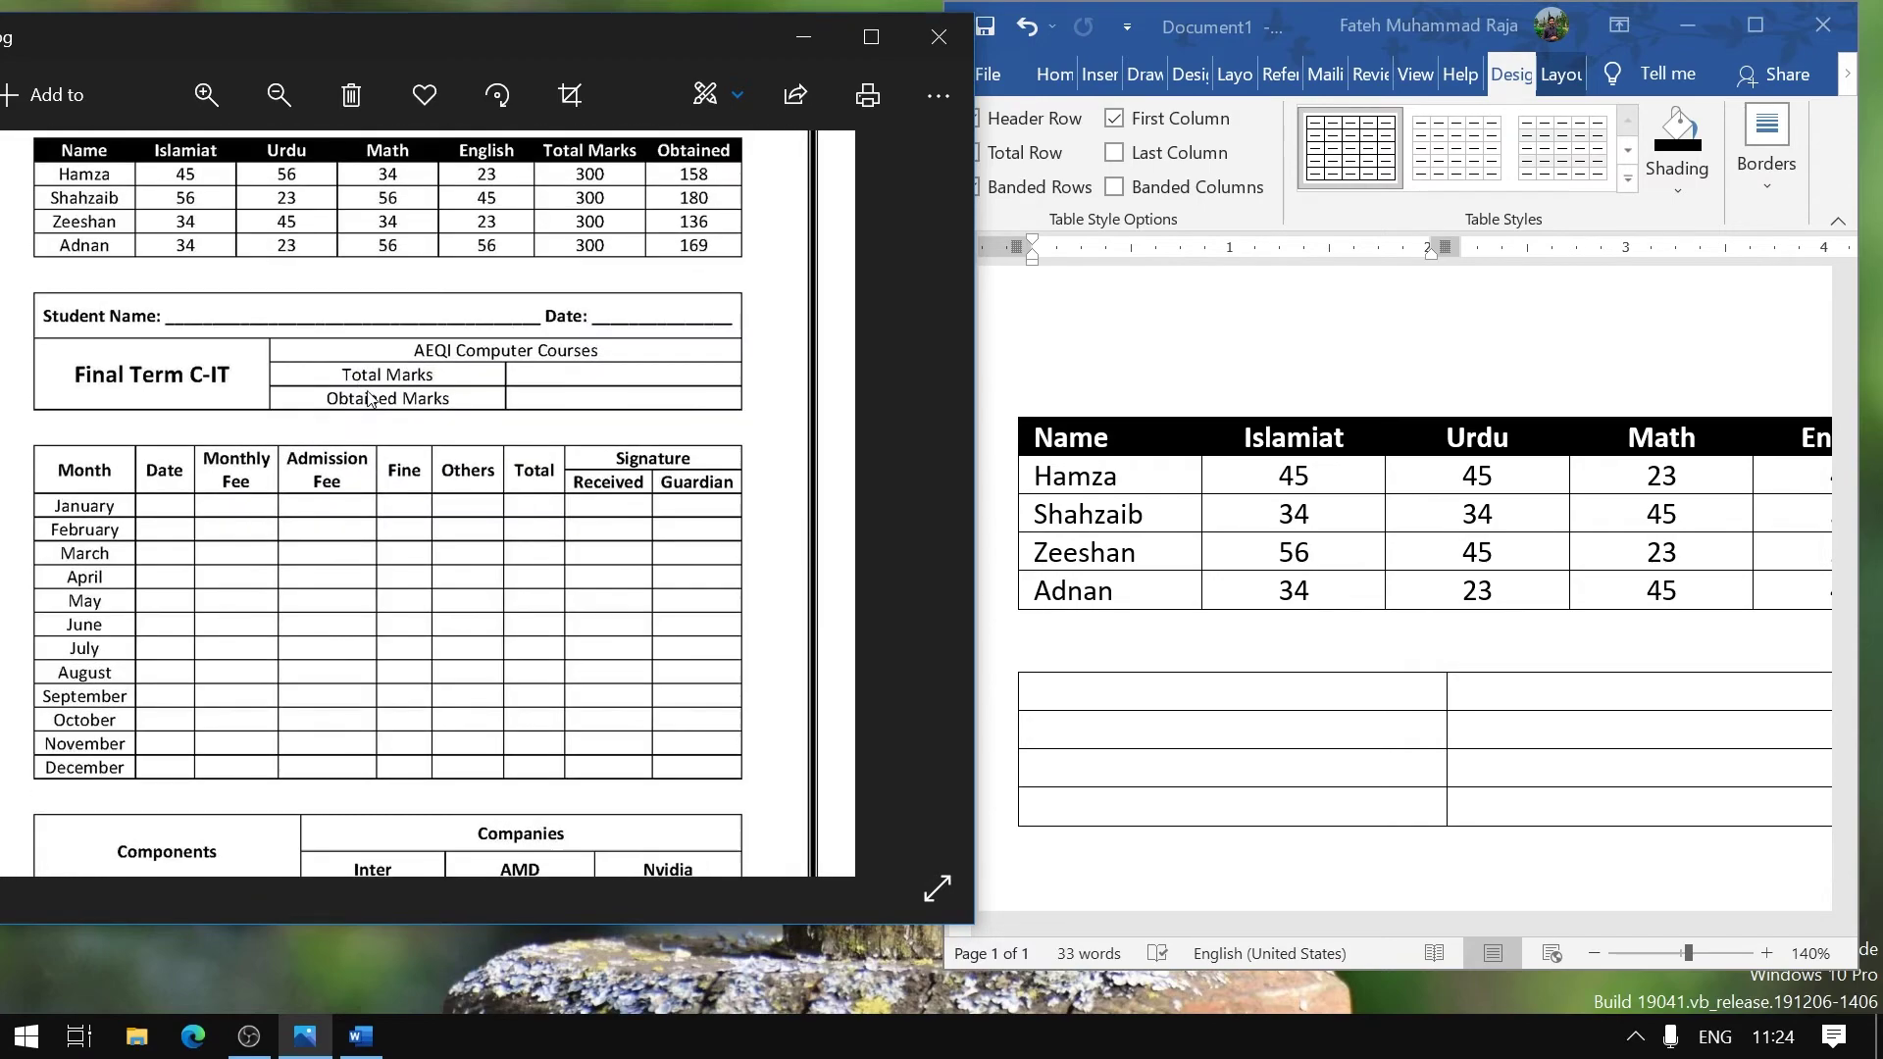
{"action": "scroll", "coordinate": [385, 490], "scroll_direction": "up", "scroll_amount": 1}
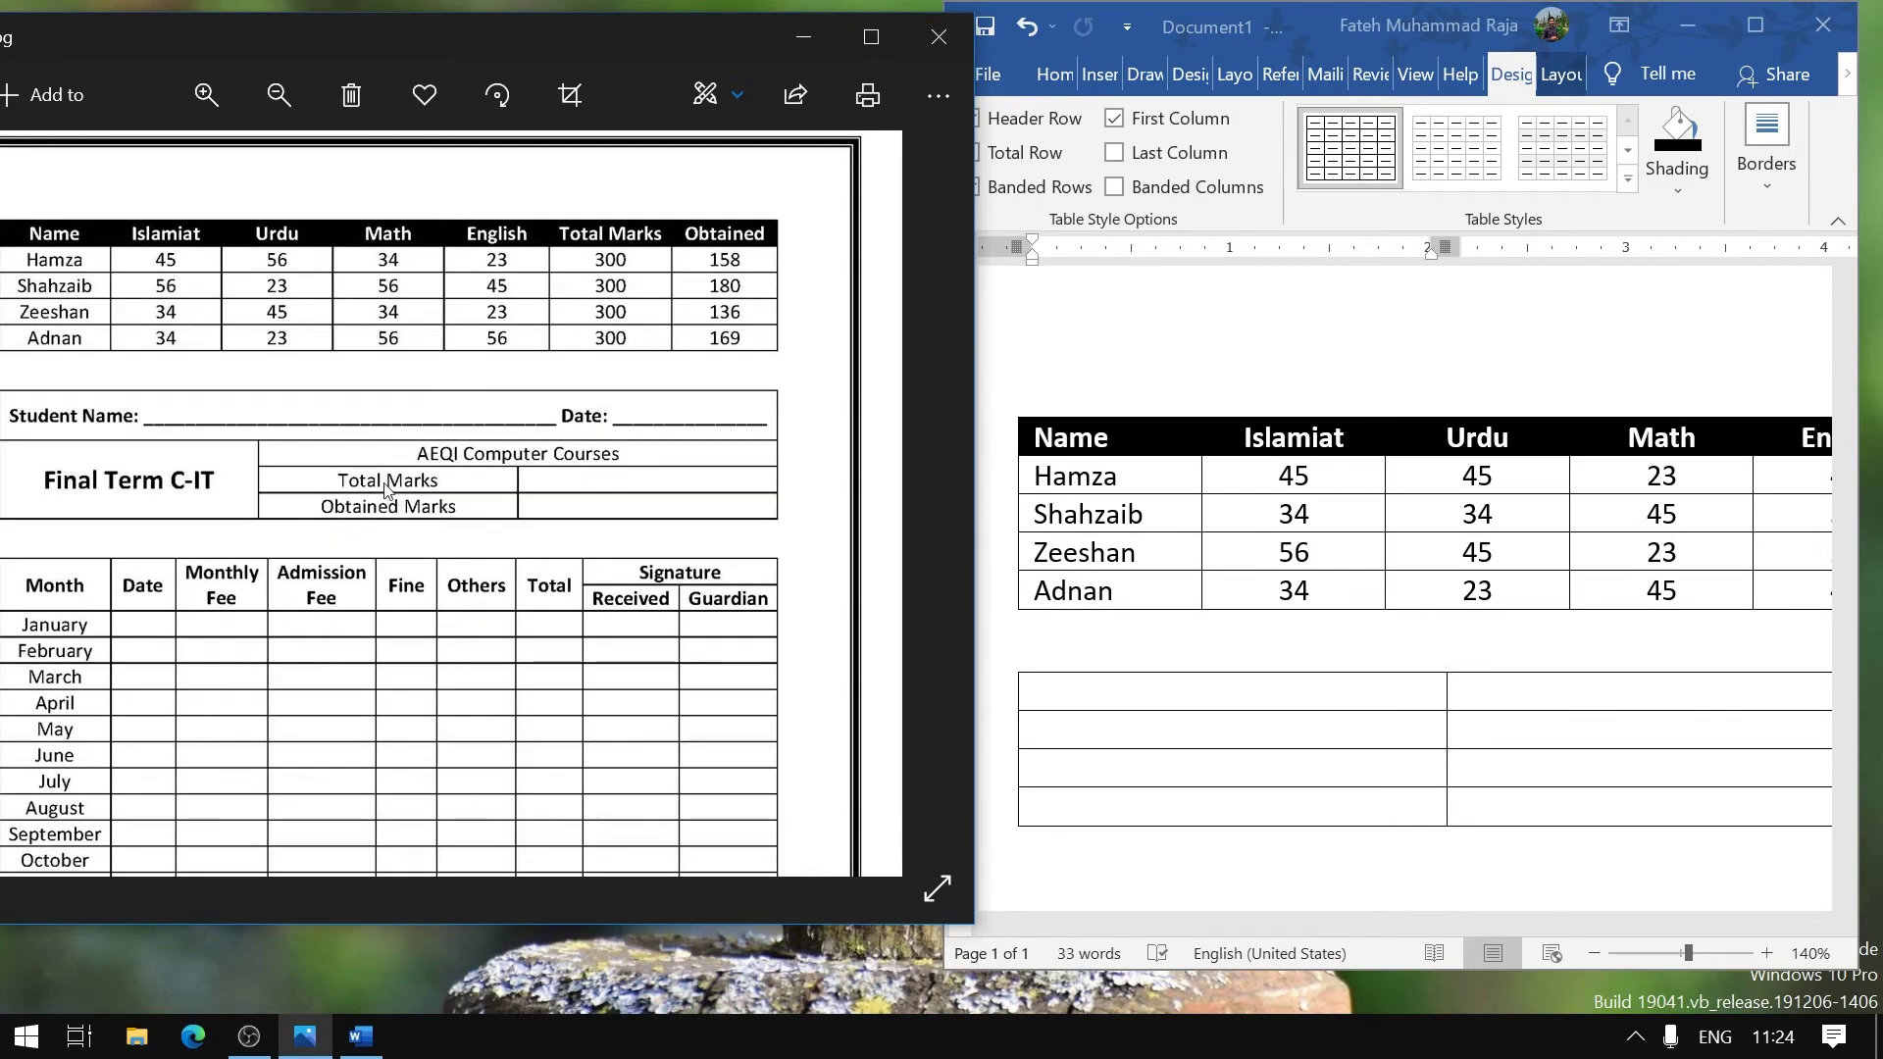
Extend both windows to full screen height and zoom the Word document out to 80%
{"action": "left_click", "coordinate": [1393, 689]}
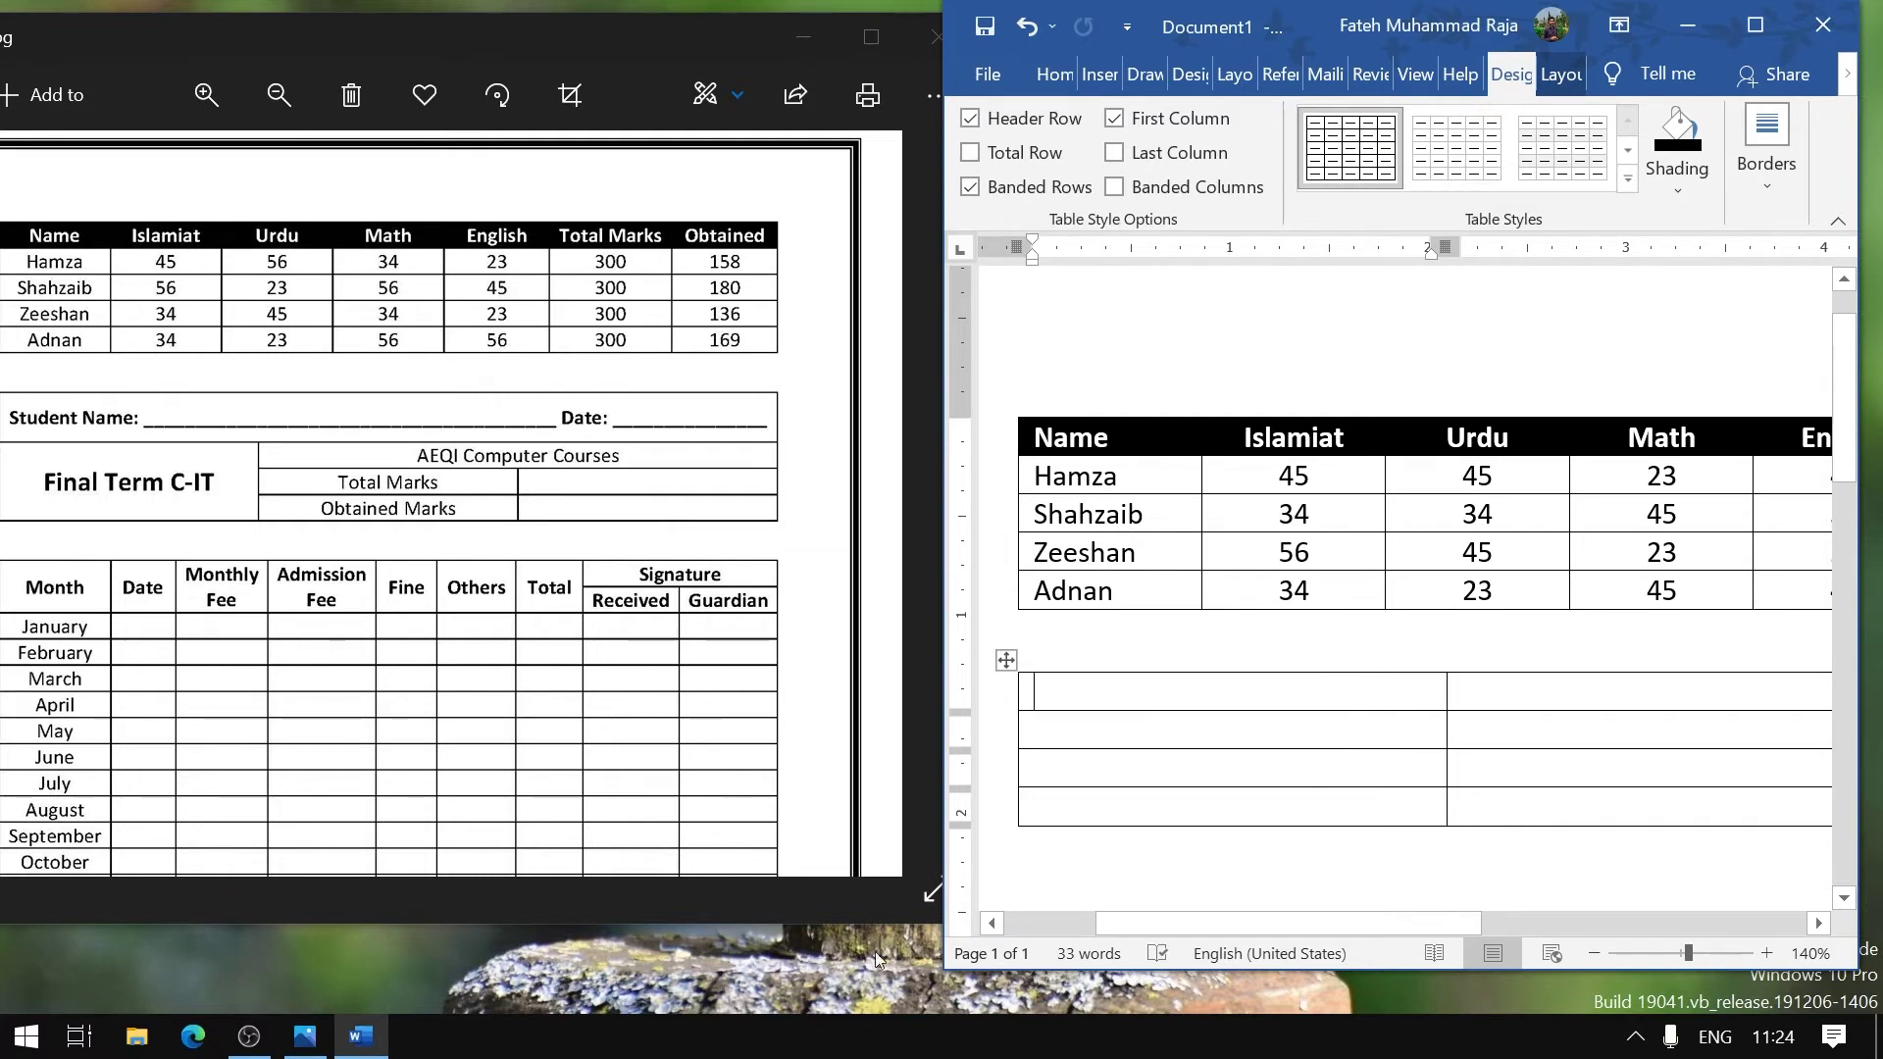
{"action": "double_click", "coordinate": [846, 927]}
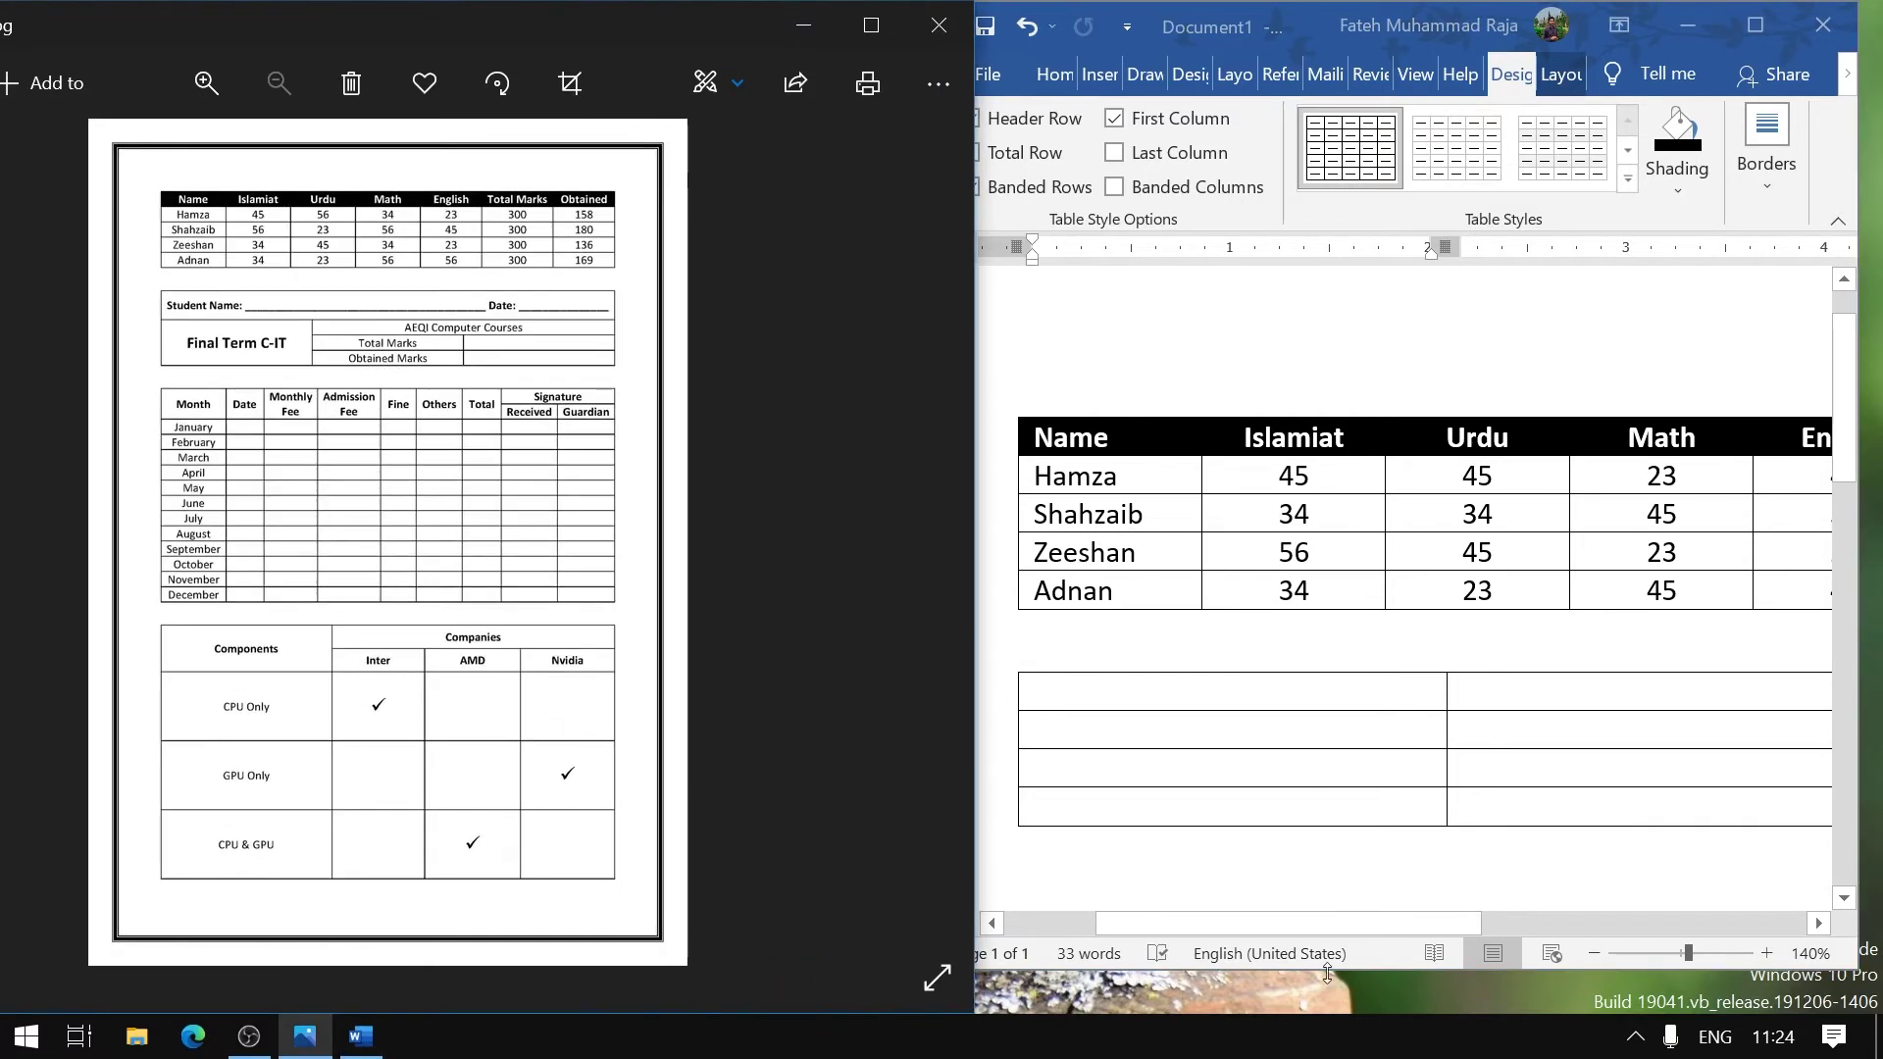
{"action": "double_click", "coordinate": [1328, 971]}
{"action": "left_click", "coordinate": [1329, 796]}
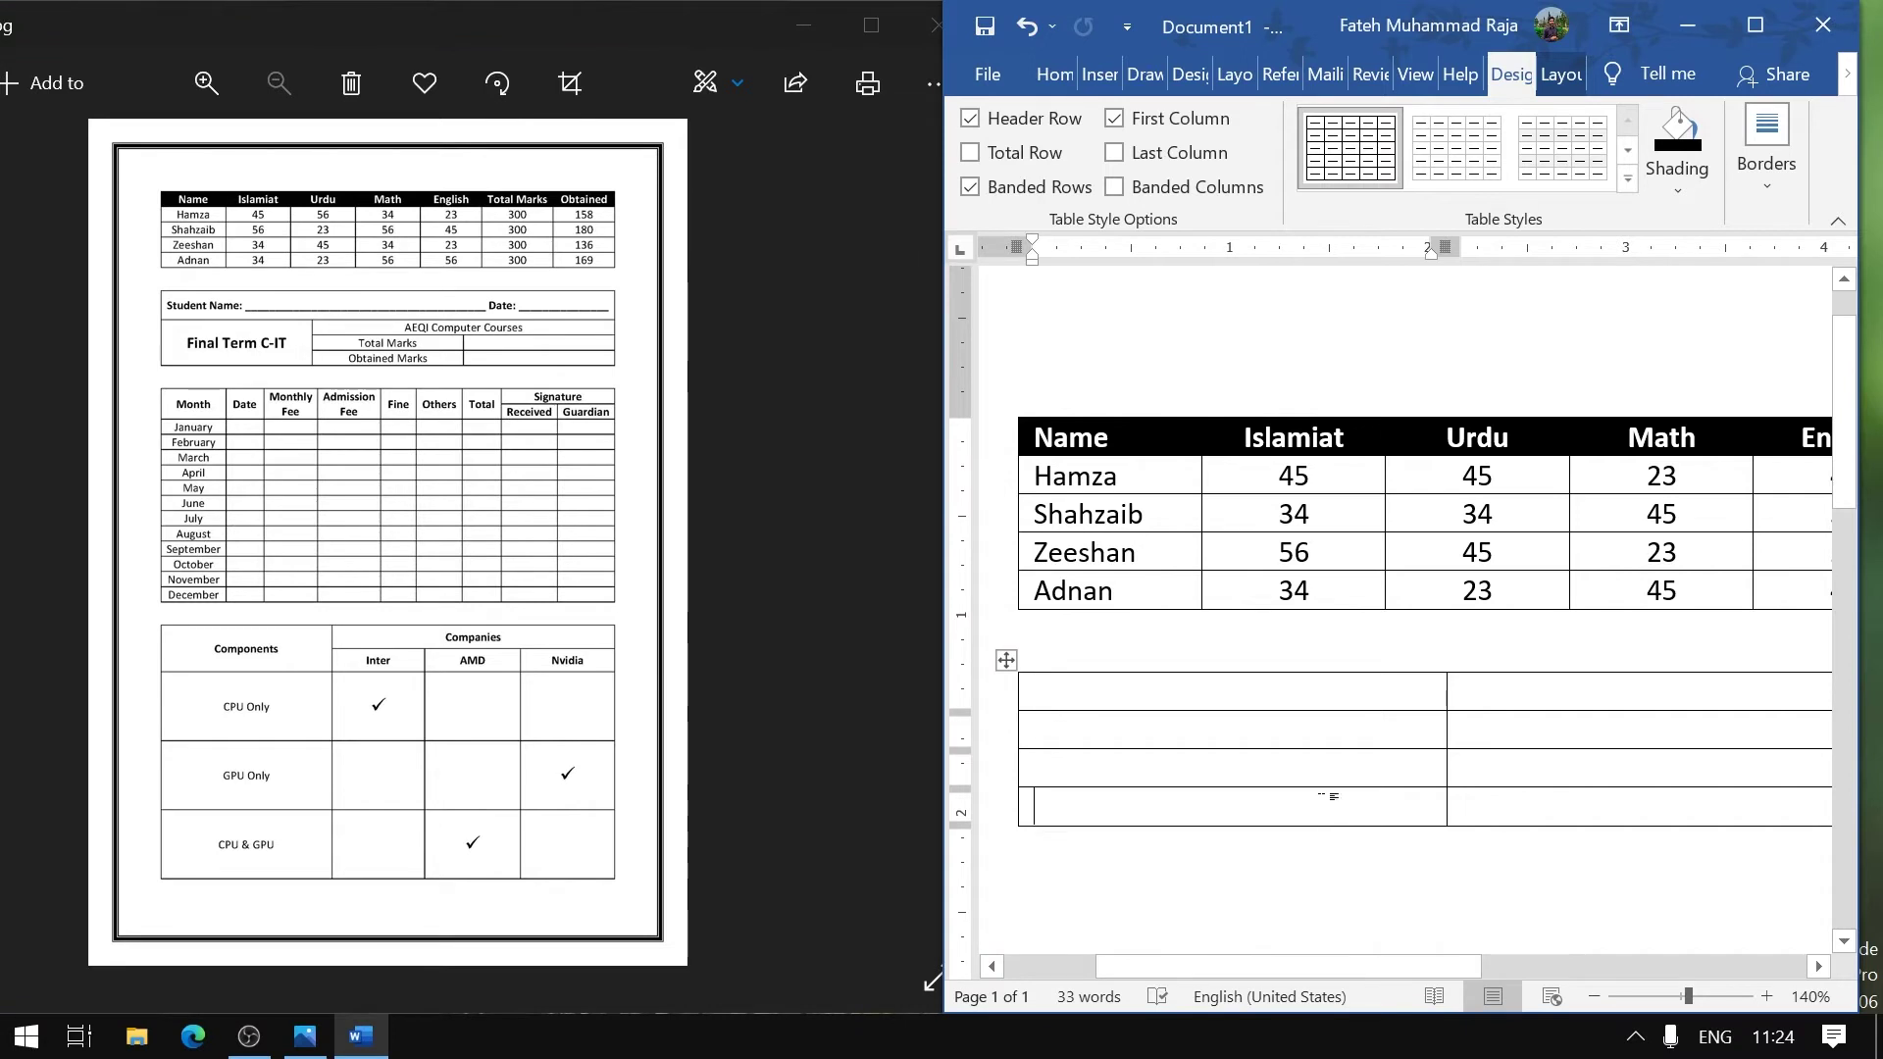
{"action": "scroll", "coordinate": [1329, 797], "scroll_direction": "down", "scroll_amount": 3}
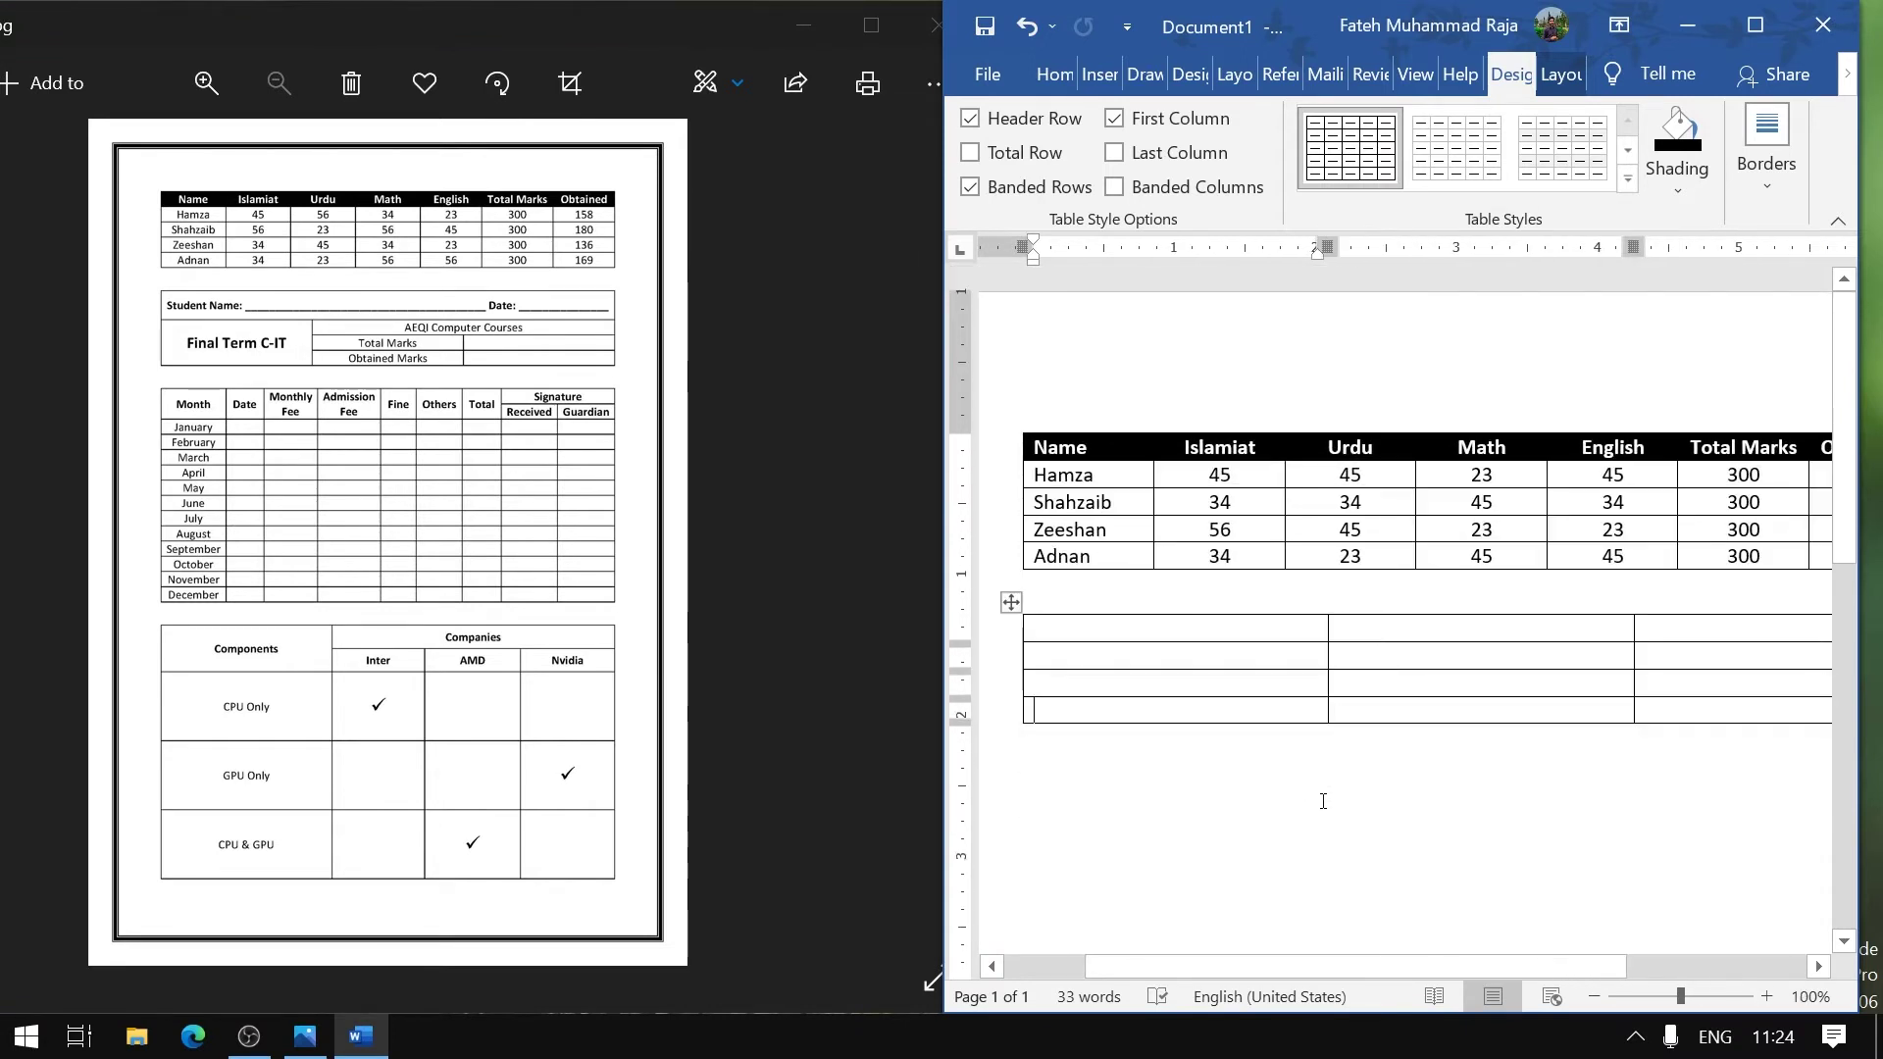
{"action": "scroll", "coordinate": [1323, 802], "scroll_direction": "down", "scroll_amount": 1}
{"action": "mouse_move", "coordinate": [1395, 968]}
{"action": "left_mouse_down"}
{"action": "mouse_move", "coordinate": [1471, 971]}
{"action": "mouse_move", "coordinate": [1415, 971]}
{"action": "left_mouse_up"}
{"action": "scroll", "coordinate": [1442, 749], "scroll_direction": "down", "scroll_amount": 1}
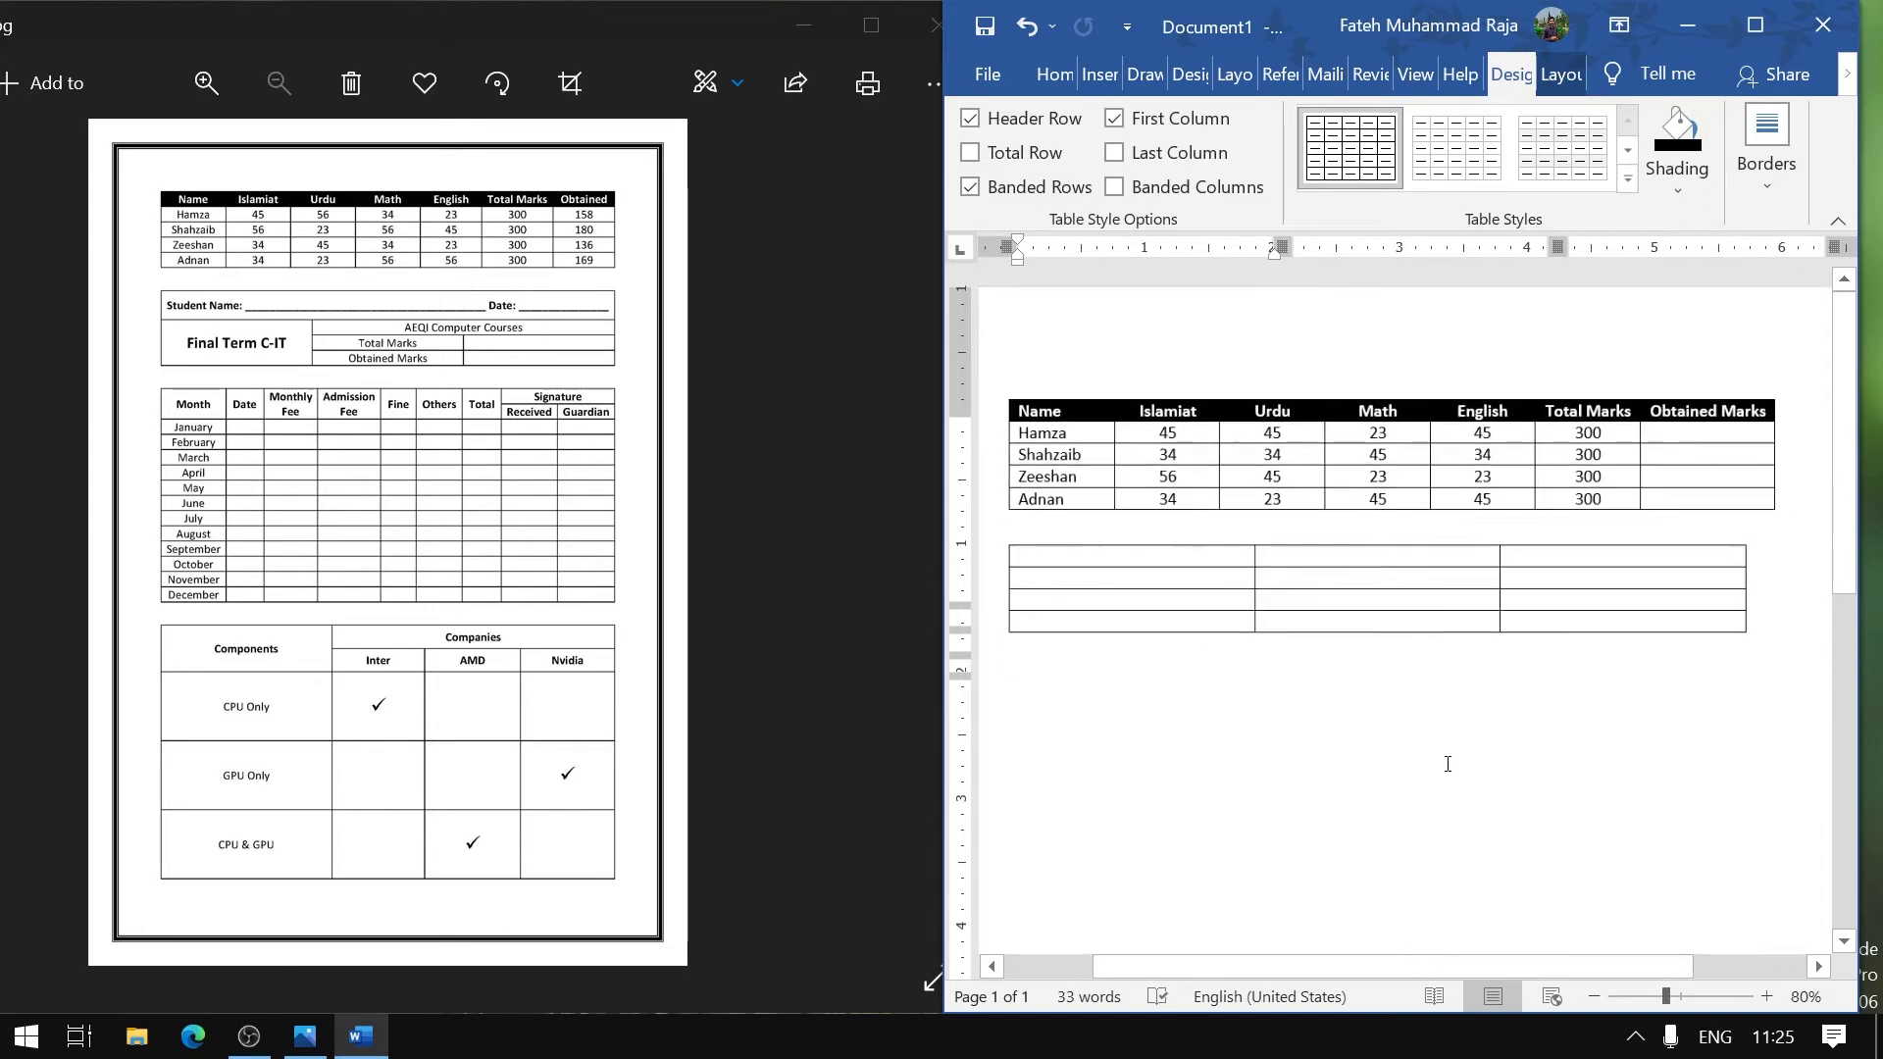
Zoom in on the Final Term C-IT table in Word EX-03.jpg and examine its first row
{"action": "left_click", "coordinate": [453, 577]}
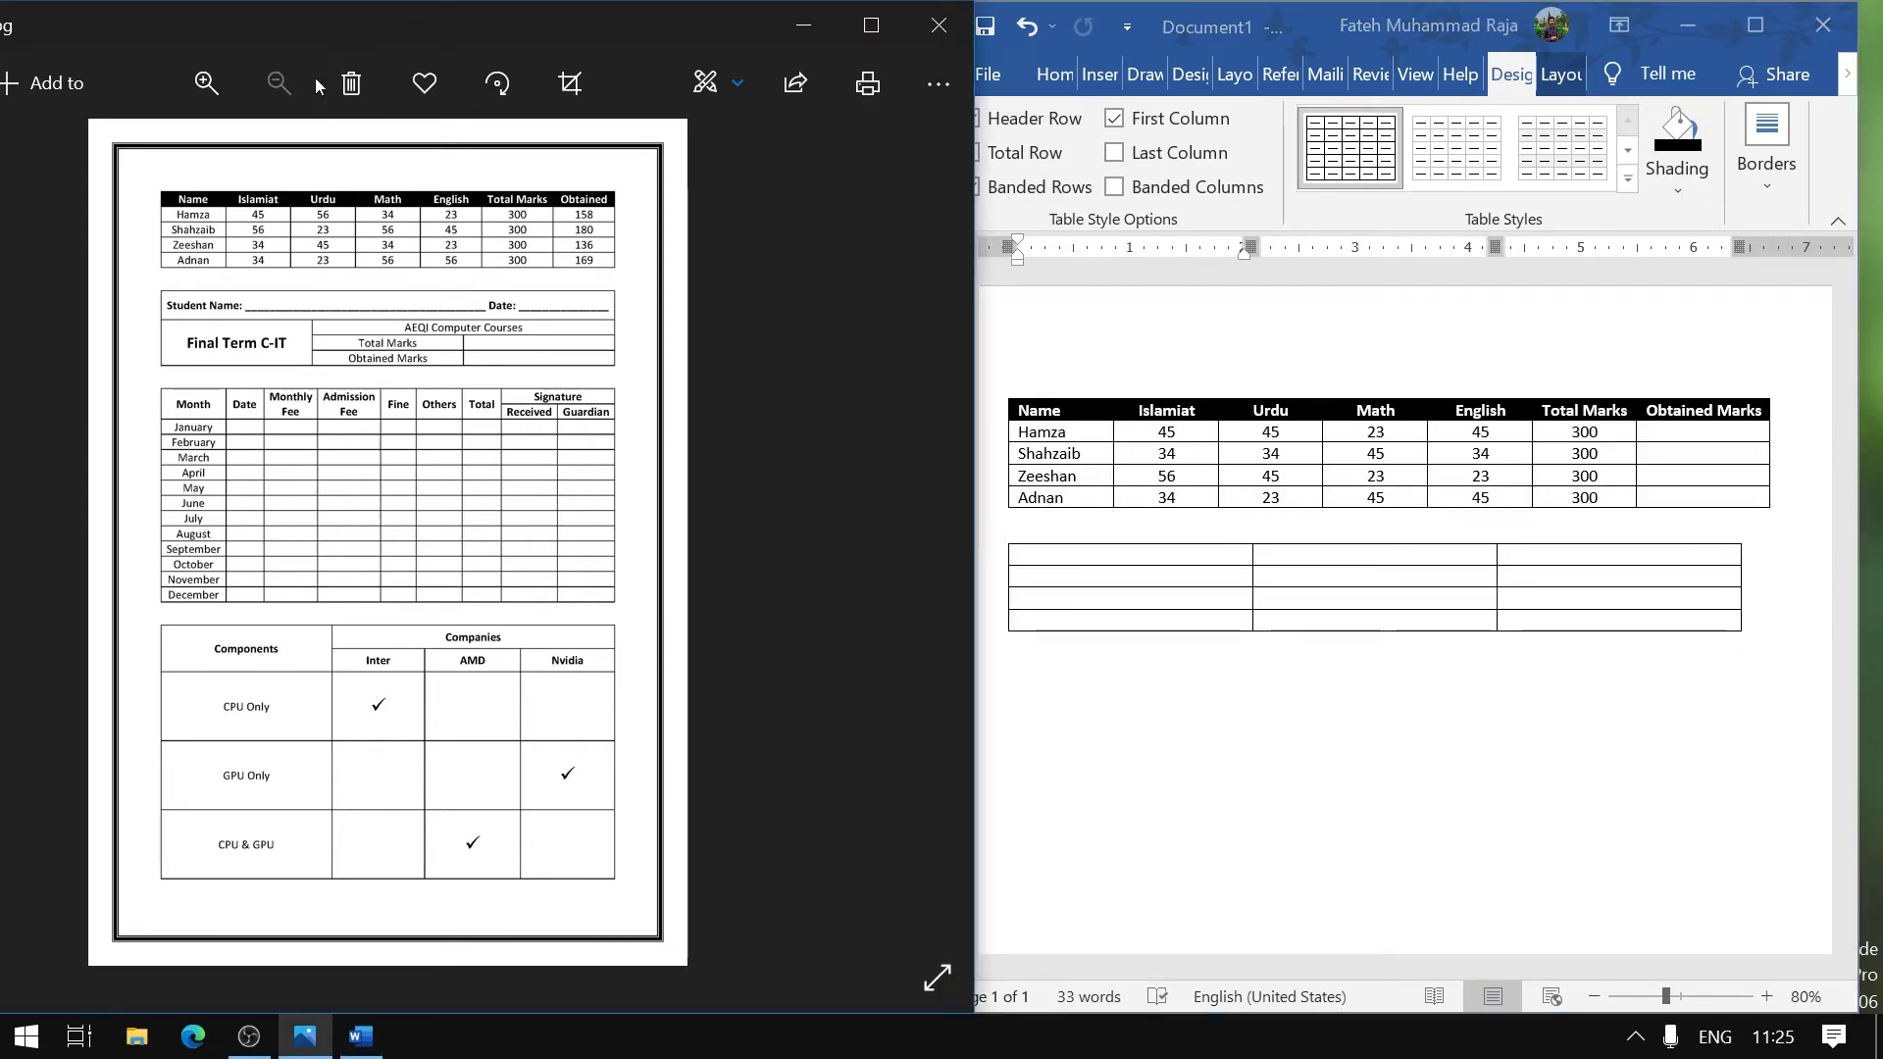
{"action": "scroll", "coordinate": [373, 221], "scroll_direction": "up", "scroll_amount": 3}
{"action": "scroll", "coordinate": [355, 359], "scroll_direction": "up", "scroll_amount": 2}
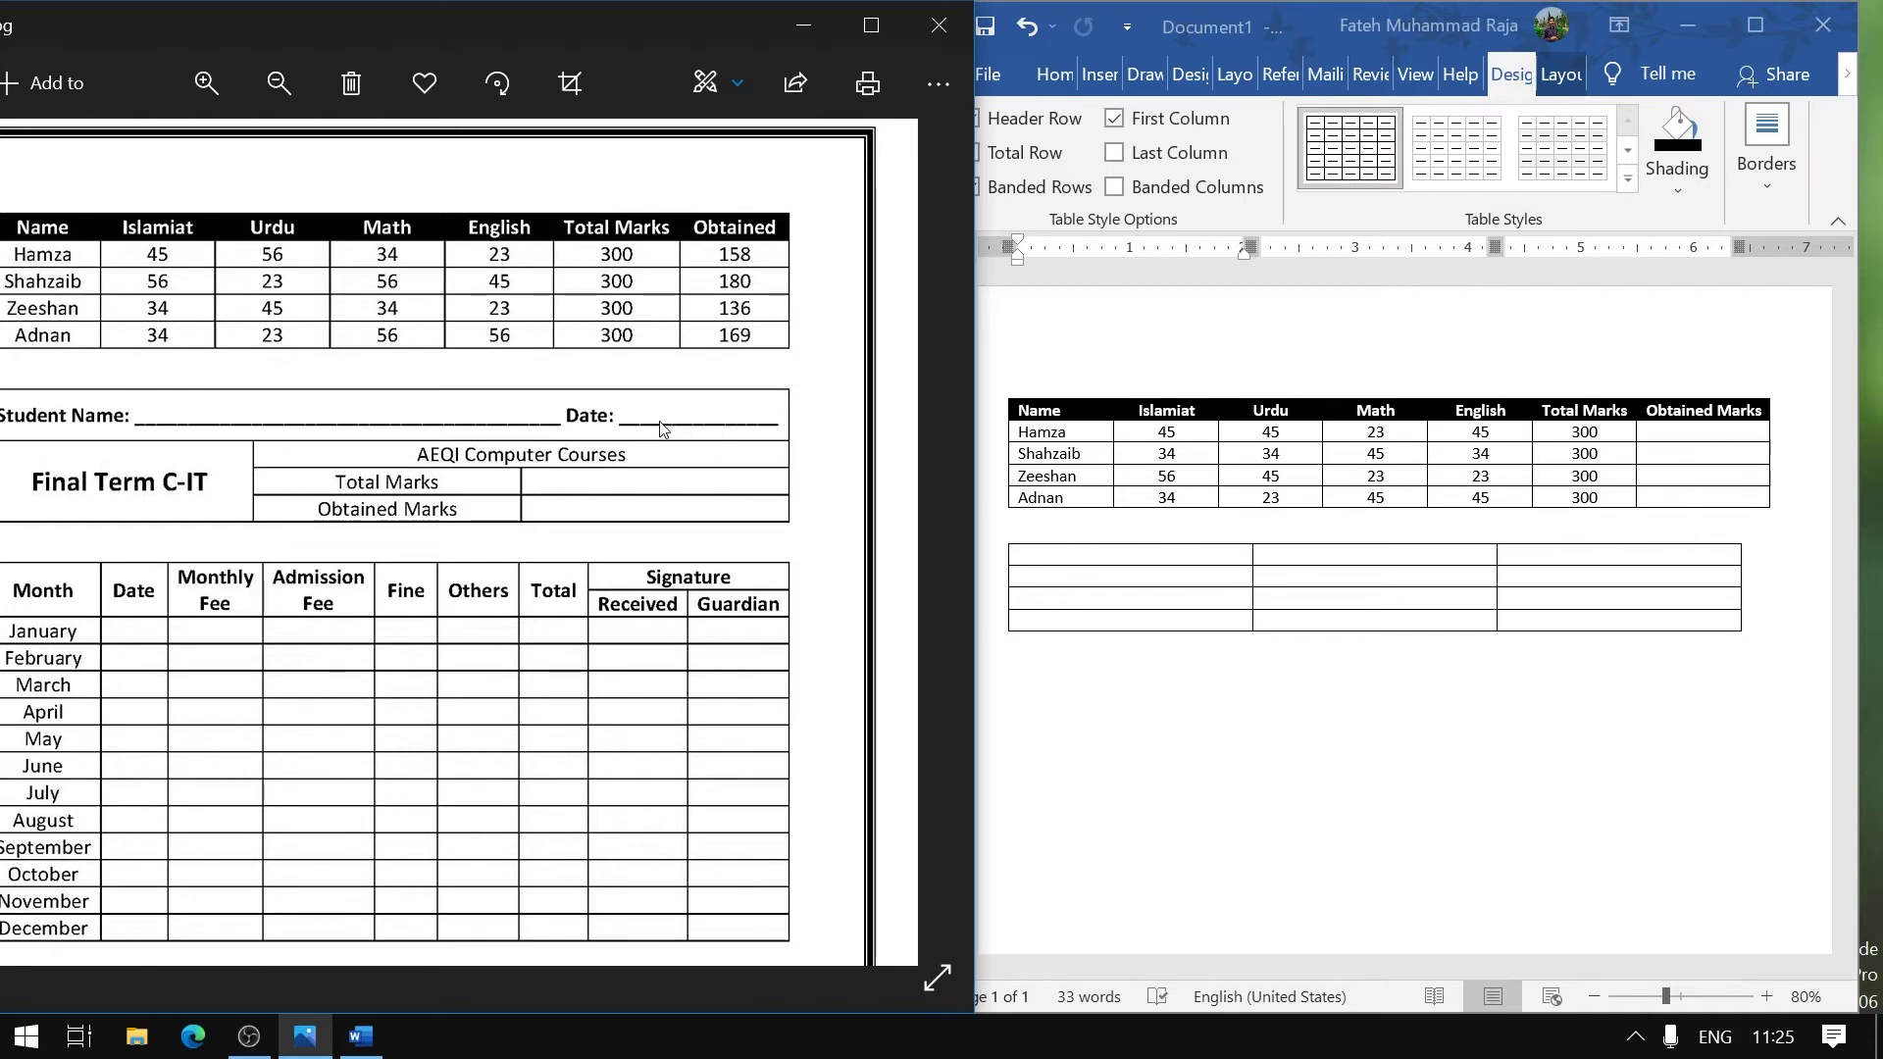
Maximize Word and merge the three cells in the first row of the new table into one
{"action": "left_click", "coordinate": [1539, 555]}
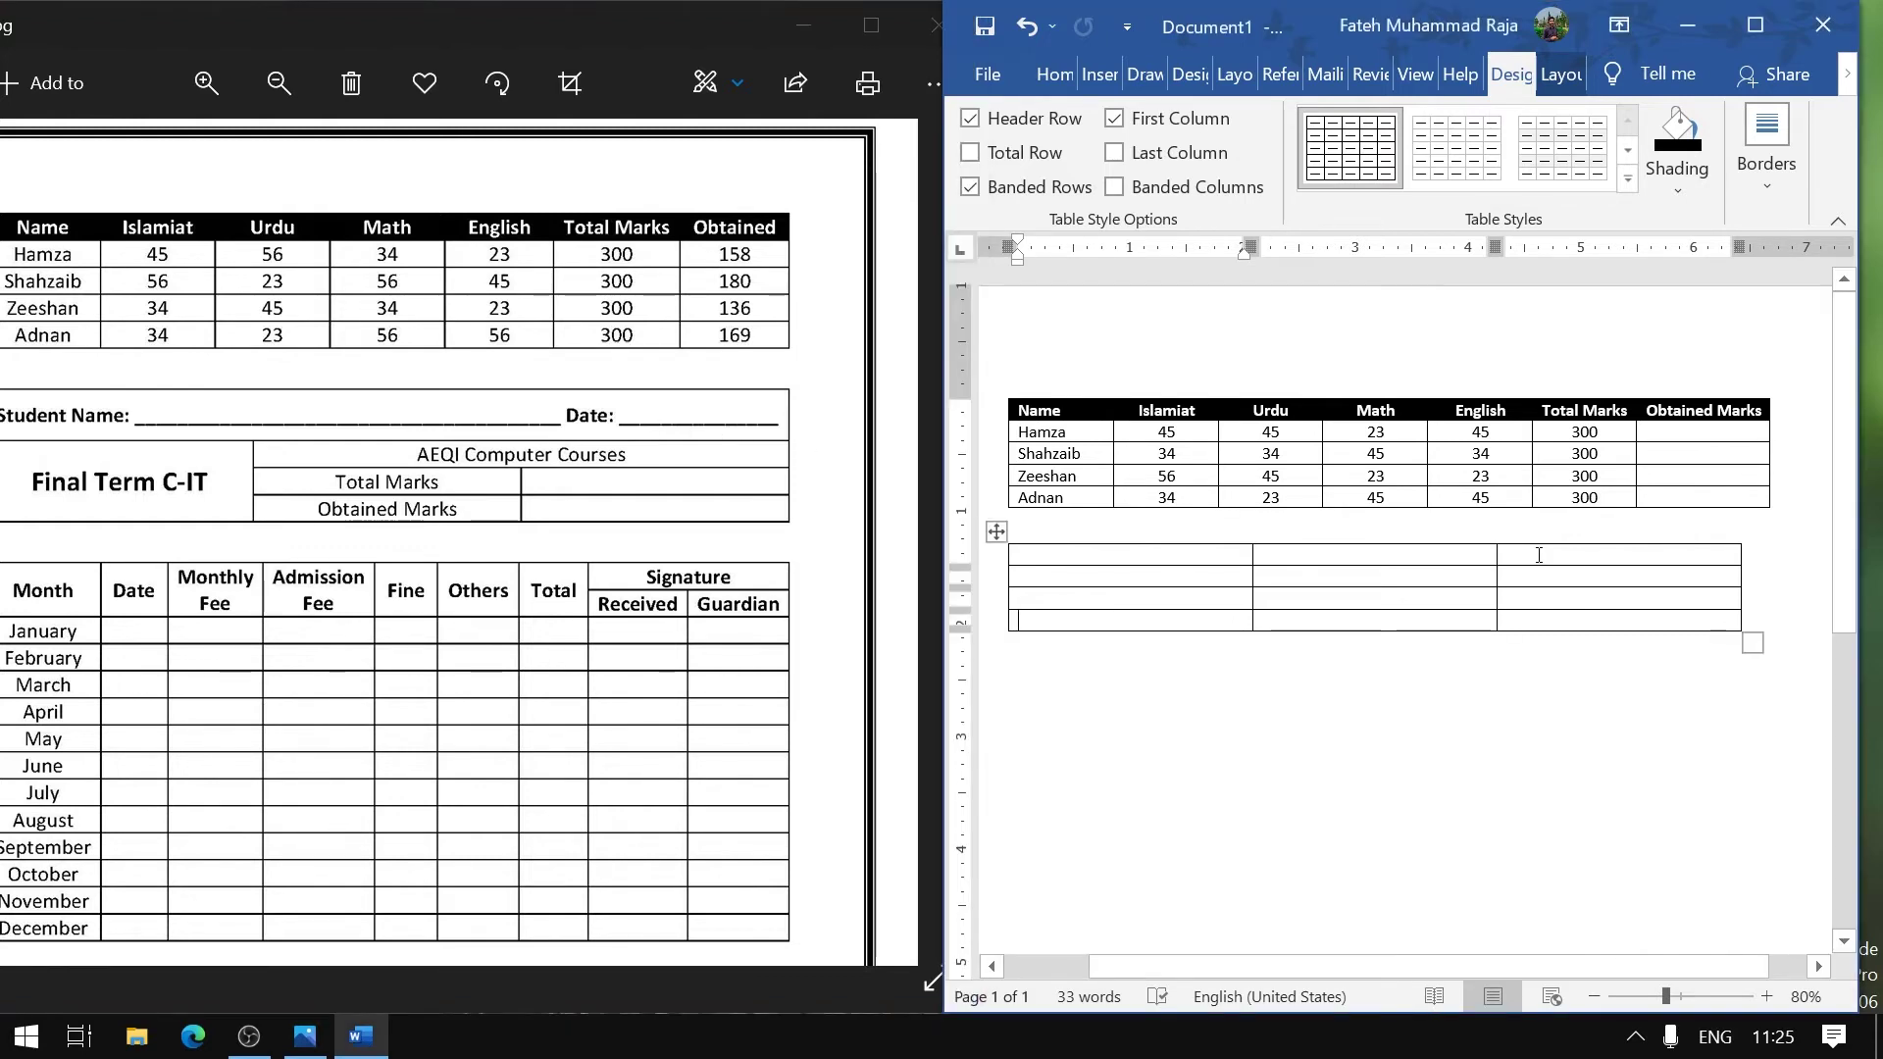
{"action": "left_click_drag", "start_coordinate": [1539, 555], "coordinate": [1194, 541]}
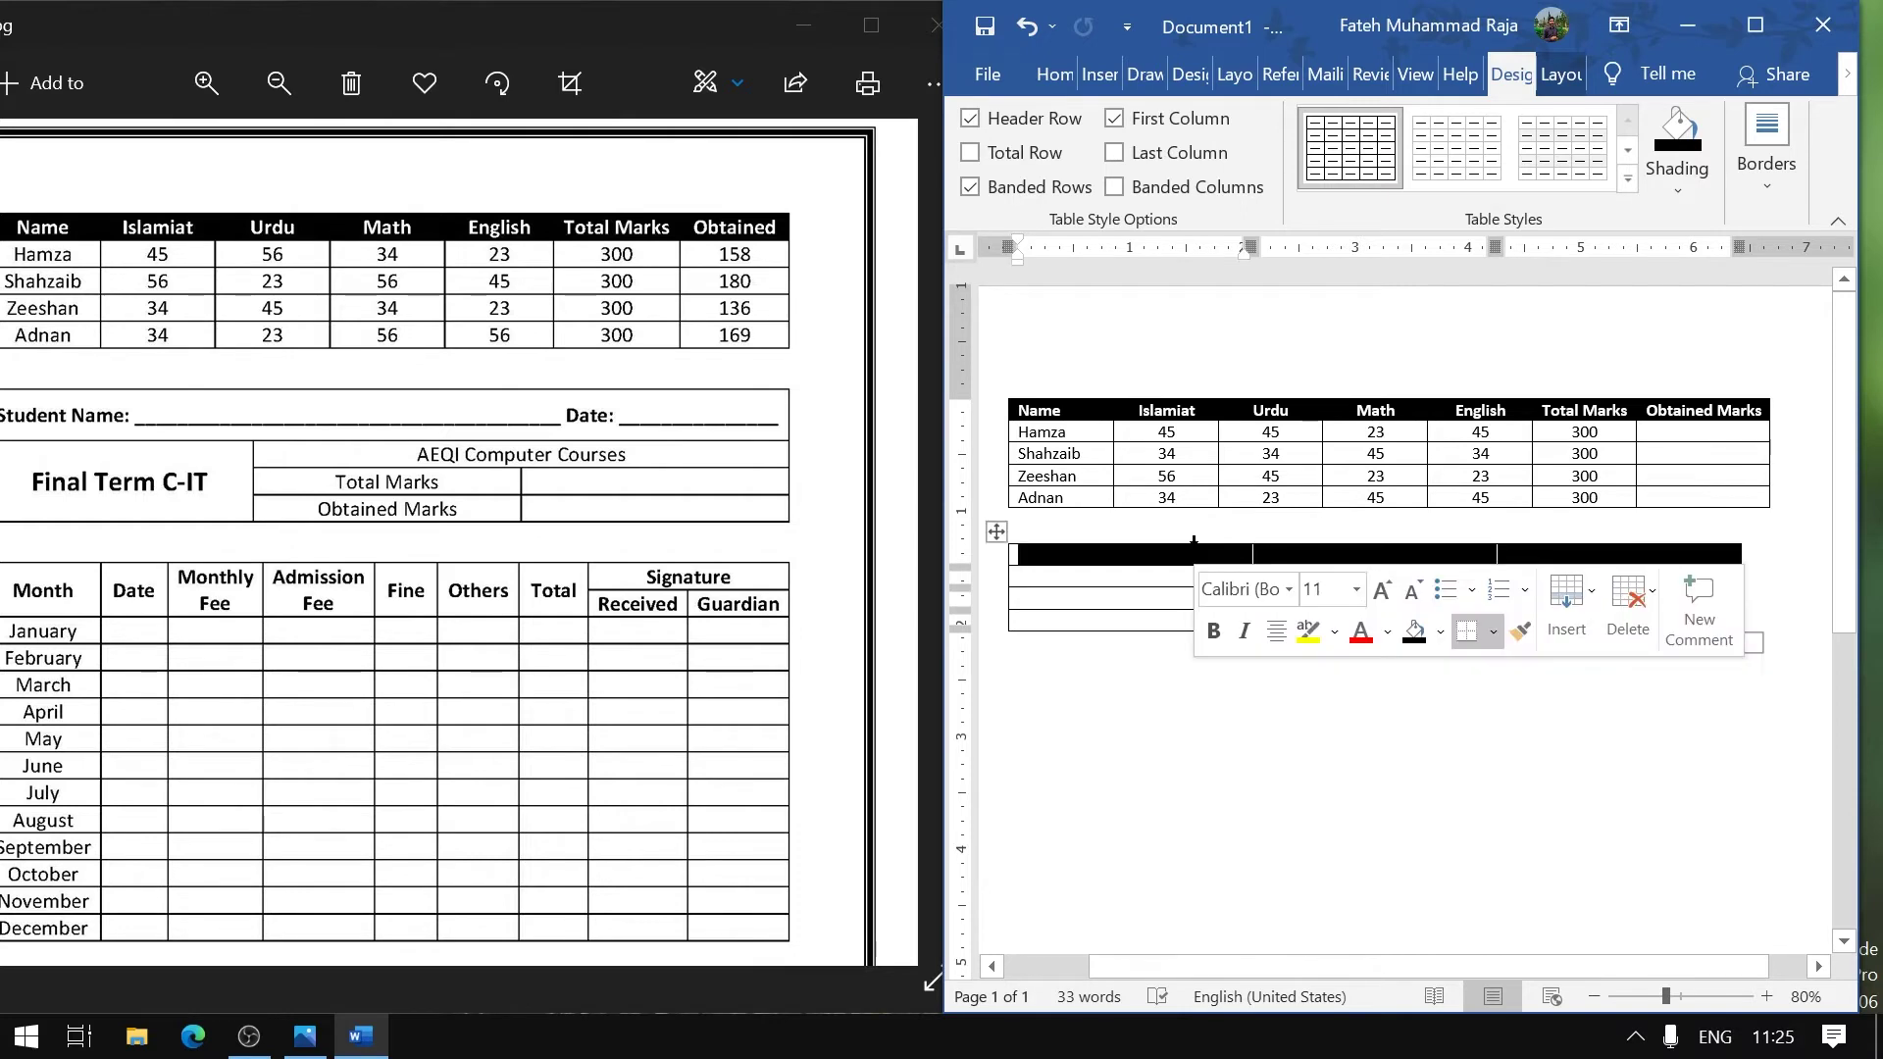
{"action": "left_click", "coordinate": [1561, 76]}
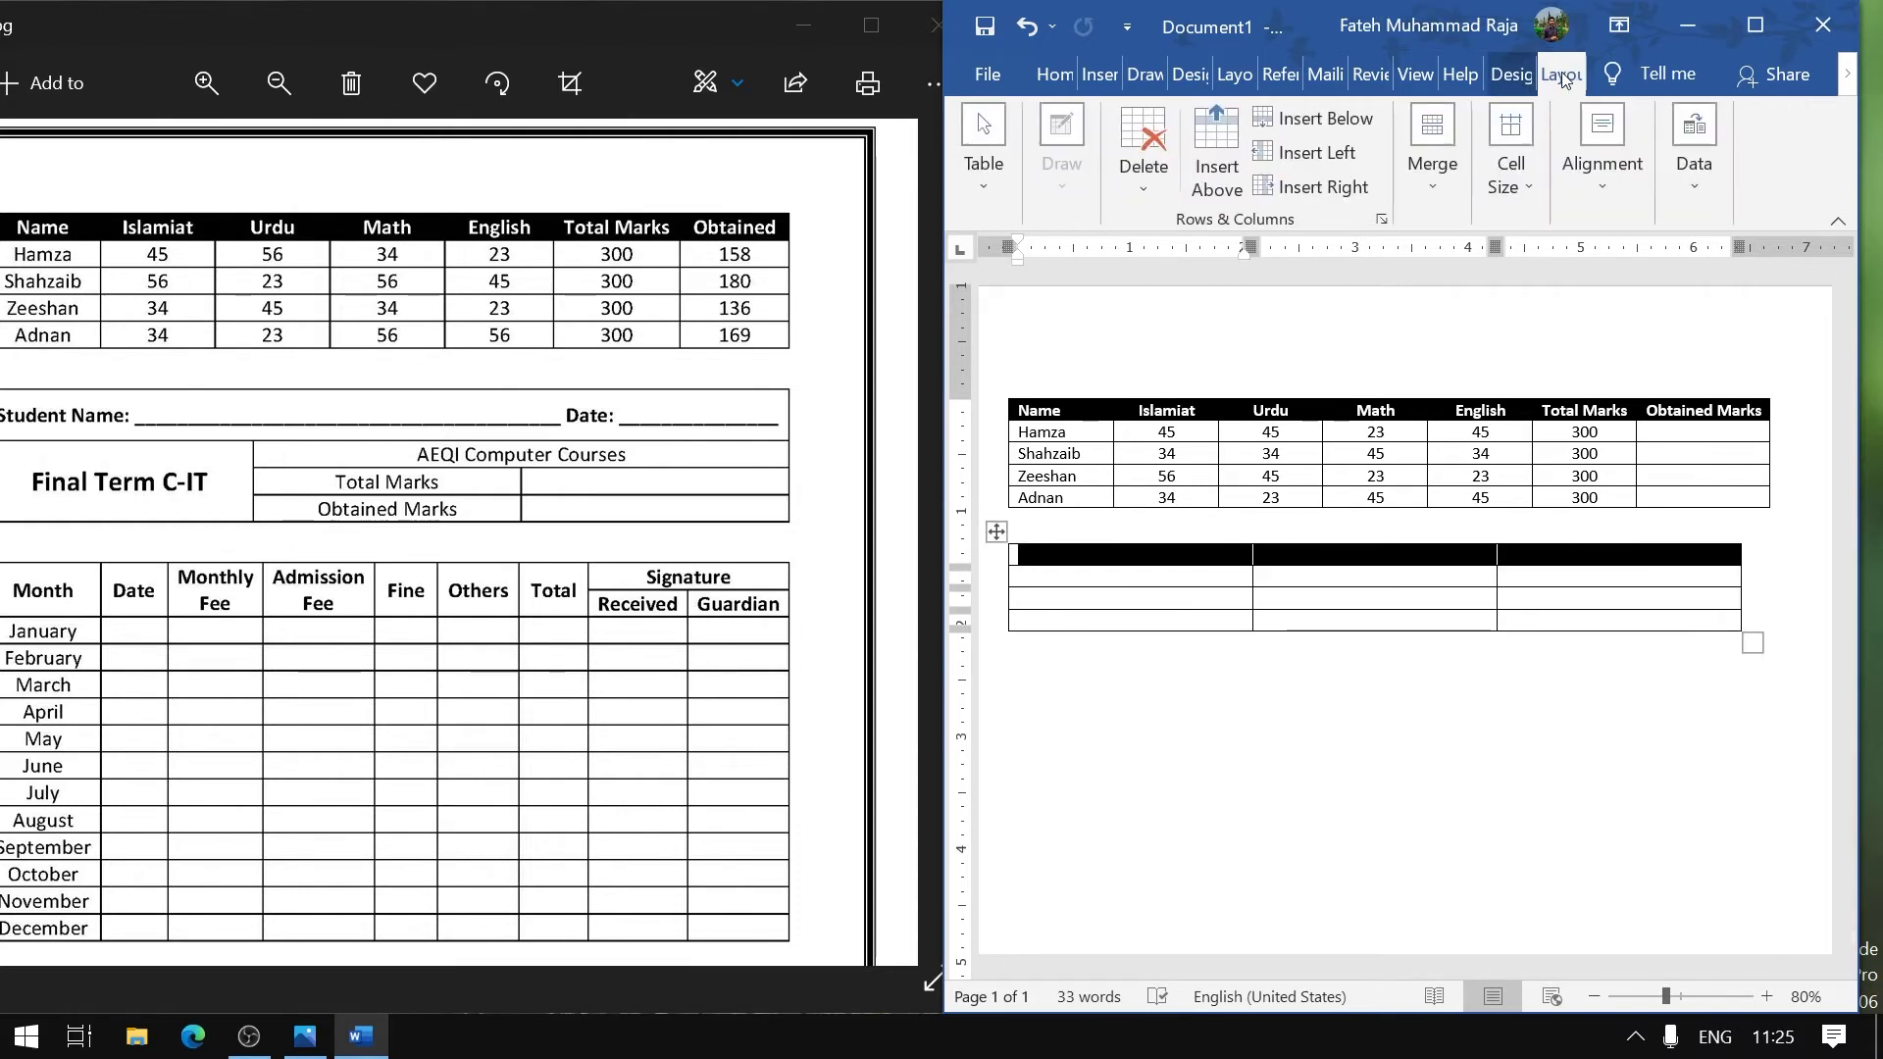
{"action": "left_click", "coordinate": [1424, 203]}
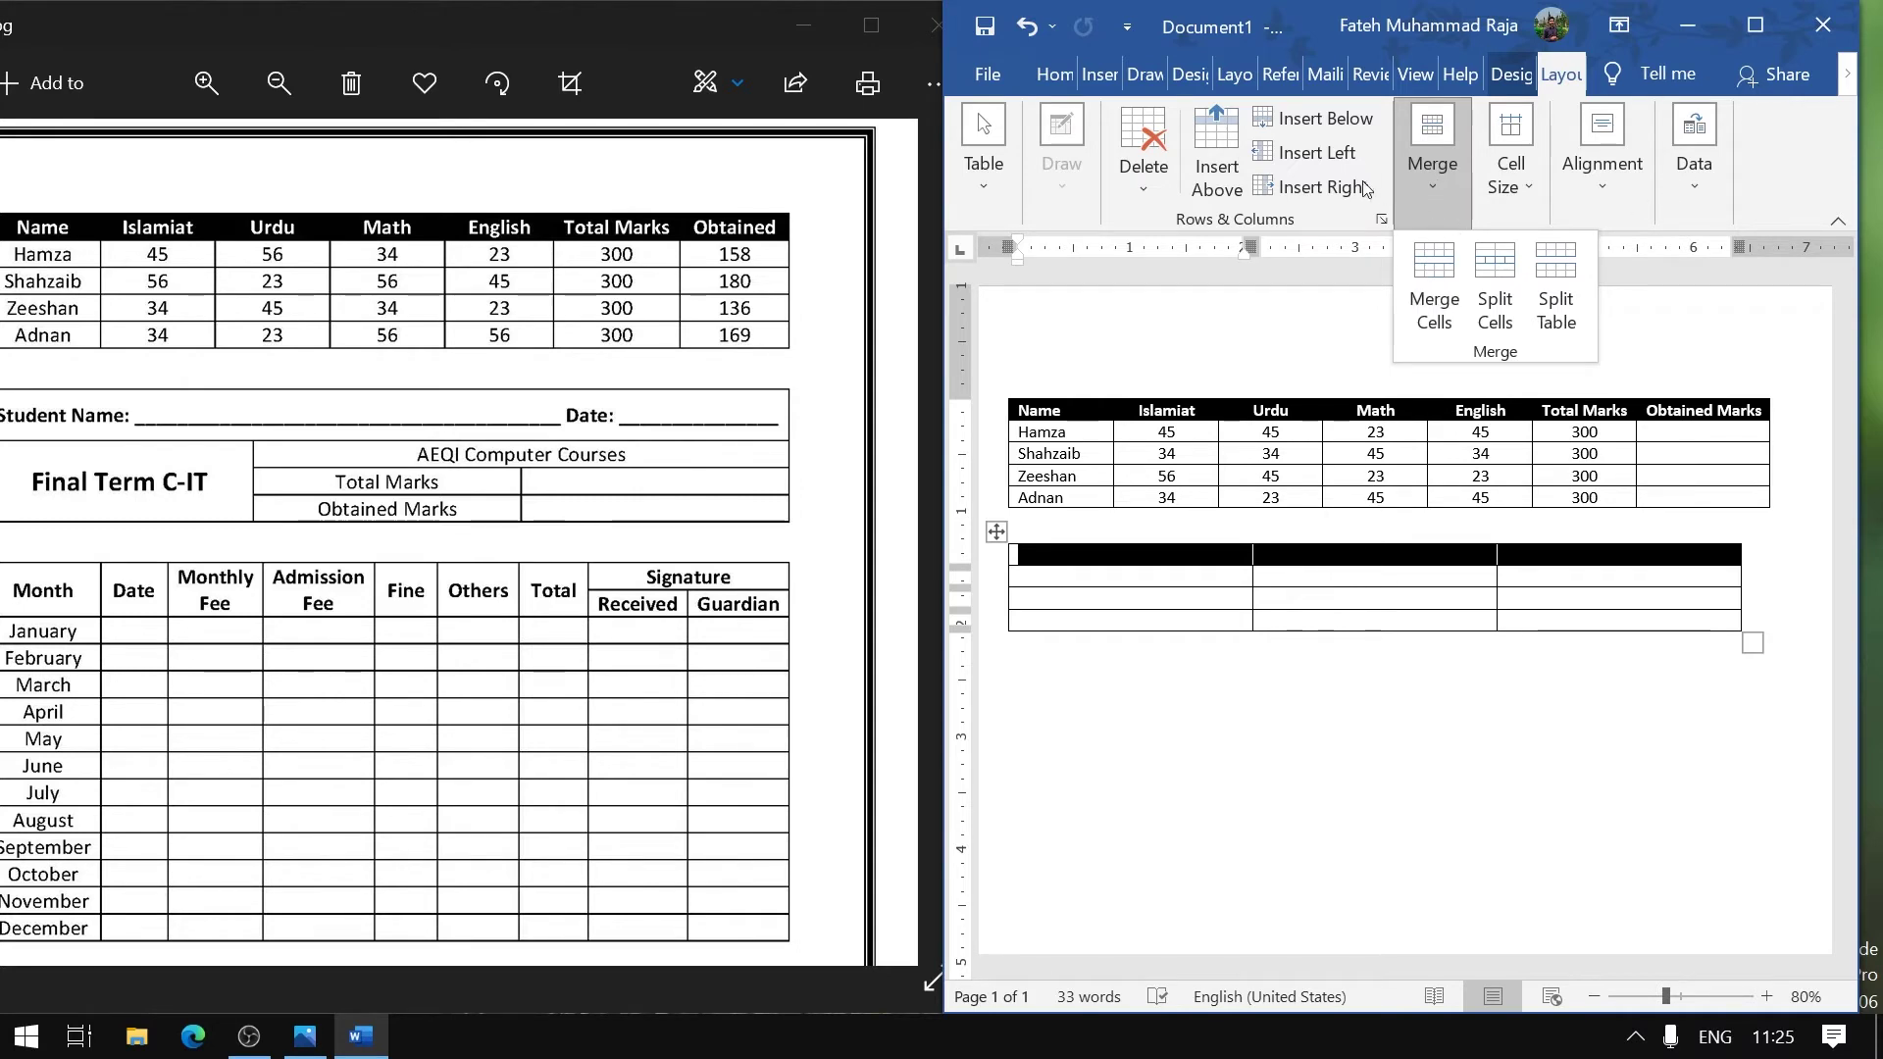
{"action": "left_click", "coordinate": [1755, 34]}
{"action": "left_click", "coordinate": [1119, 547]}
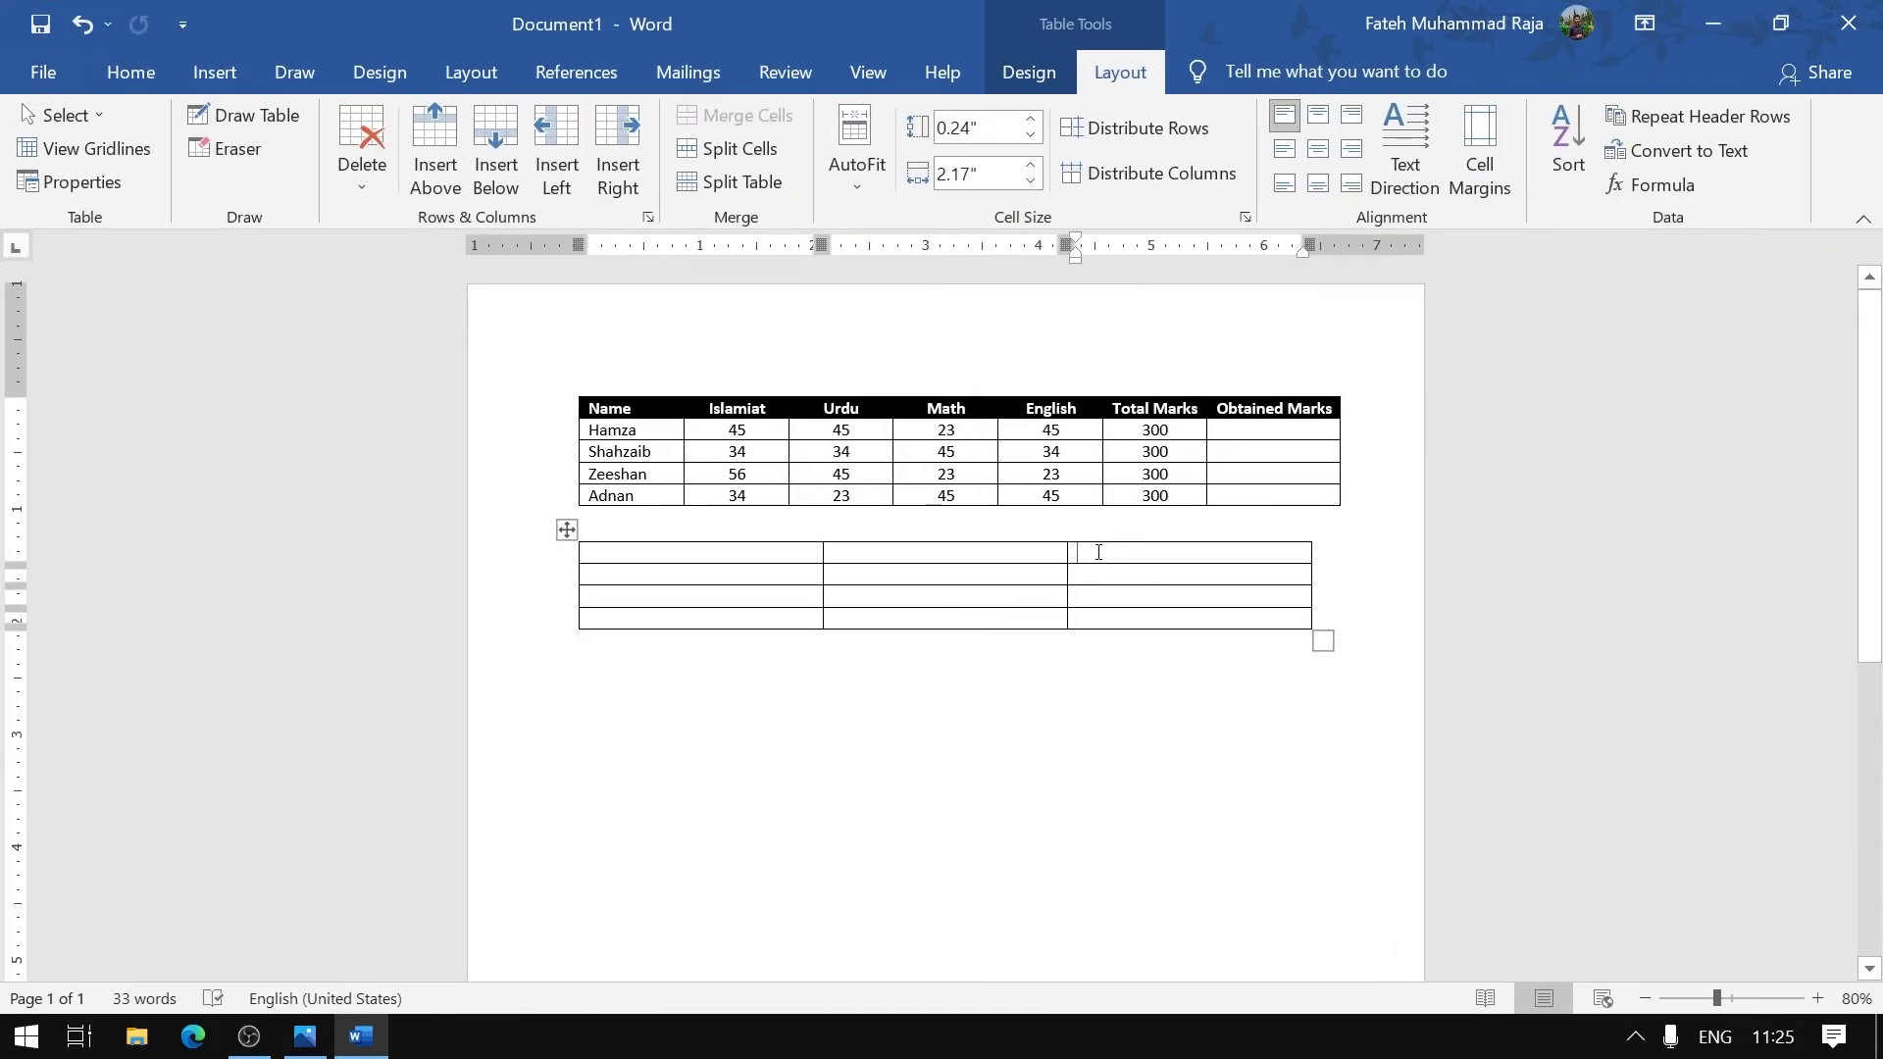
{"action": "left_click_drag", "start_coordinate": [1091, 552], "coordinate": [686, 553]}
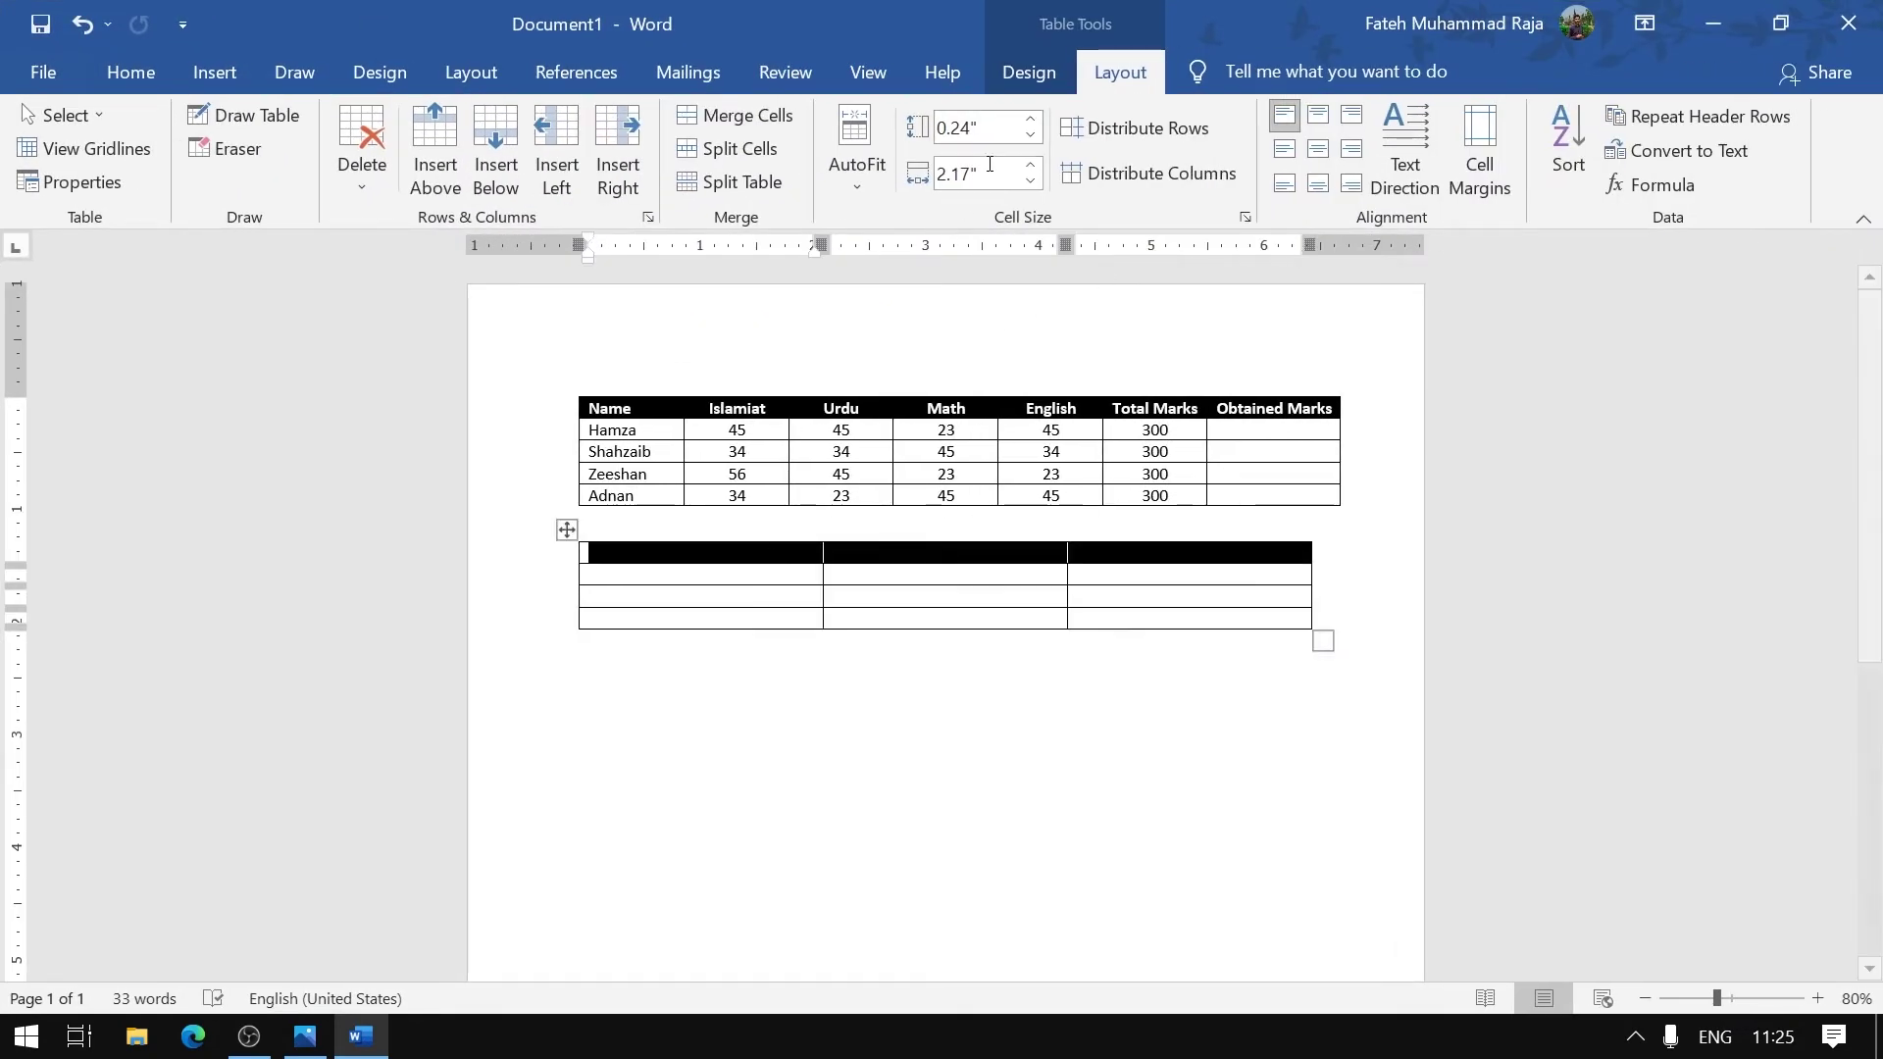
{"action": "left_click", "coordinate": [735, 116]}
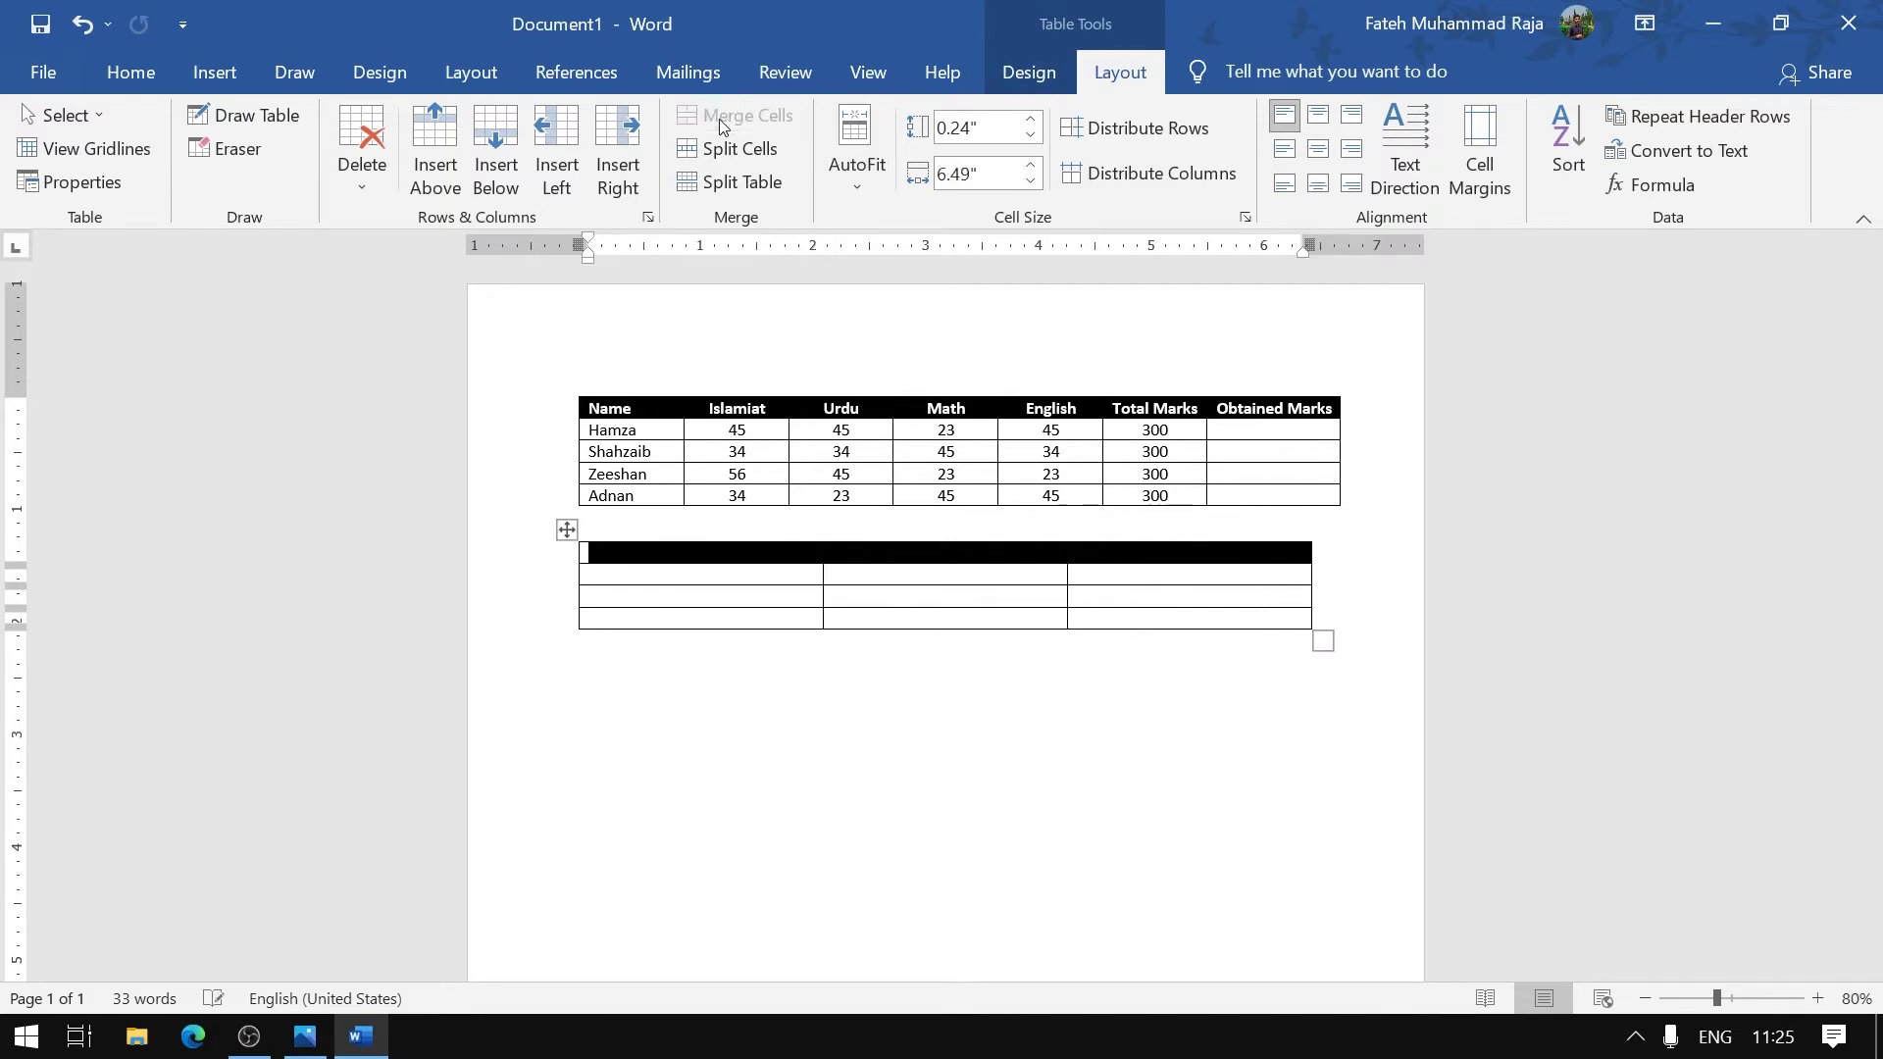
{"action": "left_click", "coordinate": [803, 561]}
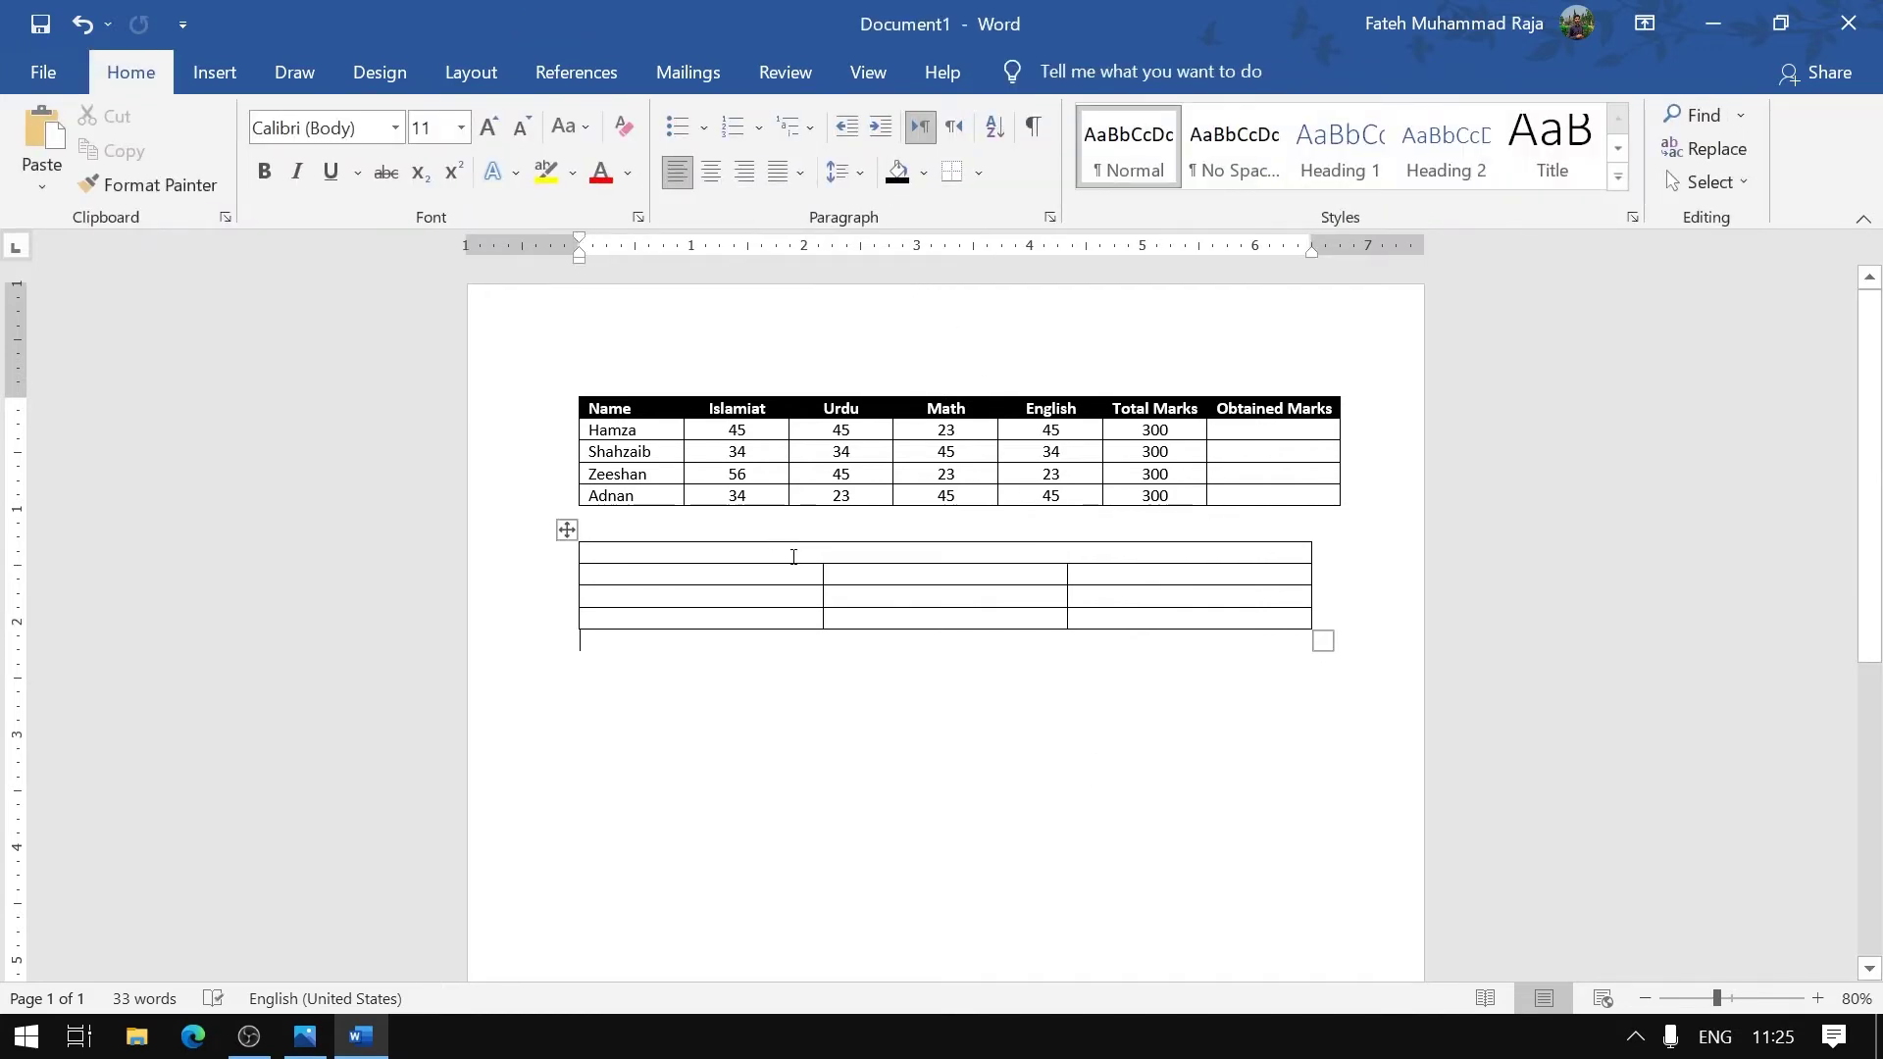
{"action": "left_click", "coordinate": [781, 553]}
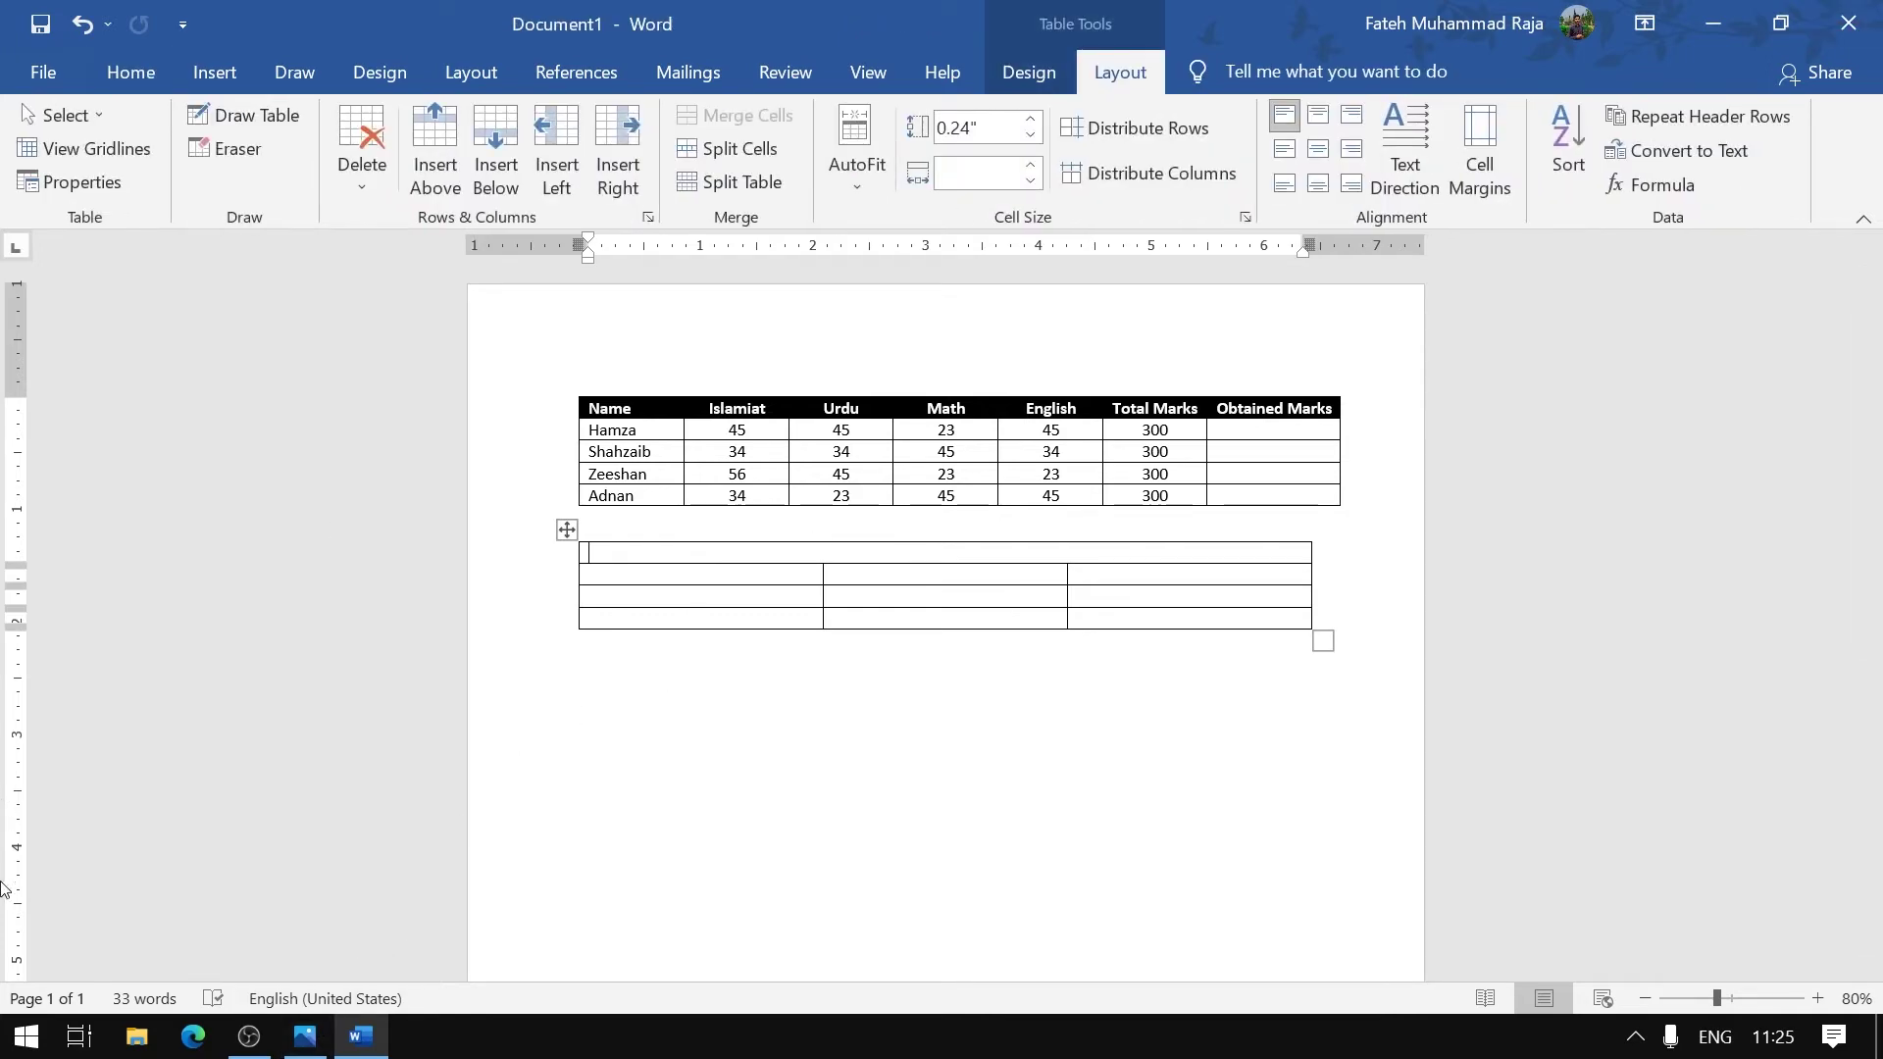
Switch to Photos, maximize Word EX-03.jpg to examine the Final Term C-IT cell layout, and return to Word
{"action": "left_click", "coordinate": [305, 1037]}
{"action": "left_click", "coordinate": [879, 30]}
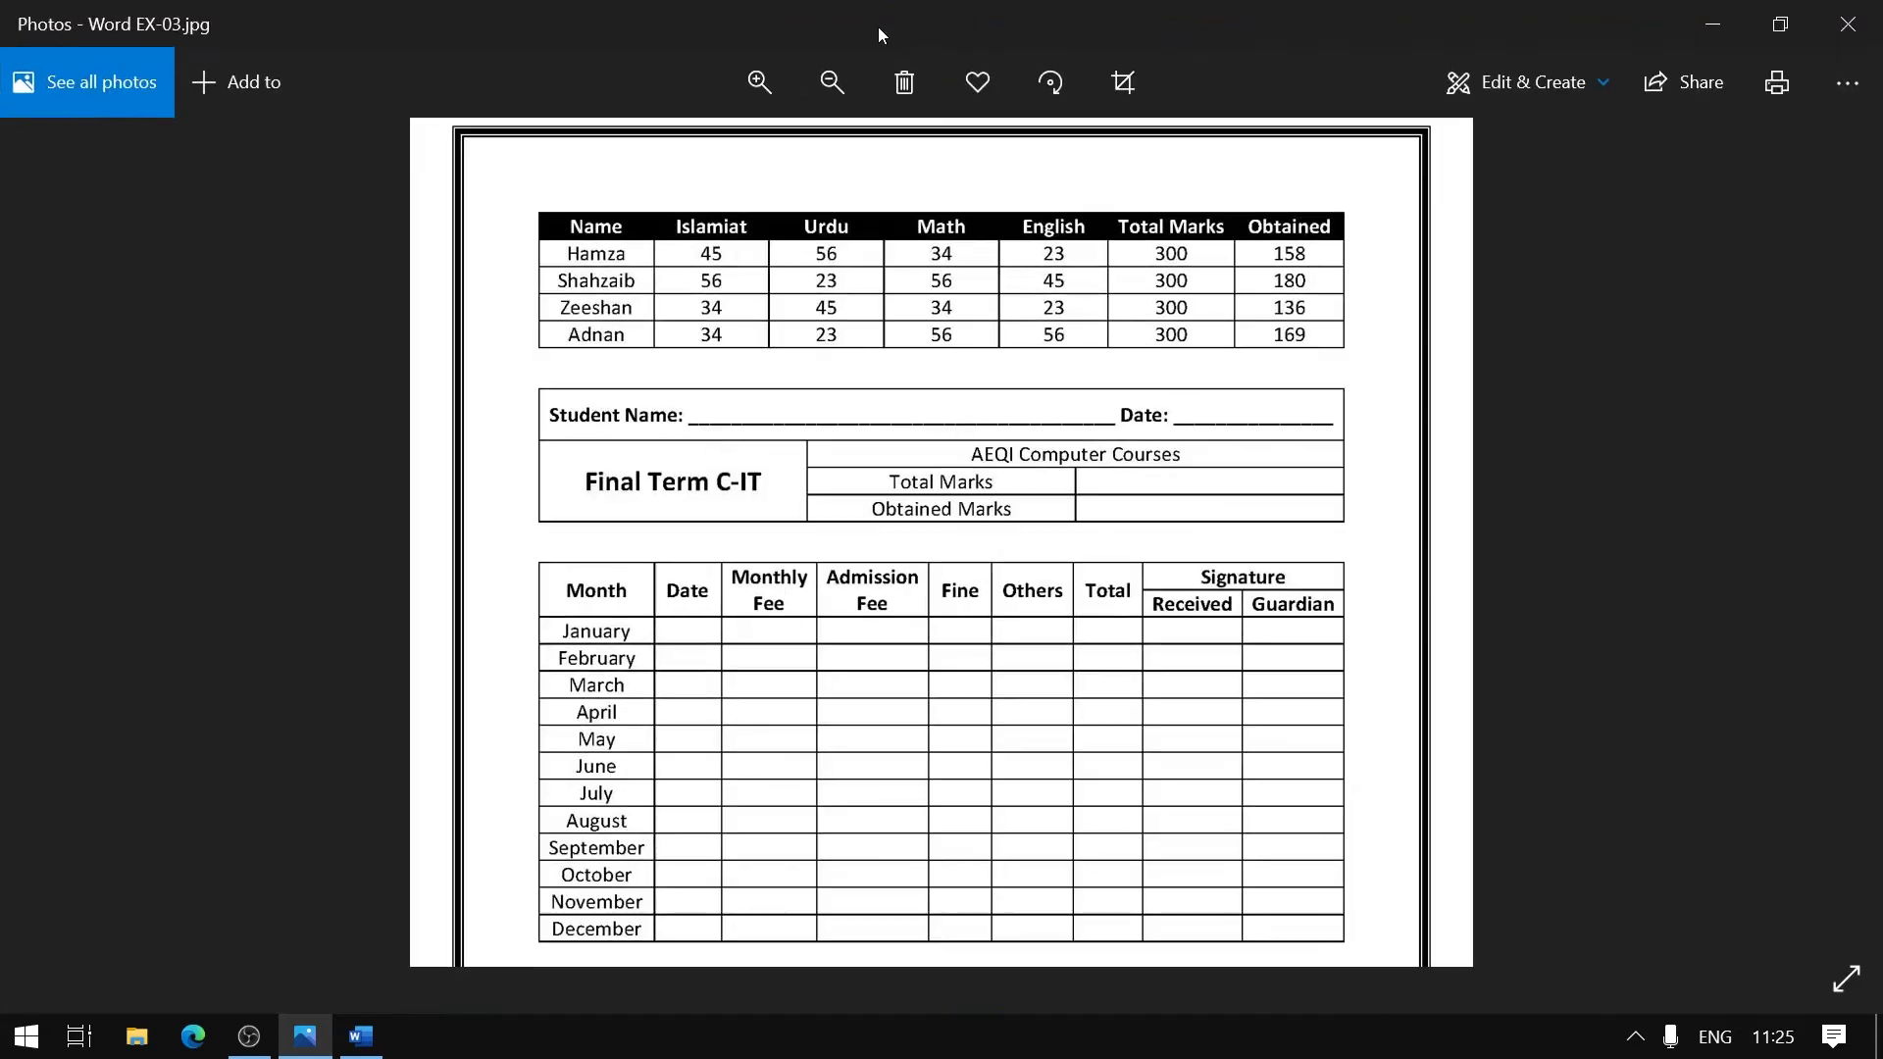
{"action": "scroll", "coordinate": [816, 441], "scroll_direction": "up", "scroll_amount": 1}
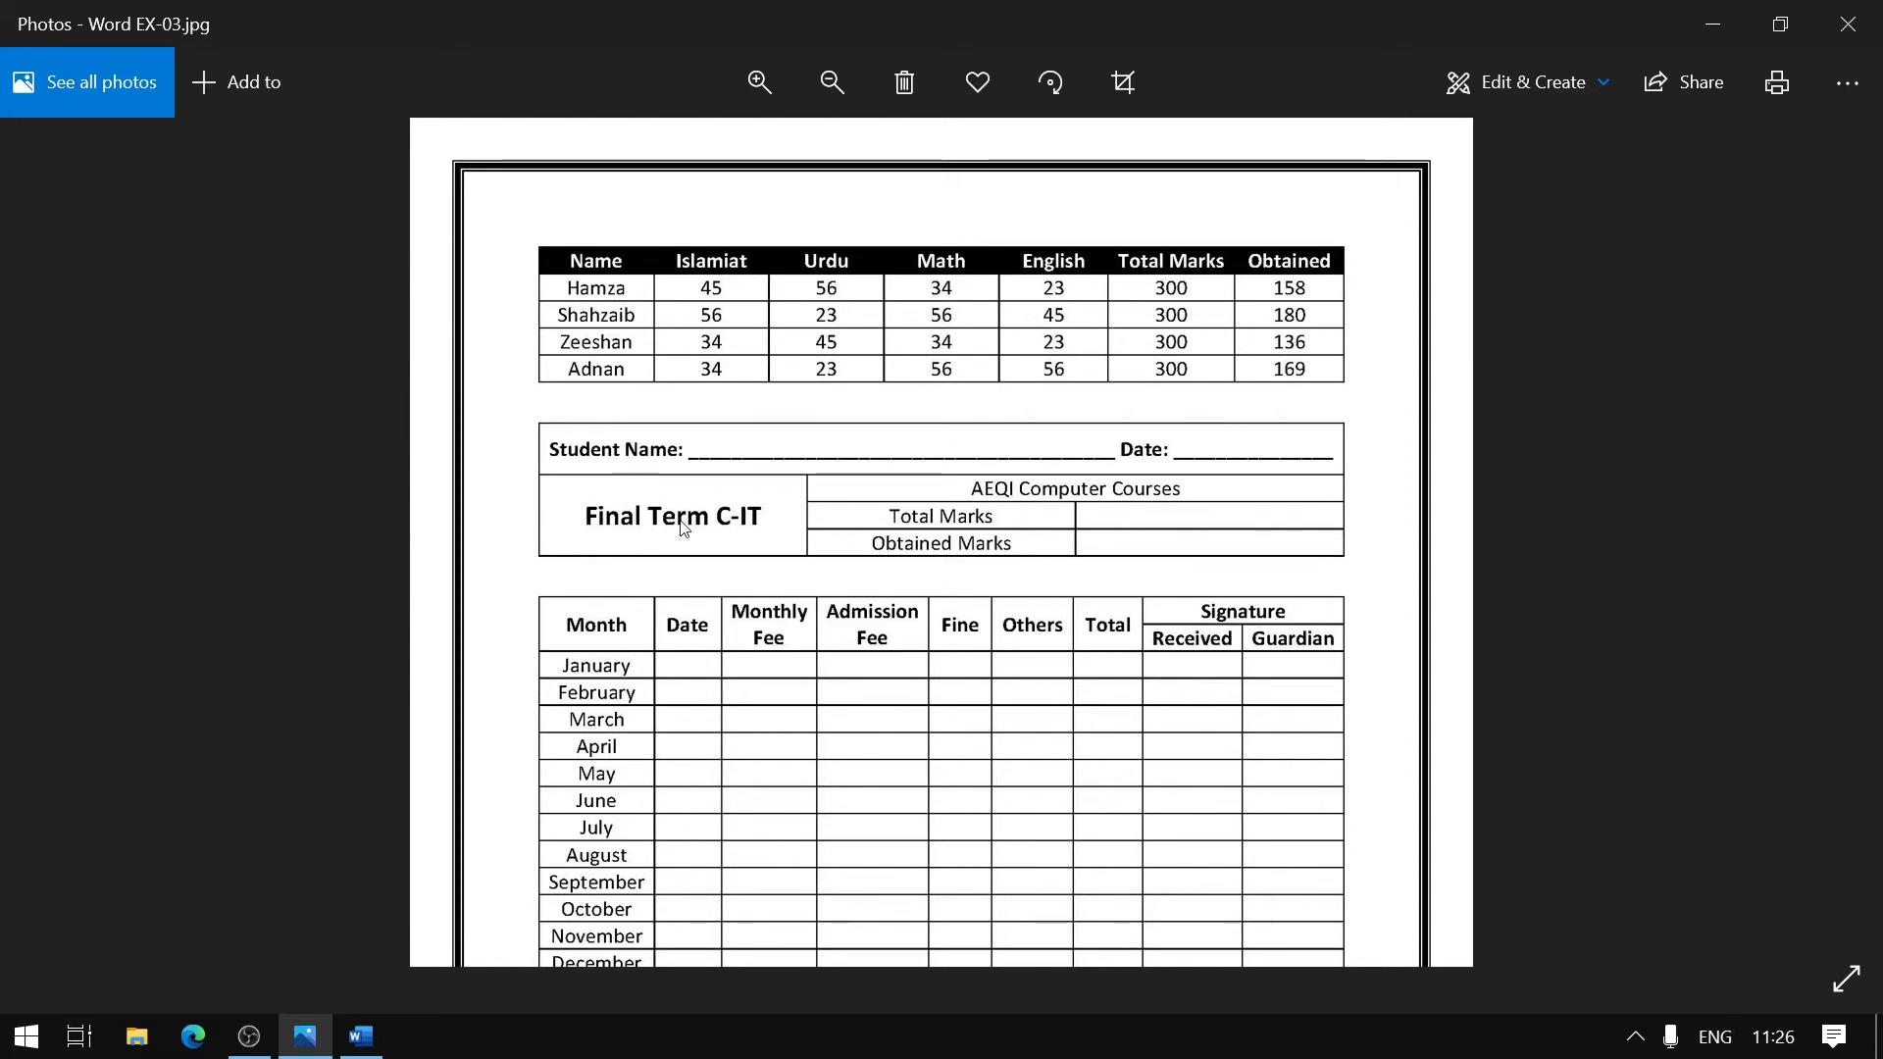
{"action": "left_click", "coordinate": [361, 1037]}
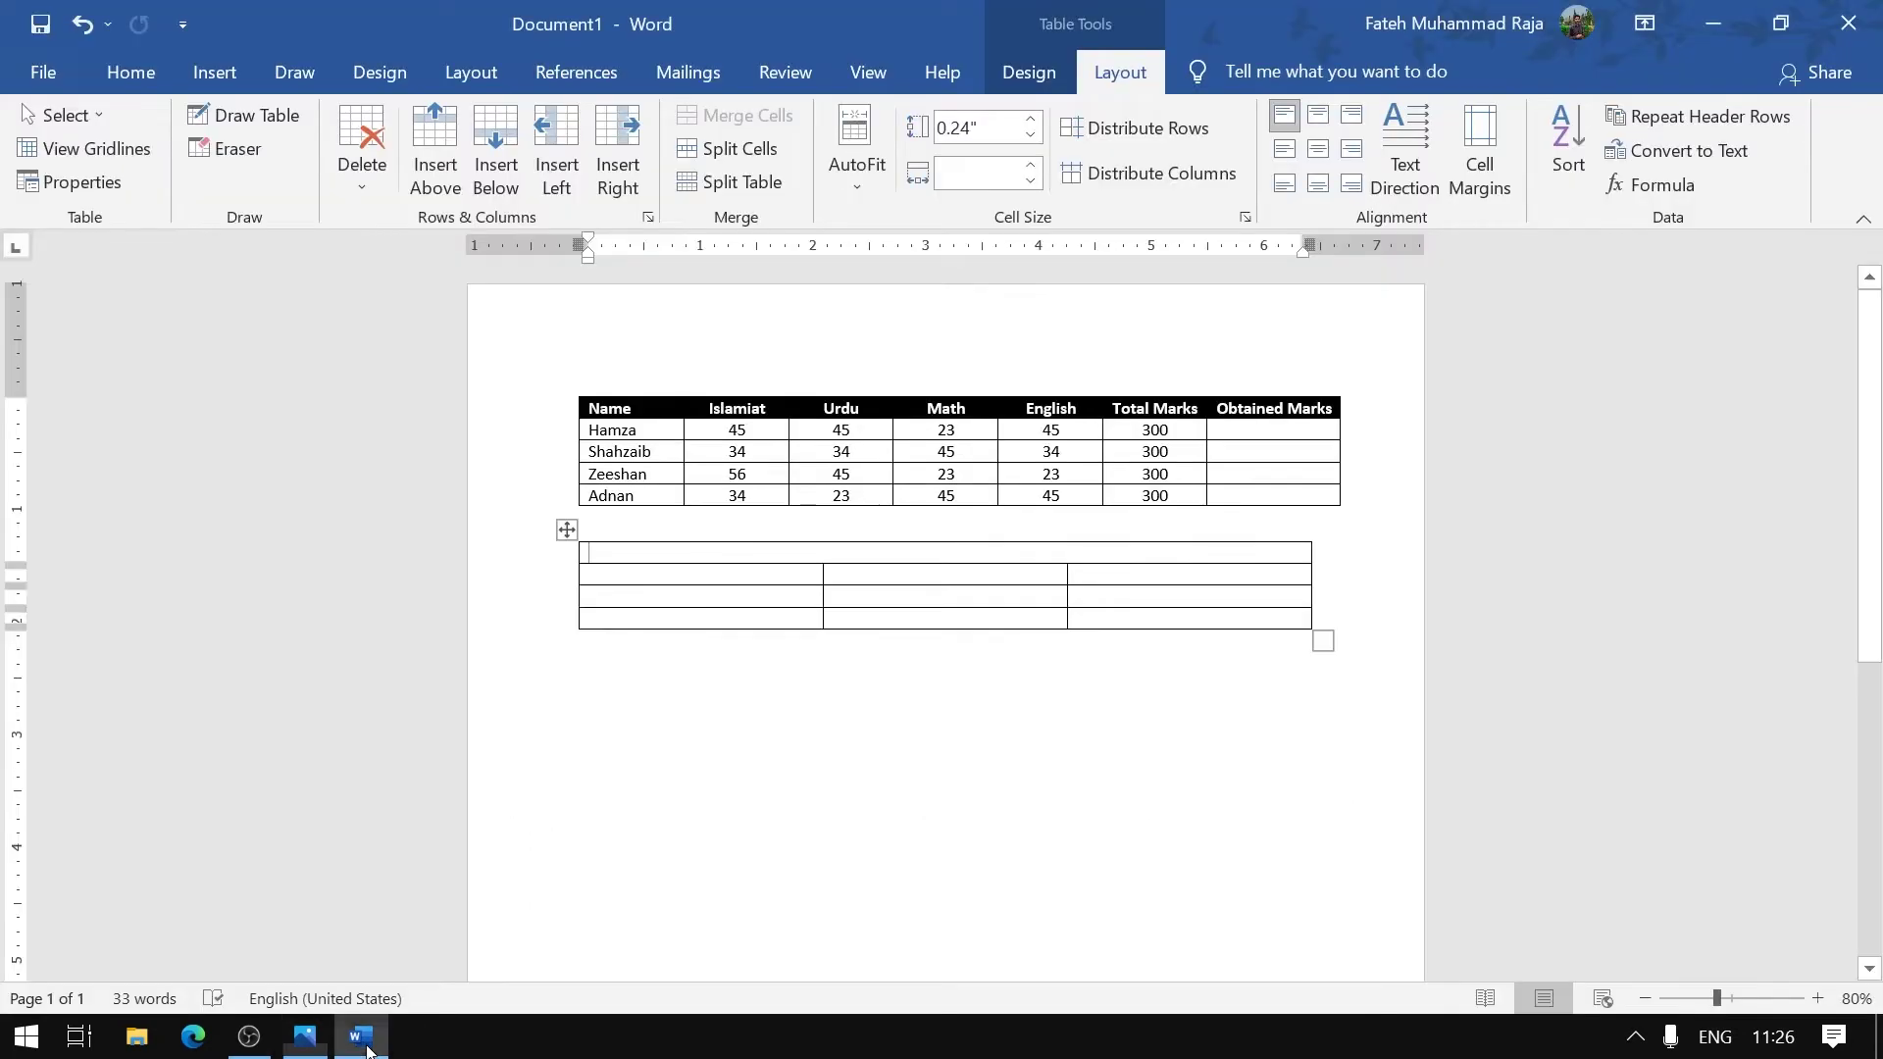
Merge the three first-column cells in rows 2 to 4 of the new table into one
{"action": "scroll", "coordinate": [936, 527], "scroll_direction": "up", "scroll_amount": 5}
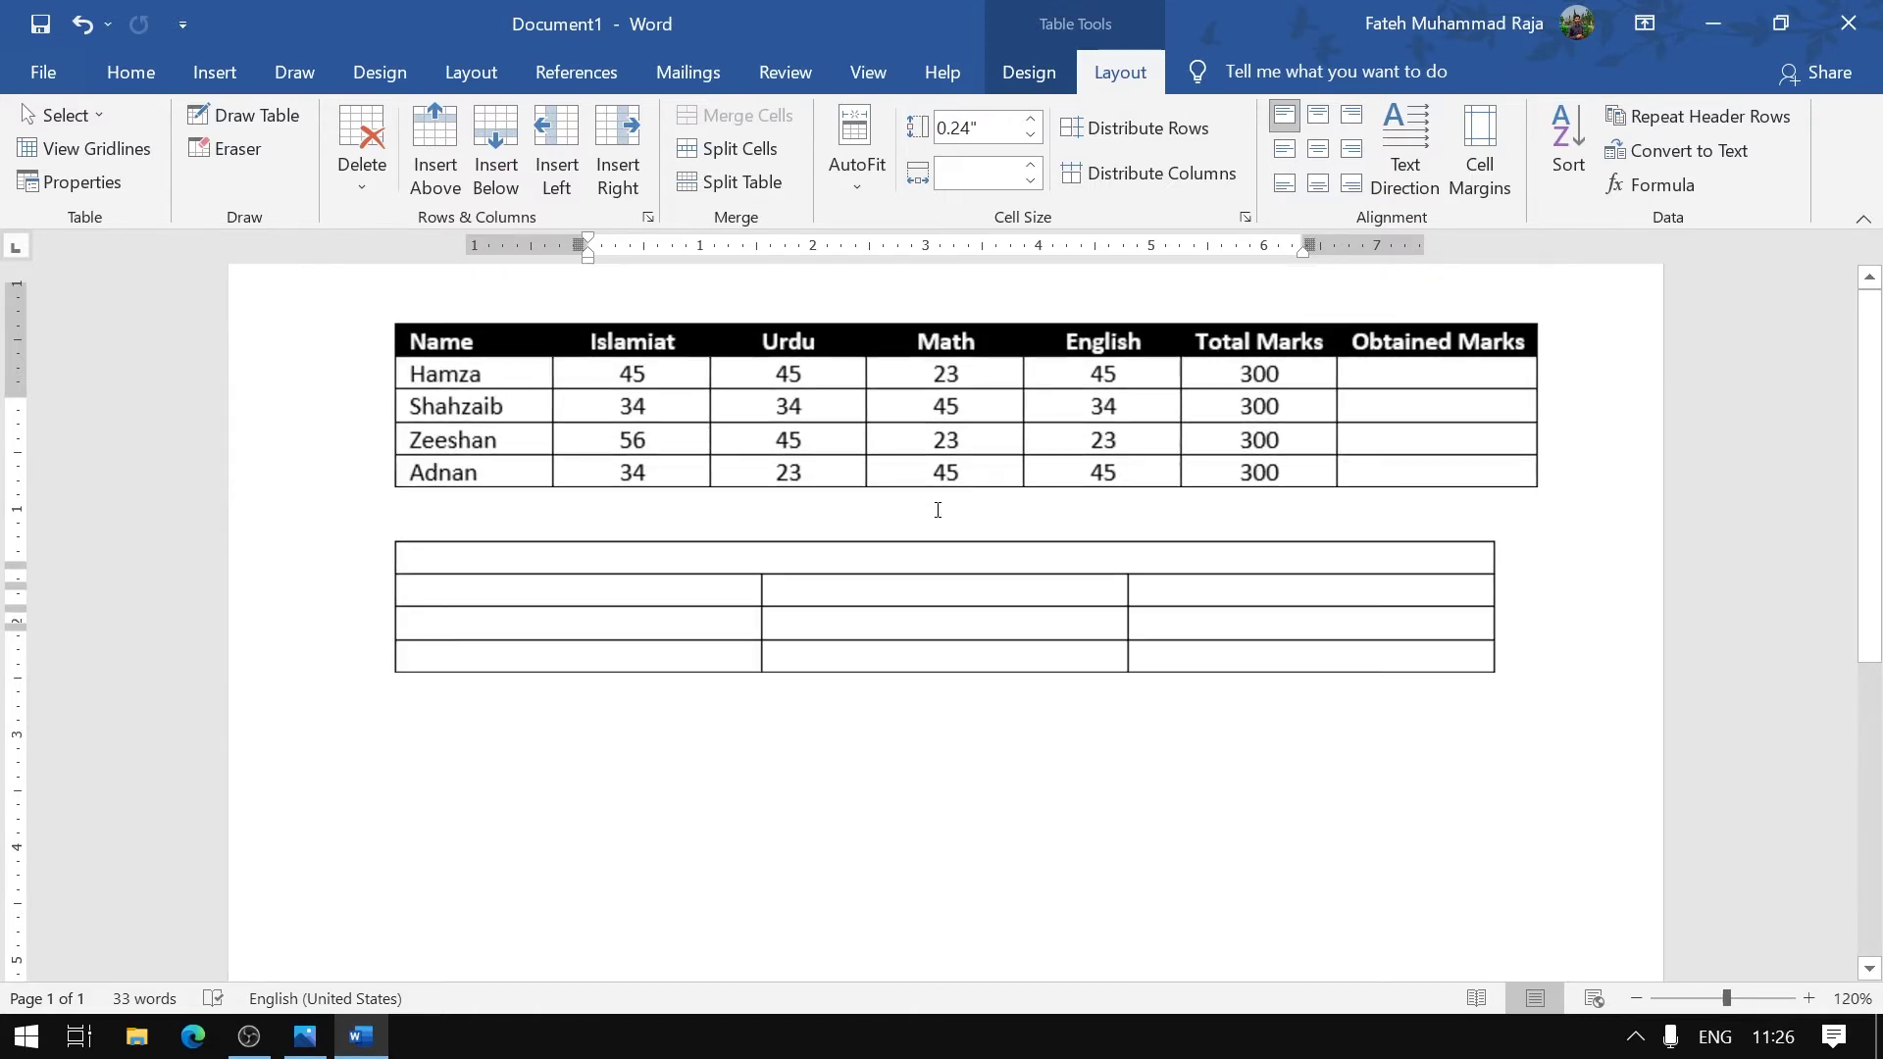
{"action": "scroll", "coordinate": [934, 566], "scroll_direction": "up", "scroll_amount": 2}
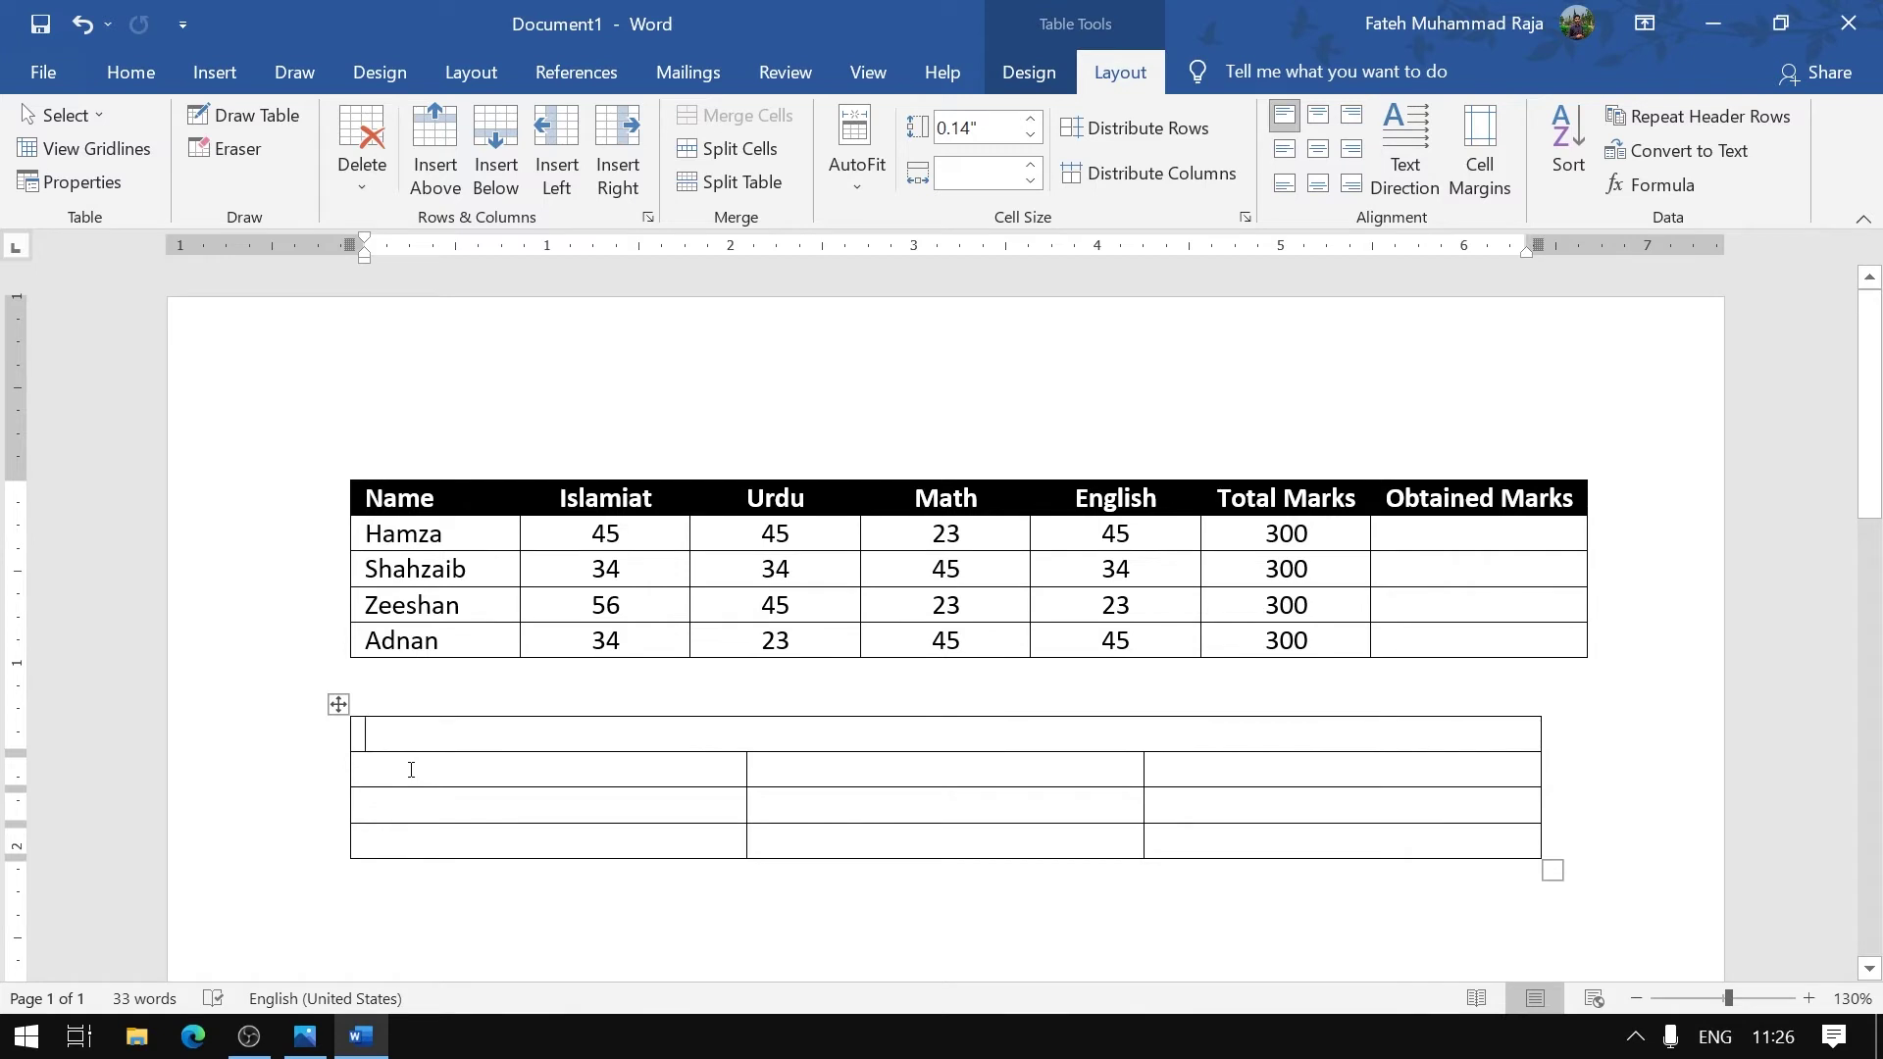
{"action": "left_click_drag", "start_coordinate": [408, 769], "coordinate": [414, 832]}
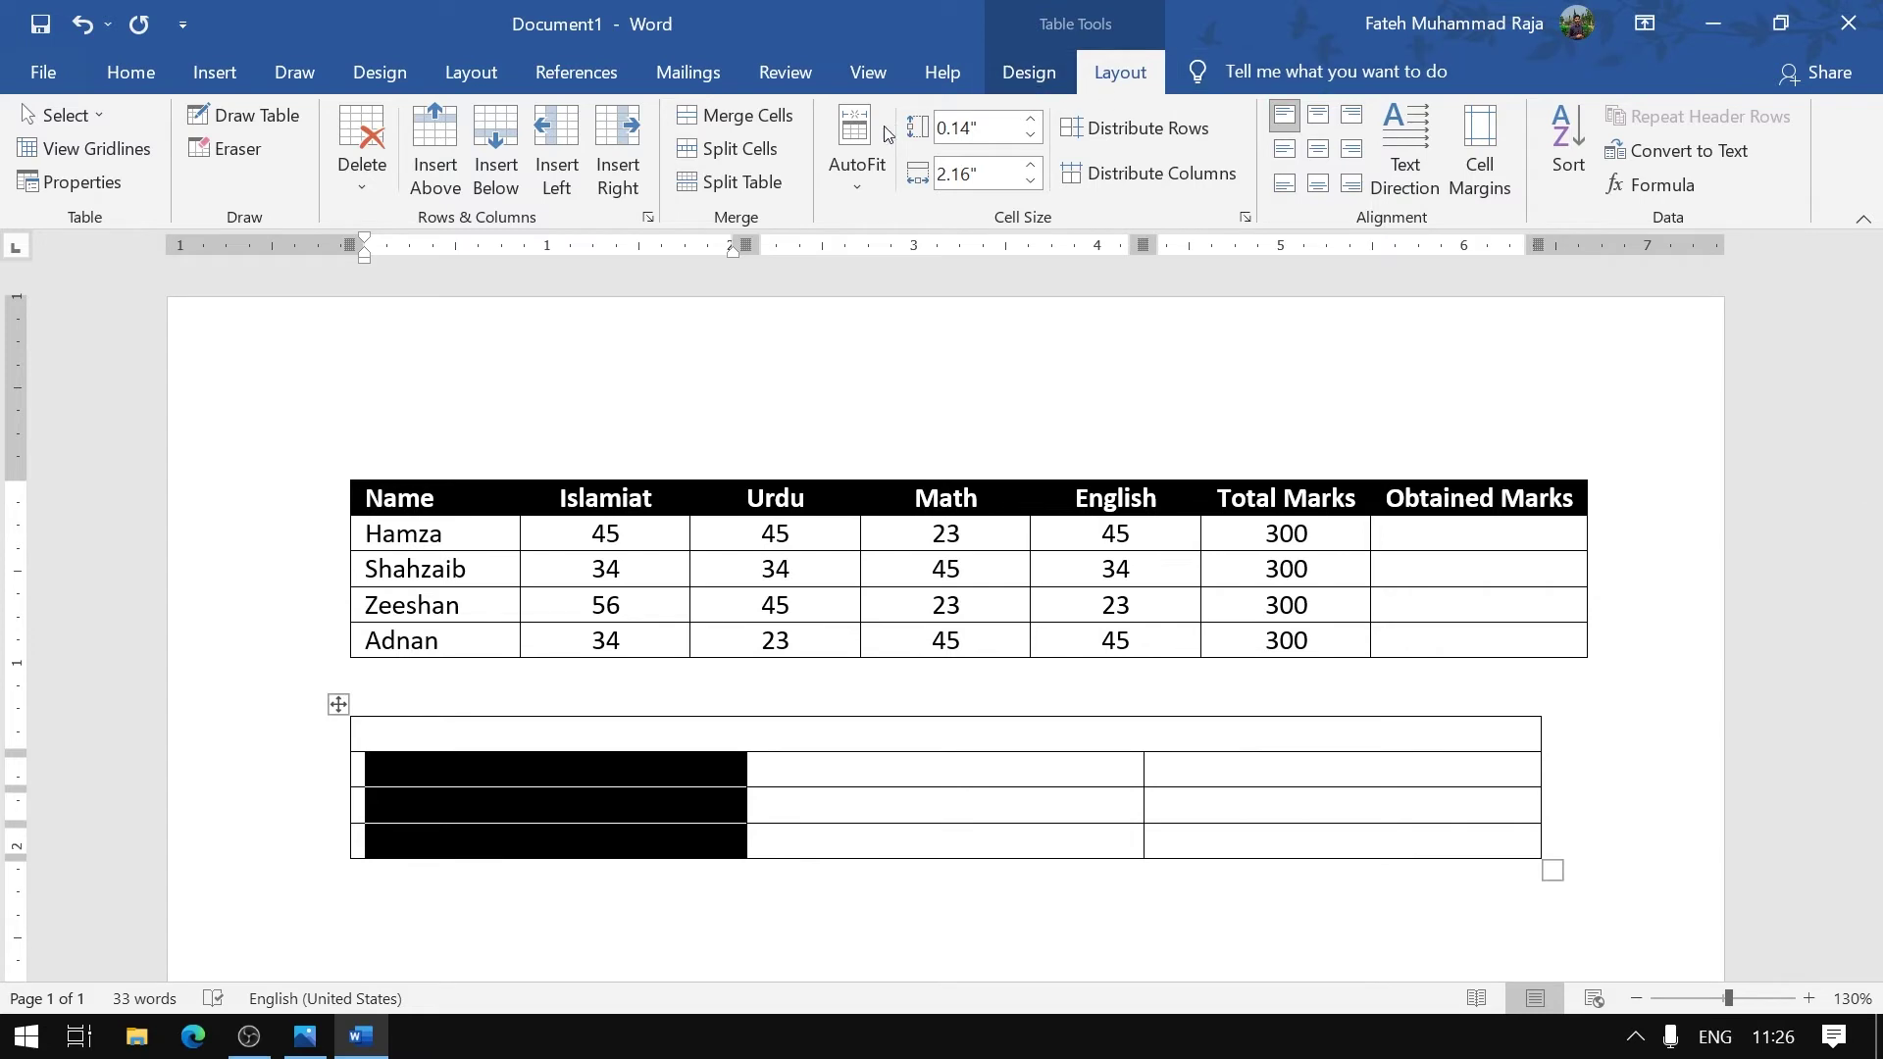
{"action": "left_click", "coordinate": [761, 122]}
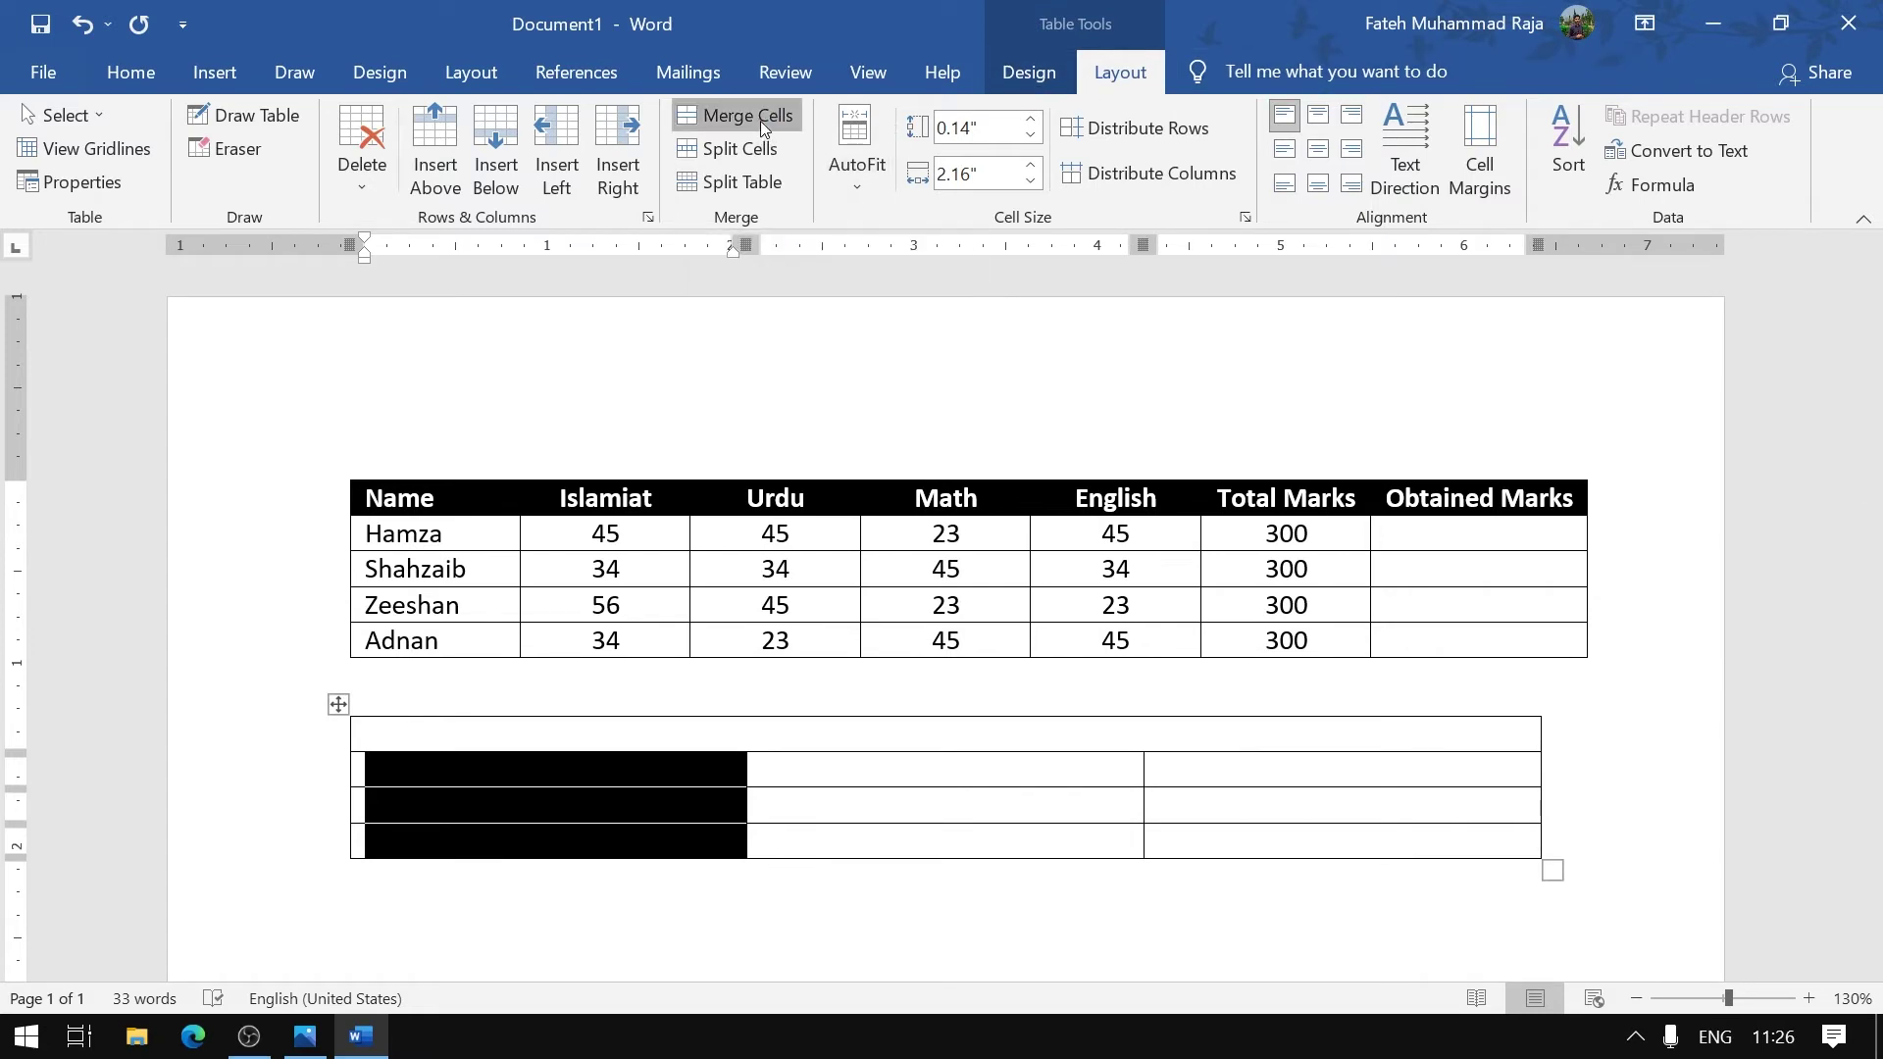
{"action": "left_click", "coordinate": [628, 849]}
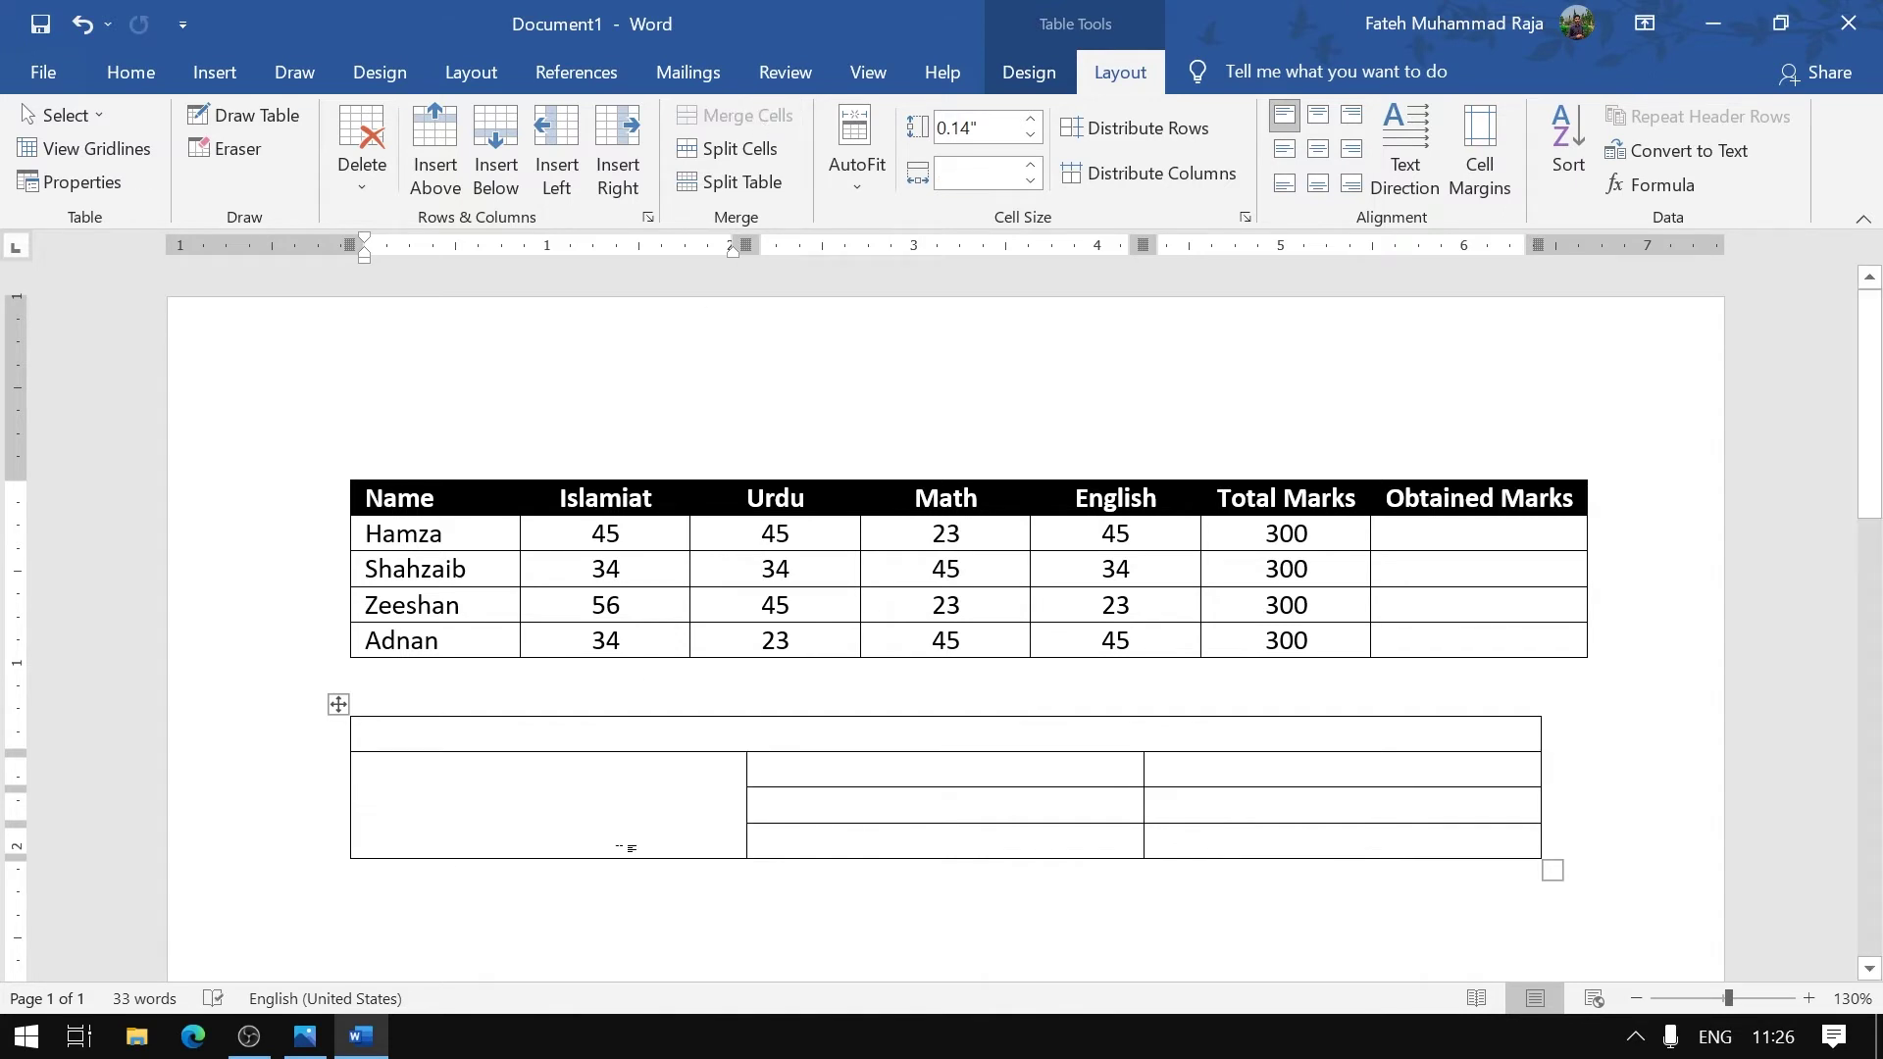
Check the Final Term C-IT layout in Word EX-03.jpg and merge the second row's second and third cells in Word
{"action": "left_click", "coordinate": [305, 1037]}
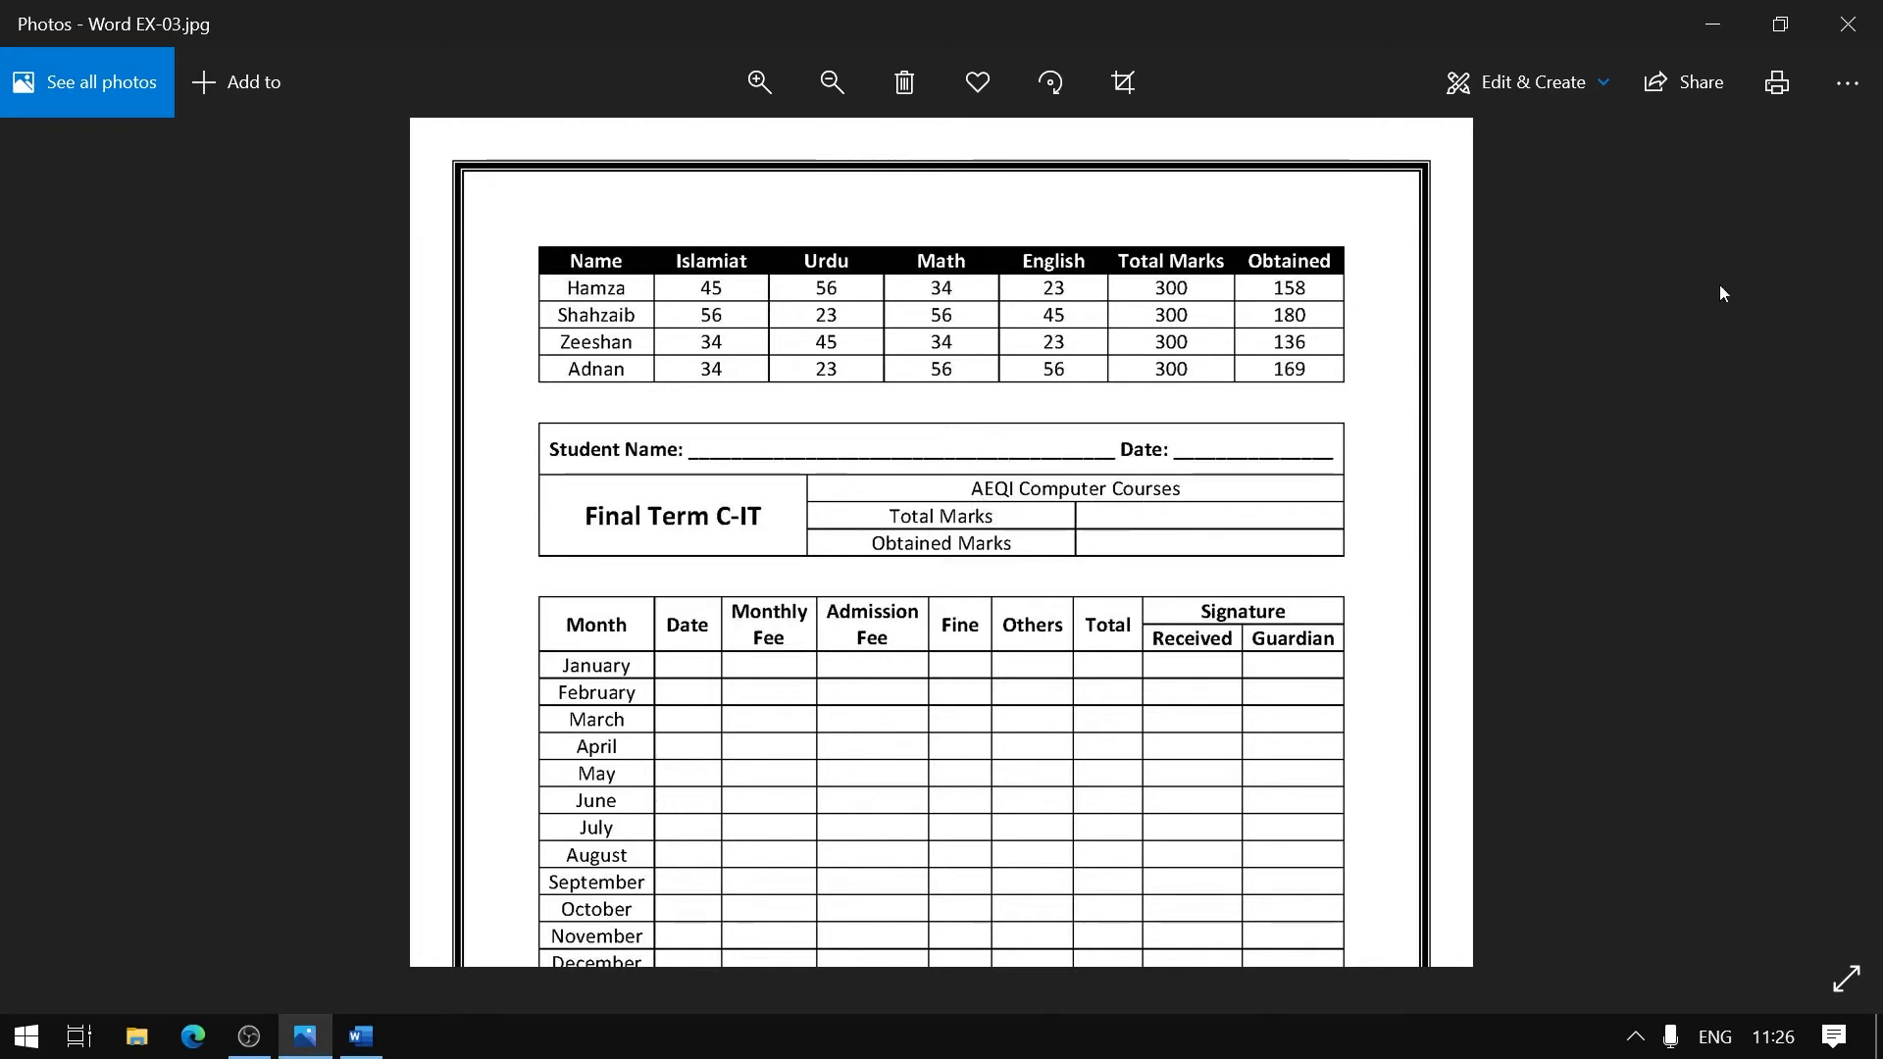
{"action": "left_click", "coordinate": [1715, 9]}
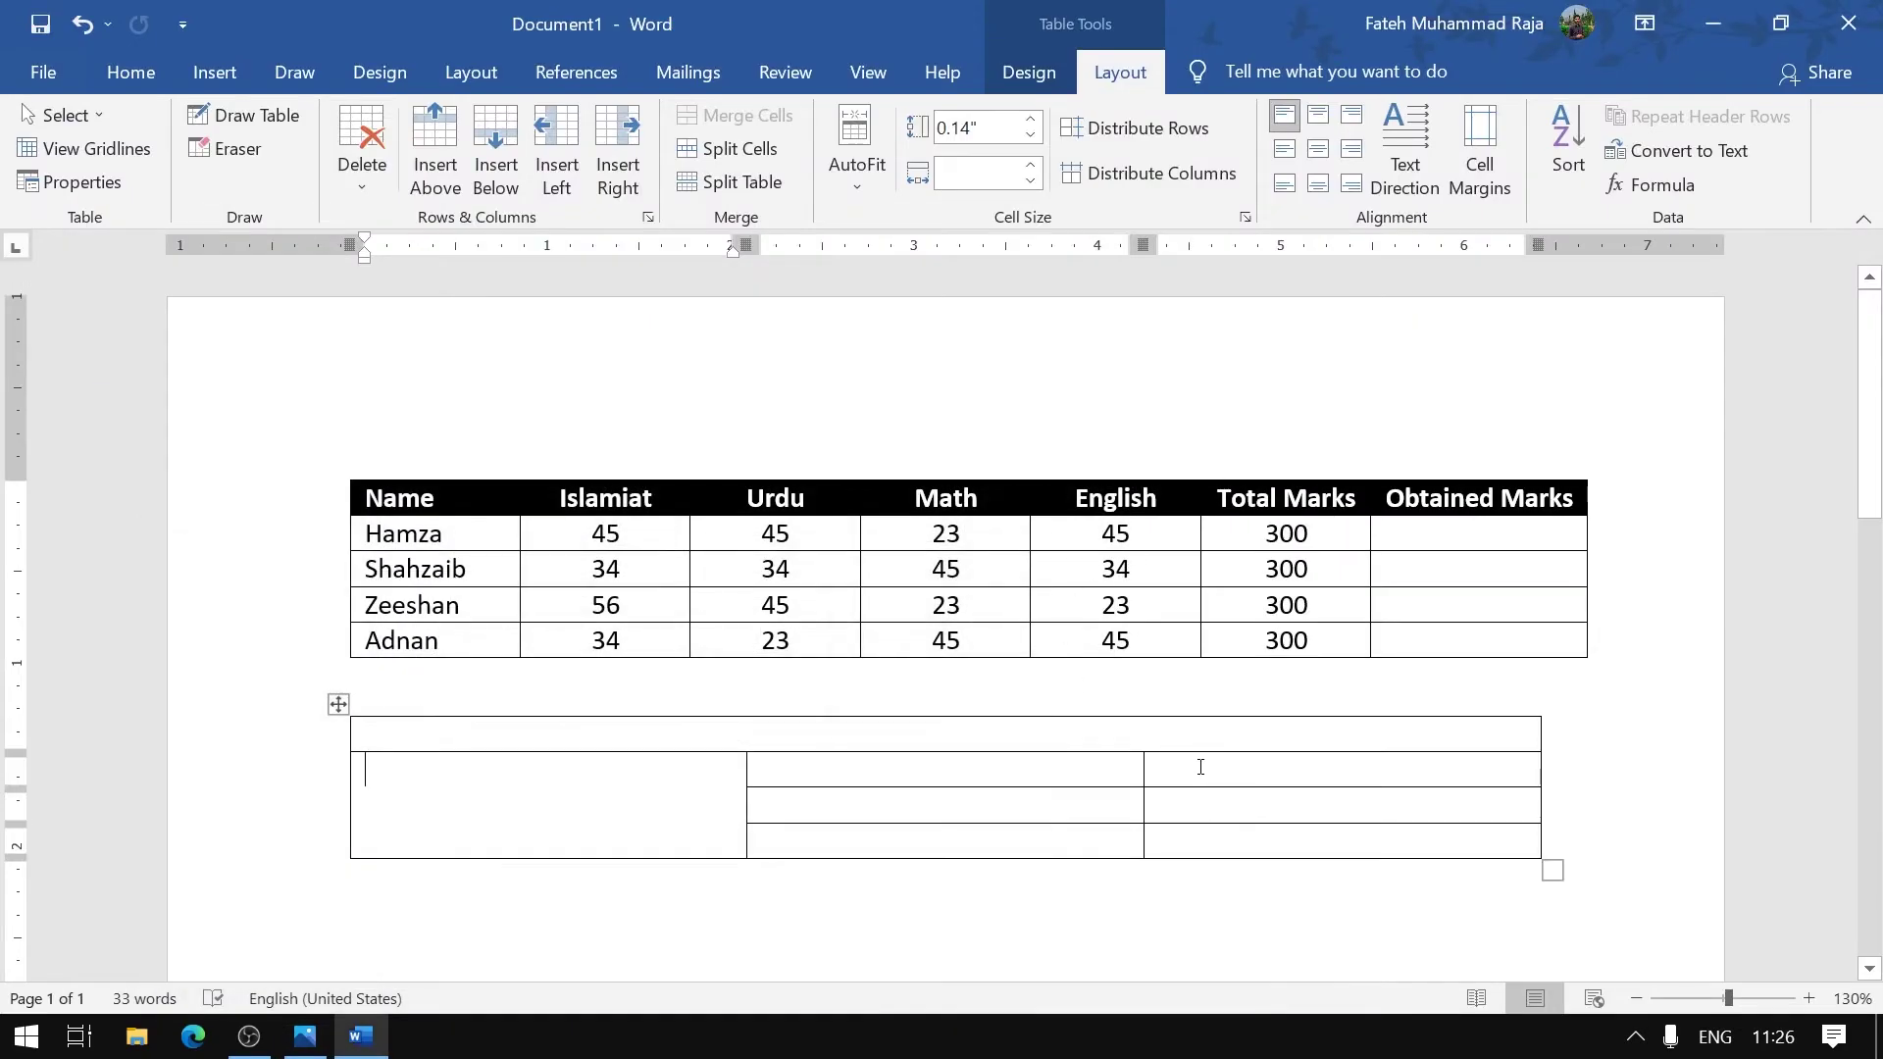
{"action": "left_click_drag", "start_coordinate": [1204, 773], "coordinate": [1039, 770]}
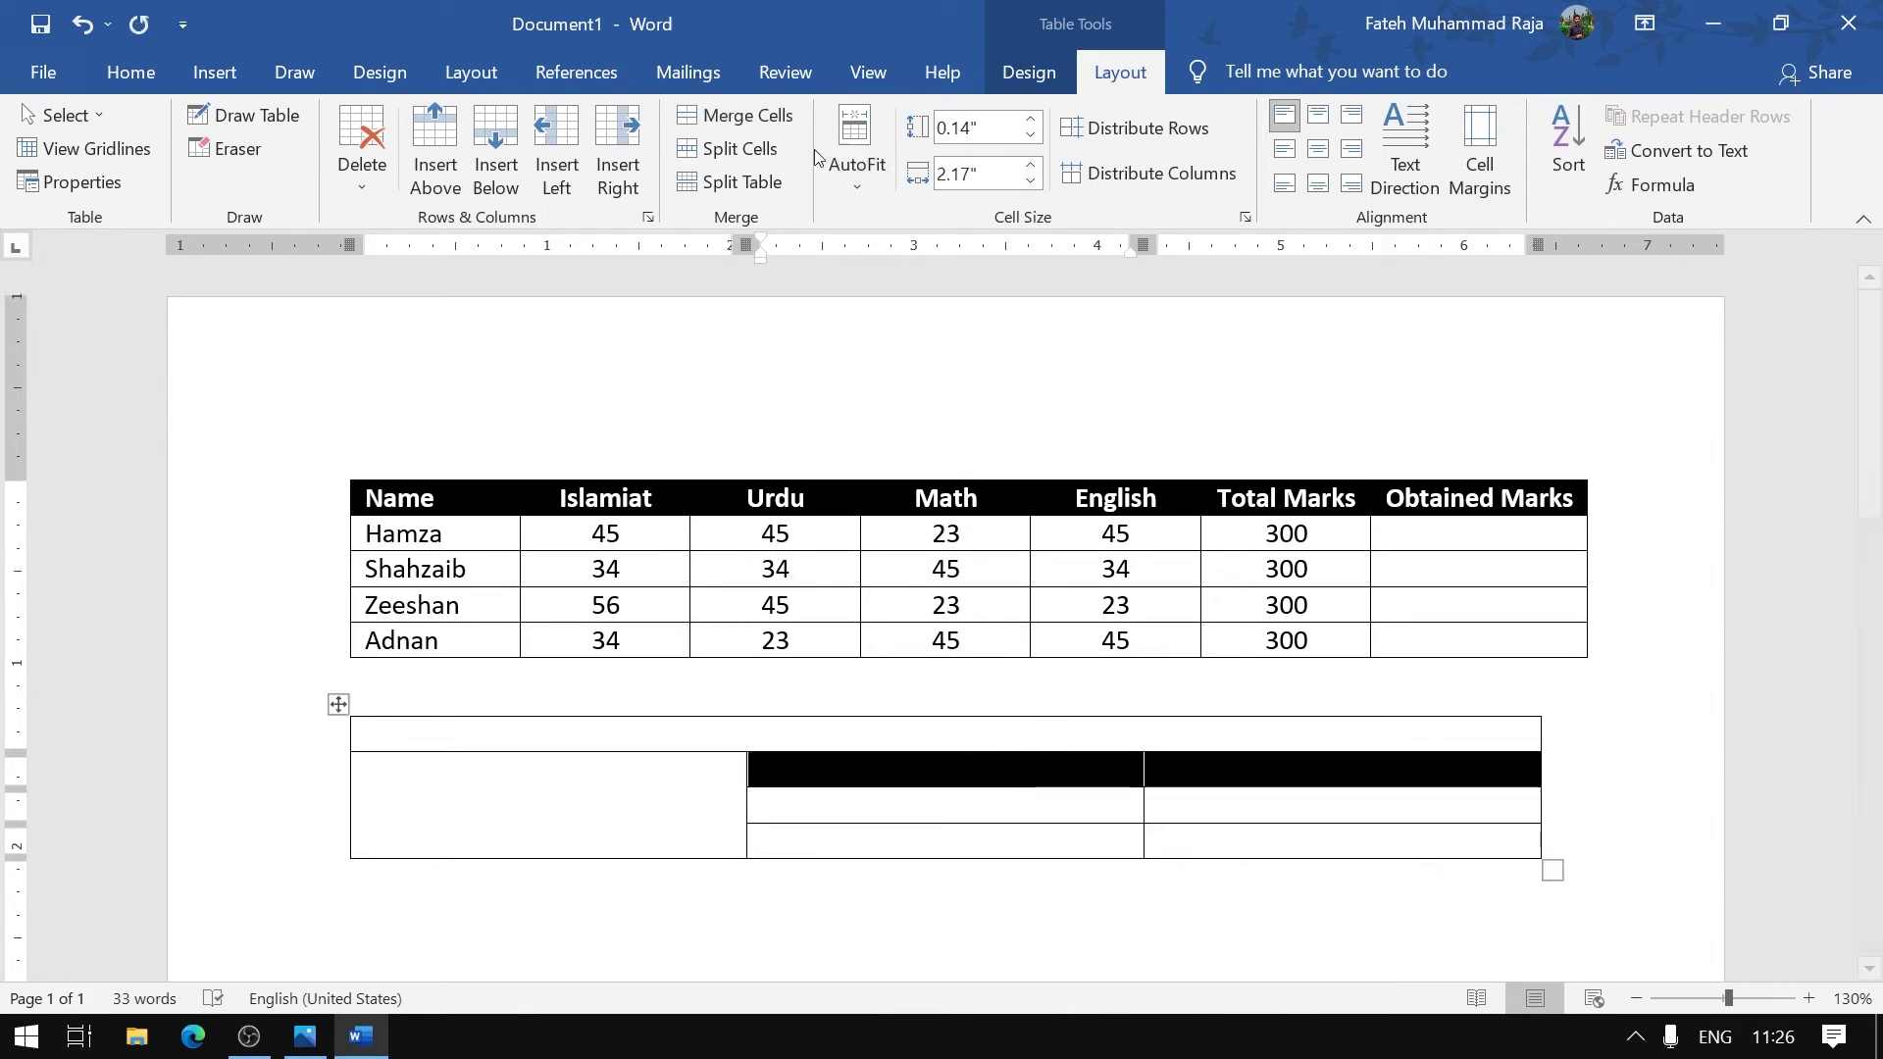
{"action": "left_click", "coordinate": [755, 116]}
{"action": "left_click", "coordinate": [1077, 820]}
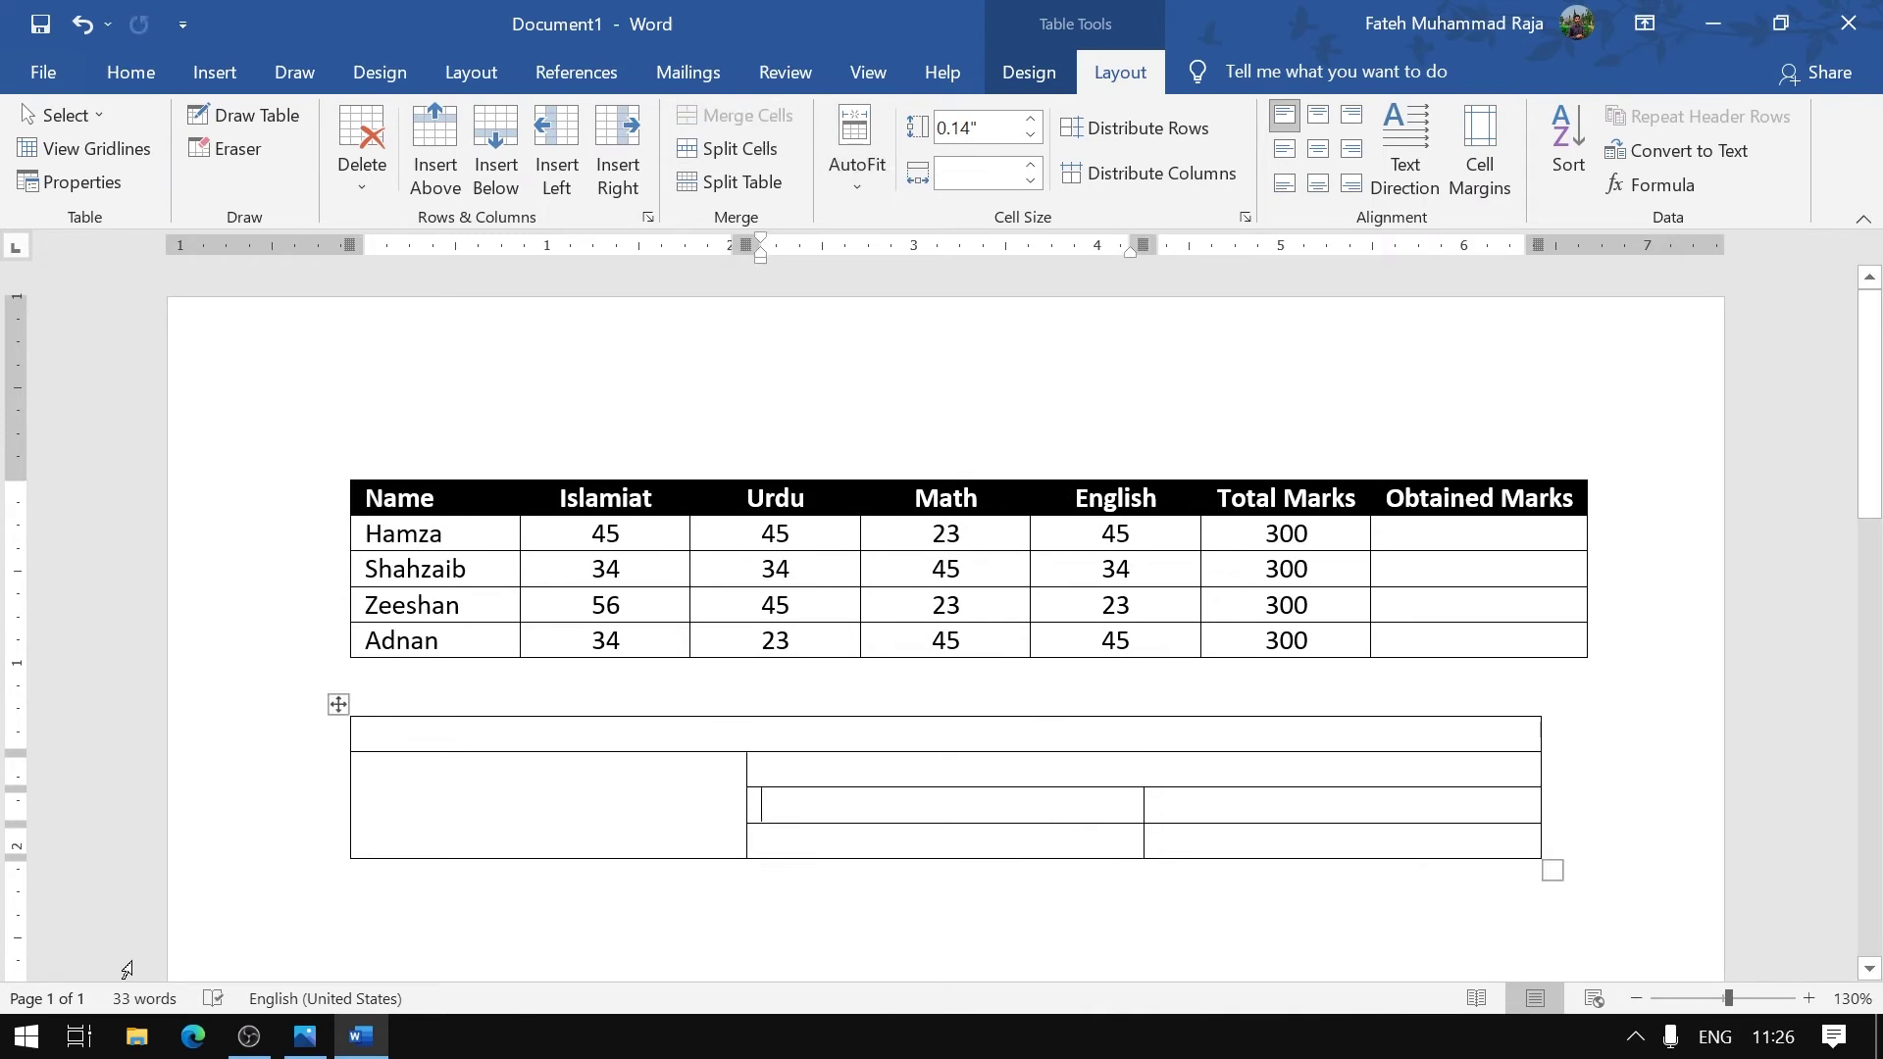
Check the Student Name row in Word EX-03.jpg and set the second table's first row height to 0.4"
{"action": "left_click", "coordinate": [305, 1042]}
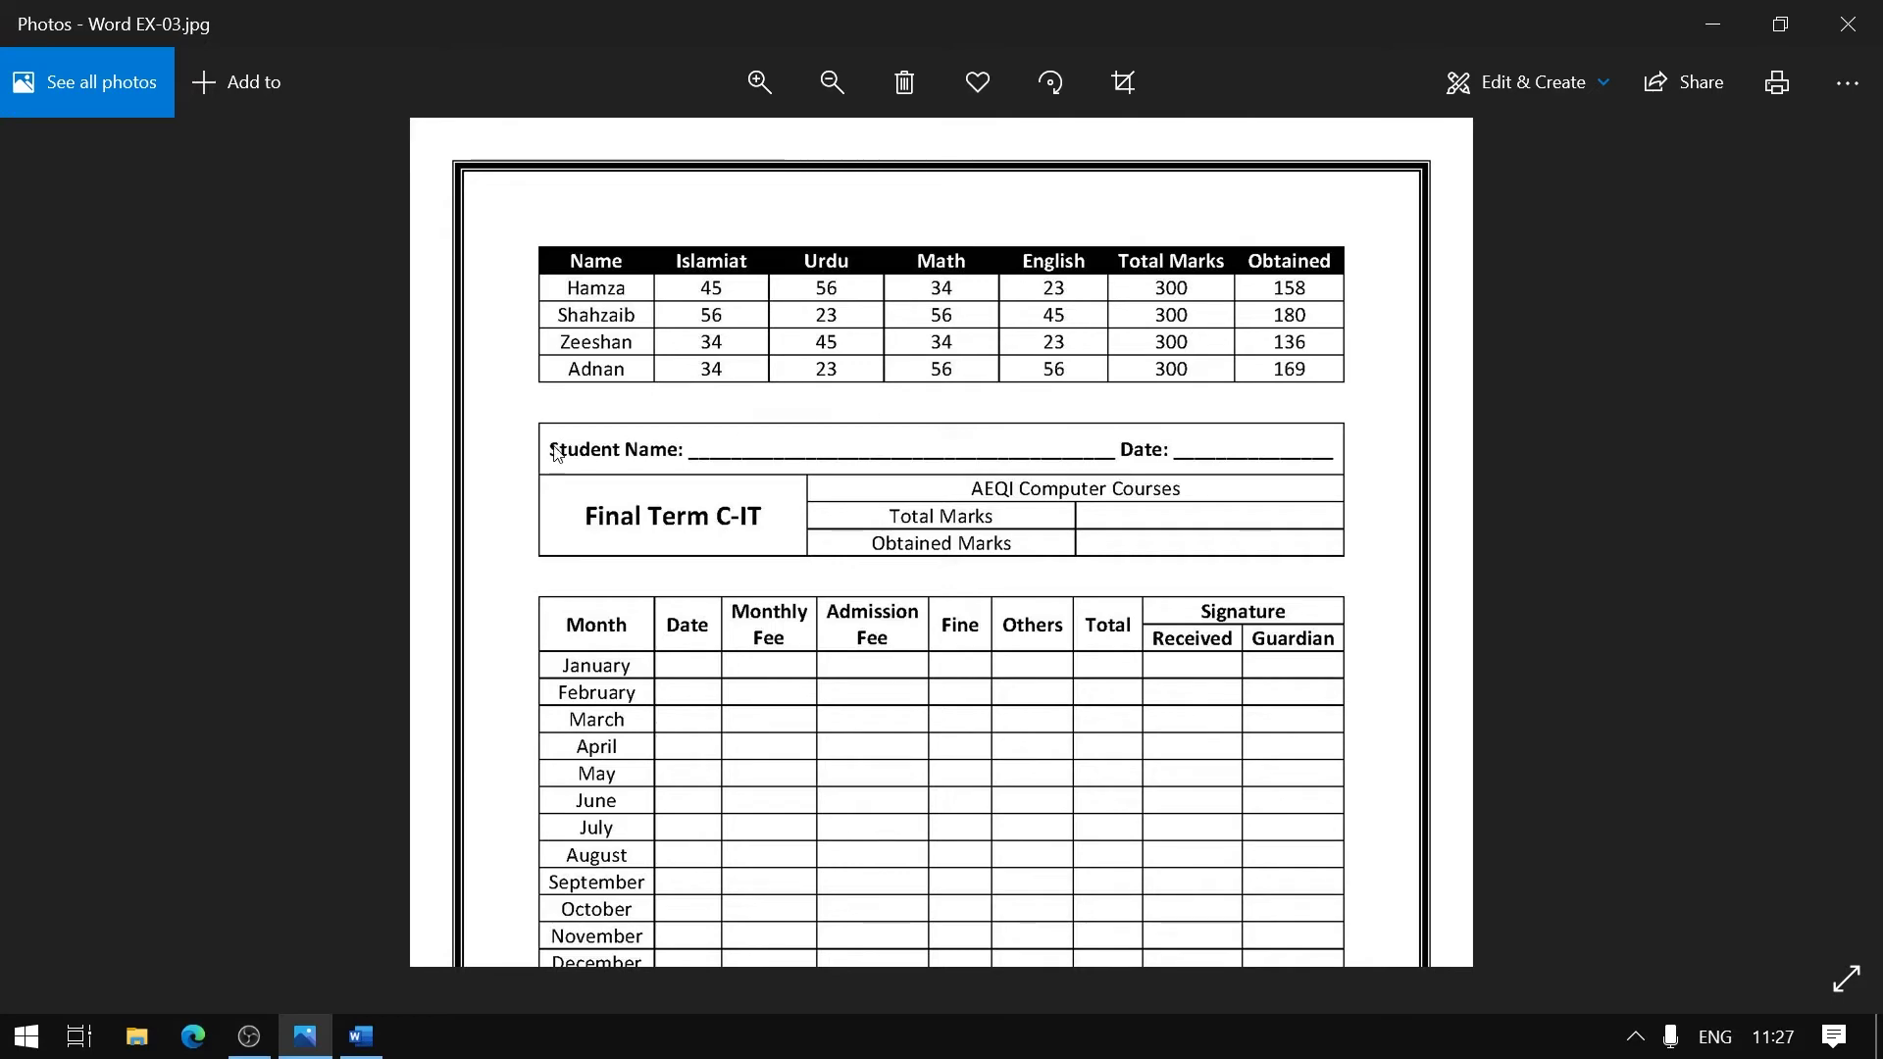
{"action": "left_click", "coordinate": [1714, 24]}
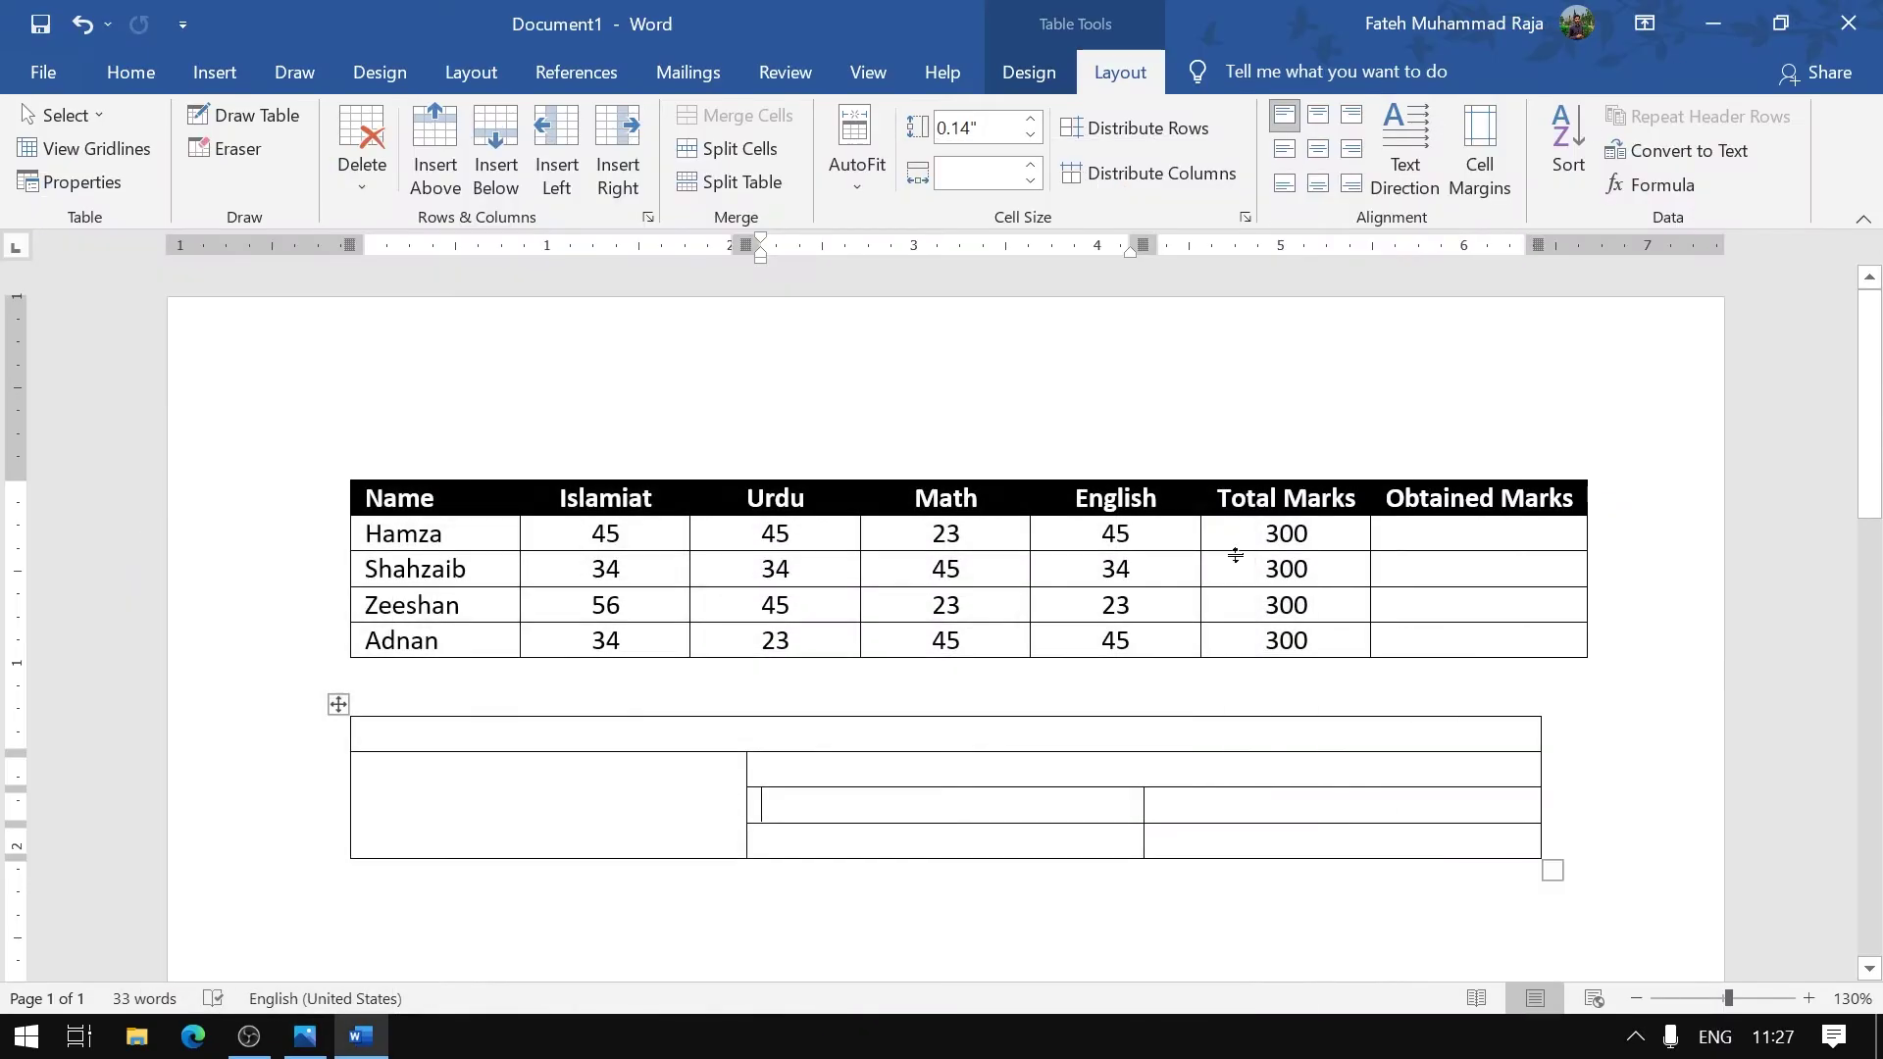
{"action": "left_click", "coordinate": [1328, 735]}
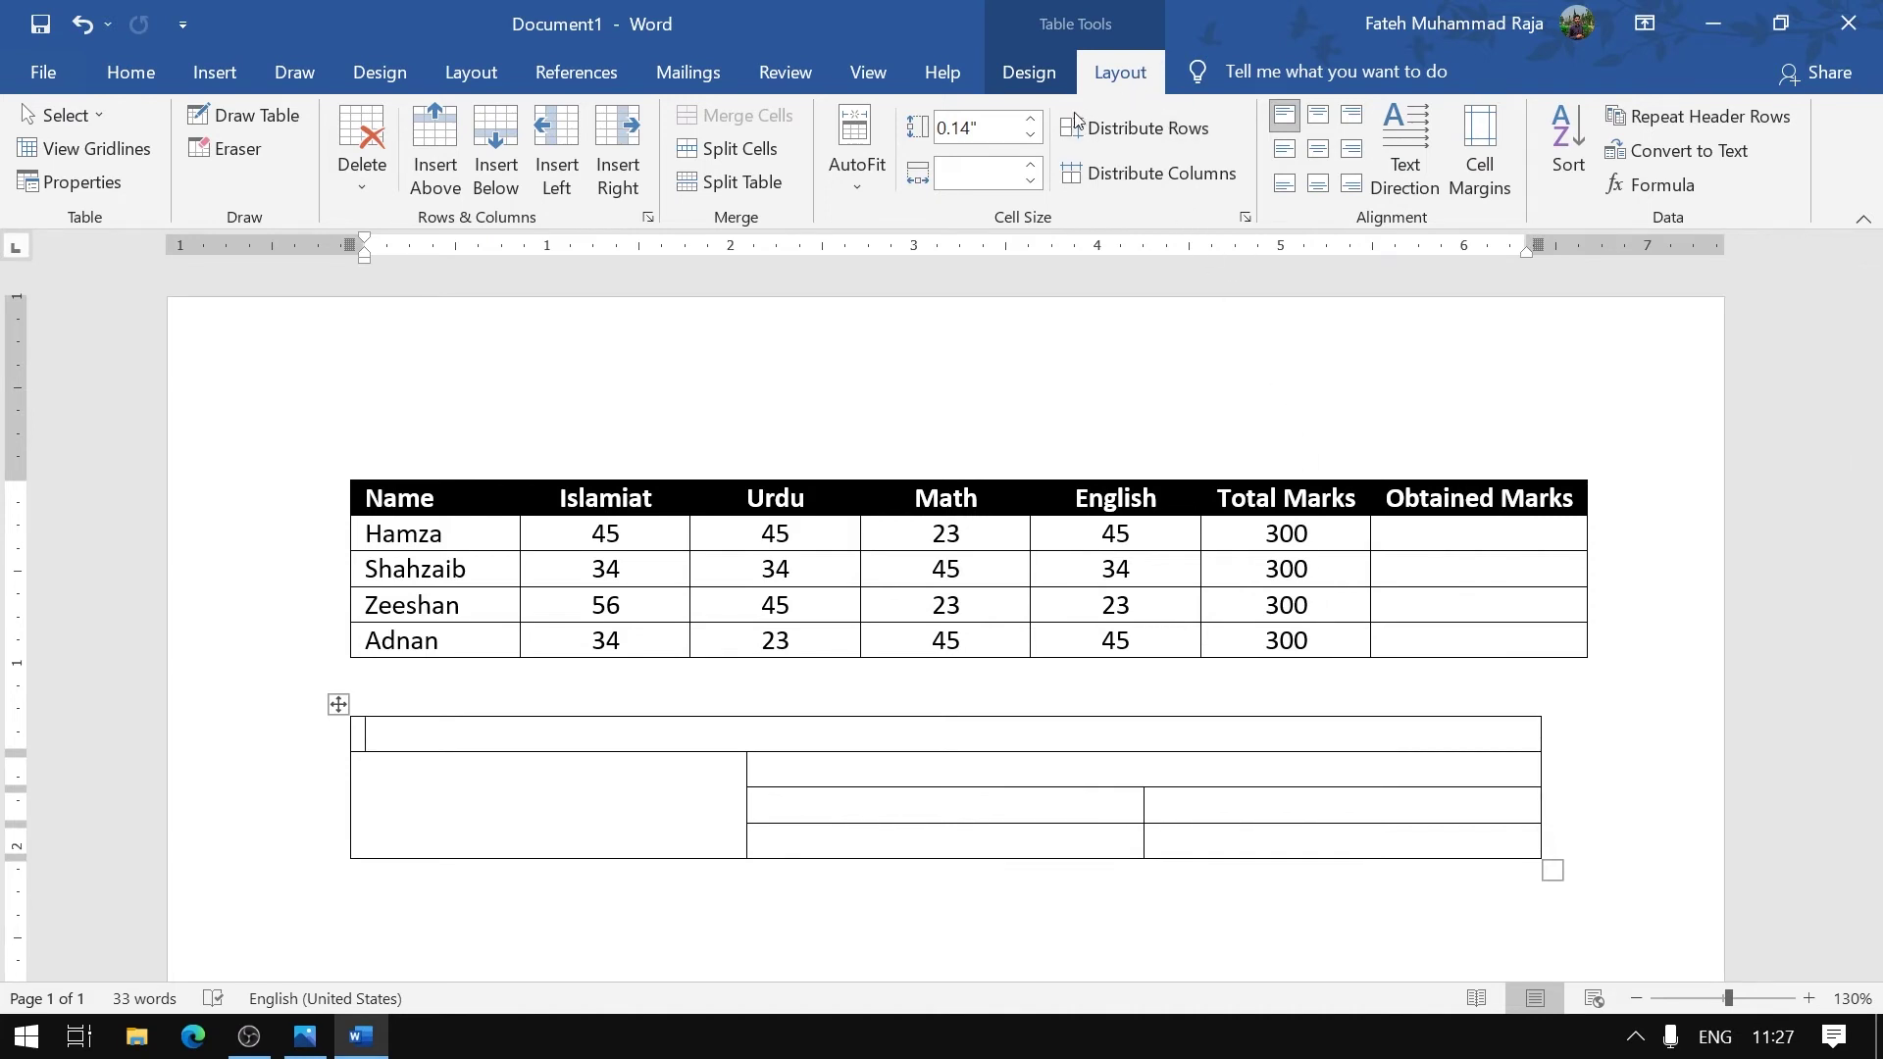
{"action": "left_click", "coordinate": [1031, 121]}
{"action": "left_click", "coordinate": [1031, 121]}
{"action": "left_click", "coordinate": [1031, 120]}
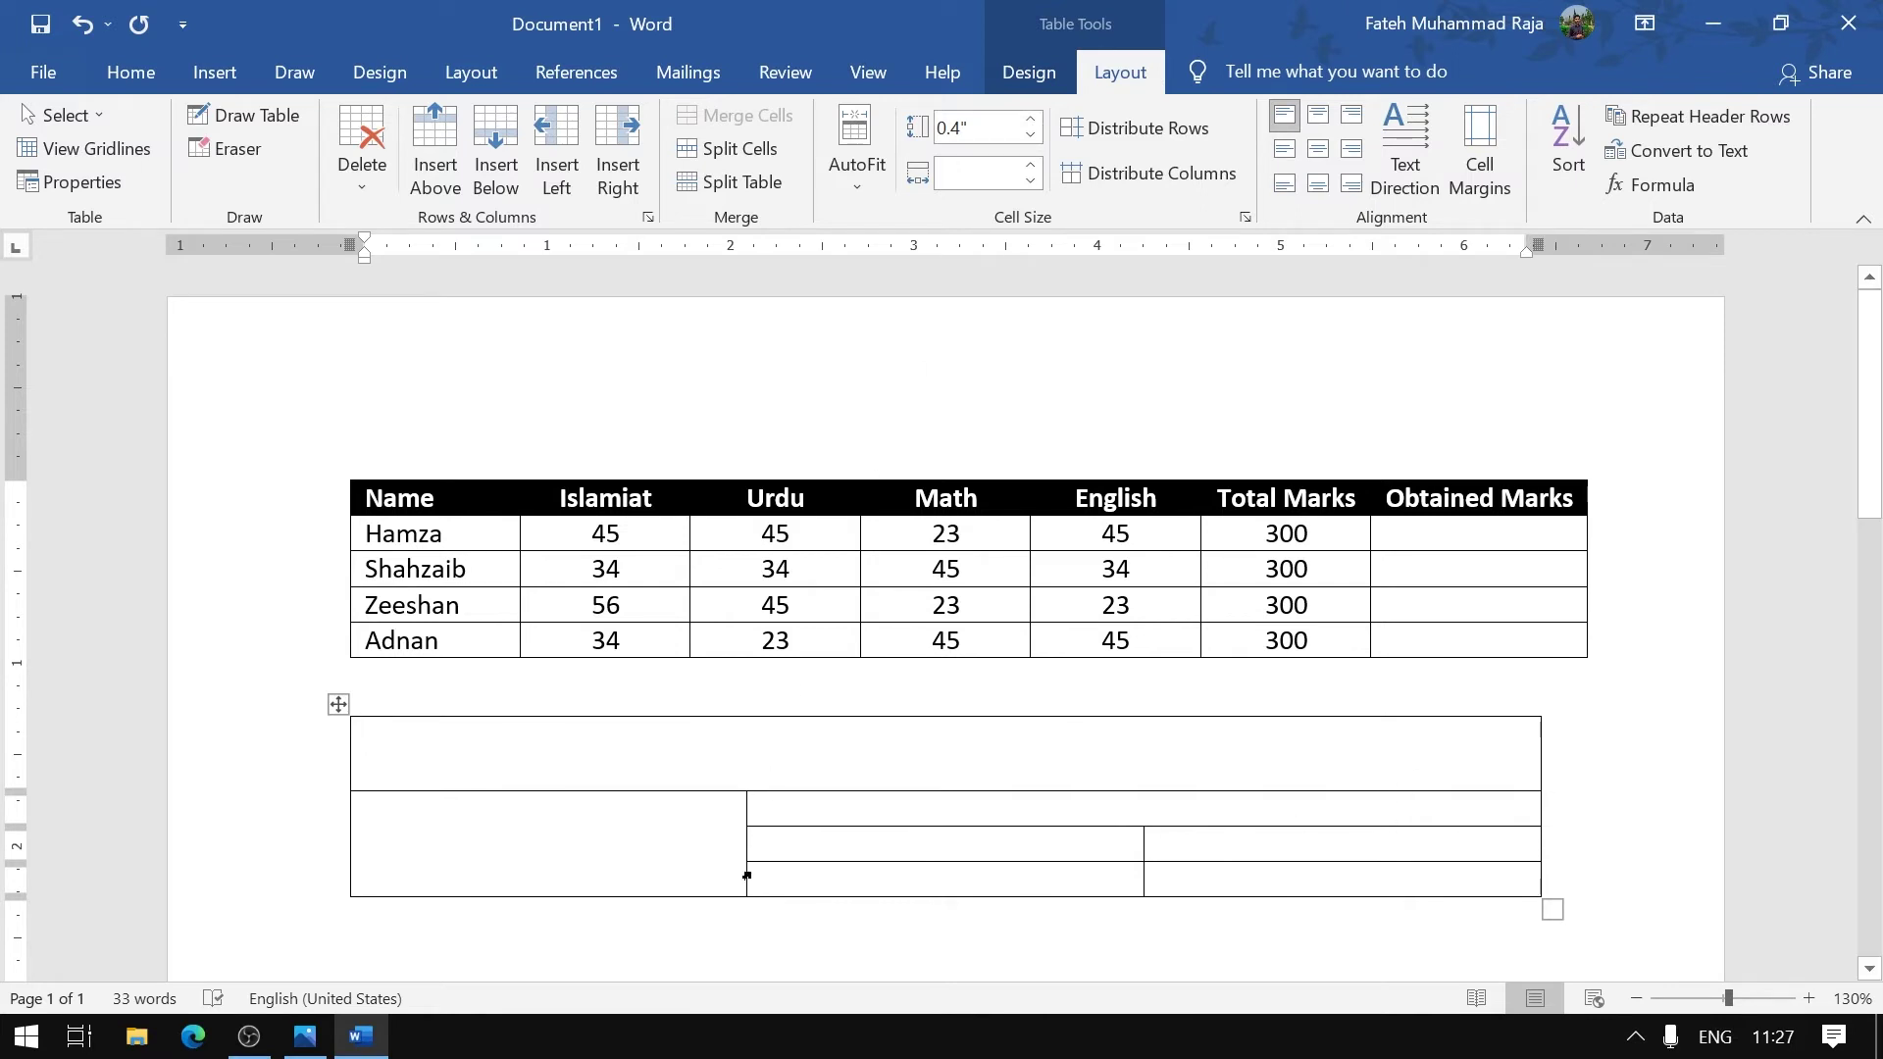
Following Word EX-03.jpg, enter "Student Name:" and "Date:" in the table's first row, each followed by a long underscore fill-in line
{"action": "left_click", "coordinate": [305, 1036]}
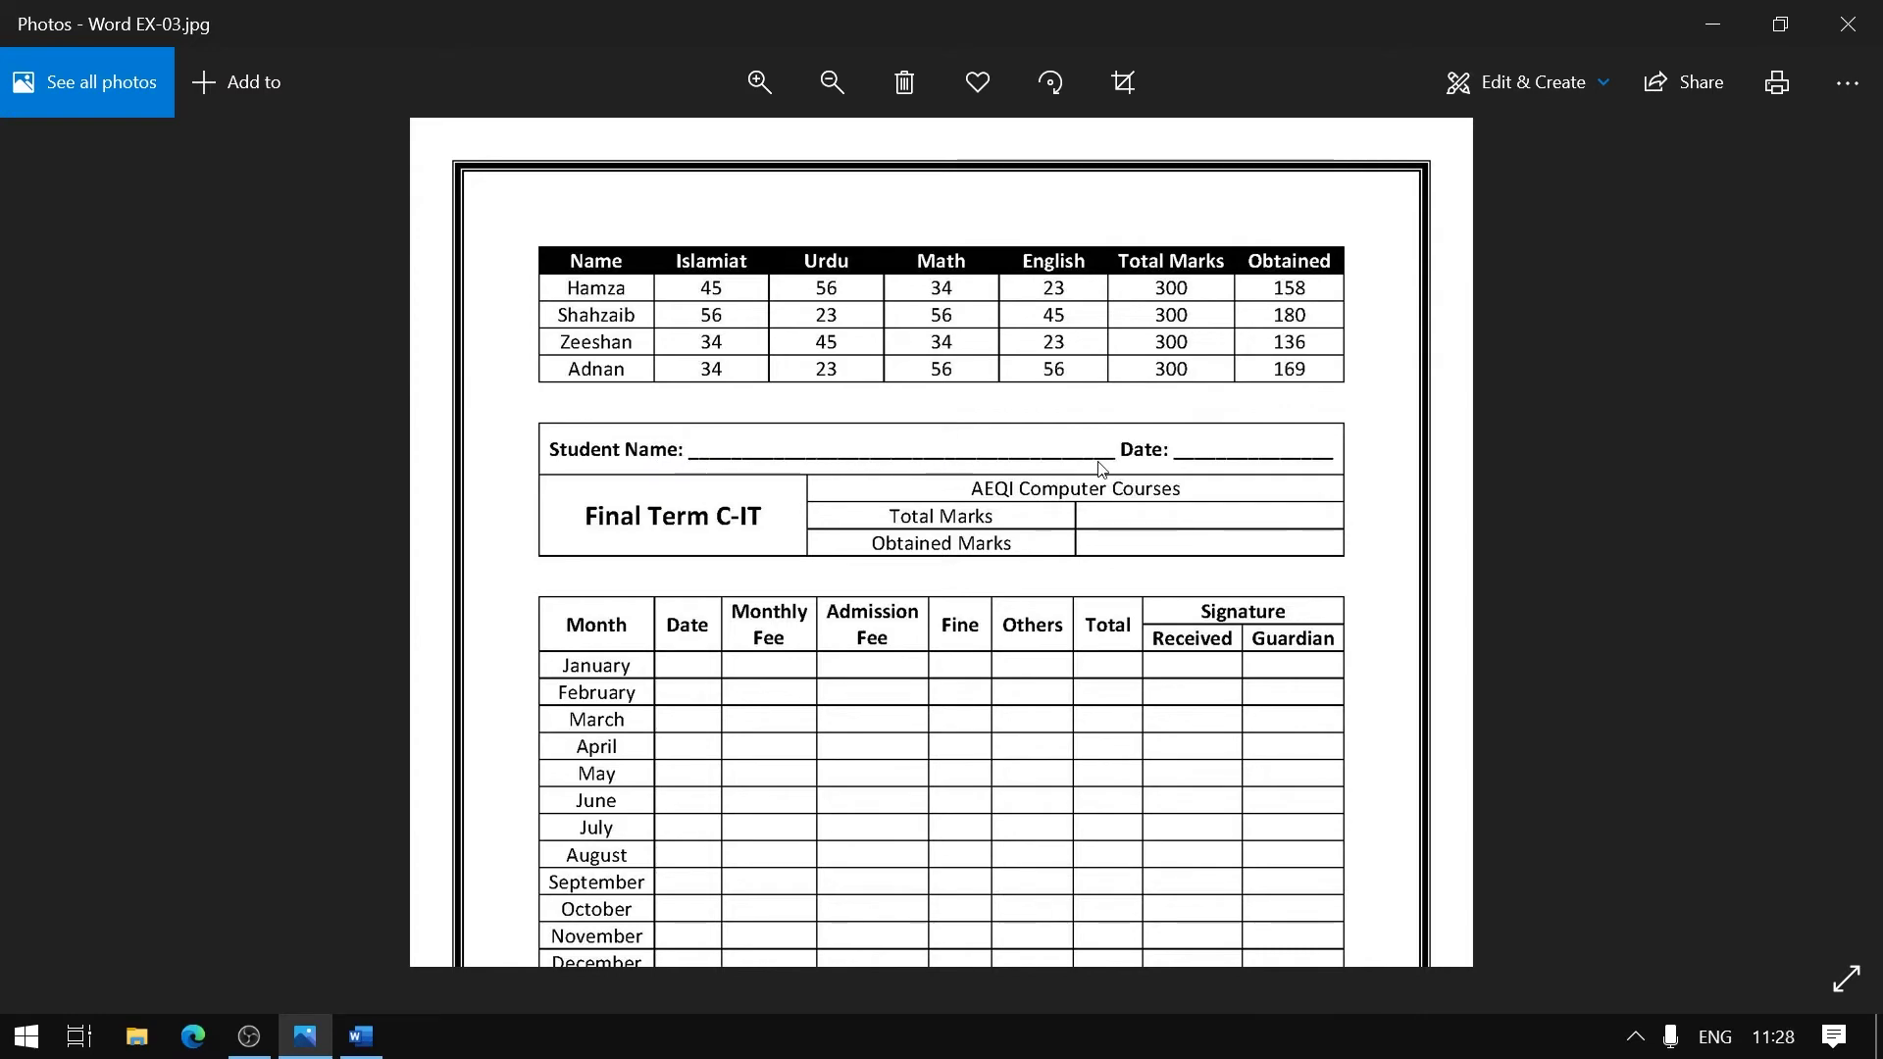
{"action": "key", "text": "alt+Tab"}
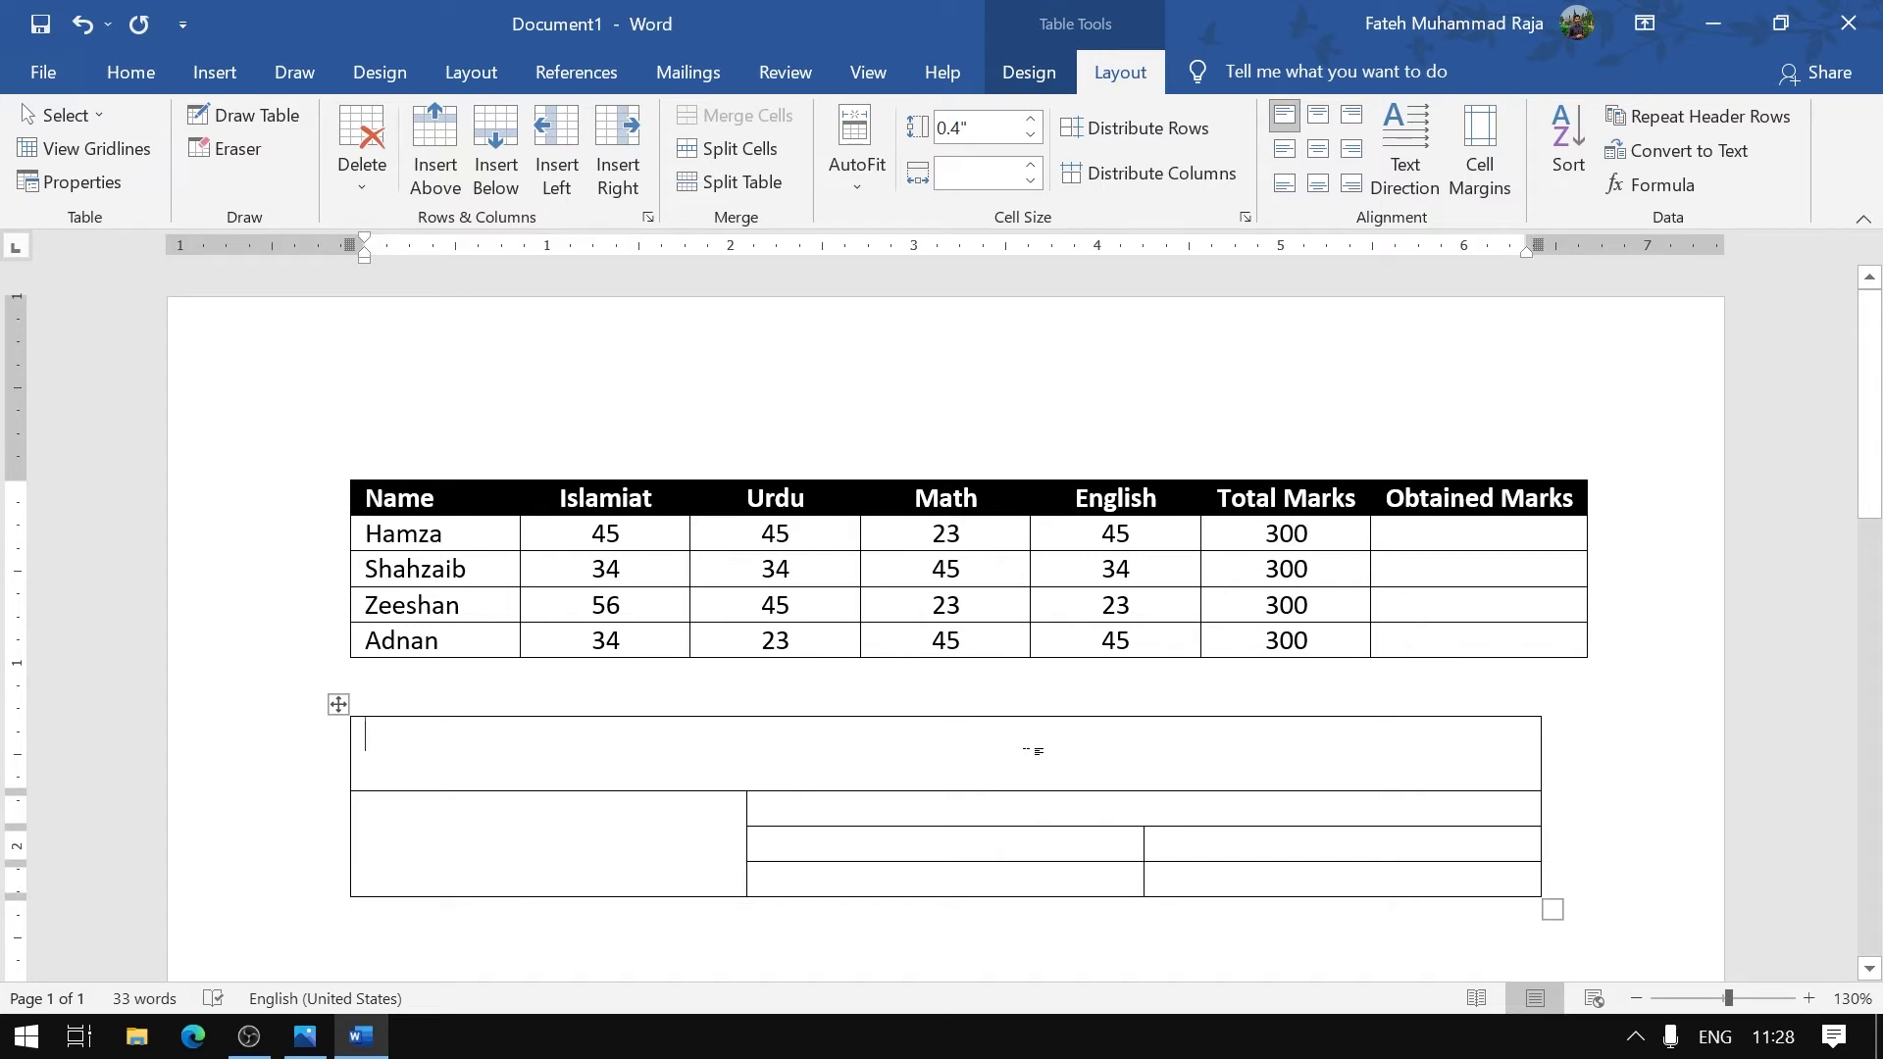
{"action": "type", "text": "Student Name"}
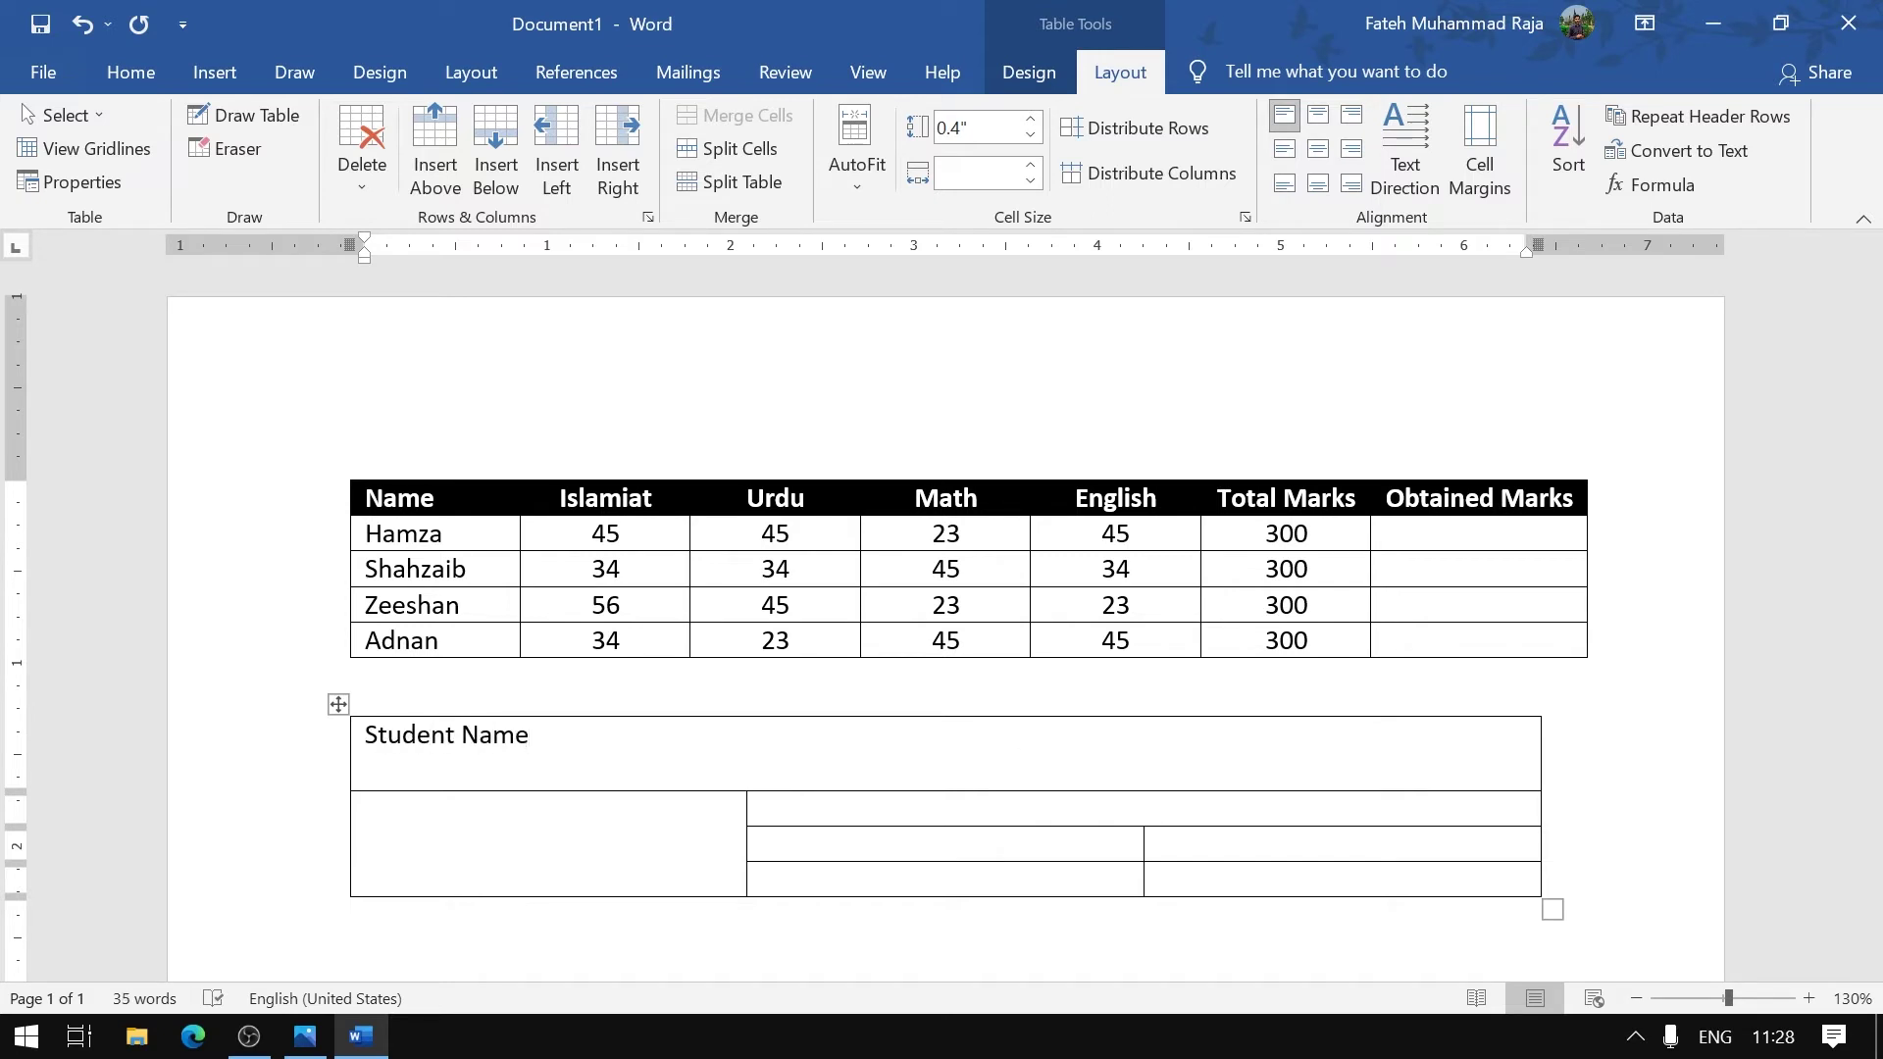
{"action": "type", "text": ":"}
{"action": "type", "text": "--"}
{"action": "key", "text": "BackSpace"}
{"action": "key", "text": "BackSpace"}
{"action": "type", "text": "_____________________________________________"}
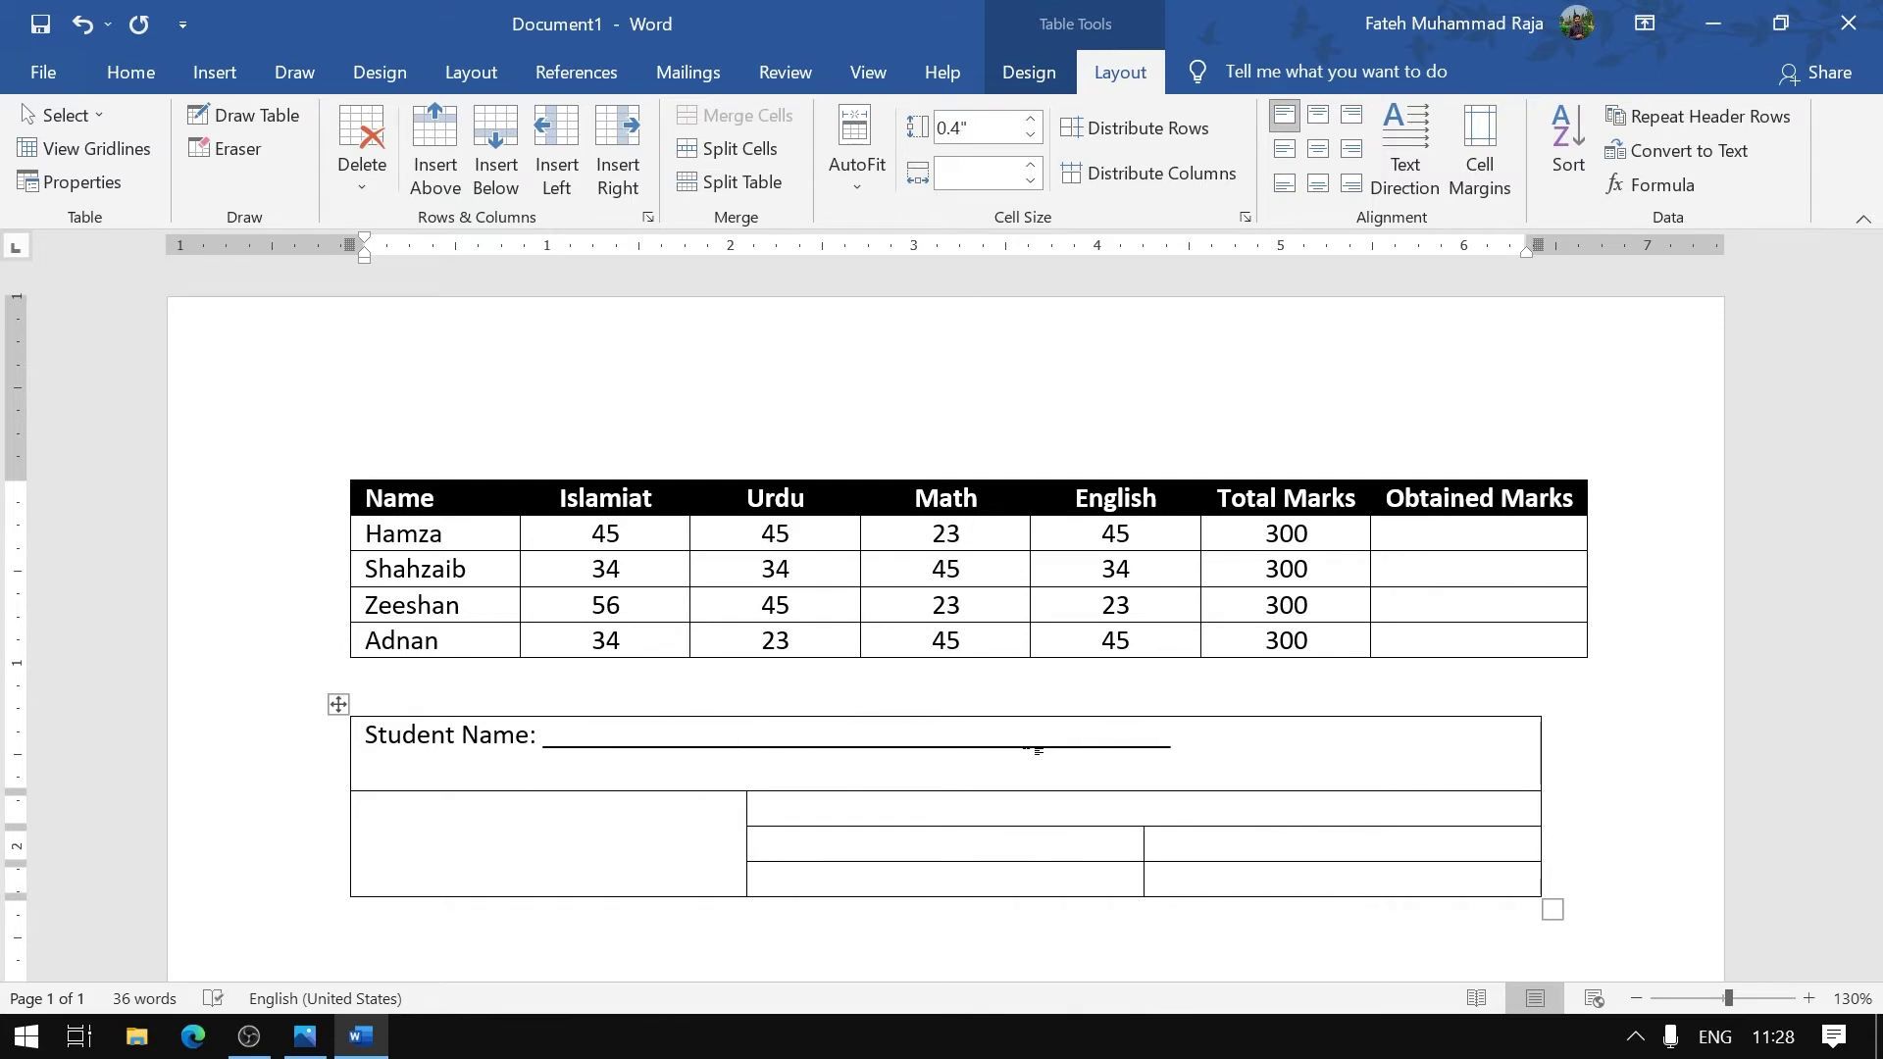
{"action": "type", "text": " Date: ___________________"}
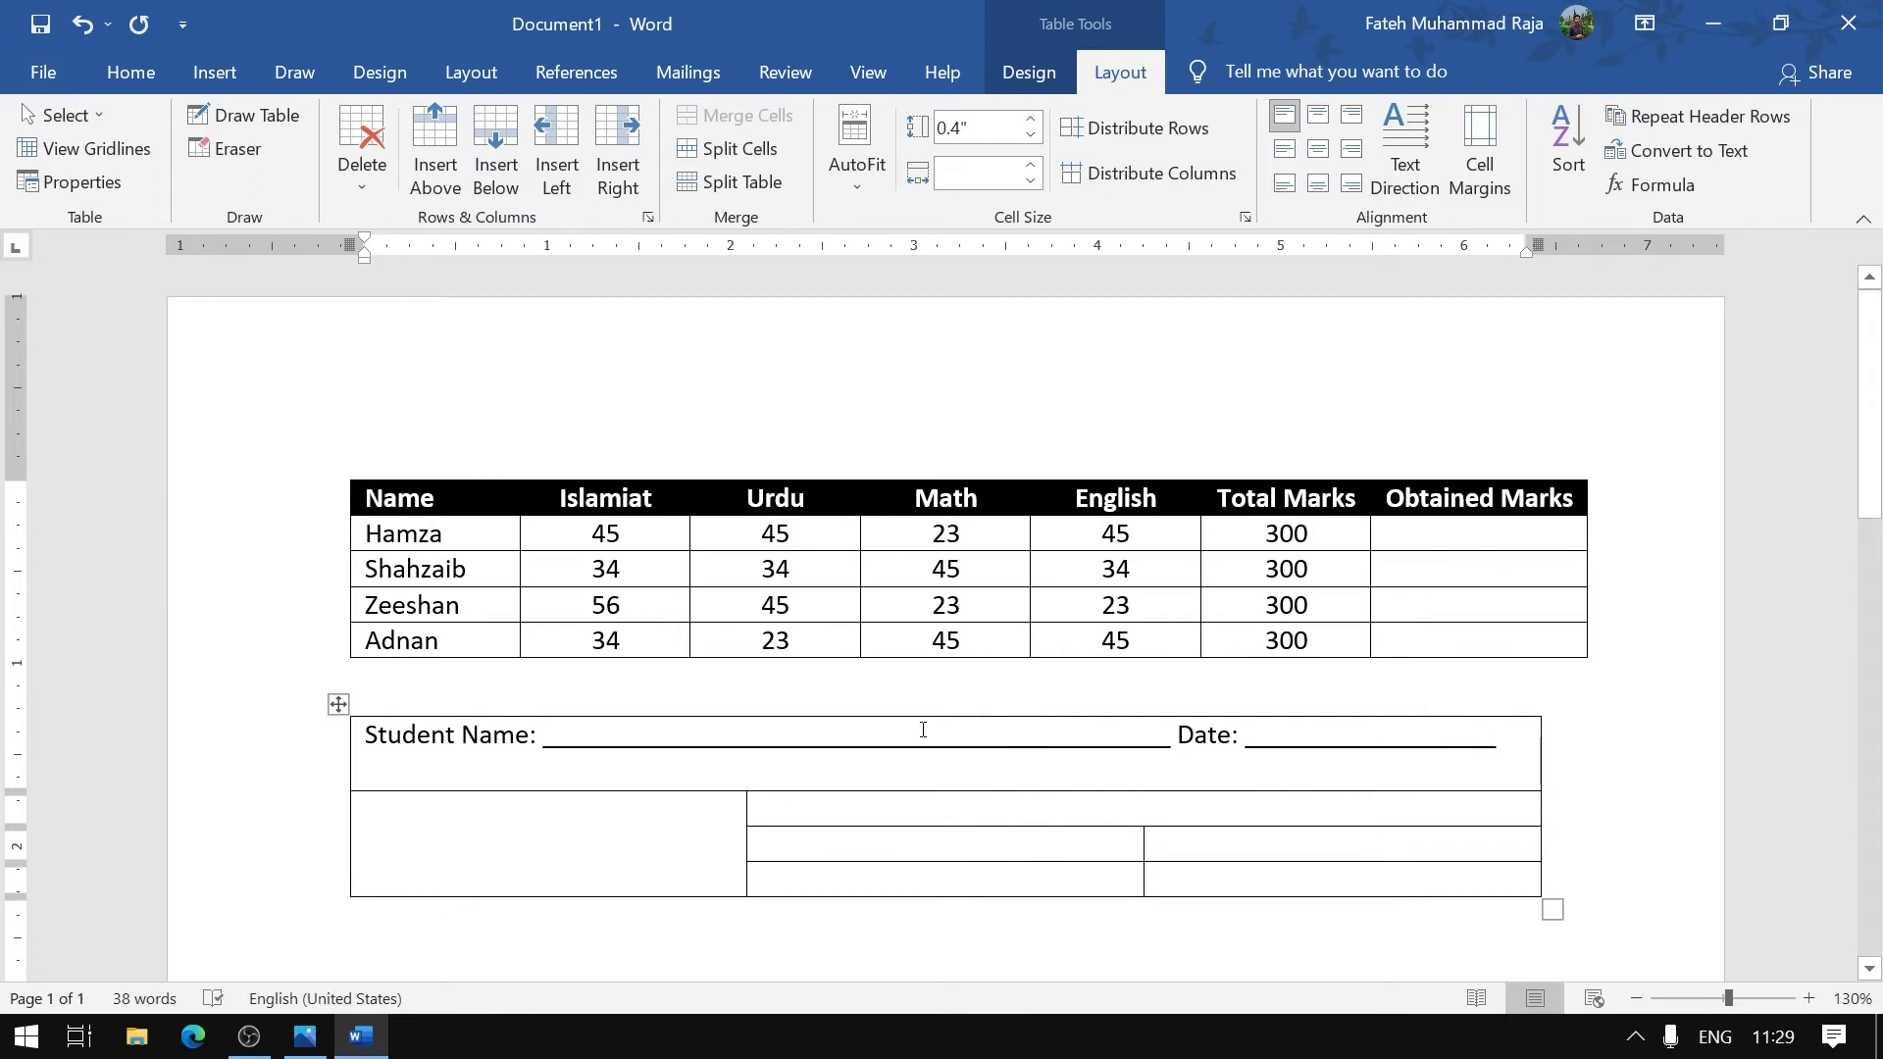
Centre the Student Name and Date line horizontally and vertically in its row
{"action": "left_click_drag", "start_coordinate": [365, 735], "coordinate": [1175, 735]}
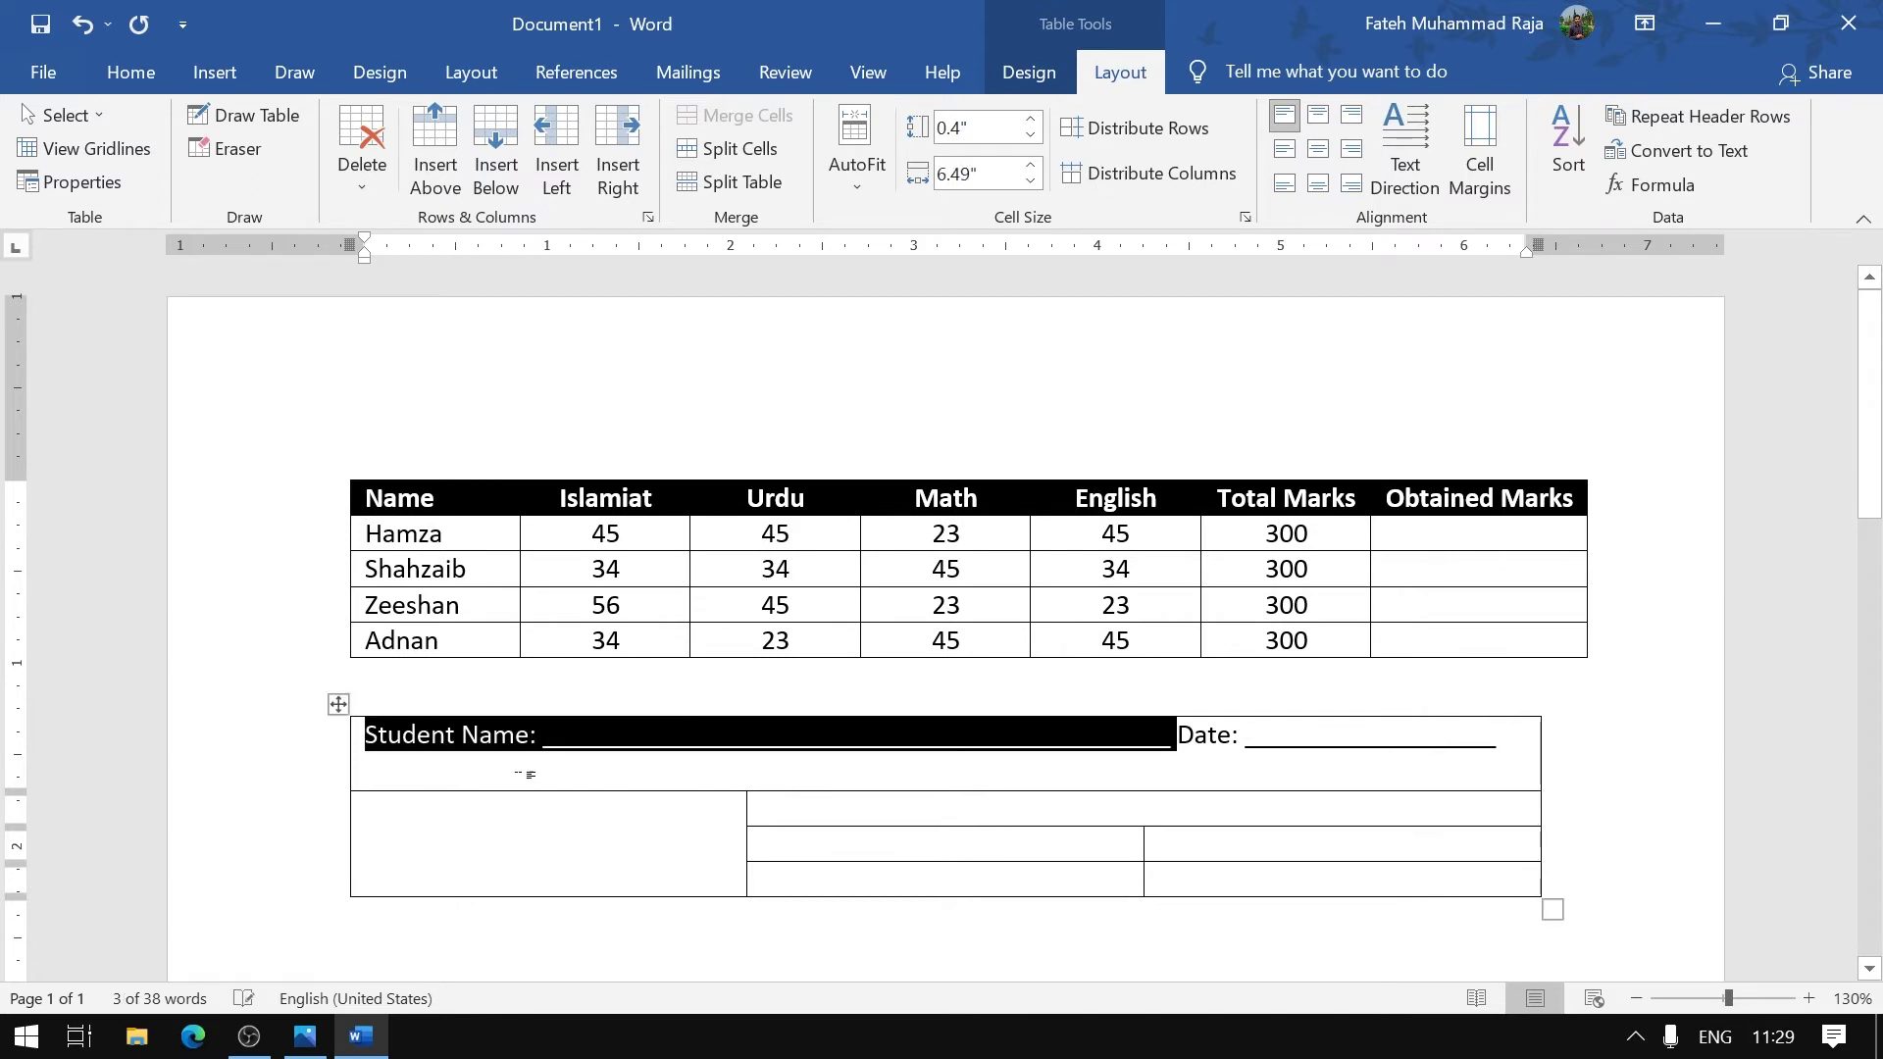
{"action": "left_click", "coordinate": [474, 785]}
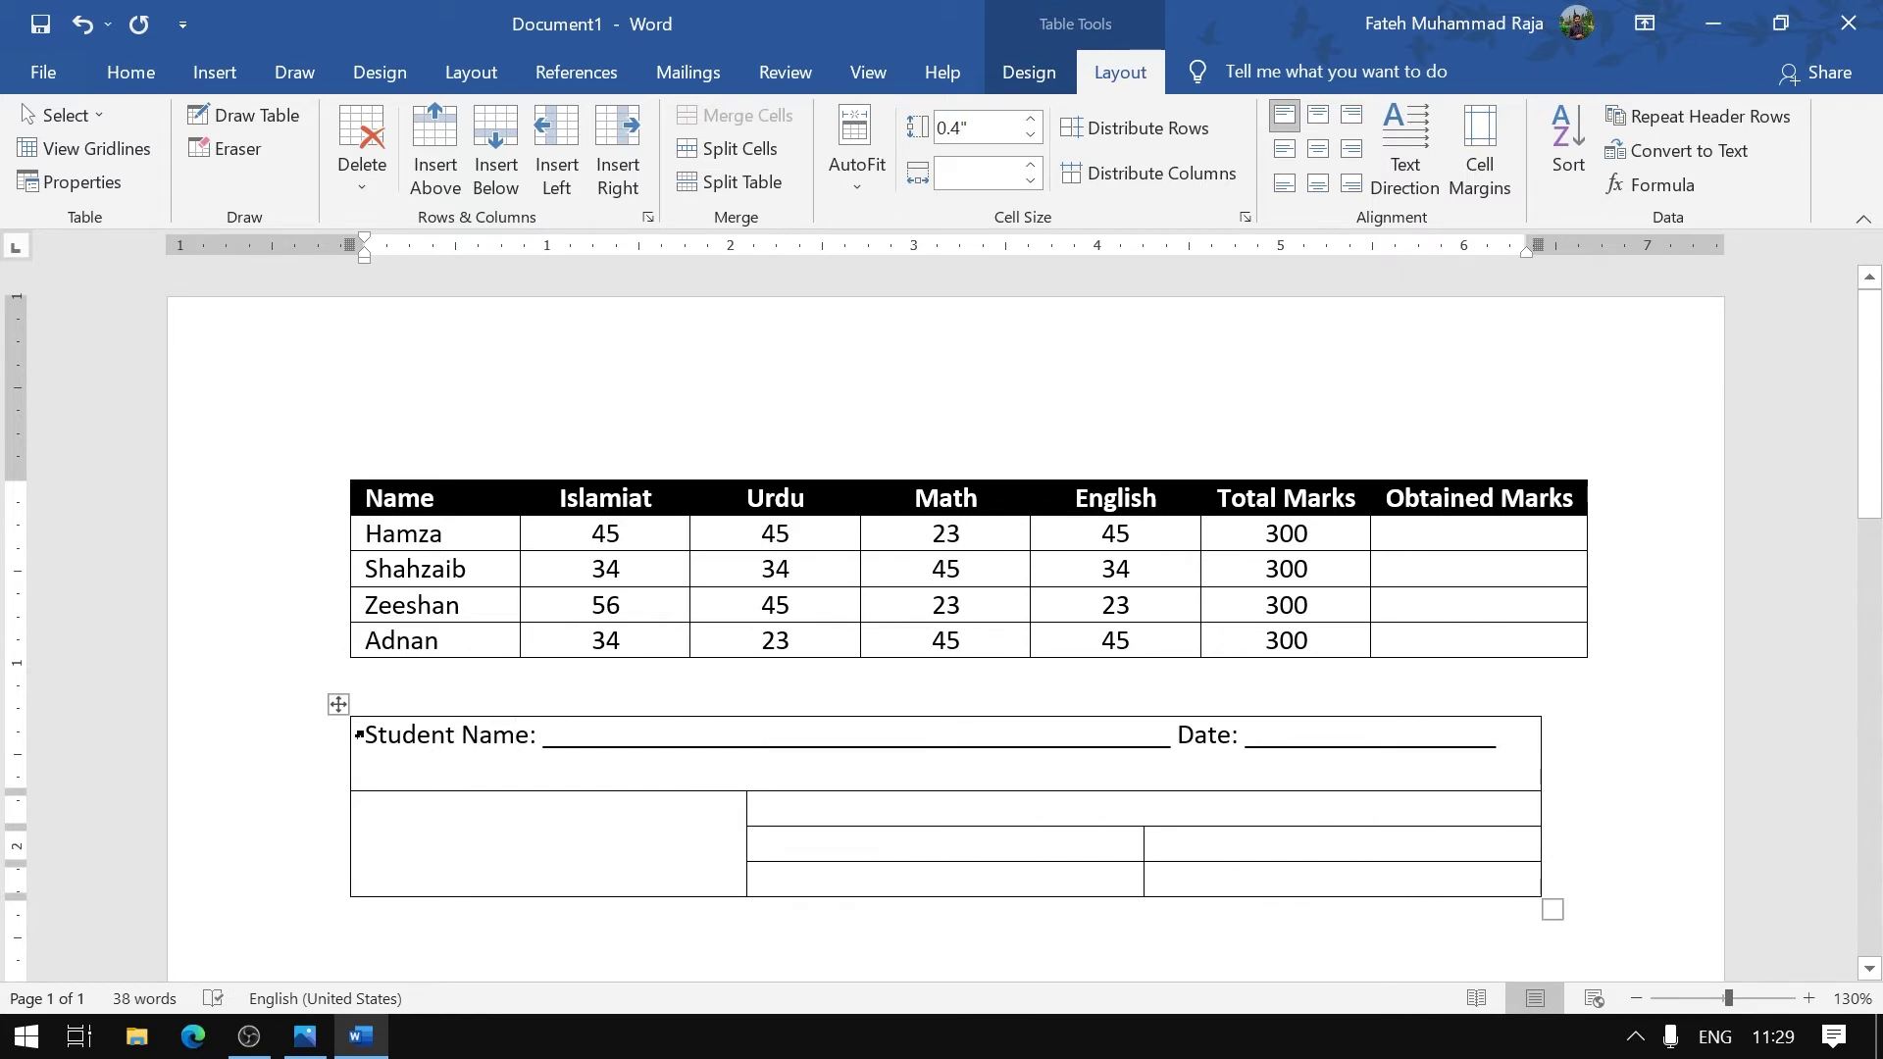
{"action": "left_click", "coordinate": [384, 748]}
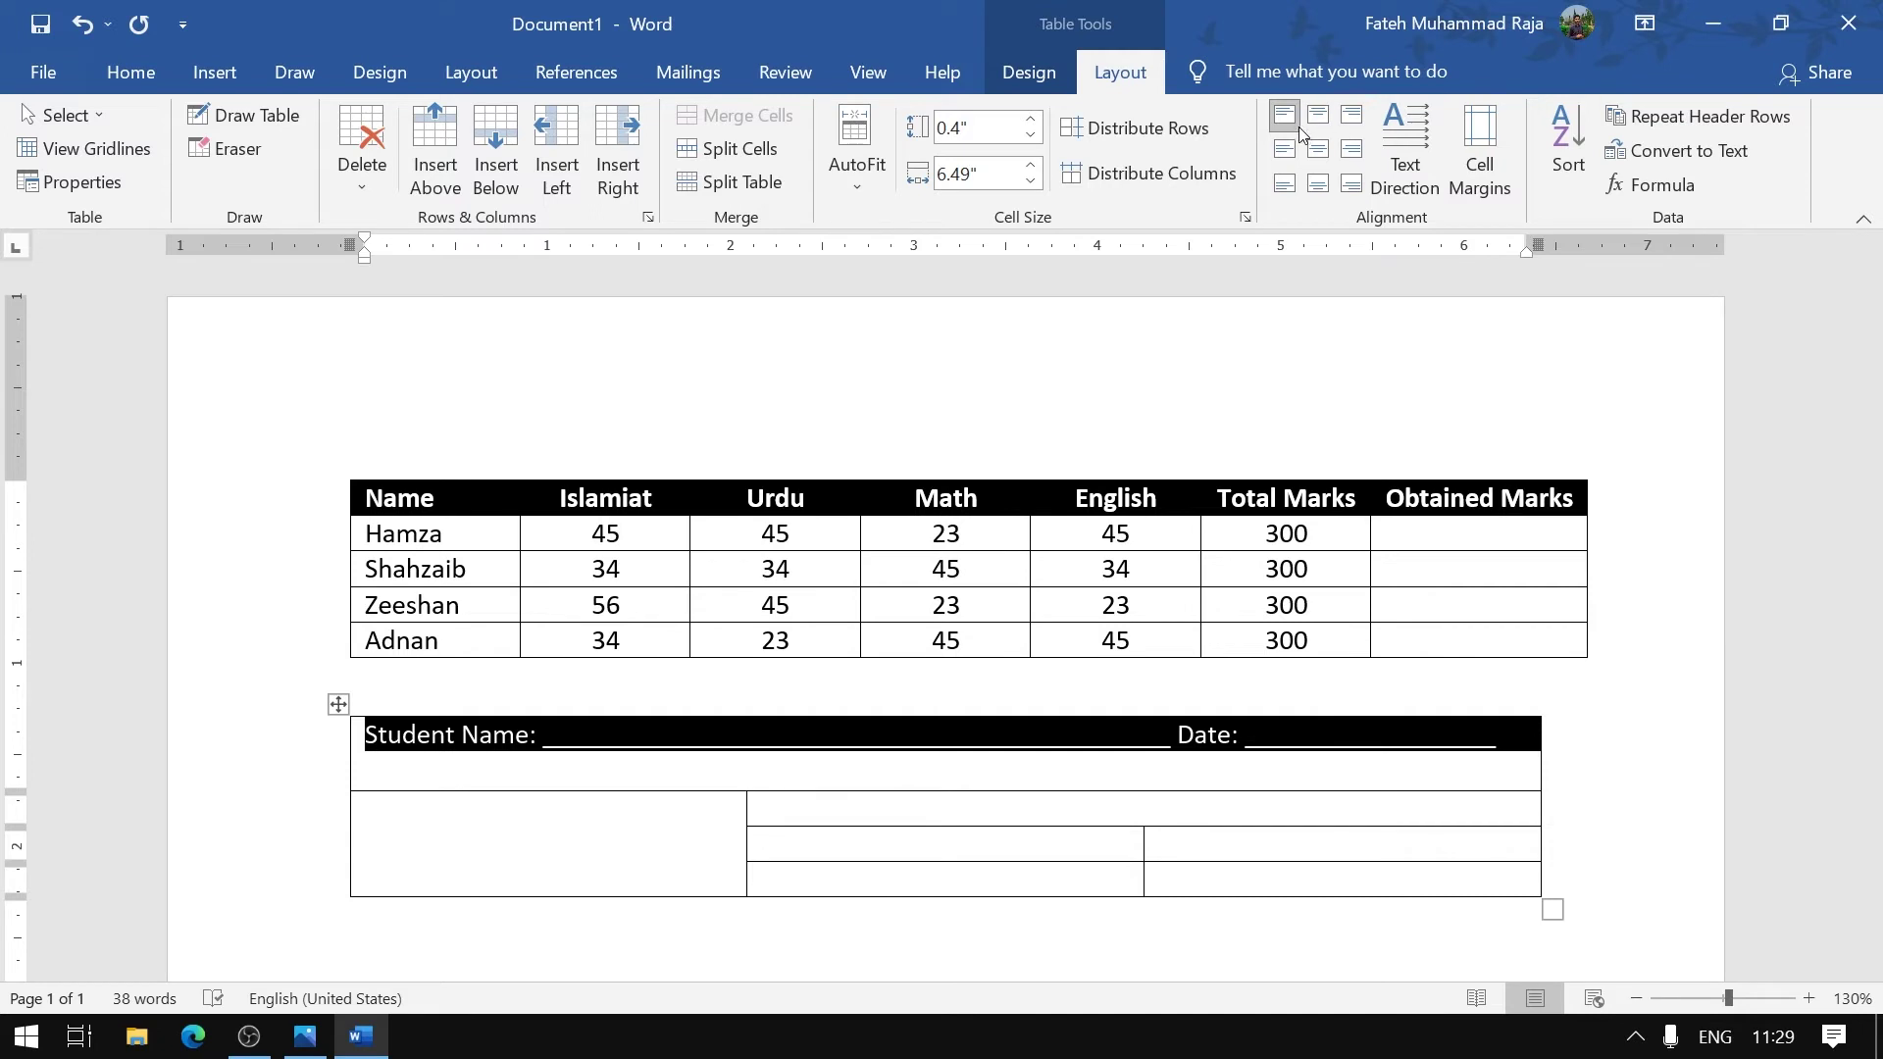
{"action": "left_click", "coordinate": [1319, 149]}
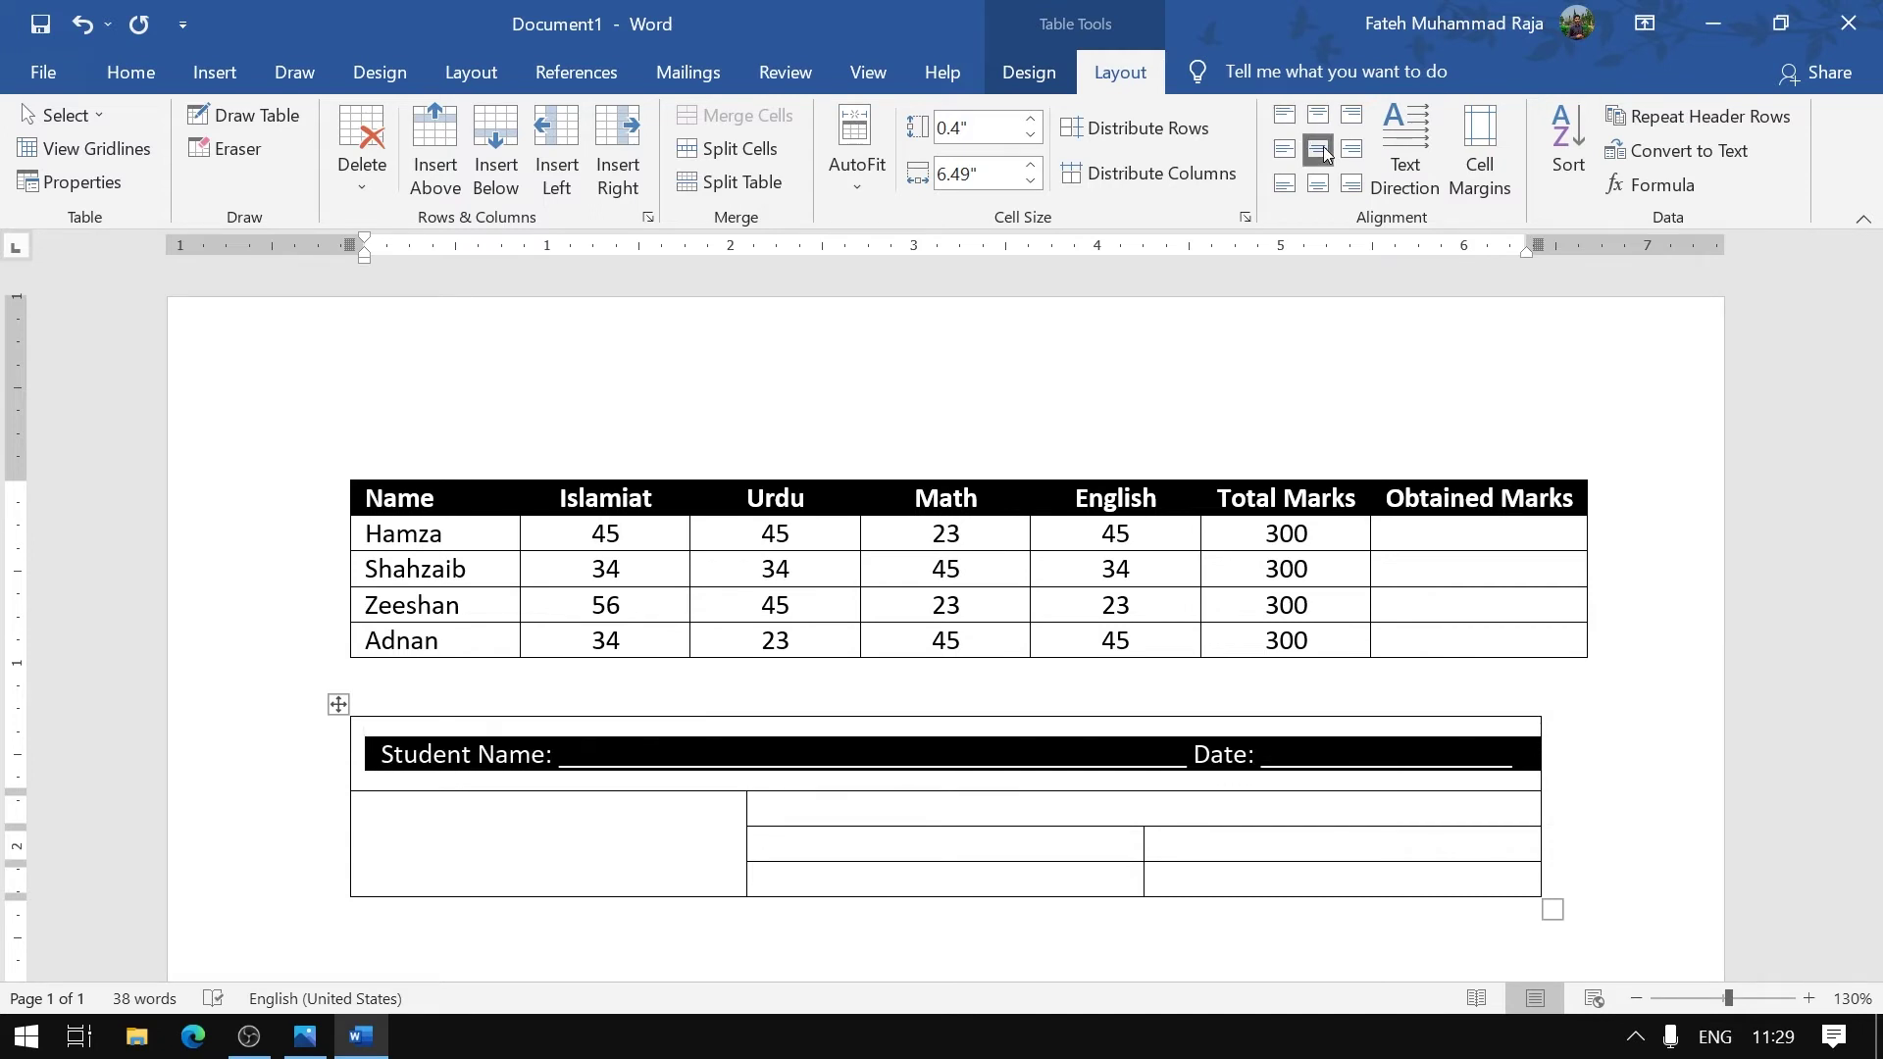
{"action": "left_click", "coordinate": [1324, 188]}
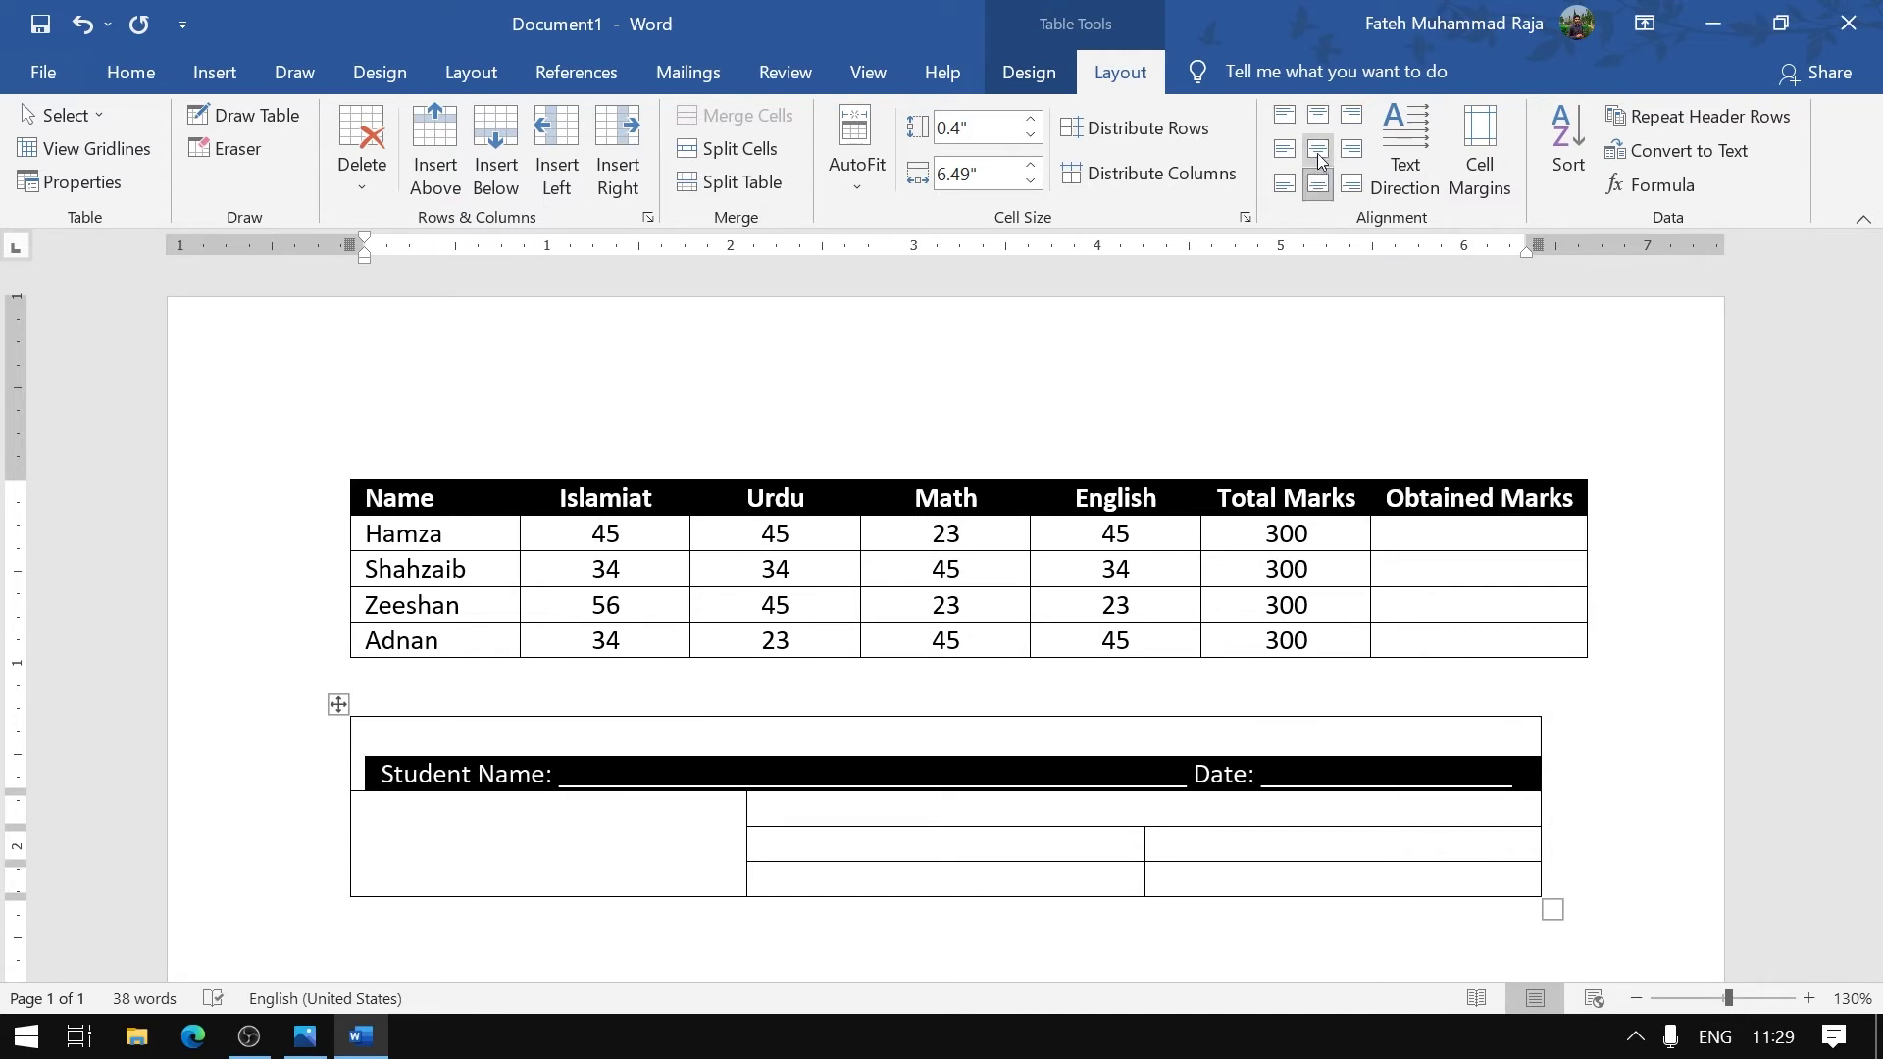
{"action": "left_click", "coordinate": [1316, 152]}
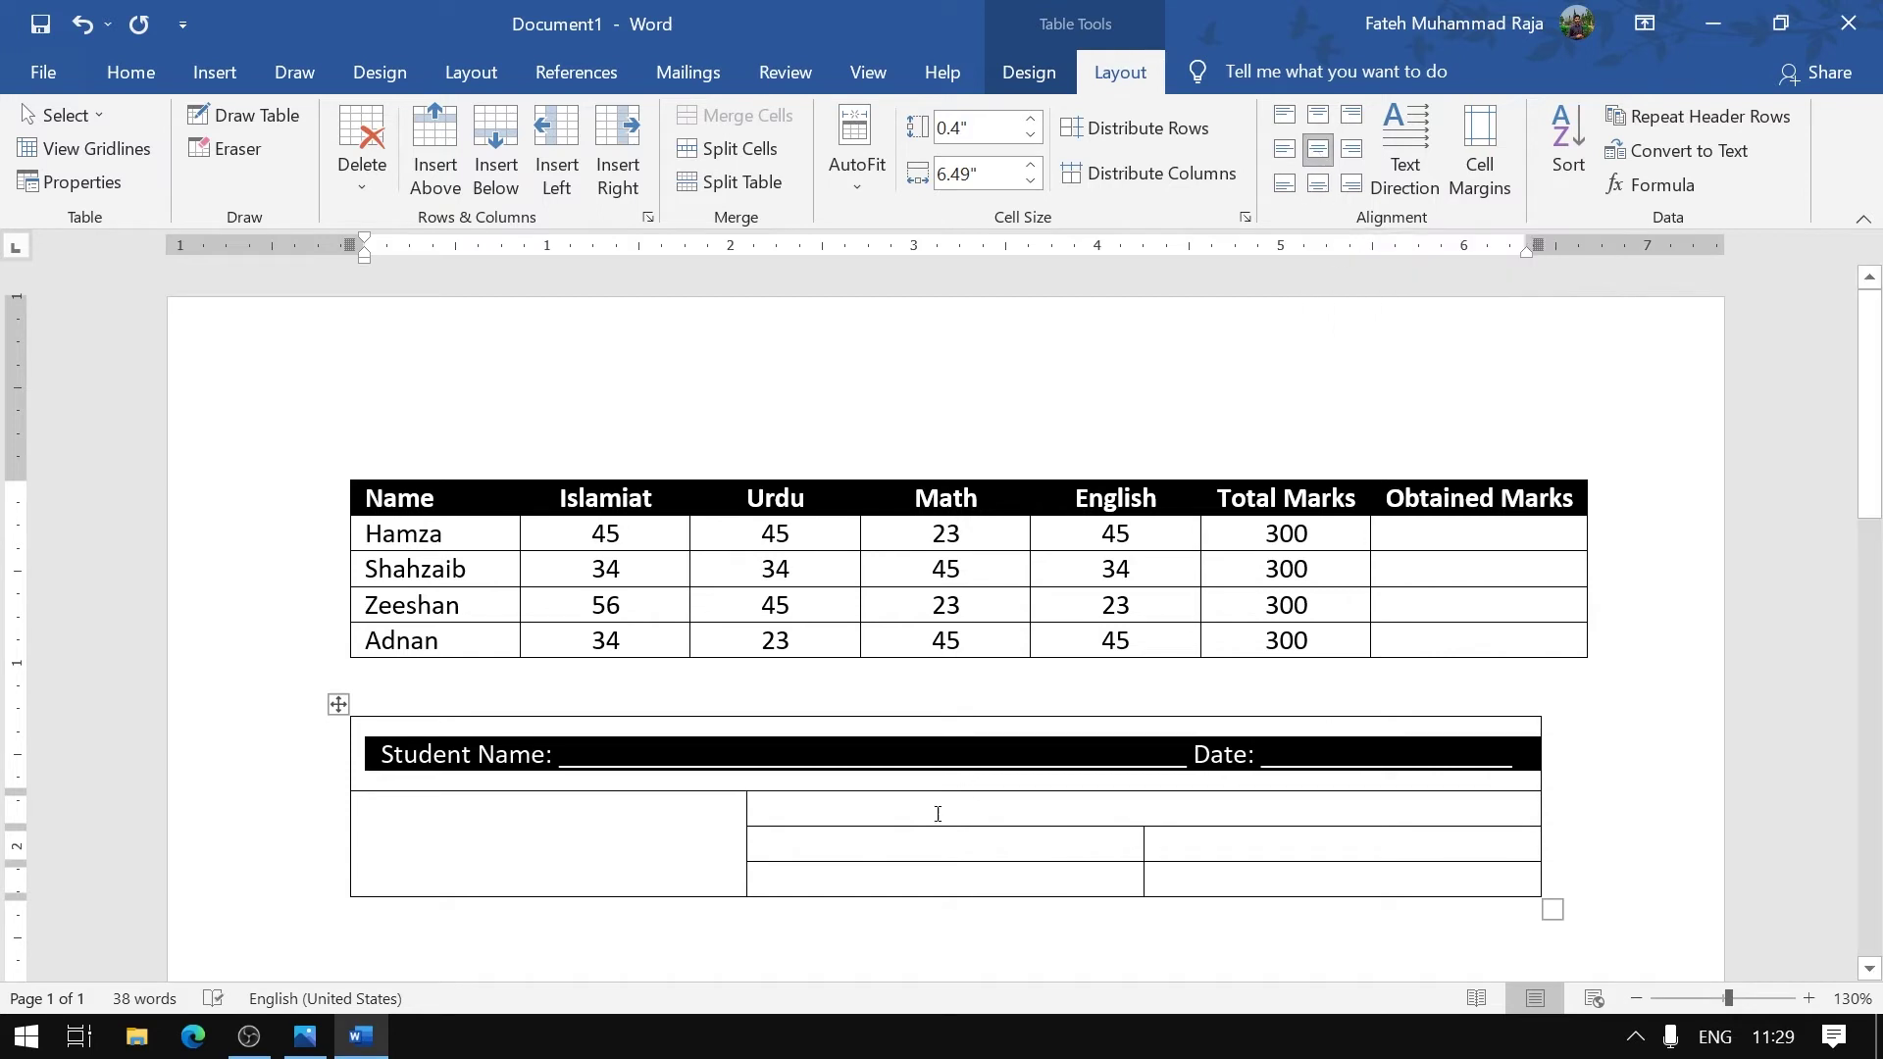
Lengthen the Student Name fill-in line by two underscores
{"action": "left_click", "coordinate": [920, 754]}
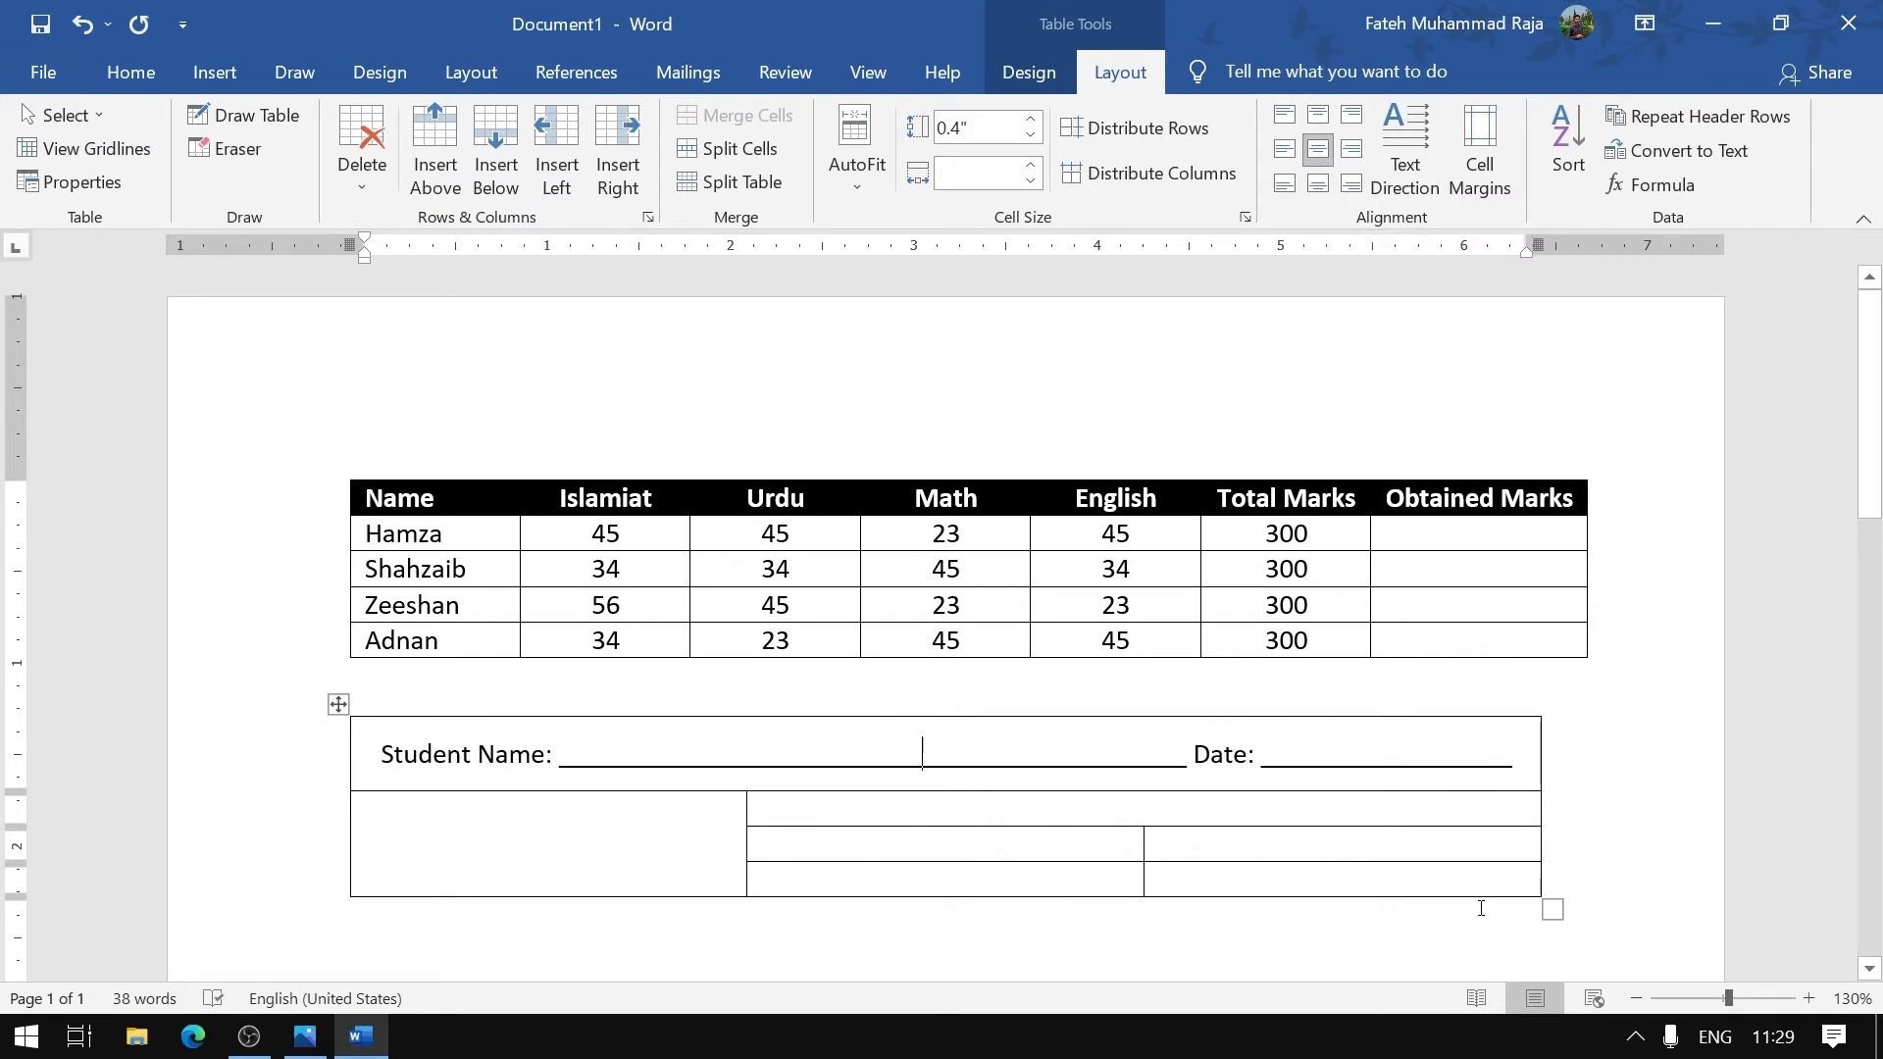
{"action": "type", "text": "__"}
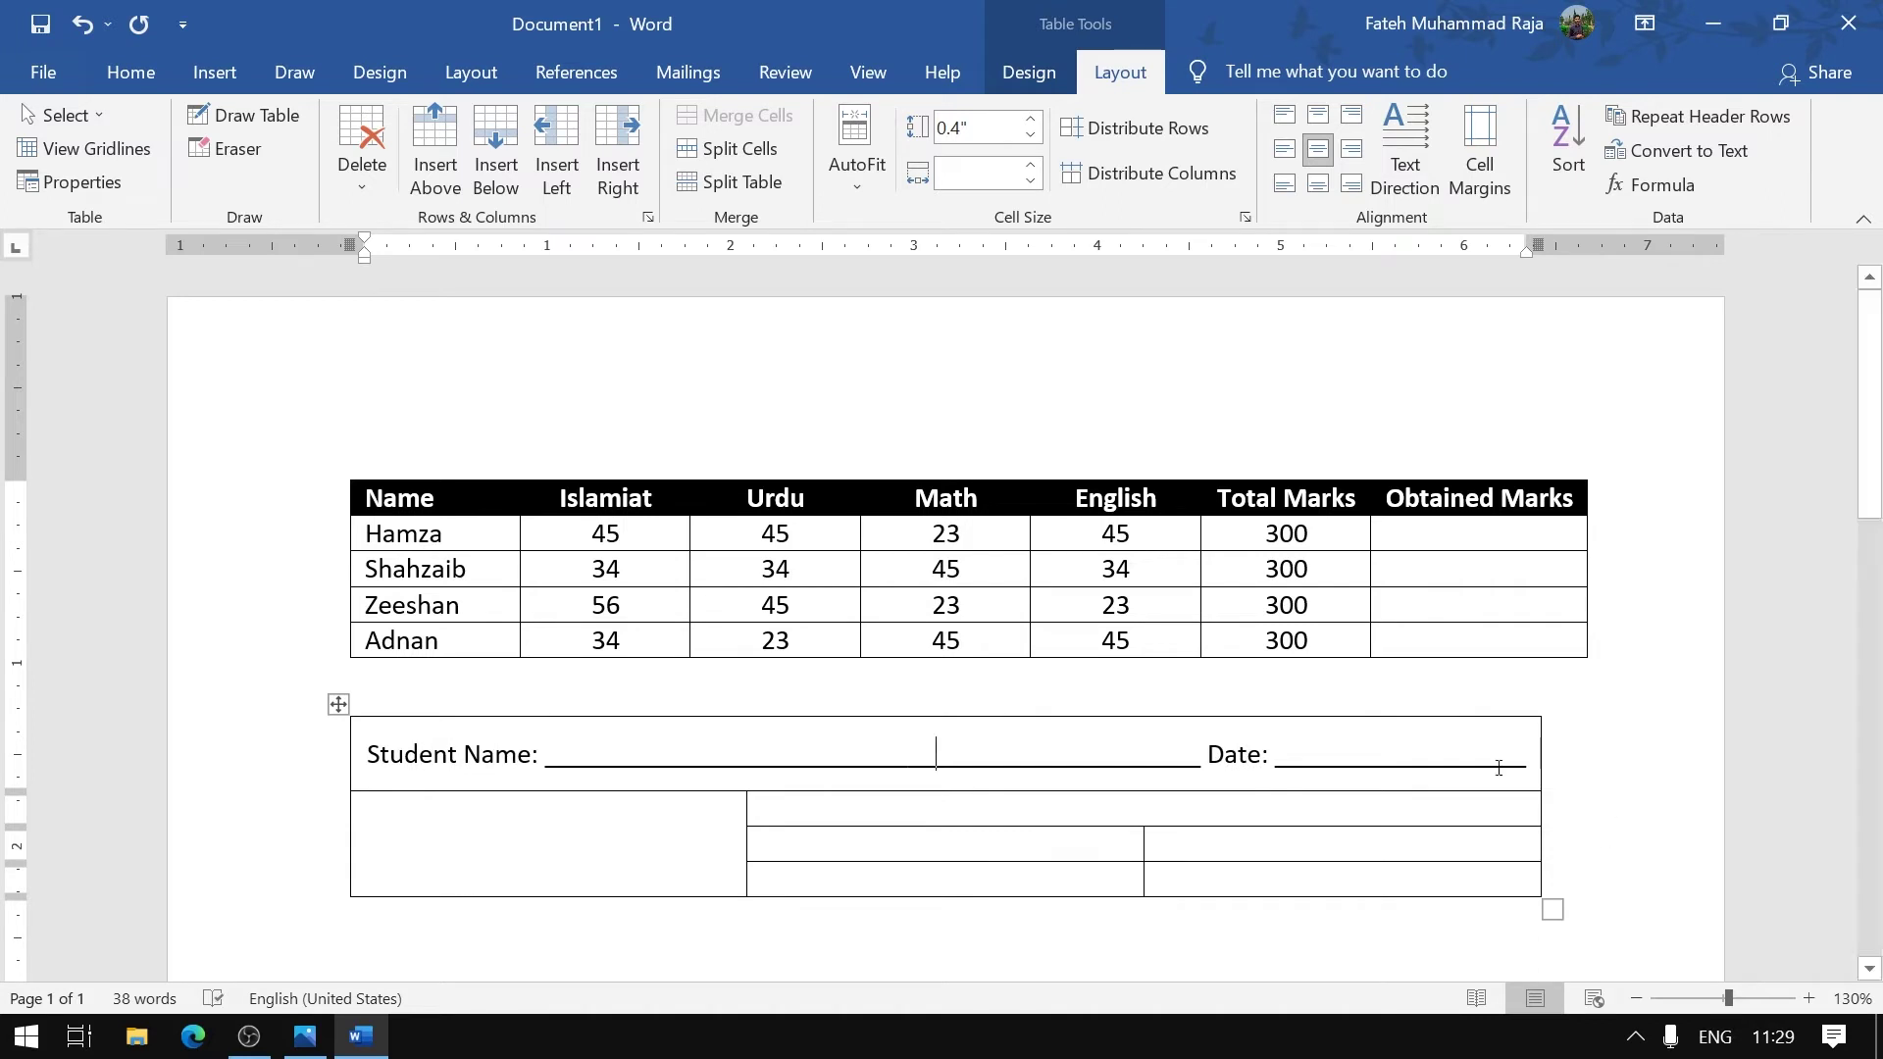
{"action": "left_click", "coordinate": [1329, 757]}
{"action": "type", "text": "_"}
{"action": "key", "text": "BackSpace"}
Widen the second table to the marks table's outer edge and enlarge its columns, making the first about 2.25" wide
{"action": "left_click_drag", "start_coordinate": [1541, 771], "coordinate": [1584, 777]}
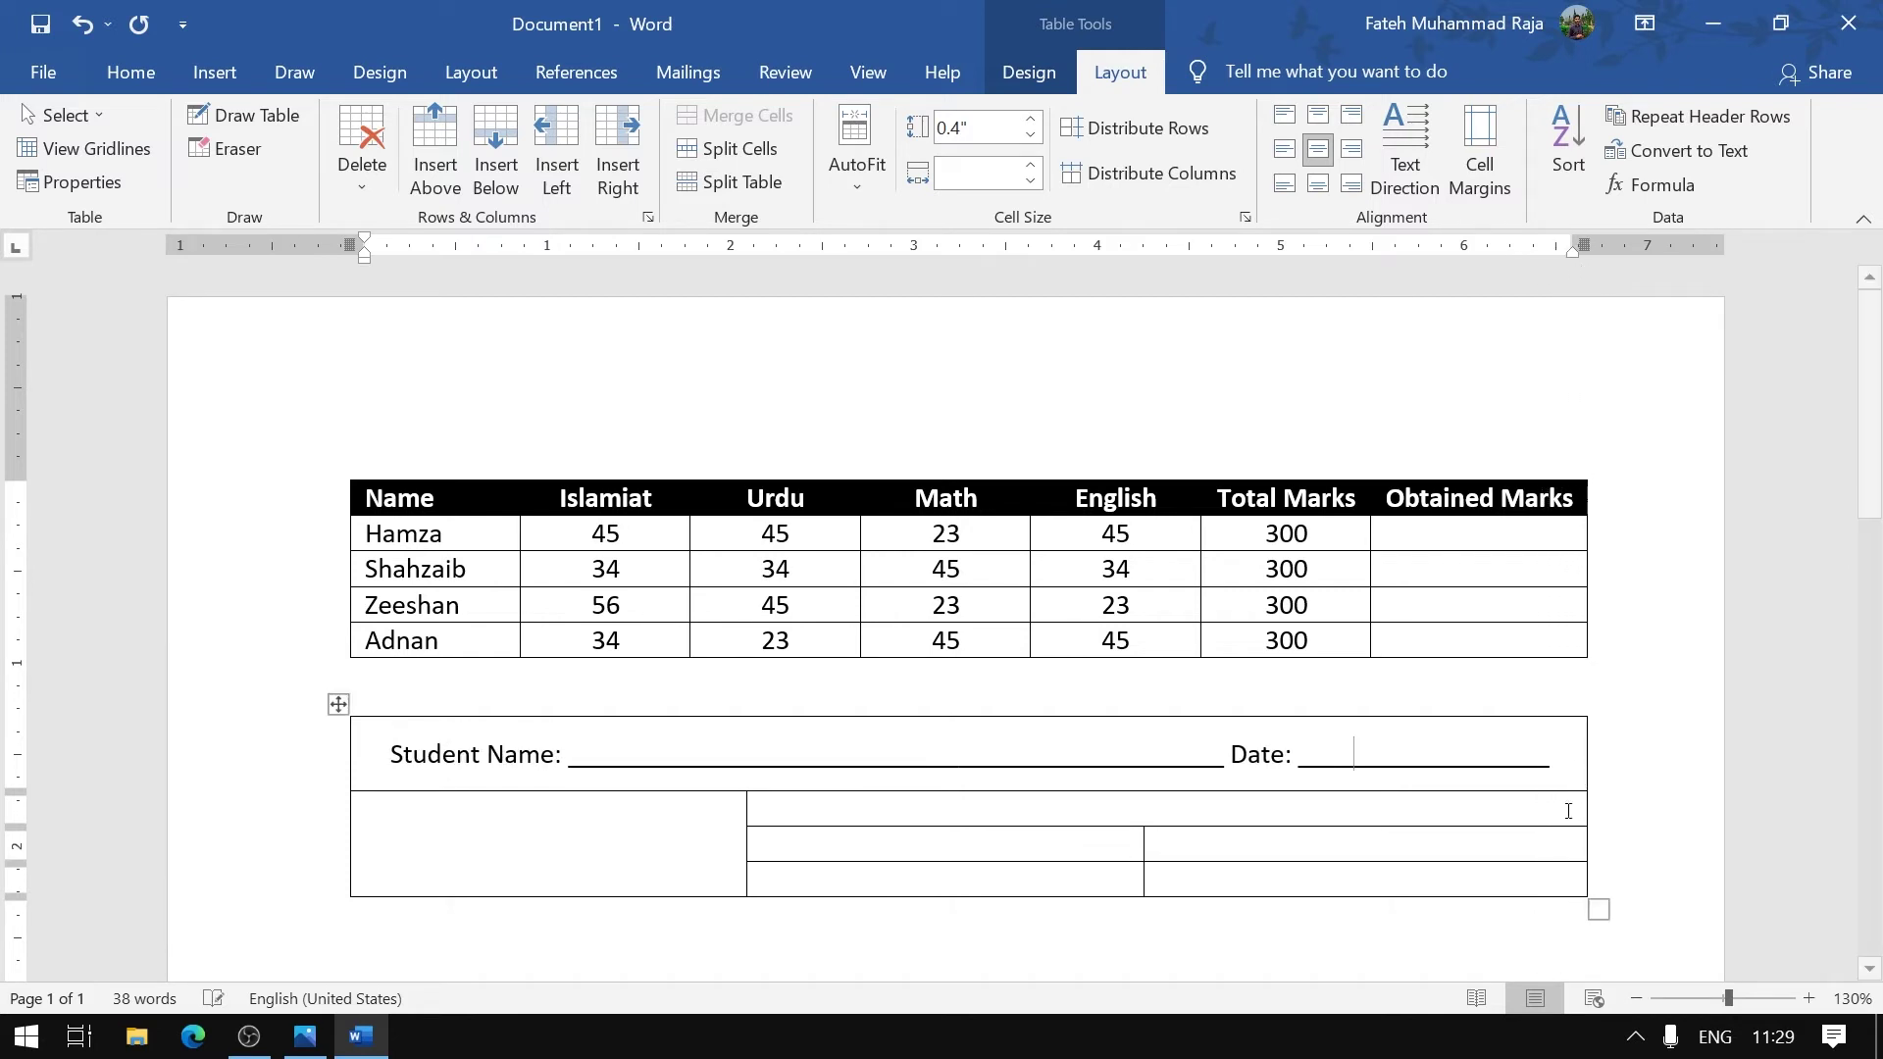
{"action": "left_click_drag", "start_coordinate": [1144, 849], "coordinate": [1185, 849]}
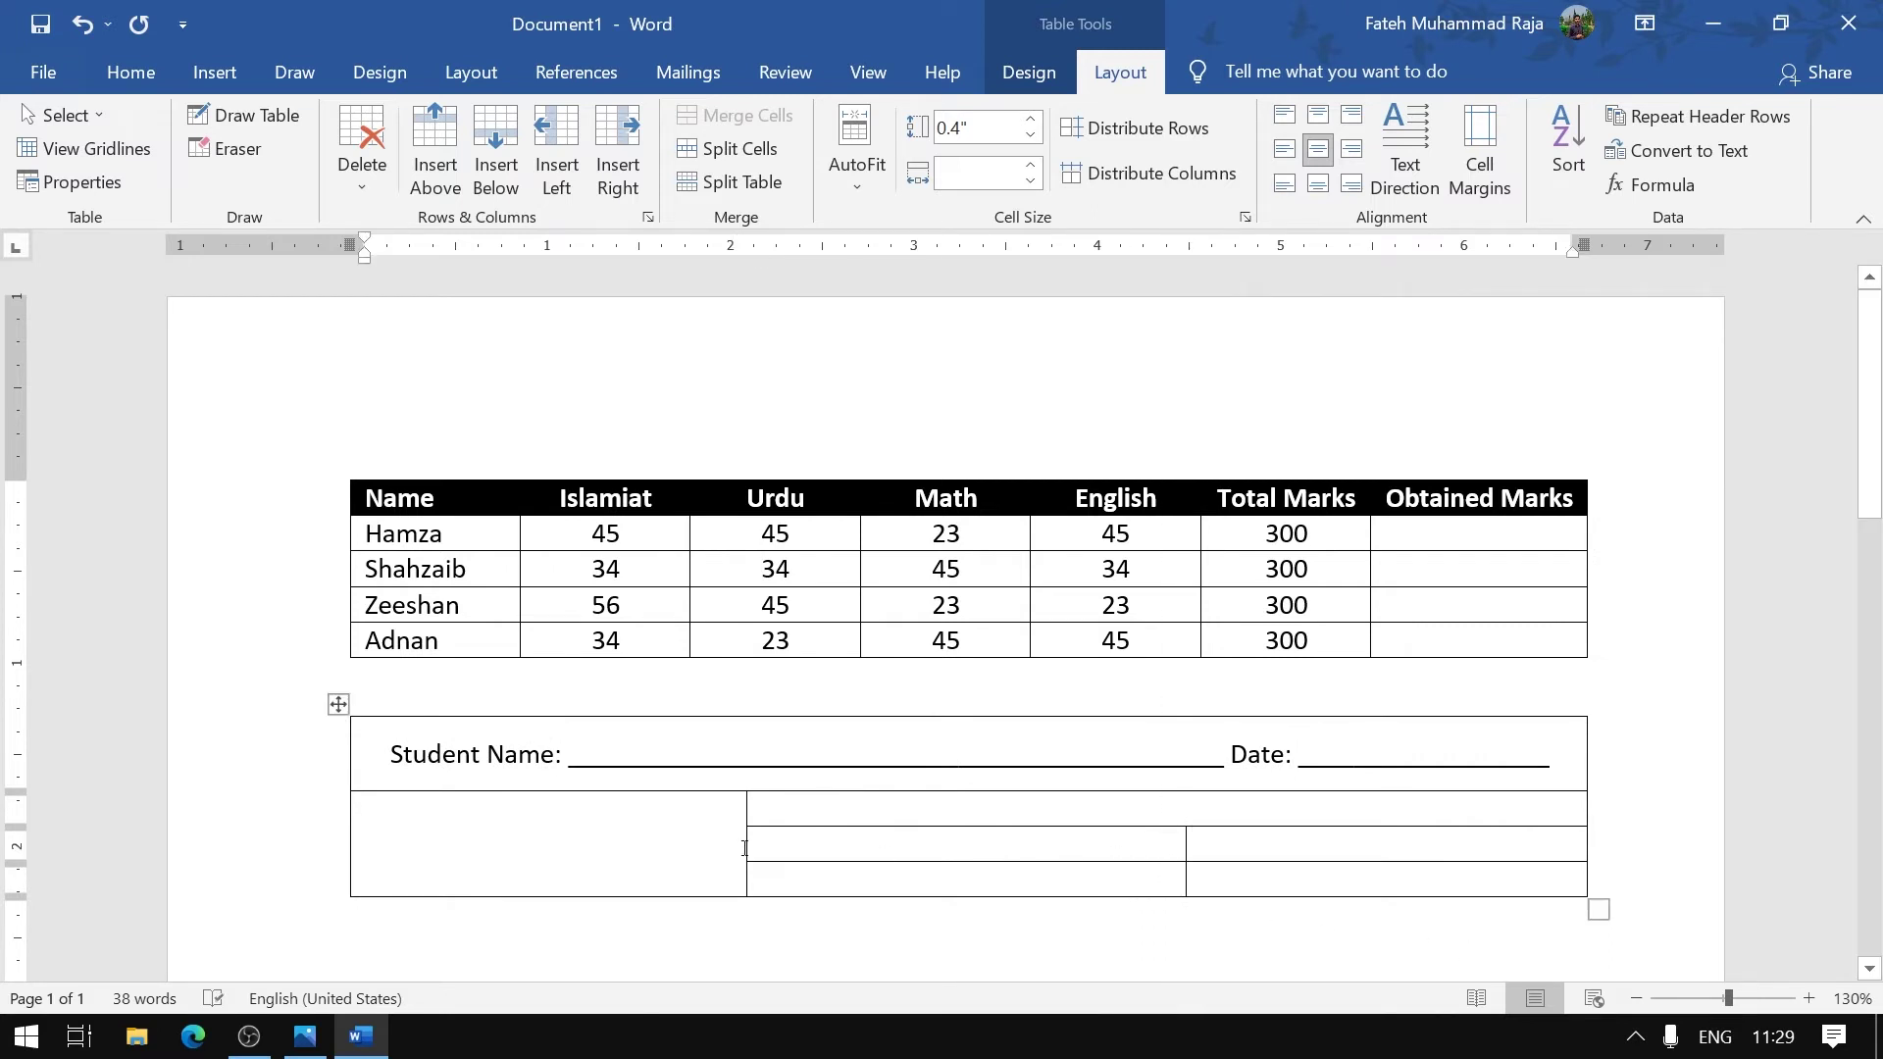
{"action": "left_click_drag", "start_coordinate": [746, 848], "coordinate": [763, 846]}
Enter "Final Term C-IT" in the merged first-column cell as in Word EX-03.jpg and centre it horizontally and vertically
{"action": "left_click", "coordinate": [606, 848]}
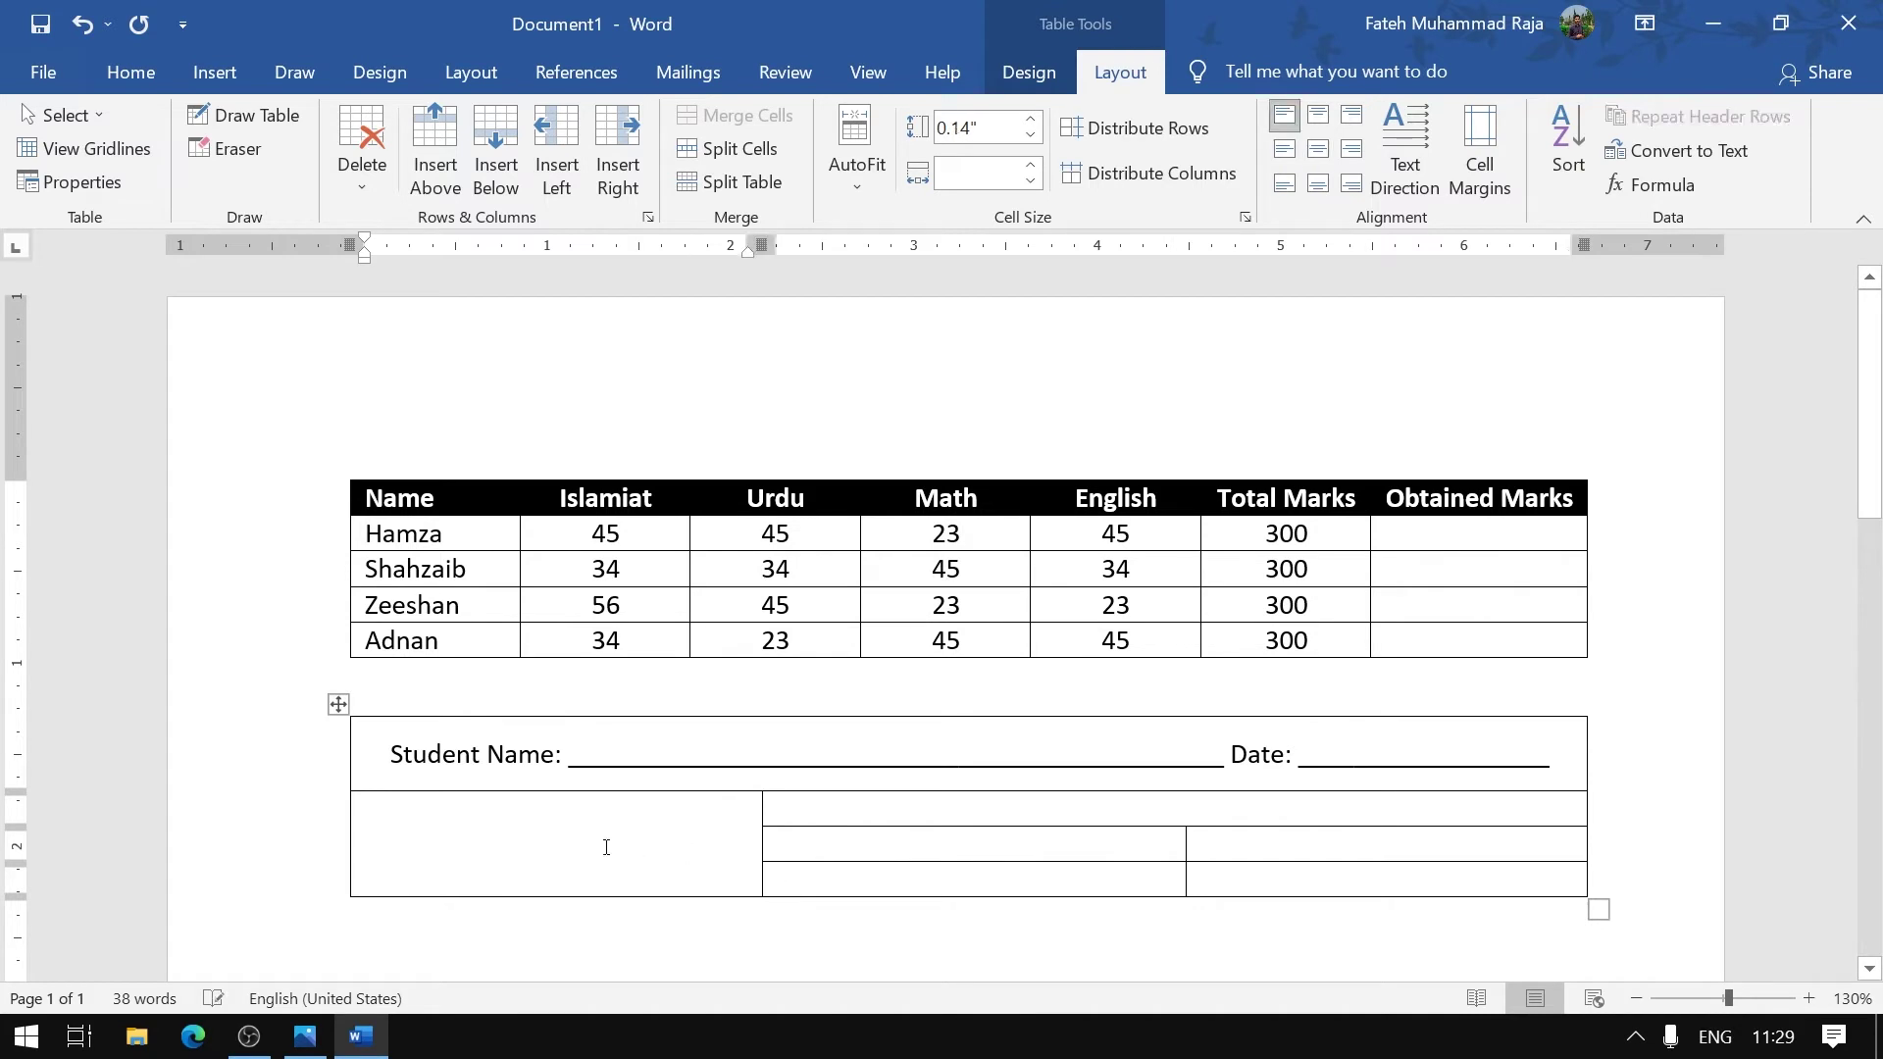
{"action": "left_click", "coordinate": [305, 1037]}
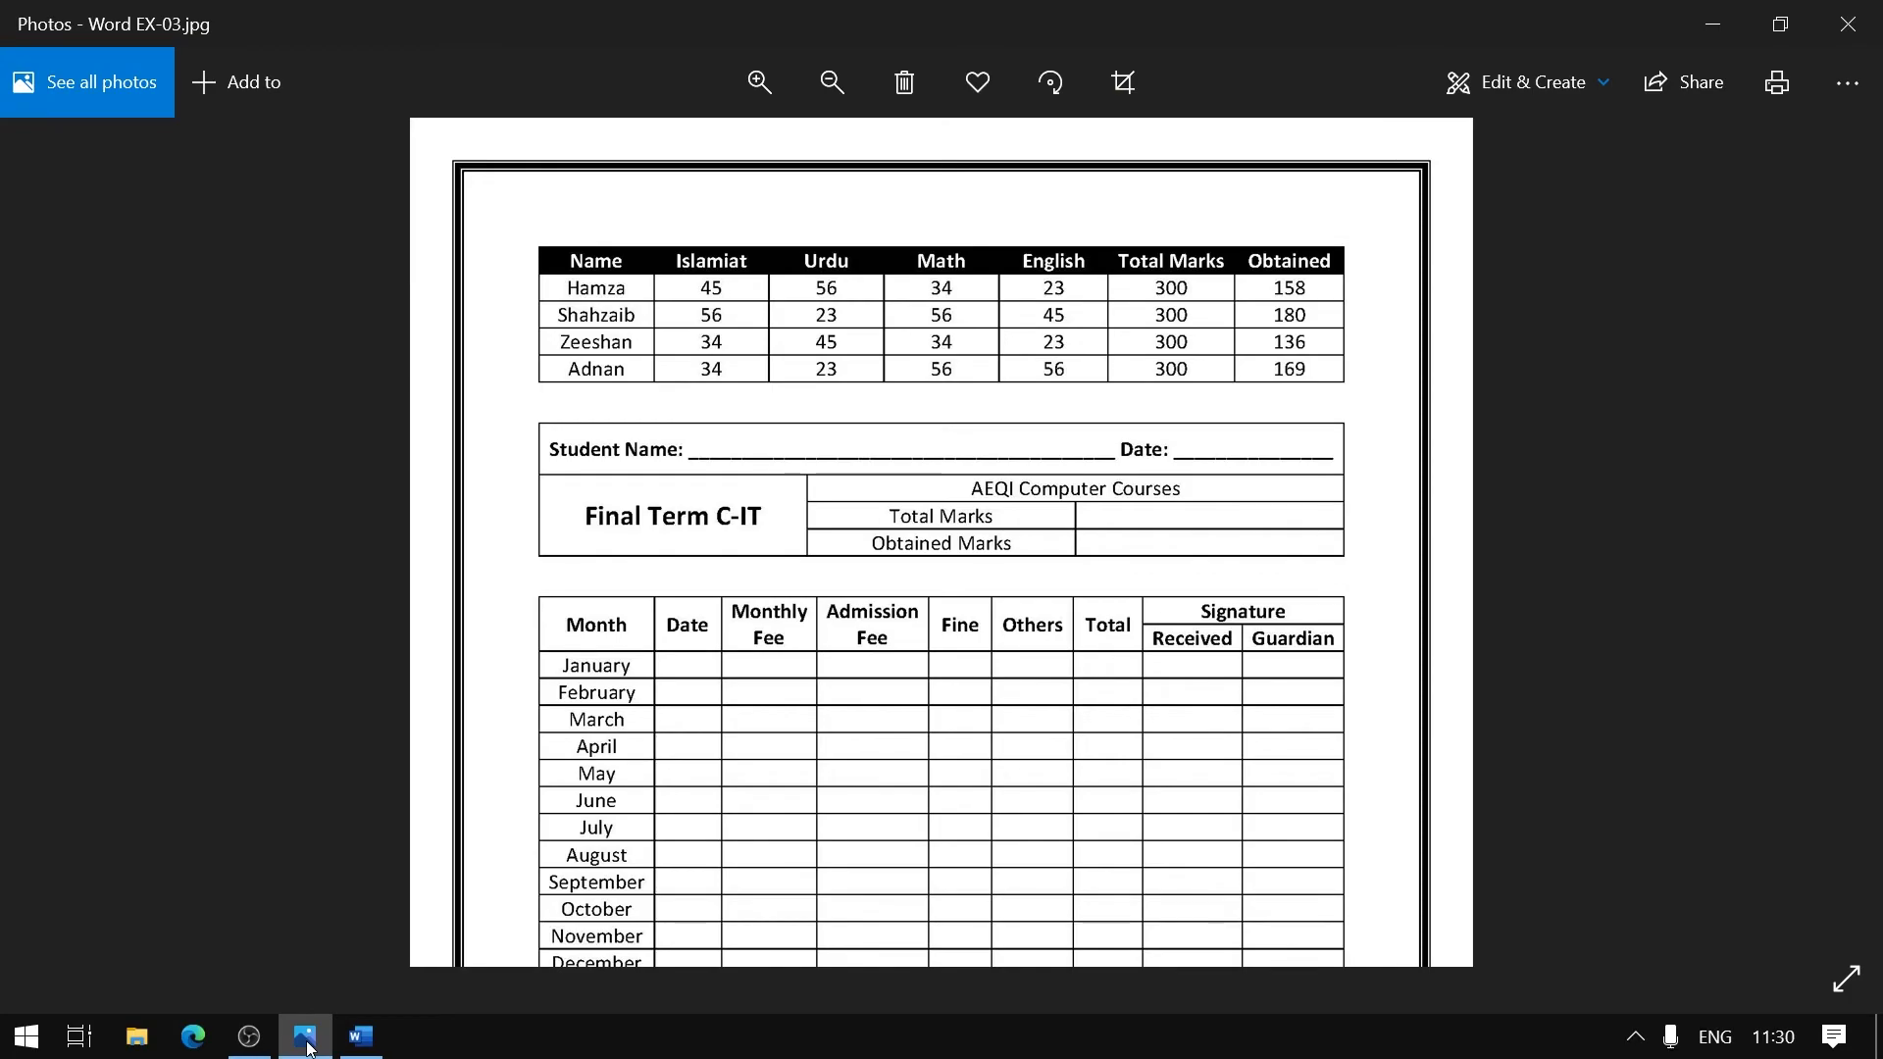
{"action": "left_click", "coordinate": [305, 1044]}
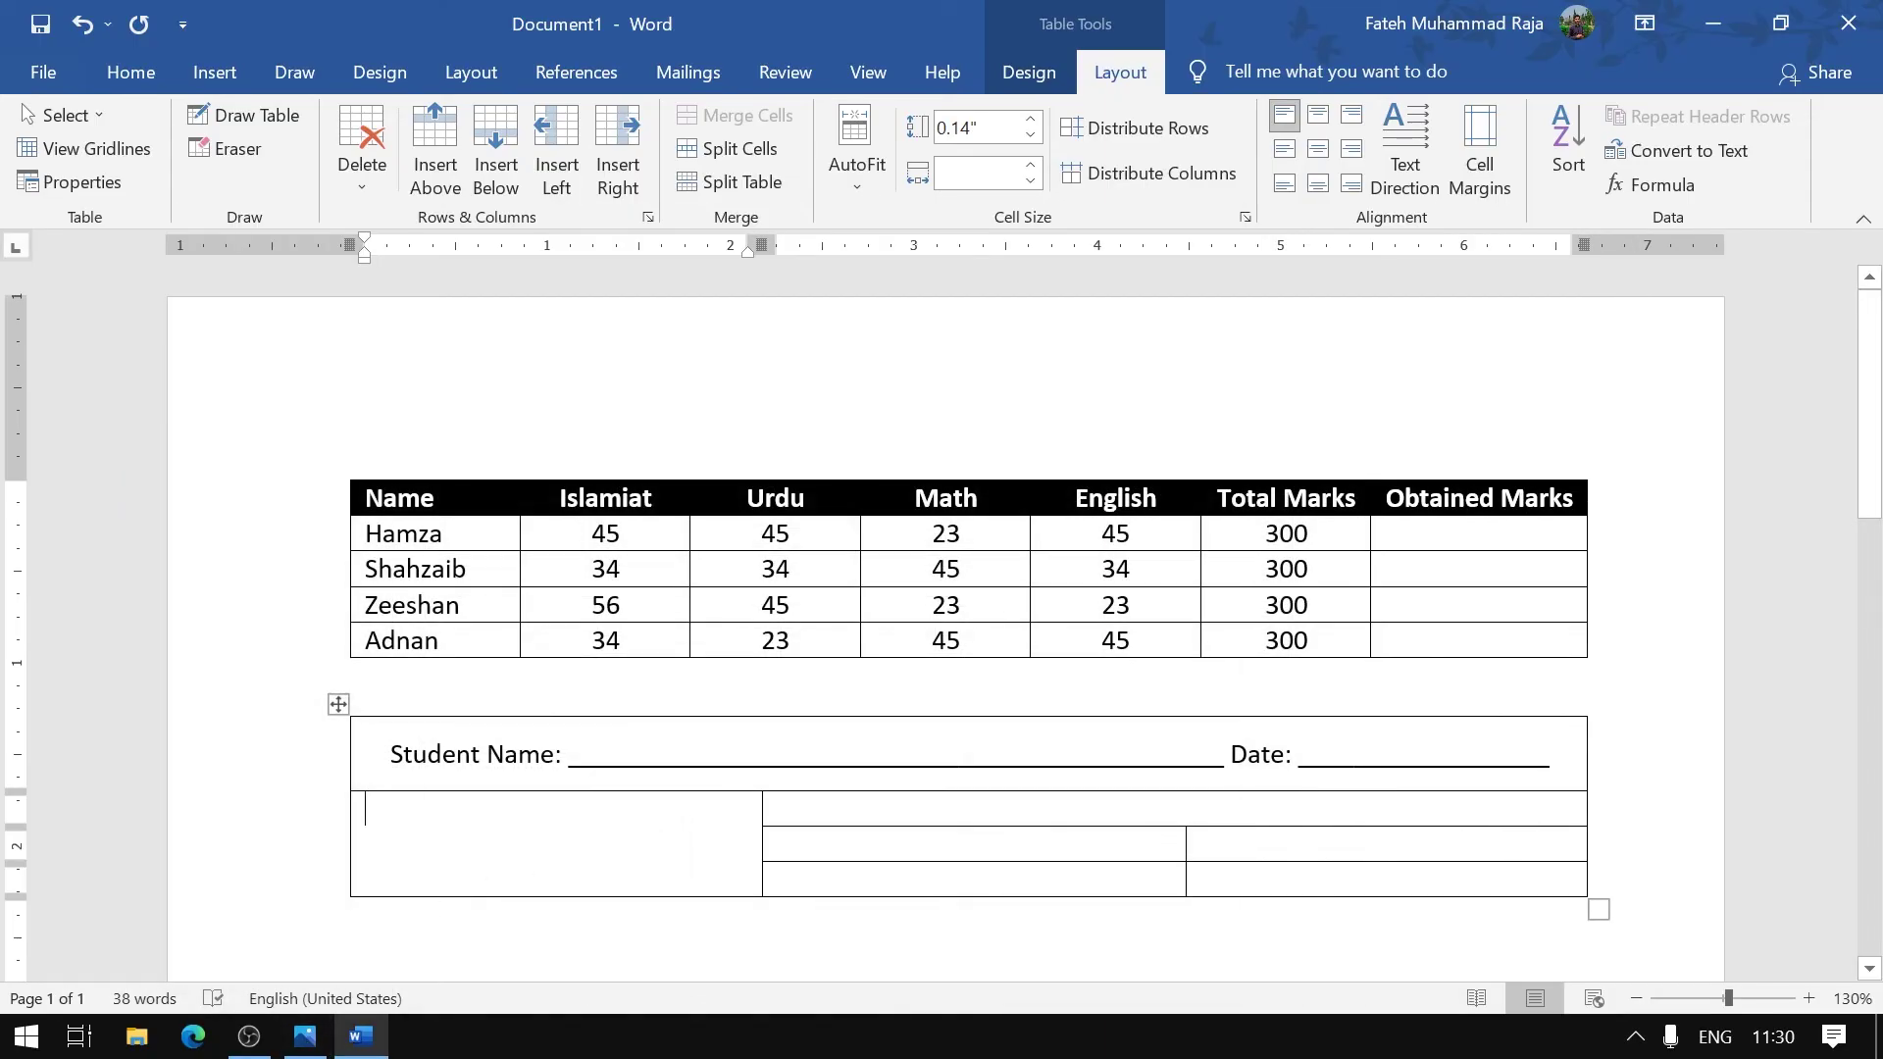
{"action": "type", "text": "Final Term C-IT"}
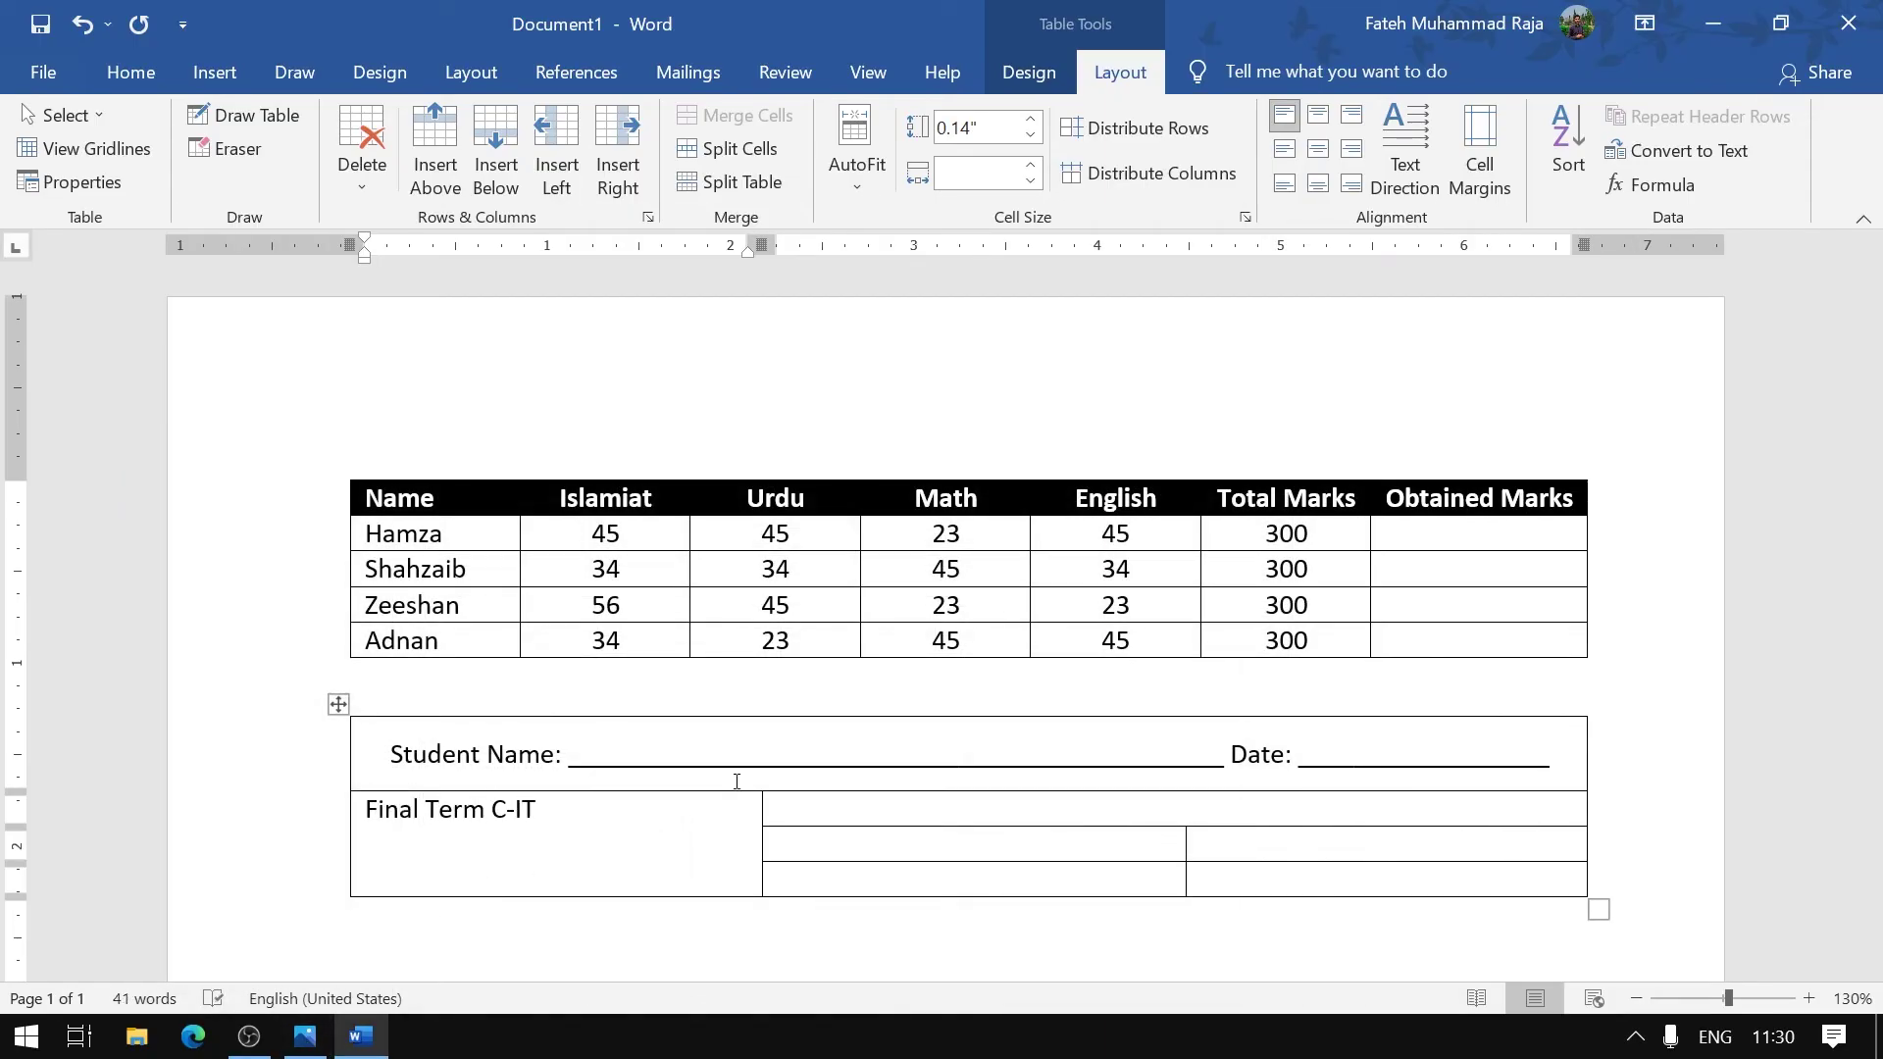
{"action": "left_click_drag", "start_coordinate": [538, 810], "coordinate": [363, 810]}
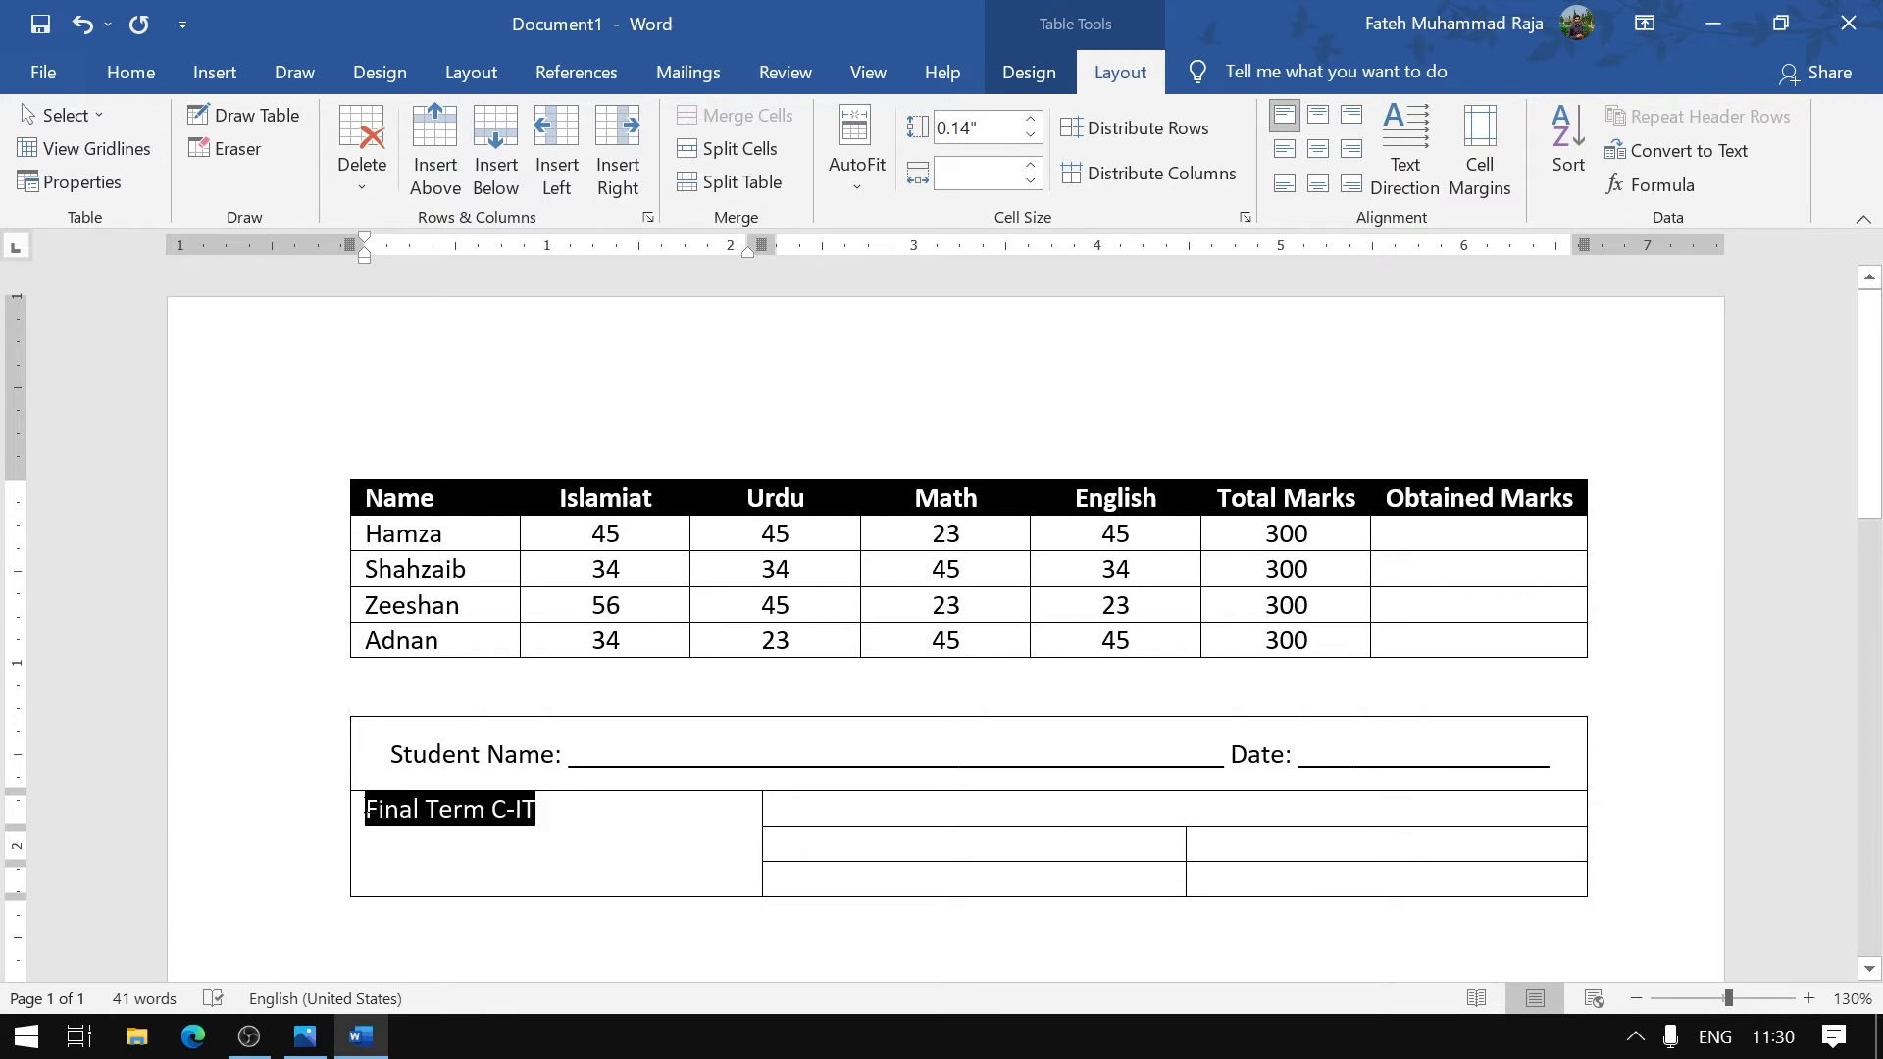
{"action": "left_click", "coordinate": [157, 76]}
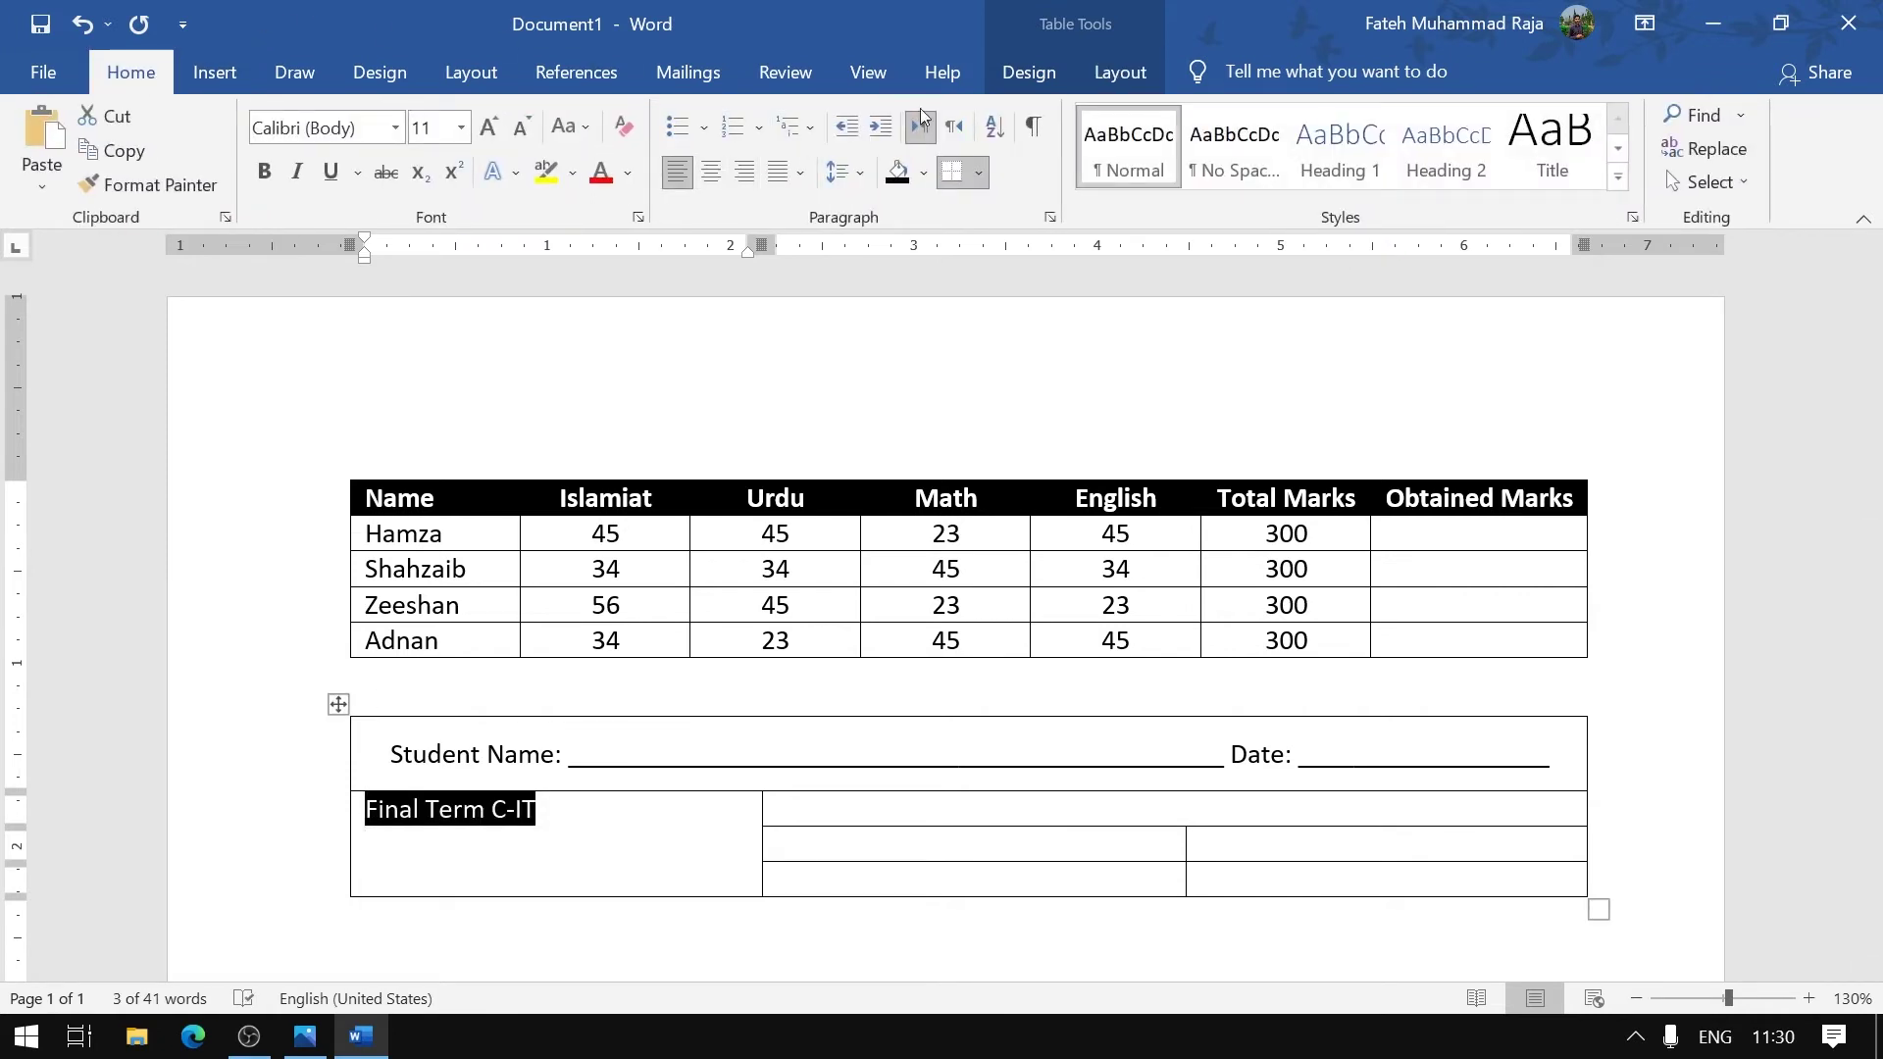
{"action": "left_click", "coordinate": [1118, 77]}
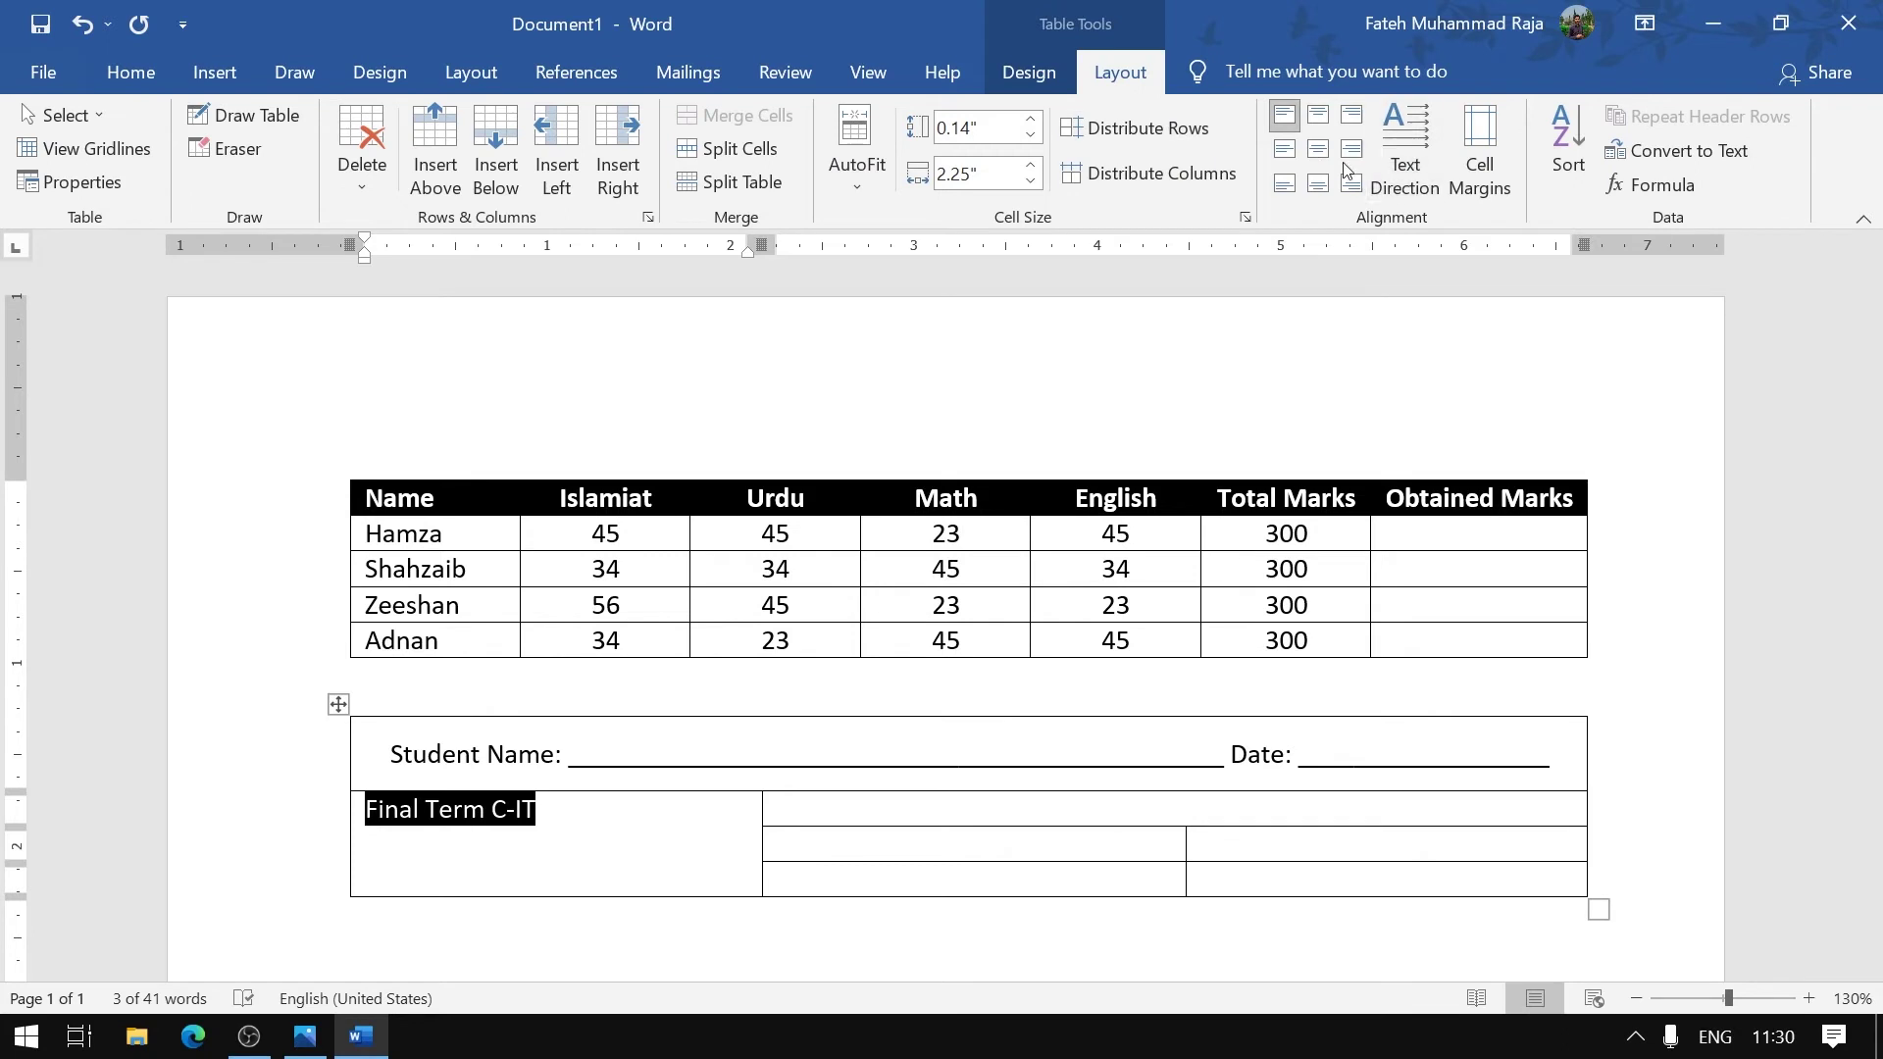
{"action": "left_click", "coordinate": [1318, 149]}
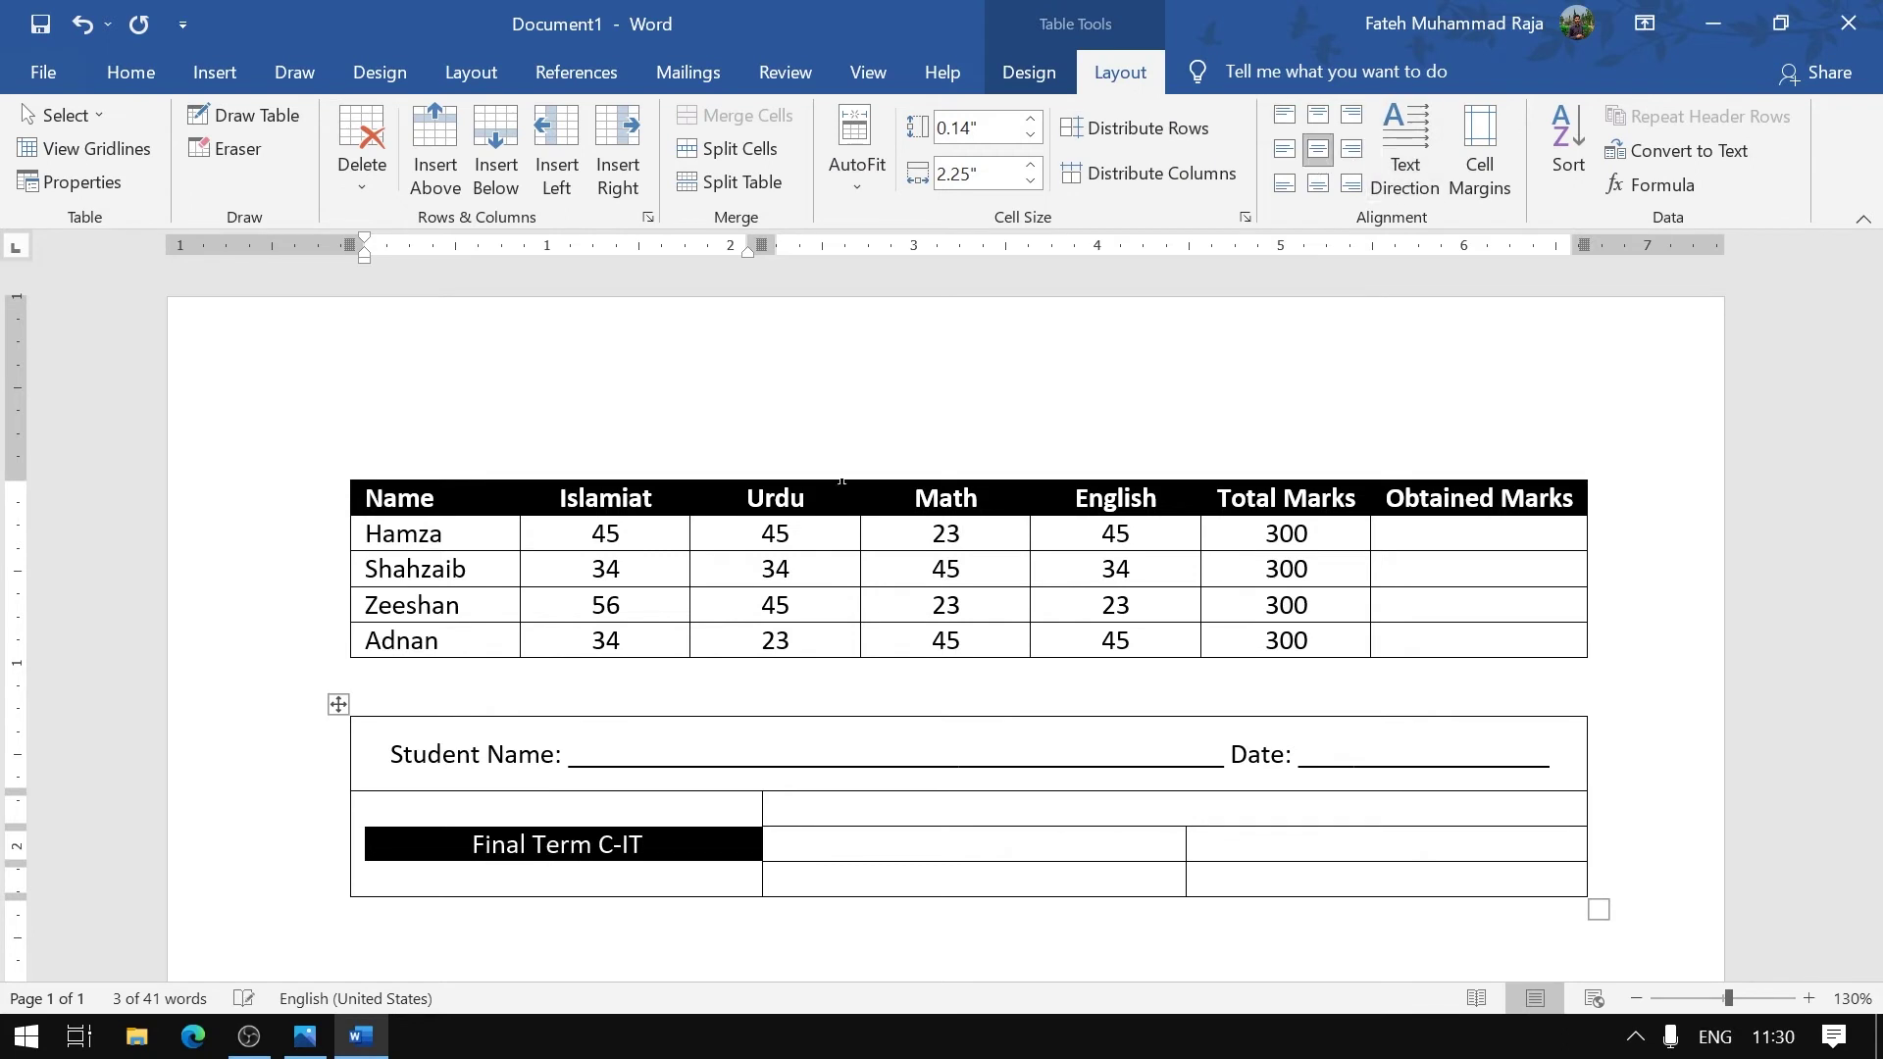
Format the Final Term C-IT text as bold with font size 16
{"action": "left_click", "coordinate": [147, 73]}
{"action": "left_click", "coordinate": [486, 128]}
{"action": "left_click", "coordinate": [486, 128]}
{"action": "left_click", "coordinate": [487, 129]}
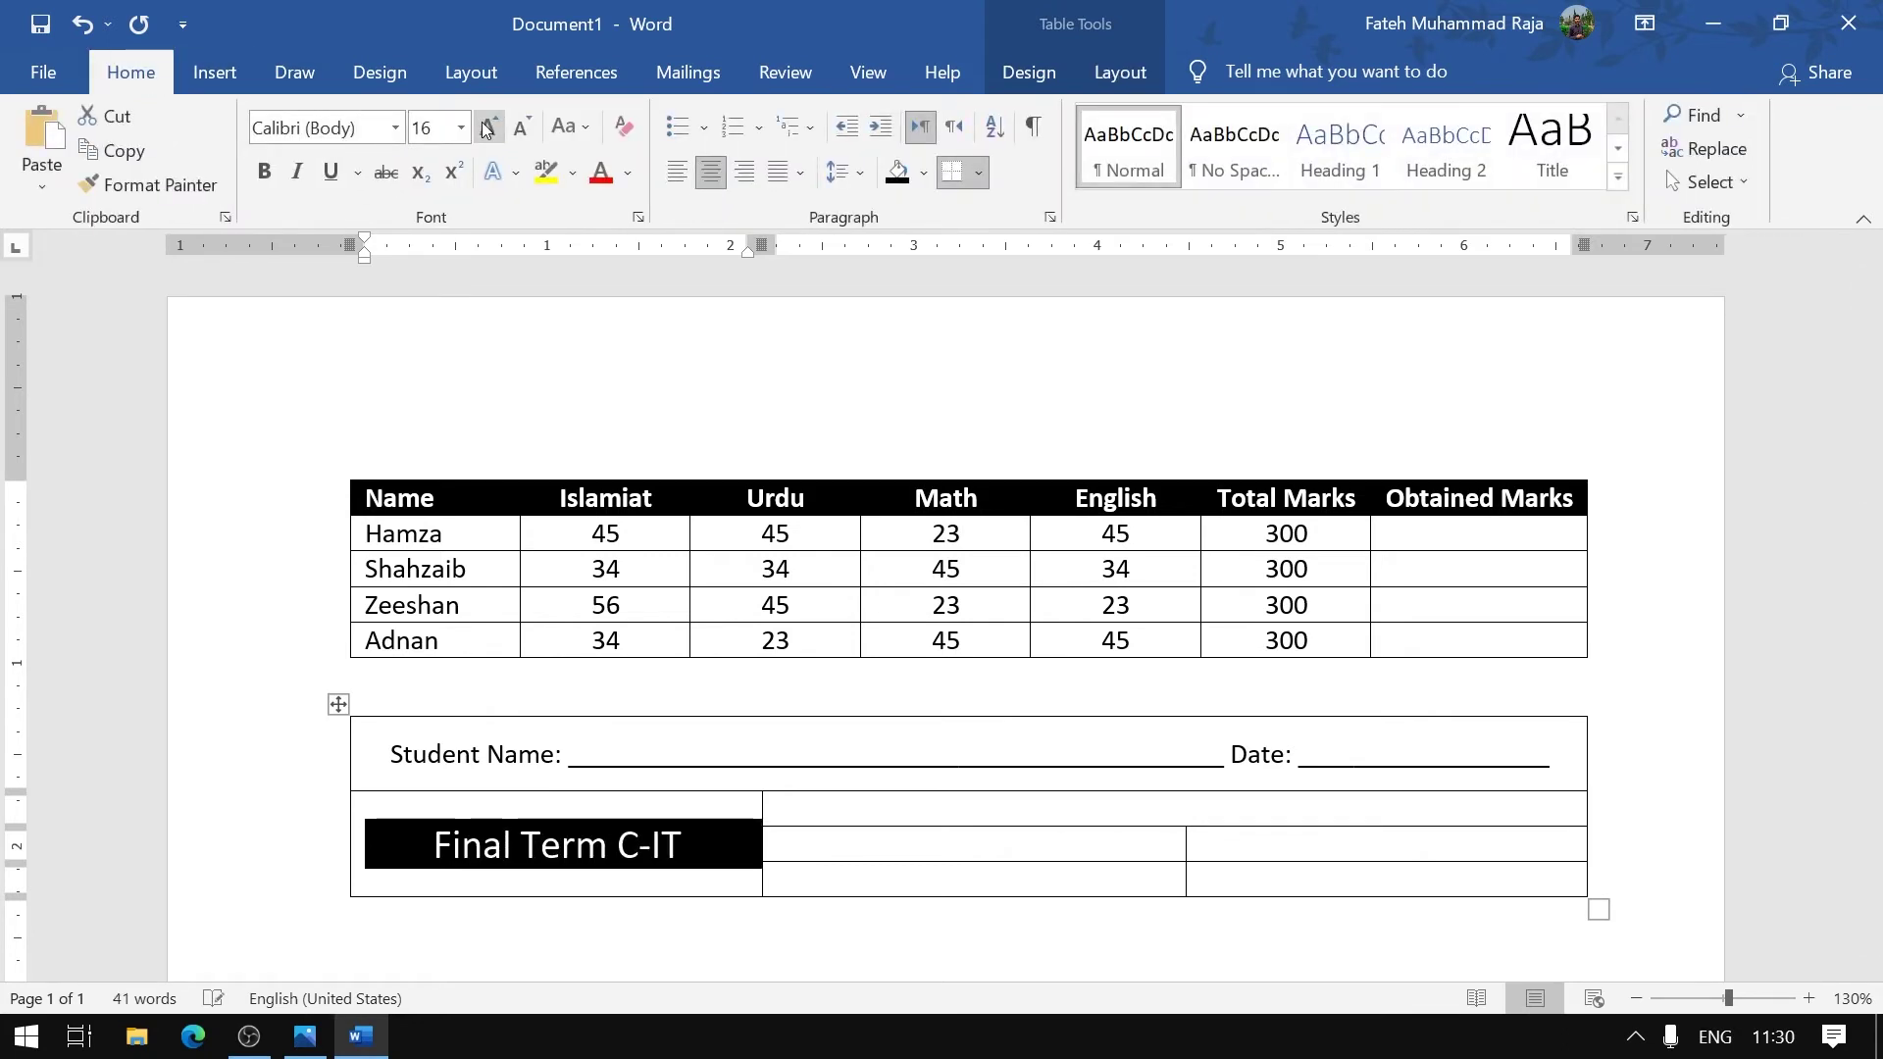
{"action": "left_click", "coordinate": [264, 172]}
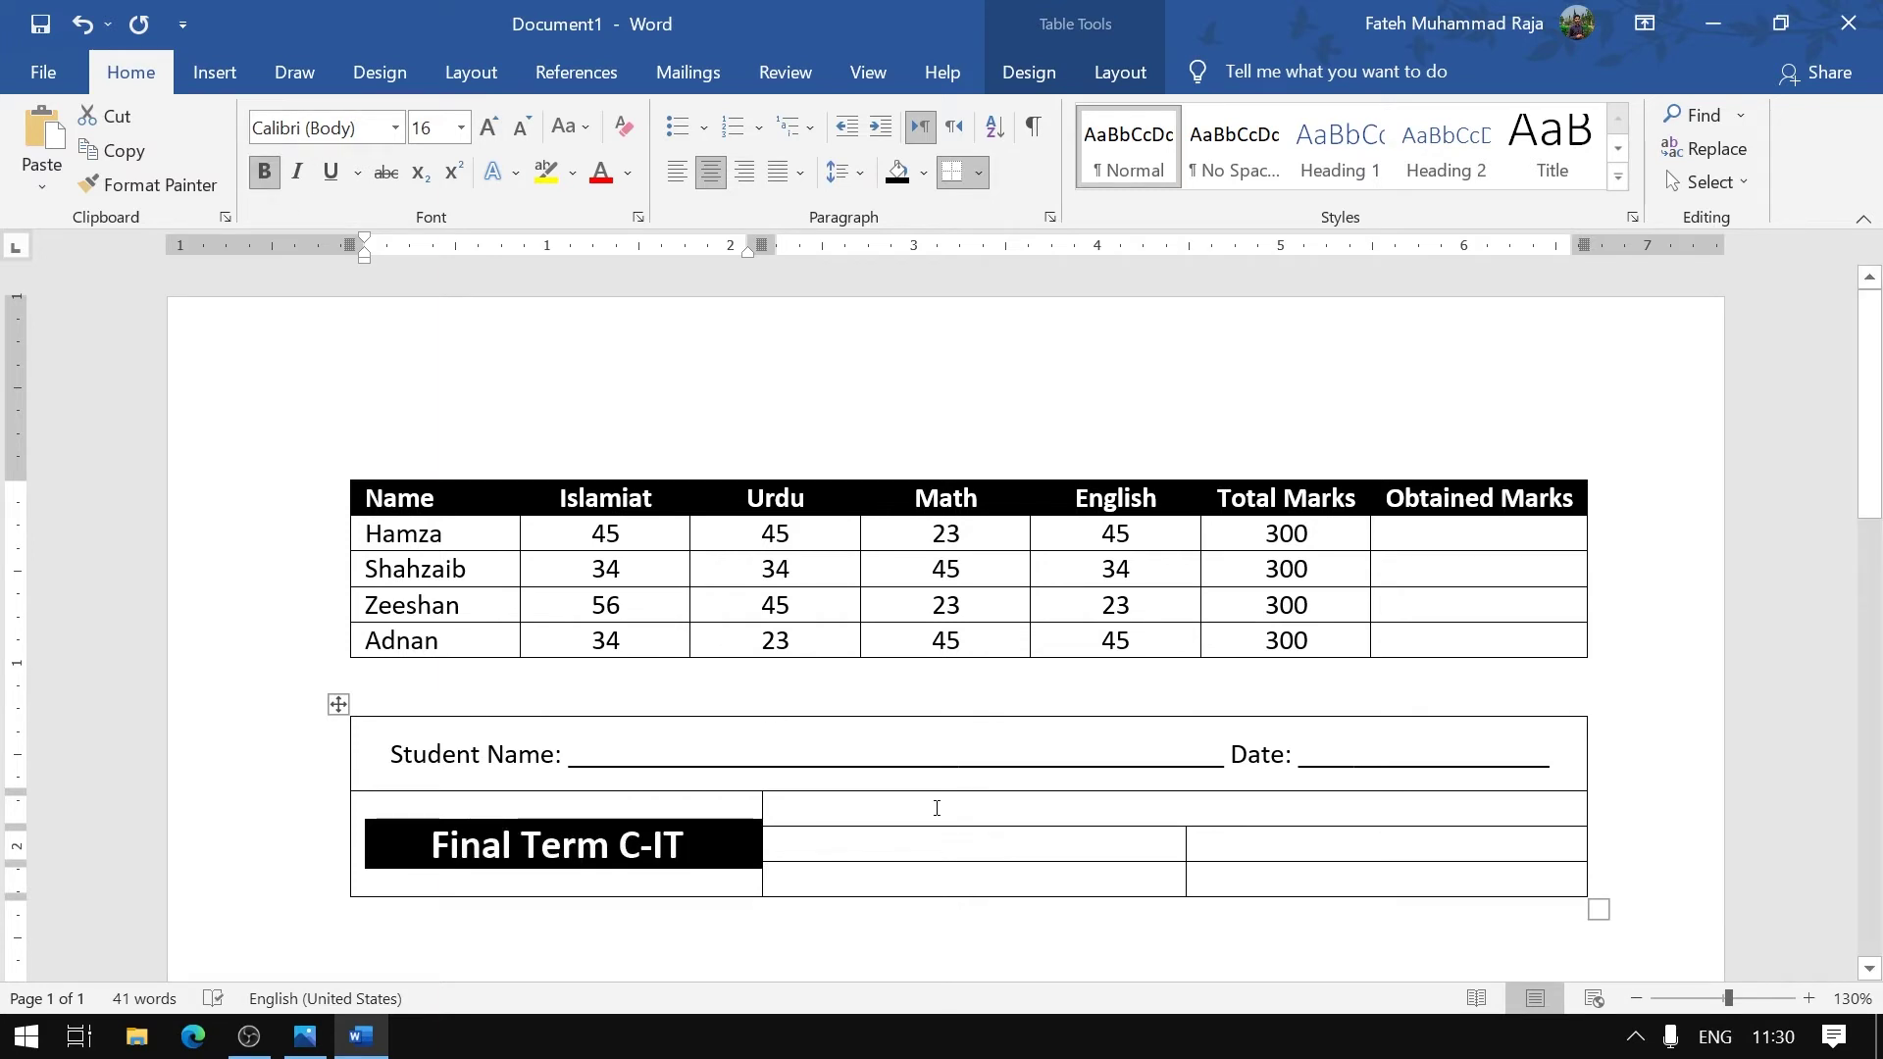
Enter "AEQI Computer Courses" in the wide cell beside Final Term C-IT, as in Word EX-03.jpg, and centre it
{"action": "left_click", "coordinate": [937, 808]}
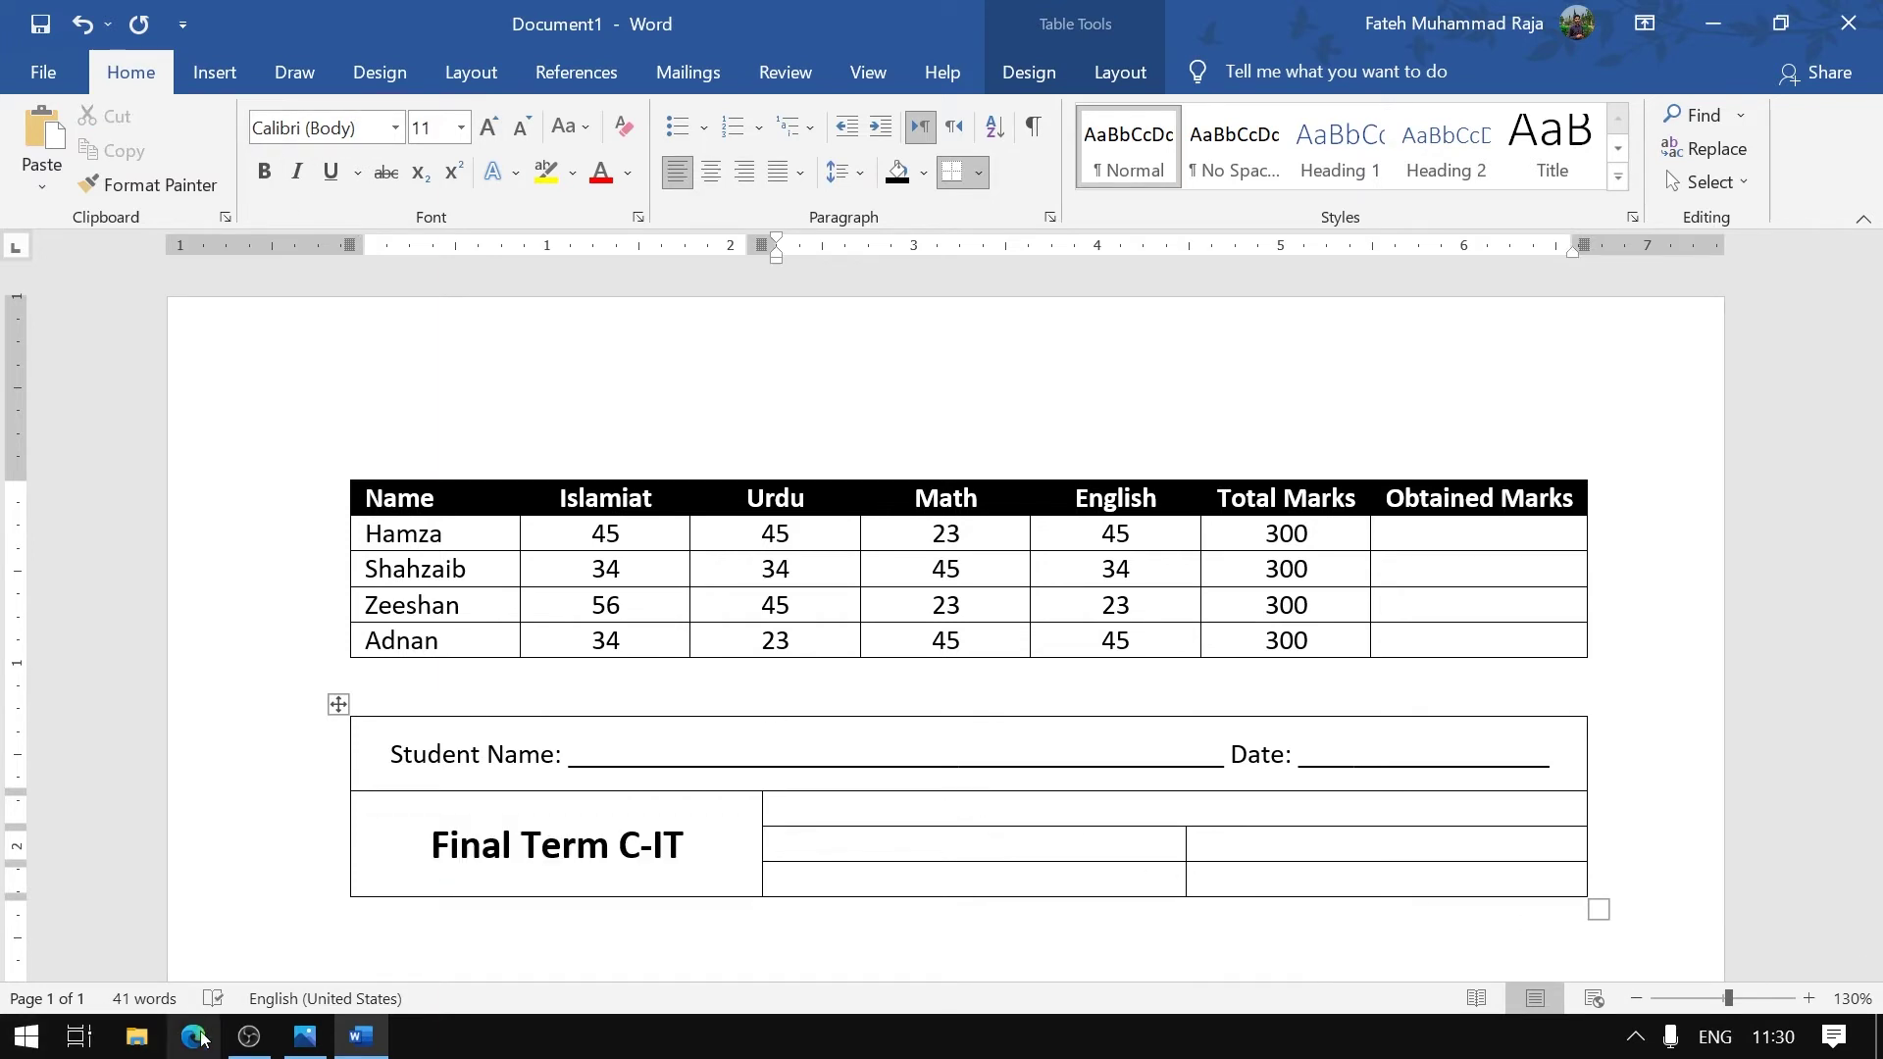
{"action": "left_click", "coordinate": [304, 1037]}
{"action": "key", "text": "alt+Tab"}
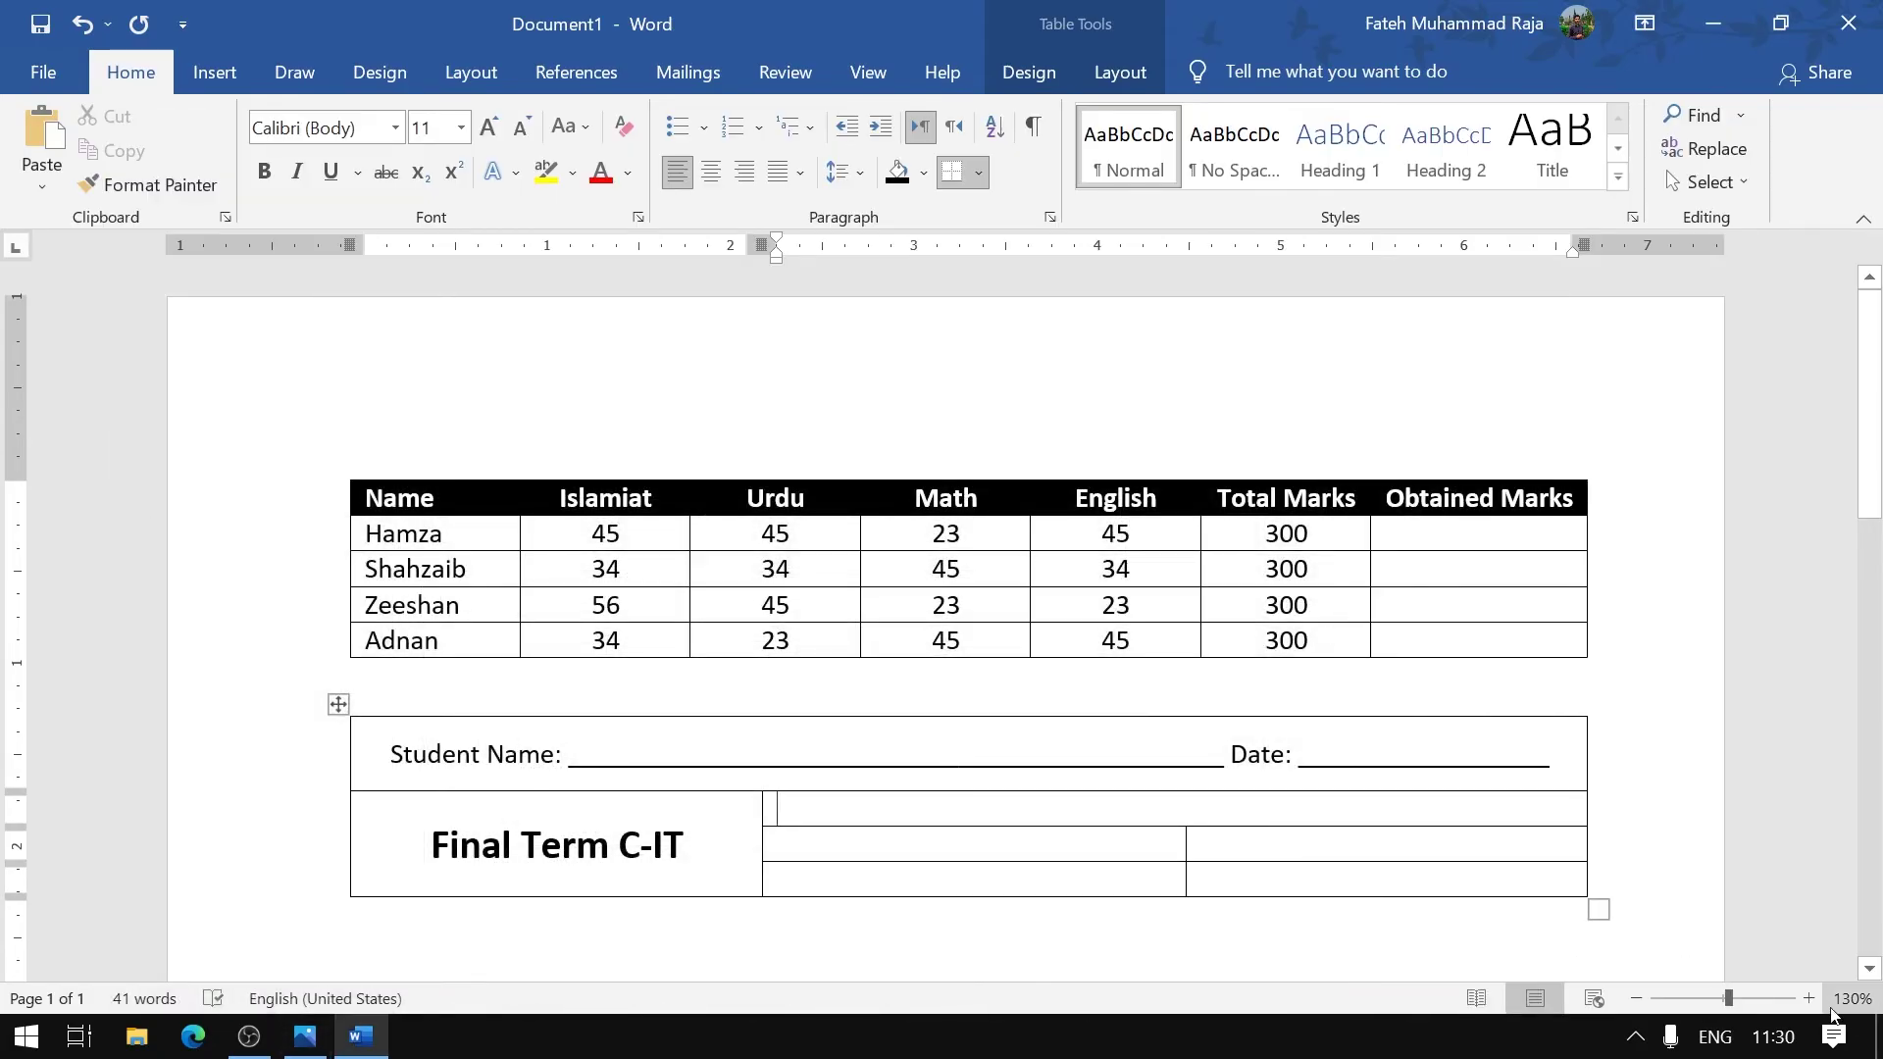
{"action": "type", "text": "AEQI Computer Courses"}
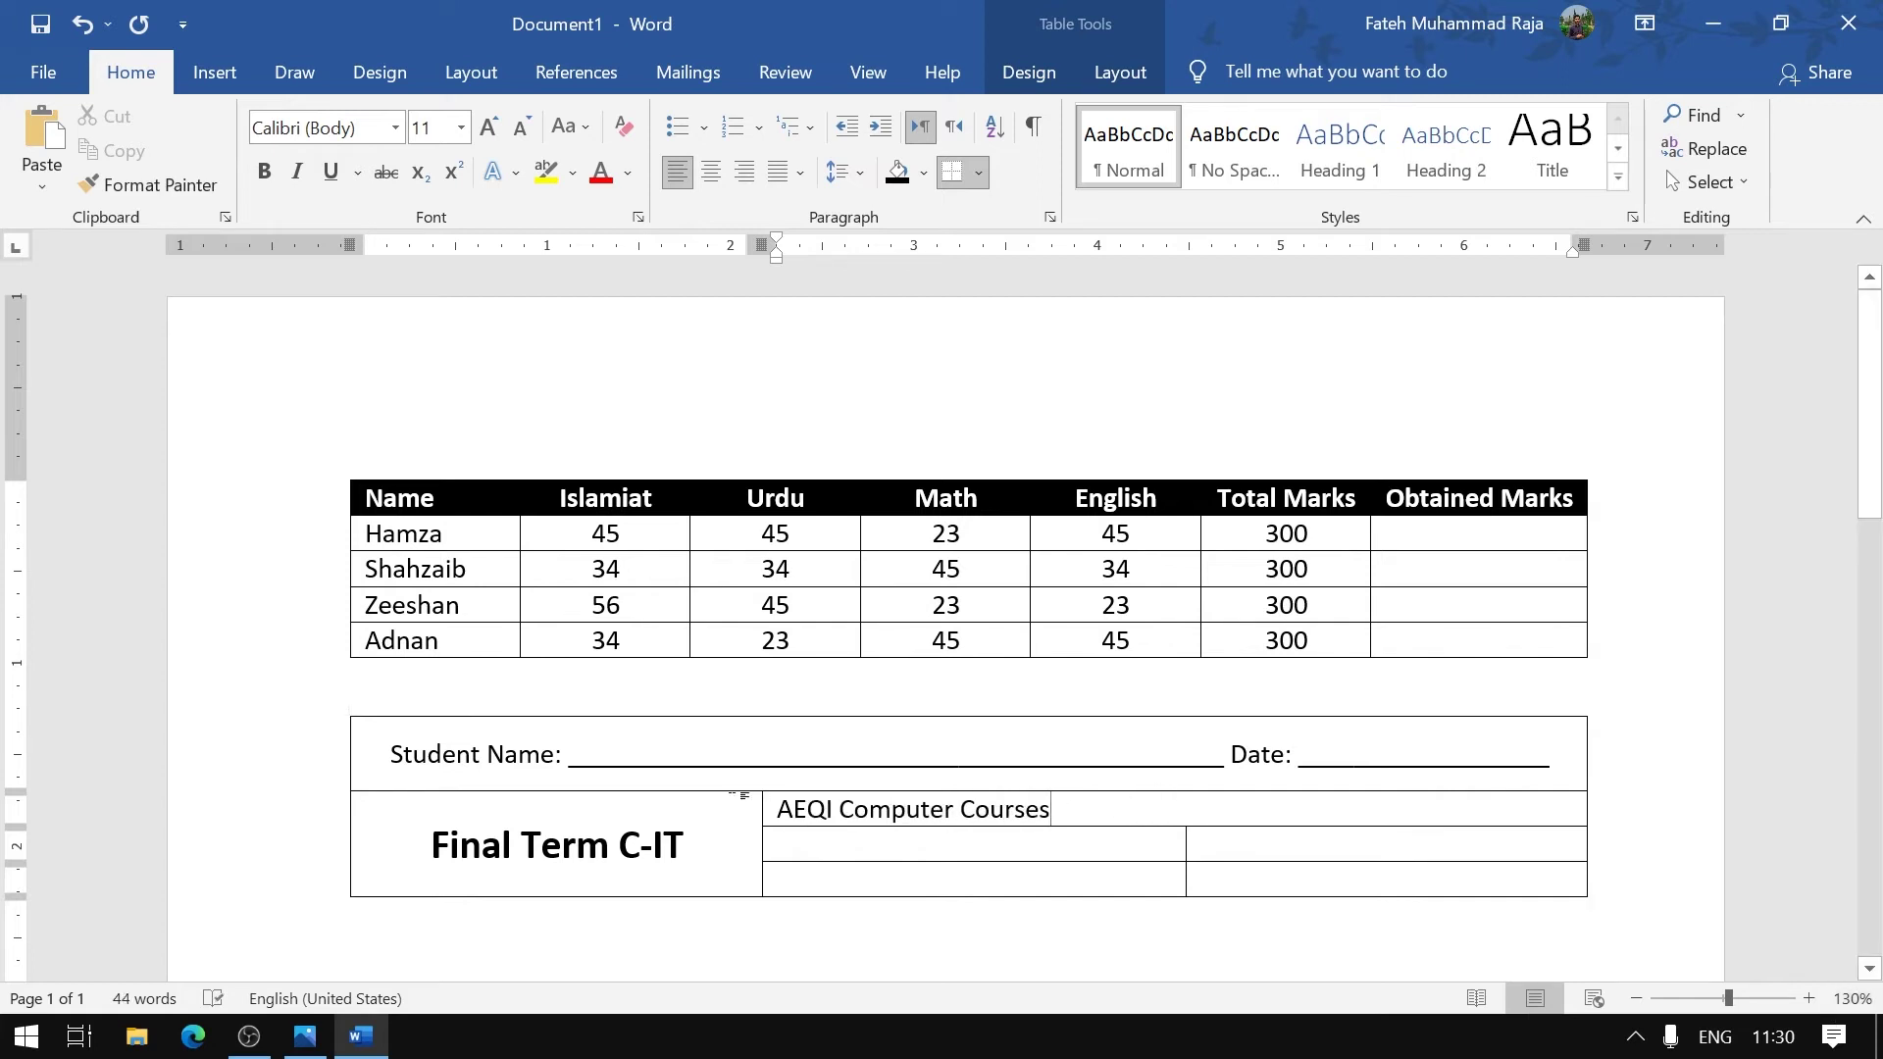
{"action": "left_click", "coordinate": [1175, 791]}
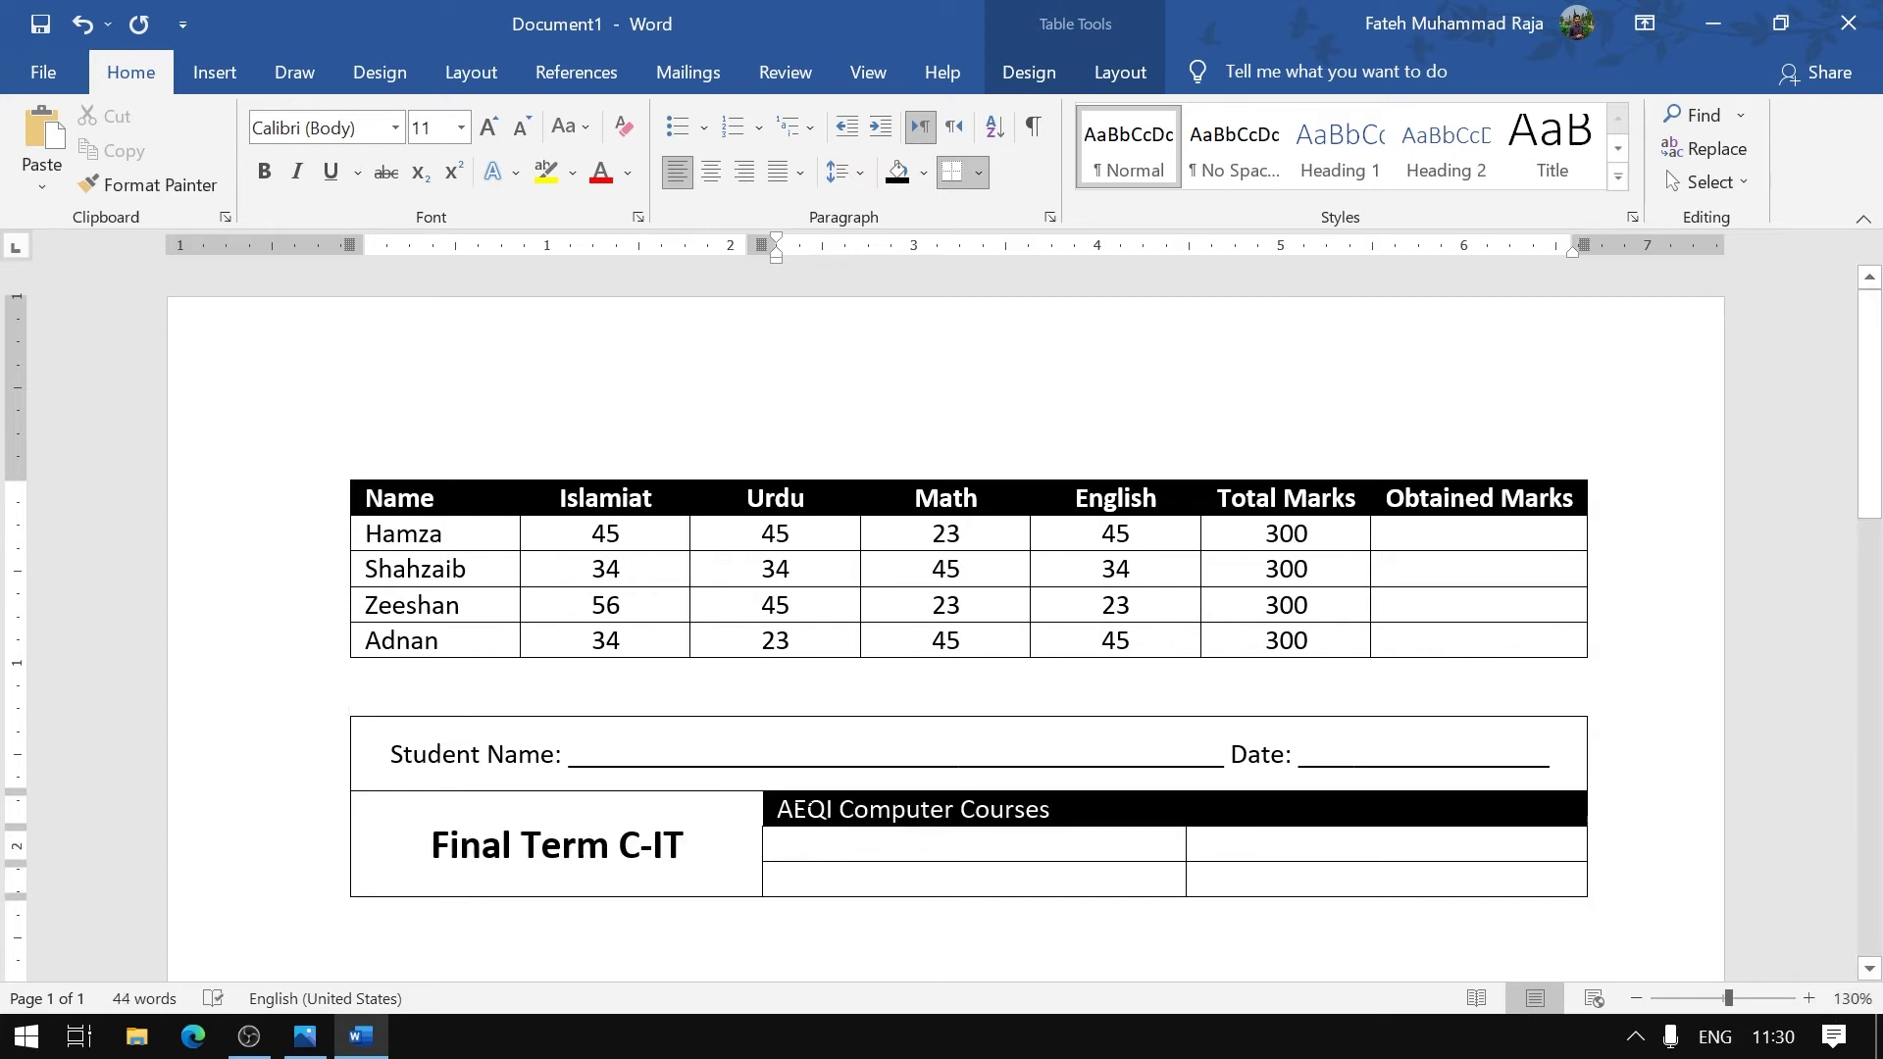
{"action": "left_click", "coordinate": [711, 171]}
Enter the labels "Total Marks" and "Obtained Marks" in the two cells below AEQI Computer Courses, correcting the spelling
{"action": "left_click", "coordinate": [1050, 845]}
{"action": "type", "text": "Total Marks"}
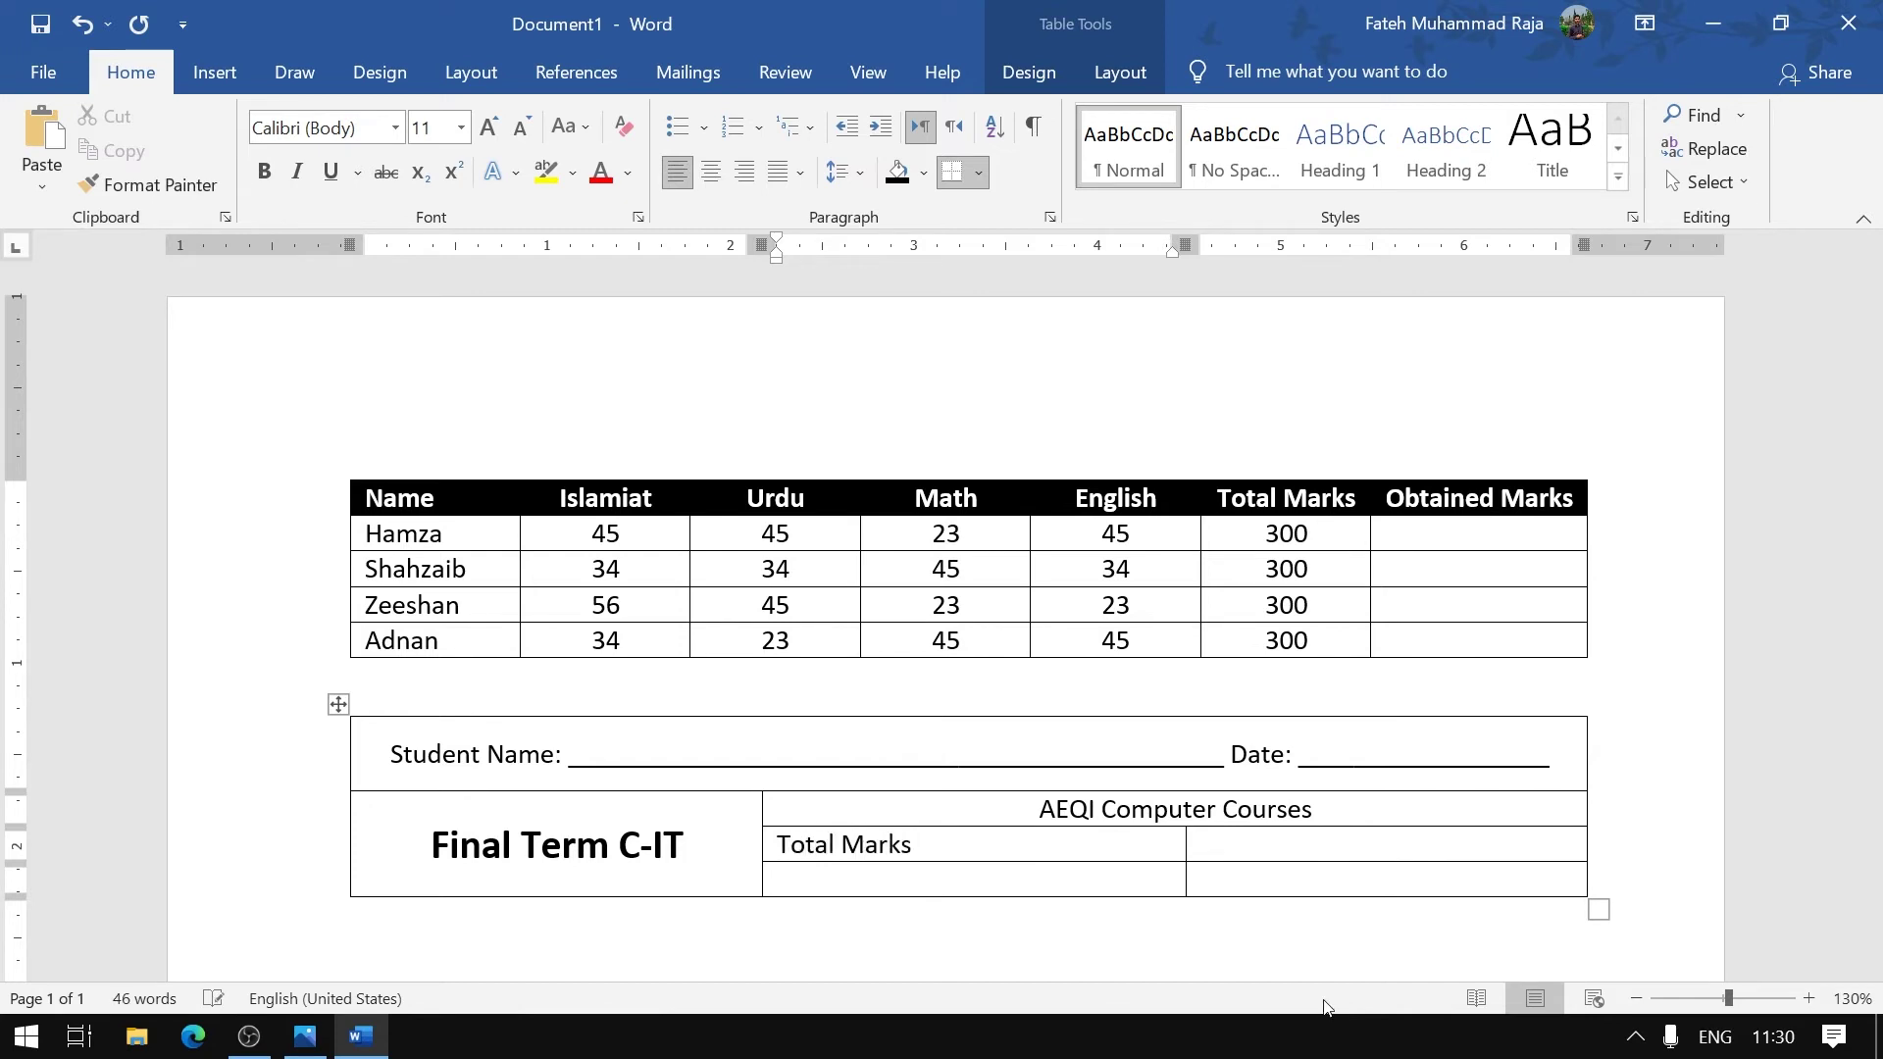
{"action": "key", "text": "Down"}
{"action": "type", "text": "Obrained Marks"}
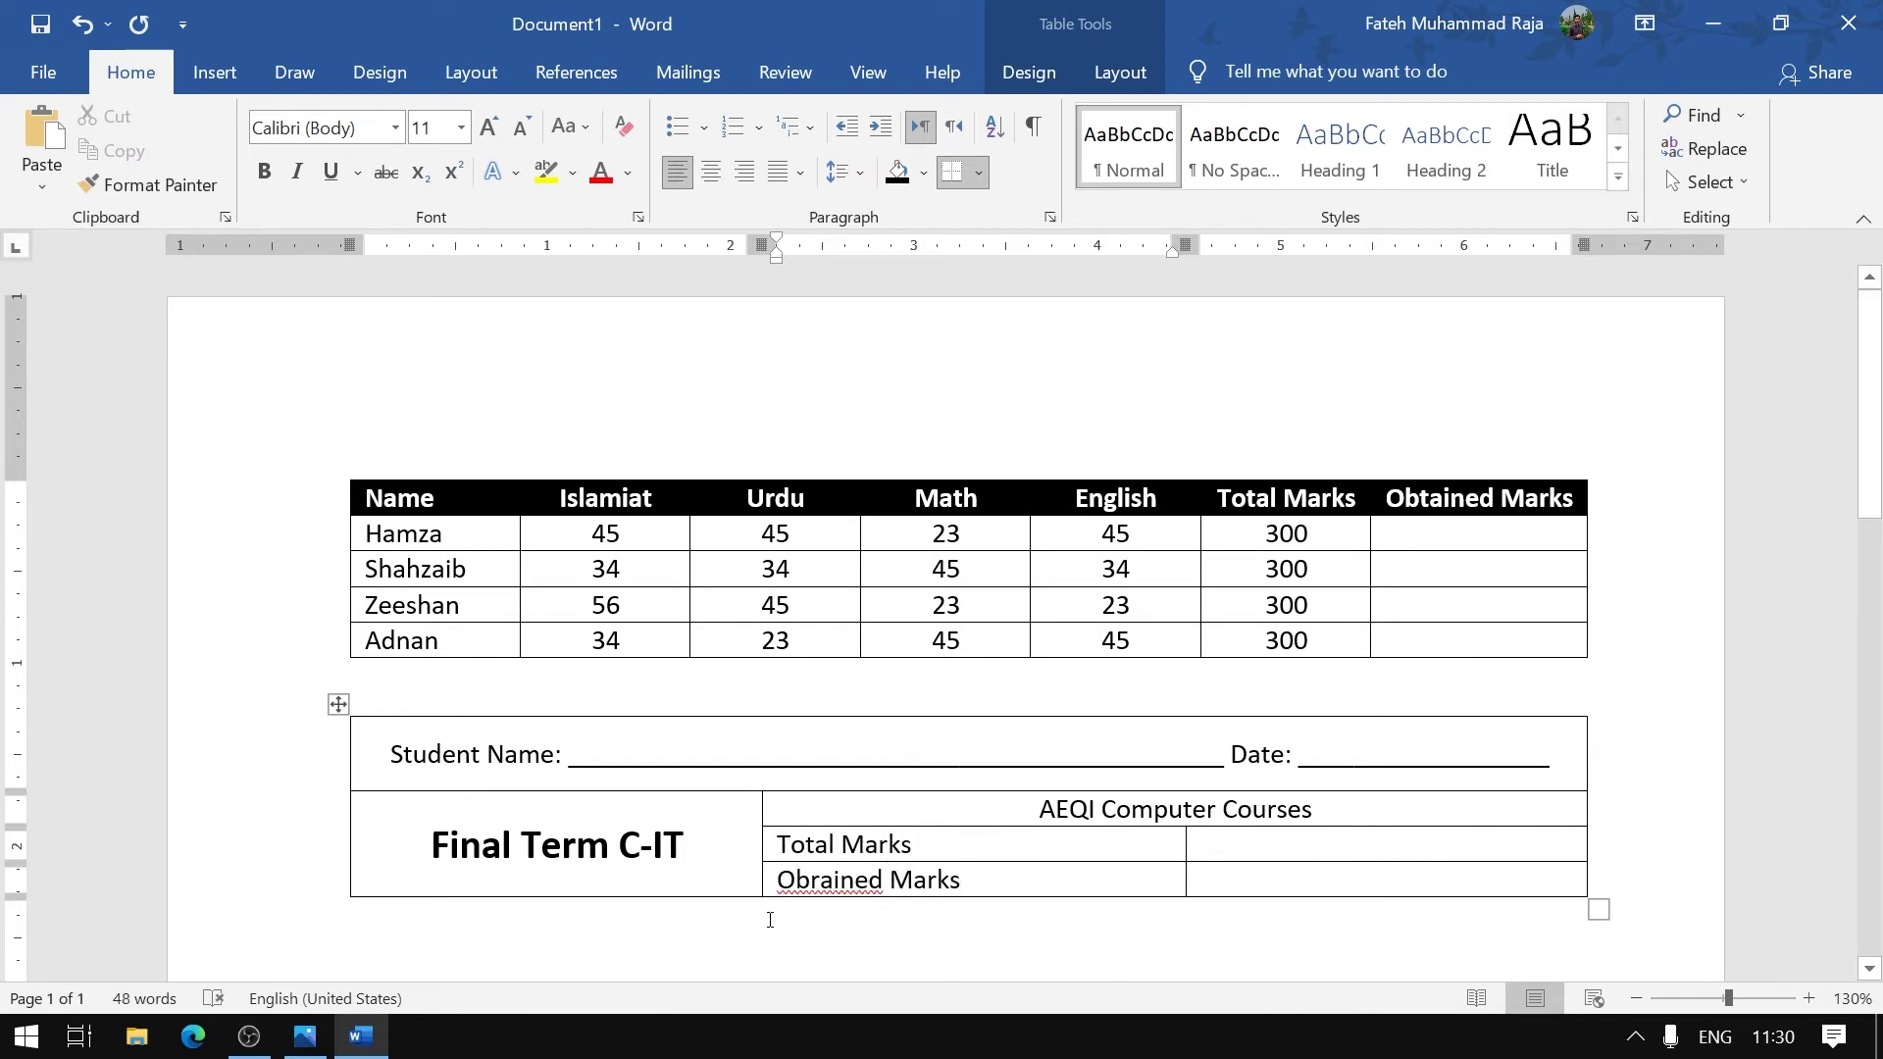
{"action": "right_click", "coordinate": [820, 881]}
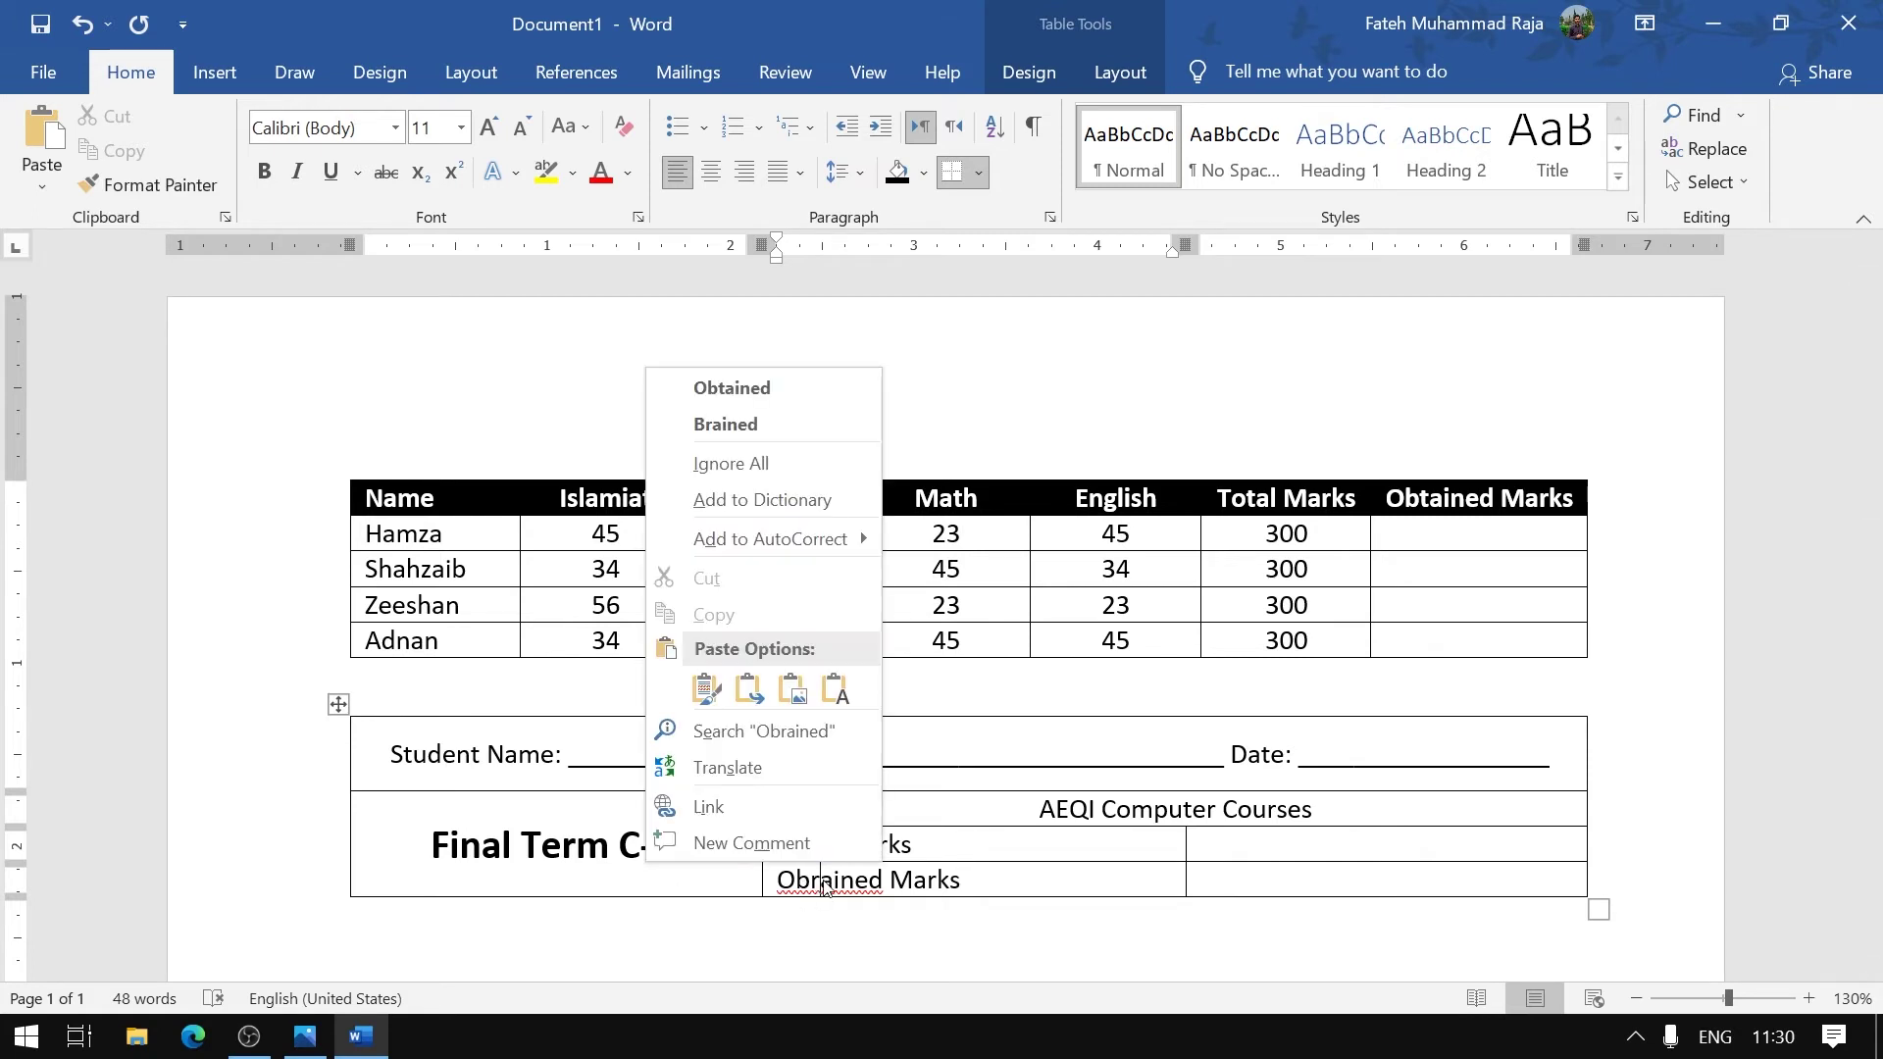
{"action": "left_click", "coordinate": [798, 389]}
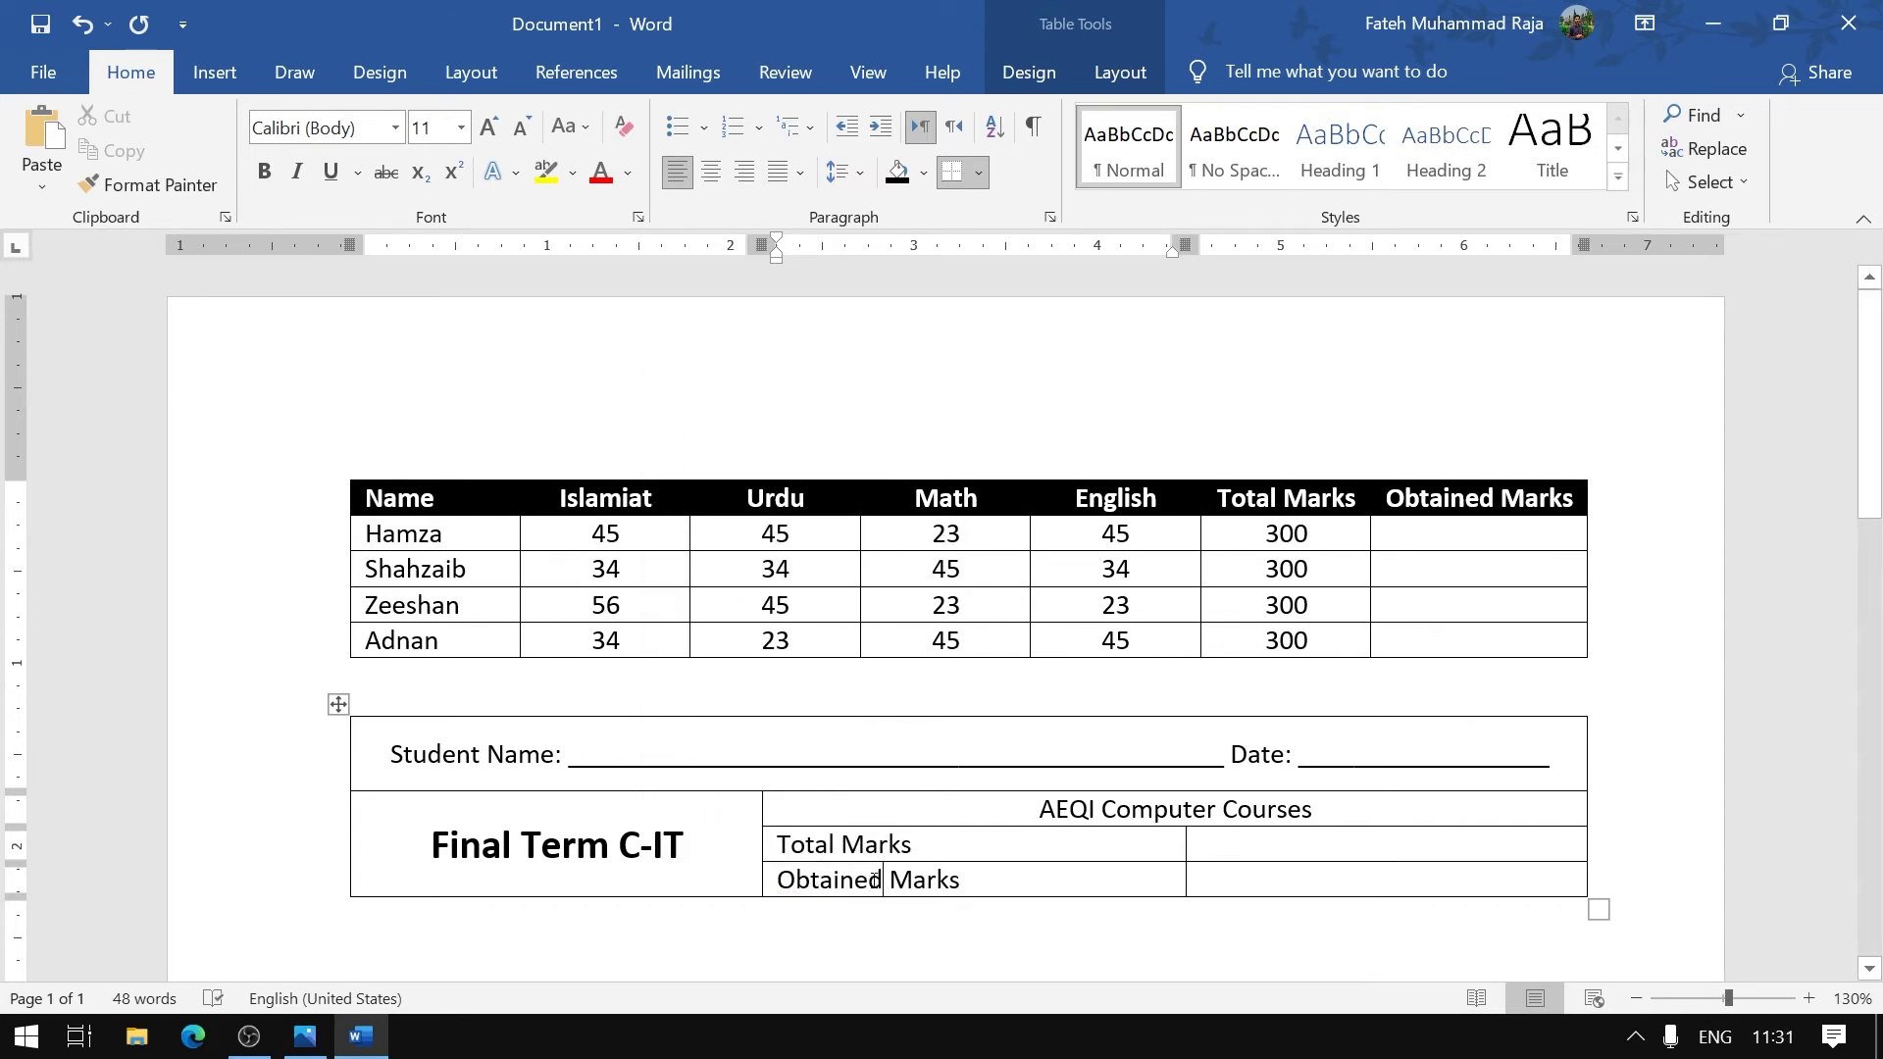
Make the whole Student Name and Date line of the second table bold
{"action": "left_click_drag", "start_coordinate": [1552, 754], "coordinate": [378, 750]}
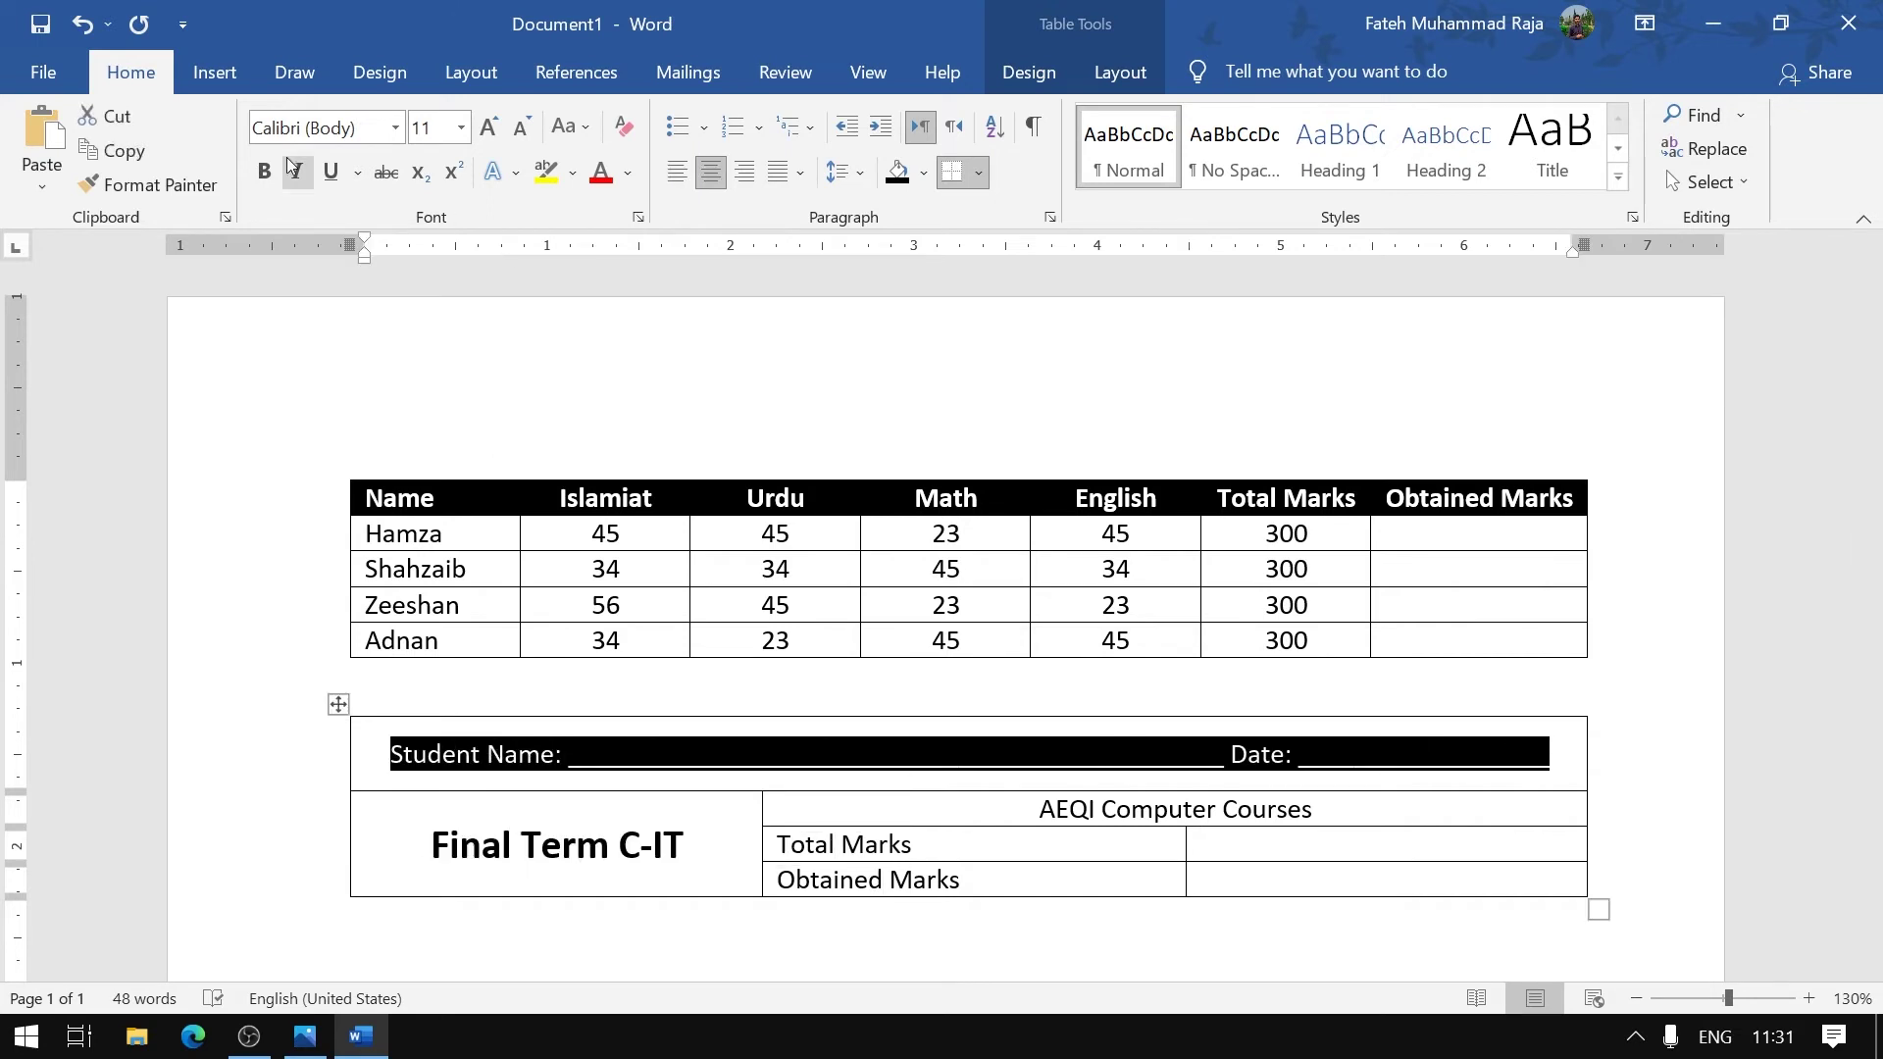
{"action": "left_click", "coordinate": [264, 171]}
{"action": "left_click", "coordinate": [1386, 846]}
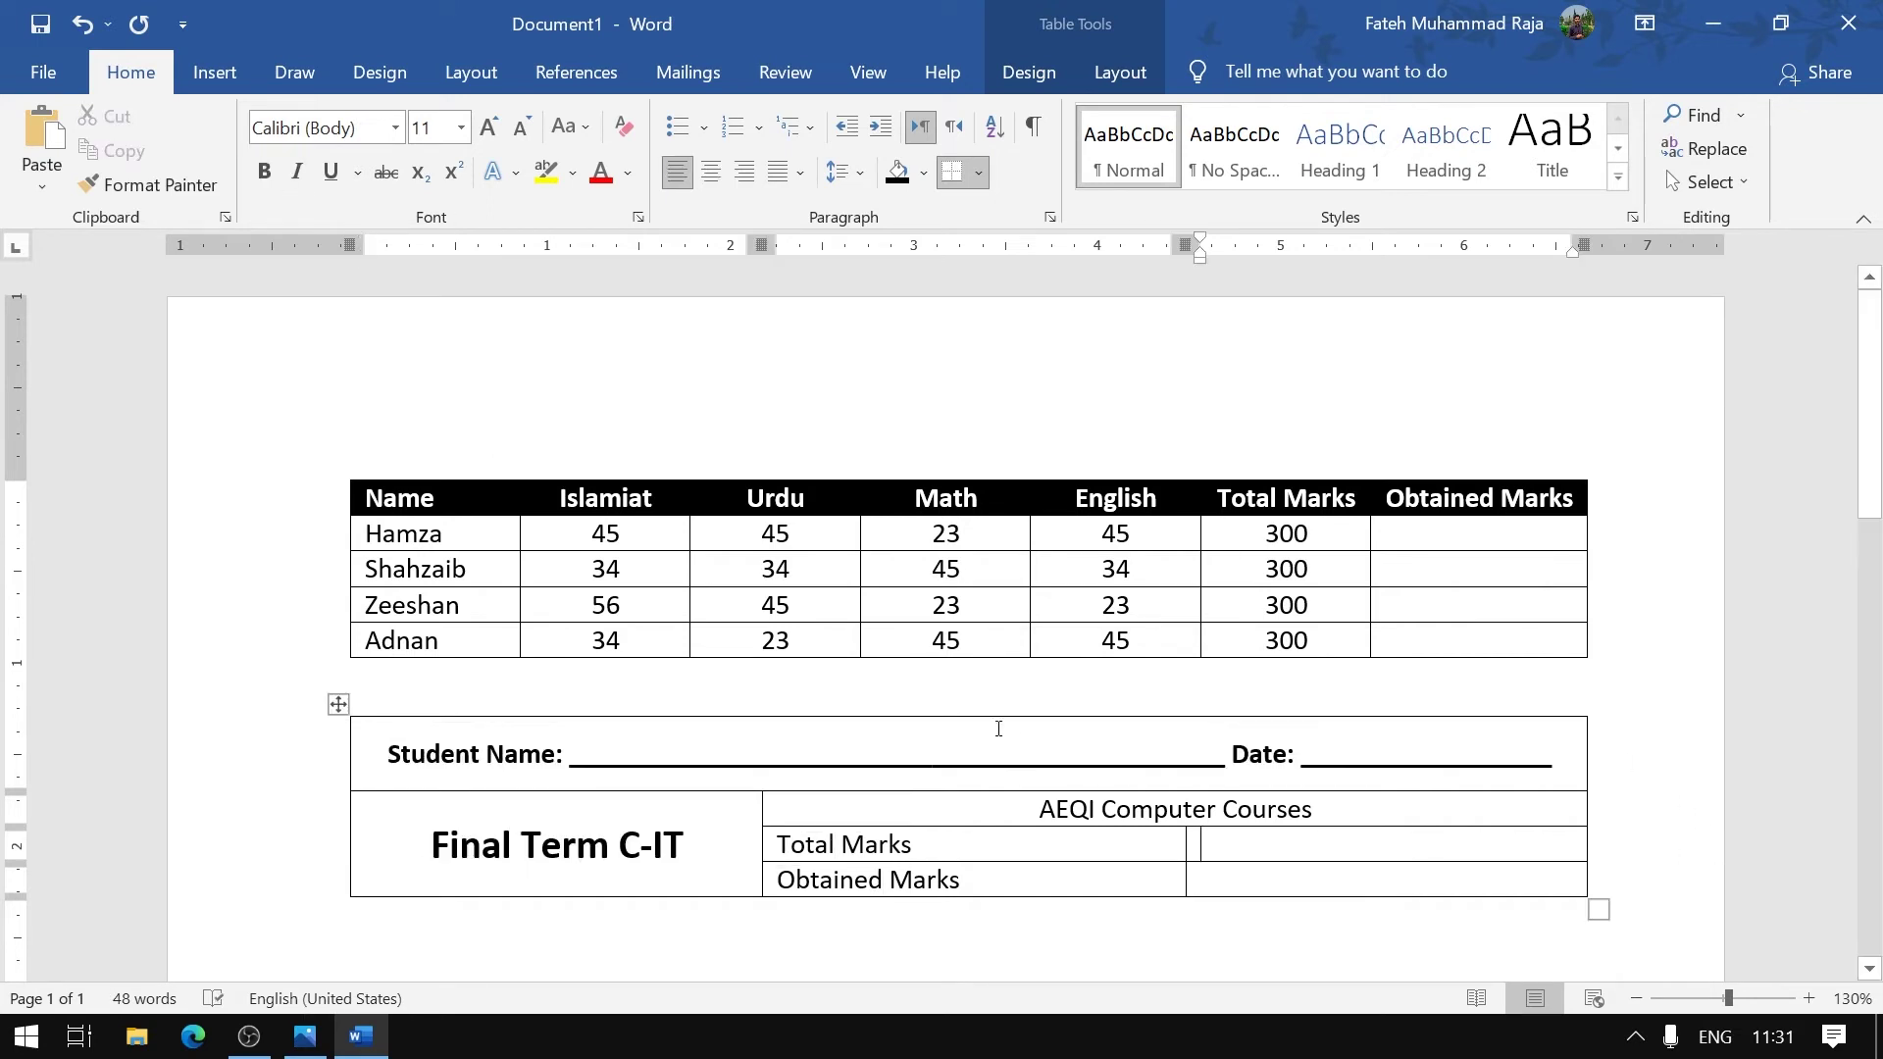
Lengthen the Student Name and Date fill-in lines by one underscore each
{"action": "left_click", "coordinate": [893, 751]}
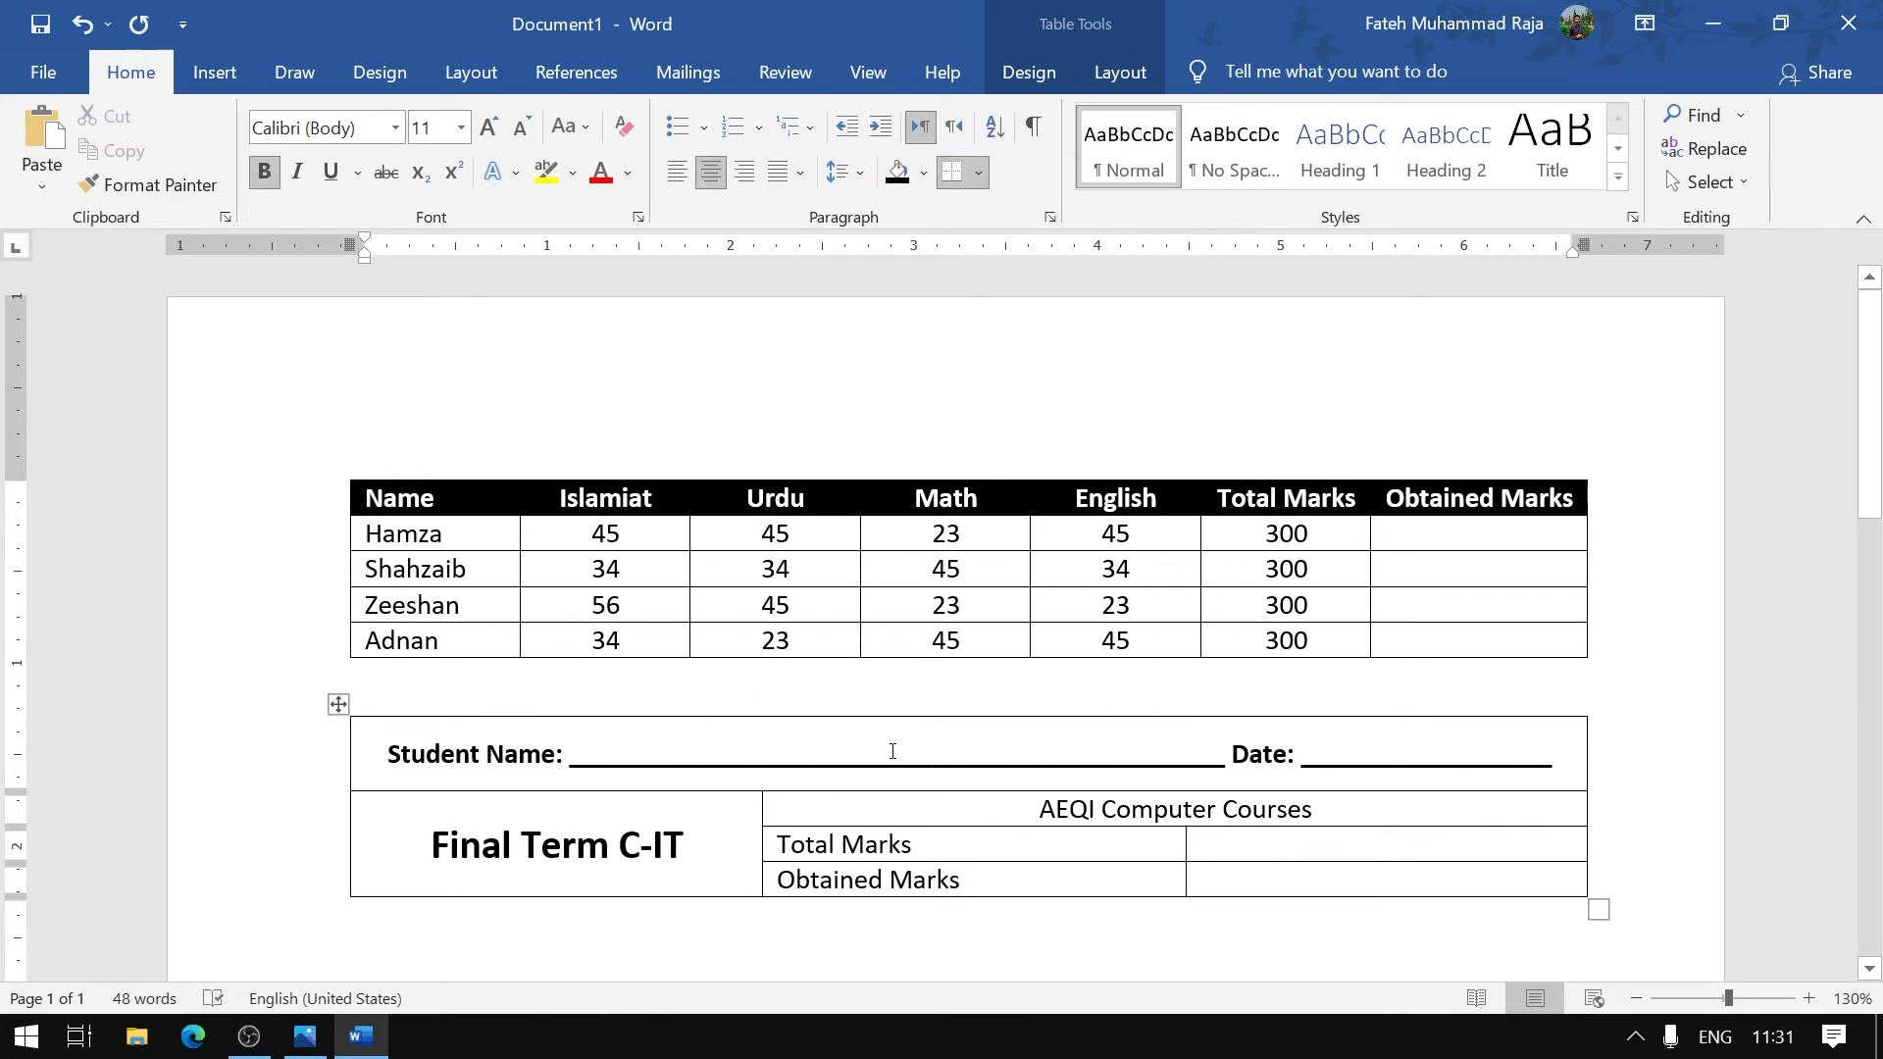
{"action": "type", "text": "__"}
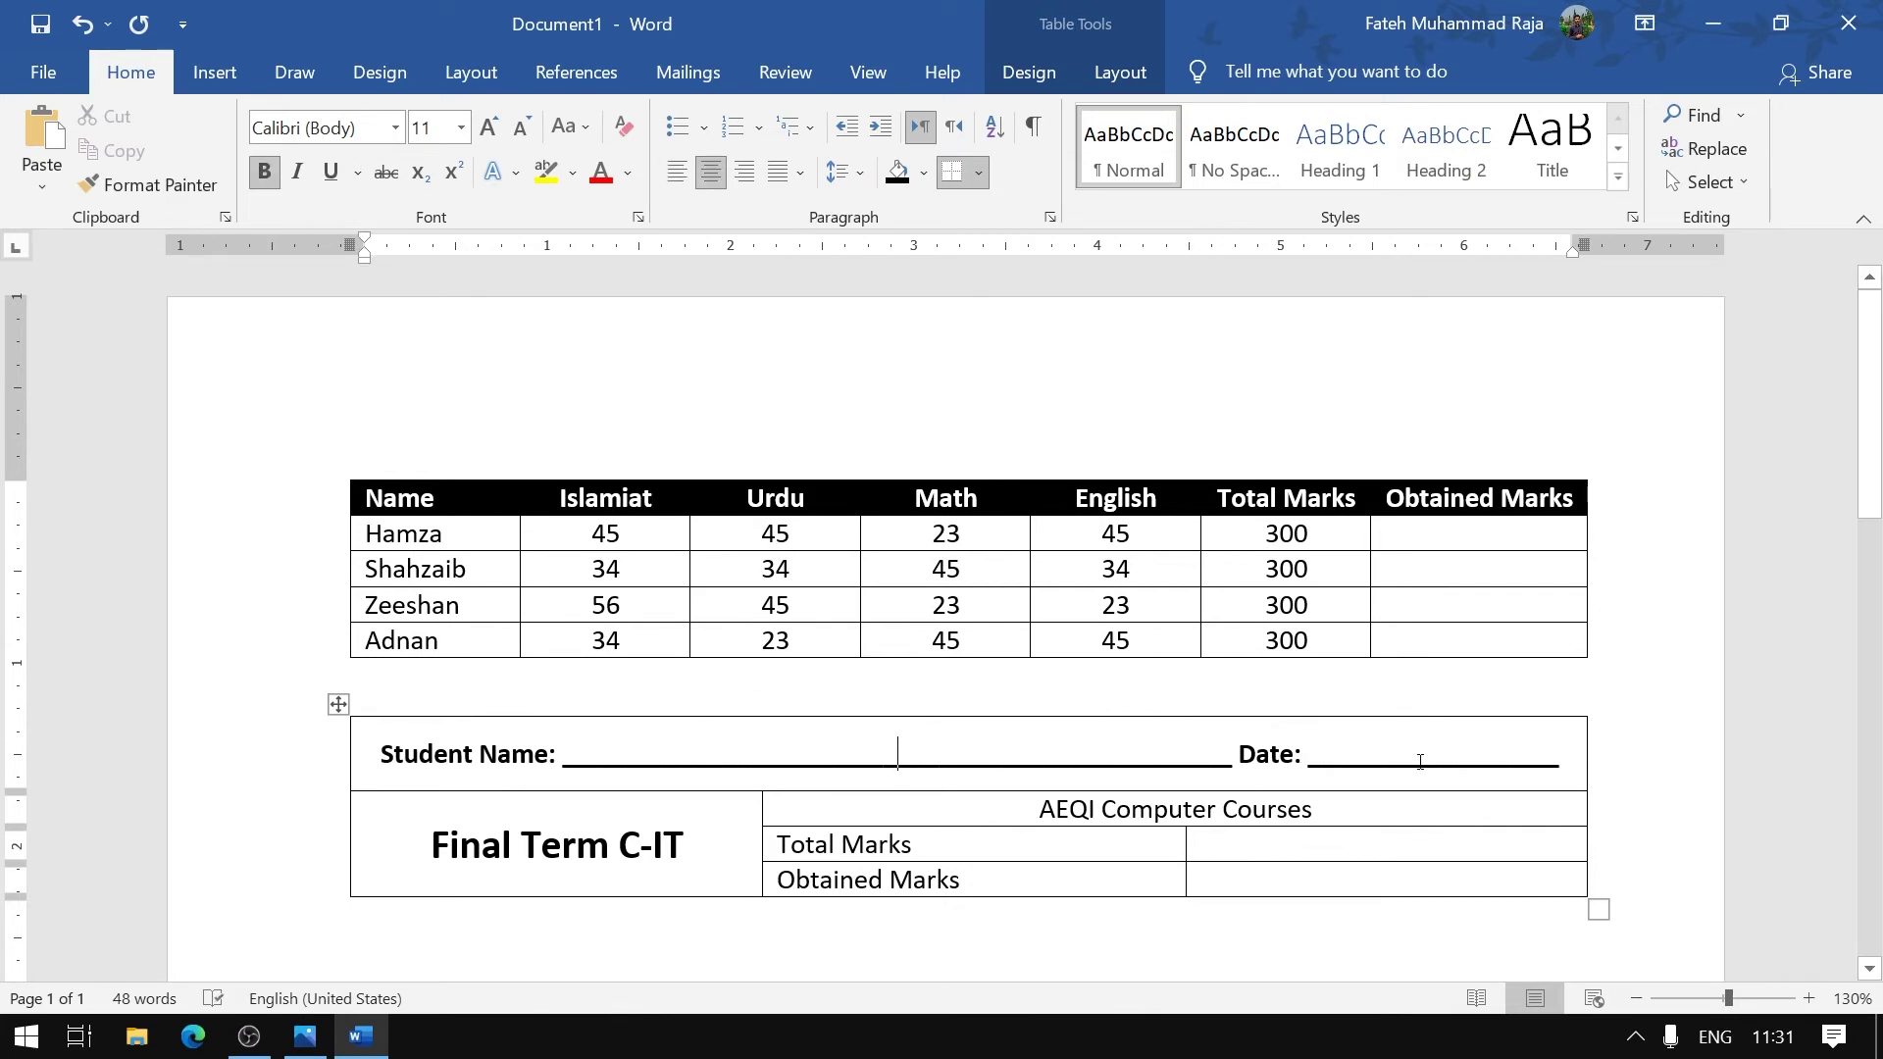
{"action": "left_click", "coordinate": [1420, 761]}
{"action": "type", "text": "__"}
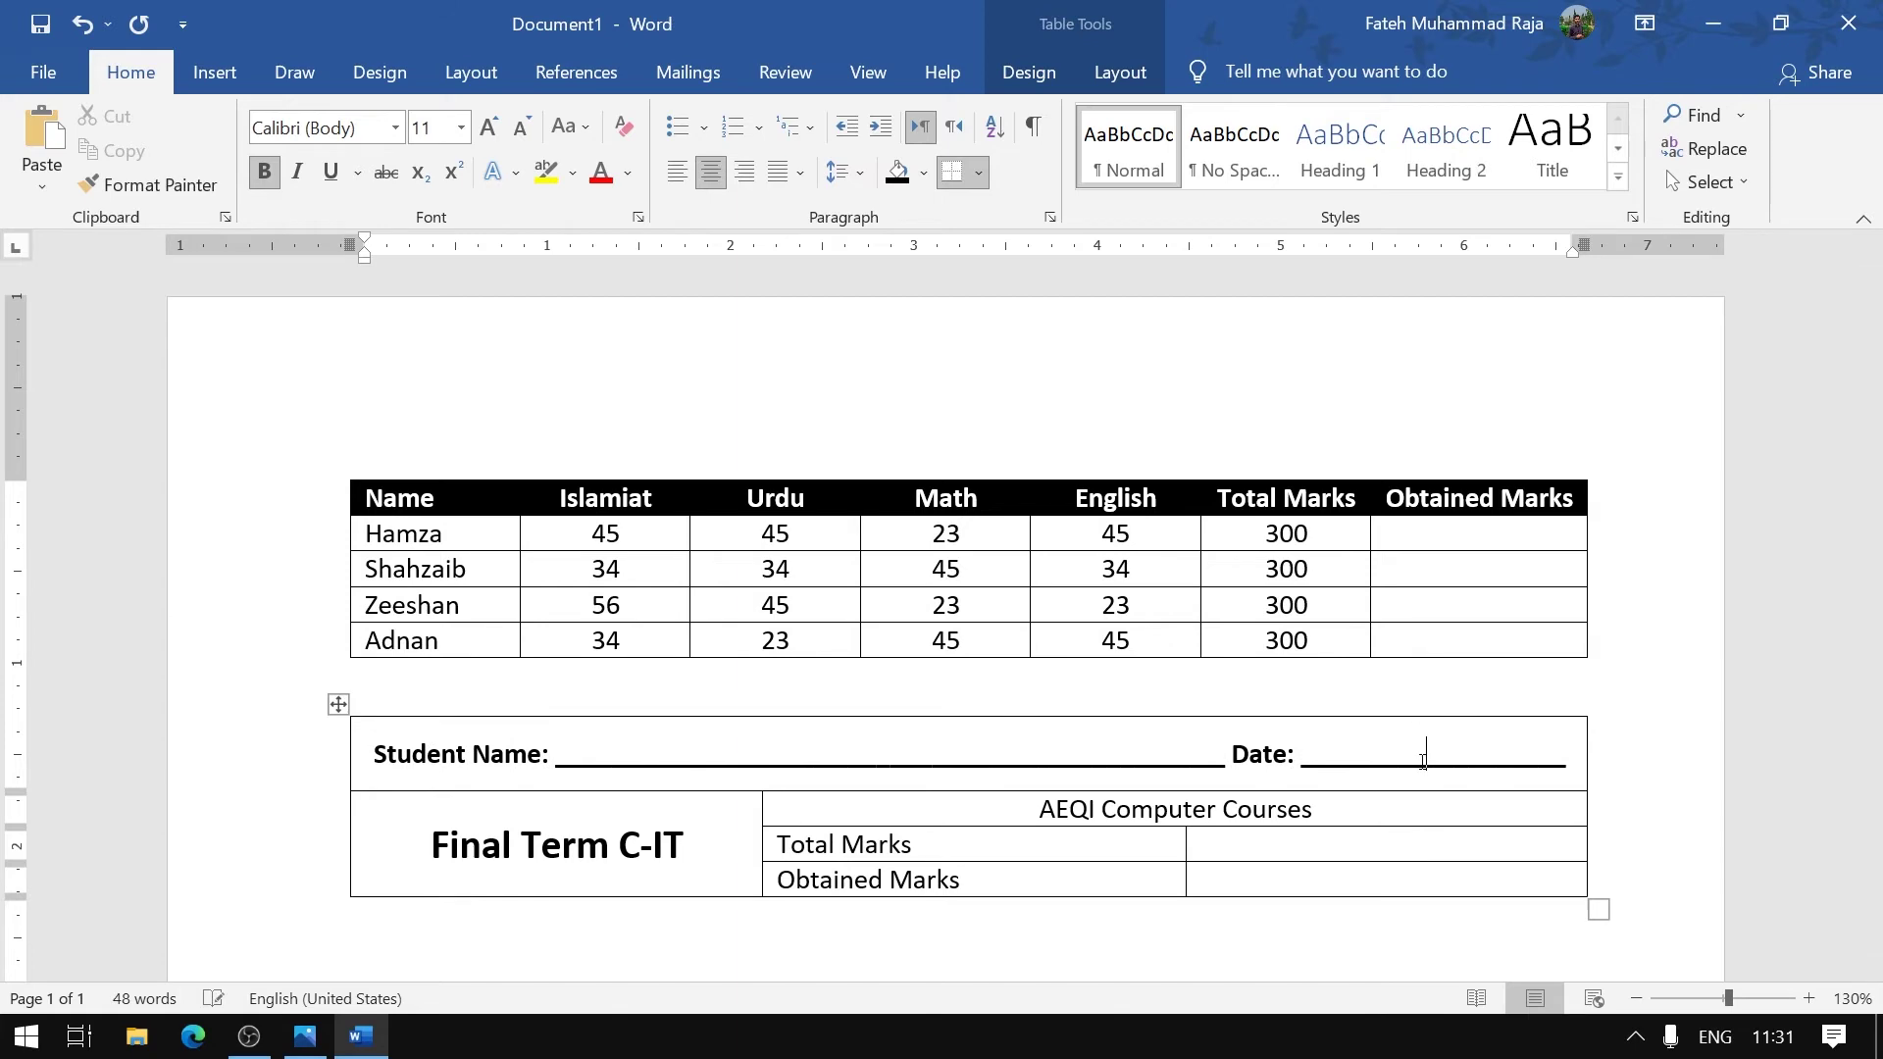
{"action": "left_click", "coordinate": [1267, 891]}
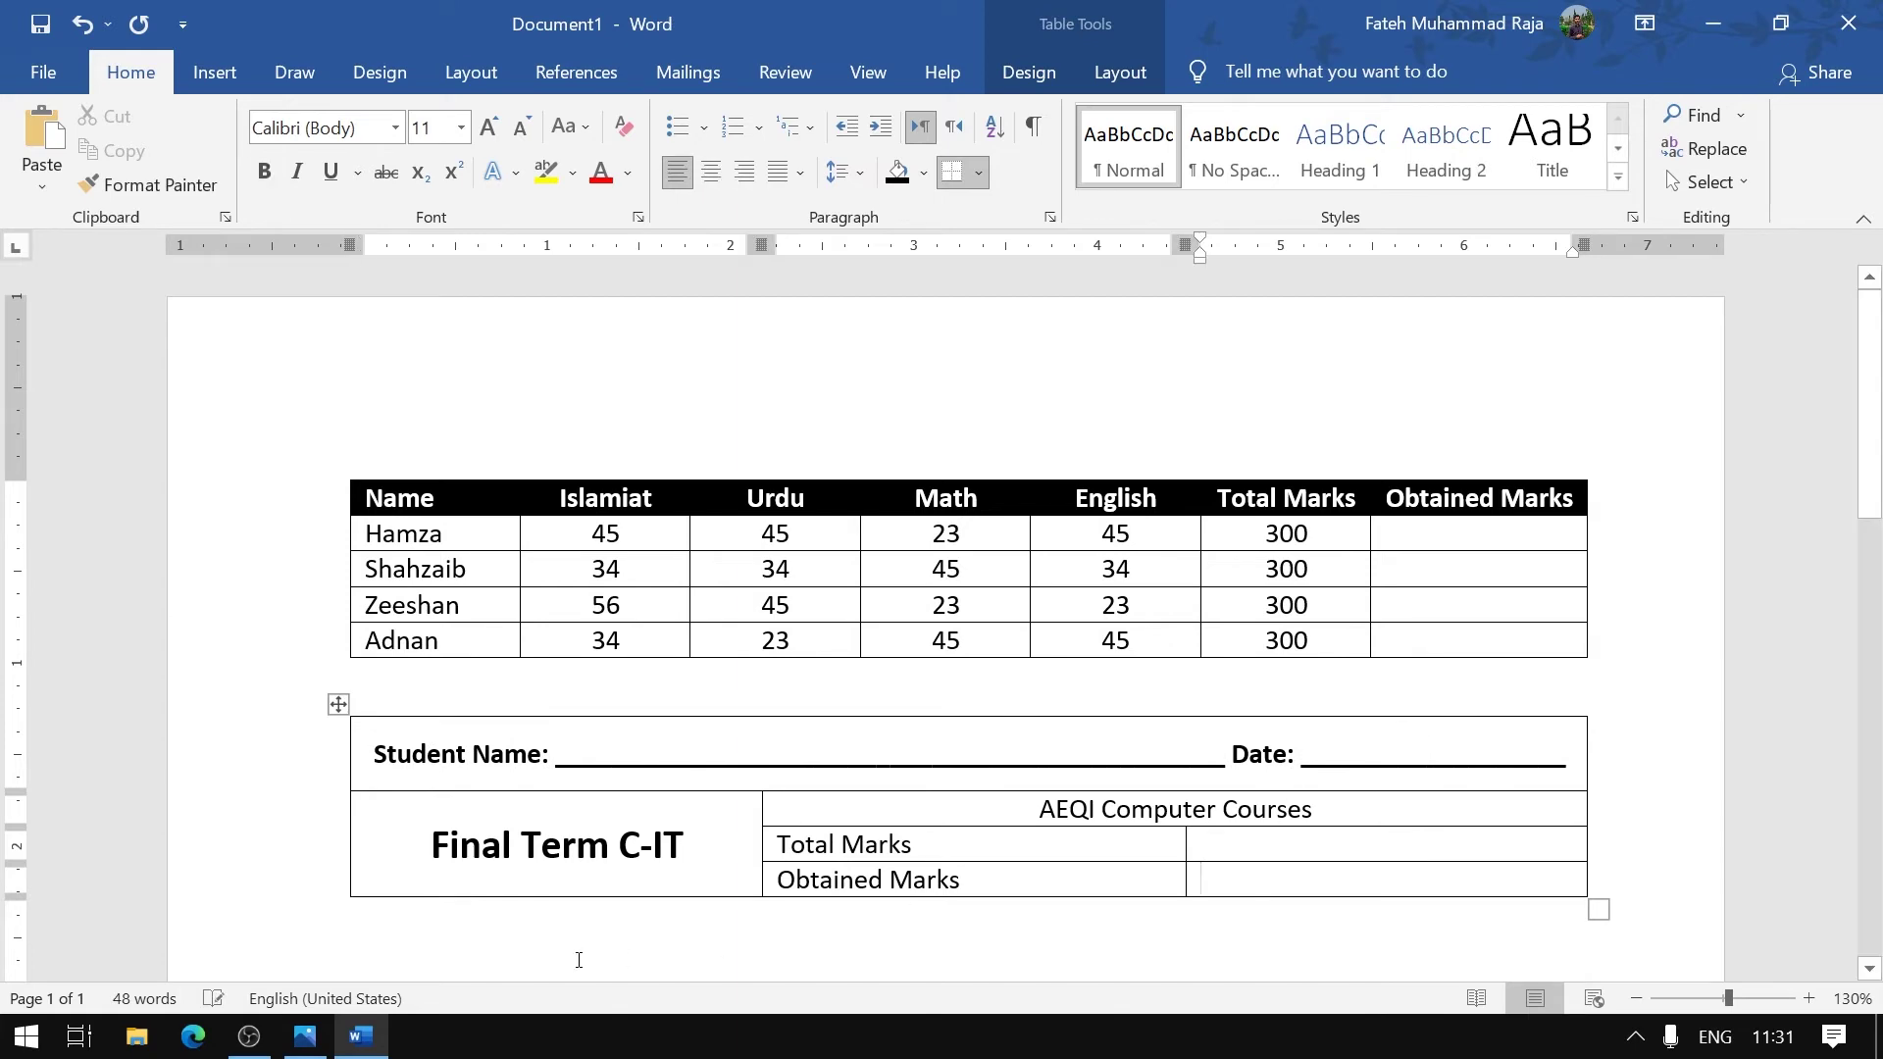
Insert a table of 9 columns and 13 rows below the Final Term C-IT table for the month table in Word EX-03.jpg
{"action": "left_click", "coordinate": [305, 1037]}
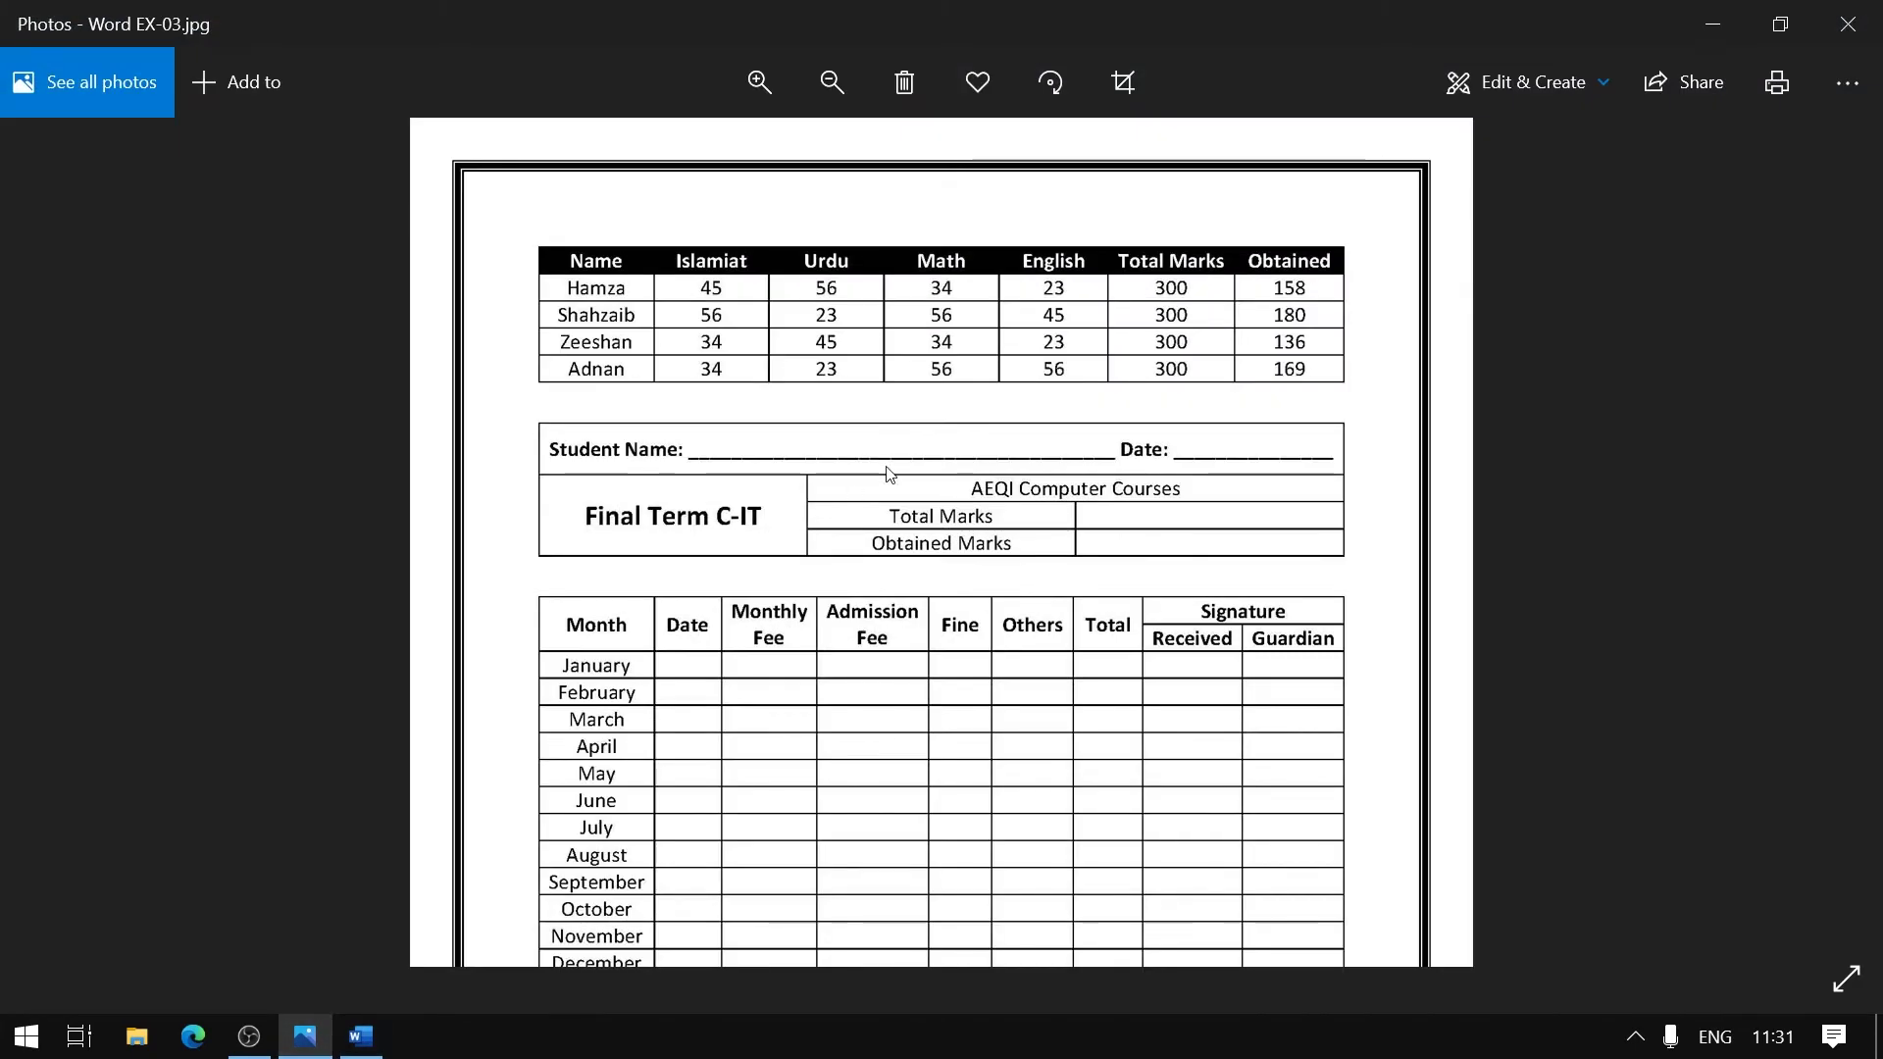
{"action": "left_click_drag", "start_coordinate": [991, 816], "coordinate": [979, 632]}
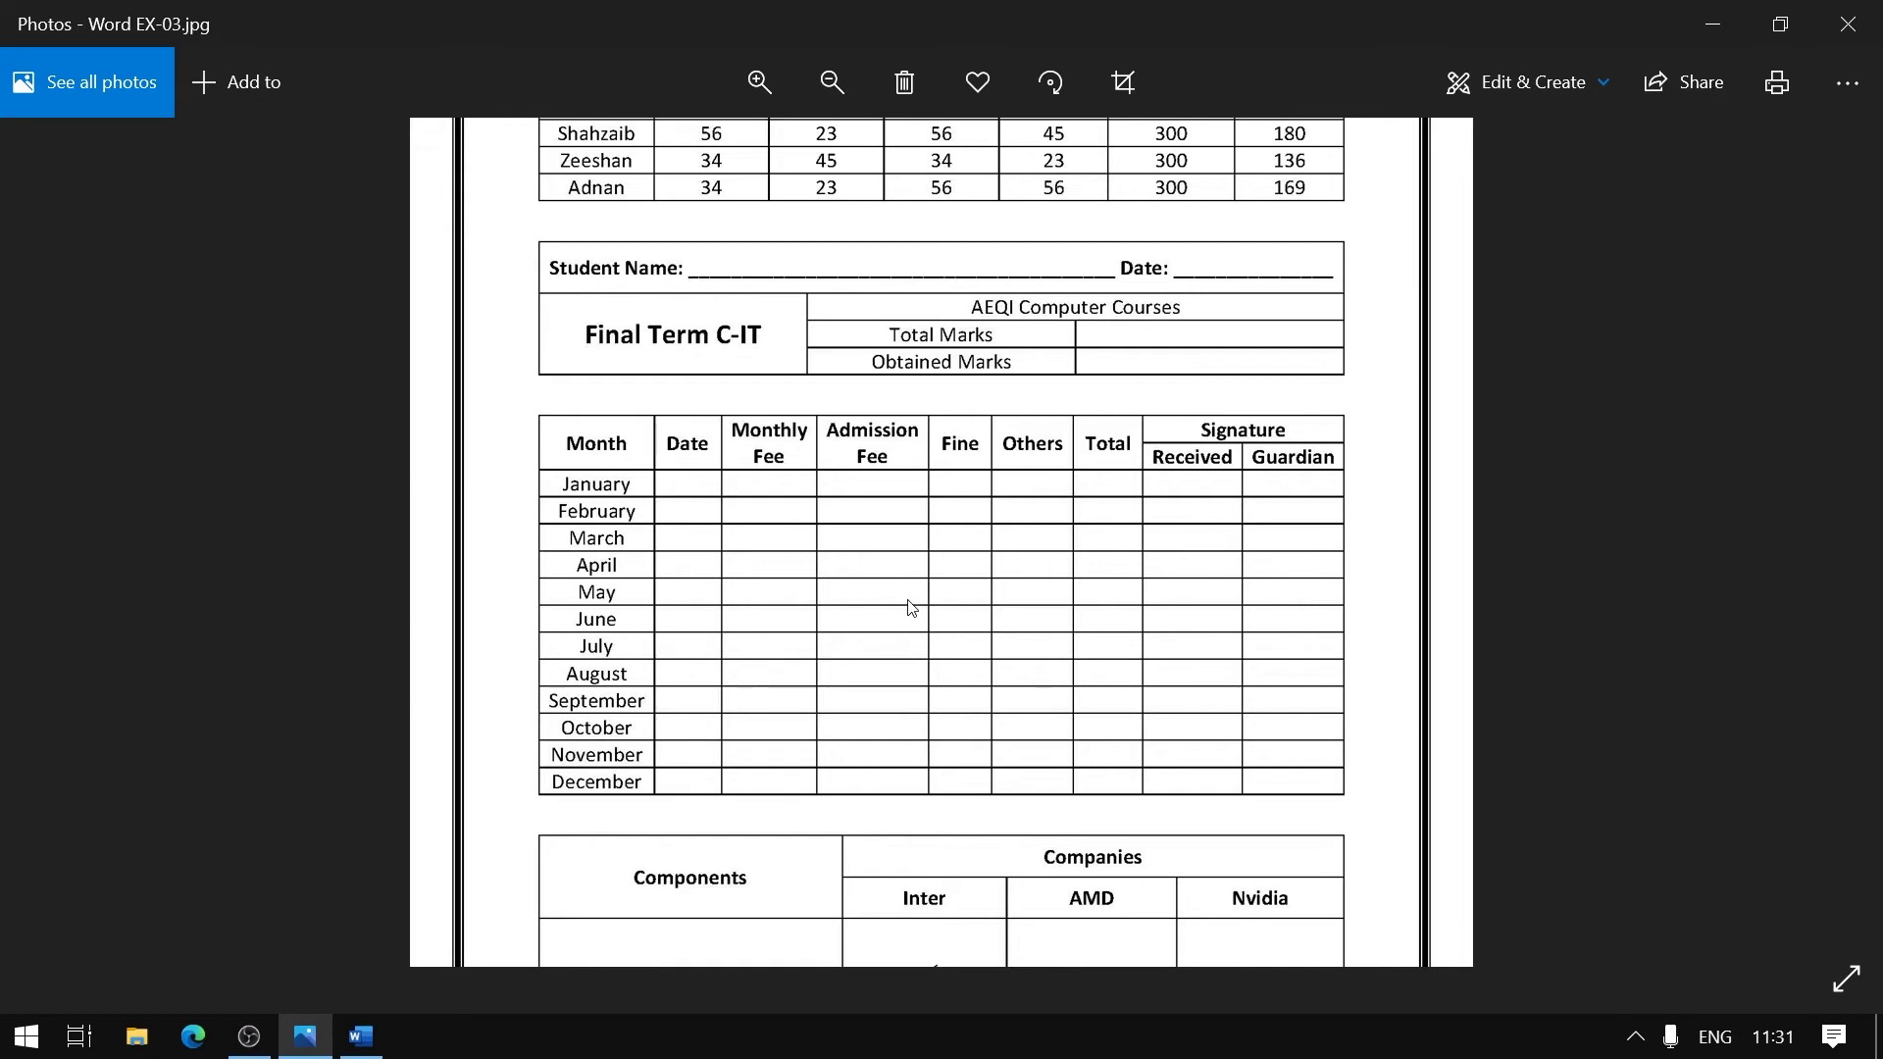
{"action": "scroll", "coordinate": [1013, 592], "scroll_direction": "down", "scroll_amount": 1}
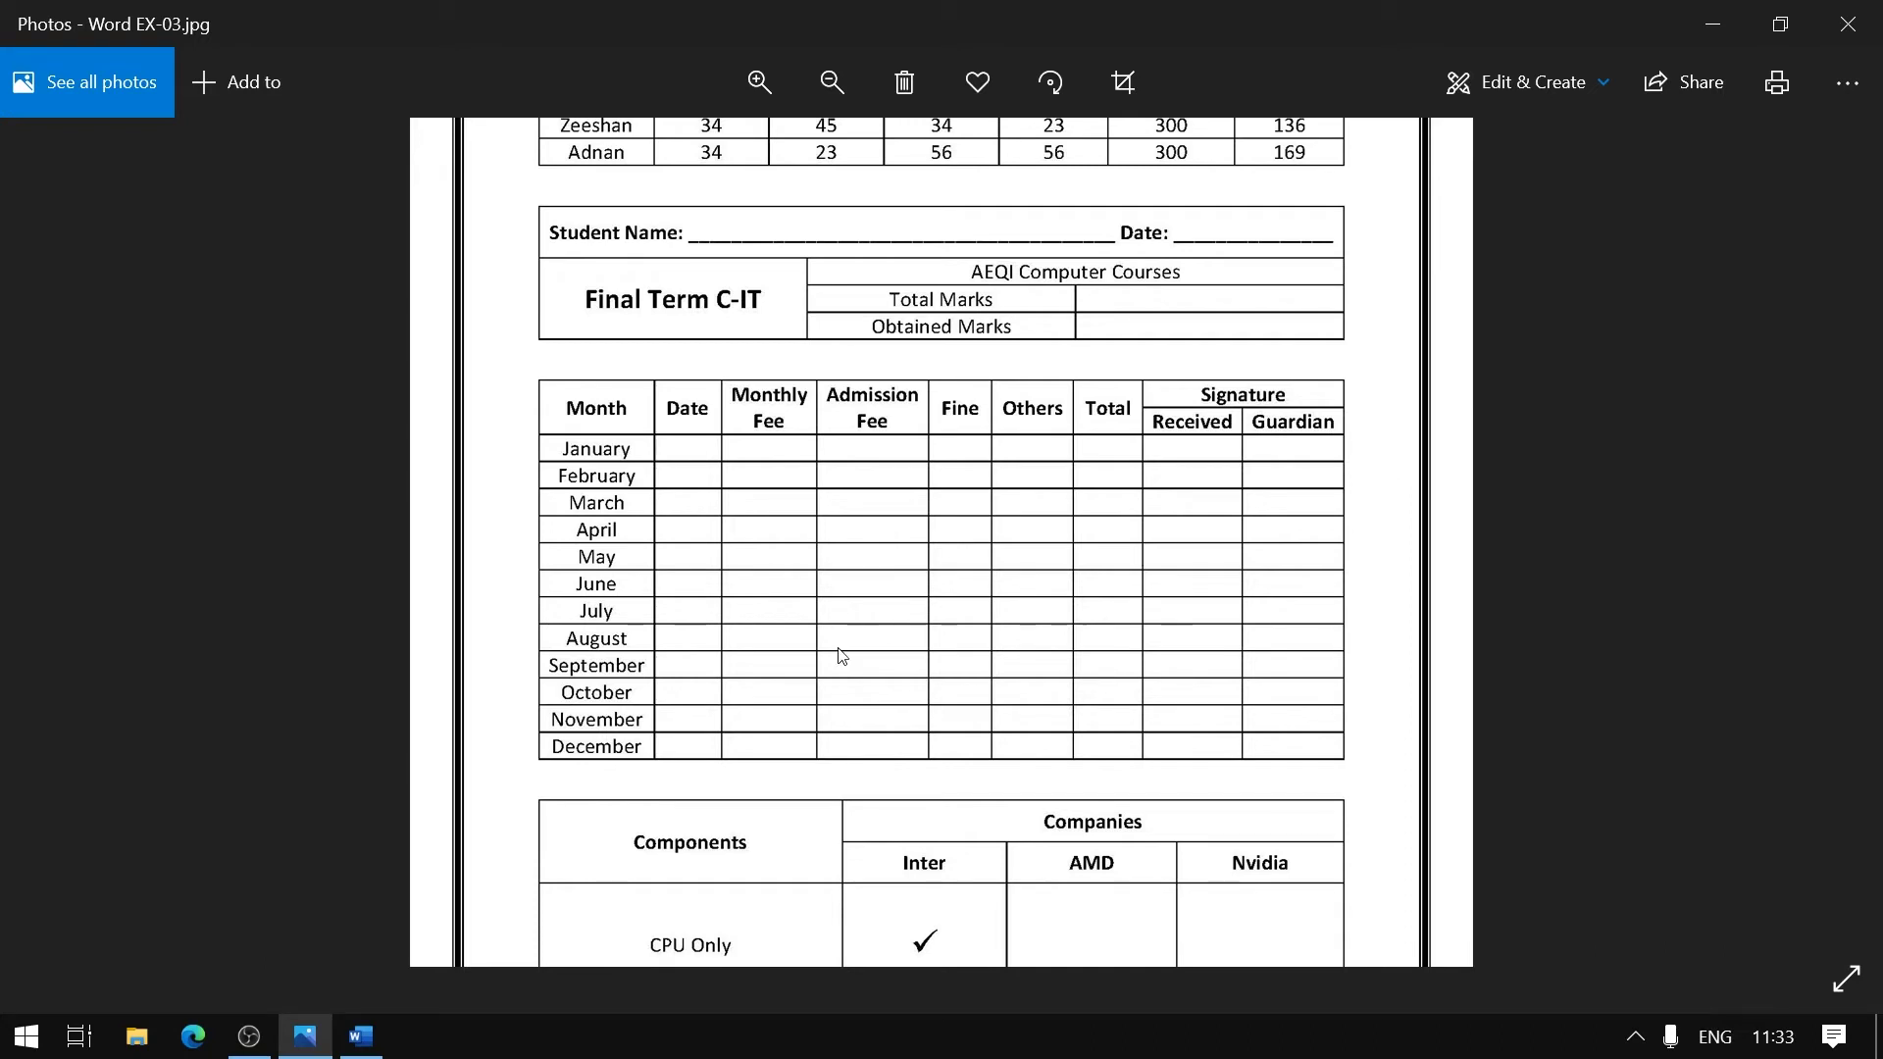
{"action": "left_click", "coordinate": [383, 1035]}
{"action": "scroll", "coordinate": [576, 735], "scroll_direction": "down", "scroll_amount": 4}
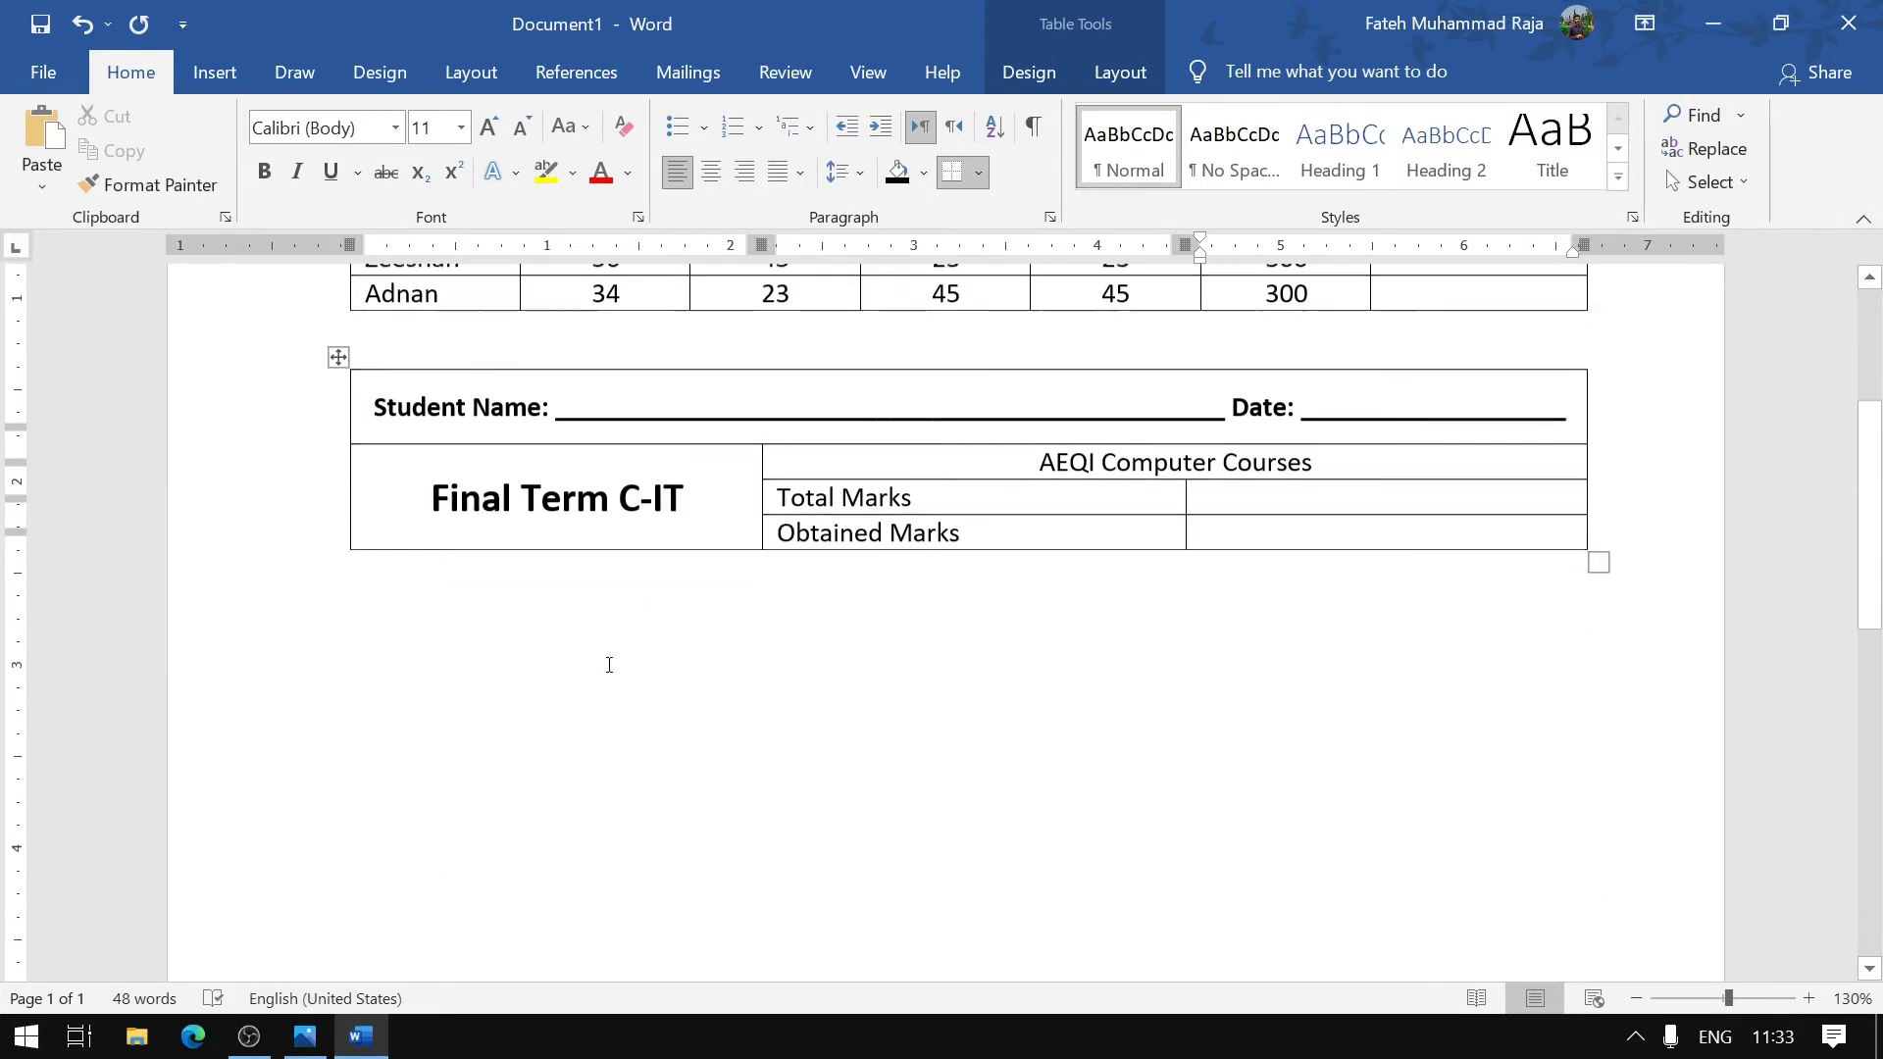
{"action": "left_click", "coordinate": [442, 587]}
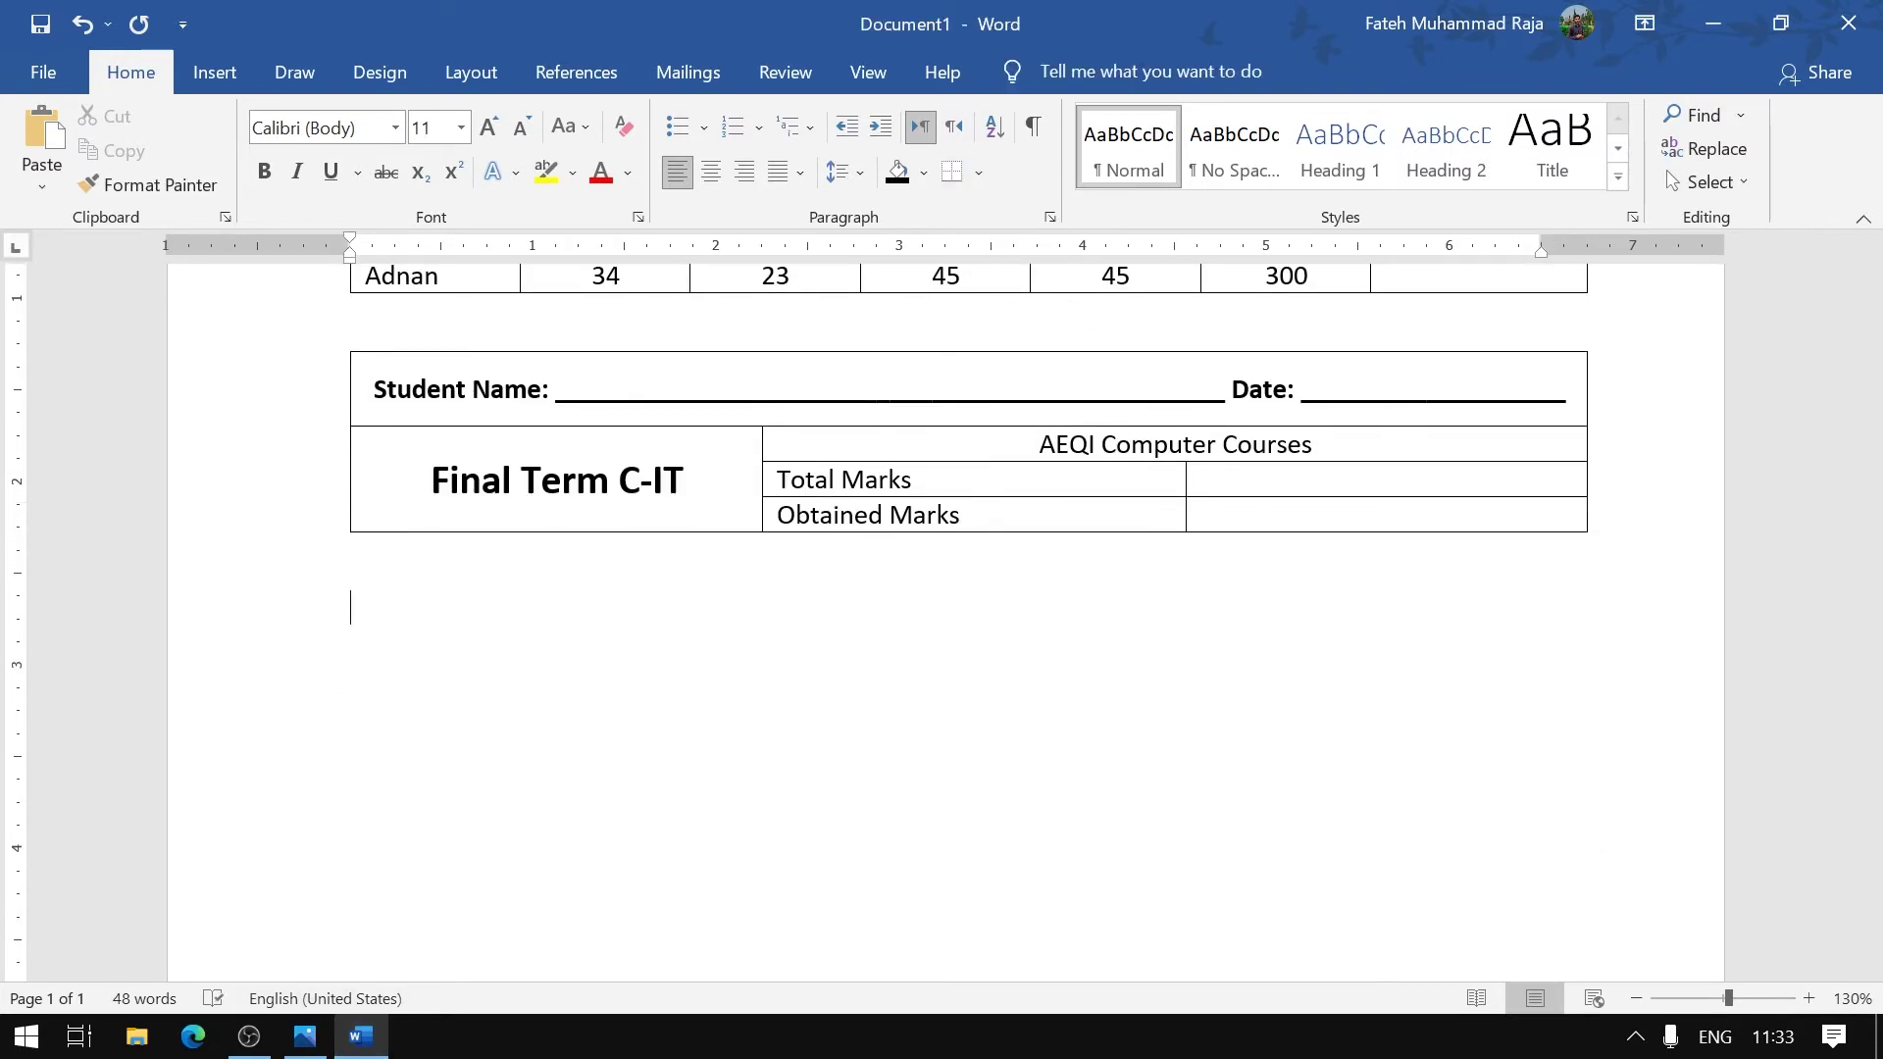
{"action": "left_click", "coordinate": [218, 79]}
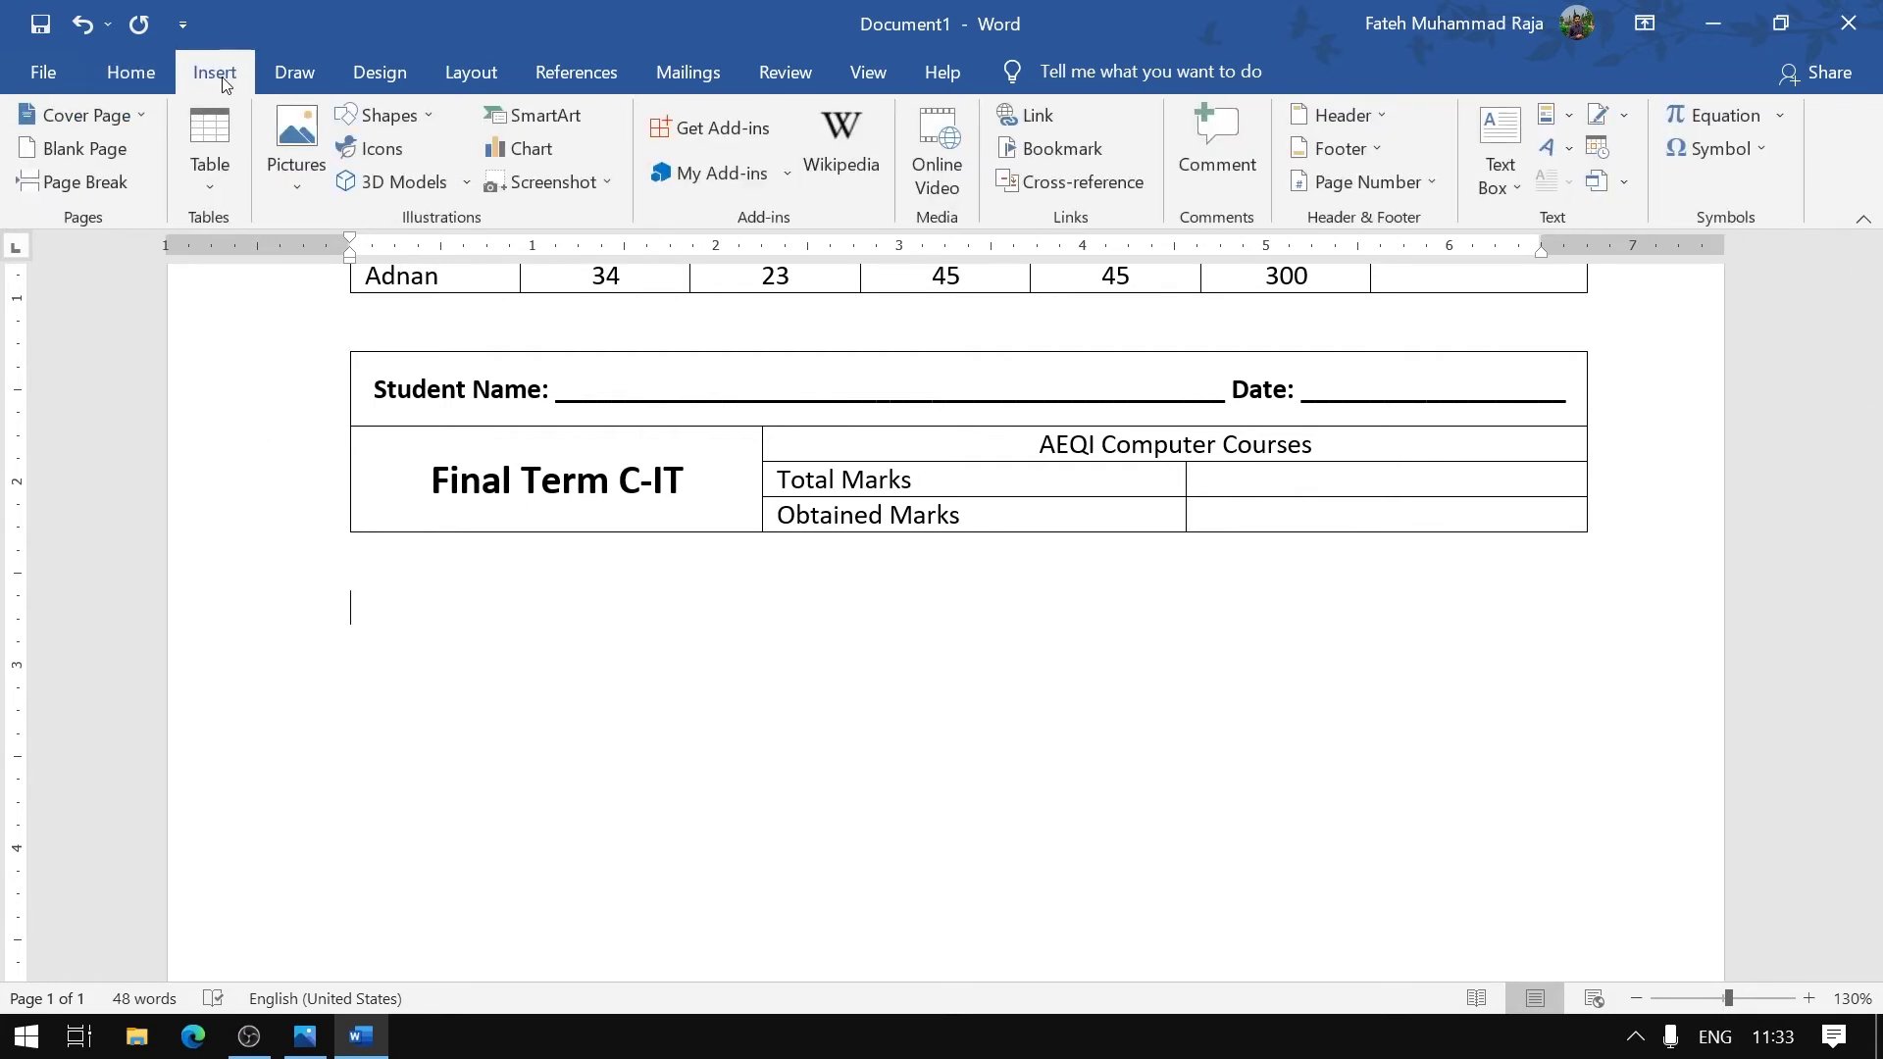
{"action": "left_click", "coordinate": [203, 181]}
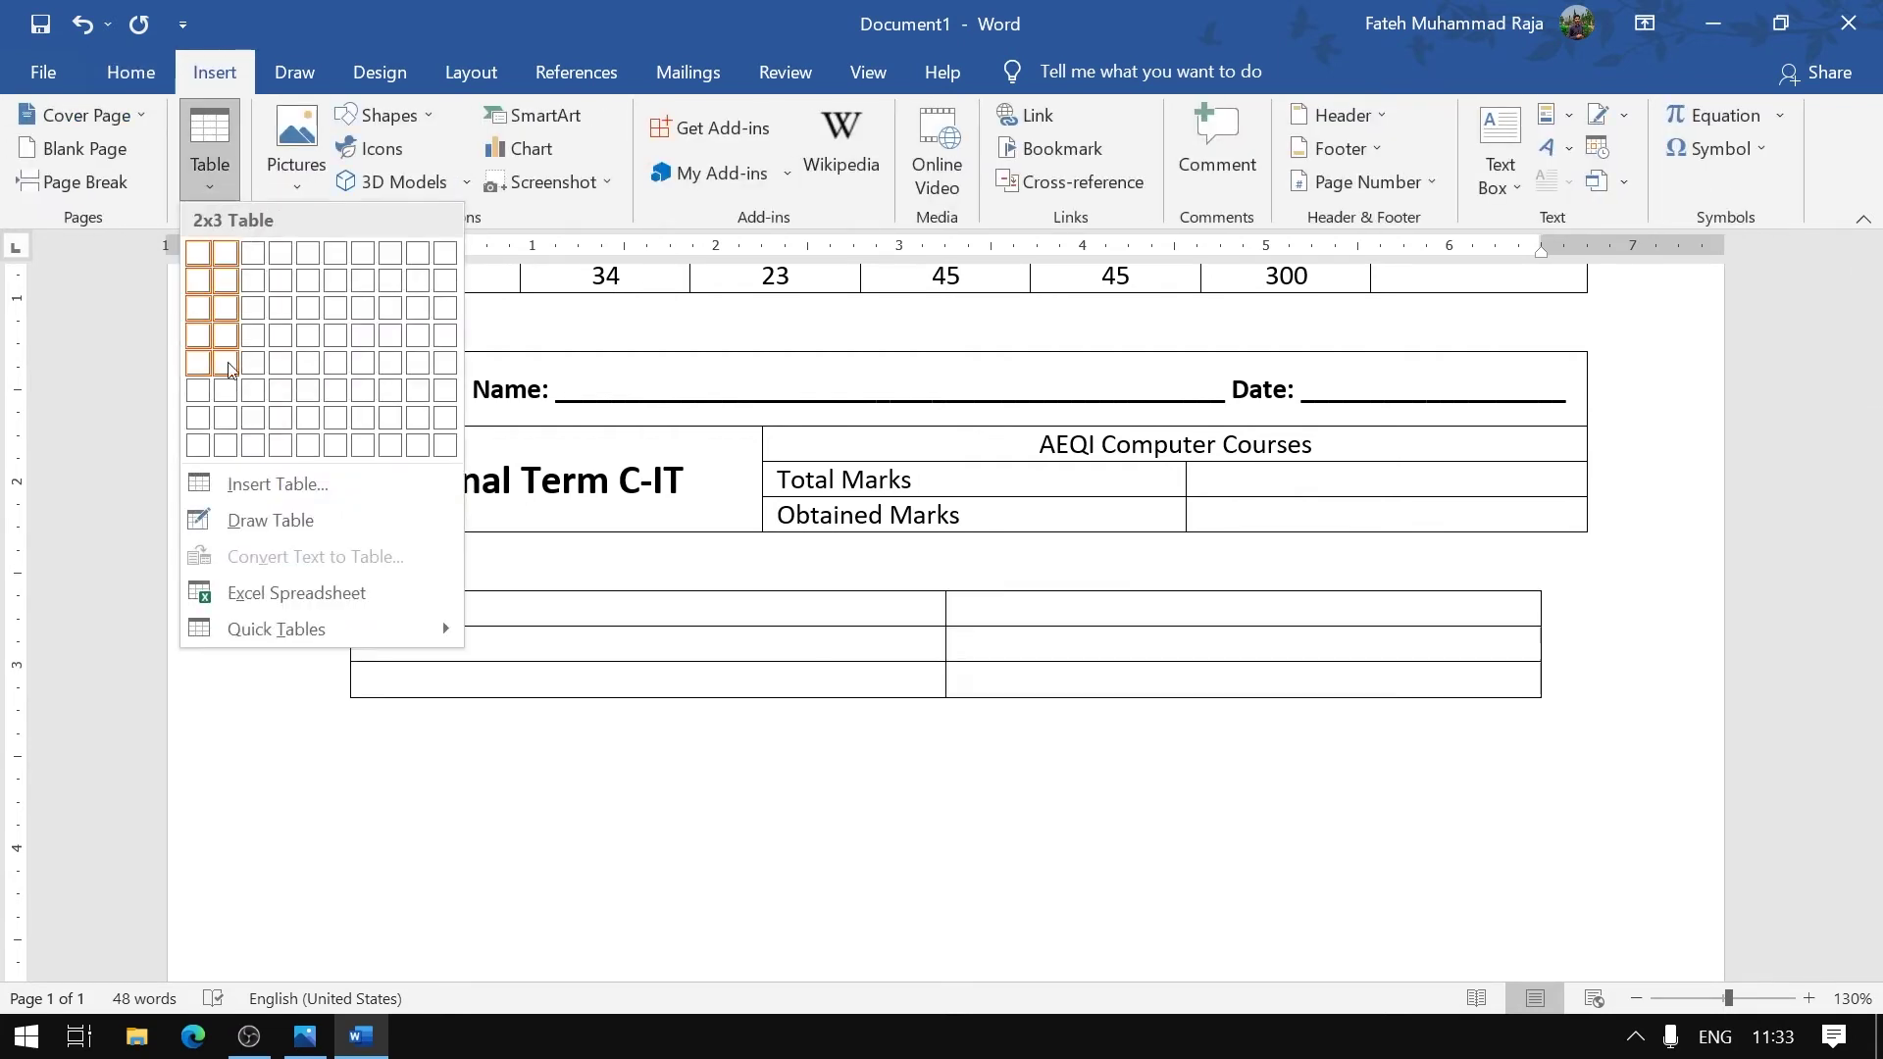
{"action": "left_click", "coordinate": [269, 483]}
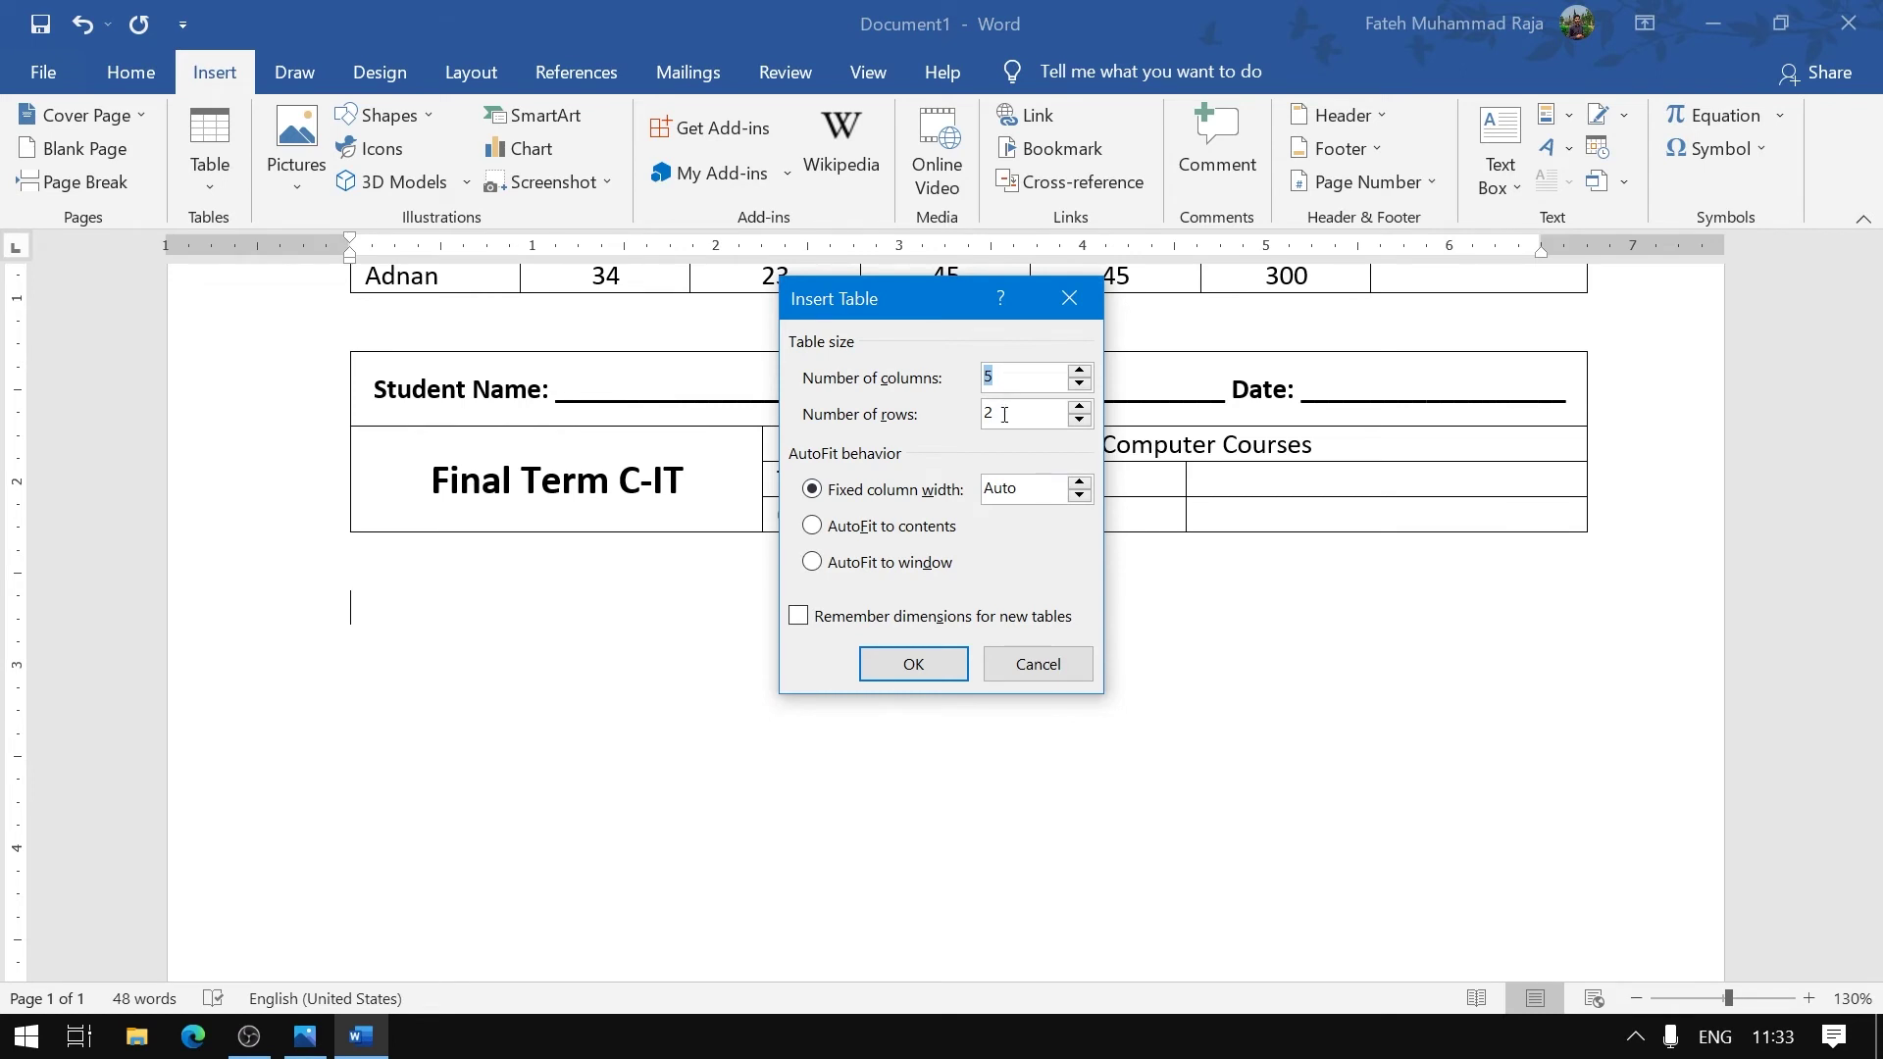
{"action": "type", "text": "9"}
{"action": "key", "text": "Tab"}
{"action": "type", "text": "13"}
{"action": "left_click", "coordinate": [940, 668]}
{"action": "scroll", "coordinate": [929, 651], "scroll_direction": "down", "scroll_amount": 3}
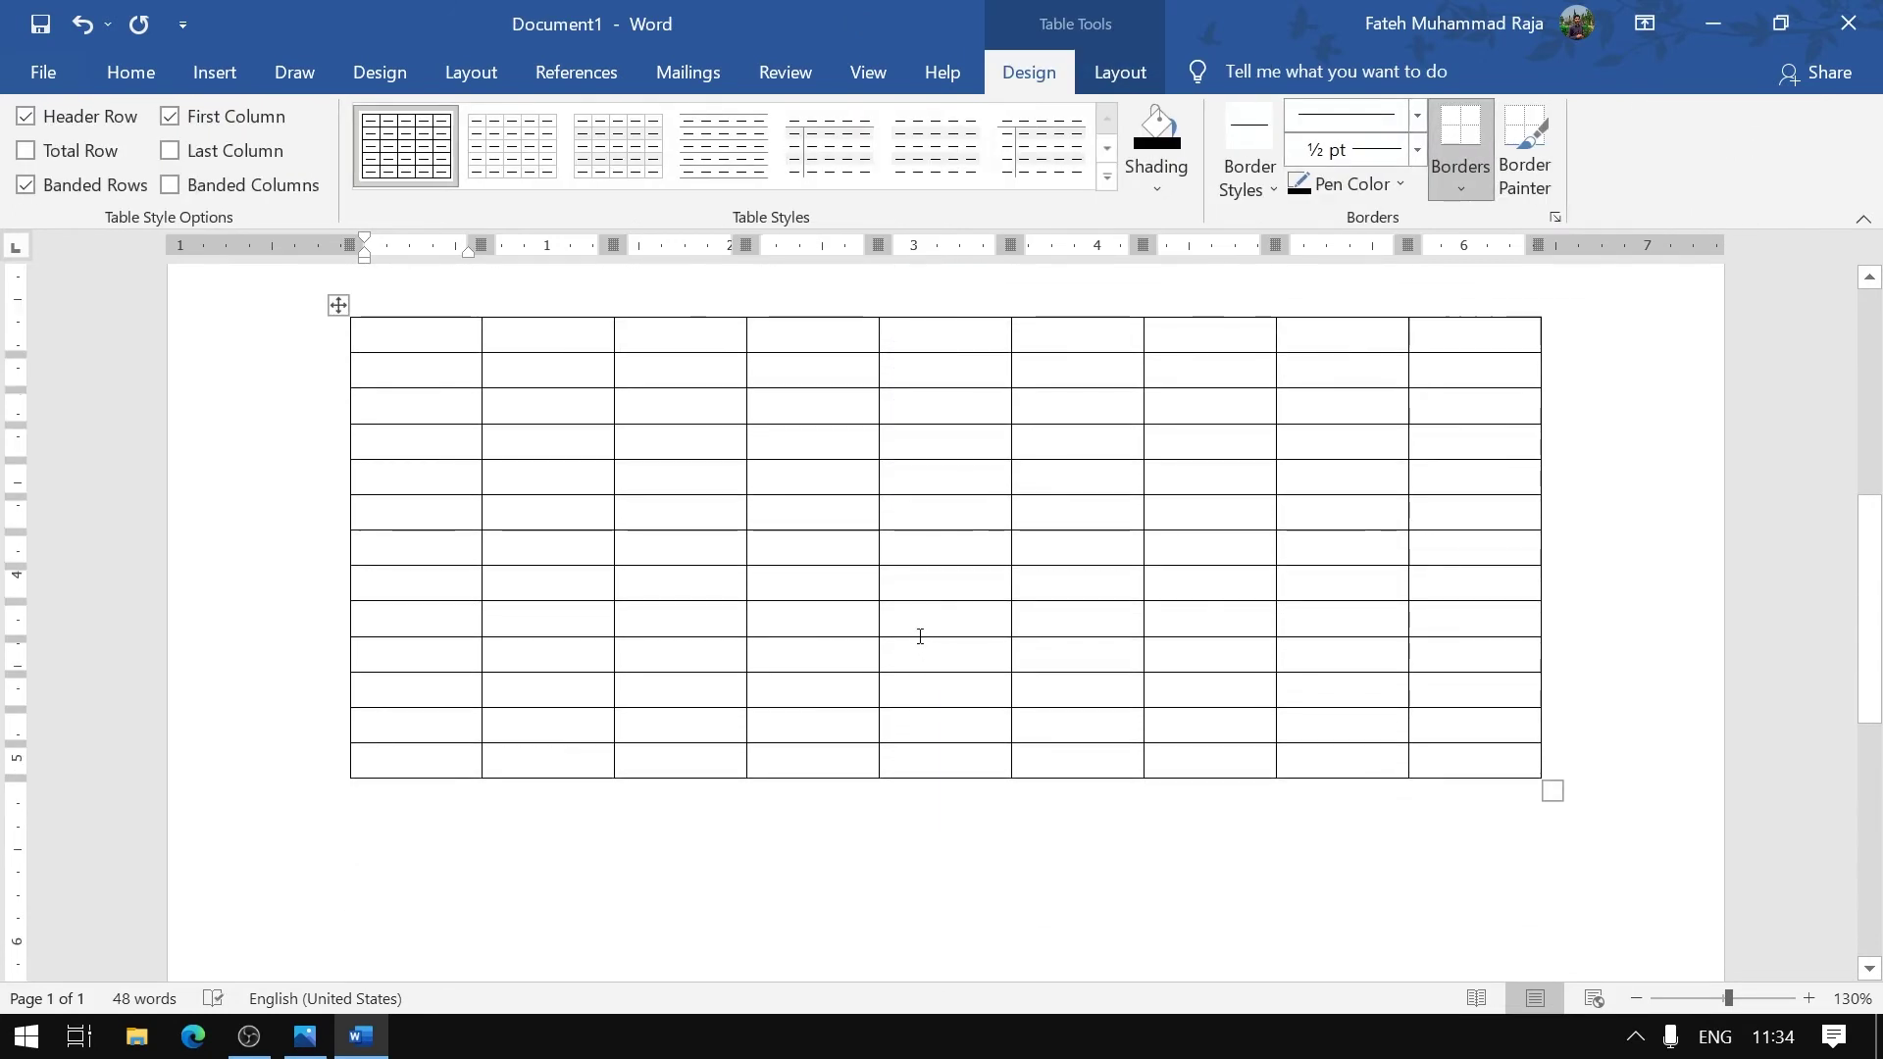
{"action": "scroll", "coordinate": [920, 637], "scroll_direction": "up", "scroll_amount": 1}
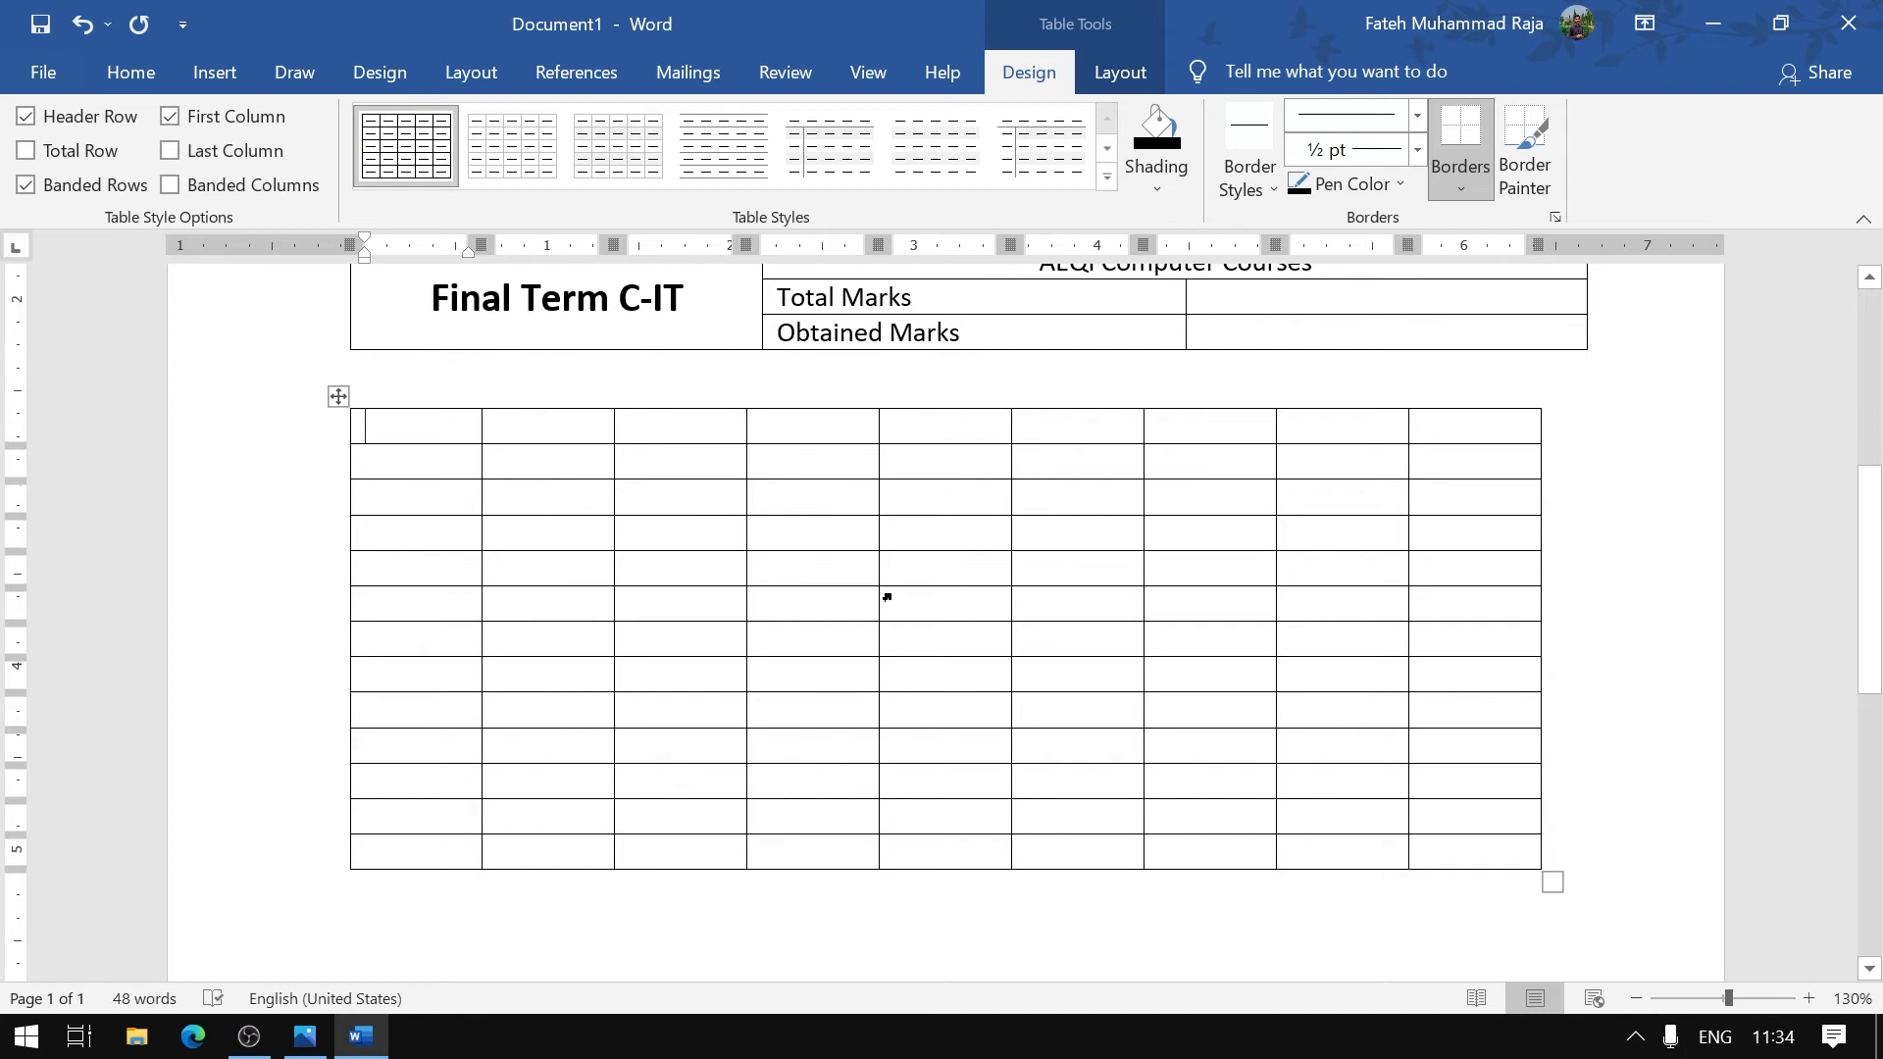
Check the month table's header in Word EX-03.jpg and set the new table's first row height to 0.4"
{"action": "left_click", "coordinate": [308, 1045]}
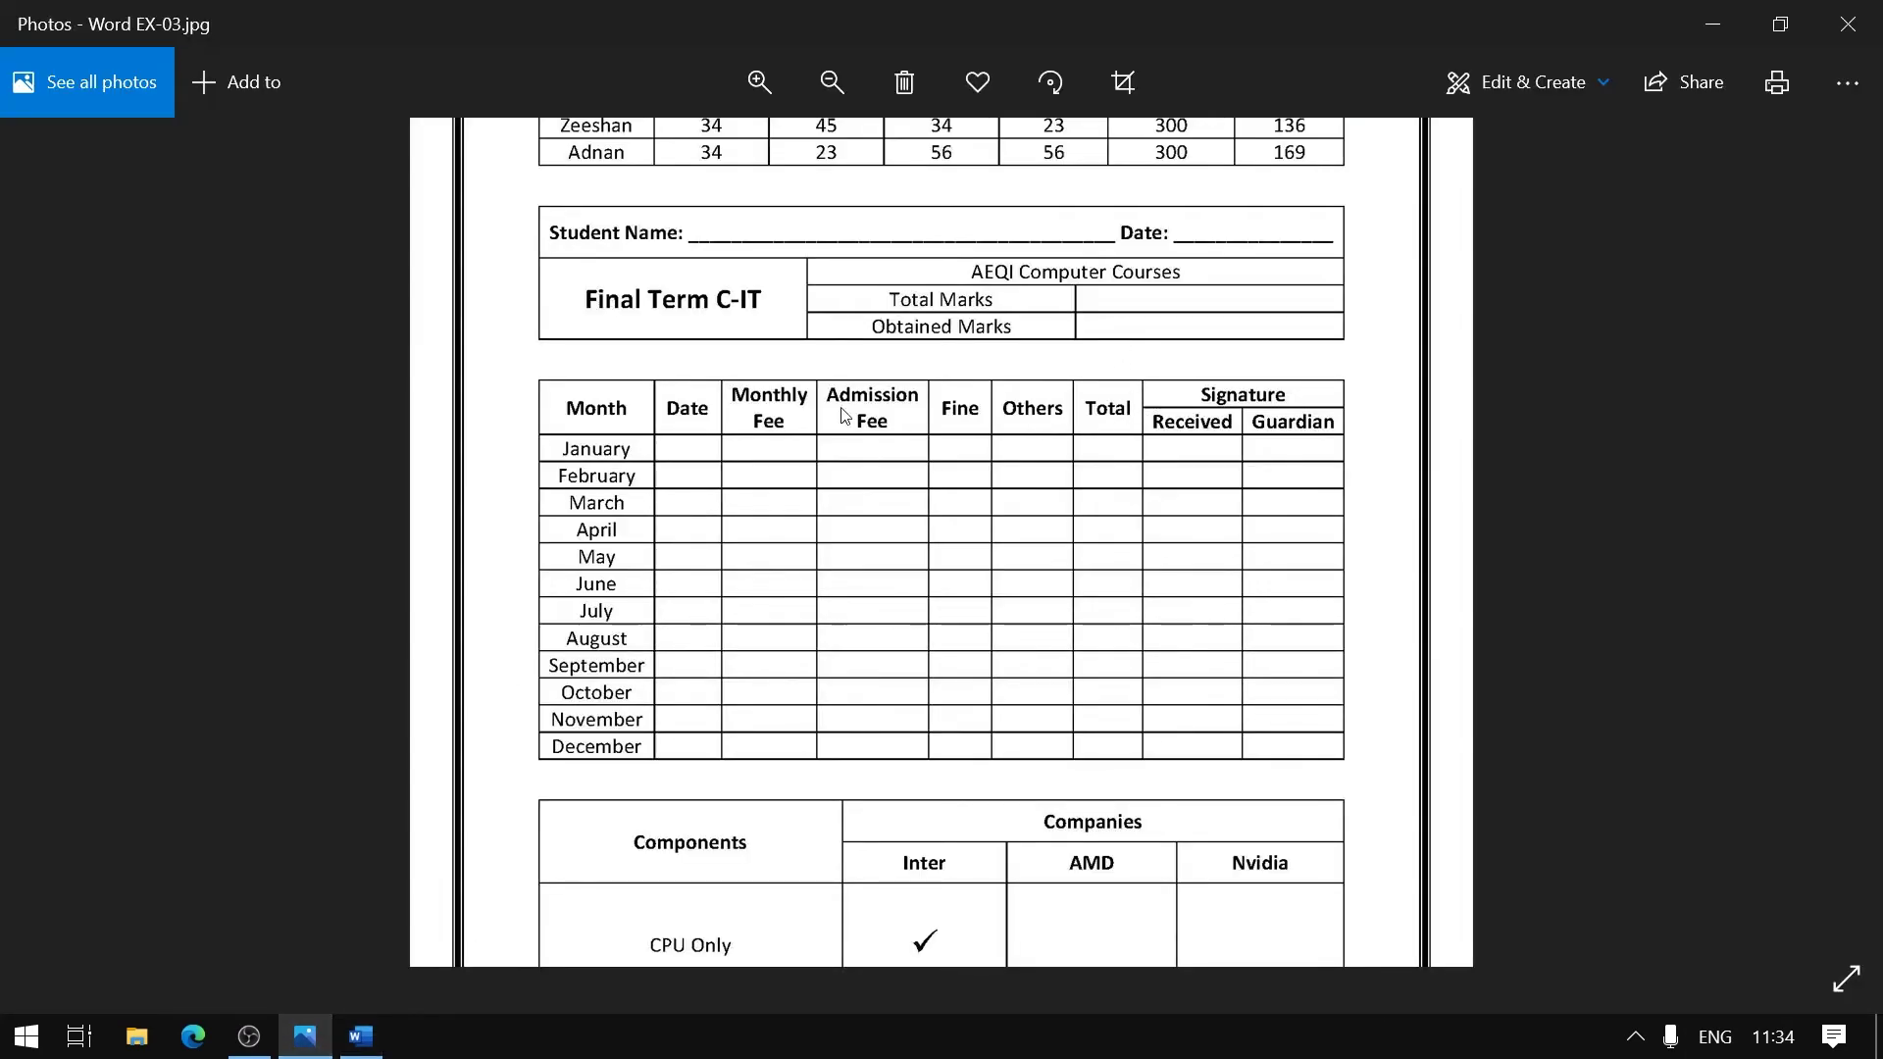
{"action": "left_click", "coordinate": [1740, 10]}
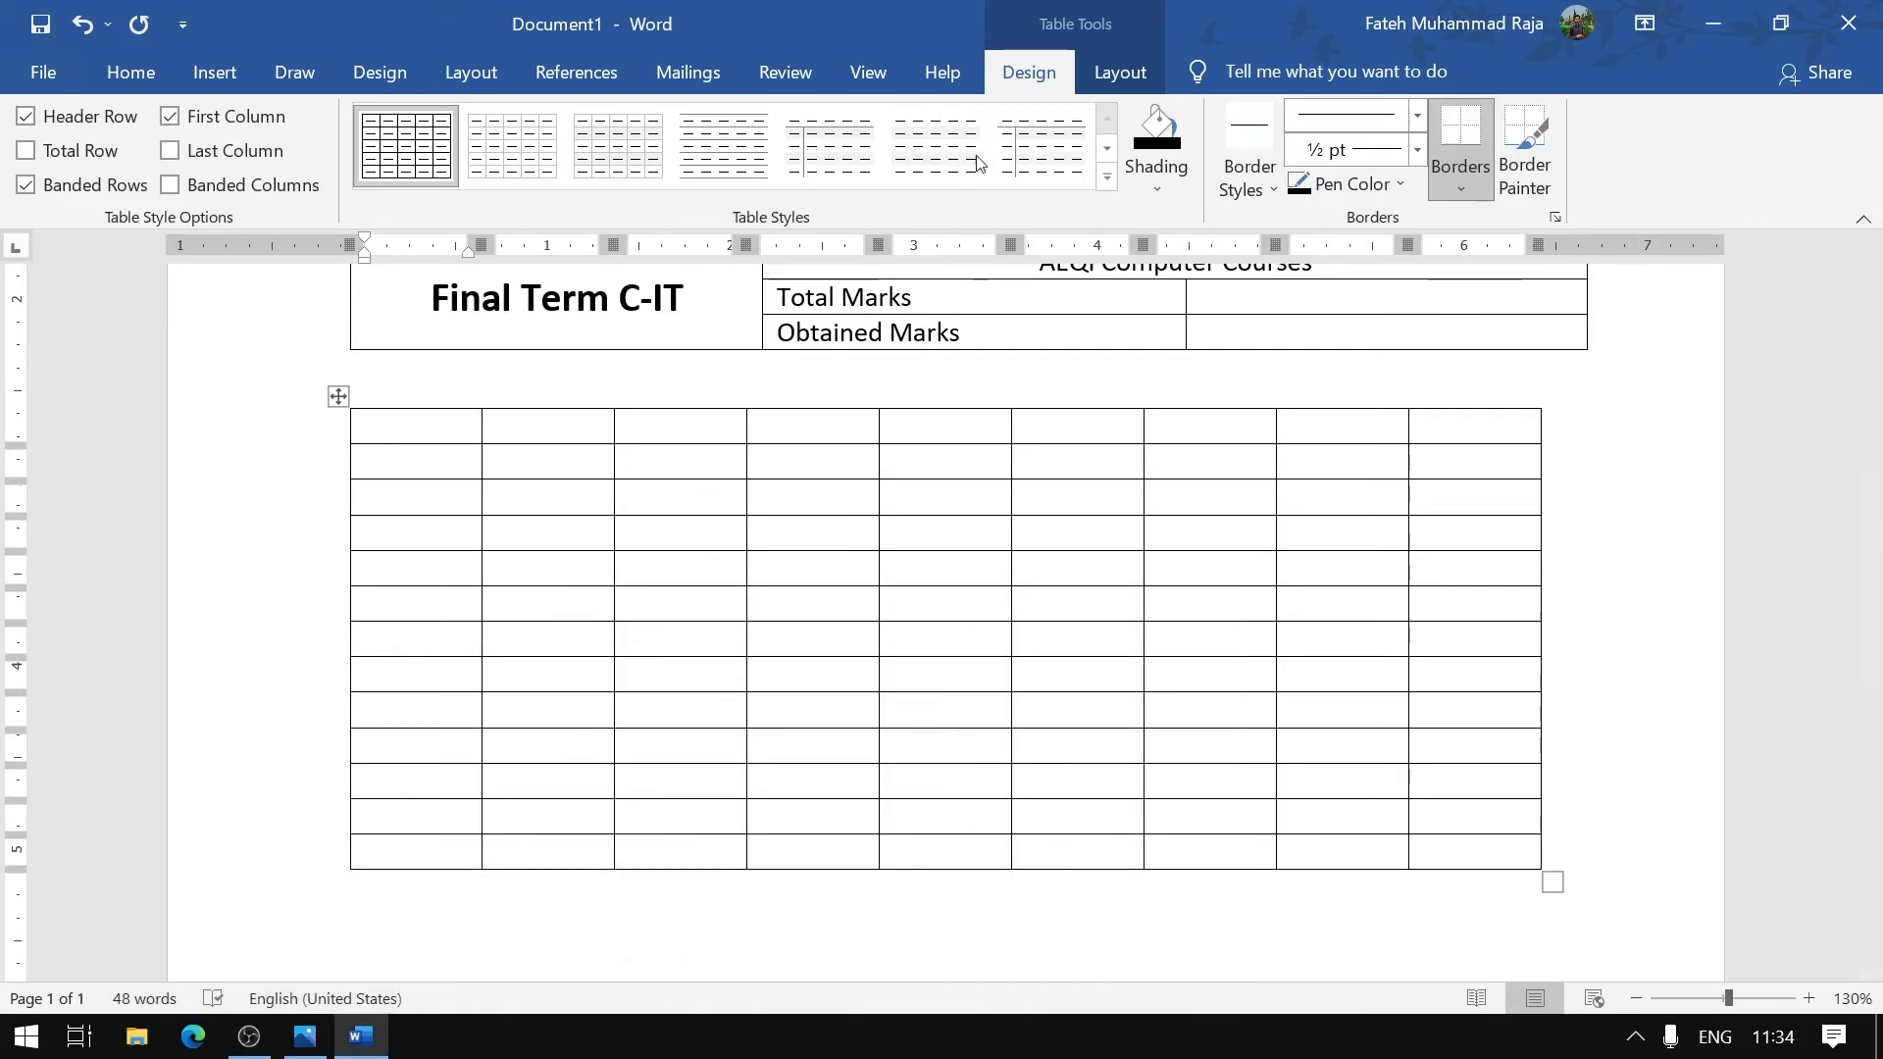
{"action": "left_click", "coordinate": [1116, 77]}
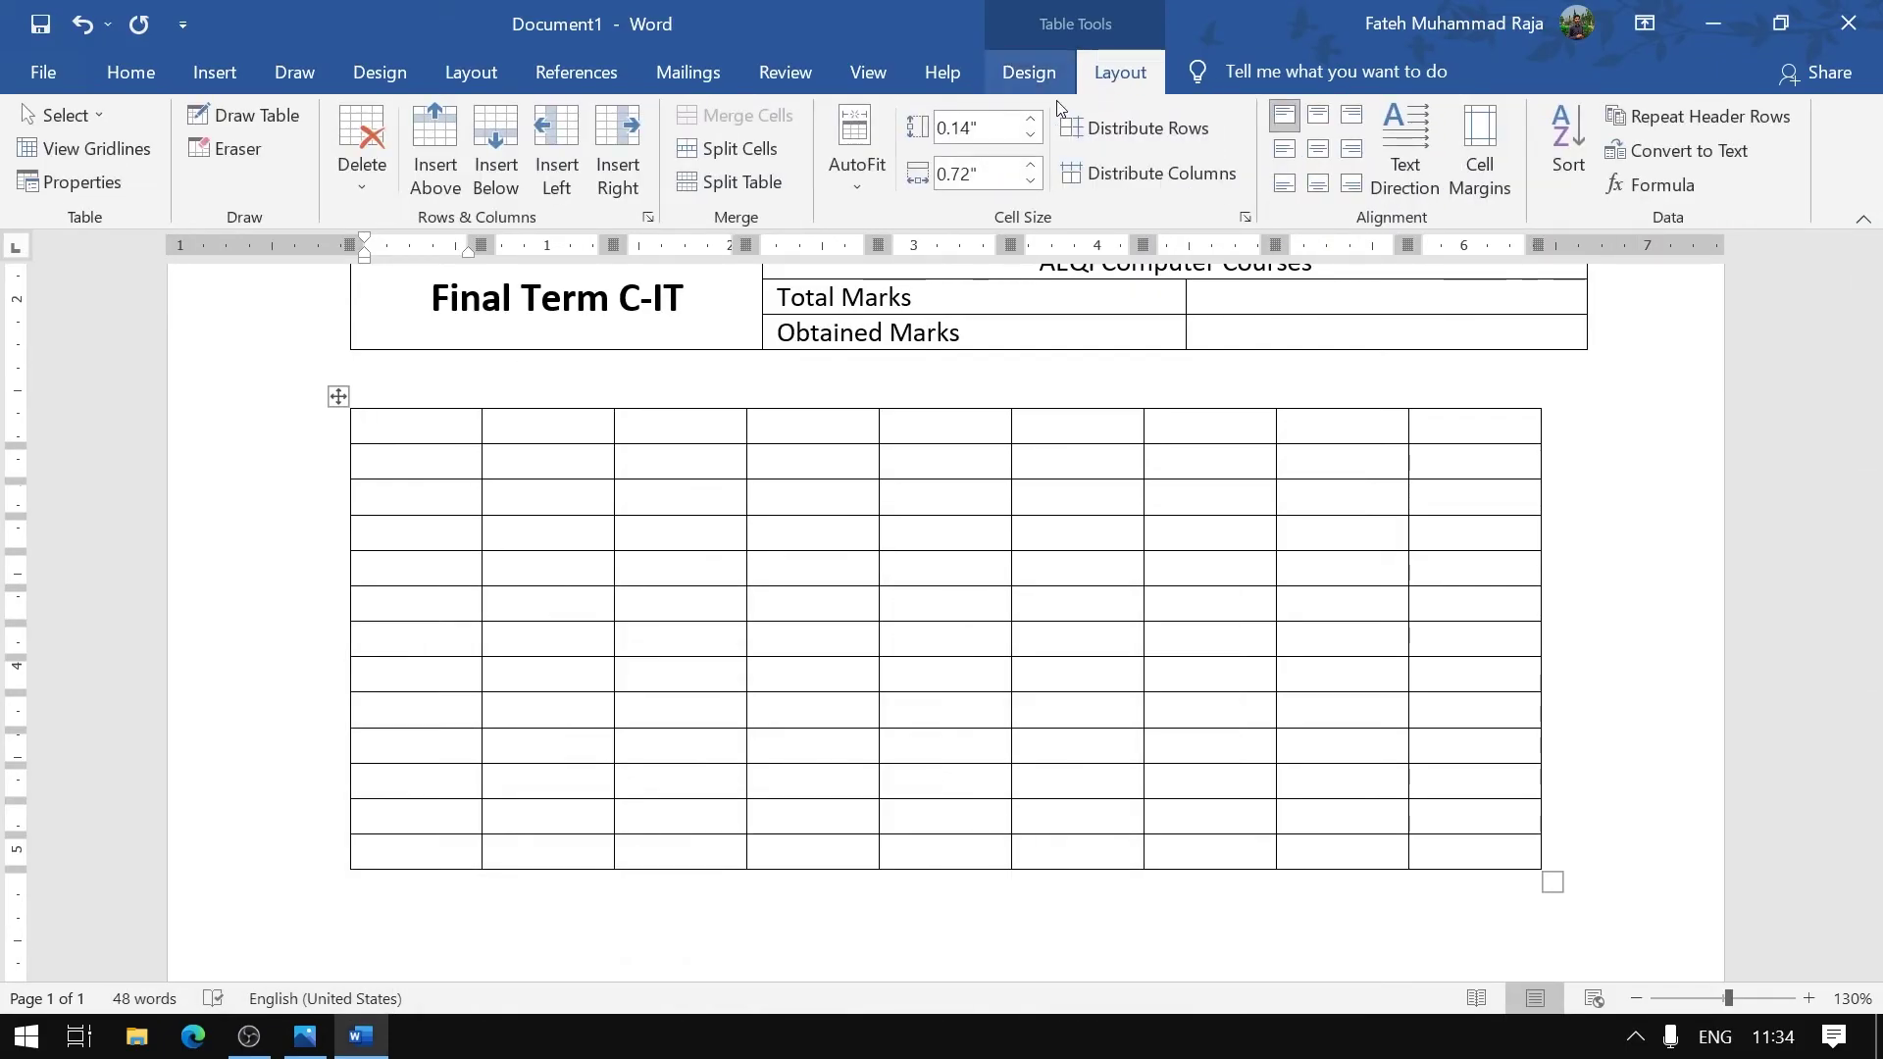
{"action": "left_click", "coordinate": [1032, 120]}
{"action": "left_click", "coordinate": [1032, 121]}
{"action": "left_click", "coordinate": [1032, 121]}
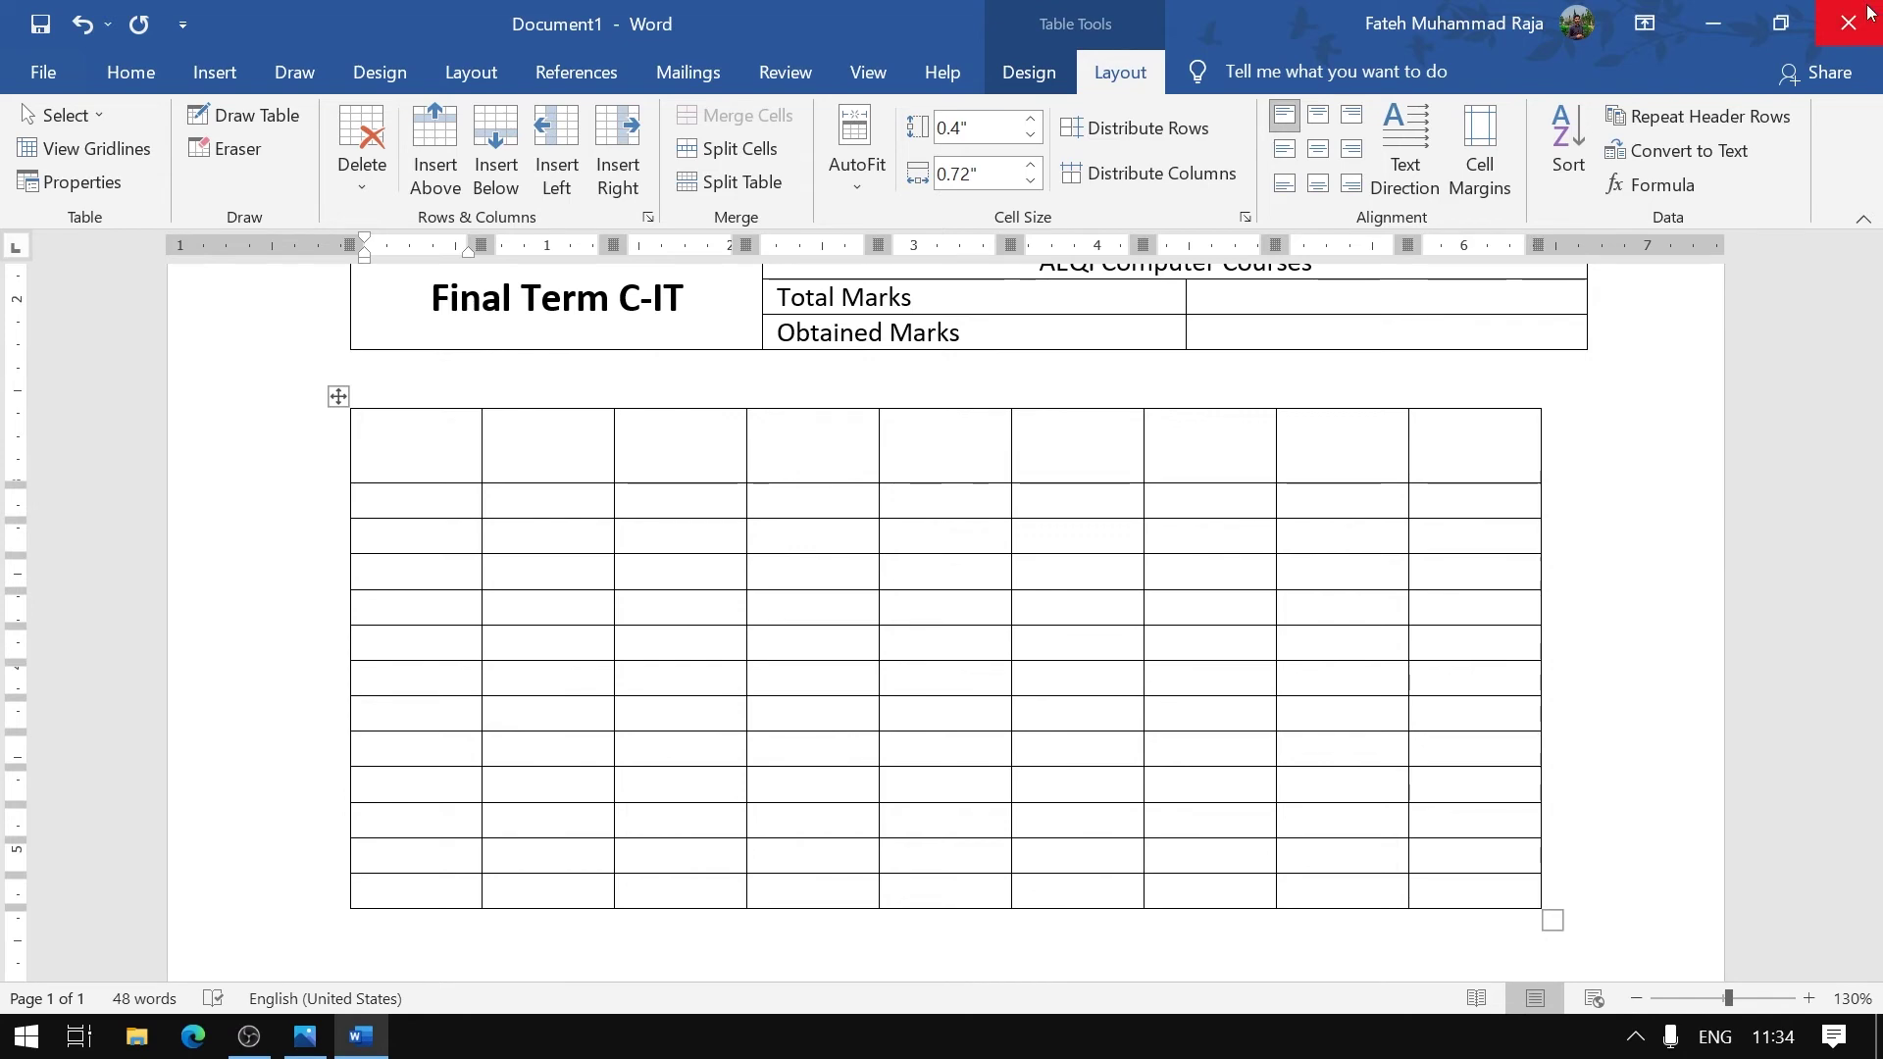
Show Word EX-03.jpg enlarged at its month table beside the Word document and return to the new table's first cell
{"action": "left_click", "coordinate": [1781, 24]}
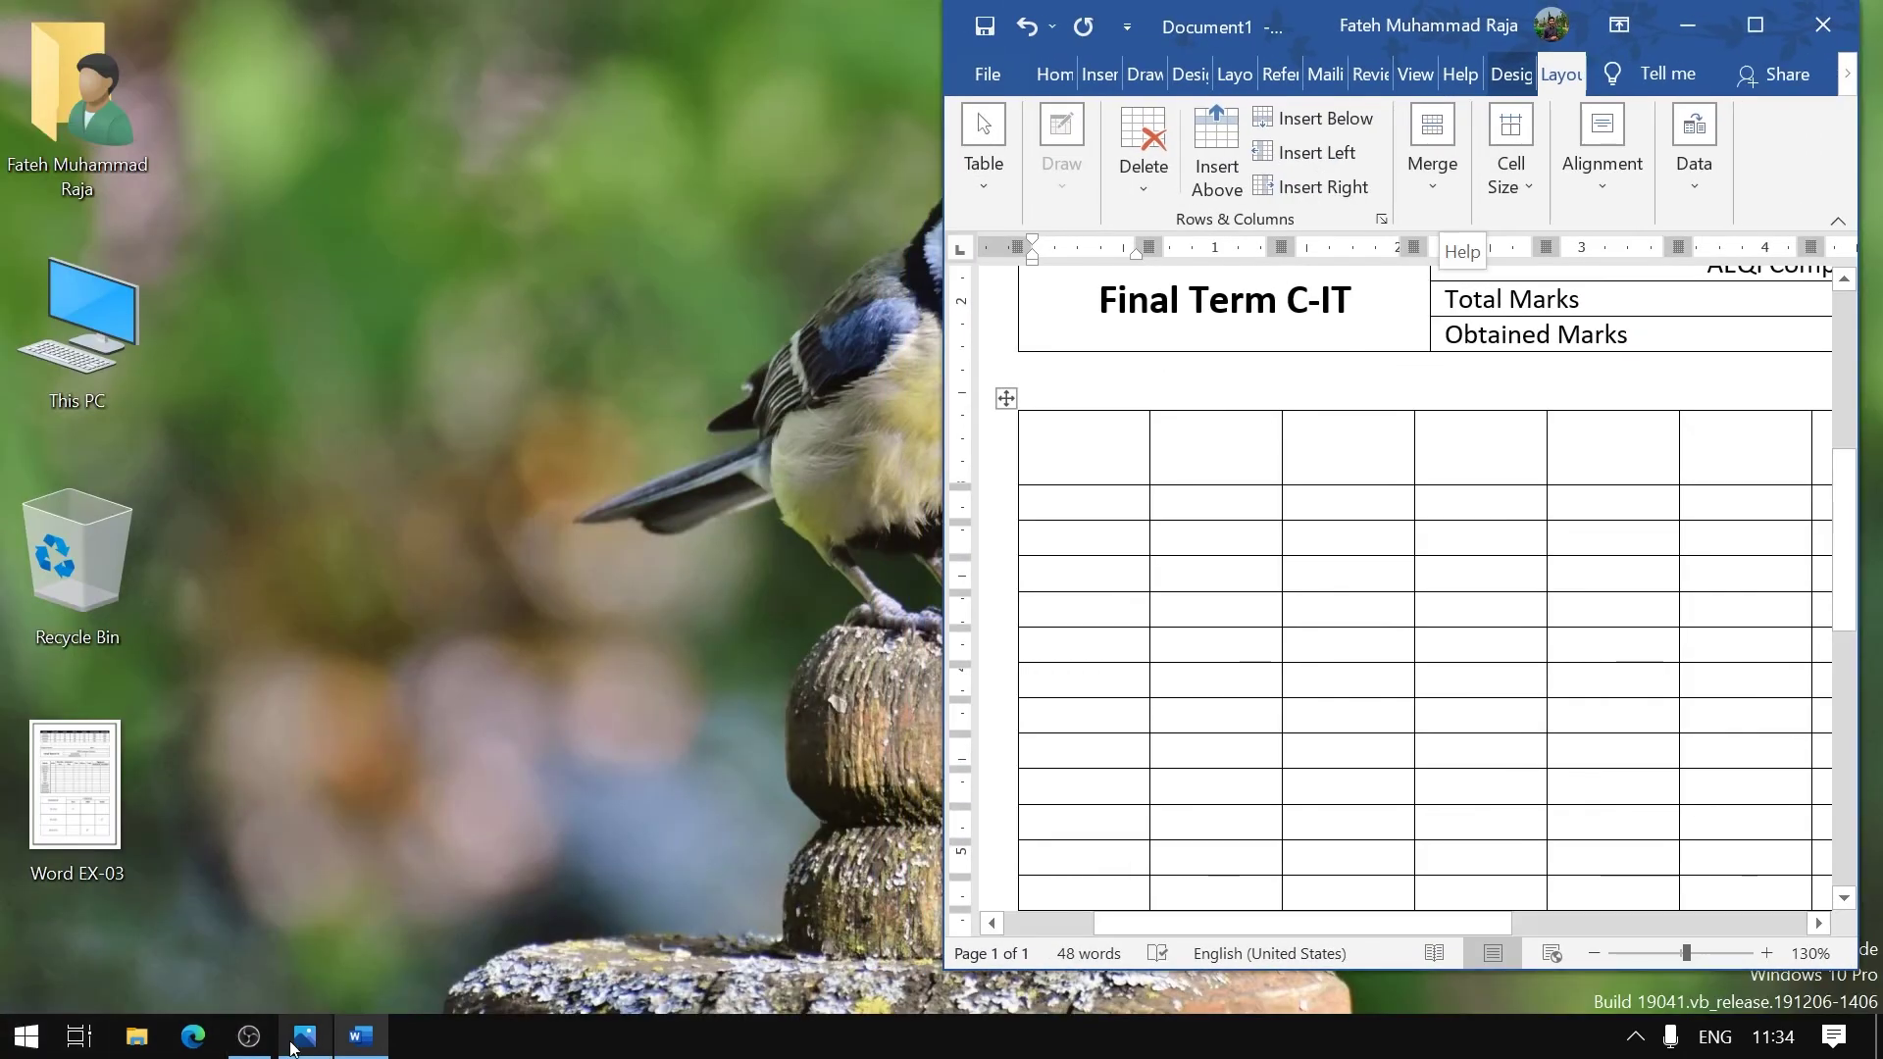
{"action": "left_click", "coordinate": [305, 1037]}
{"action": "left_click", "coordinate": [1781, 23]}
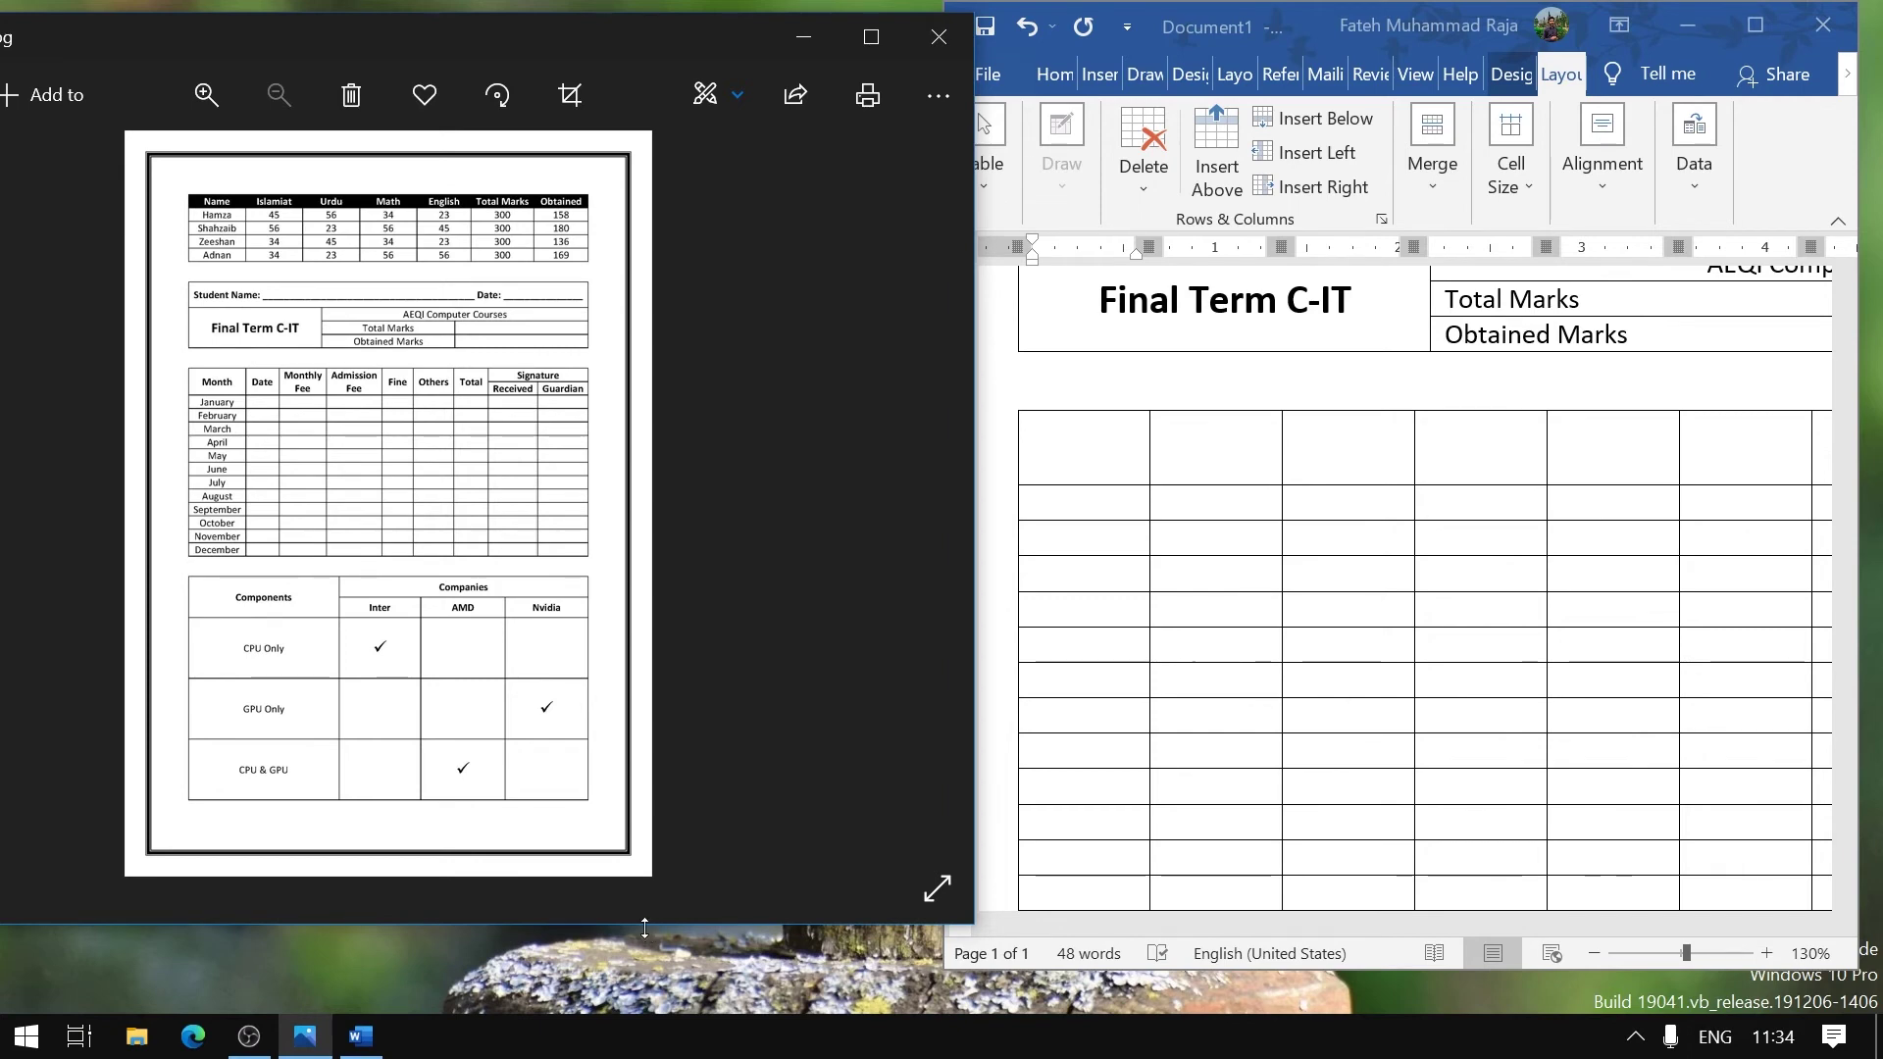
{"action": "left_click_drag", "start_coordinate": [645, 923], "coordinate": [625, 1000]}
{"action": "scroll", "coordinate": [338, 520], "scroll_direction": "up", "scroll_amount": 2}
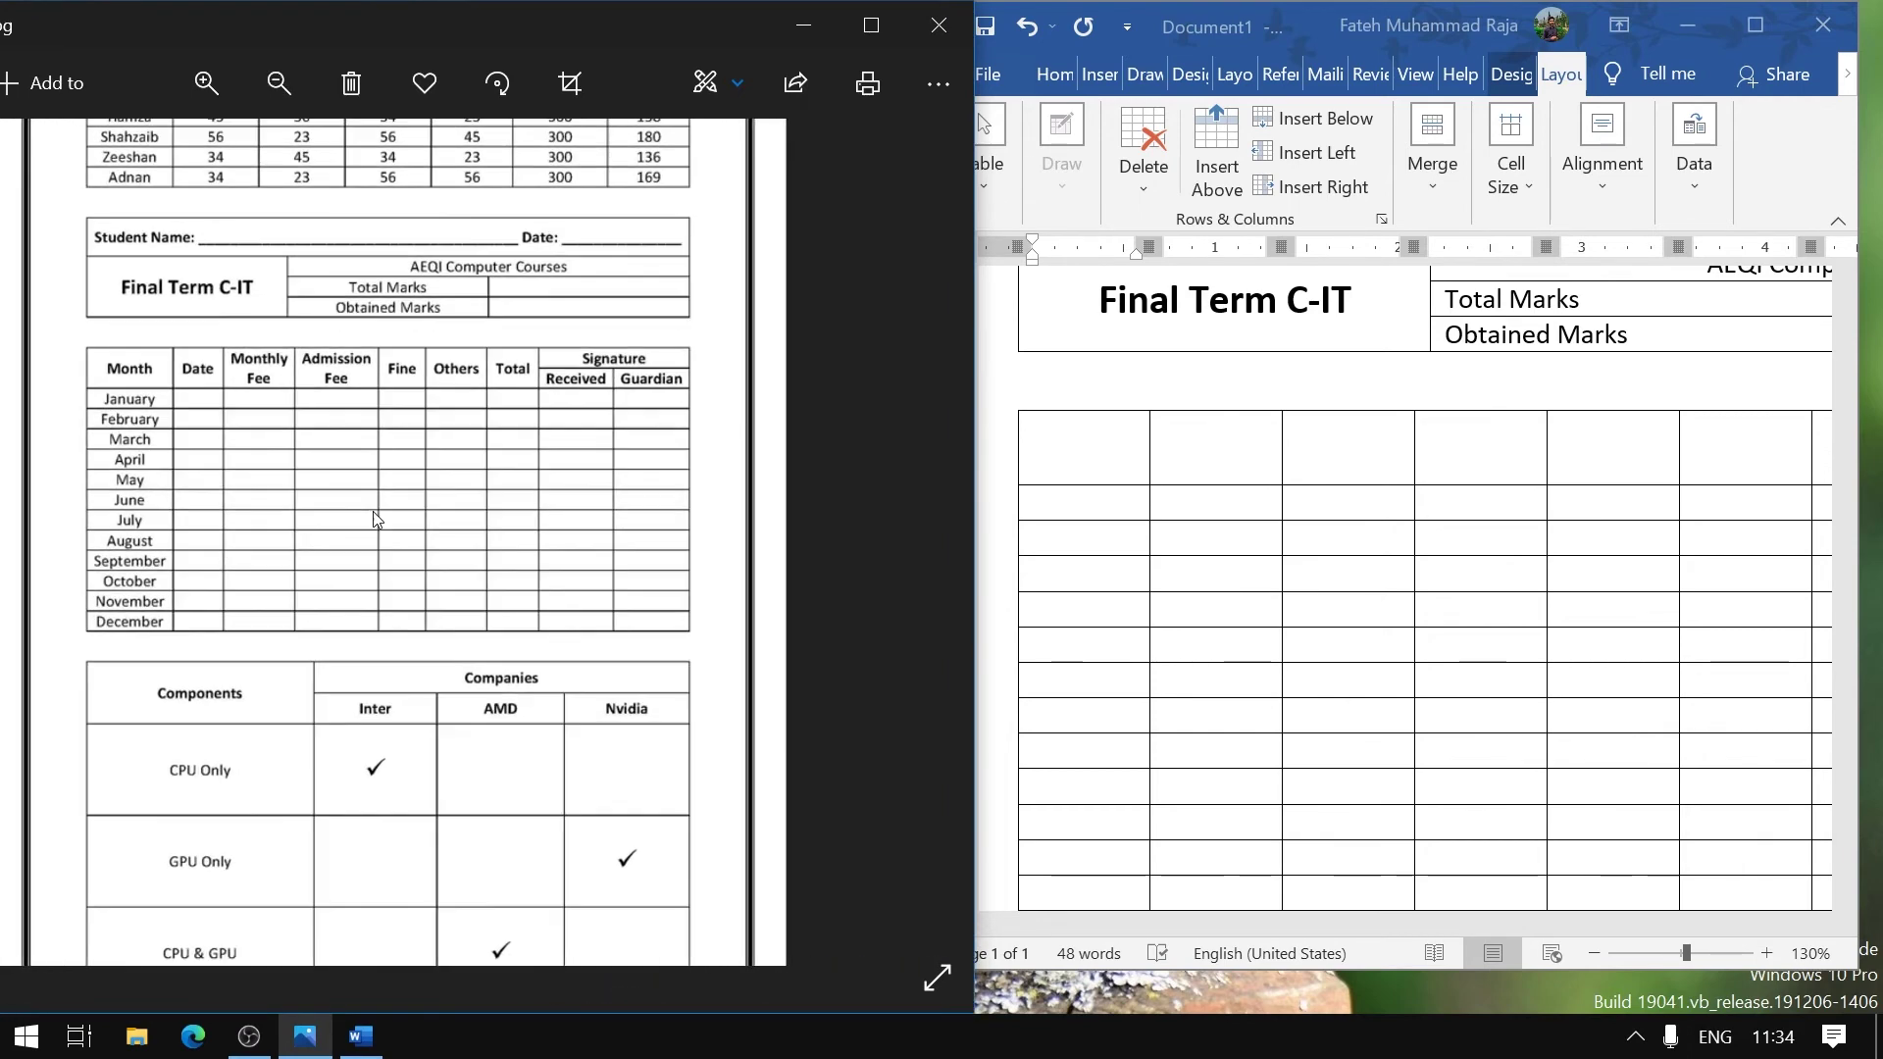
{"action": "left_click", "coordinate": [1242, 509]}
{"action": "left_click", "coordinate": [1047, 444]}
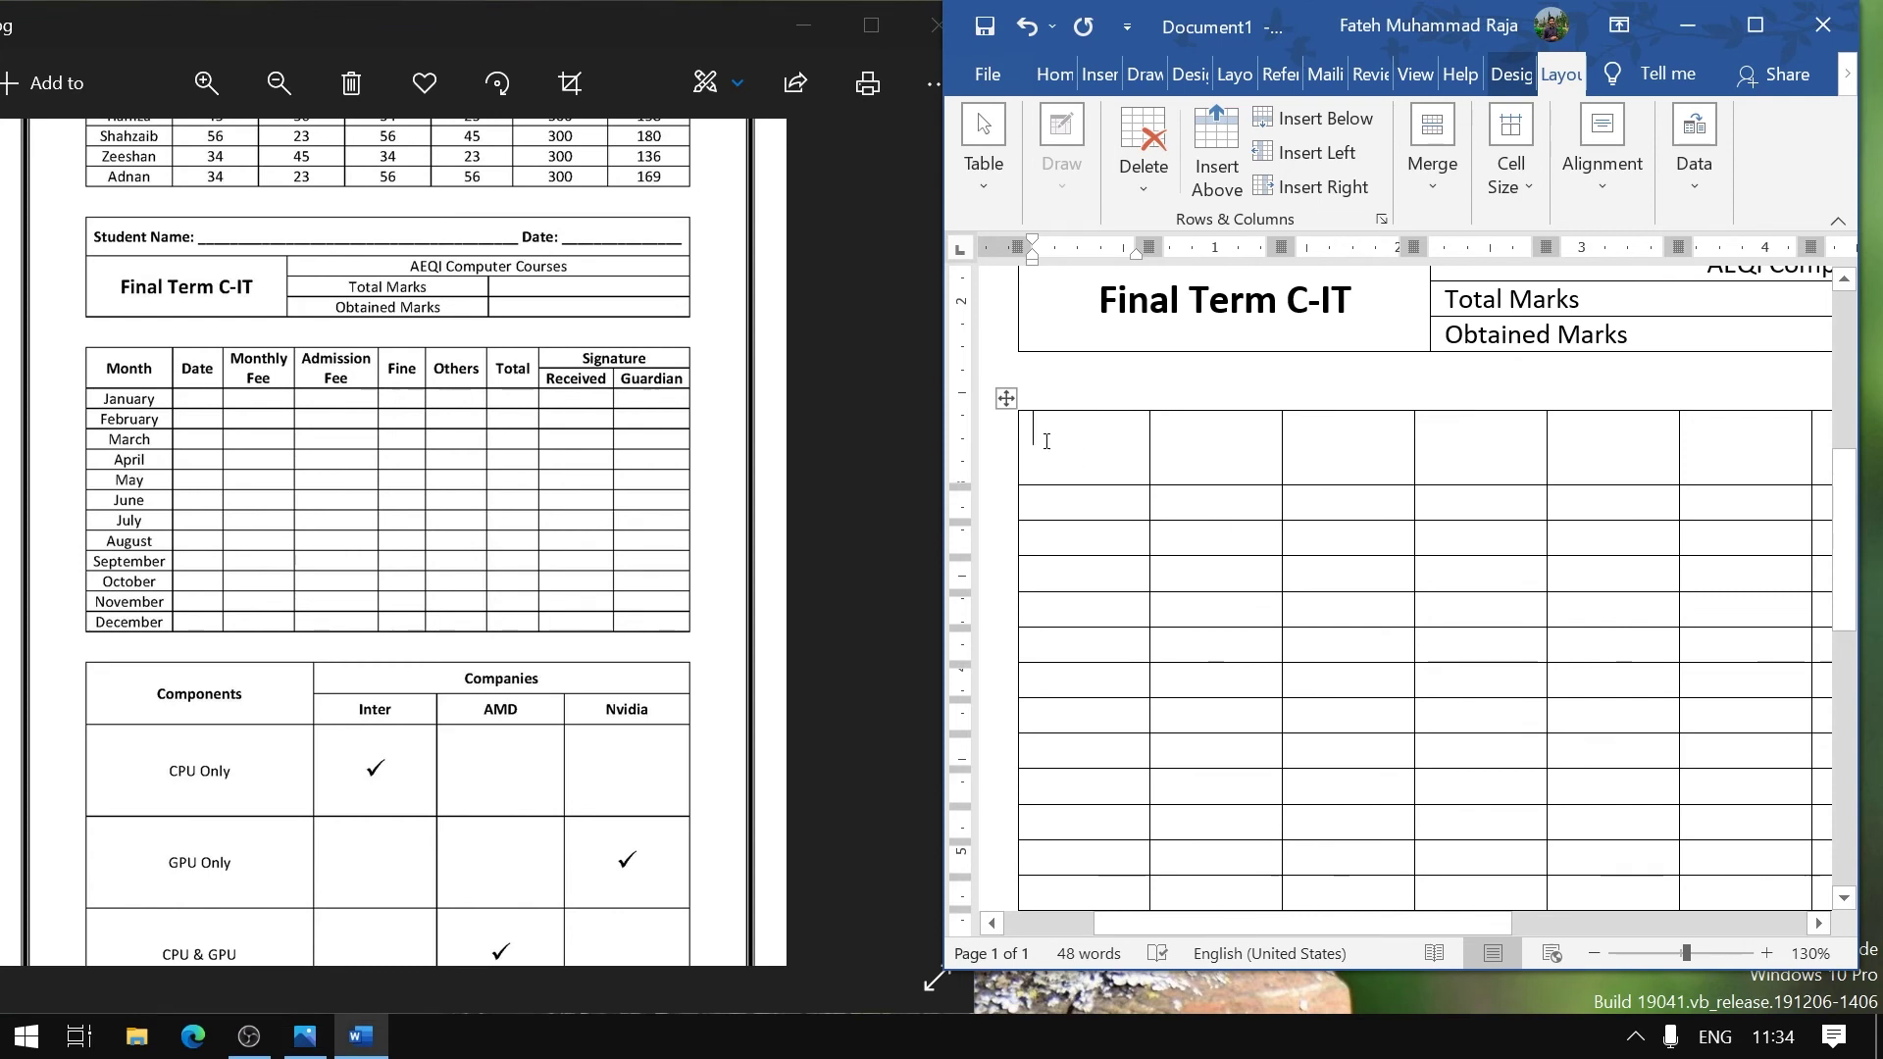
{"action": "type", "text": "Month"}
{"action": "key", "text": "Down"}
{"action": "type", "text": "Januar"}
{"action": "key", "text": "BackSpace"}
{"action": "key", "text": "BackSpace"}
{"action": "key", "text": "BackSpace"}
{"action": "key", "text": "Down"}
{"action": "type", "text": "Feb"}
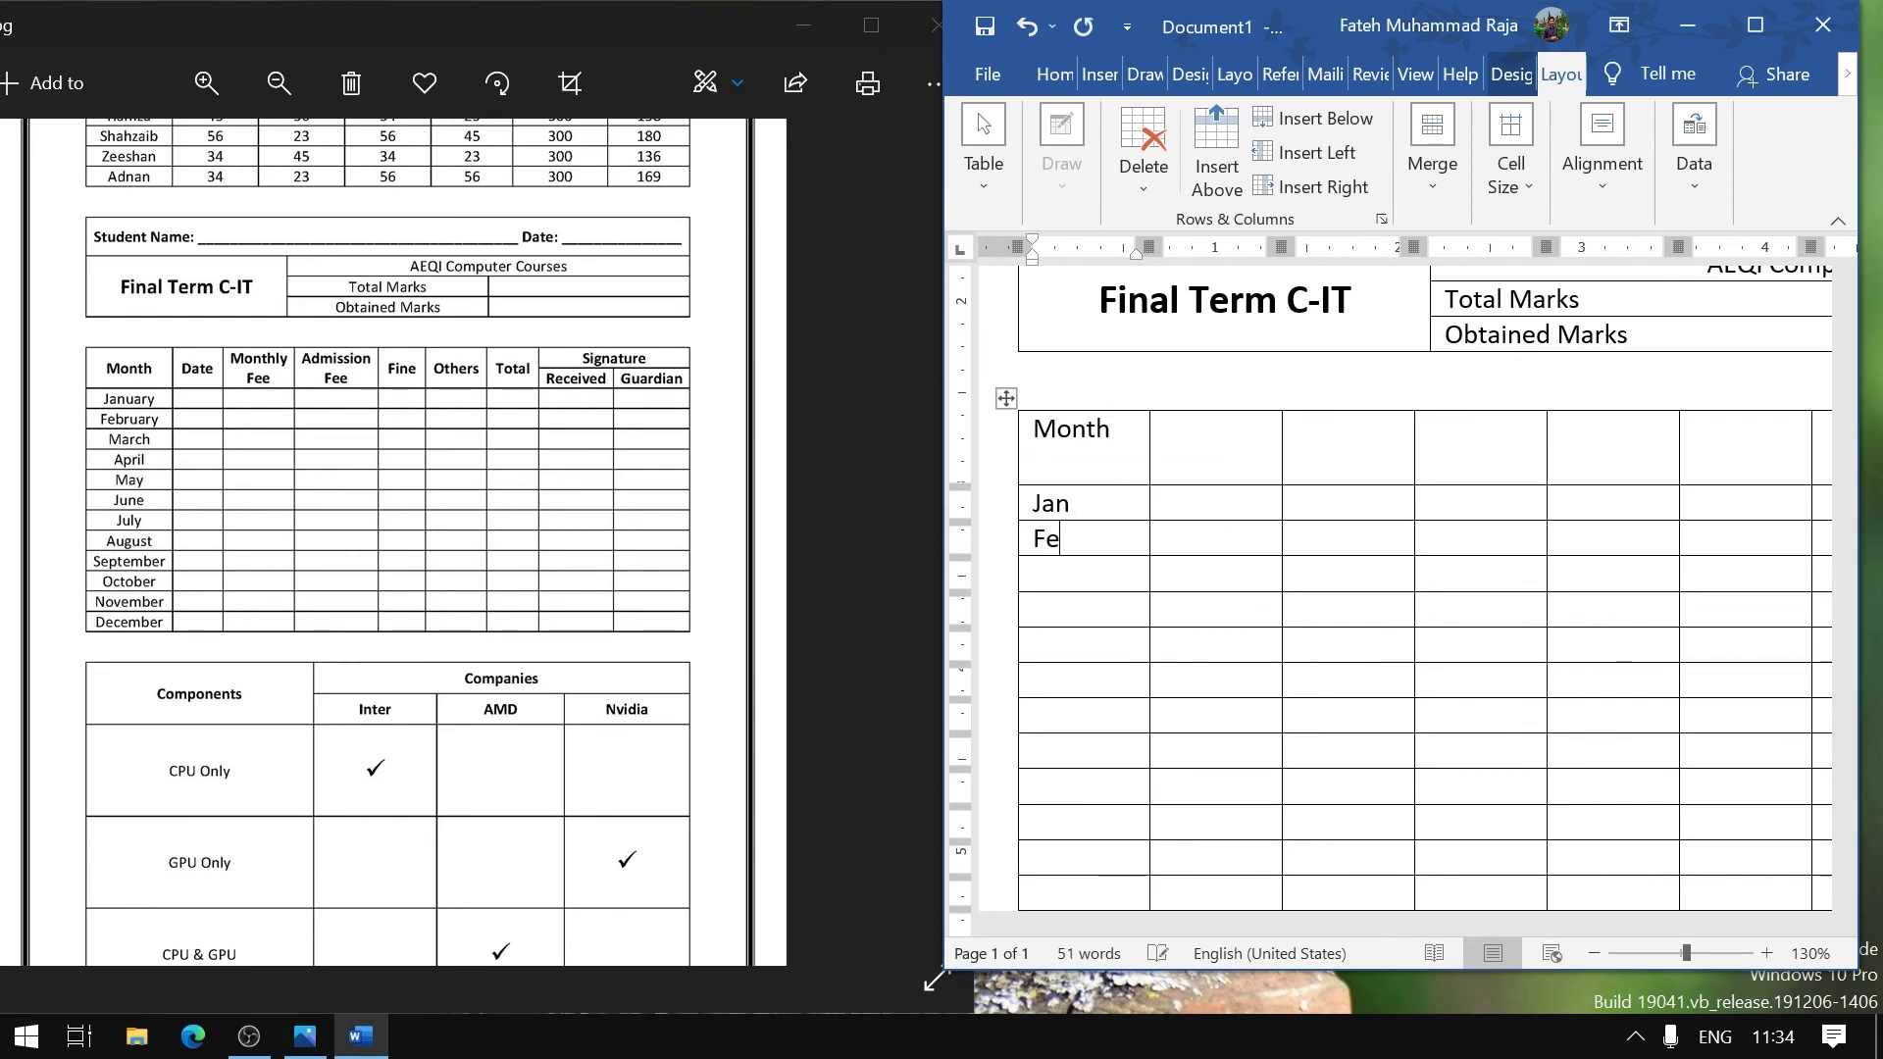
{"action": "key", "text": "Down"}
{"action": "type", "text": "Mar"}
{"action": "key", "text": "Down"}
{"action": "type", "text": "Ap"}
{"action": "key", "text": "BackSpace"}
{"action": "key", "text": "BackSpace"}
{"action": "key", "text": "shift+Up"}
{"action": "key", "text": "shift+Up"}
{"action": "key", "text": "shift+Up"}
{"action": "key", "text": "shift+Up"}
{"action": "key", "text": "Delete"}
Fill the new table's first column with the heading Month and the month names January through December
{"action": "type", "text": "Month"}
{"action": "key", "text": "Down"}
{"action": "type", "text": "January"}
{"action": "key", "text": "Down"}
{"action": "type", "text": "February"}
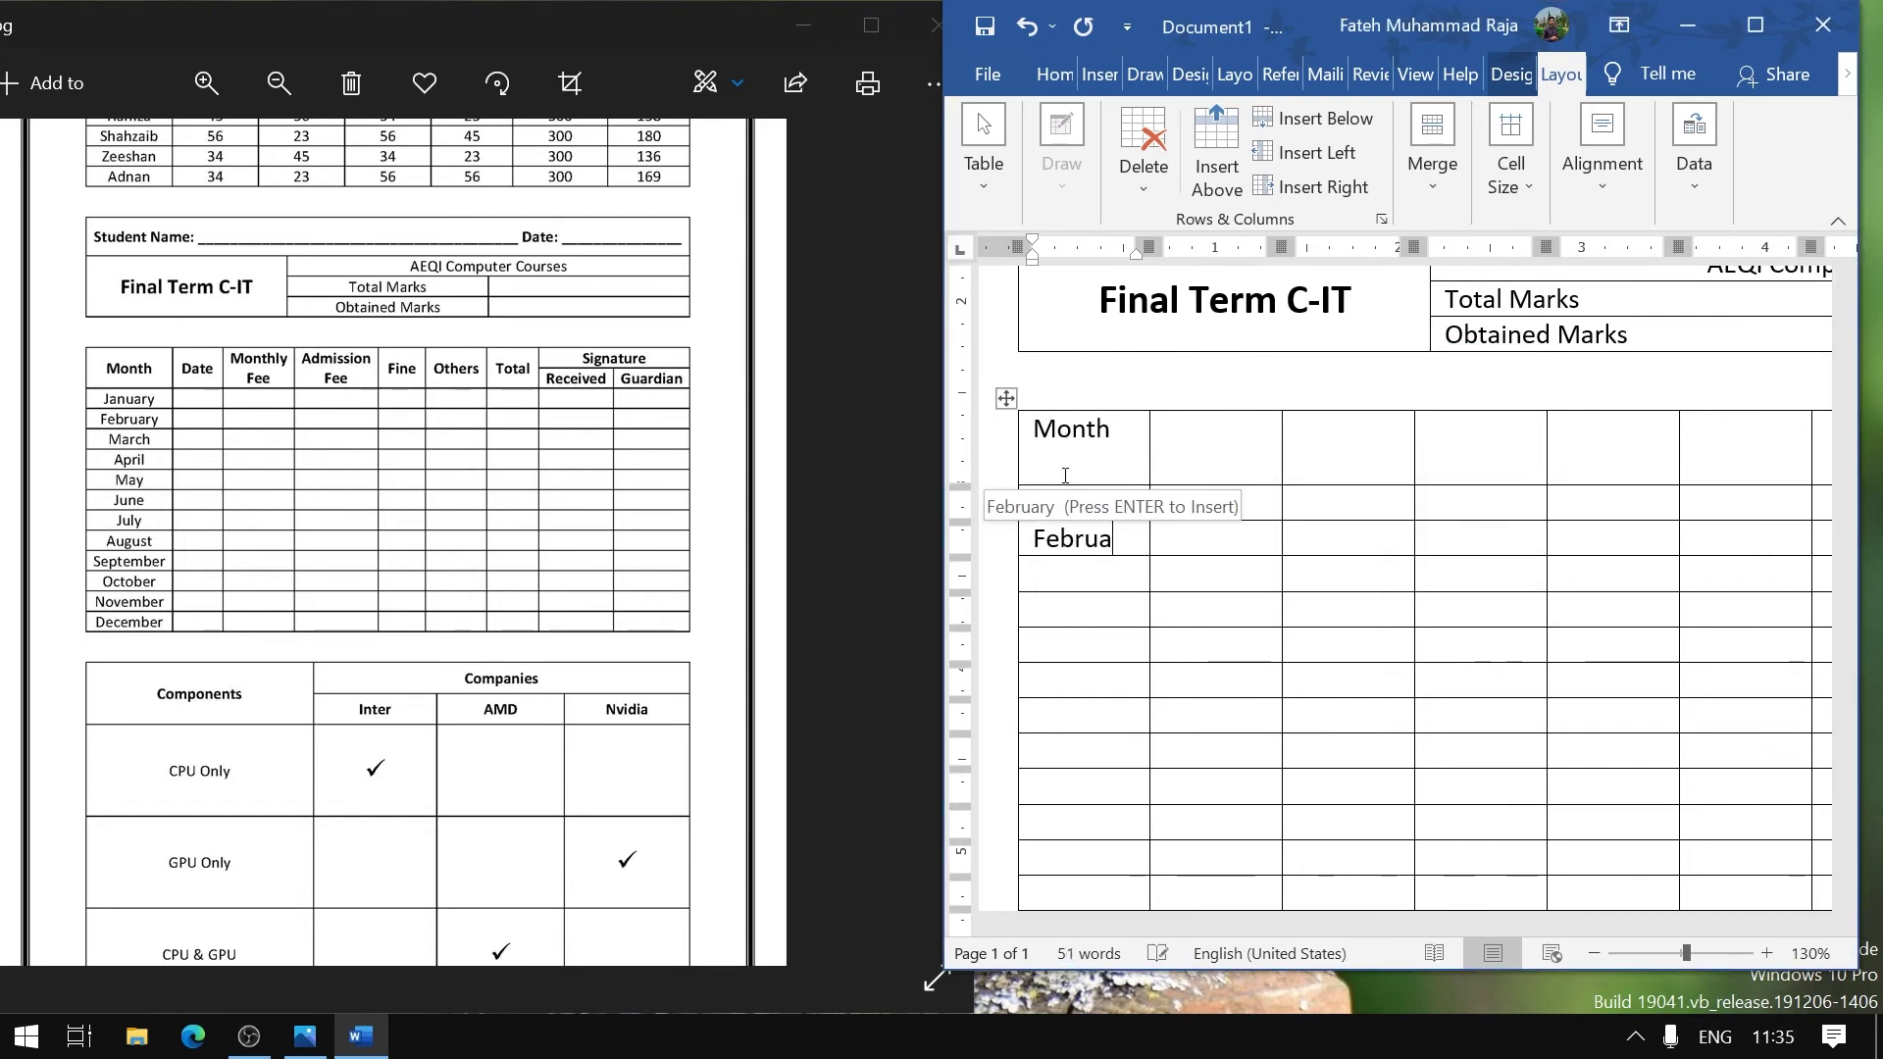
{"action": "key", "text": "Down"}
{"action": "type", "text": "Marchy"}
{"action": "key", "text": "Down"}
{"action": "type", "text": "April"}
{"action": "key", "text": "Down"}
{"action": "type", "text": "May"}
{"action": "key", "text": "Down"}
{"action": "type", "text": "June"}
{"action": "key", "text": "Down"}
{"action": "type", "text": "July"}
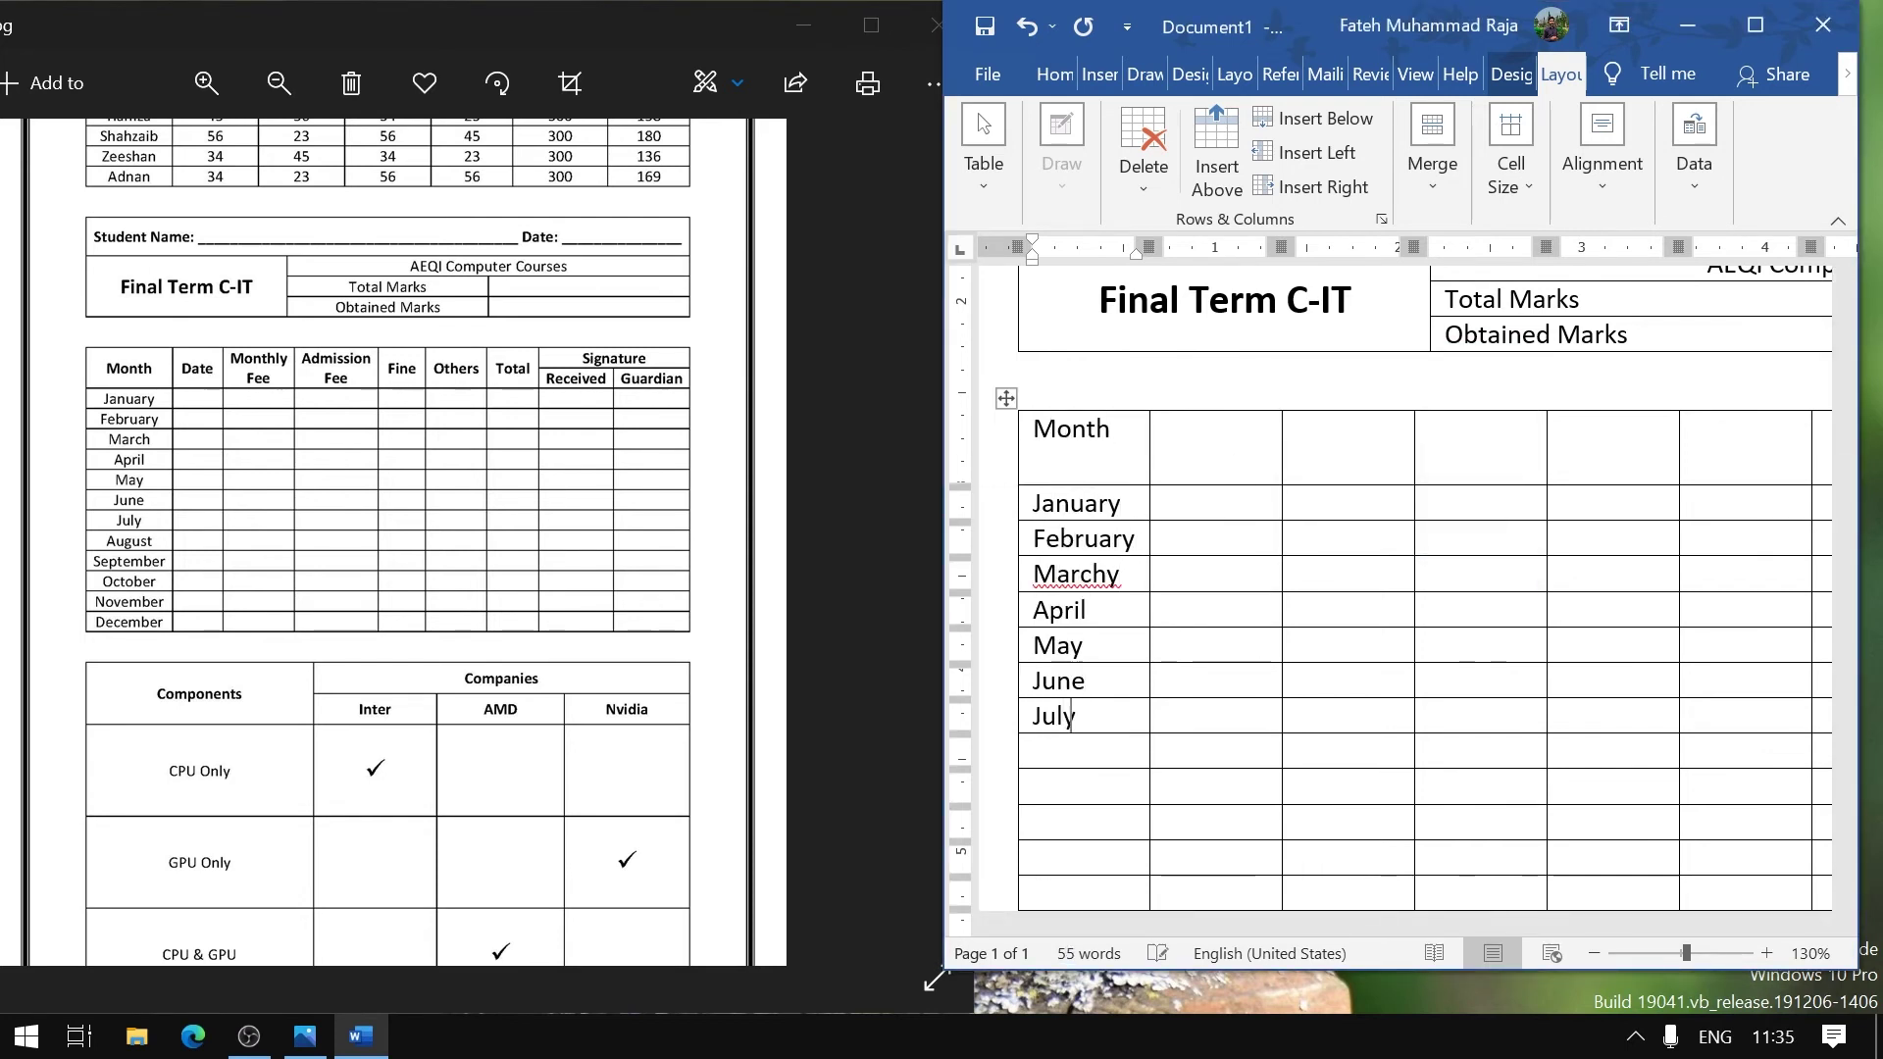
{"action": "key", "text": "Down"}
{"action": "type", "text": "August"}
{"action": "key", "text": "Down"}
{"action": "type", "text": "September"}
{"action": "key", "text": "Down"}
{"action": "type", "text": "October"}
{"action": "key", "text": "Down"}
{"action": "type", "text": "November"}
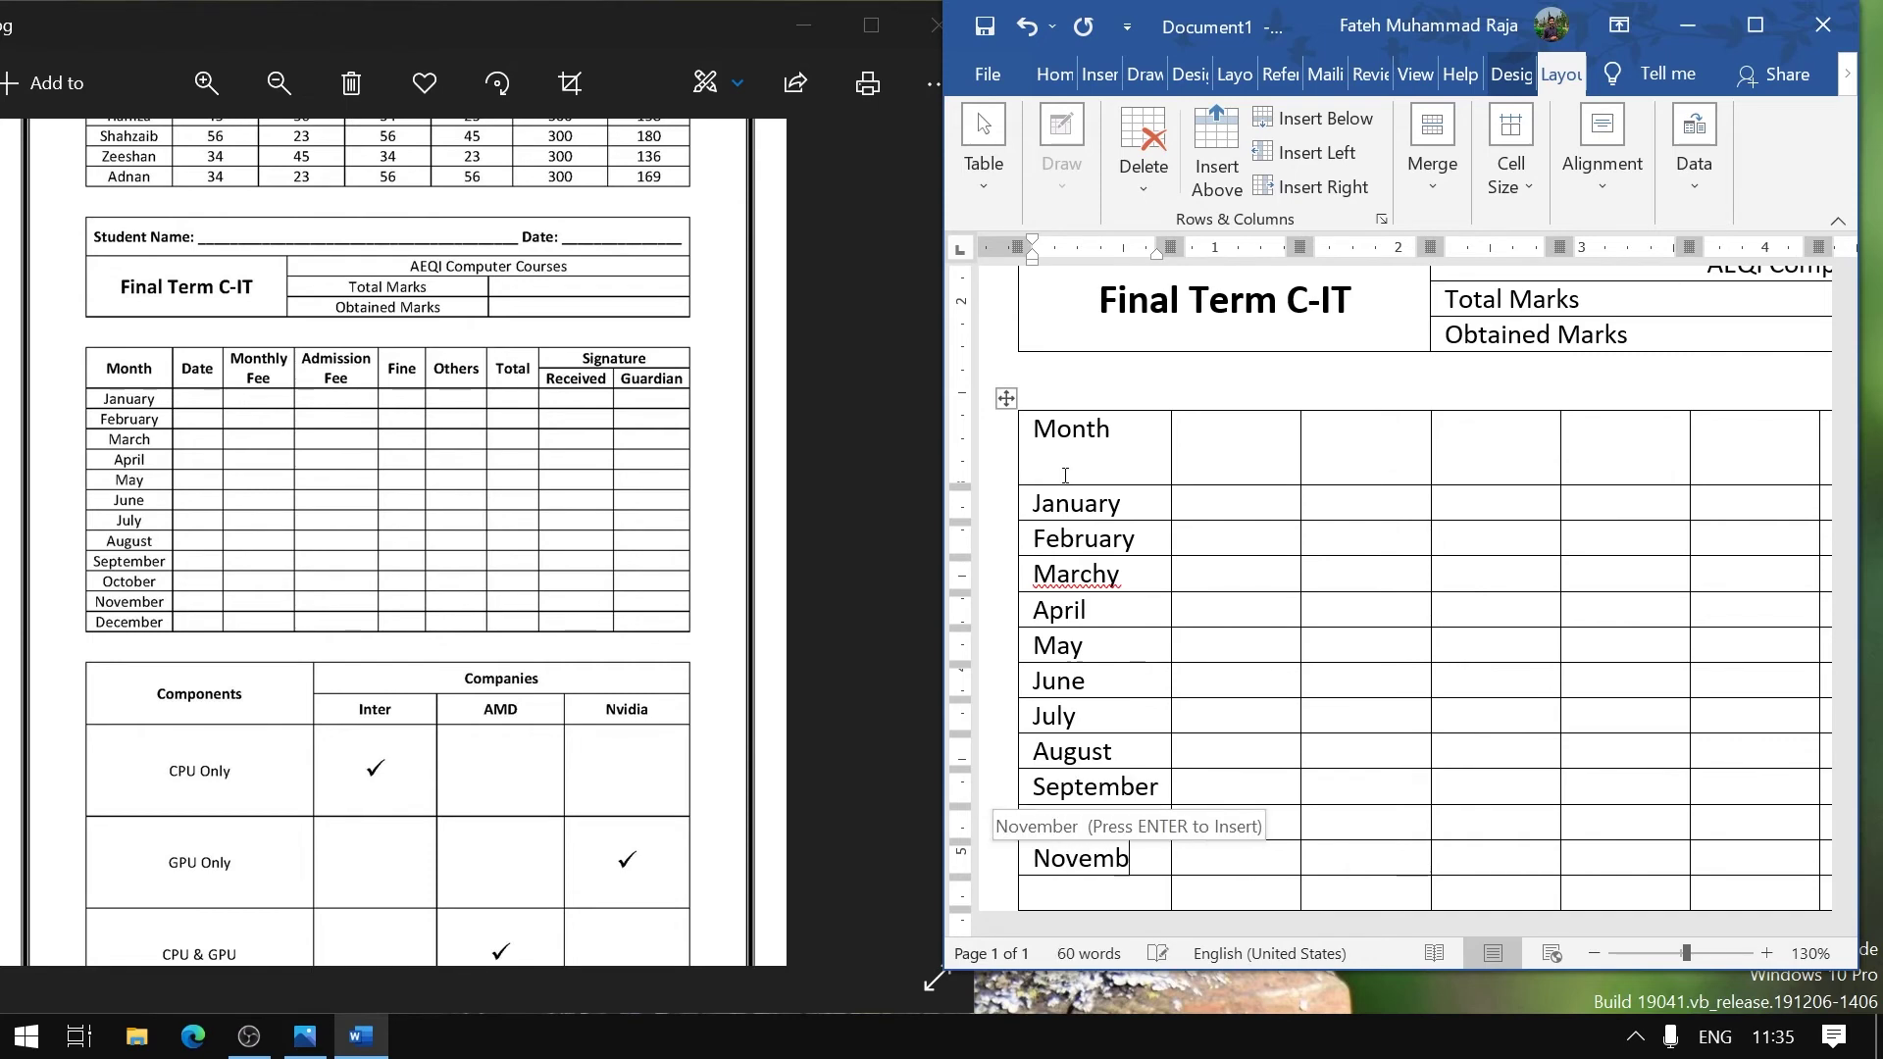
{"action": "key", "text": "Down"}
{"action": "type", "text": "December"}
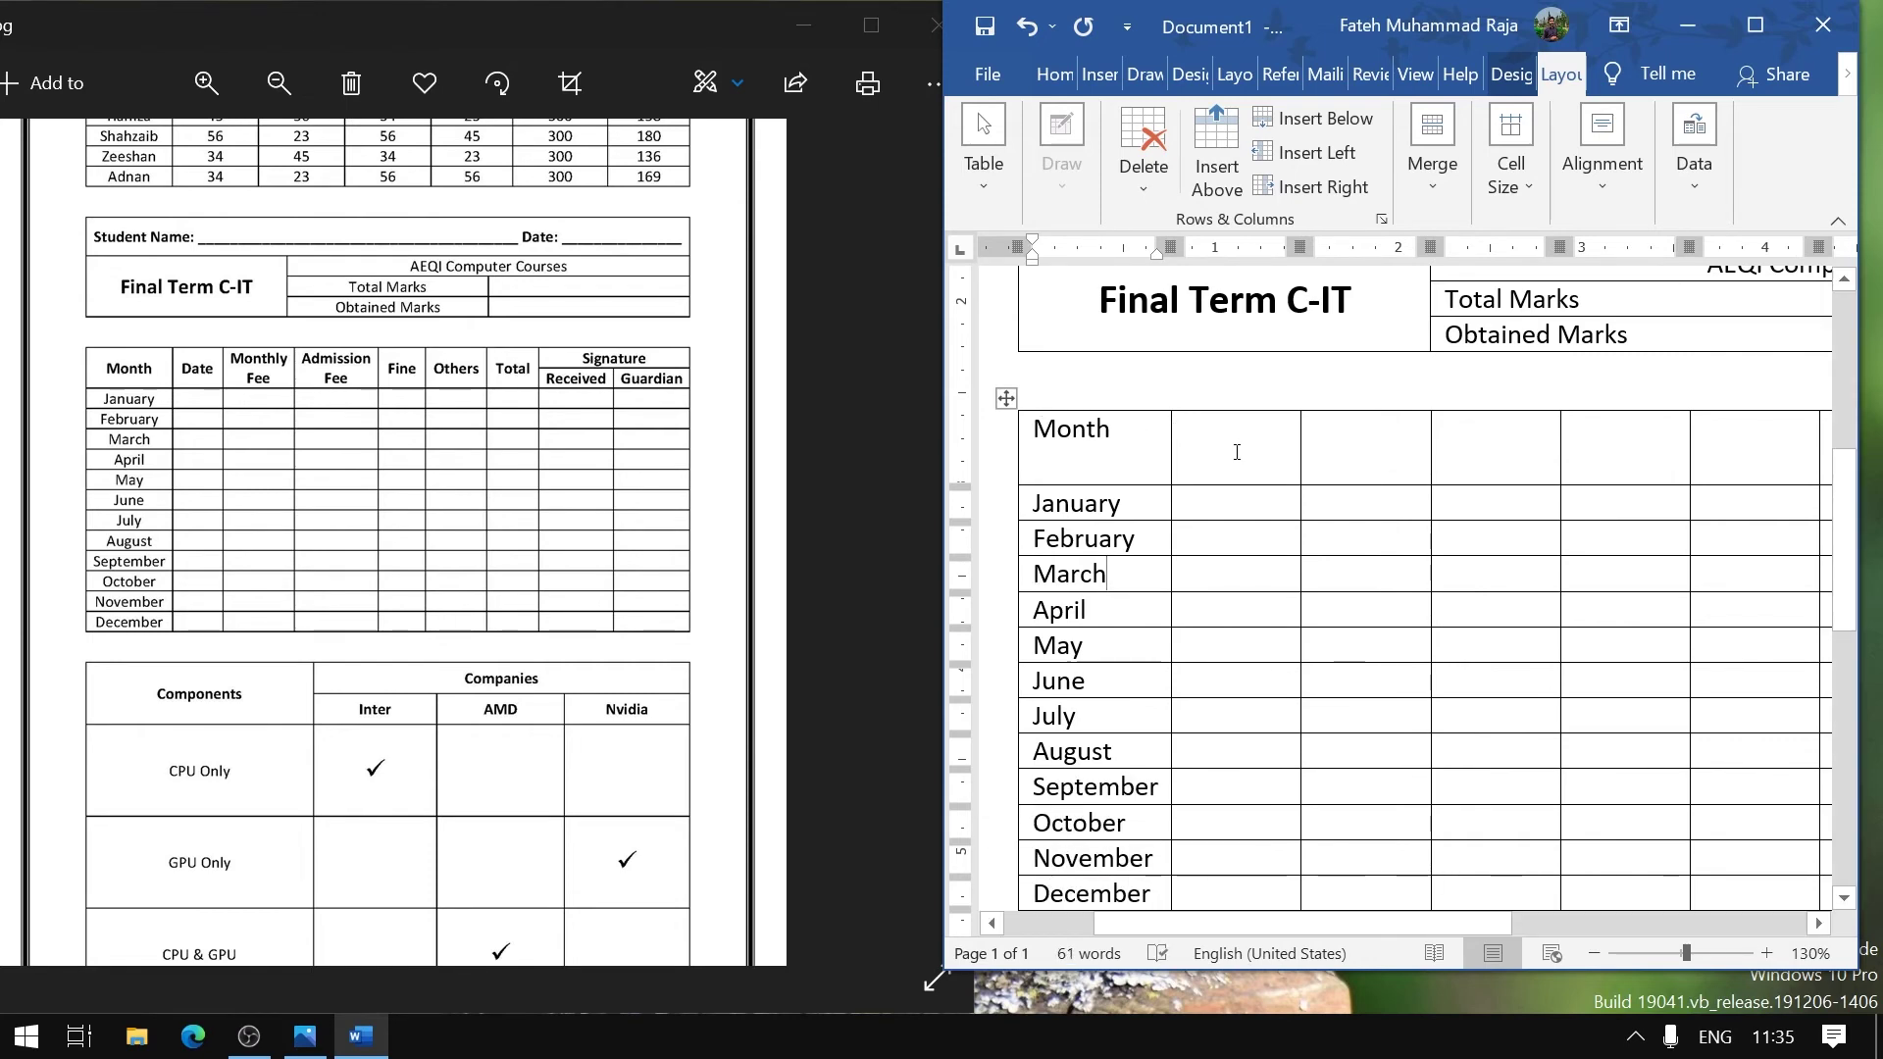
Enter the header texts Date, Monthly Fee, Admission Fee, Fine, Others and Total in the month table's next six columns
{"action": "left_click_drag", "start_coordinate": [1263, 922], "coordinate": [1324, 928]}
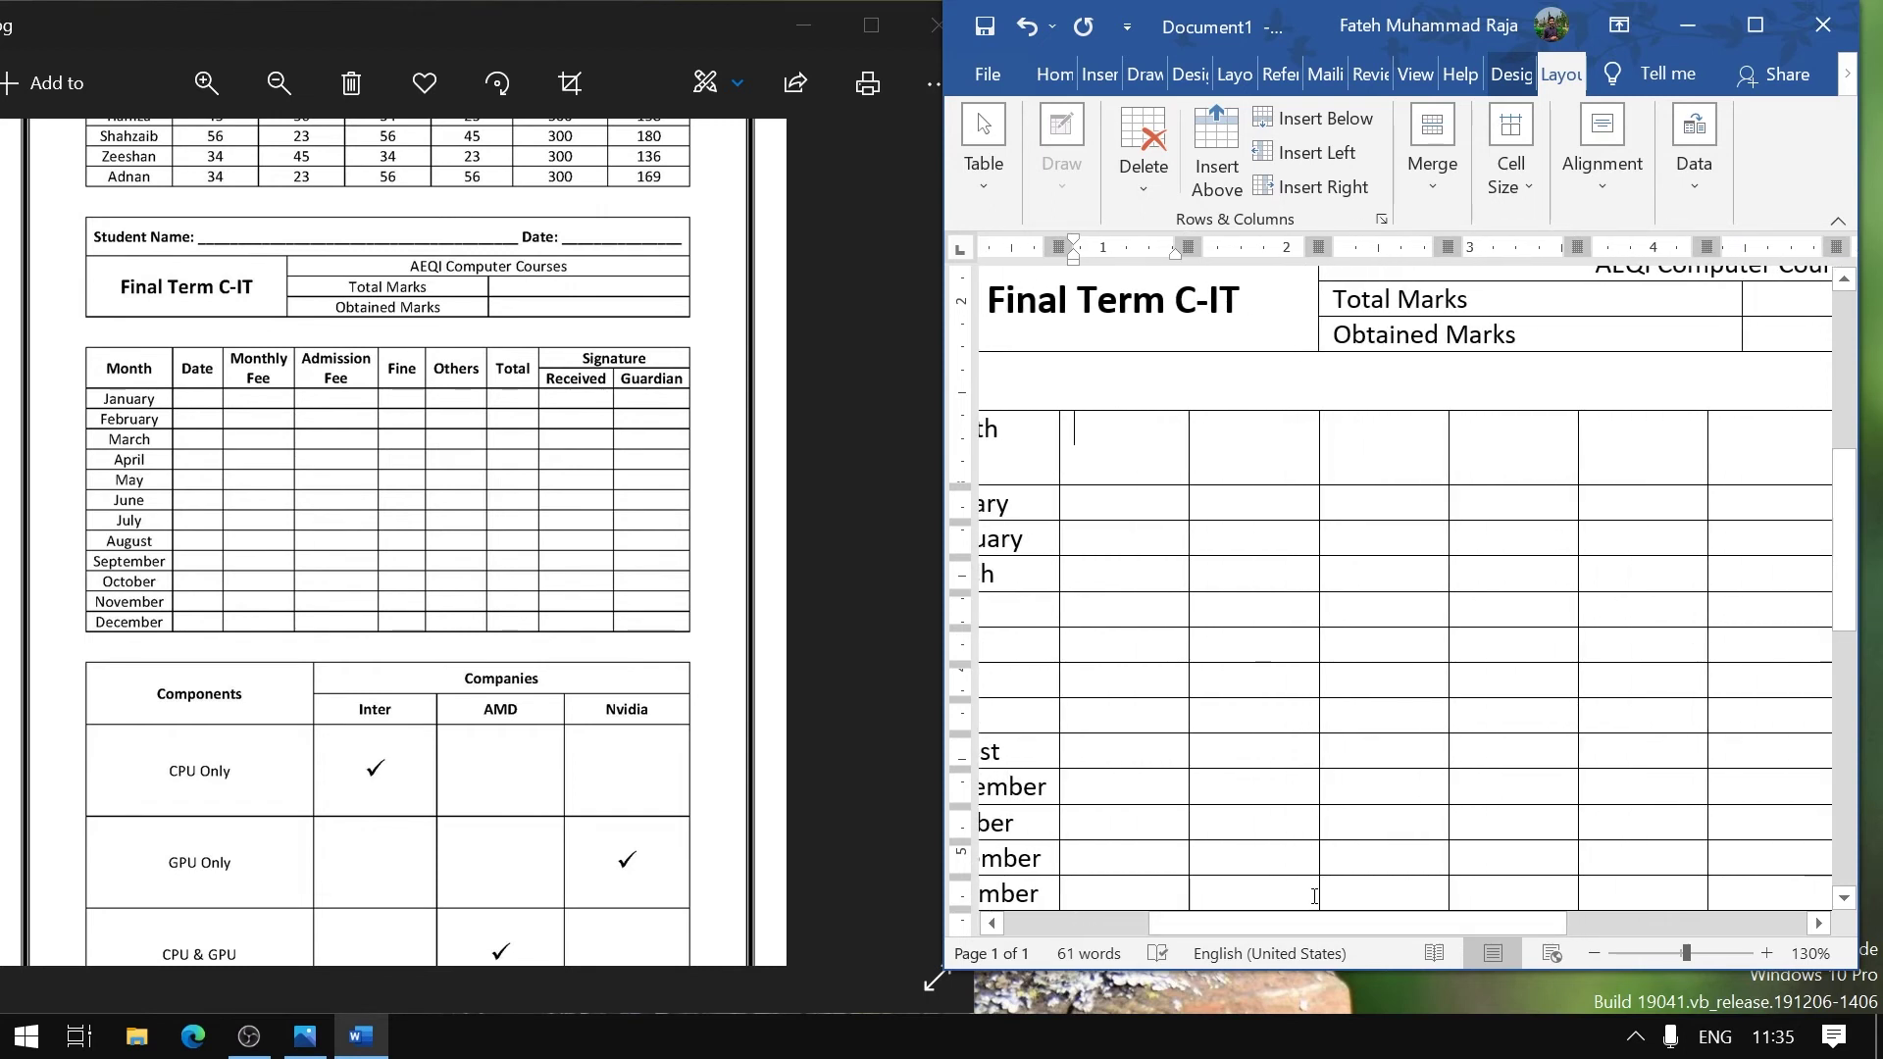
{"action": "type", "text": "Date"}
{"action": "key", "text": "Tab"}
{"action": "type", "text": "Monhly"}
{"action": "key", "text": "BackSpace"}
{"action": "key", "text": "BackSpace"}
{"action": "key", "text": "BackSpace"}
{"action": "type", "text": "thly Fee"}
{"action": "key", "text": "Tab"}
{"action": "type", "text": "Admission Fee"}
{"action": "key", "text": "Tab"}
{"action": "type", "text": "Fine"}
{"action": "key", "text": "Tab"}
{"action": "type", "text": "Other"}
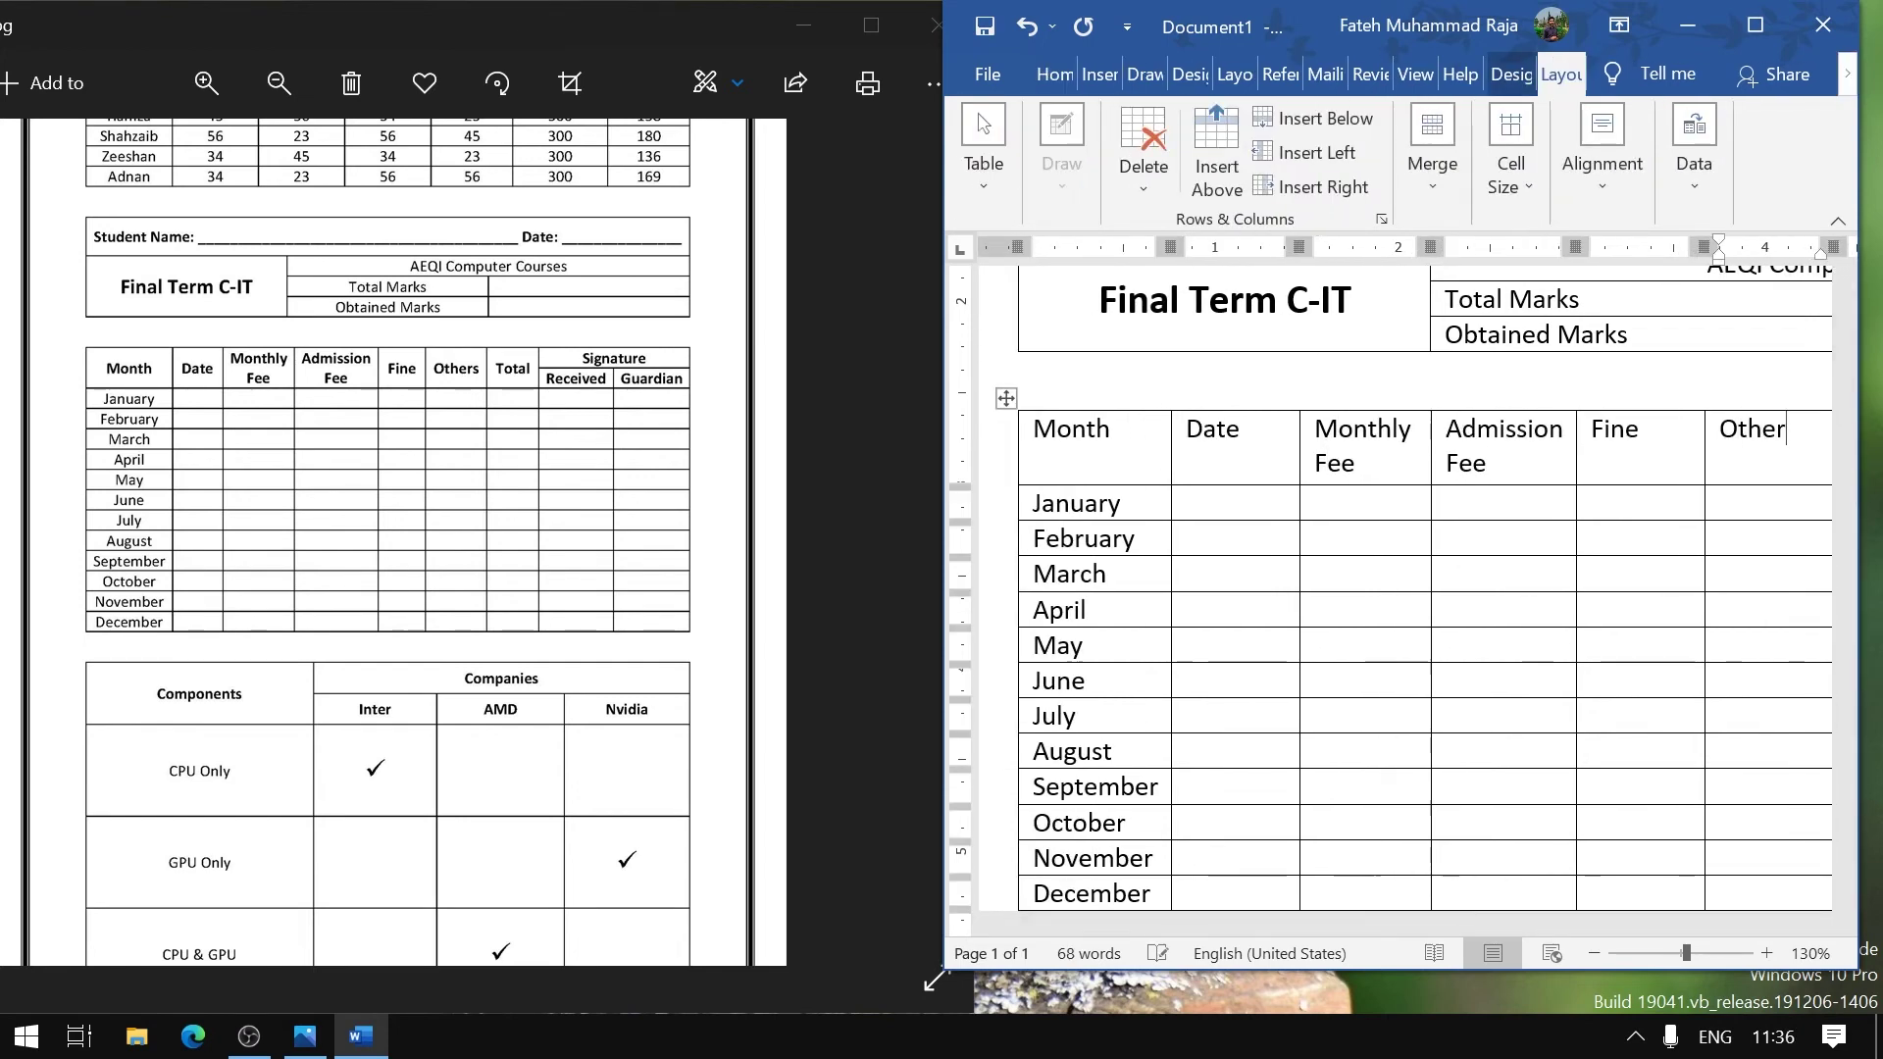
{"action": "type", "text": "s"}
{"action": "key", "text": "Tab"}
{"action": "type", "text": "Total"}
Check the Signature heading in Word EX-03.jpg and merge the last two header cells of the month table in Word
{"action": "left_click", "coordinate": [871, 24]}
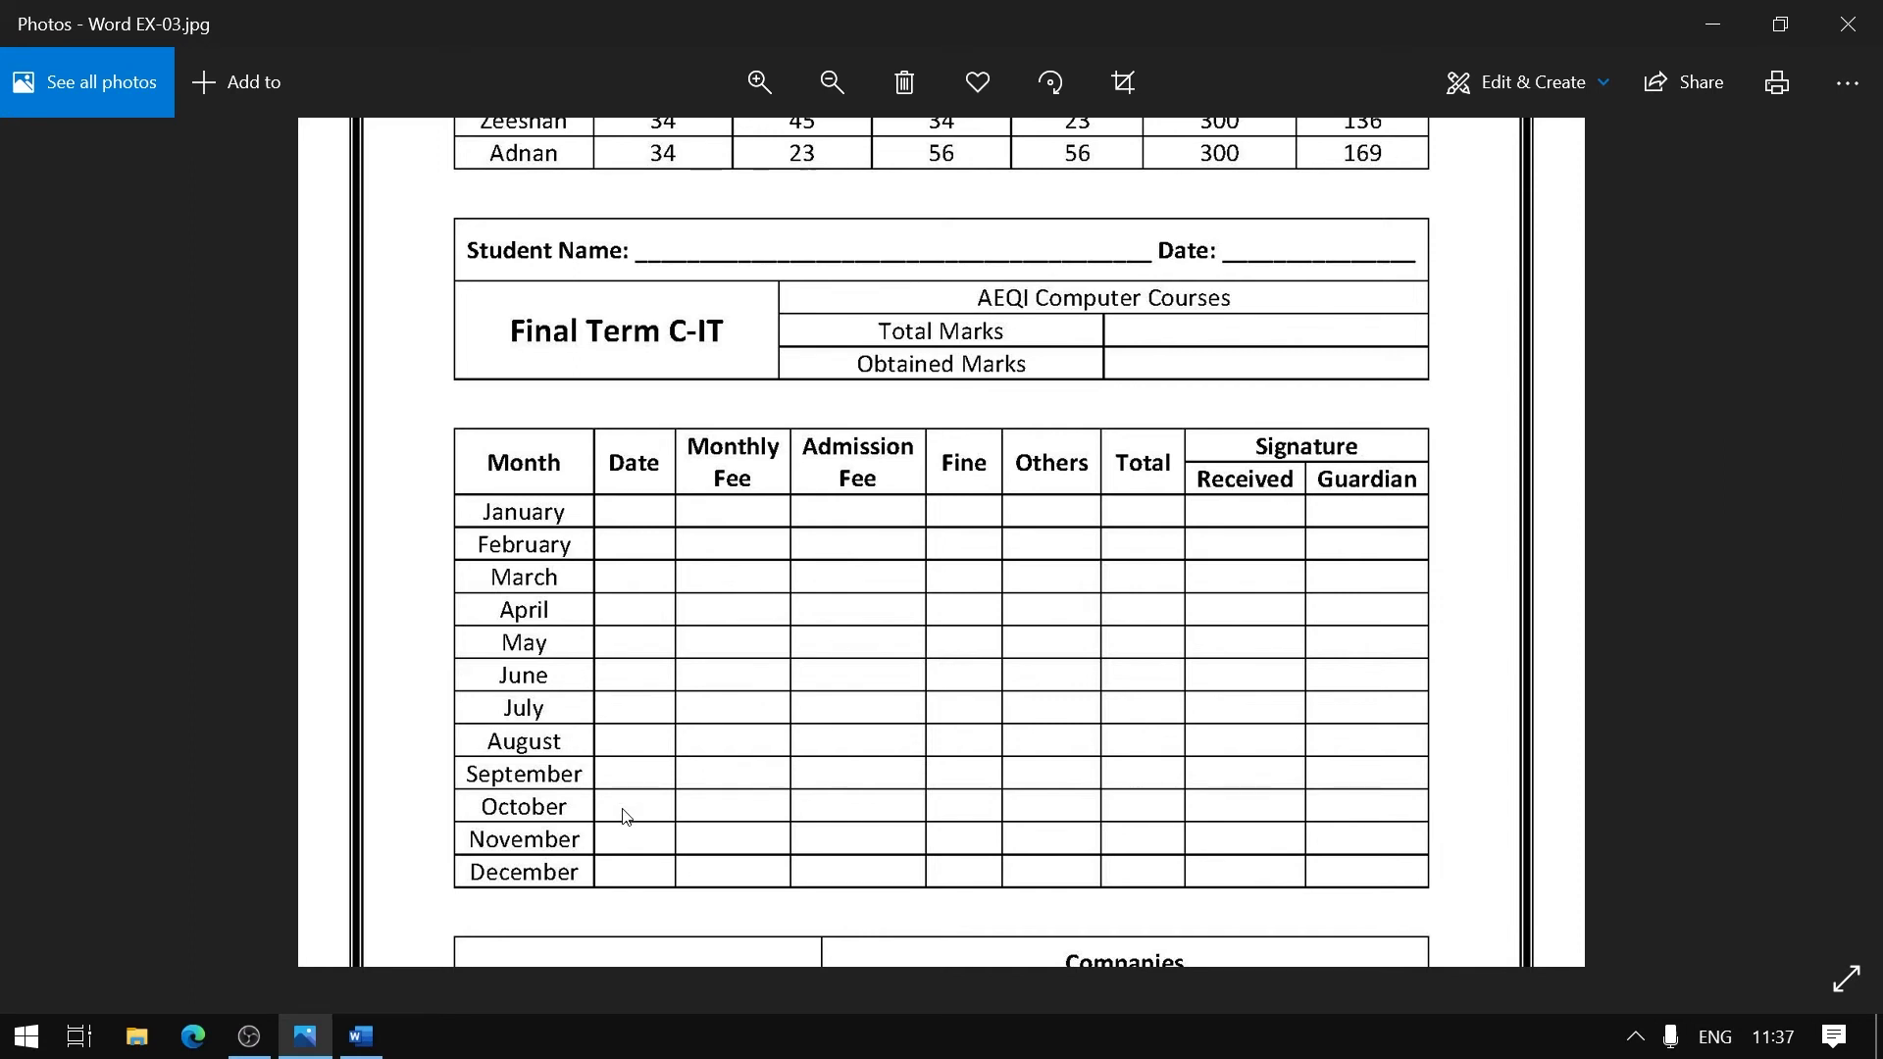
{"action": "left_click", "coordinate": [362, 1047]}
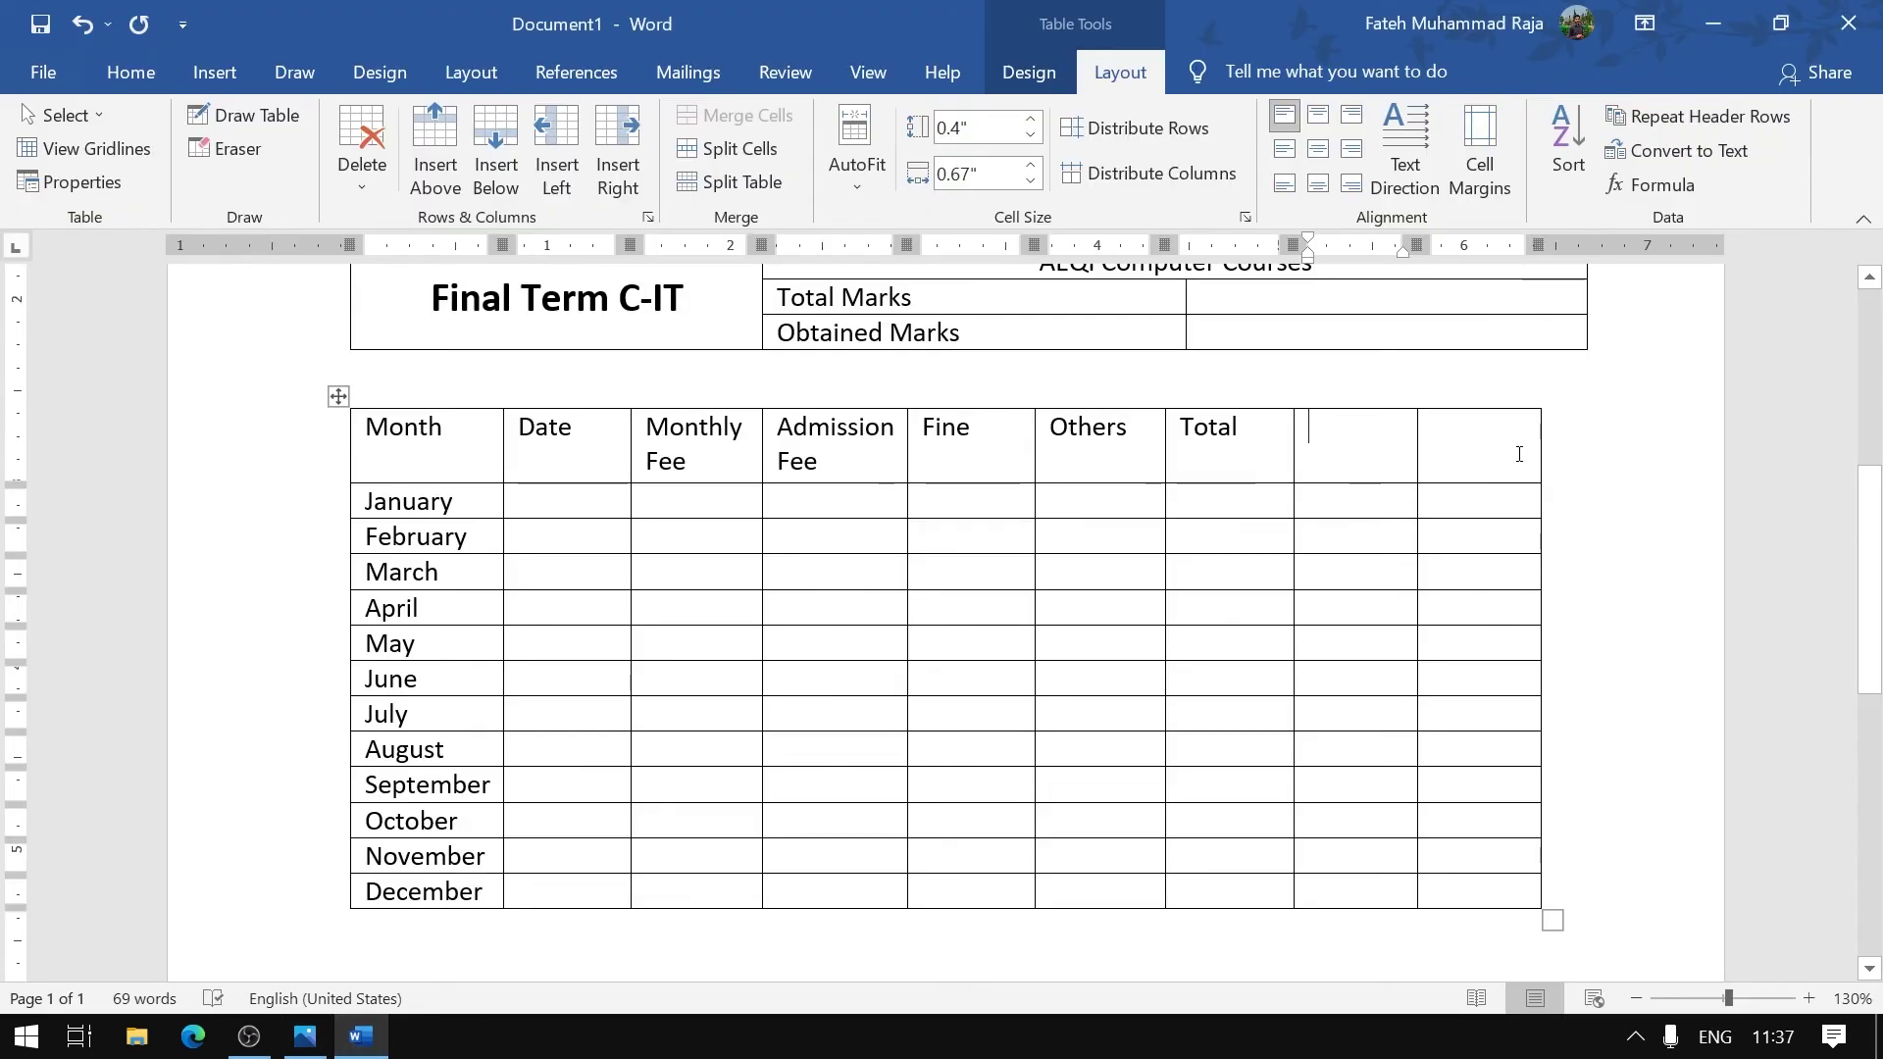
{"action": "left_click_drag", "start_coordinate": [1467, 462], "coordinate": [1379, 454]}
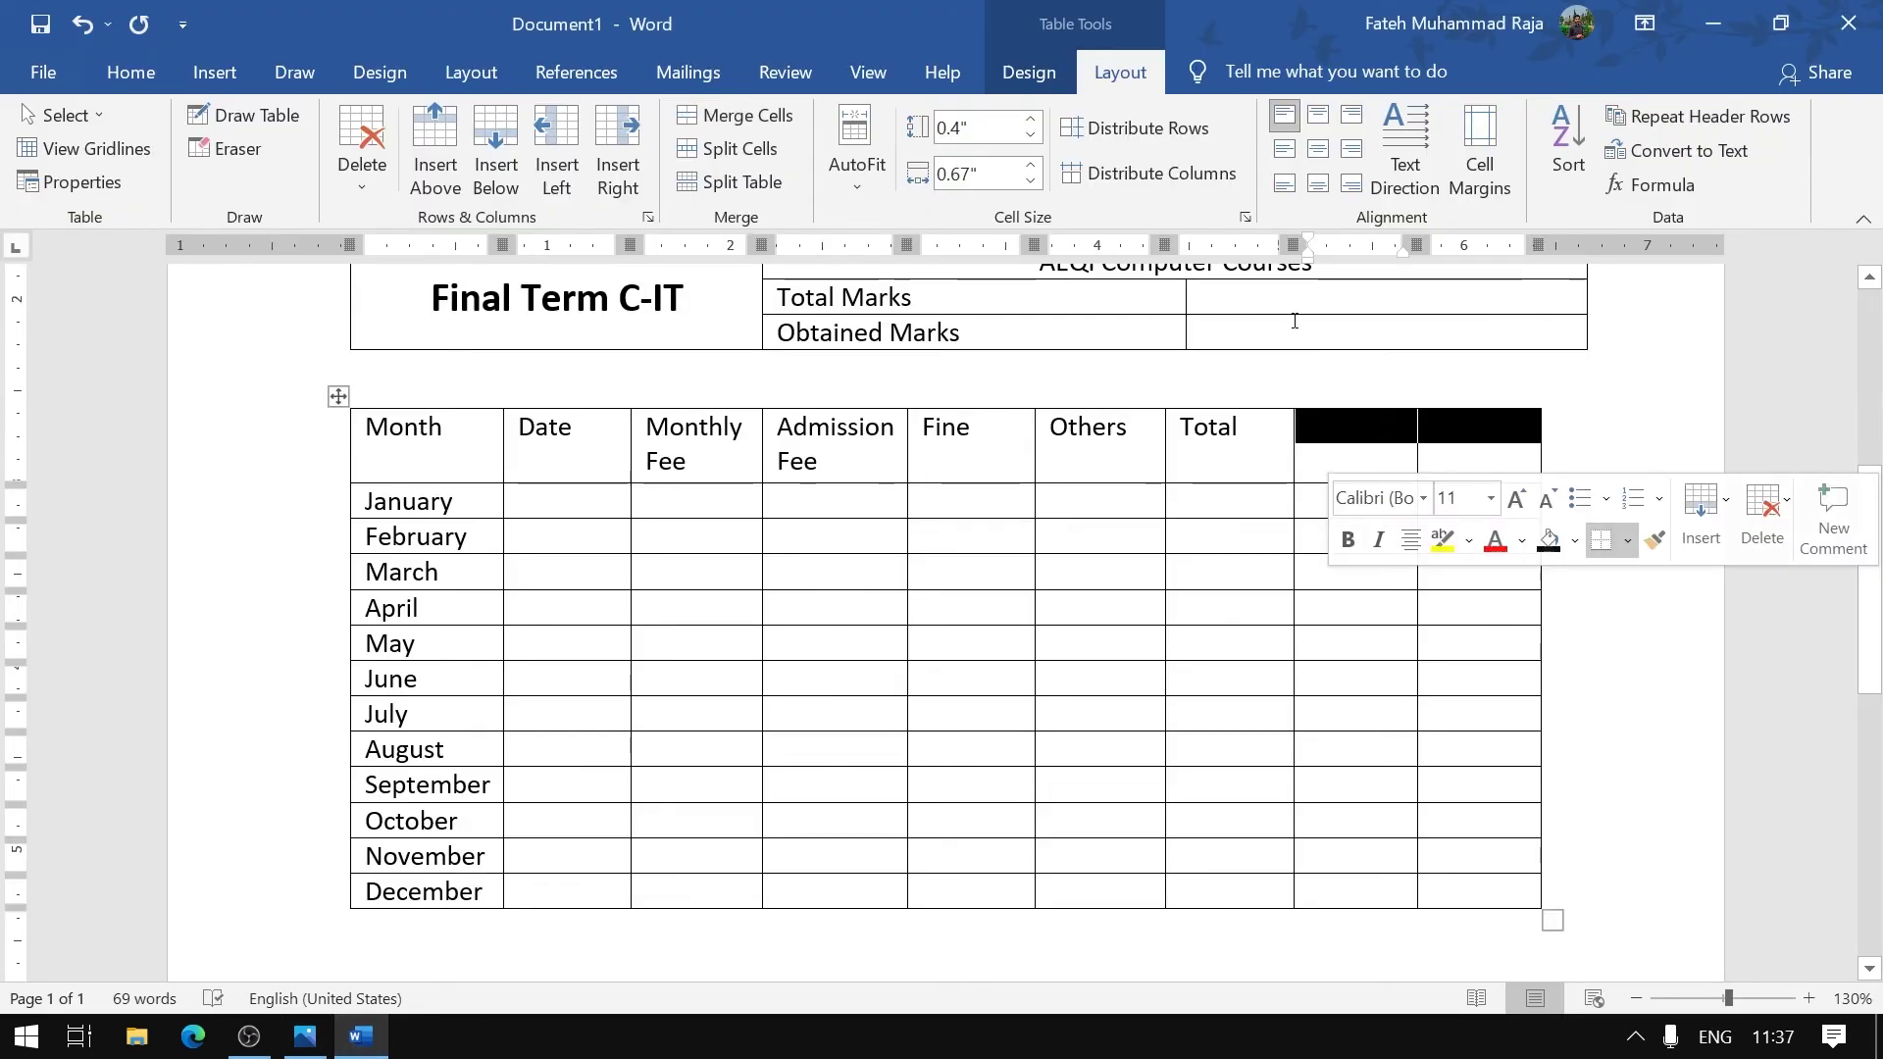
{"action": "left_click", "coordinate": [769, 119]}
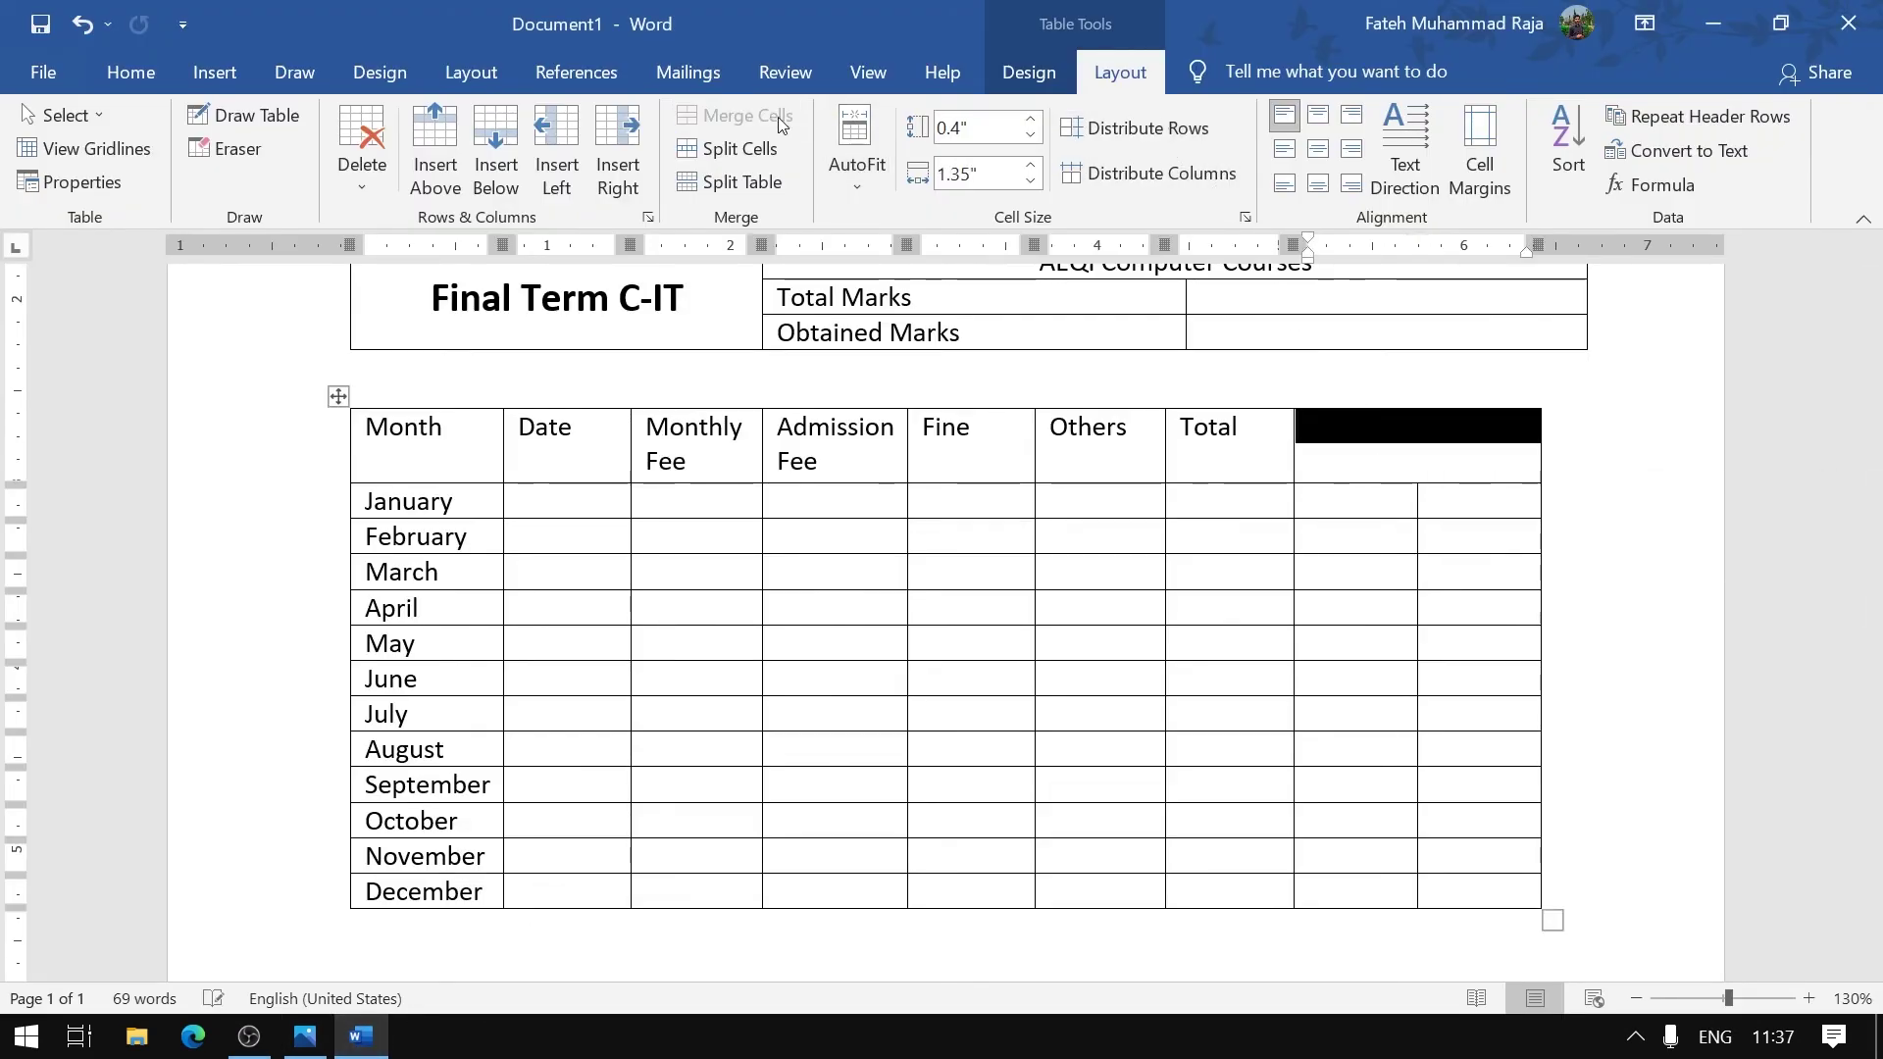
Split the merged header cell into 1 column and 2 rows
{"action": "left_click", "coordinate": [1370, 461]}
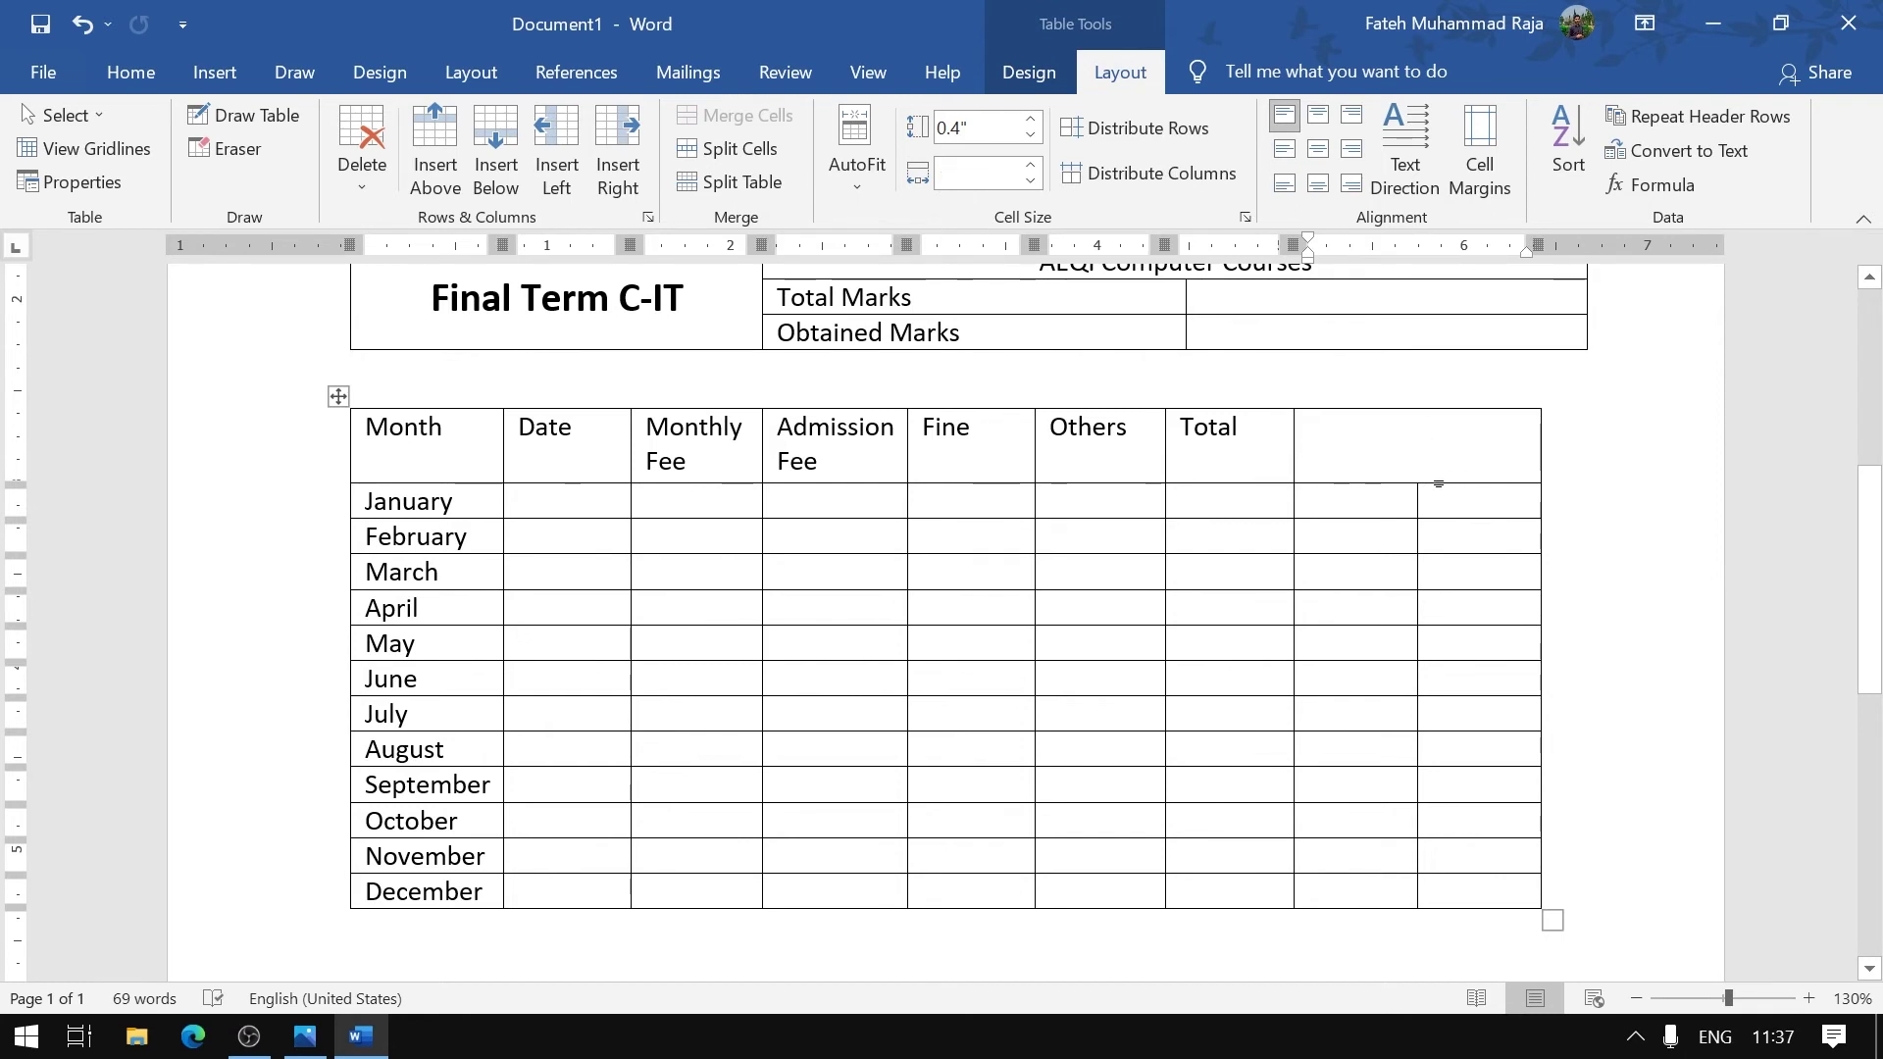
{"action": "left_click", "coordinate": [746, 161]}
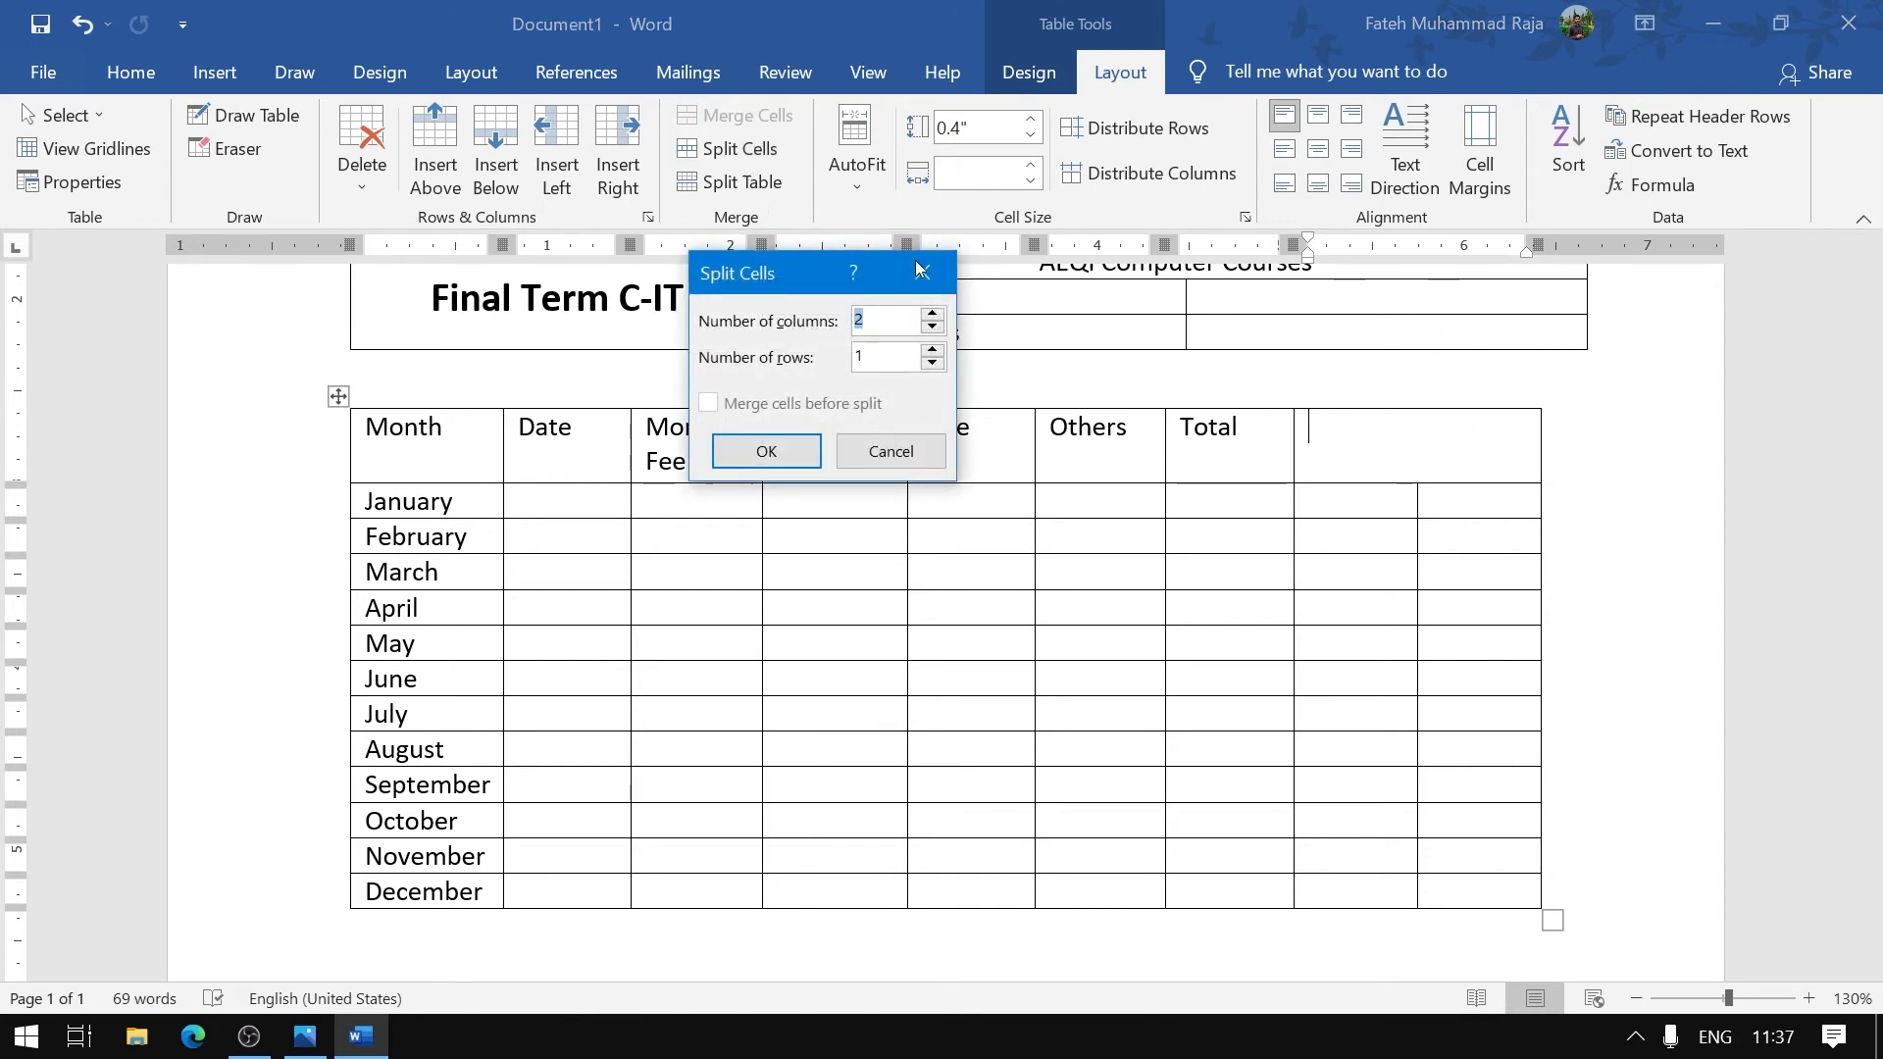
{"action": "left_click", "coordinate": [932, 350]}
{"action": "left_click", "coordinate": [932, 330]}
{"action": "left_click", "coordinate": [764, 452]}
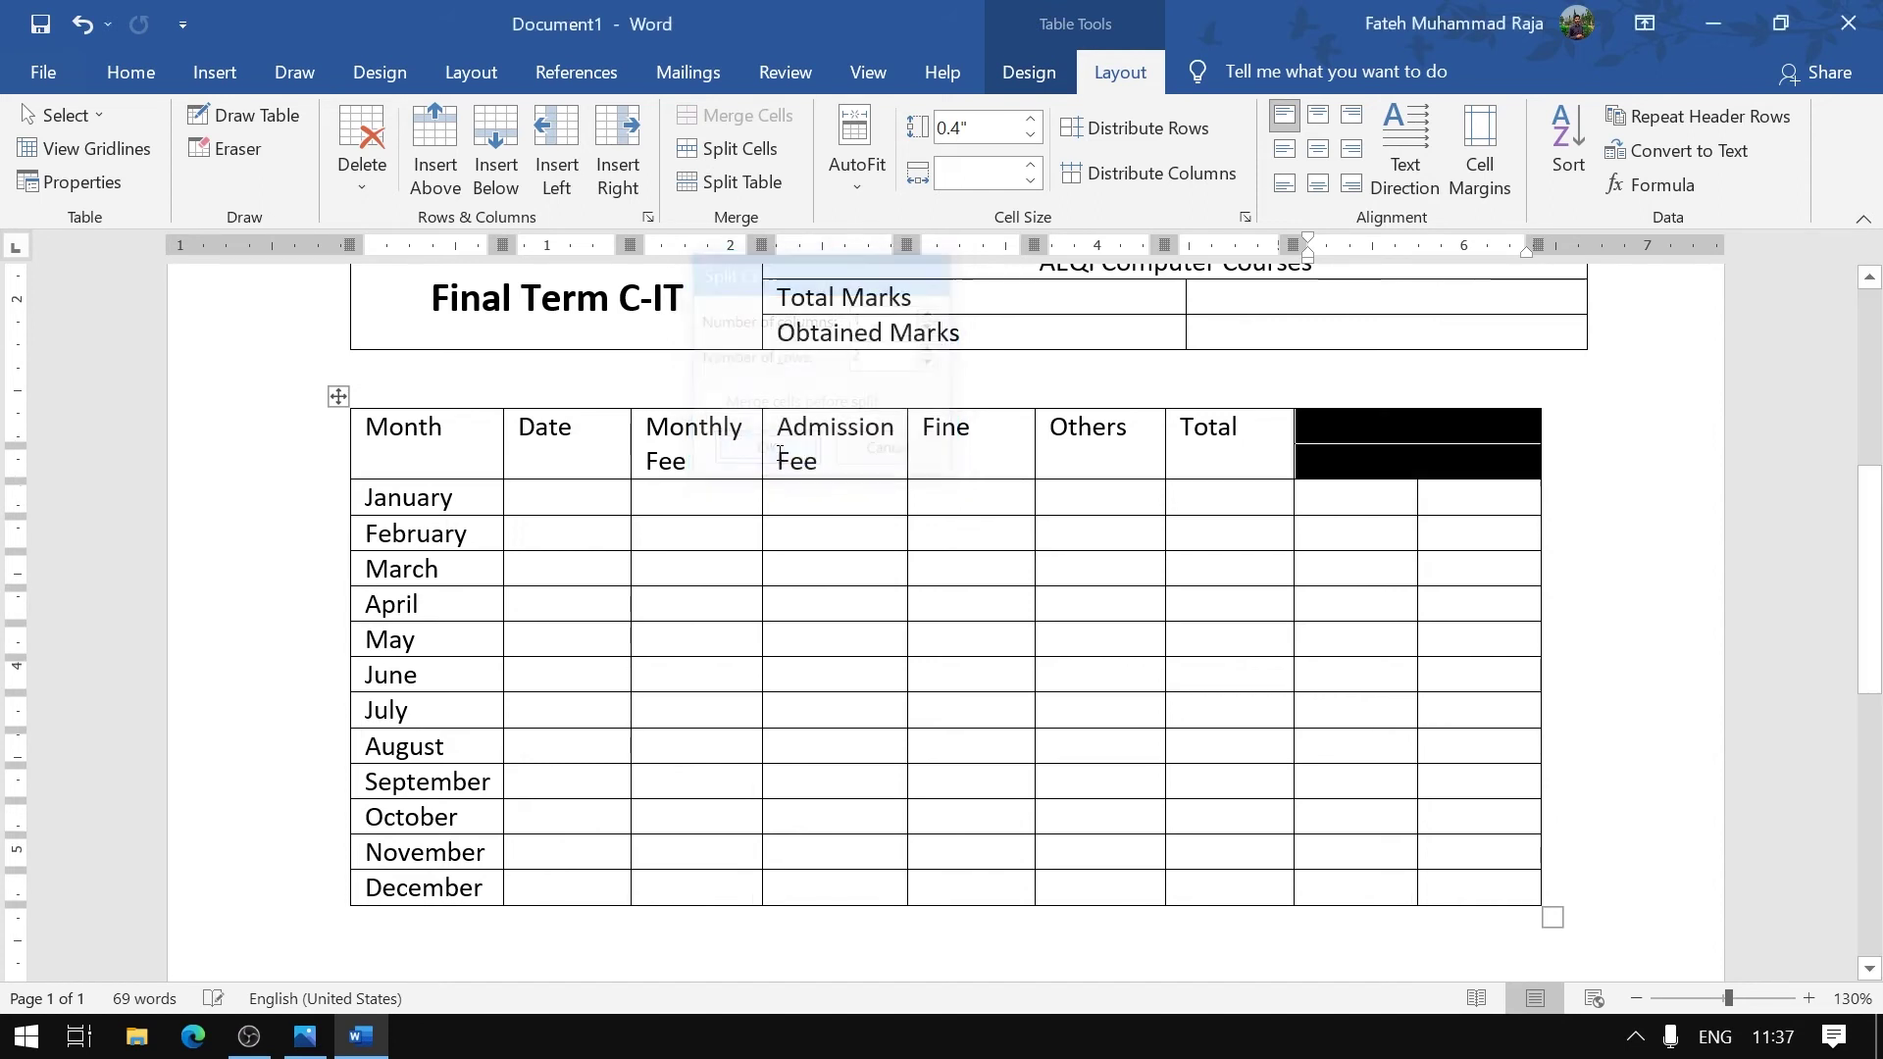
Split the lower cell of the divided header into 2 columns and 1 row
{"action": "left_click", "coordinate": [1430, 480]}
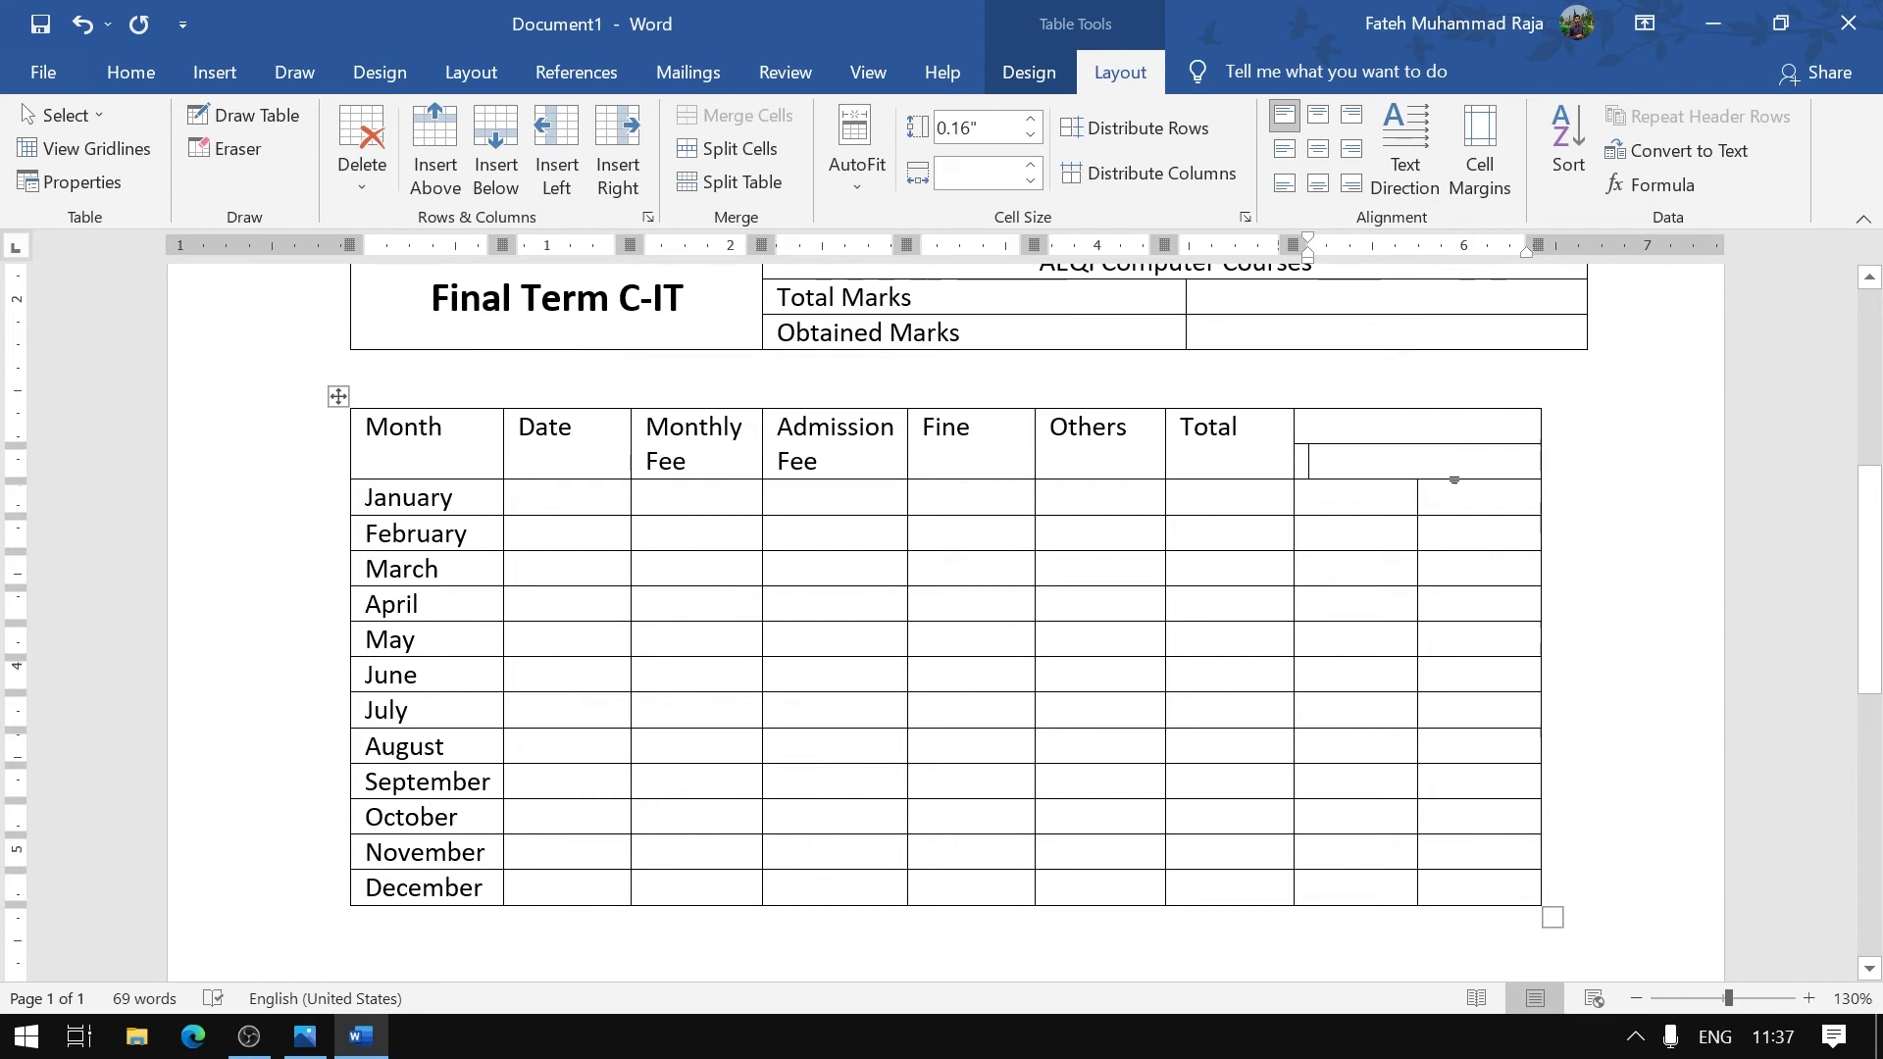
{"action": "left_click", "coordinate": [757, 149]}
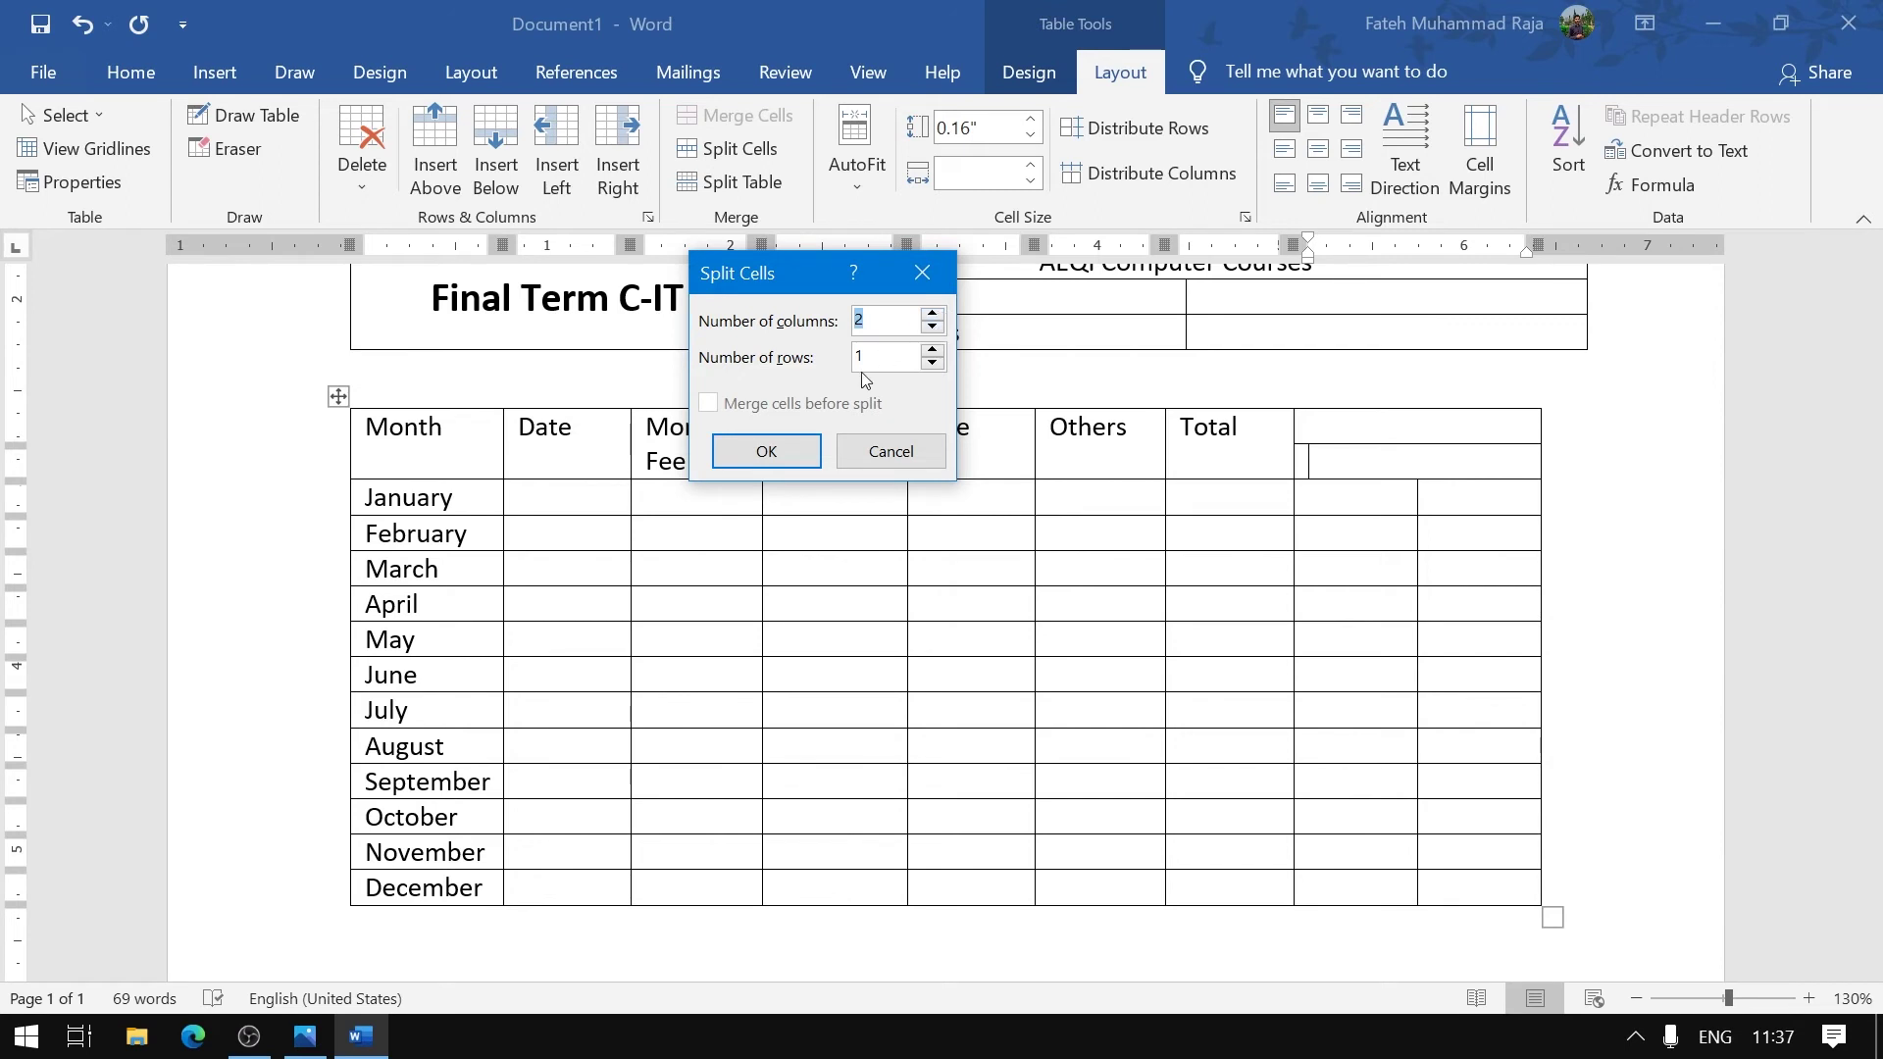
{"action": "left_click", "coordinate": [783, 457]}
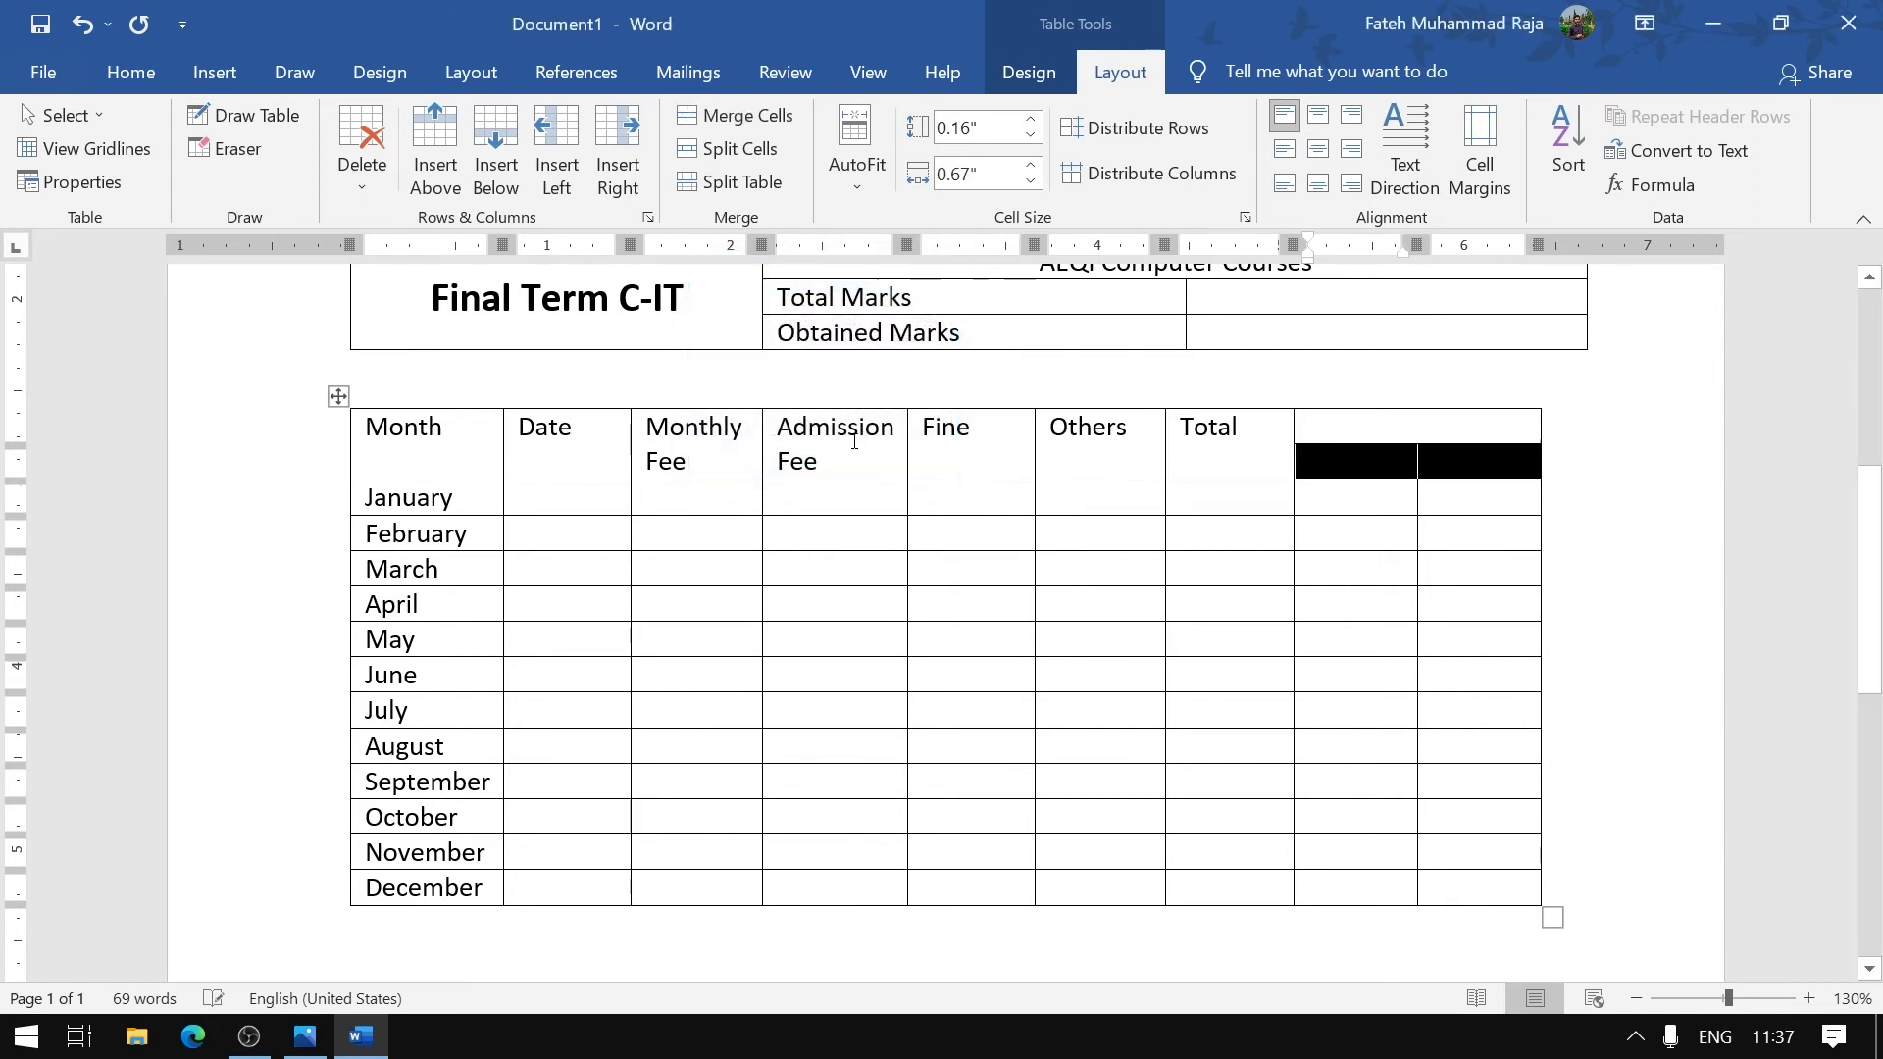
Check the heading texts in Word EX-03.jpg and enter Signature above Received and Guardian in the split header cells
{"action": "left_click", "coordinate": [305, 1036]}
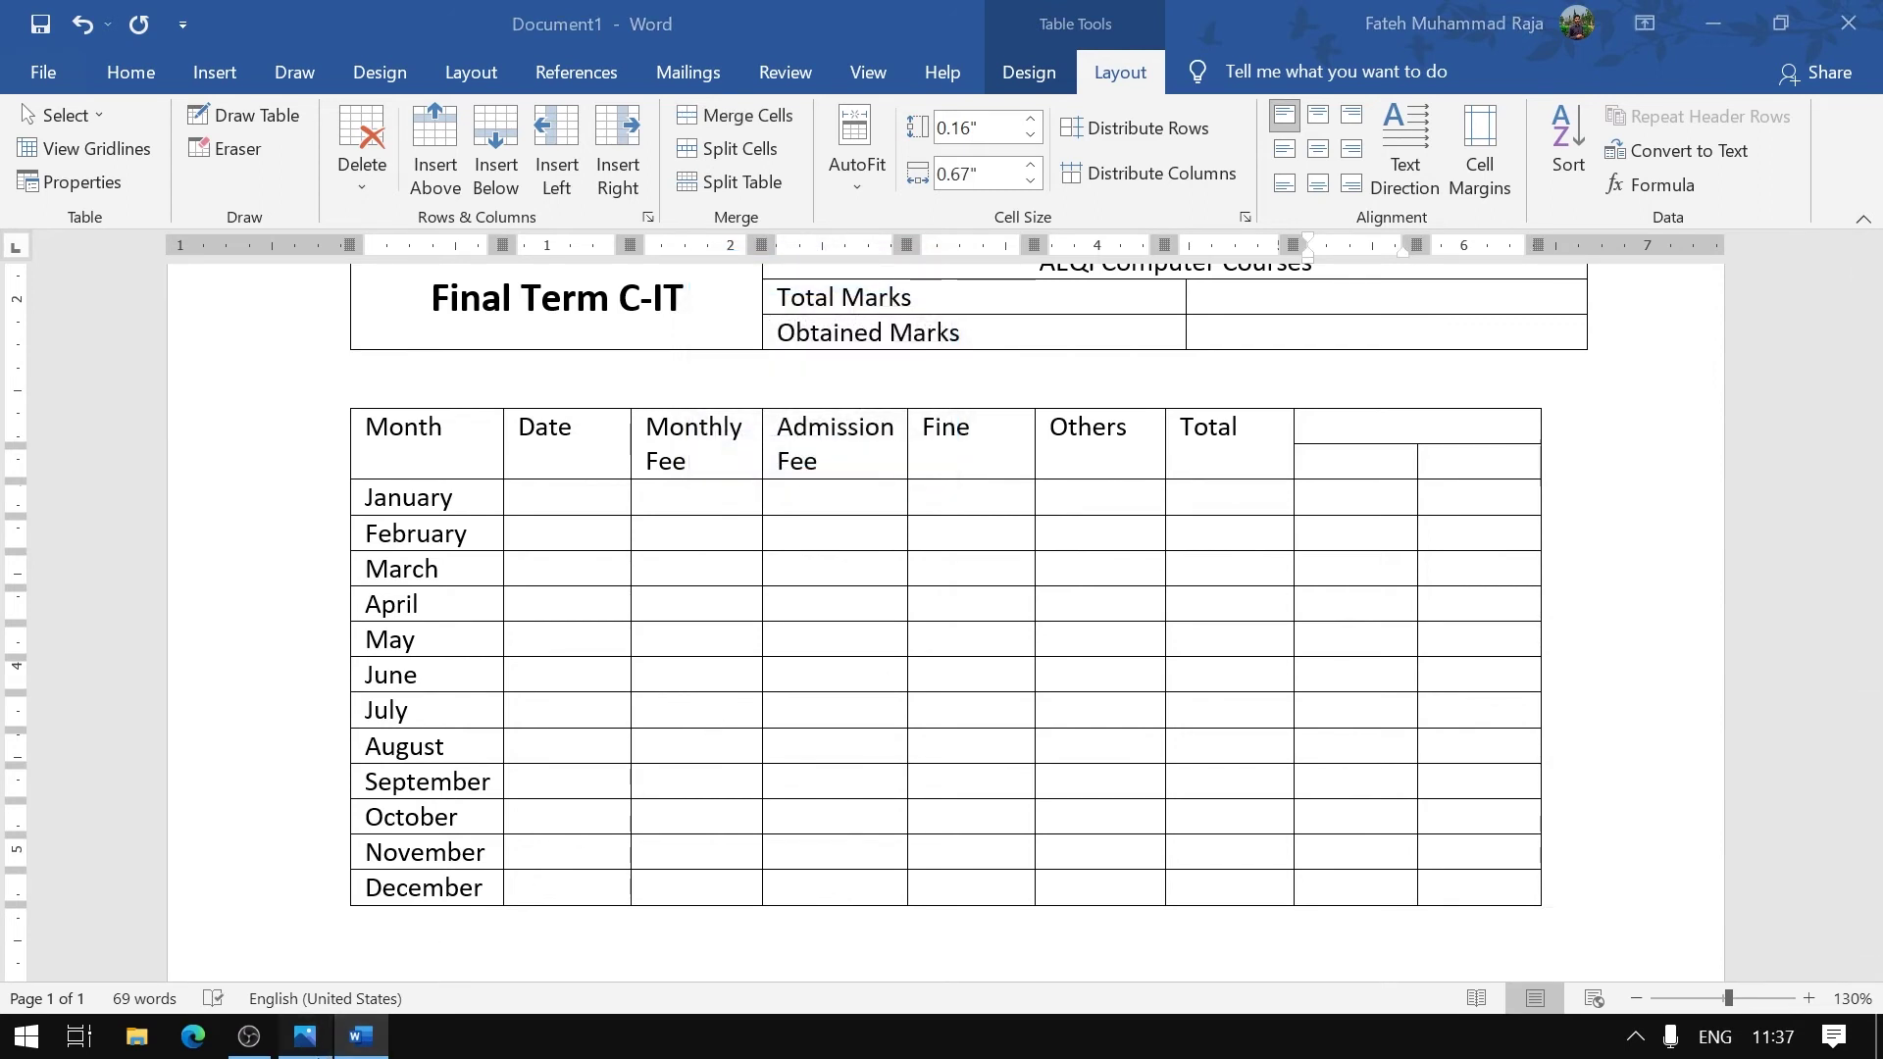
{"action": "left_click", "coordinate": [361, 1037]}
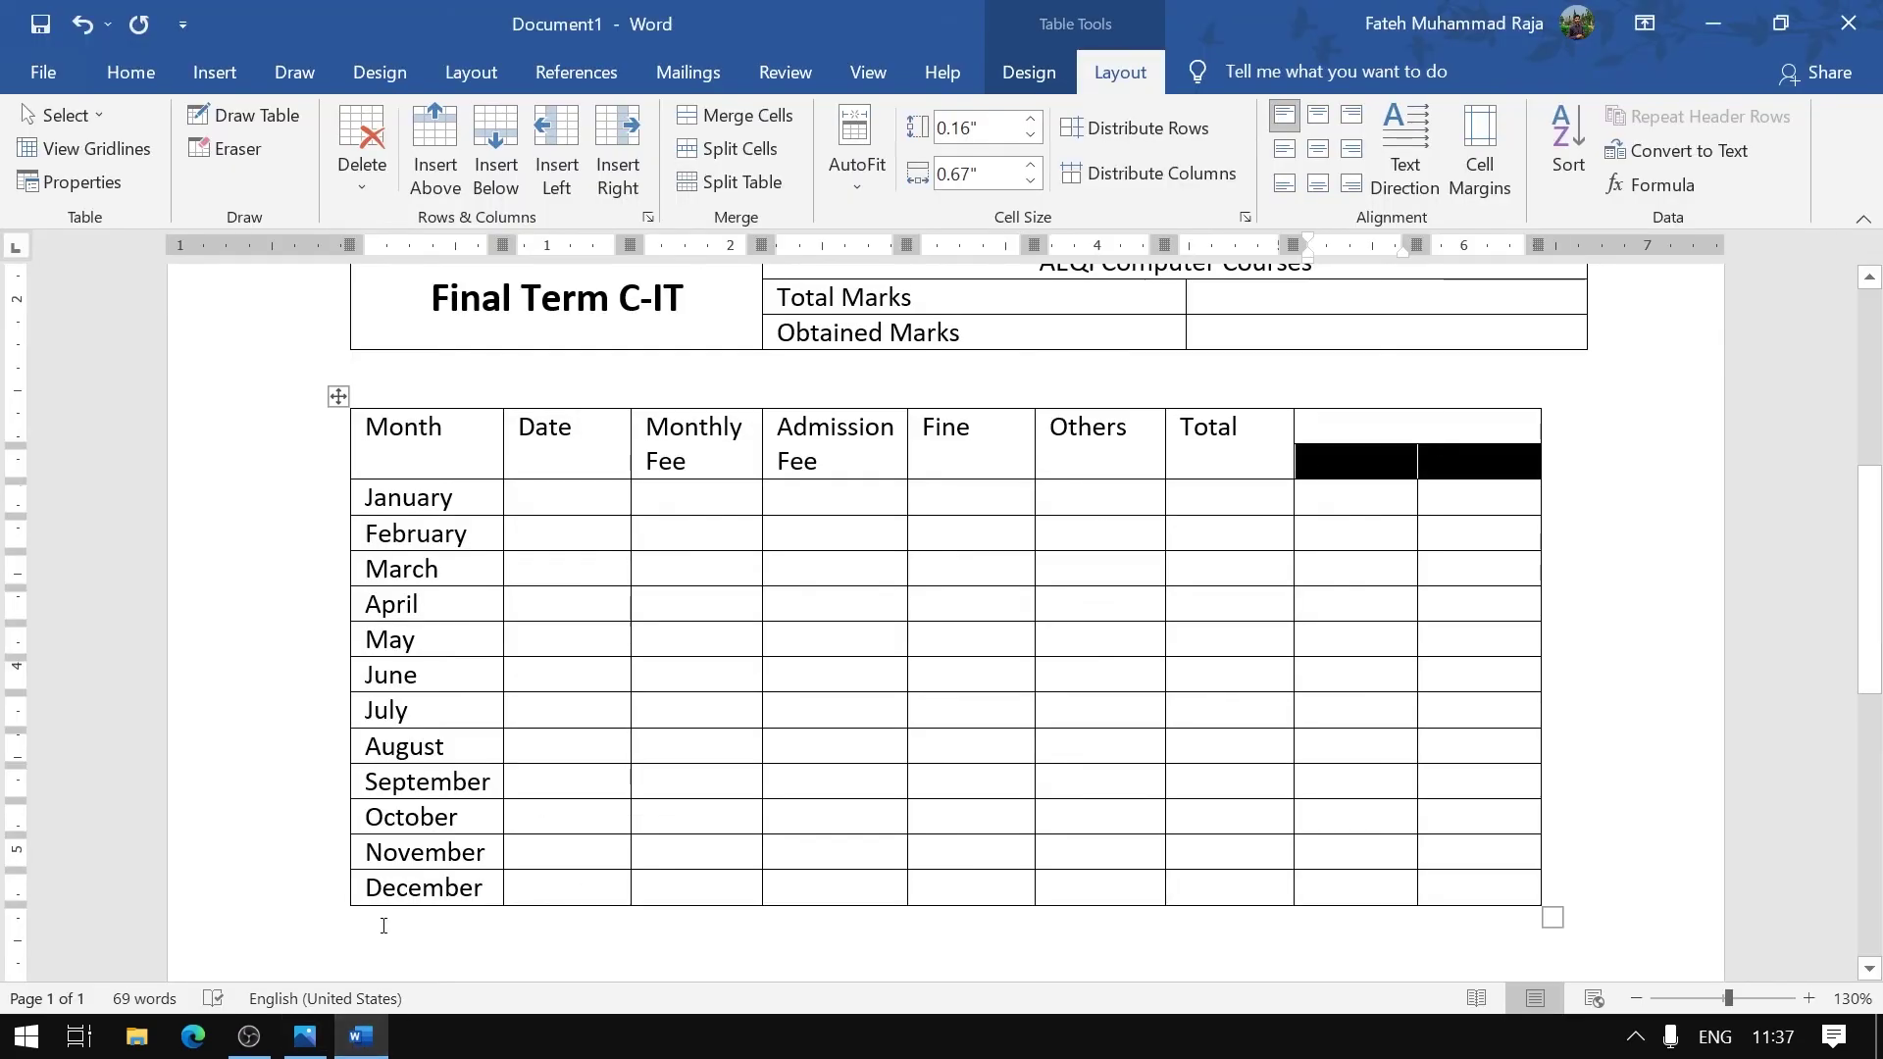
{"action": "left_click", "coordinate": [304, 1039]}
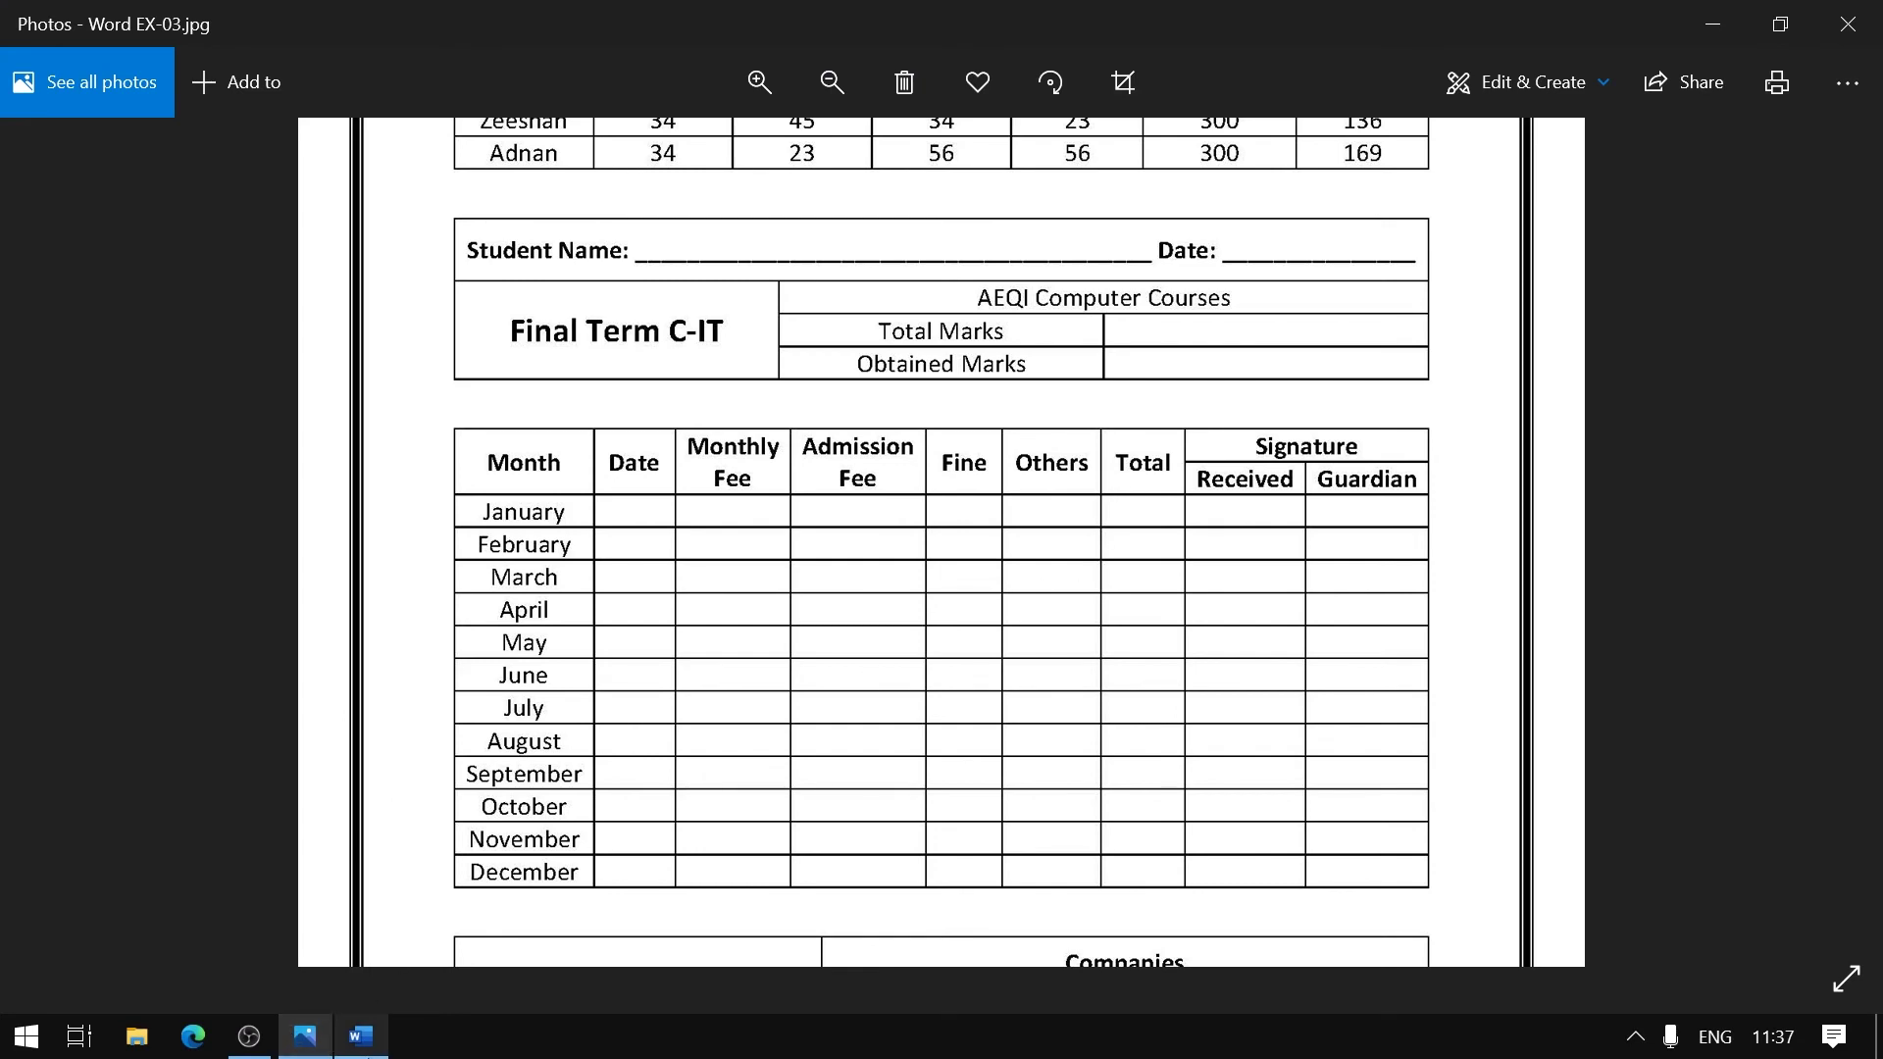
{"action": "left_click", "coordinate": [367, 1052]}
{"action": "left_click", "coordinate": [1454, 444]}
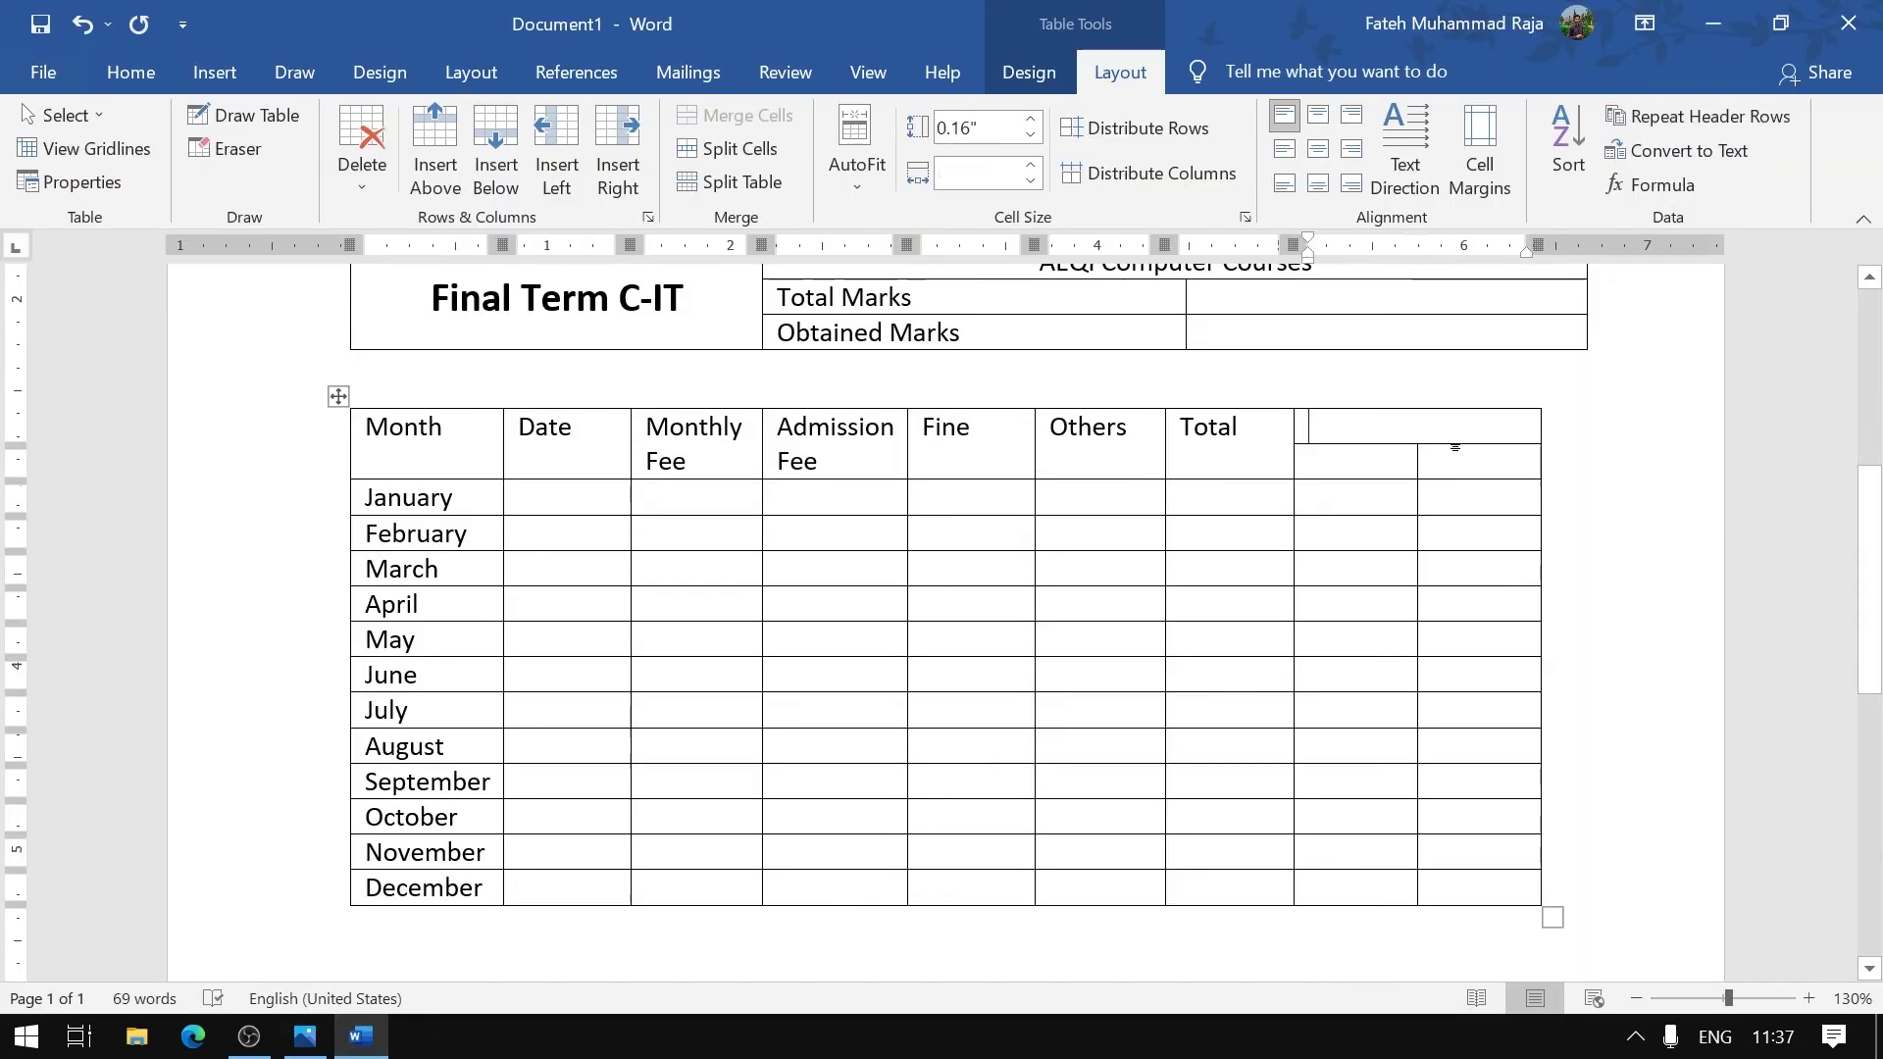
{"action": "type", "text": "Signature"}
{"action": "key", "text": "Tab"}
{"action": "type", "text": "Received"}
{"action": "key", "text": "Tab"}
{"action": "type", "text": "Guardian"}
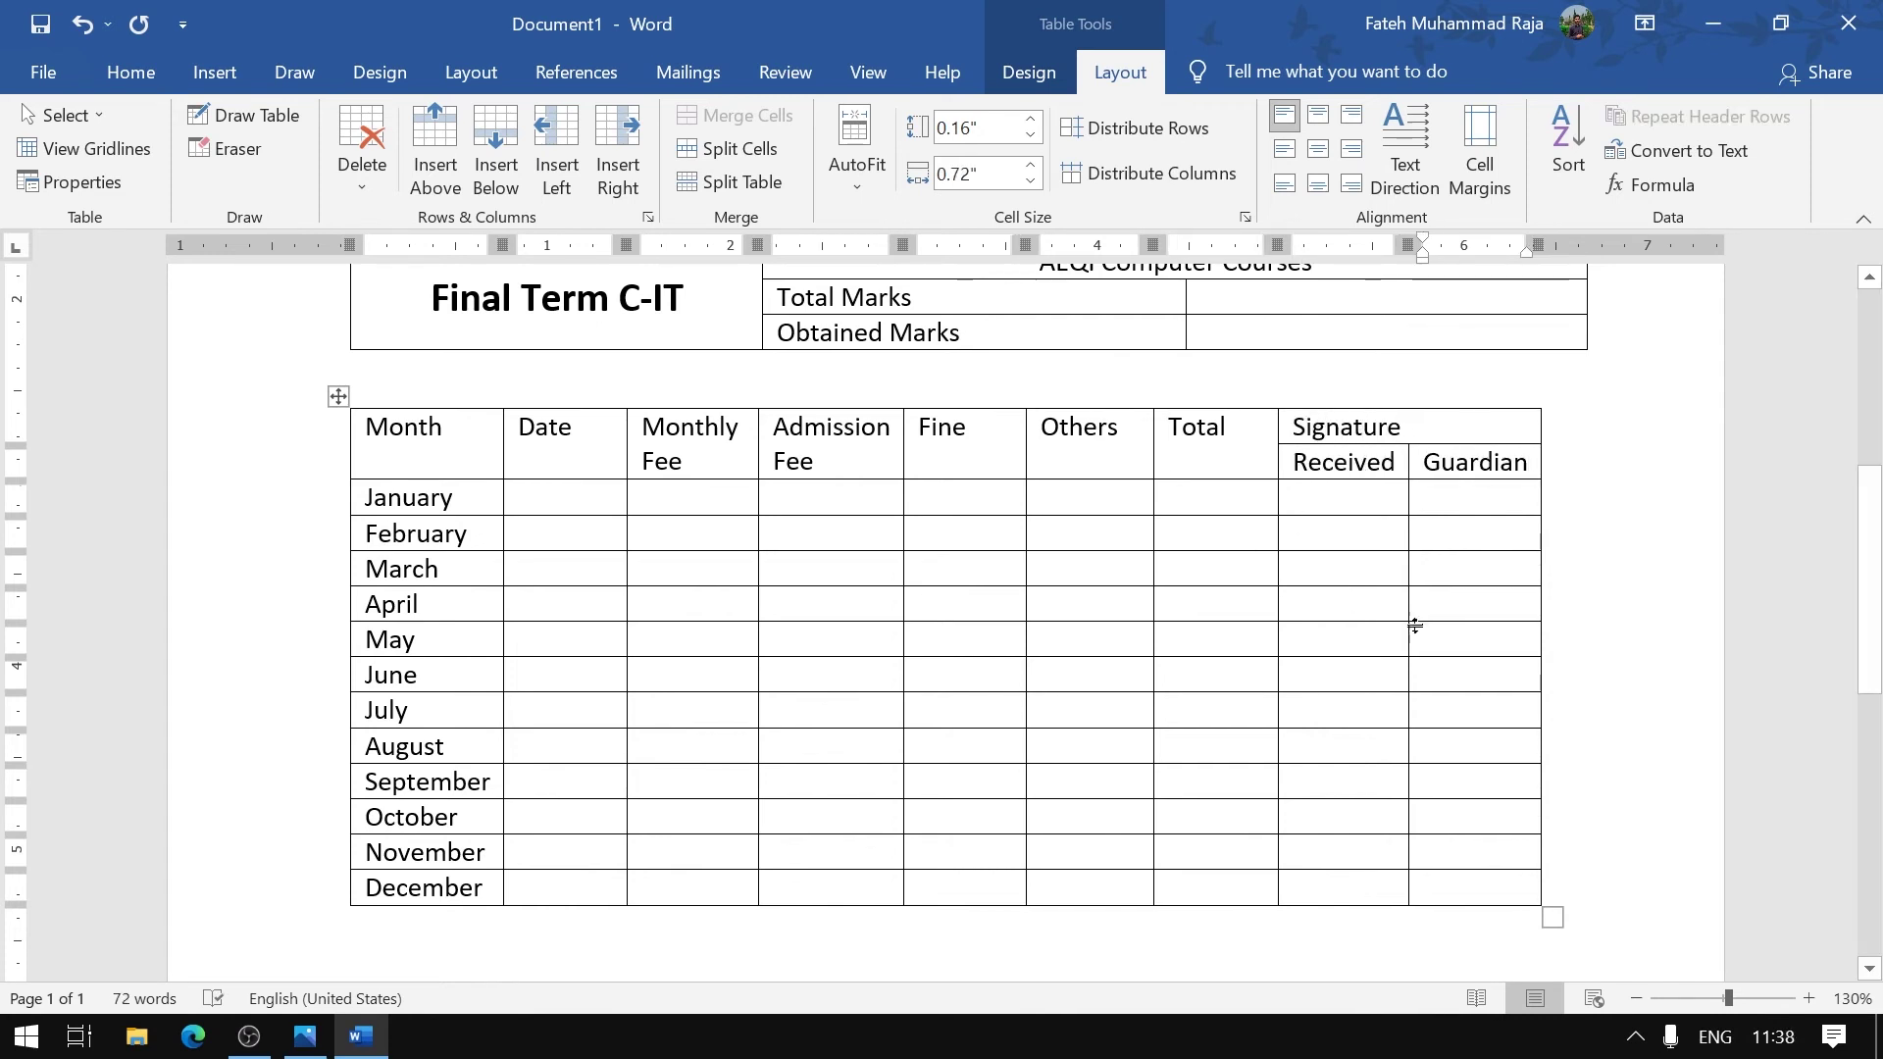
Center the text of all month table cells horizontally and vertically
{"action": "left_click_drag", "start_coordinate": [1508, 885], "coordinate": [395, 432]}
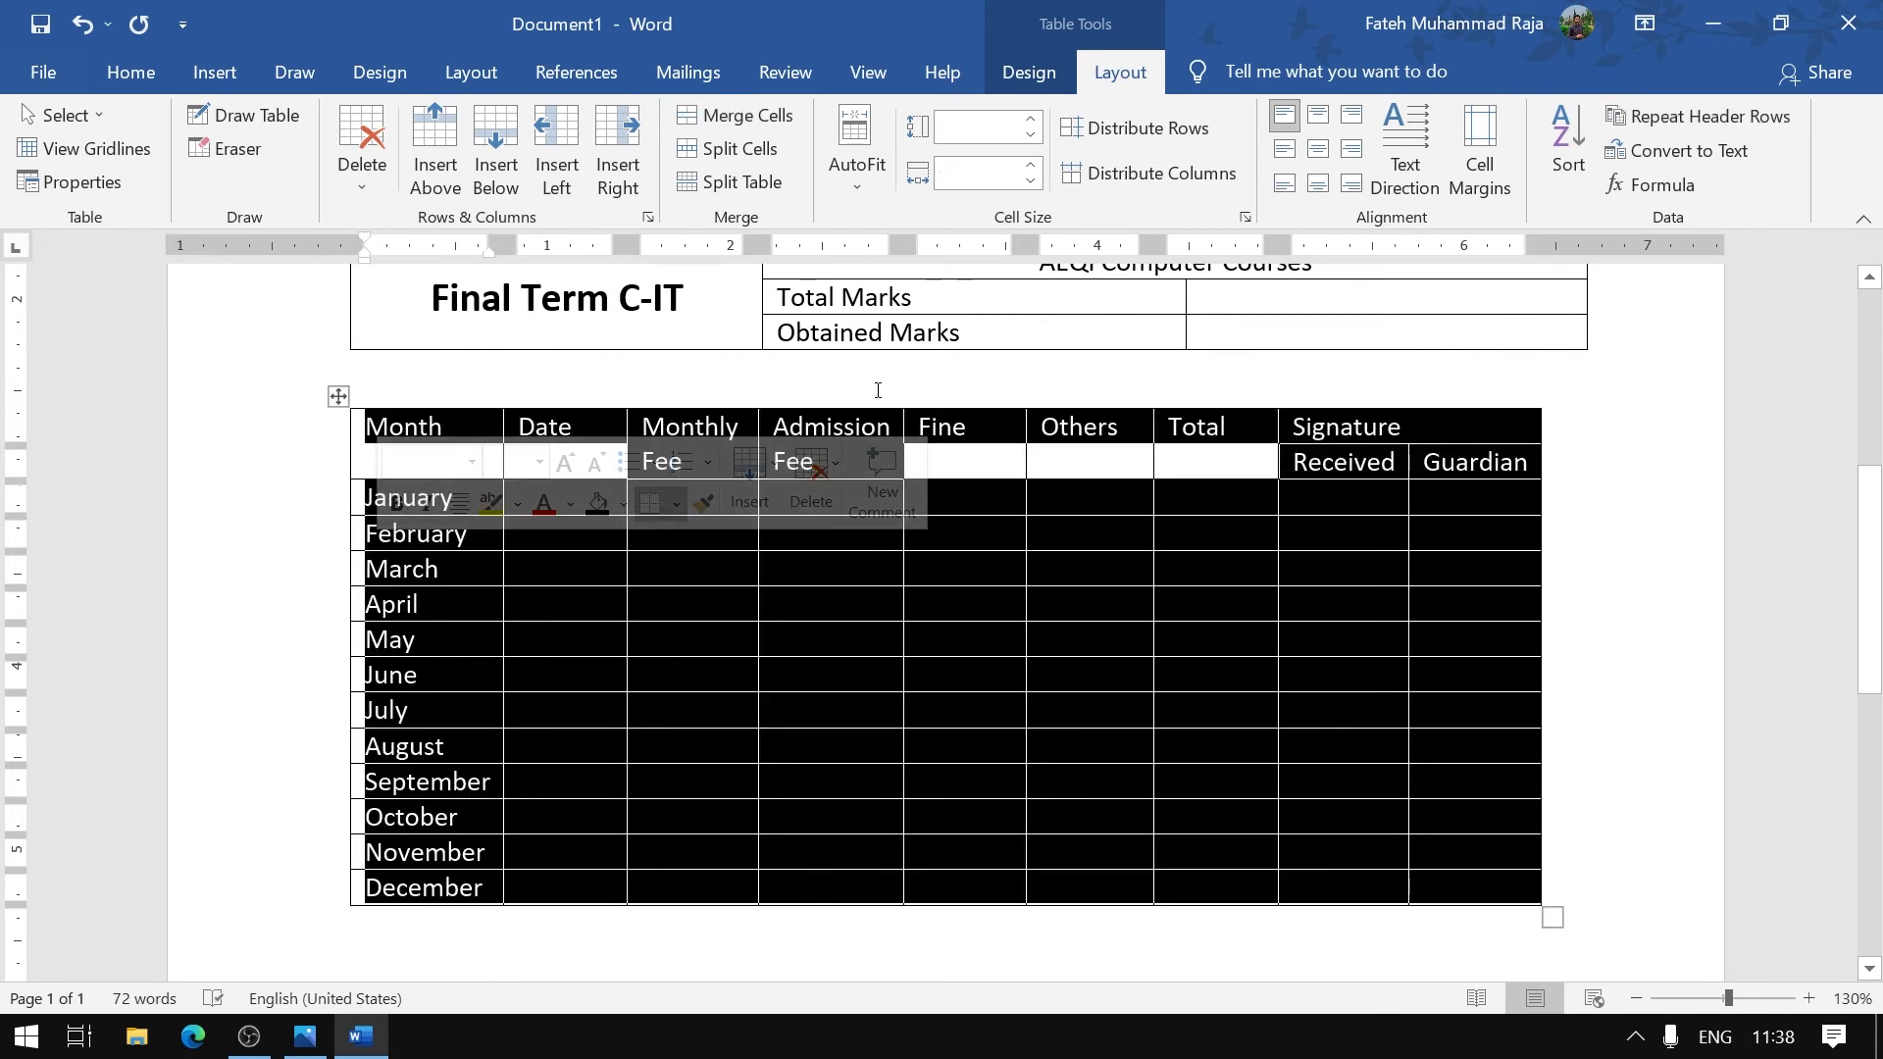
{"action": "left_click", "coordinate": [1317, 159]}
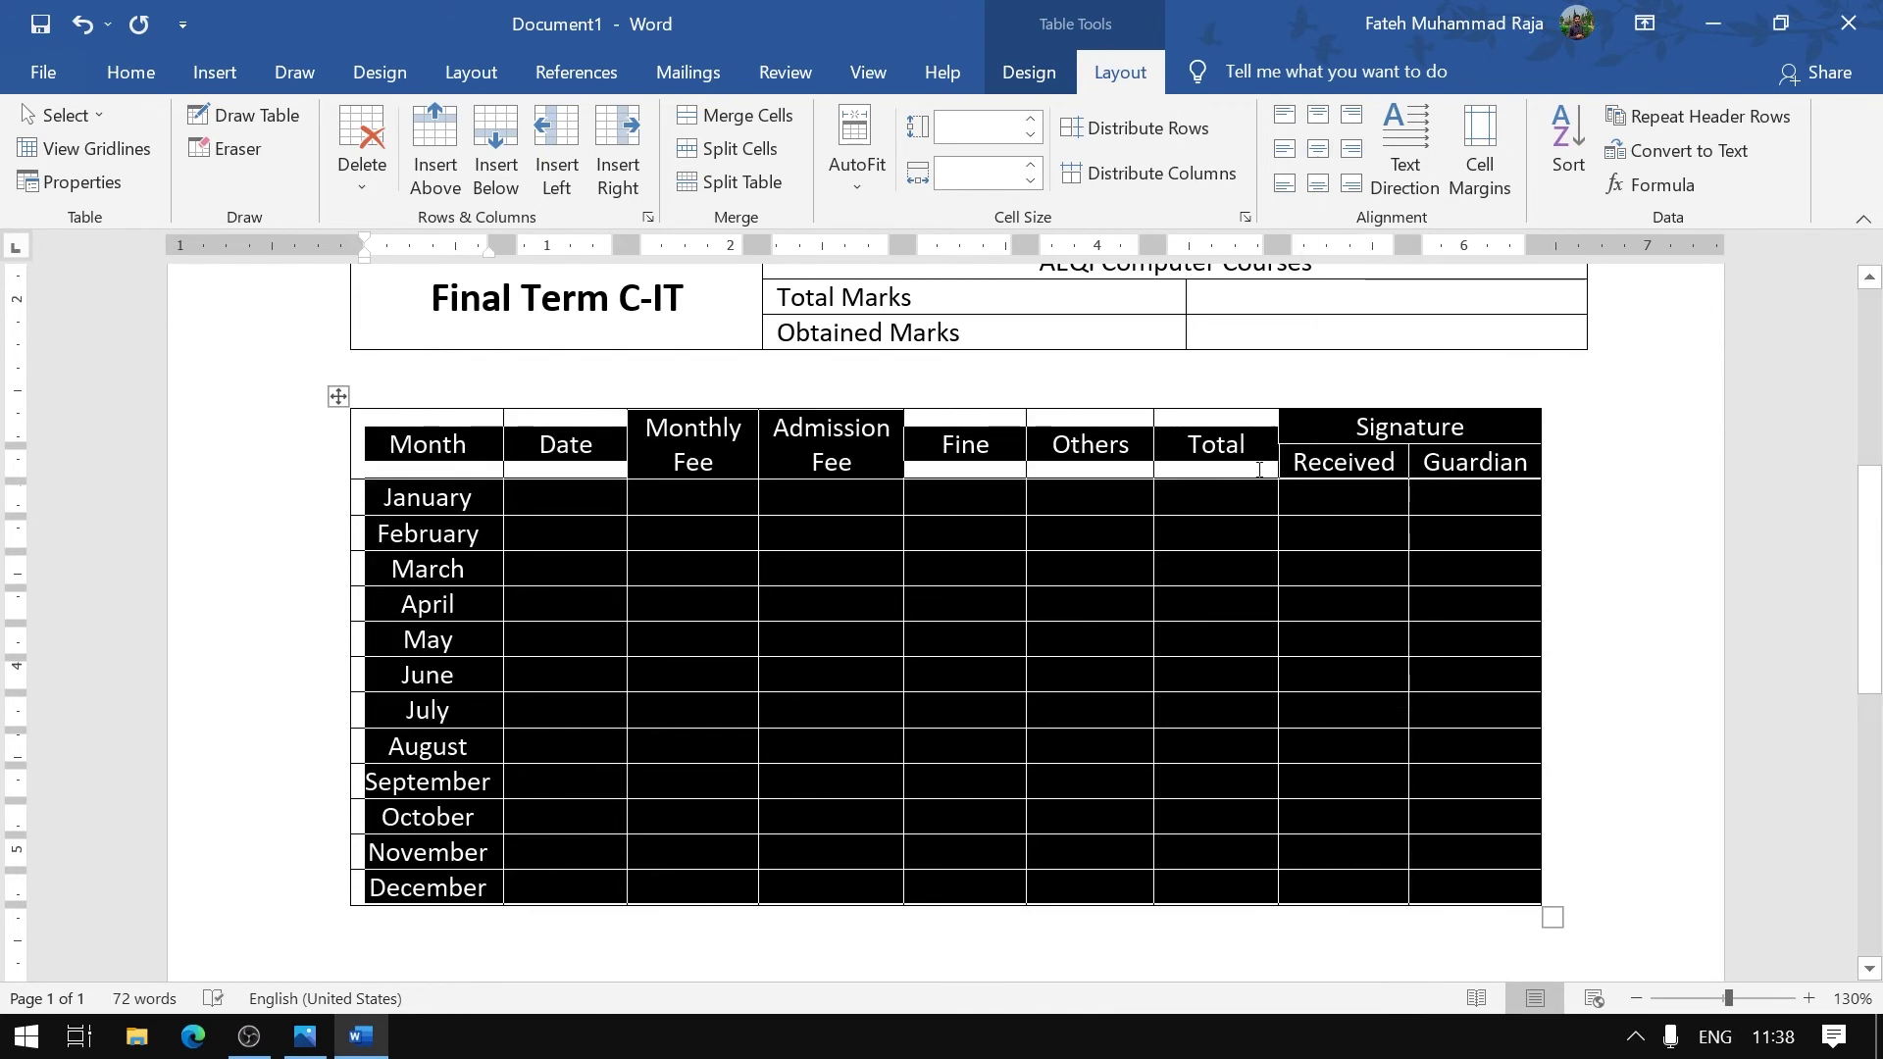
{"action": "left_click", "coordinate": [1237, 521]}
Make all headings in the month table's header row bold, including Signature, Received and Guardian
{"action": "left_click_drag", "start_coordinate": [1523, 454], "coordinate": [677, 424]}
{"action": "left_click", "coordinate": [1505, 539]}
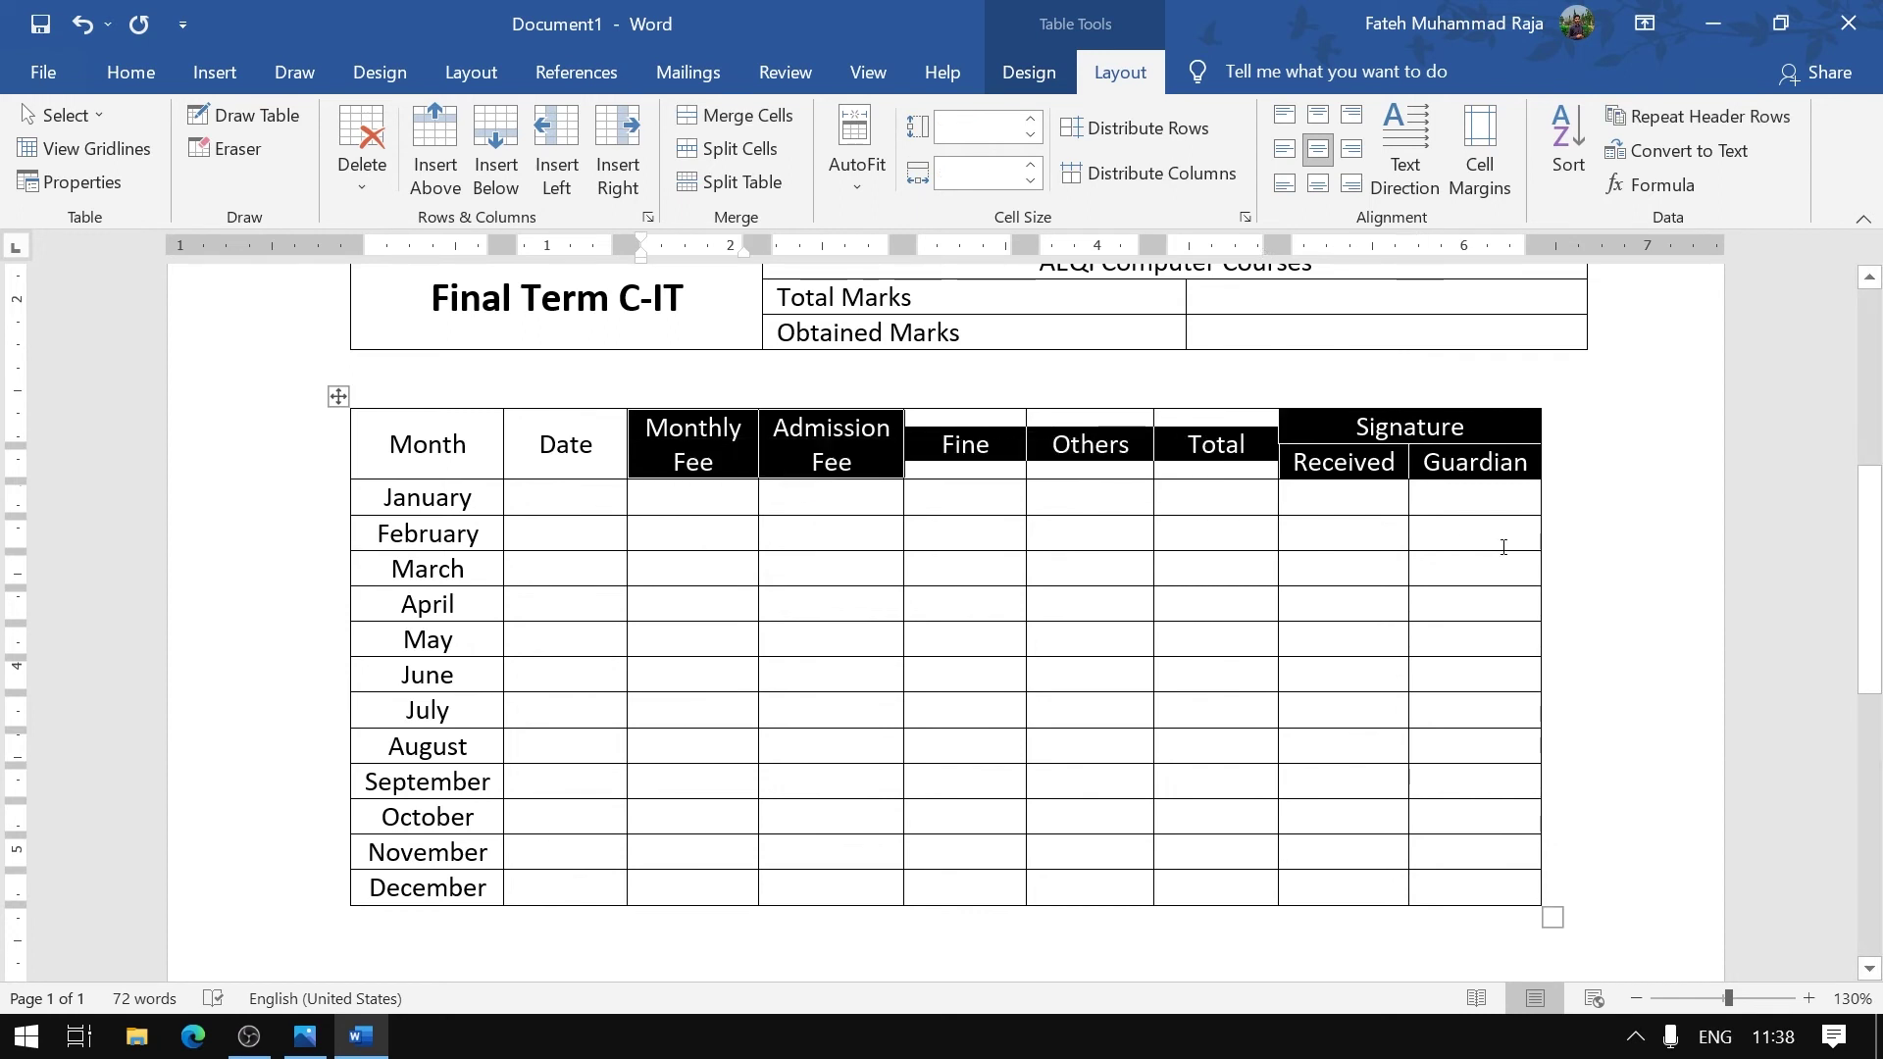
{"action": "left_click_drag", "start_coordinate": [1535, 470], "coordinate": [392, 424]}
{"action": "left_click", "coordinate": [127, 74]}
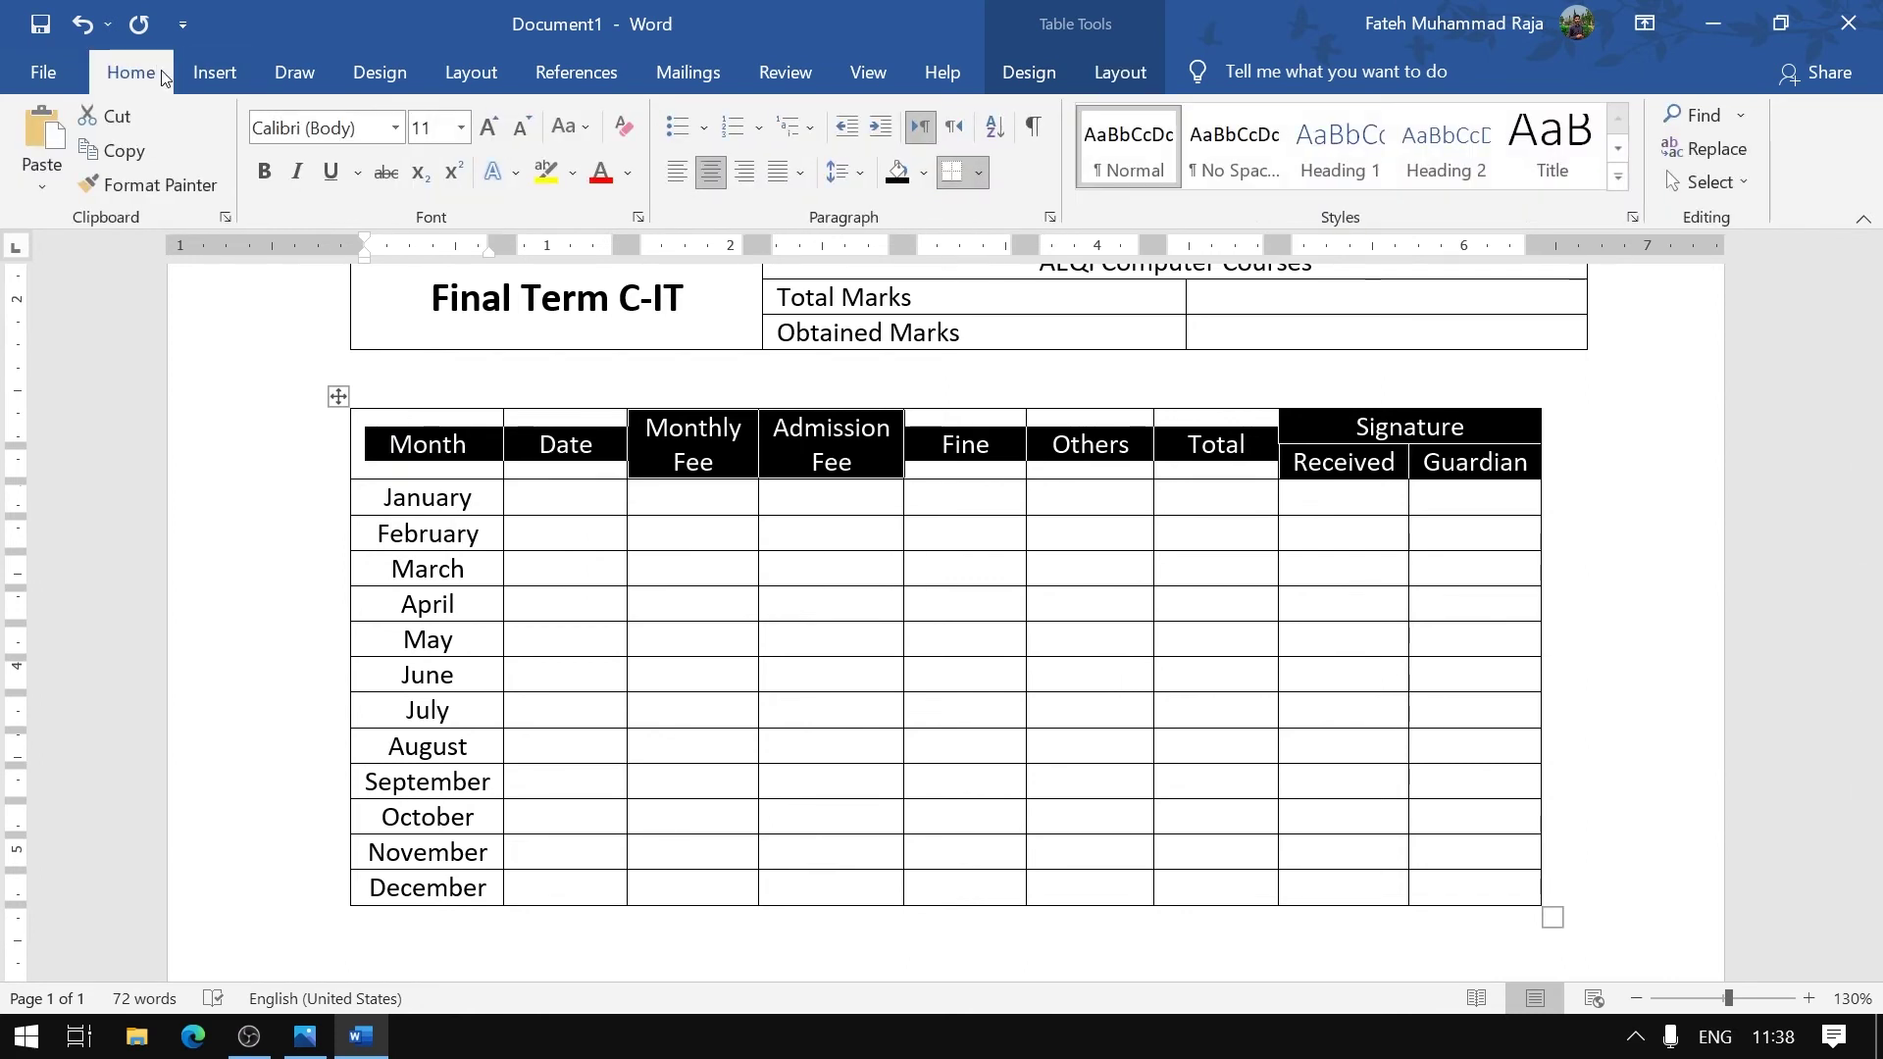
{"action": "left_click", "coordinate": [268, 177]}
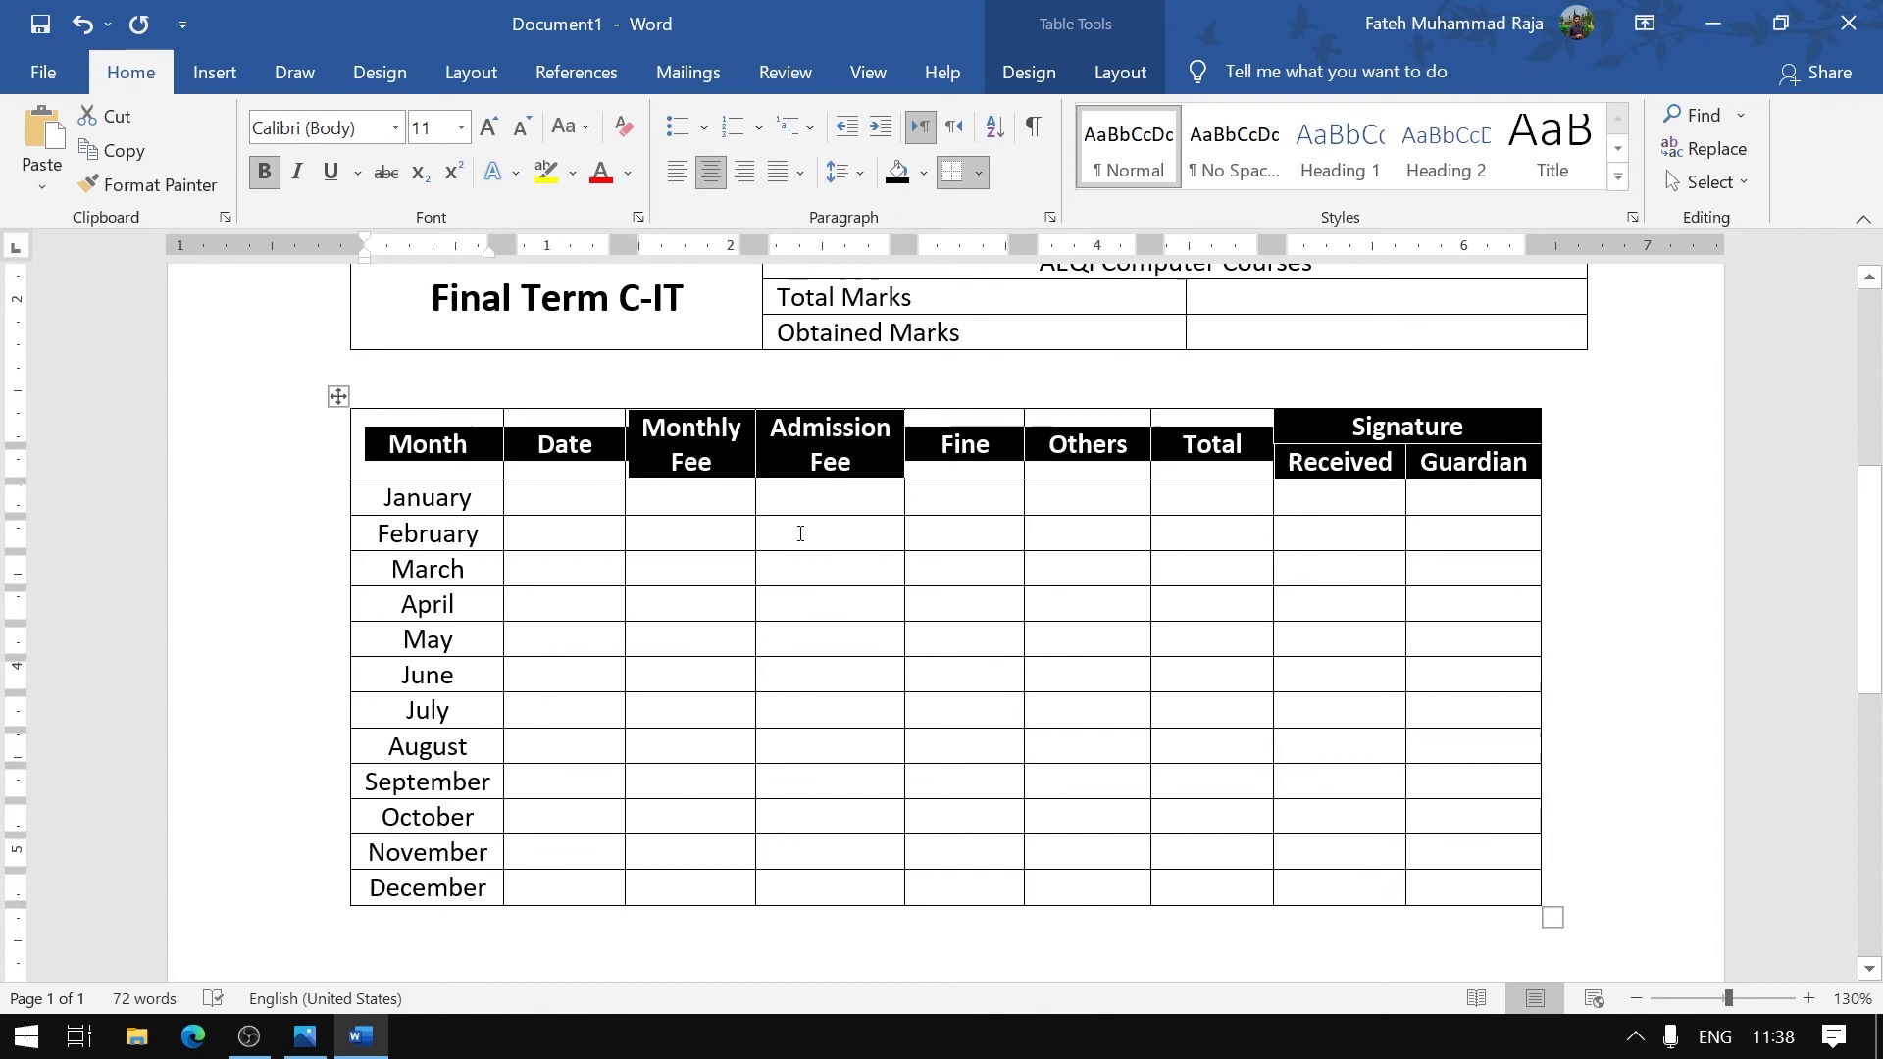
{"action": "left_click", "coordinate": [779, 522]}
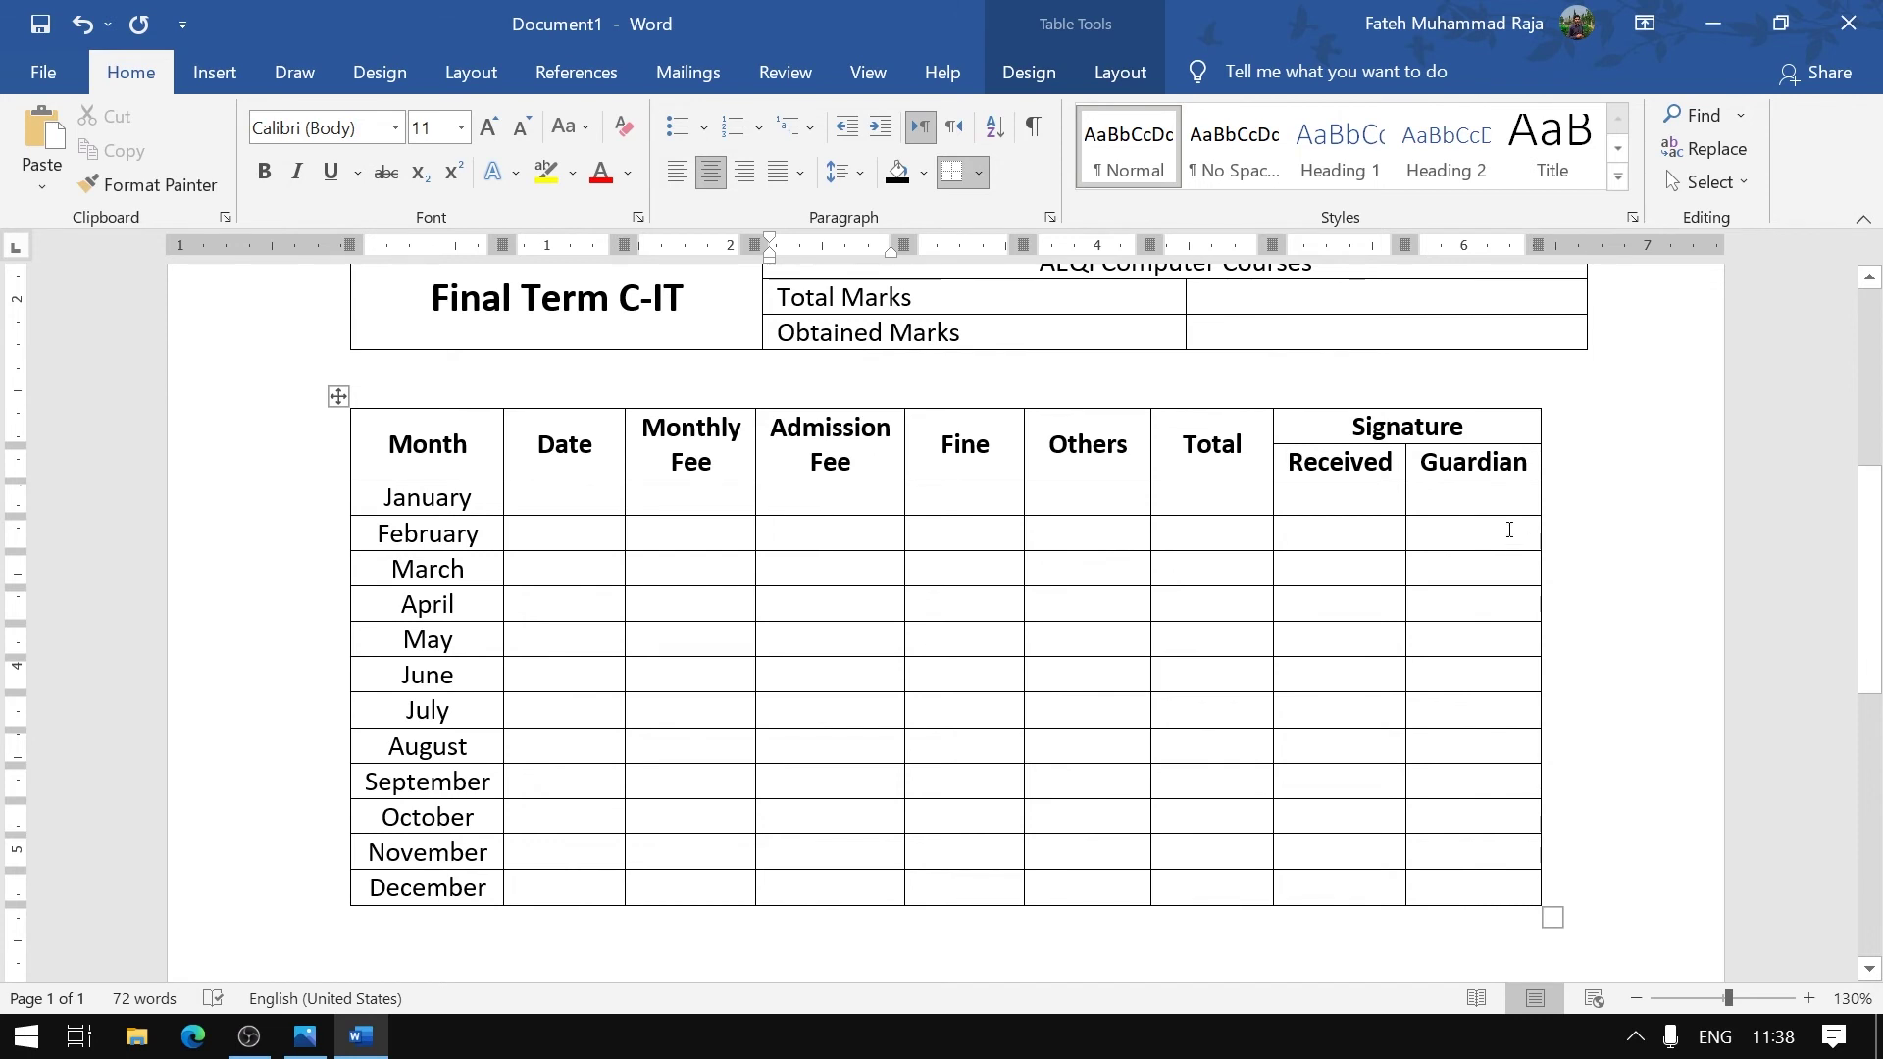
Try to reduce the width of the Signature columns through the cell size setting, and undo the change
{"action": "mouse_move", "coordinate": [1352, 447]}
{"action": "left_mouse_down"}
{"action": "mouse_move", "coordinate": [1422, 673]}
{"action": "mouse_move", "coordinate": [1438, 878]}
{"action": "left_mouse_up"}
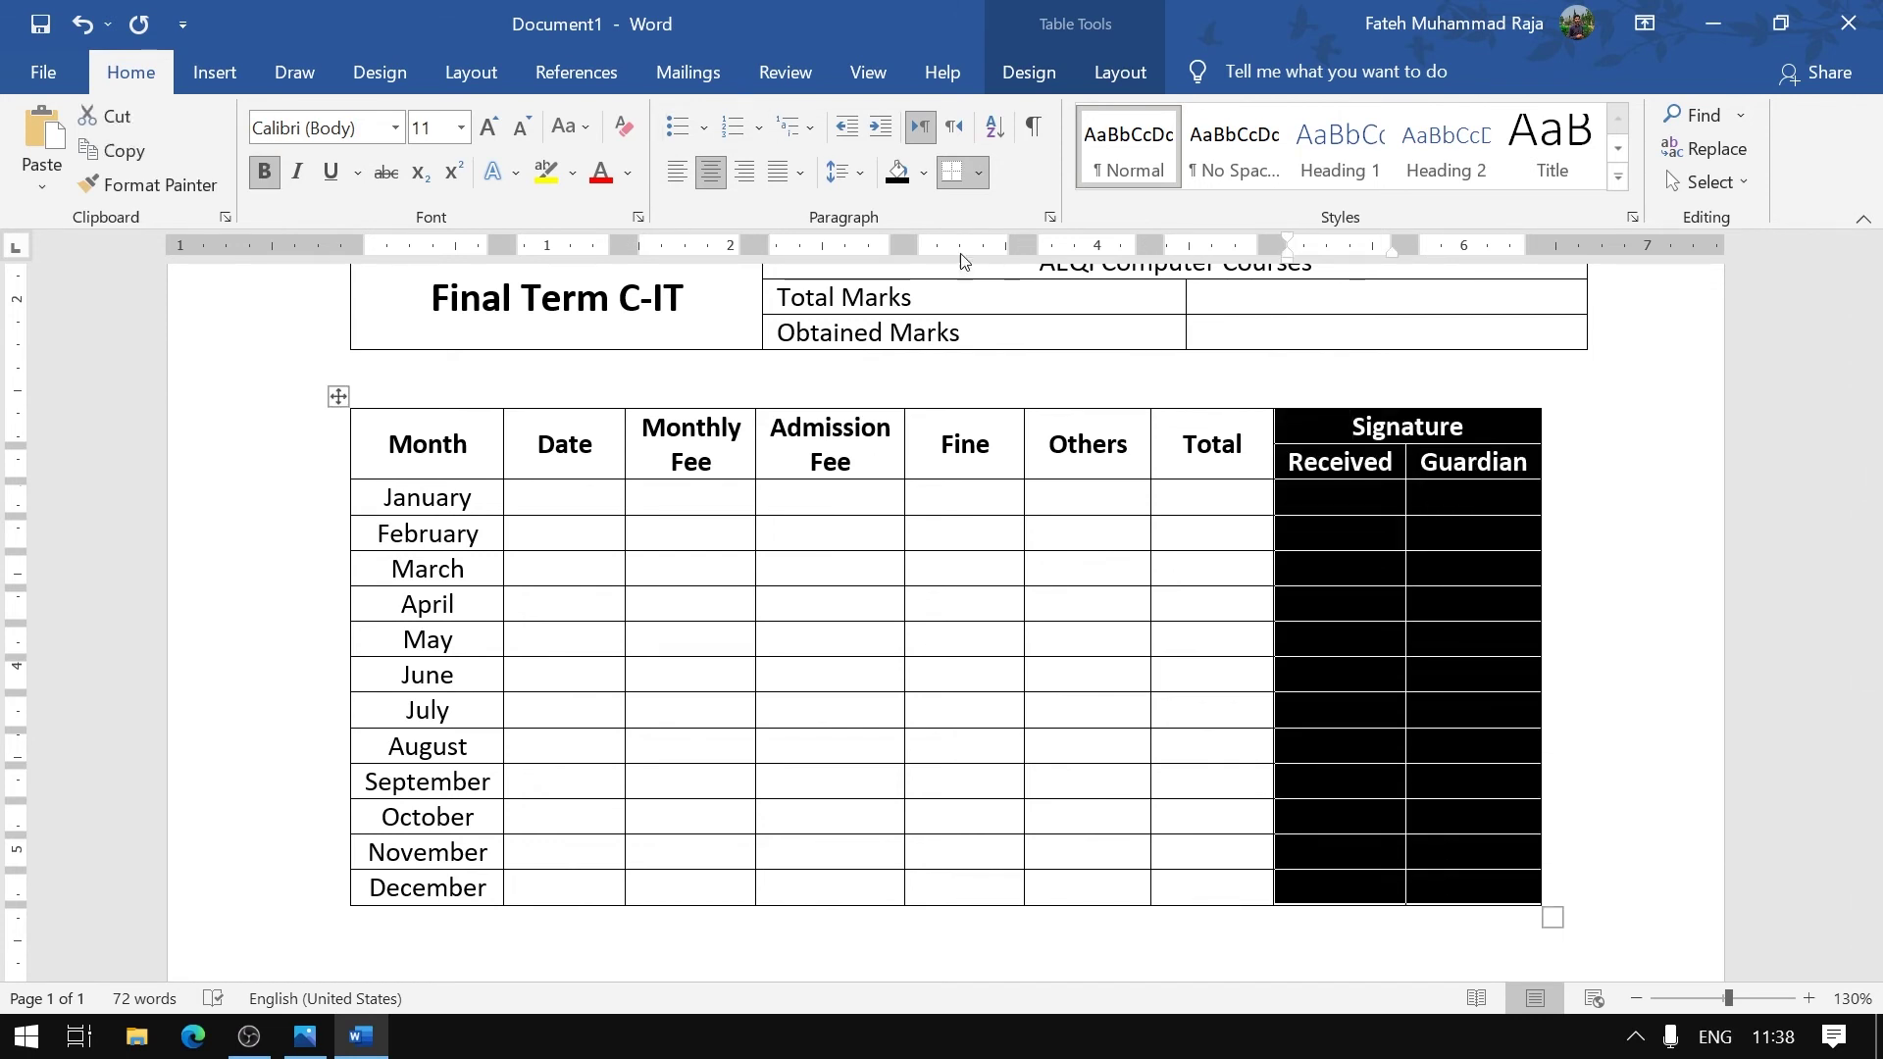
{"action": "left_click", "coordinate": [1473, 498]}
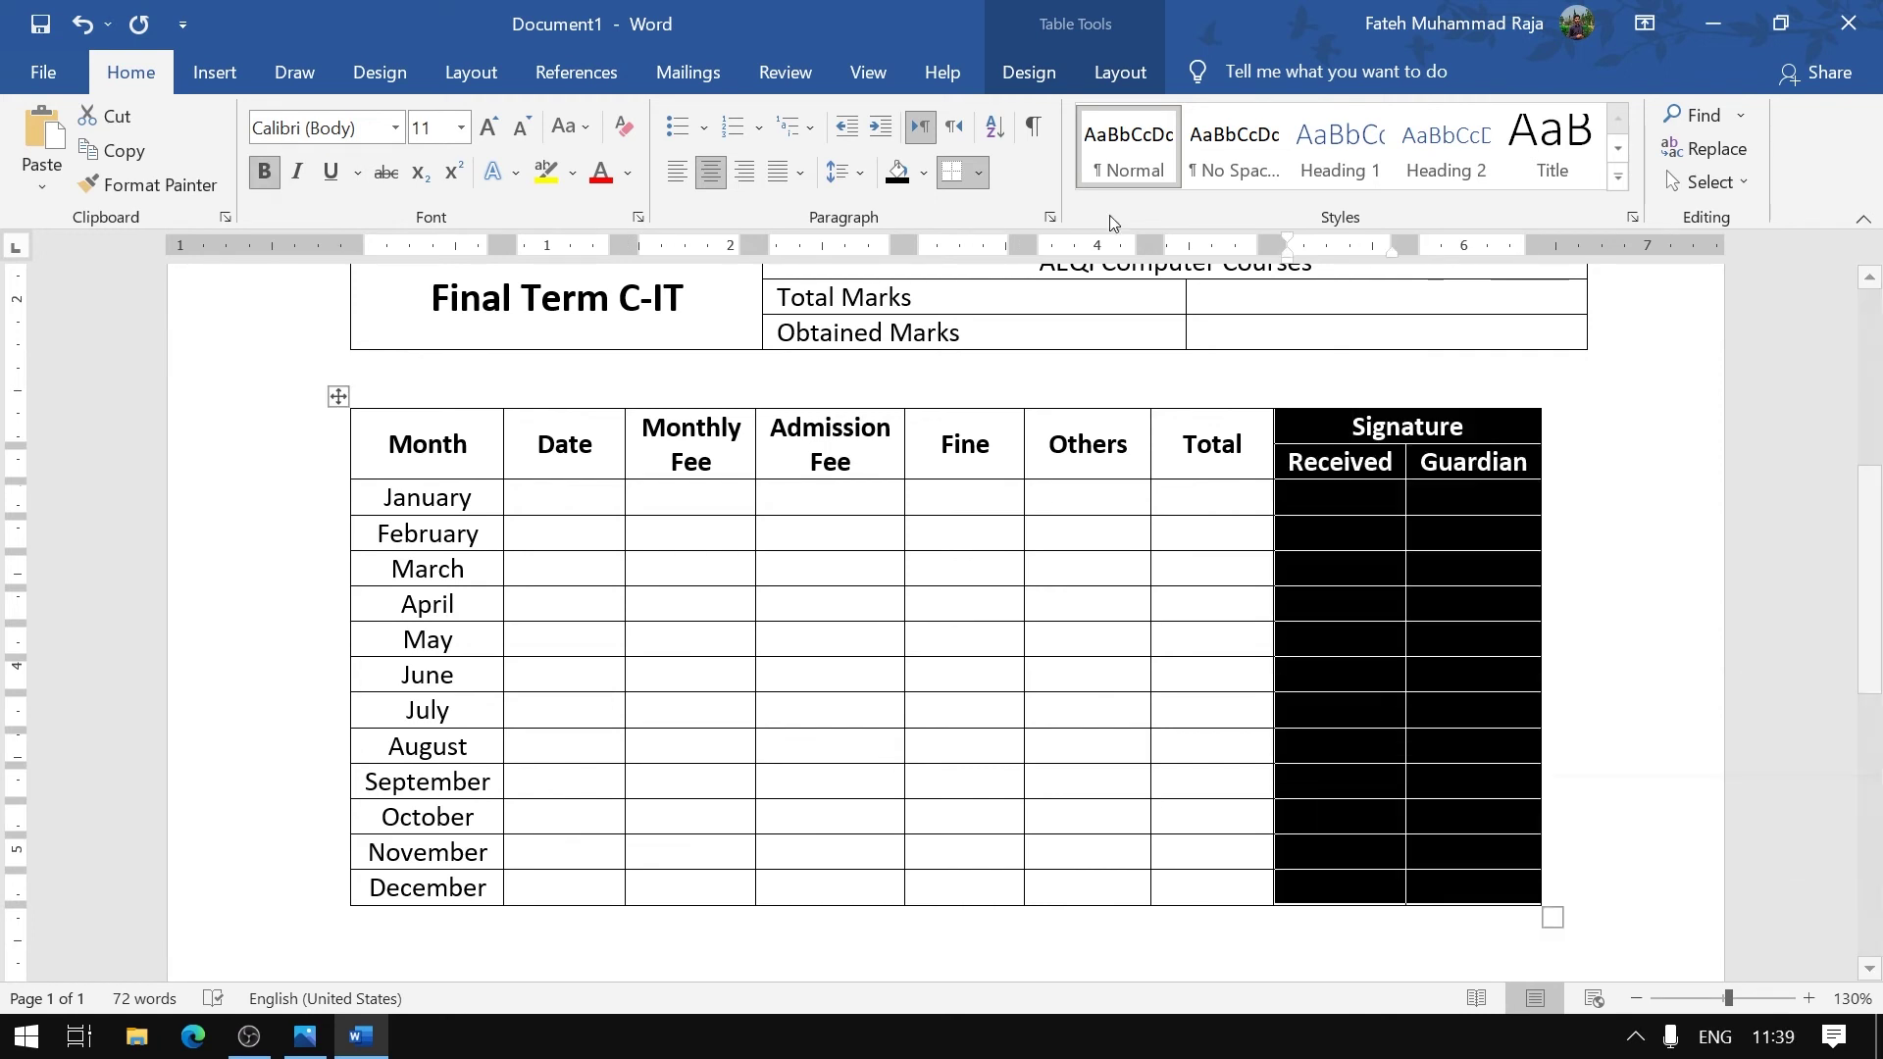
{"action": "left_click", "coordinate": [1130, 87]}
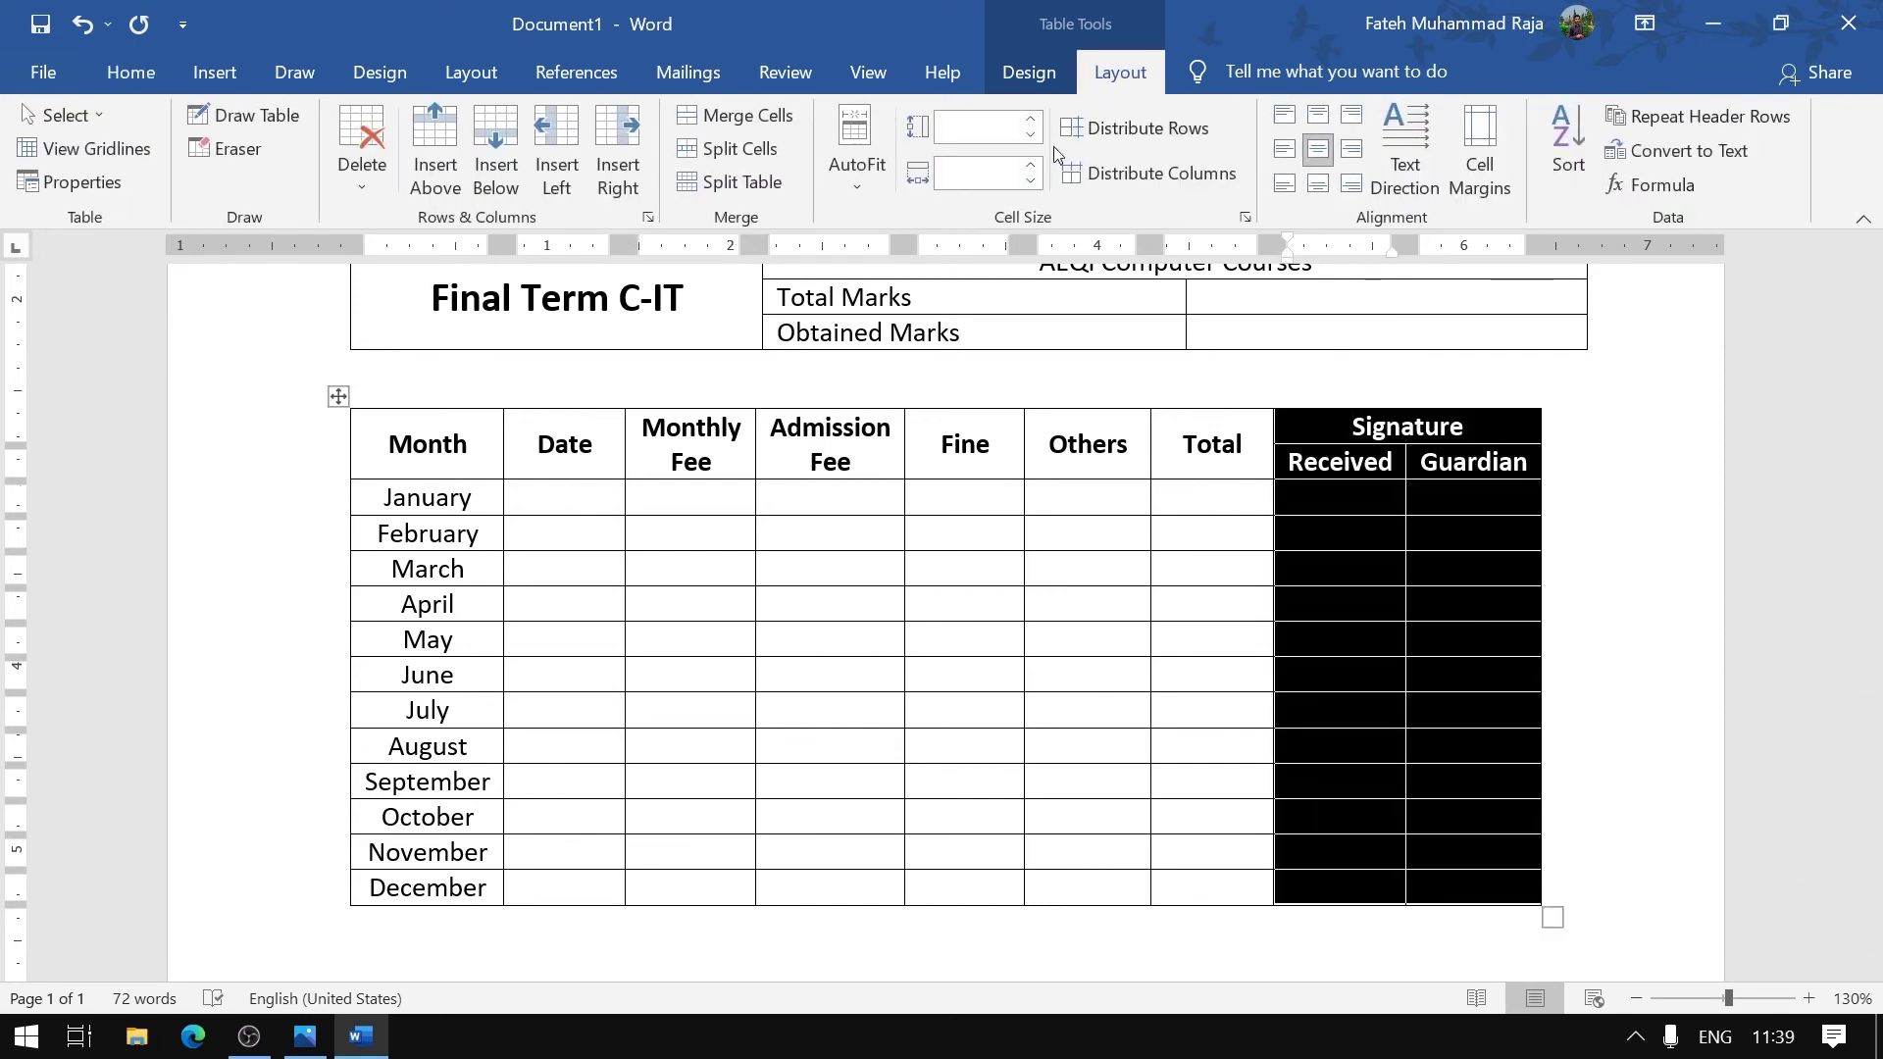
{"action": "left_click", "coordinate": [1032, 178]}
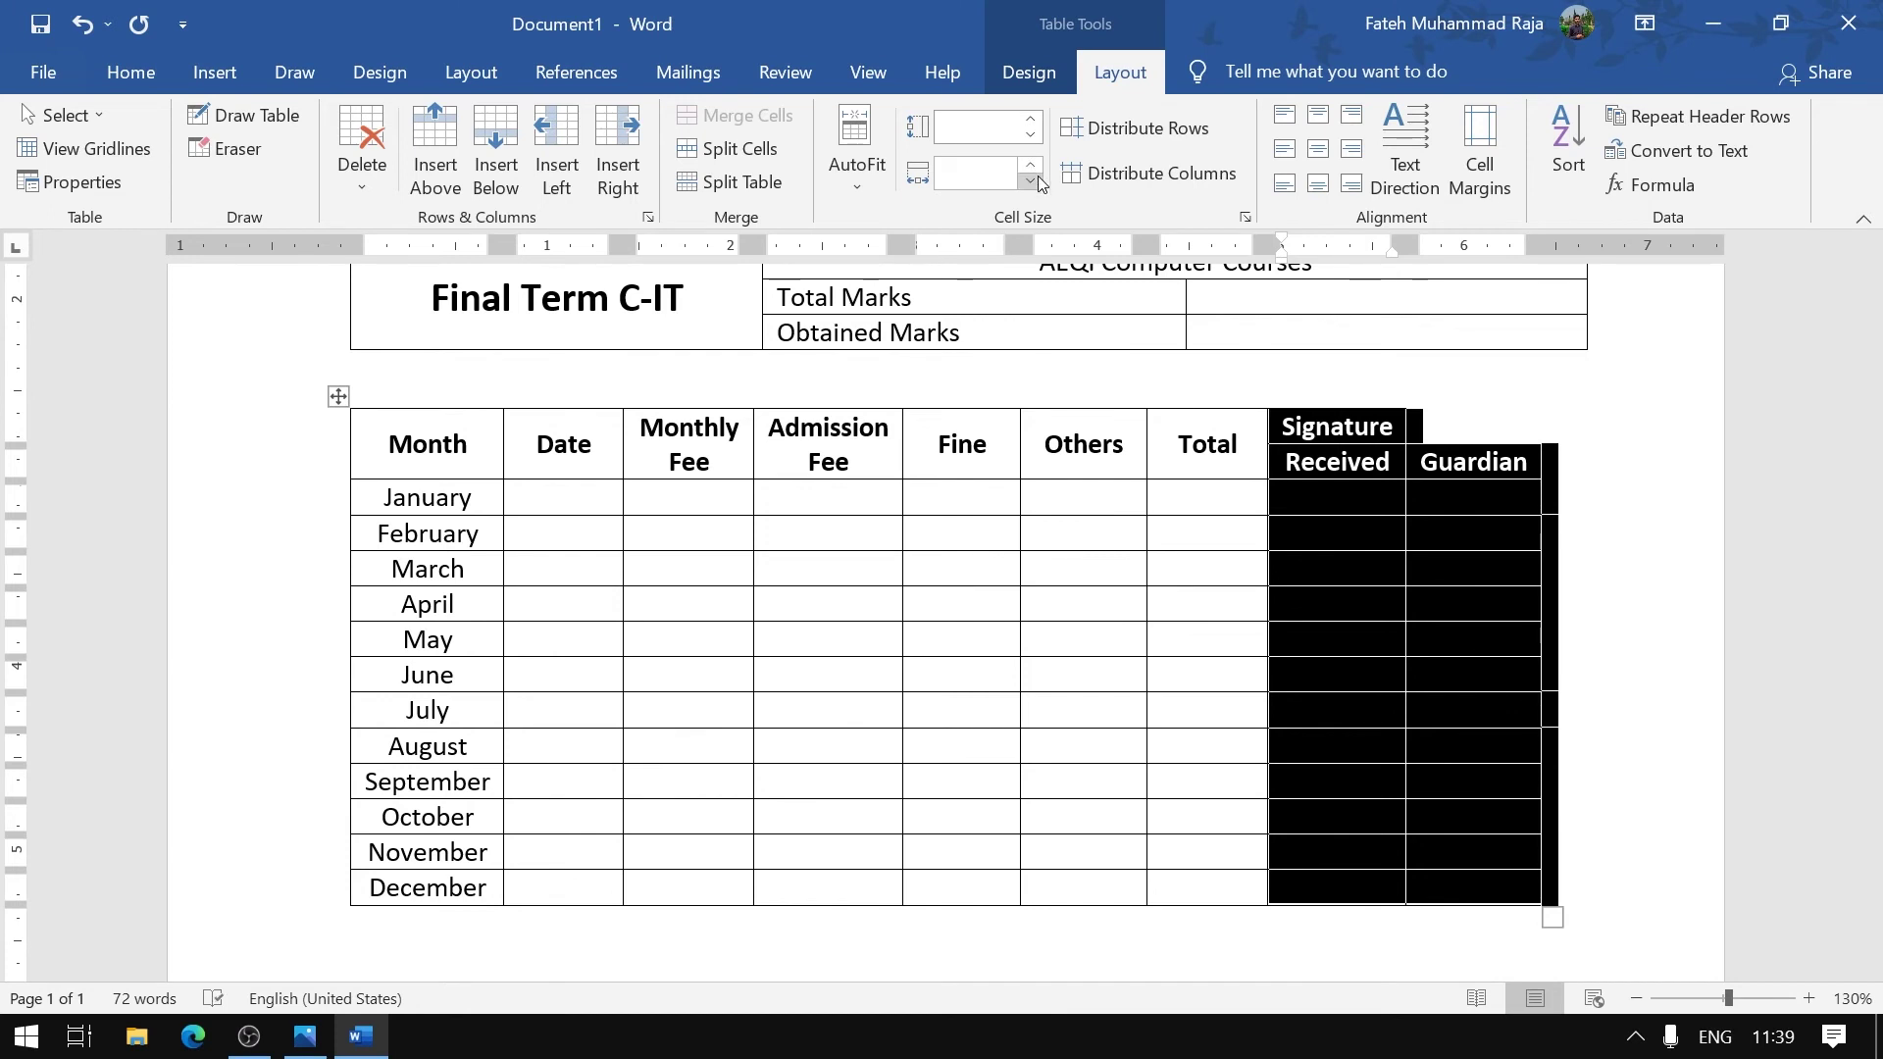
{"action": "left_click", "coordinate": [1403, 626]}
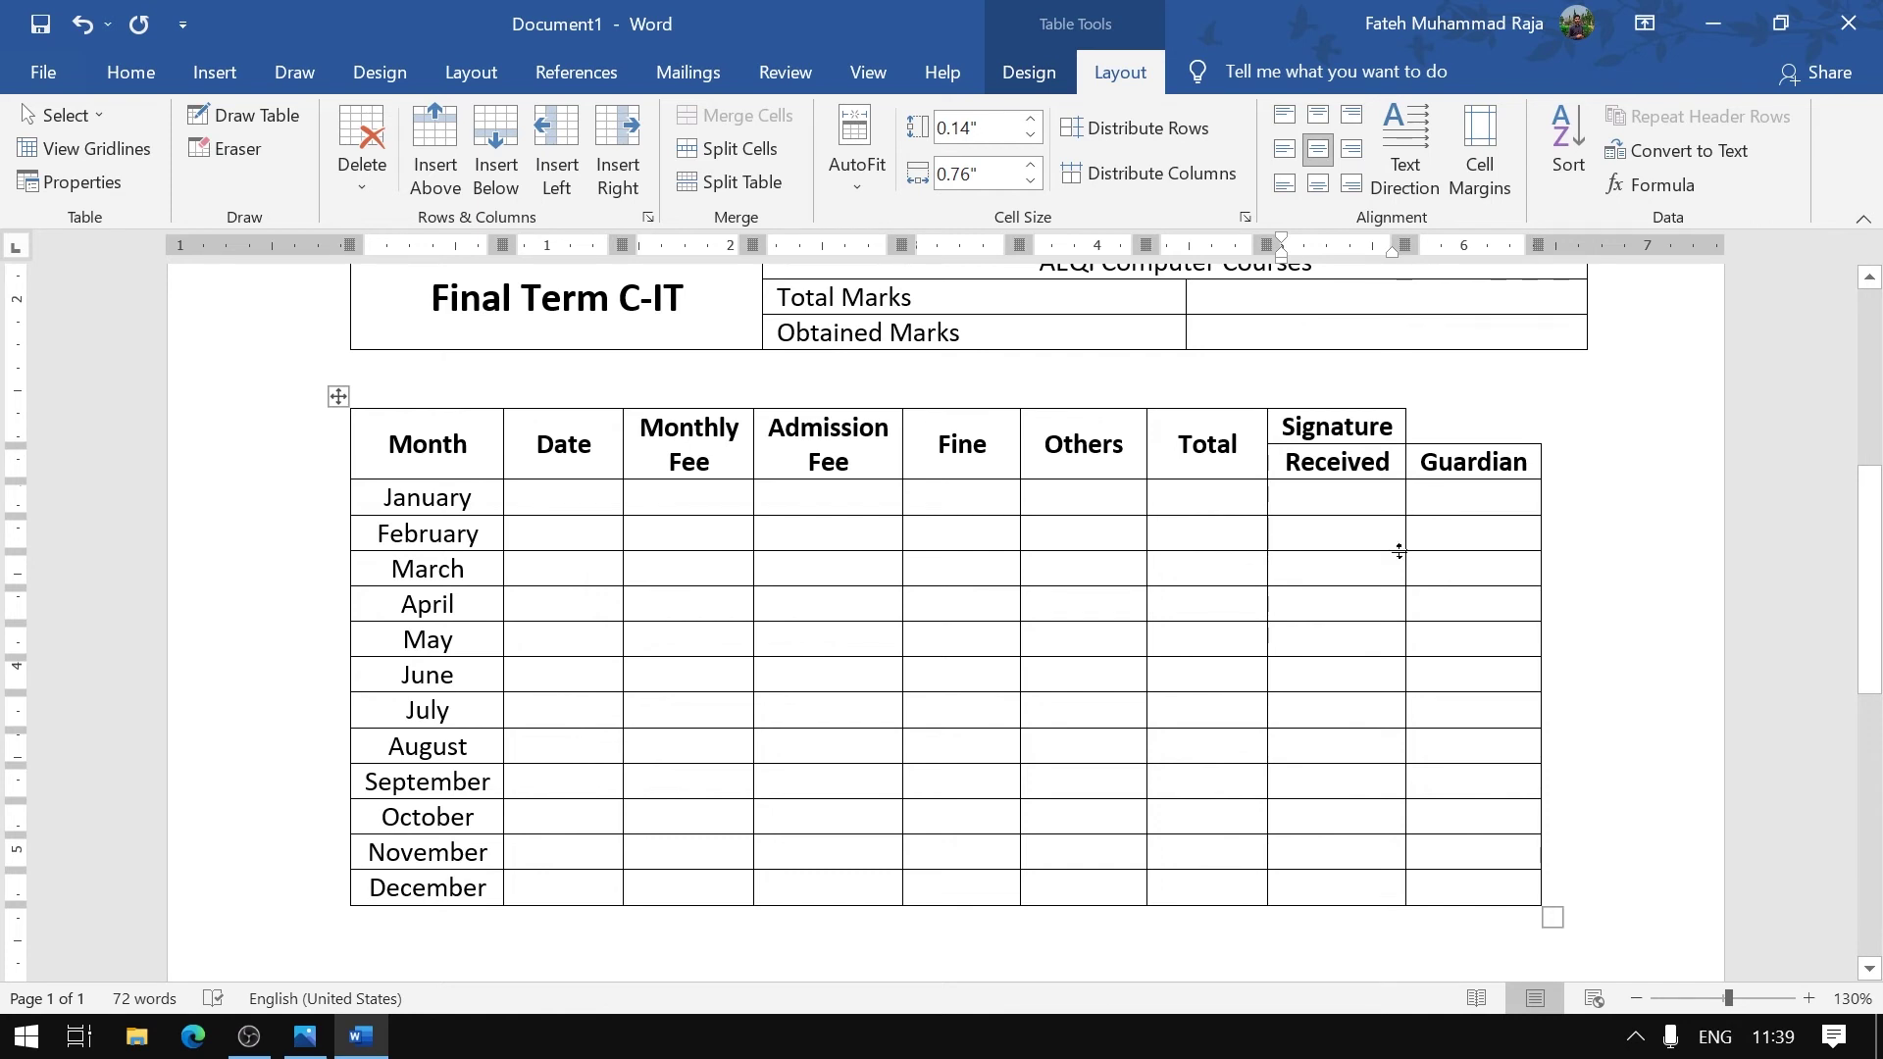
{"action": "key", "text": "ctrl+z"}
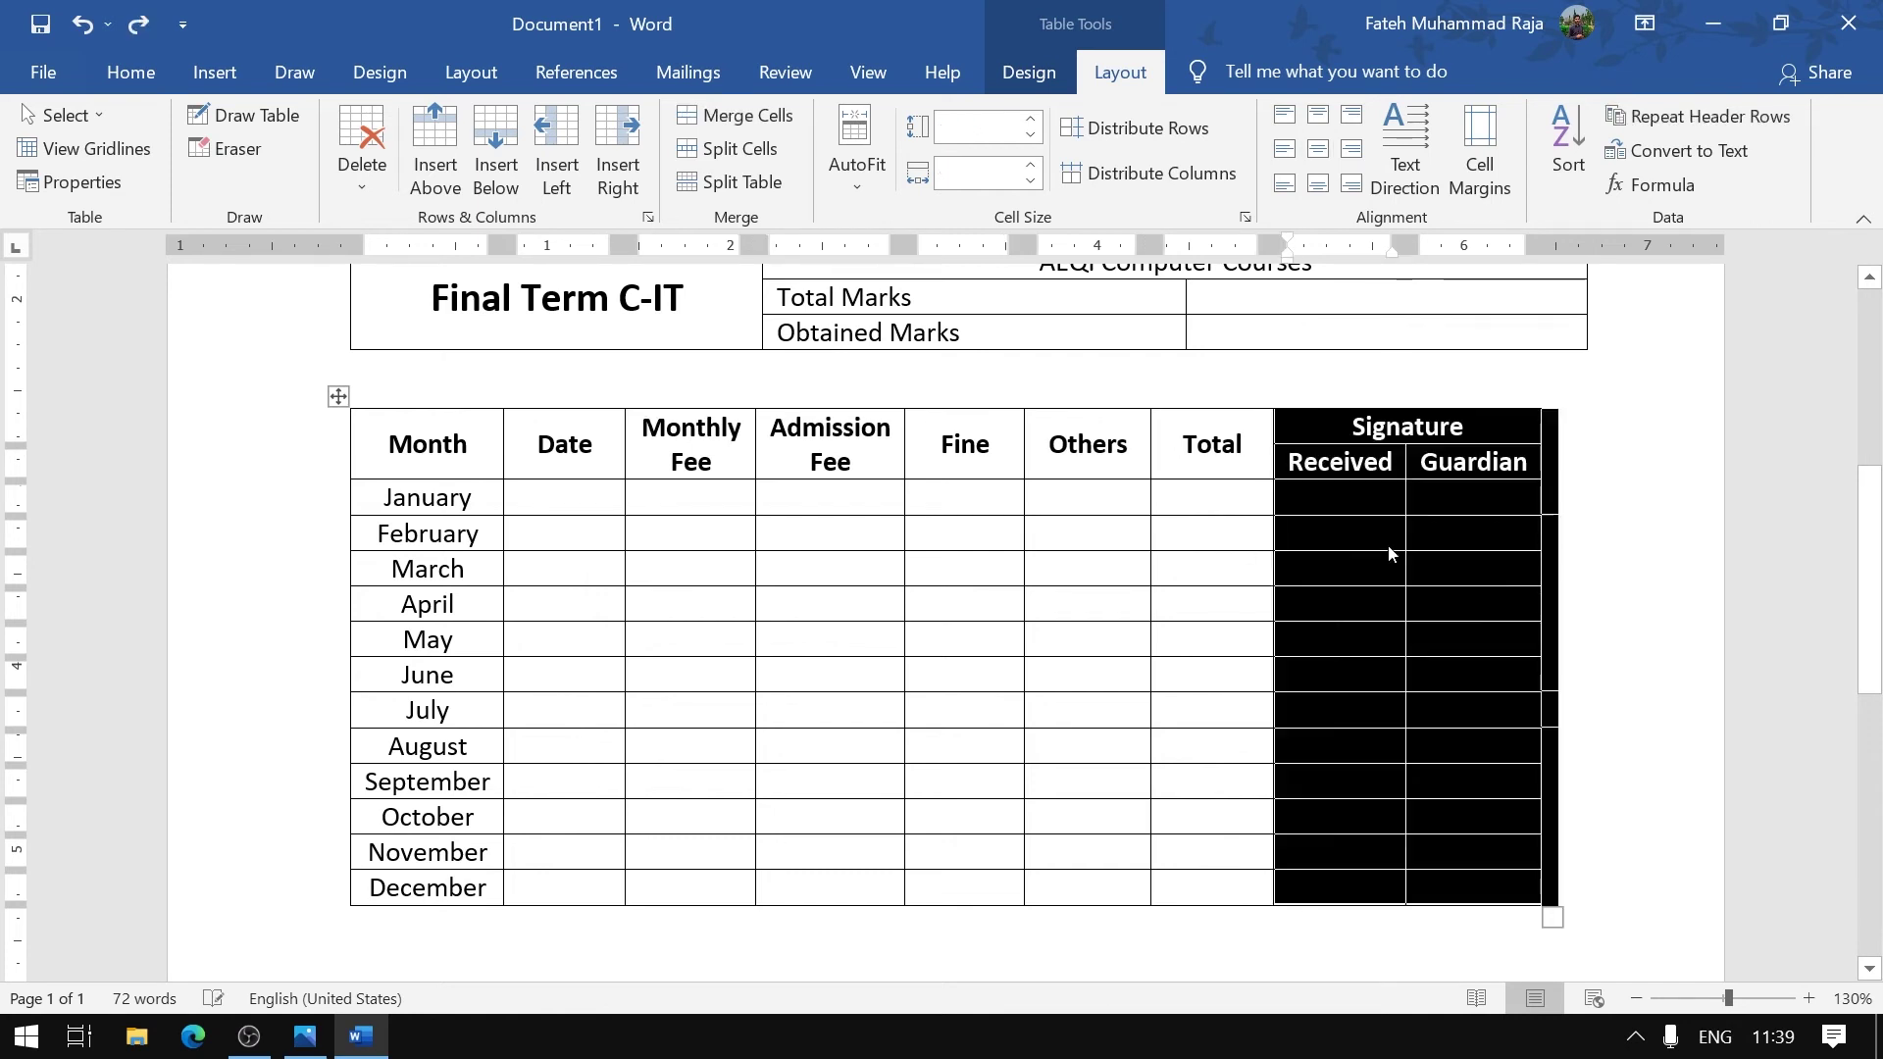
Widen the Guardian column to 0.99" so the month table's right edge lines up with the Final Term C-IT table
{"action": "left_click", "coordinate": [1478, 532]}
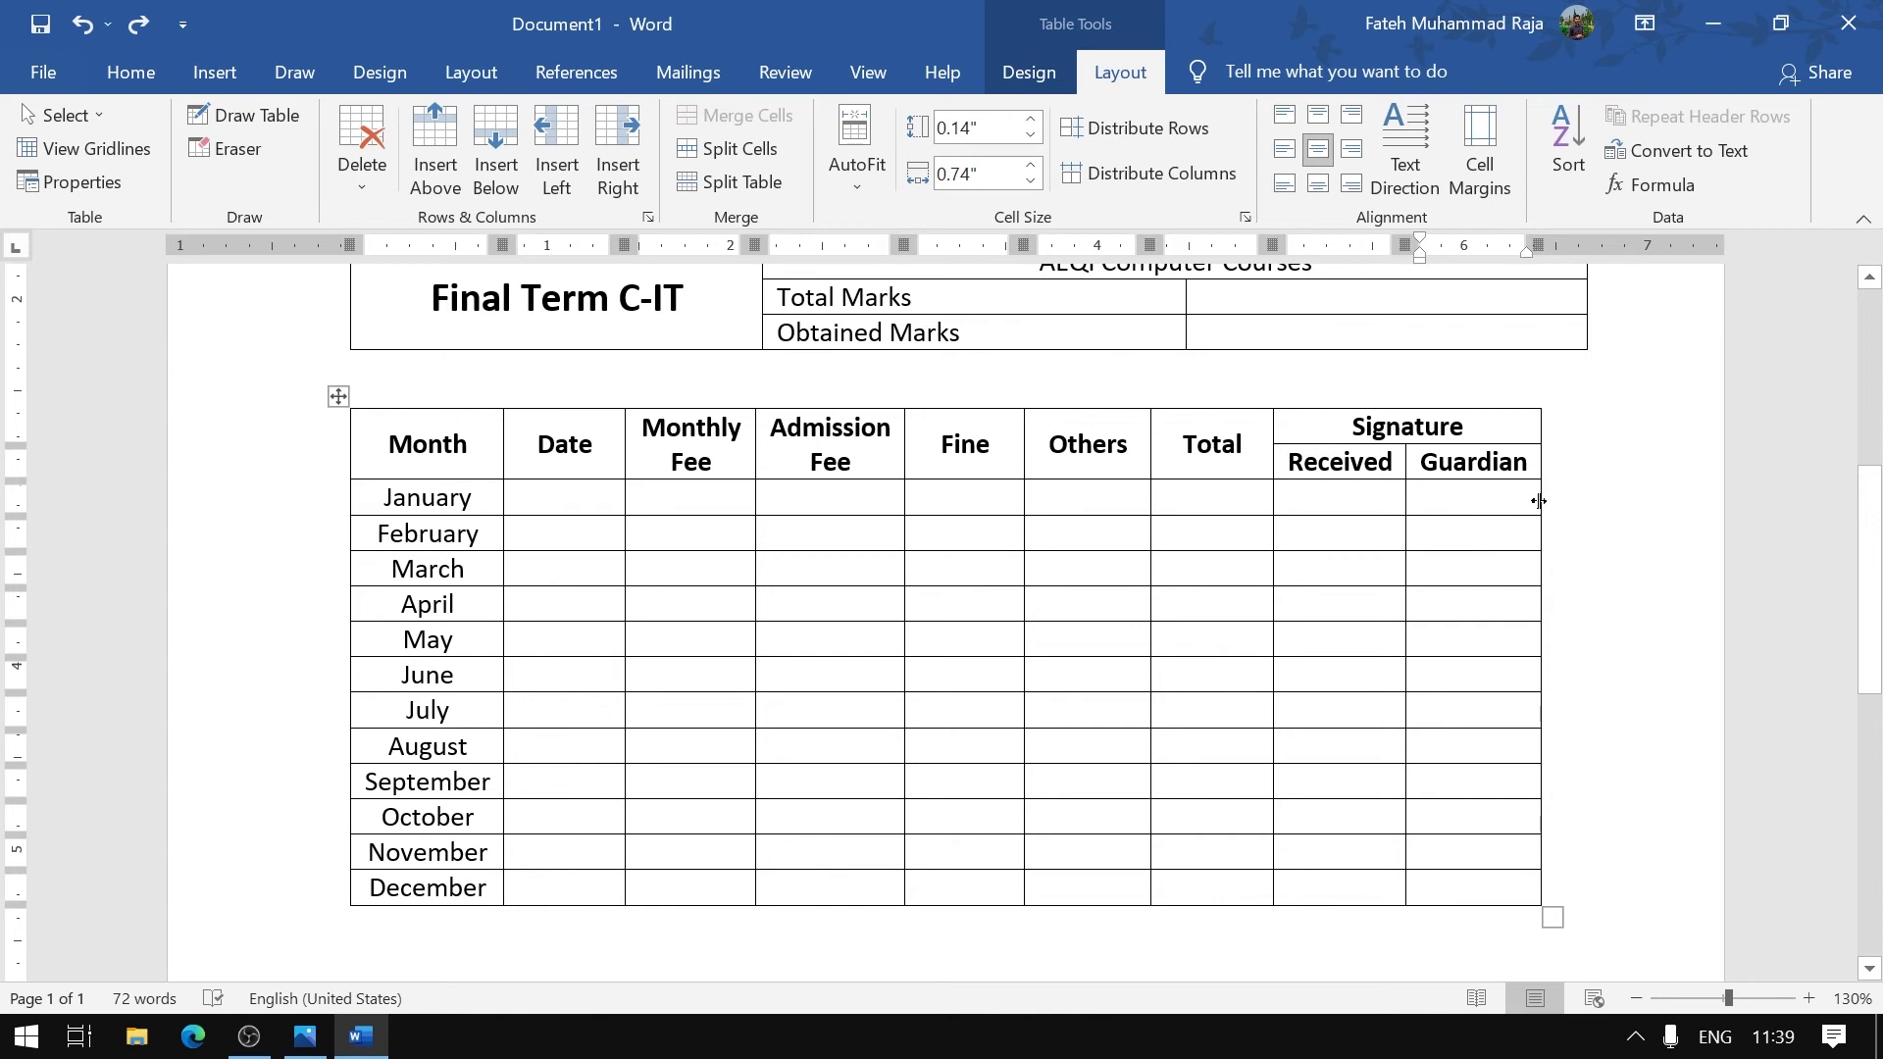
{"action": "left_click_drag", "start_coordinate": [1542, 501], "coordinate": [1587, 501]}
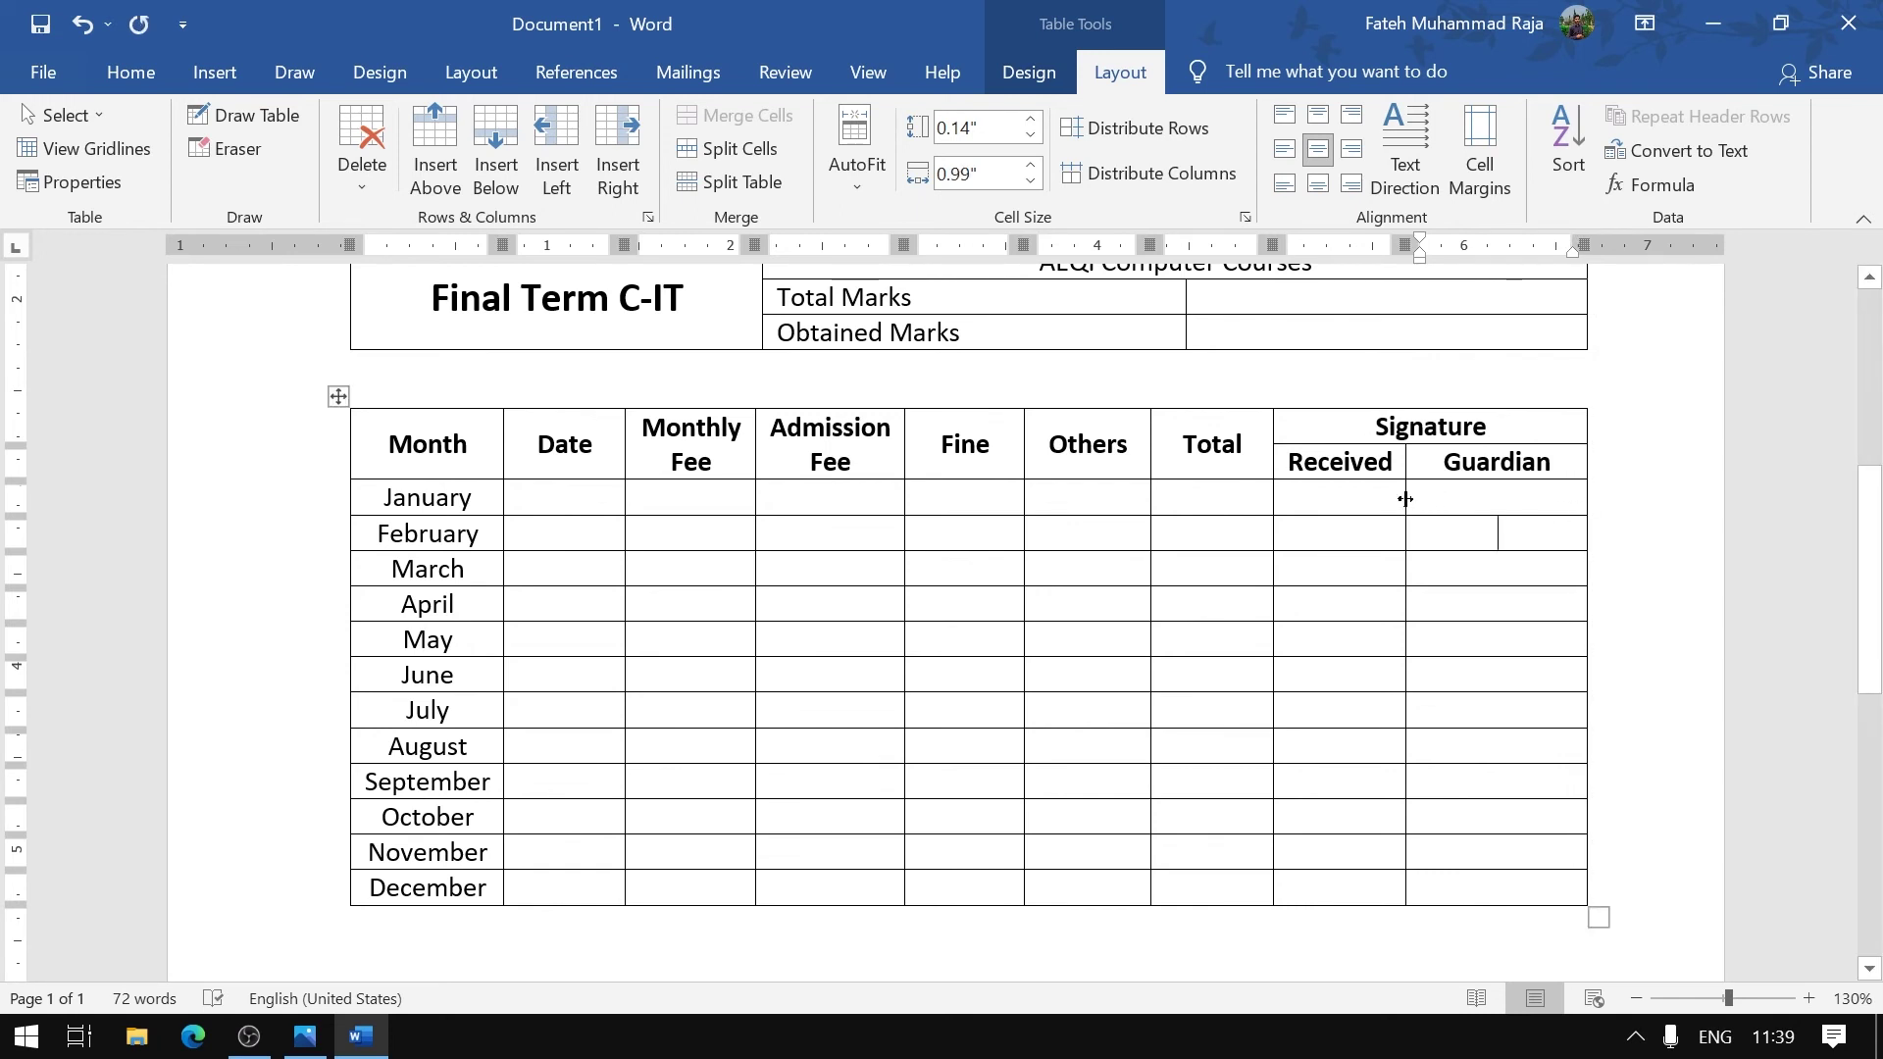
Narrow the month table's Guardian column to 0.75" by shifting its border with the Received column
{"action": "left_click_drag", "start_coordinate": [1405, 499], "coordinate": [1449, 505]}
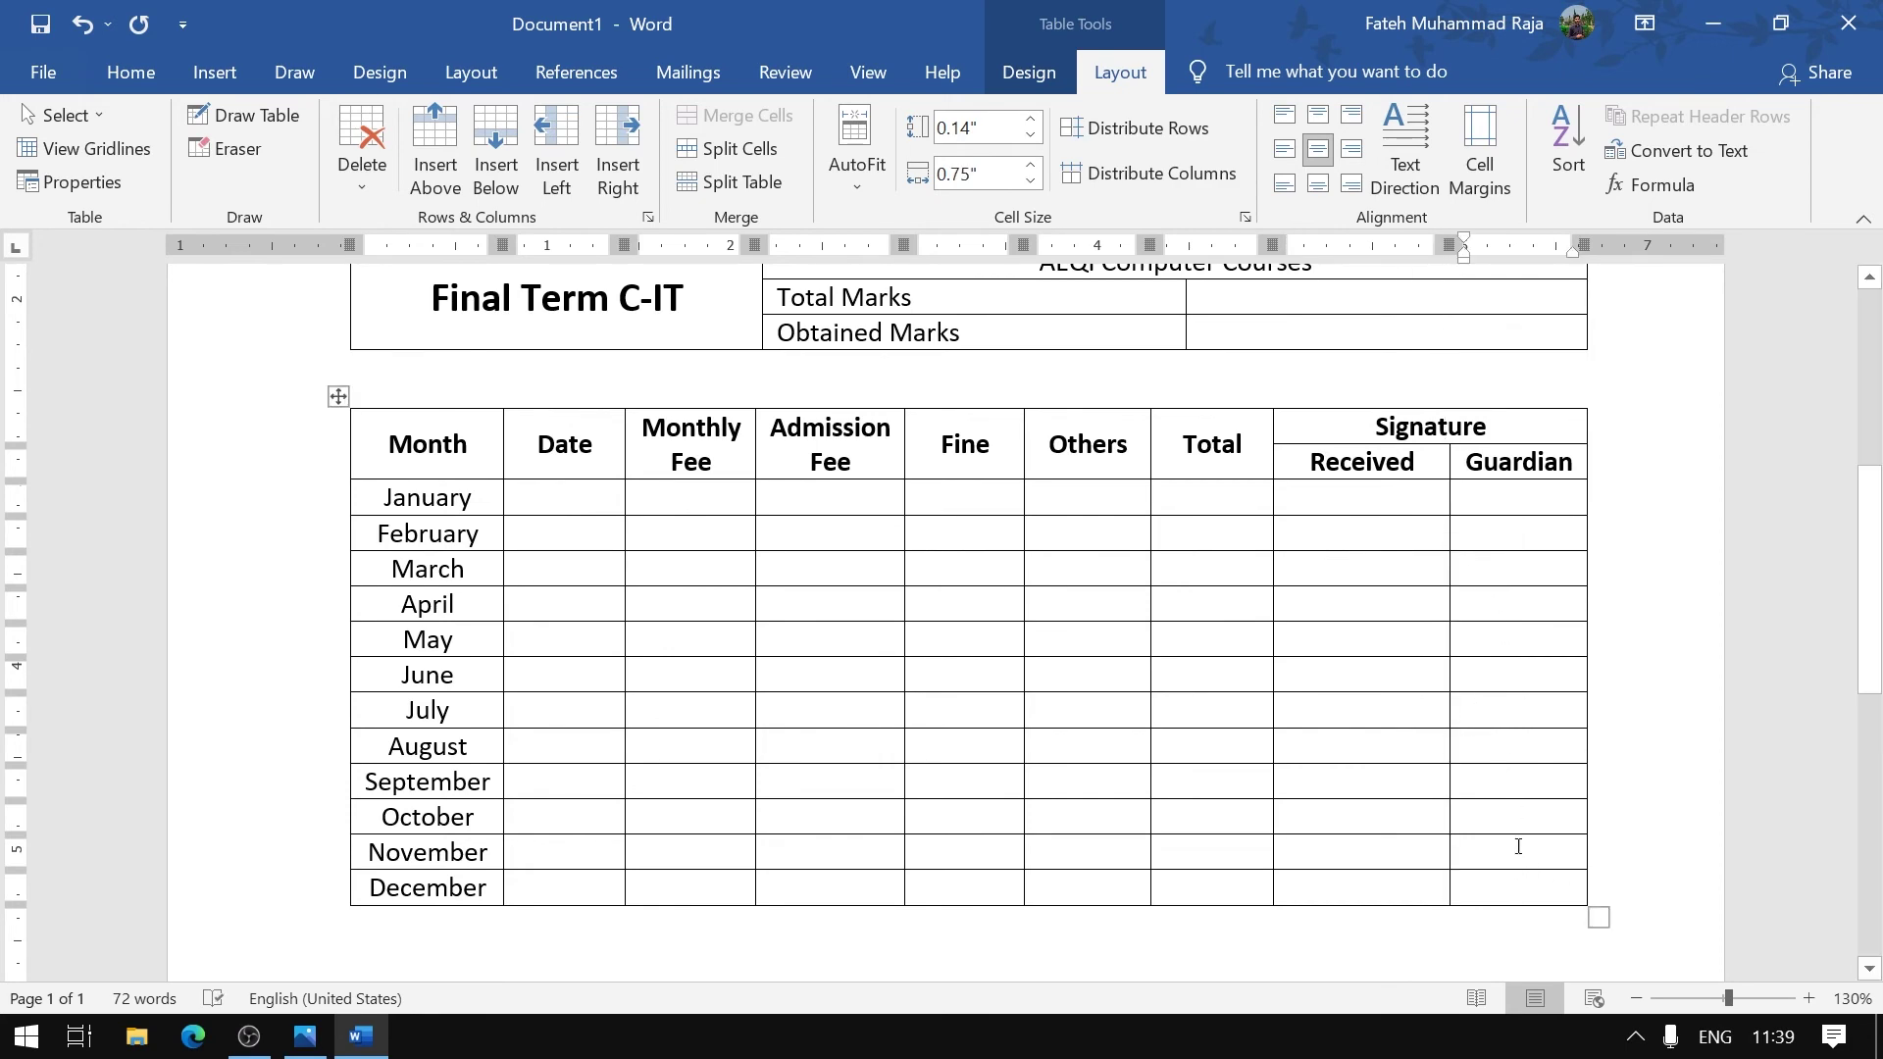
Check the Components table in Word EX-03.jpg in Photos, and insert a table of four columns and four rows below the month table in Word
{"action": "left_click", "coordinate": [305, 1037]}
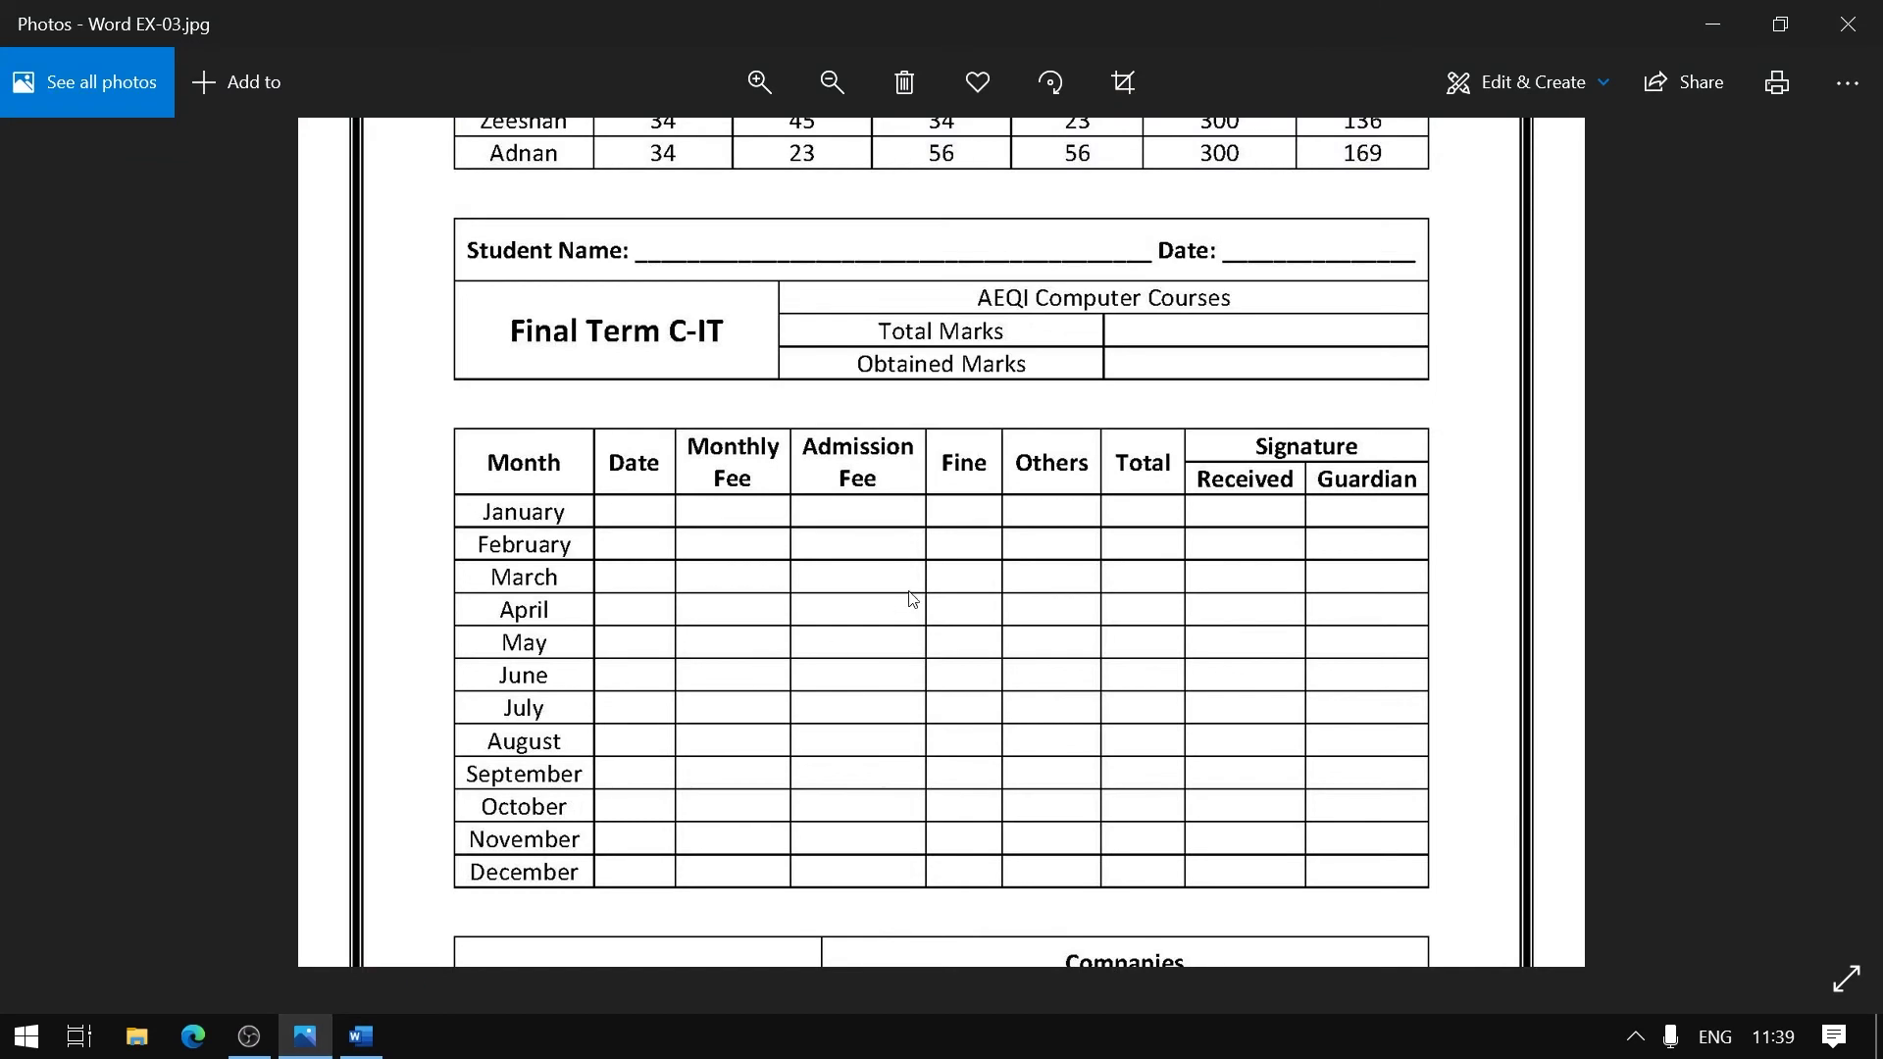
{"action": "left_click_drag", "start_coordinate": [950, 879], "coordinate": [961, 215]}
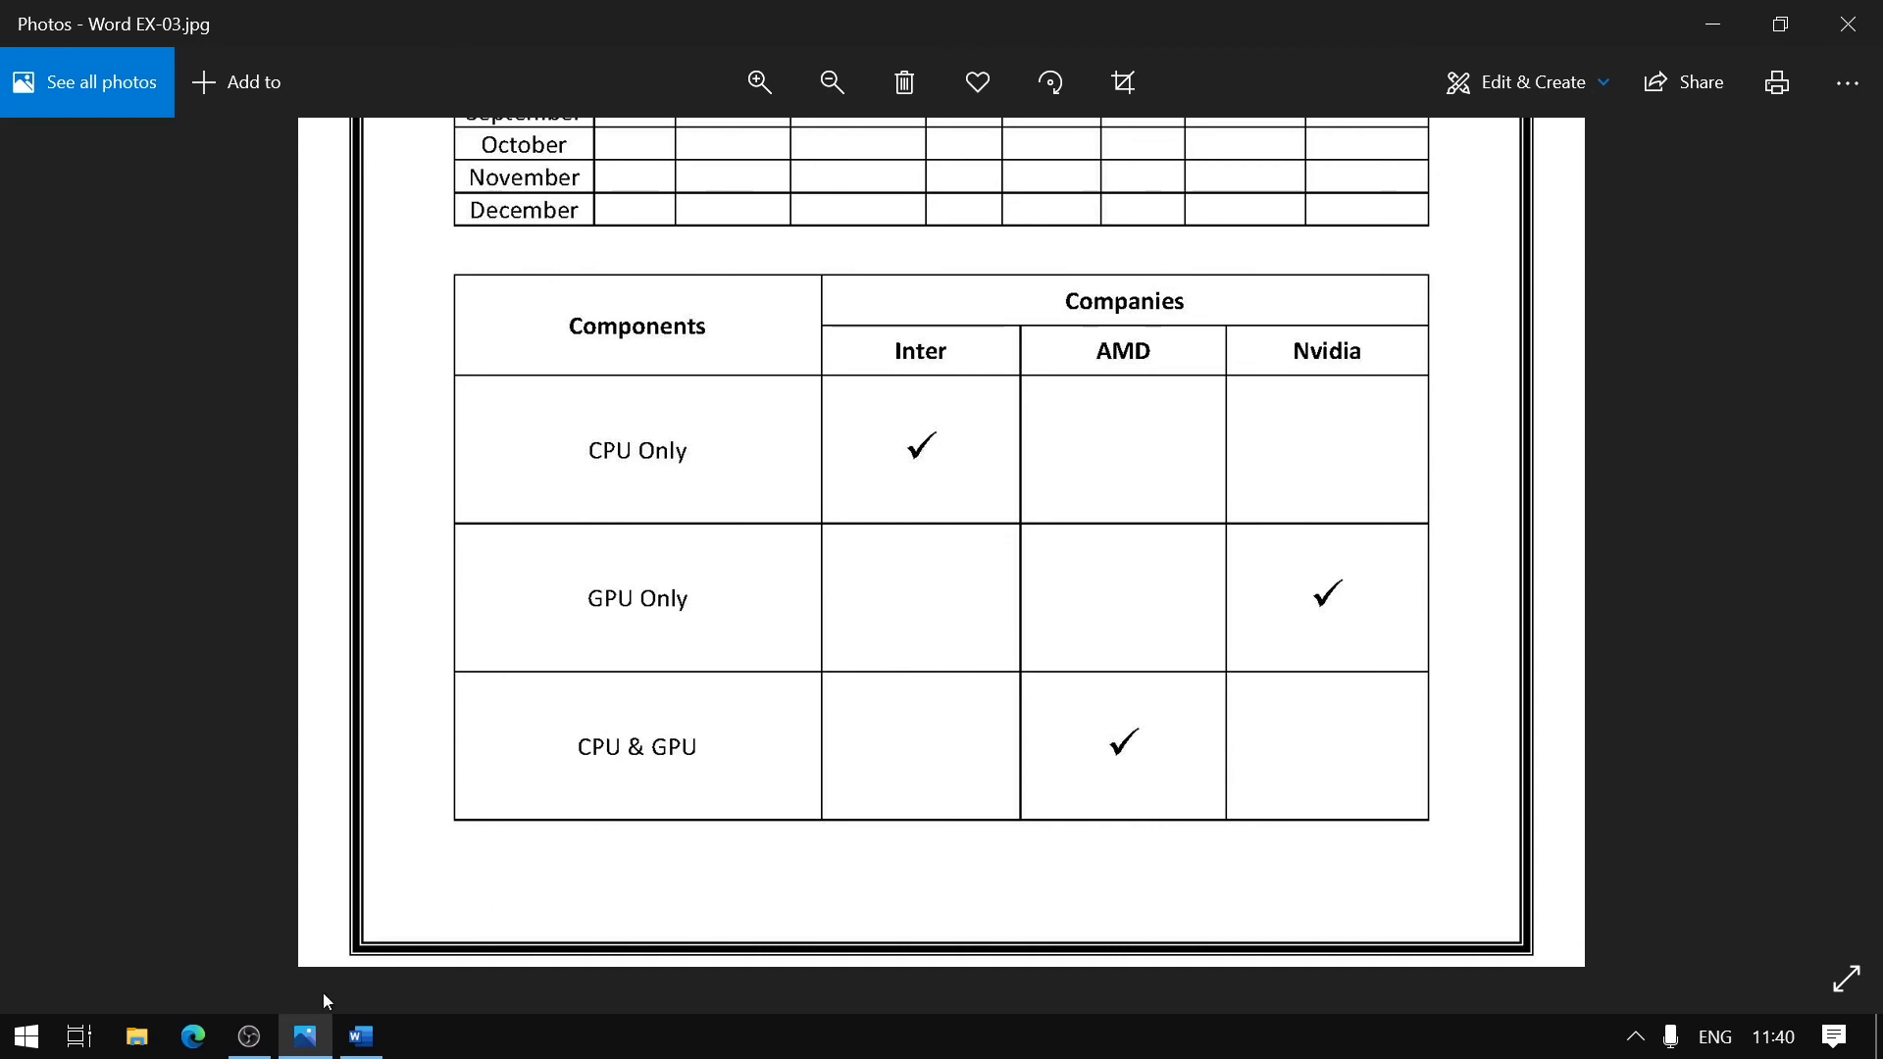
{"action": "left_click", "coordinate": [361, 1038]}
{"action": "scroll", "coordinate": [958, 719], "scroll_direction": "down", "scroll_amount": 5}
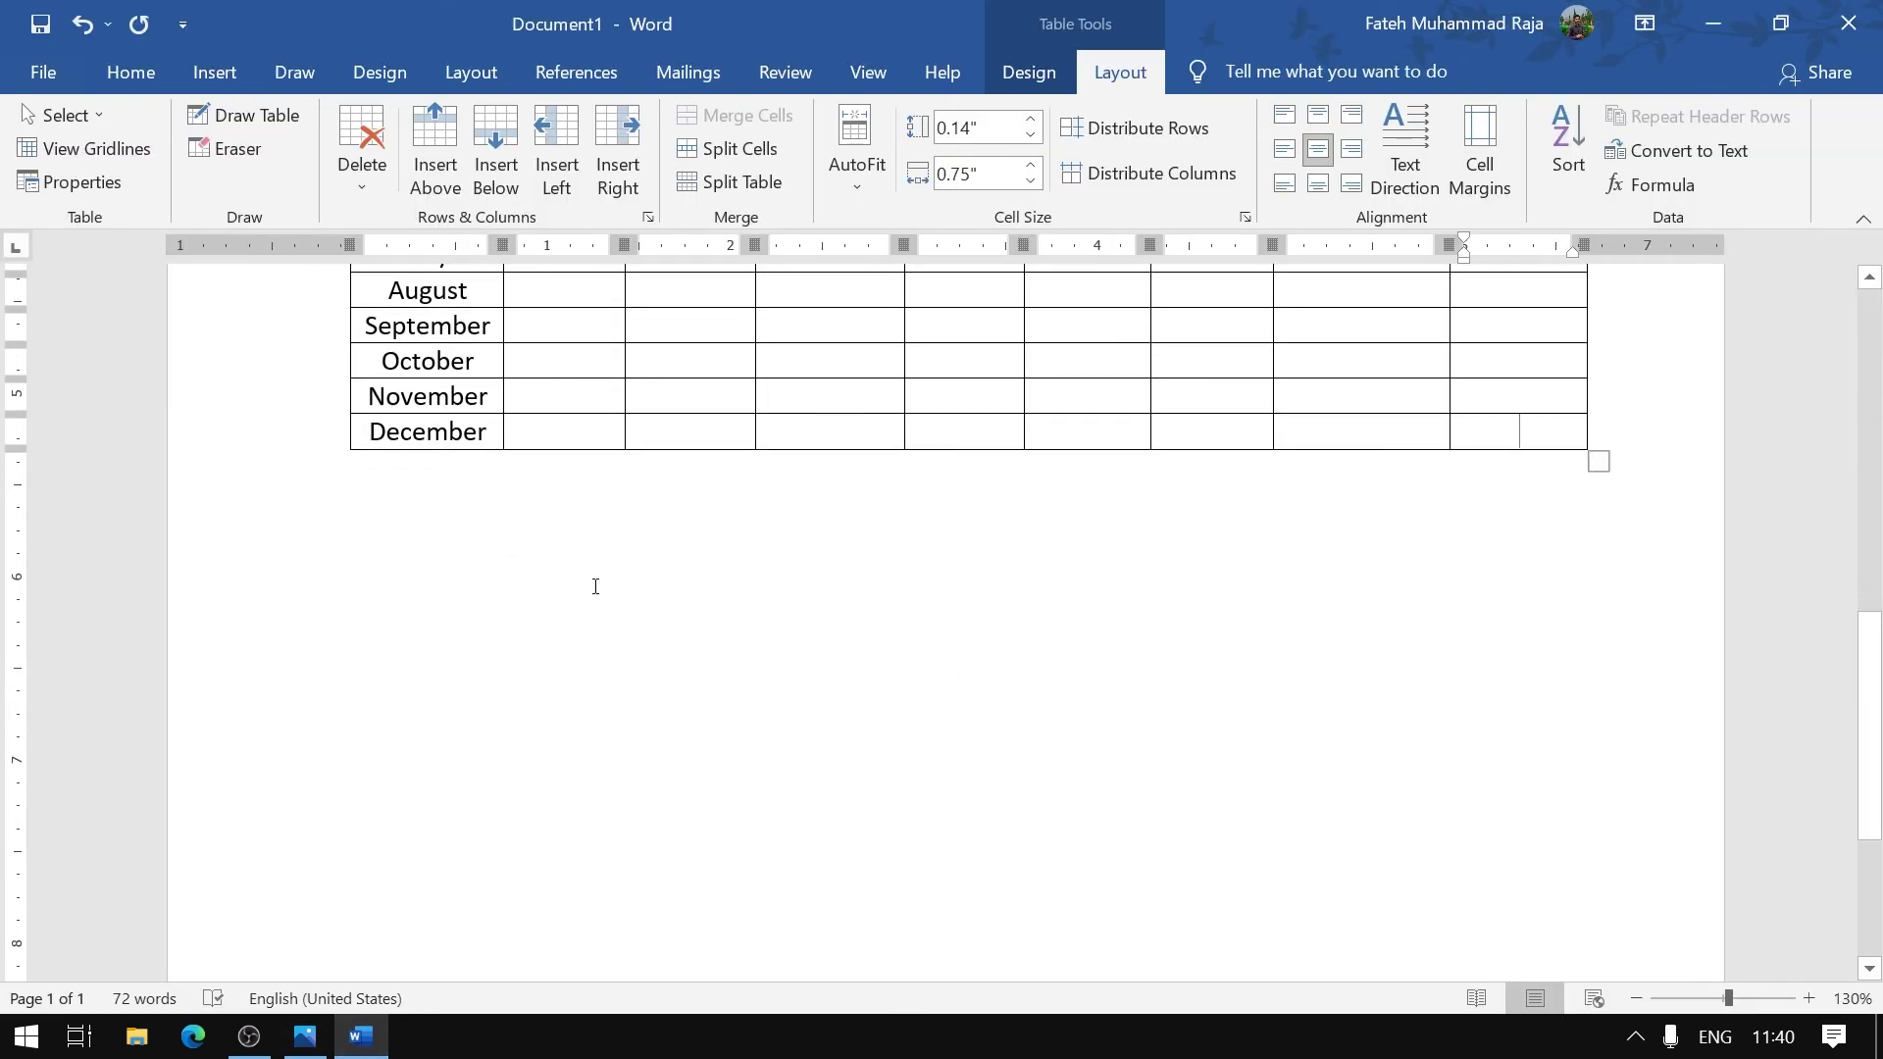
{"action": "left_click", "coordinate": [523, 511]}
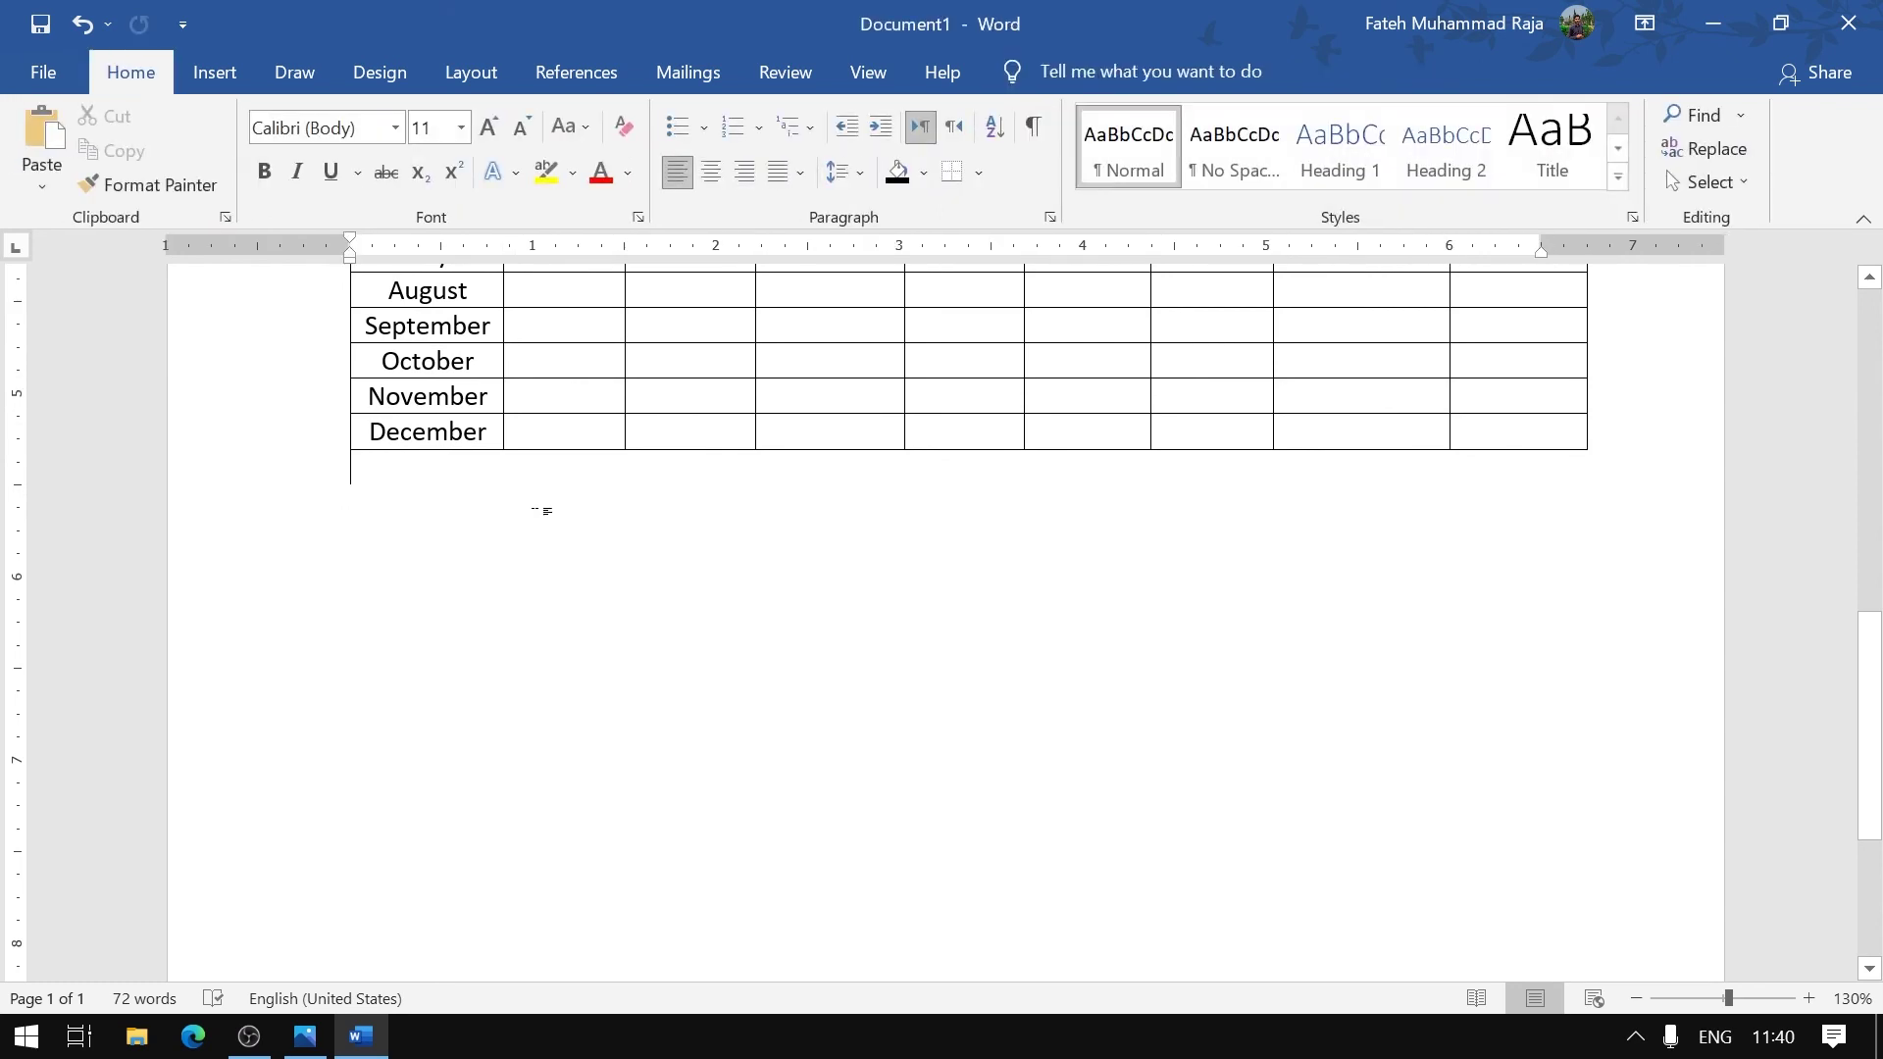
{"action": "key", "text": "Return"}
{"action": "scroll", "coordinate": [495, 328], "scroll_direction": "up", "scroll_amount": 1}
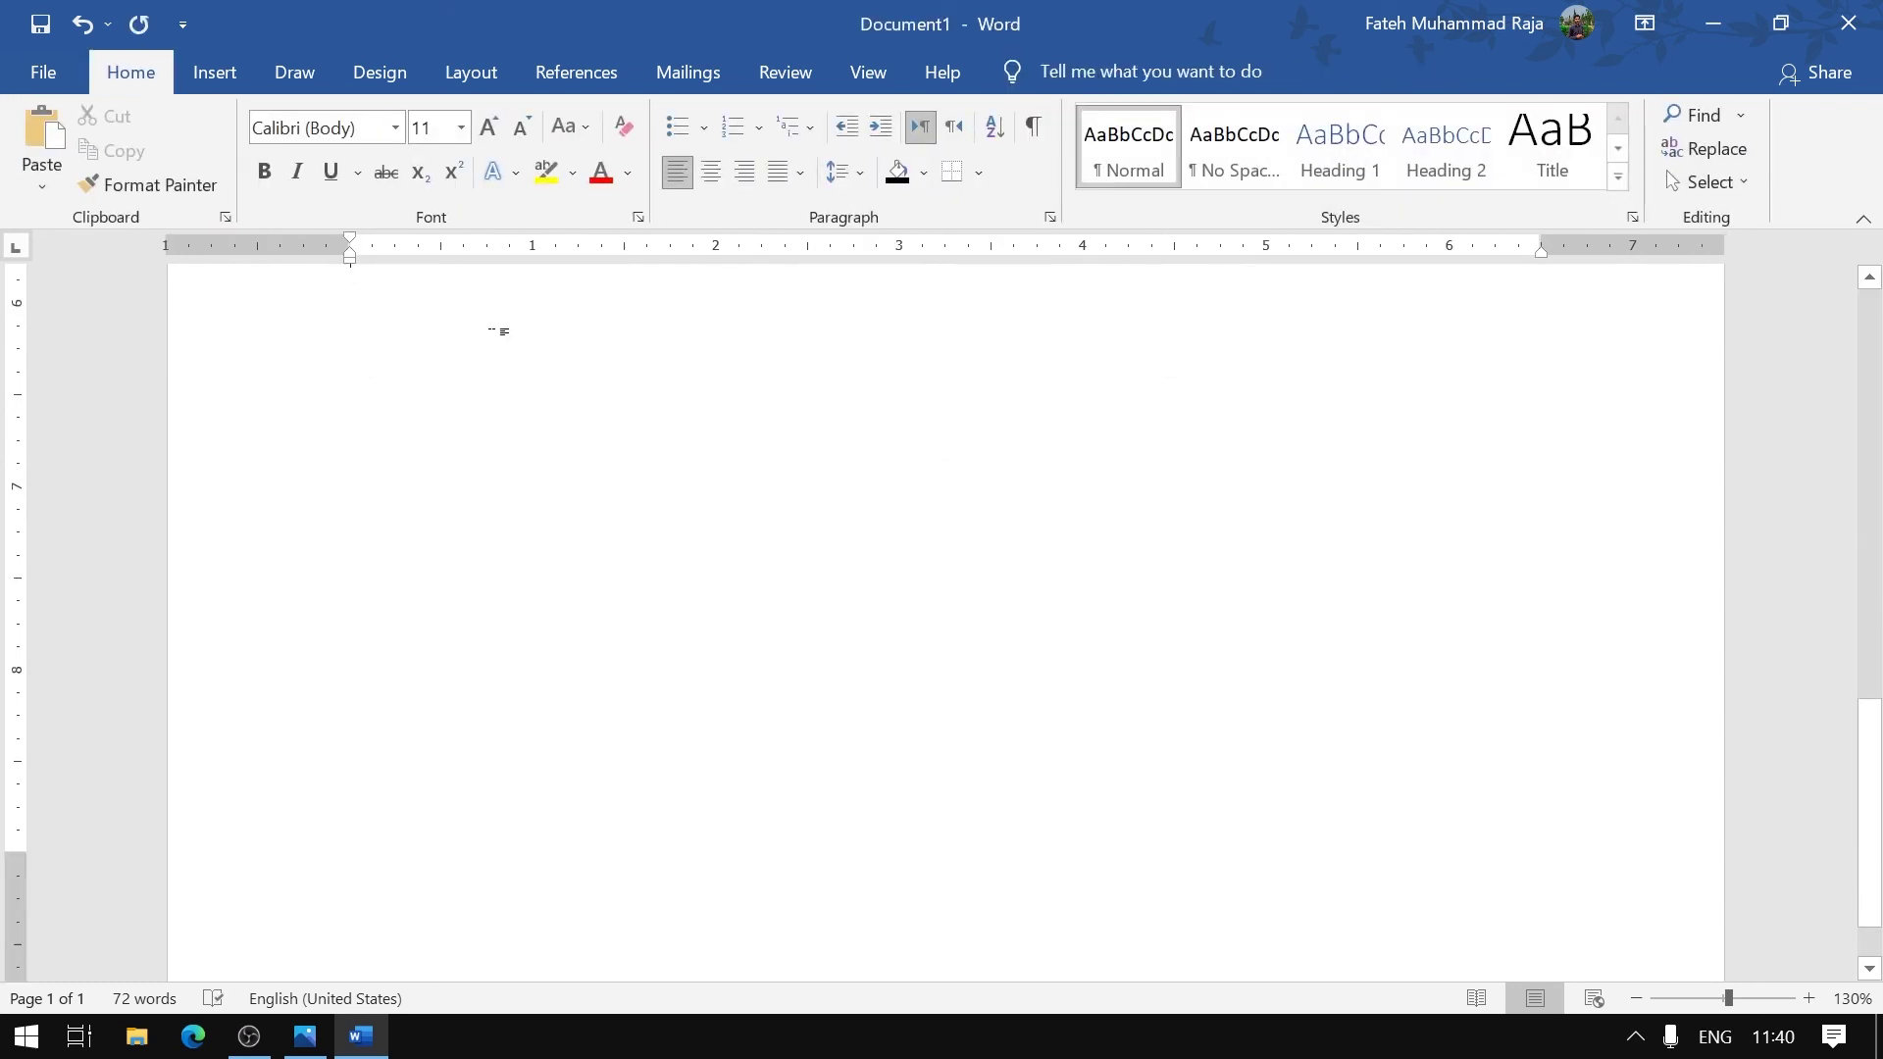
{"action": "left_click", "coordinate": [214, 73]}
{"action": "left_click", "coordinate": [220, 181]}
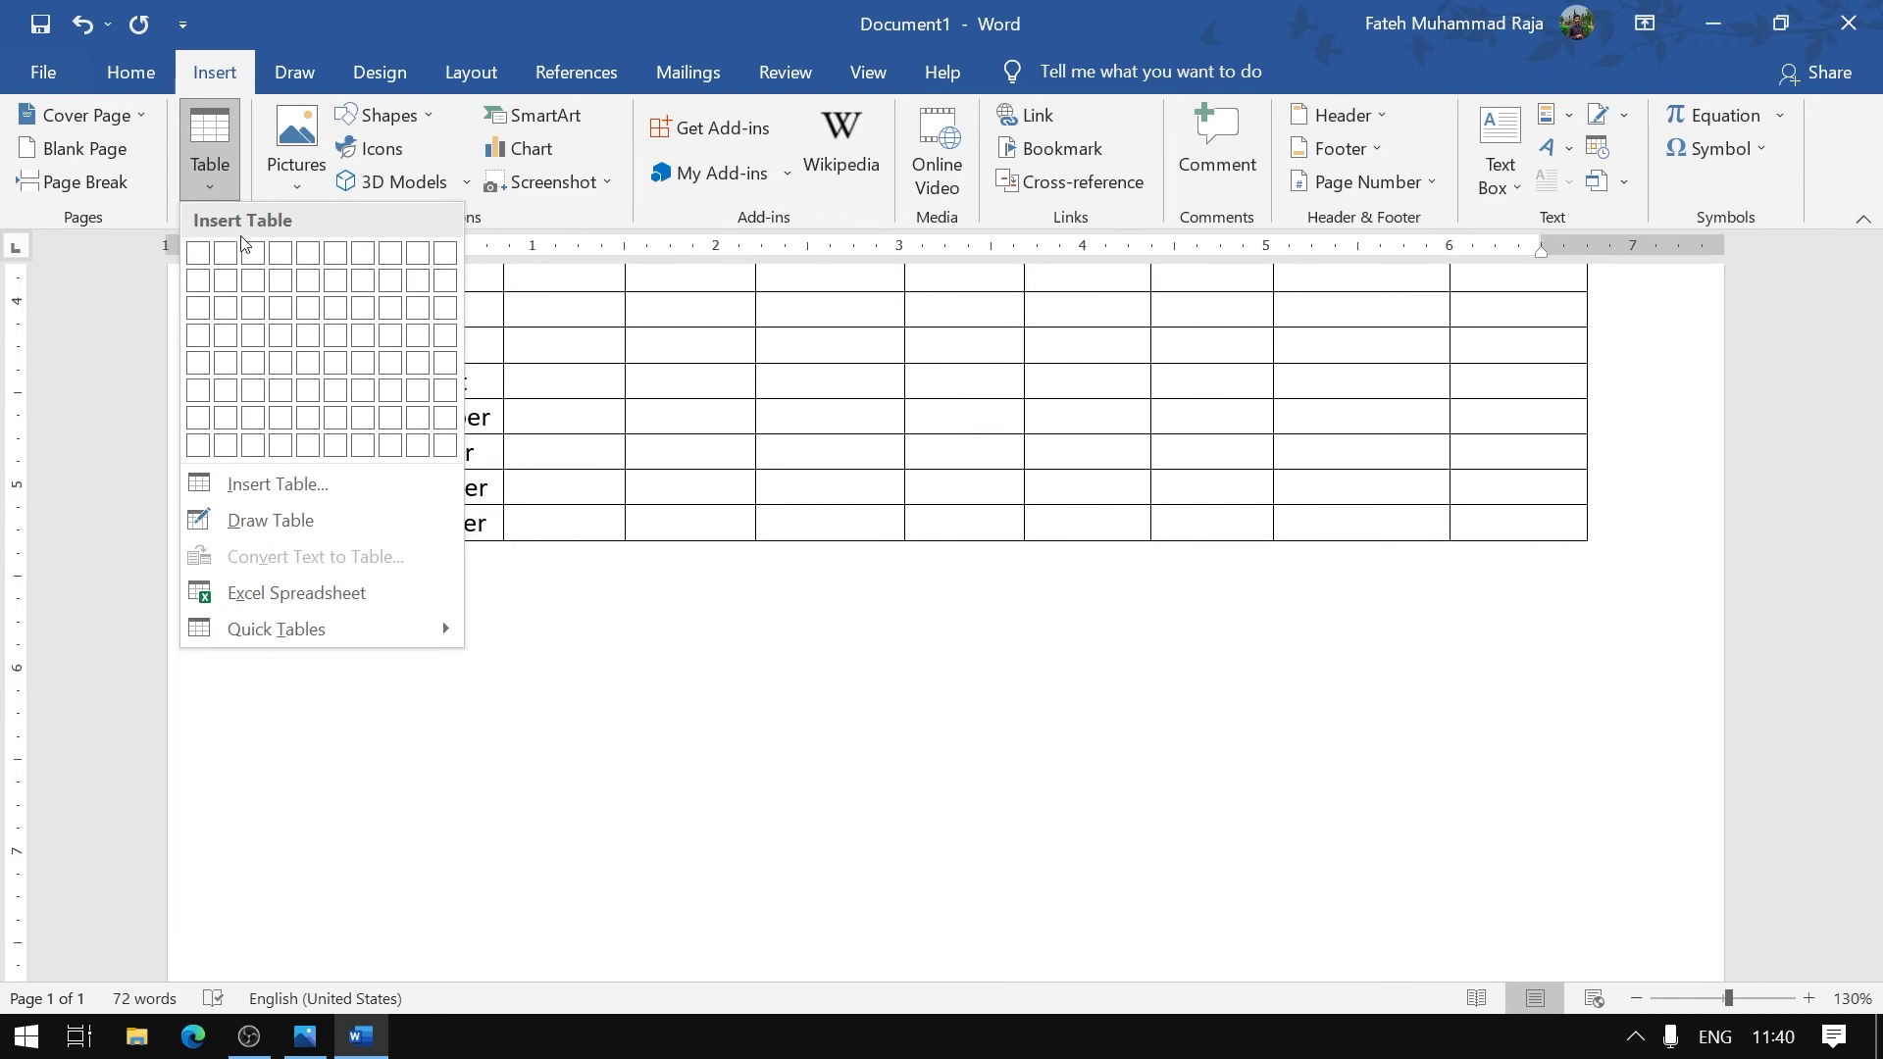
{"action": "left_click", "coordinate": [282, 338]}
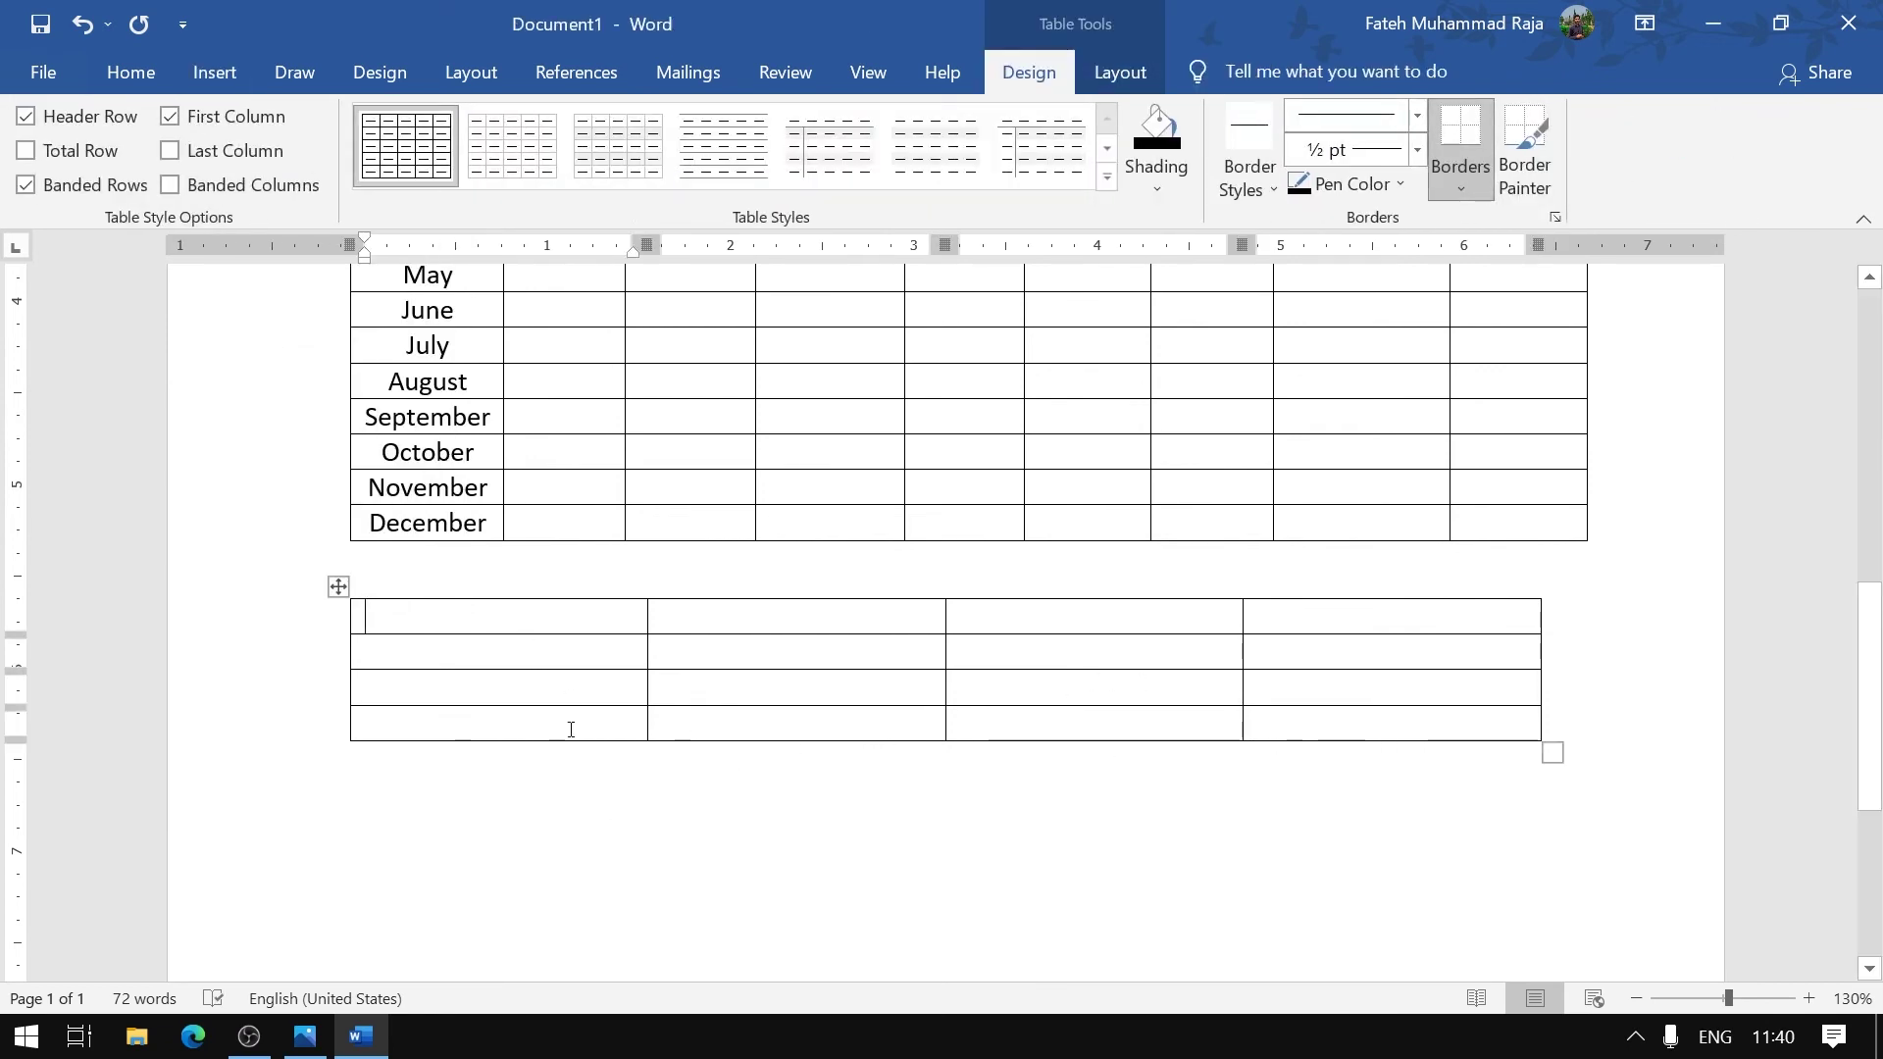
Set the height of all four rows in the new table to 0.6"
{"action": "left_click_drag", "start_coordinate": [583, 726], "coordinate": [1371, 616]}
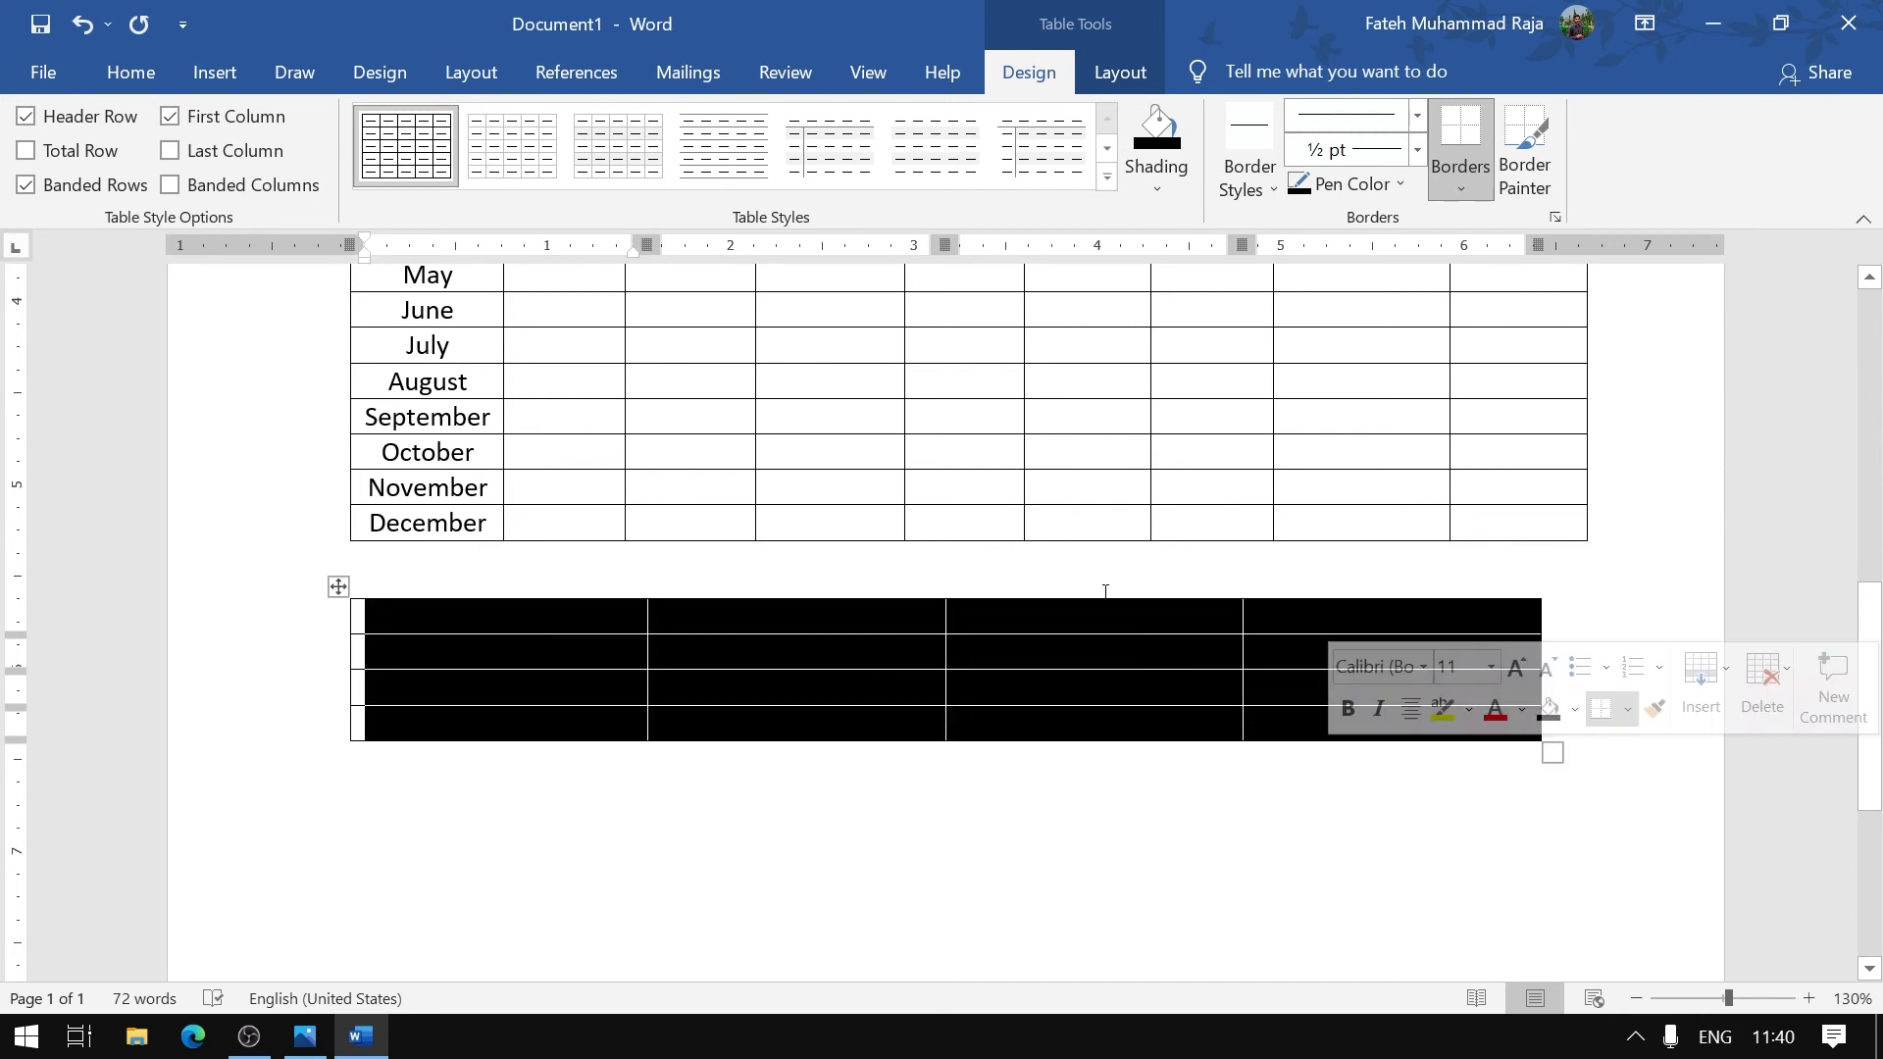
{"action": "left_click", "coordinate": [1123, 74]}
{"action": "left_click", "coordinate": [1032, 120]}
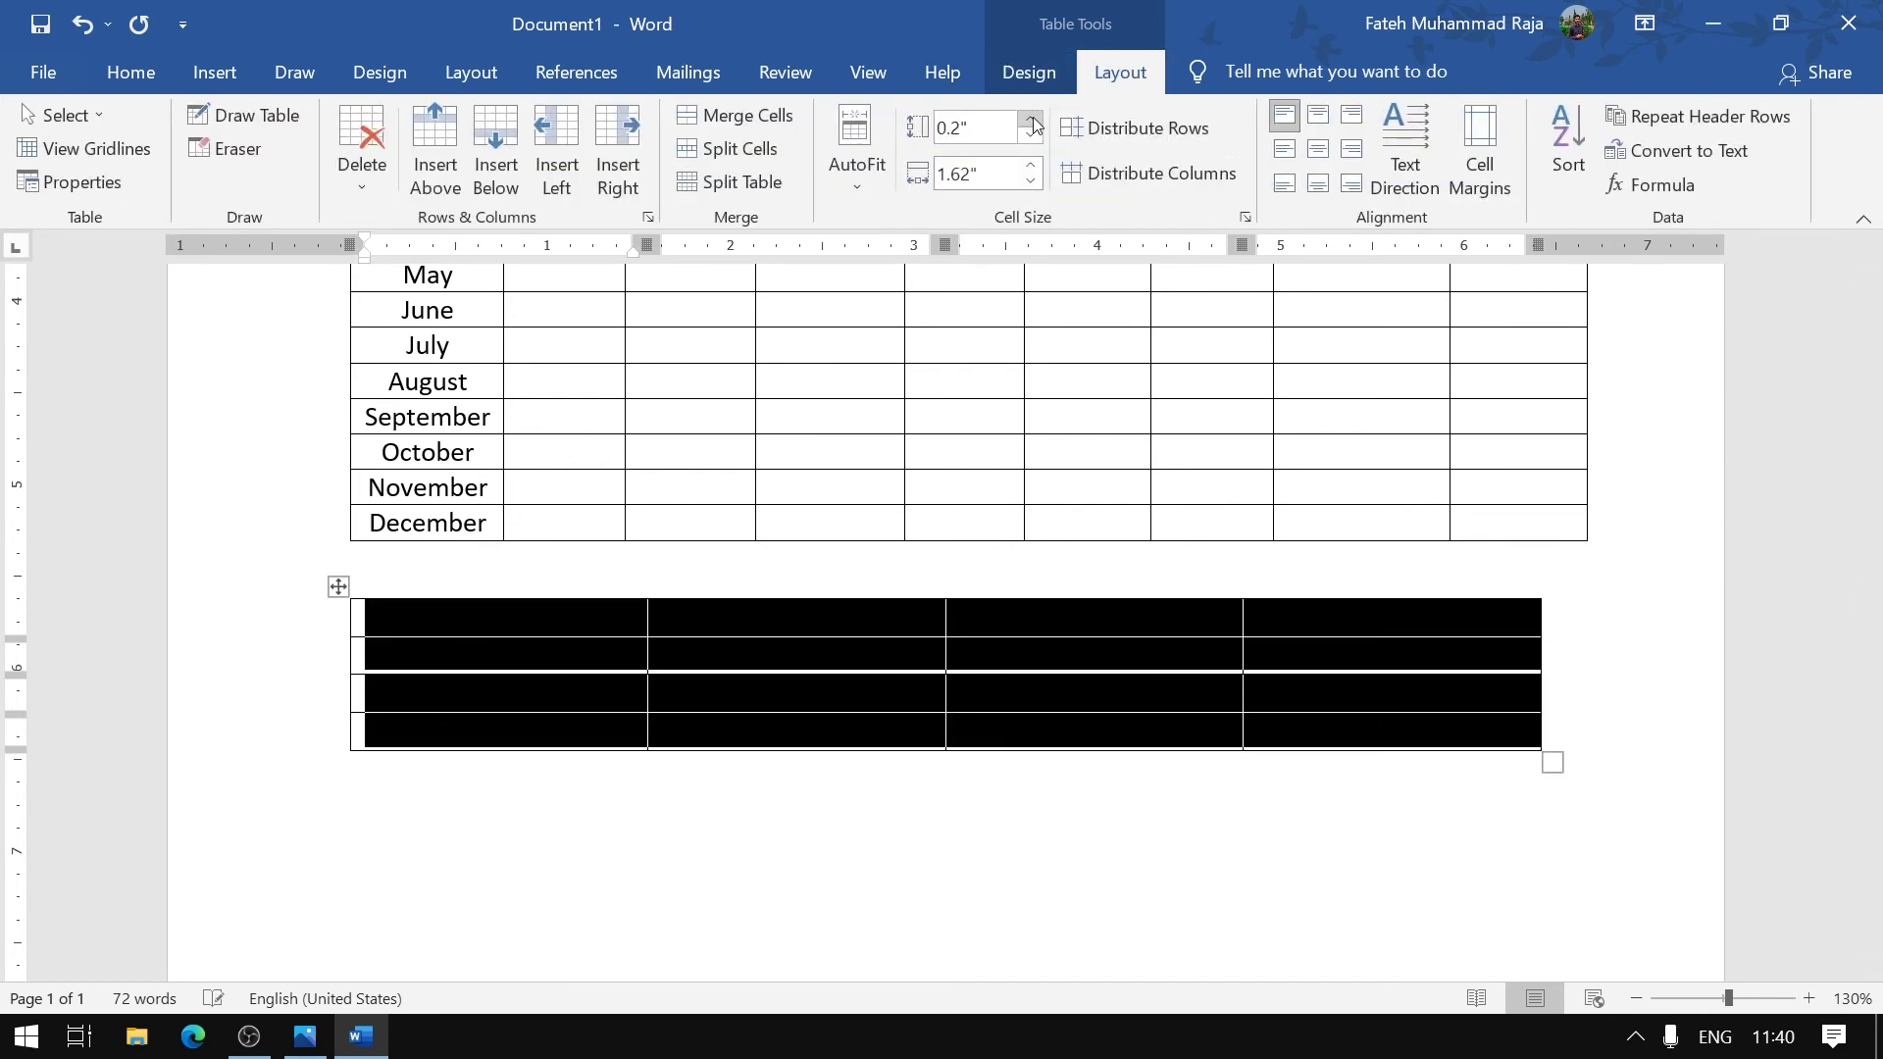
{"action": "left_click", "coordinate": [1032, 120]}
{"action": "left_click", "coordinate": [1031, 120]}
{"action": "left_click", "coordinate": [1032, 119]}
{"action": "scroll", "coordinate": [1009, 618], "scroll_direction": "down", "scroll_amount": 3}
{"action": "scroll", "coordinate": [1001, 664], "scroll_direction": "up", "scroll_amount": 1}
{"action": "scroll", "coordinate": [1011, 660], "scroll_direction": "up", "scroll_amount": 1}
{"action": "left_click", "coordinate": [1031, 119]}
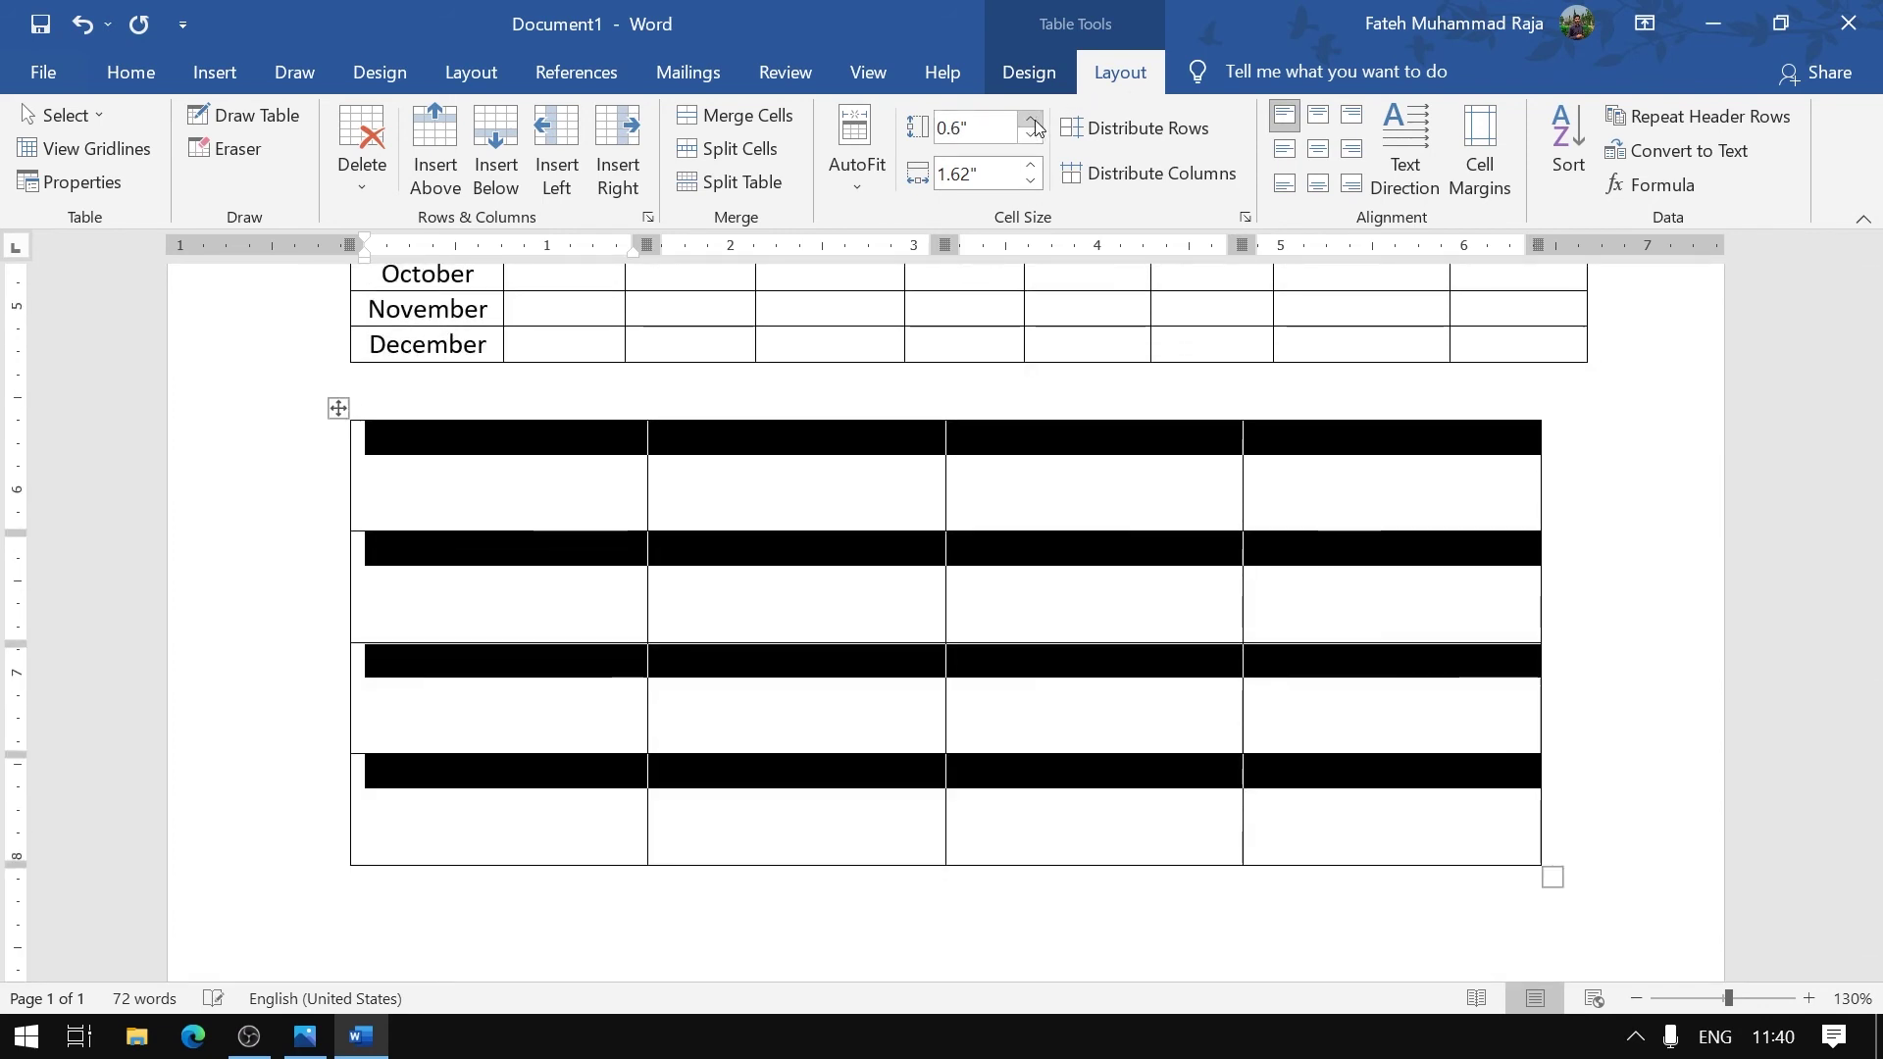
{"action": "left_click", "coordinate": [1085, 618]}
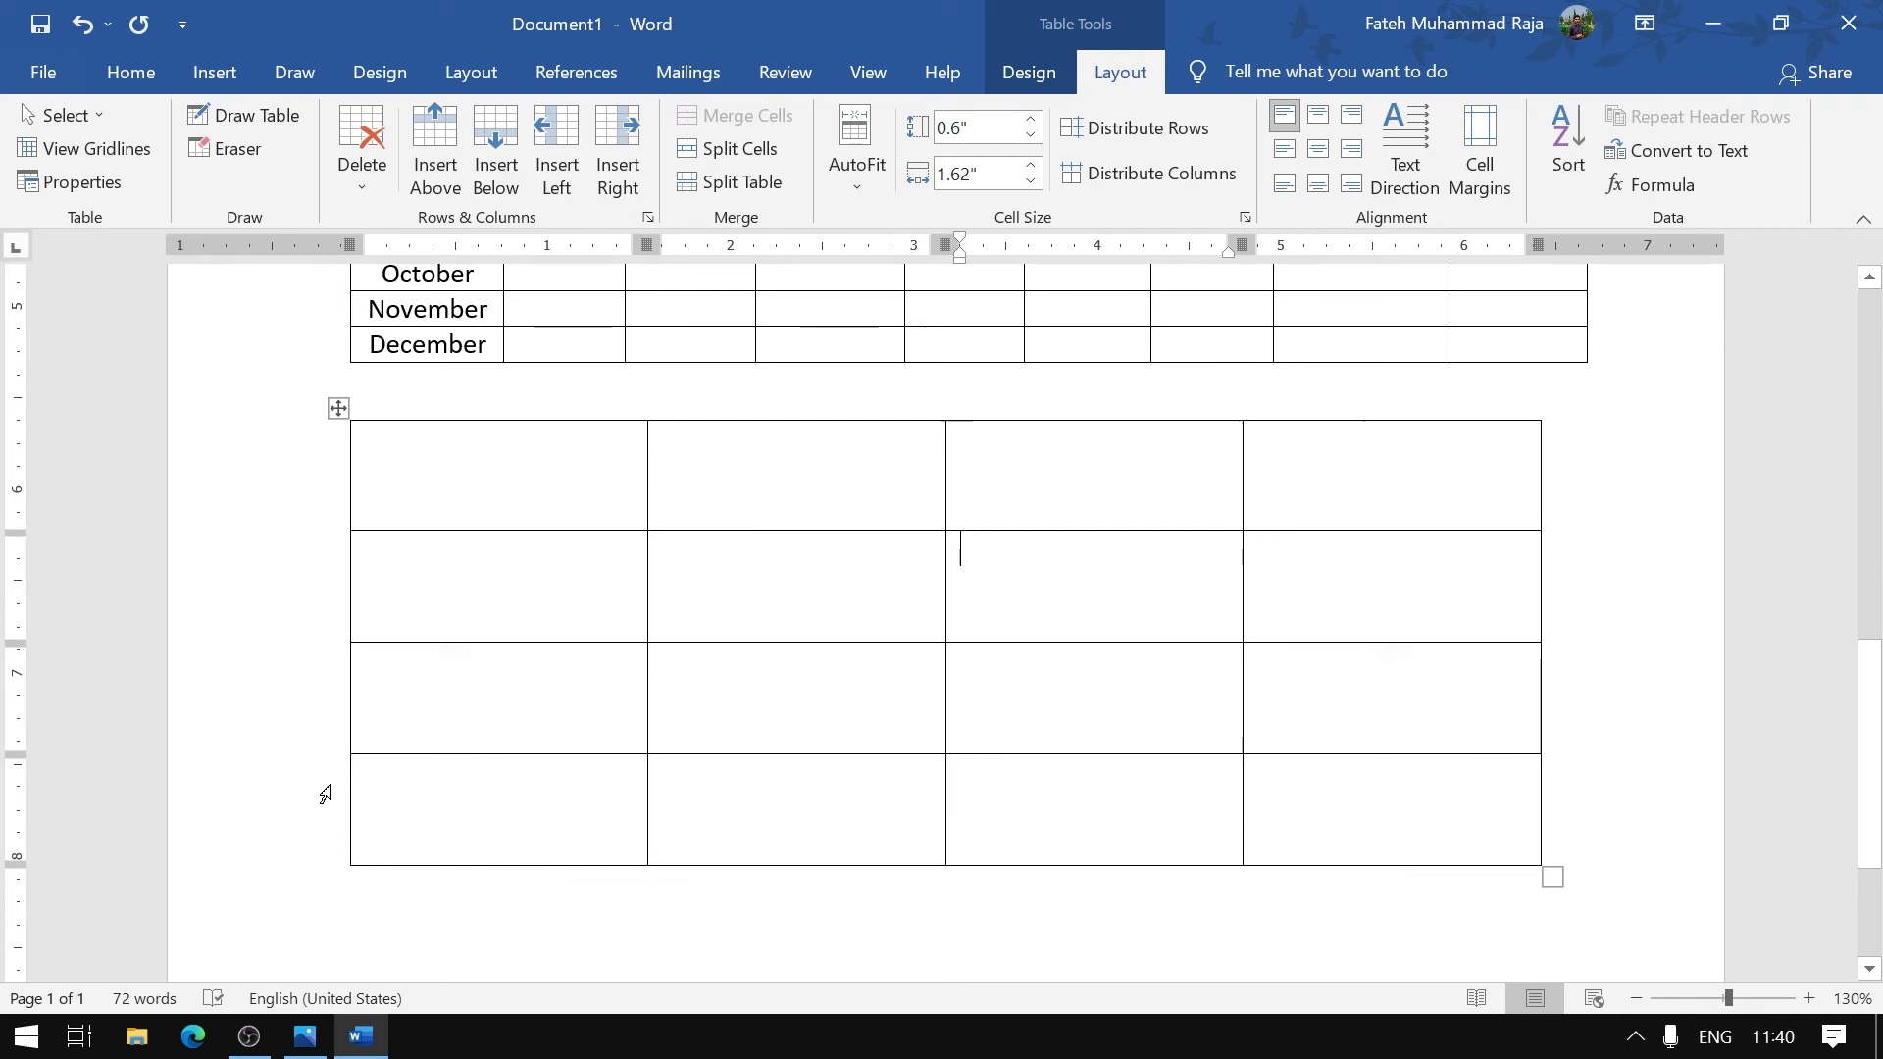
Merge the second, third and fourth cells of the new table's first row into one heading cell
{"action": "left_click", "coordinate": [305, 1036]}
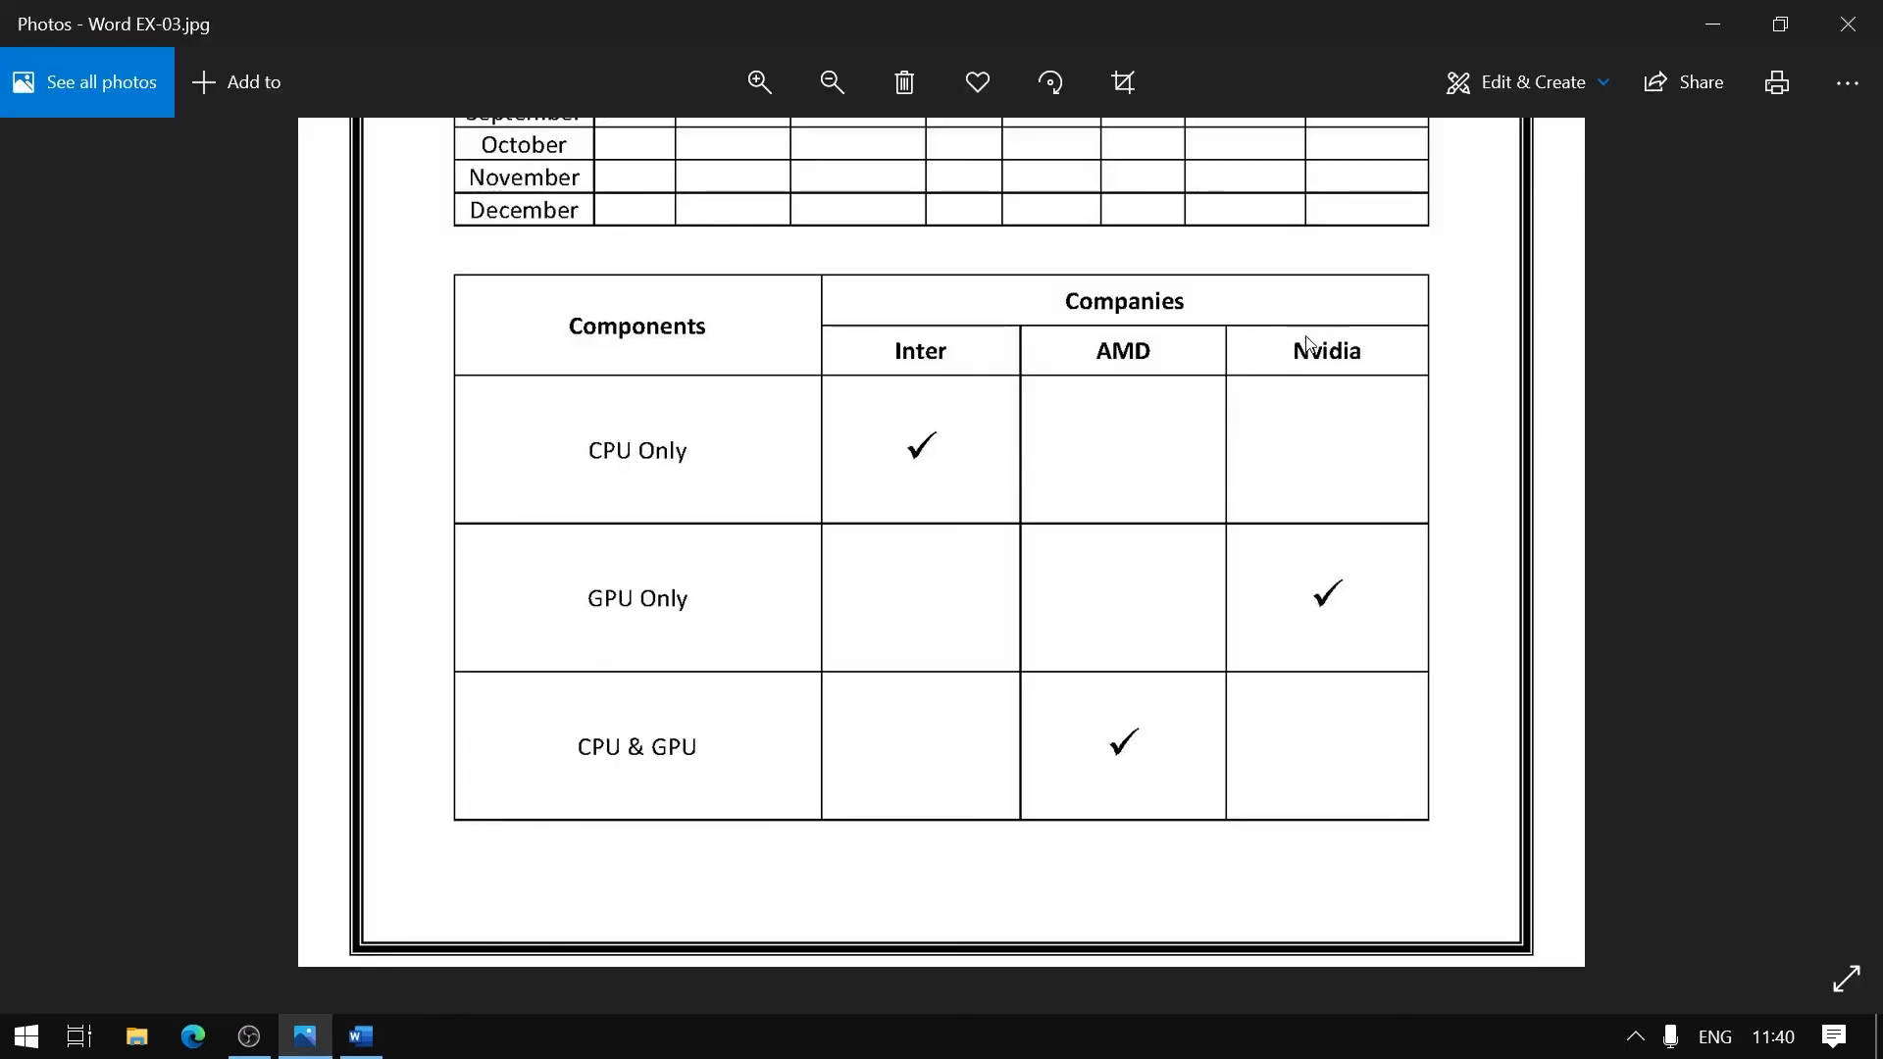
{"action": "left_click", "coordinate": [1721, 22]}
{"action": "left_click_drag", "start_coordinate": [1303, 431], "coordinate": [850, 441]}
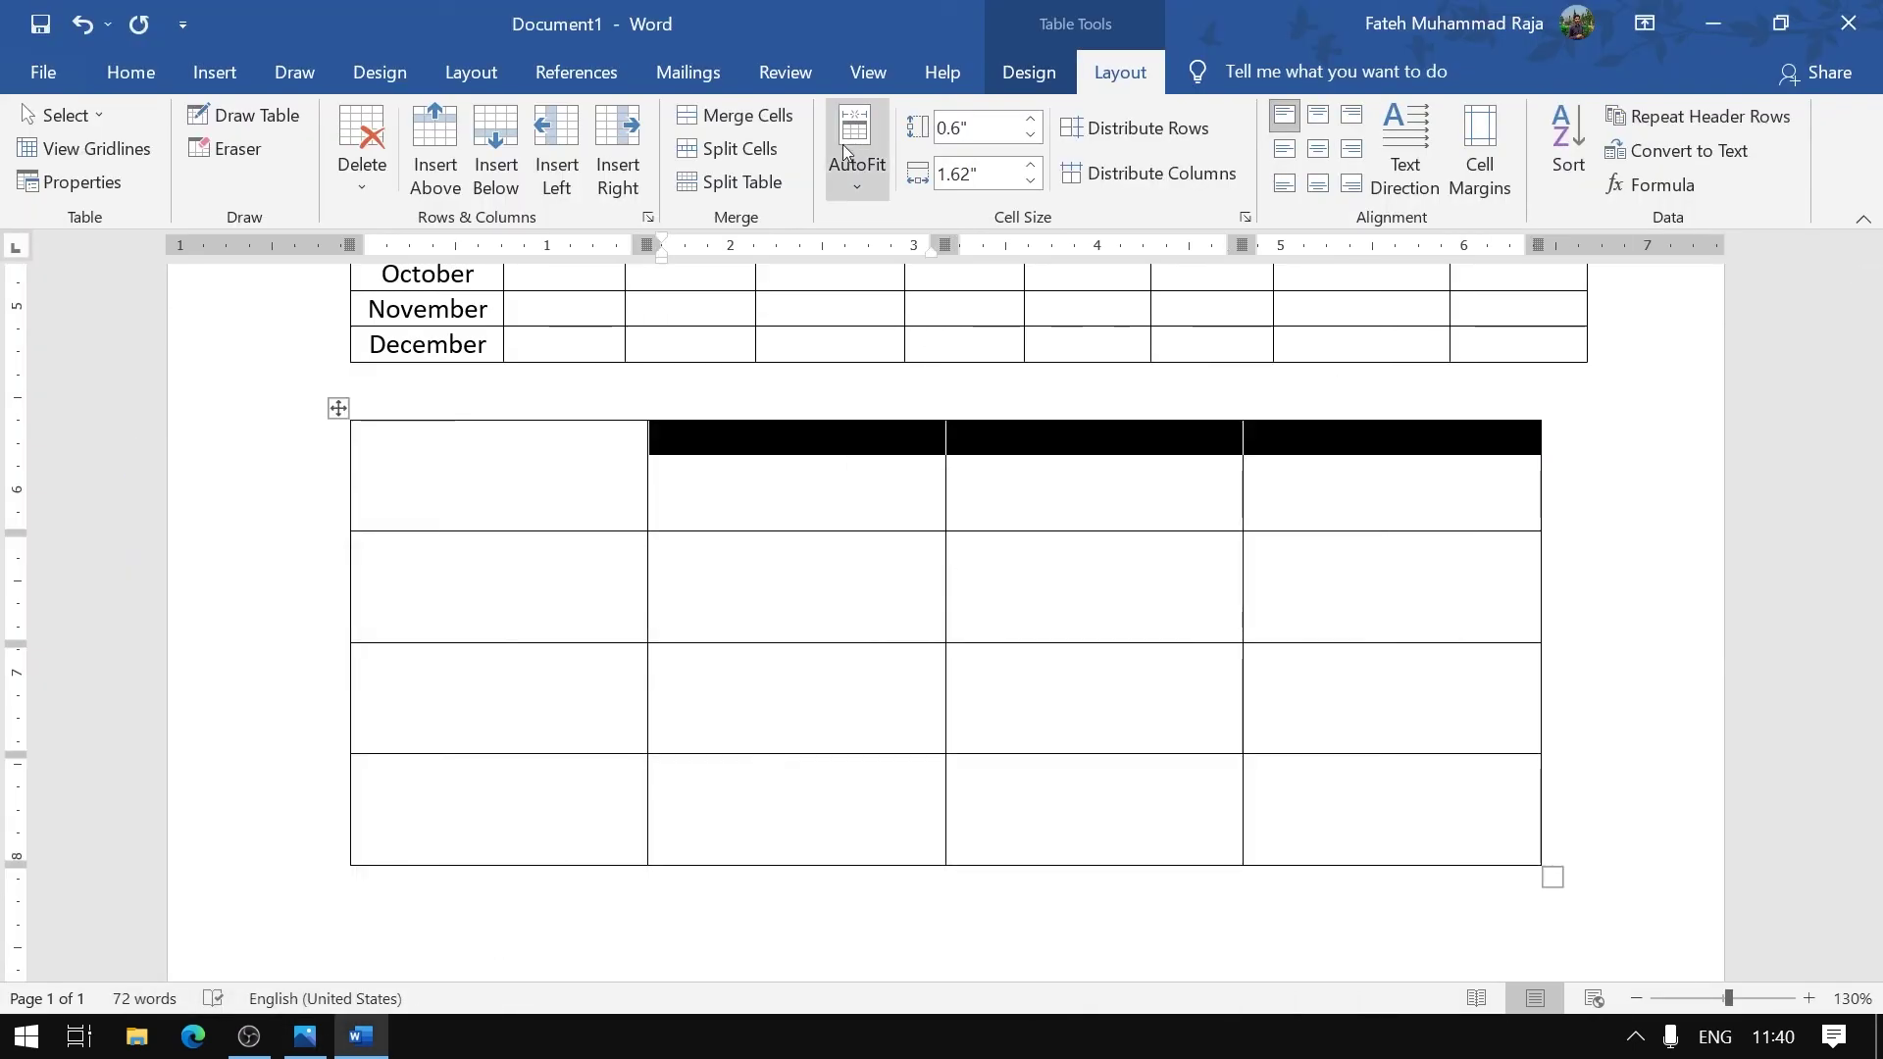
{"action": "left_click", "coordinate": [739, 116]}
{"action": "left_click", "coordinate": [677, 461]}
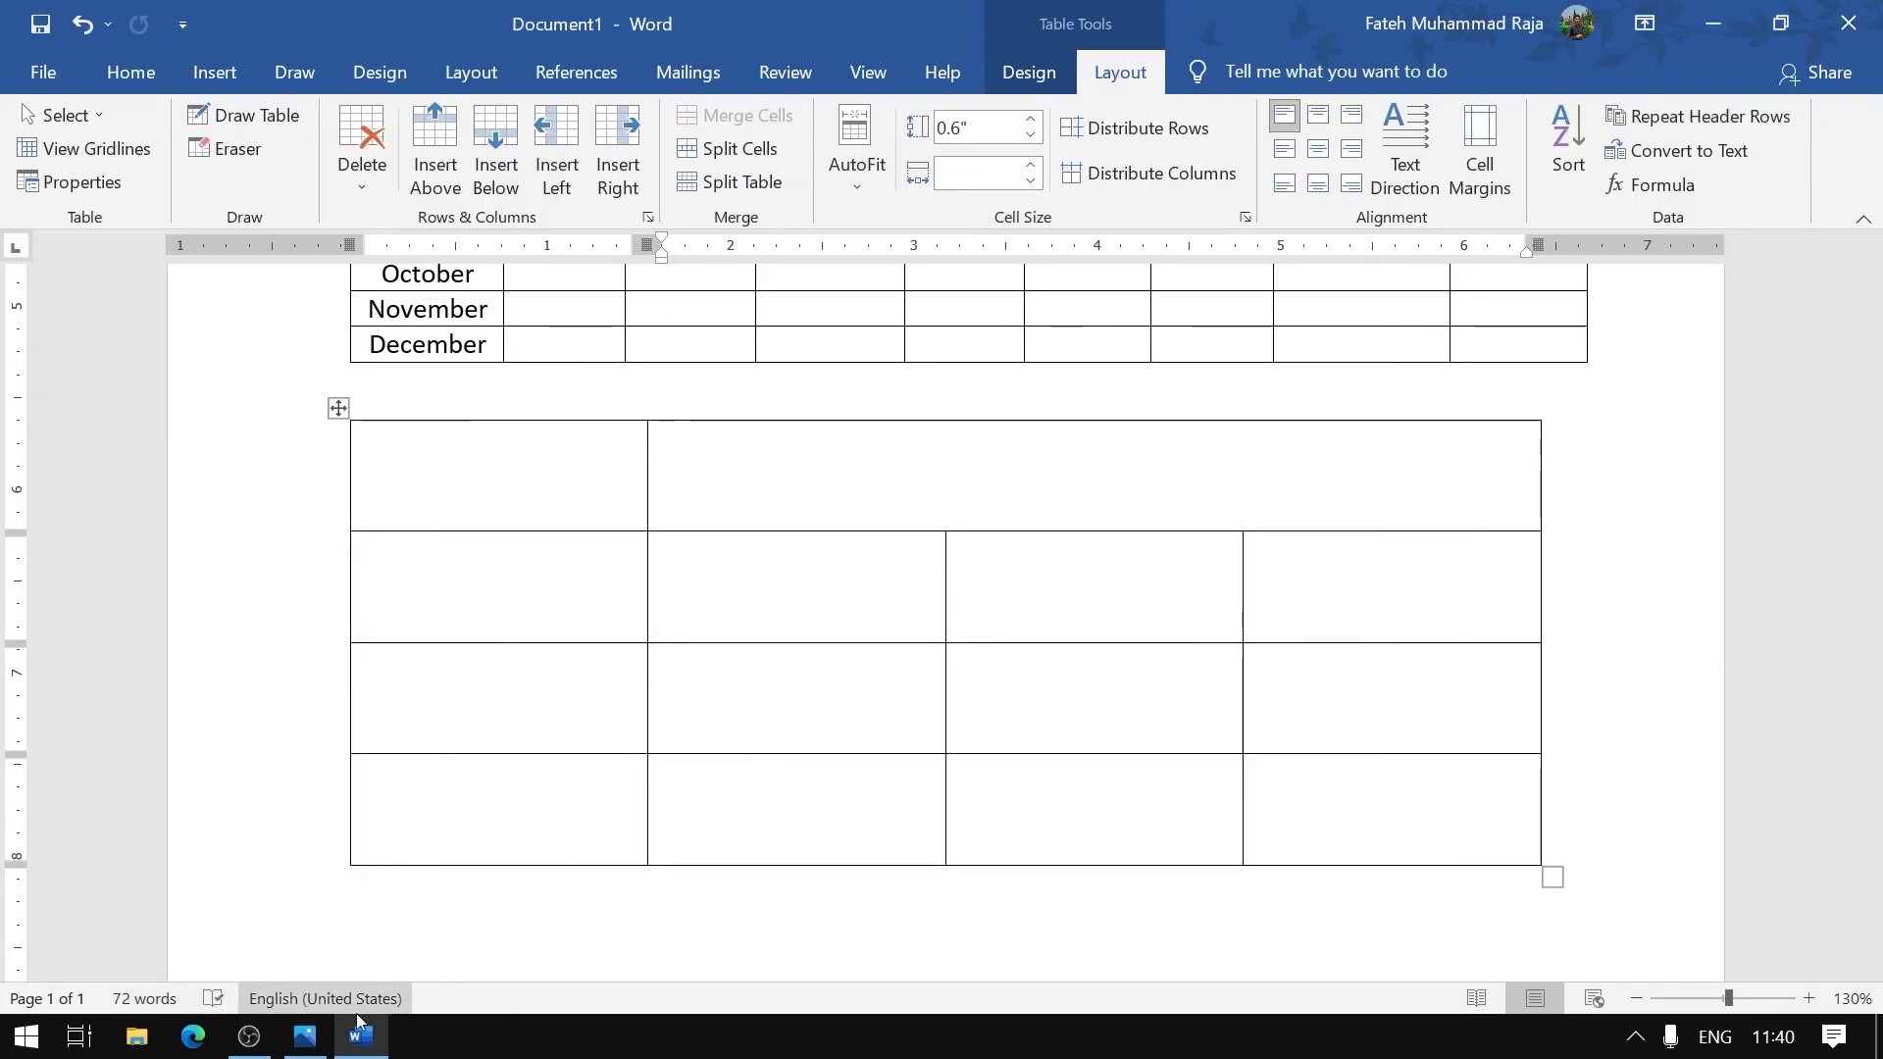
Split the merged heading cell into one column and two rows, following the layout in Word EX-03.jpg
{"action": "left_click", "coordinate": [305, 1036]}
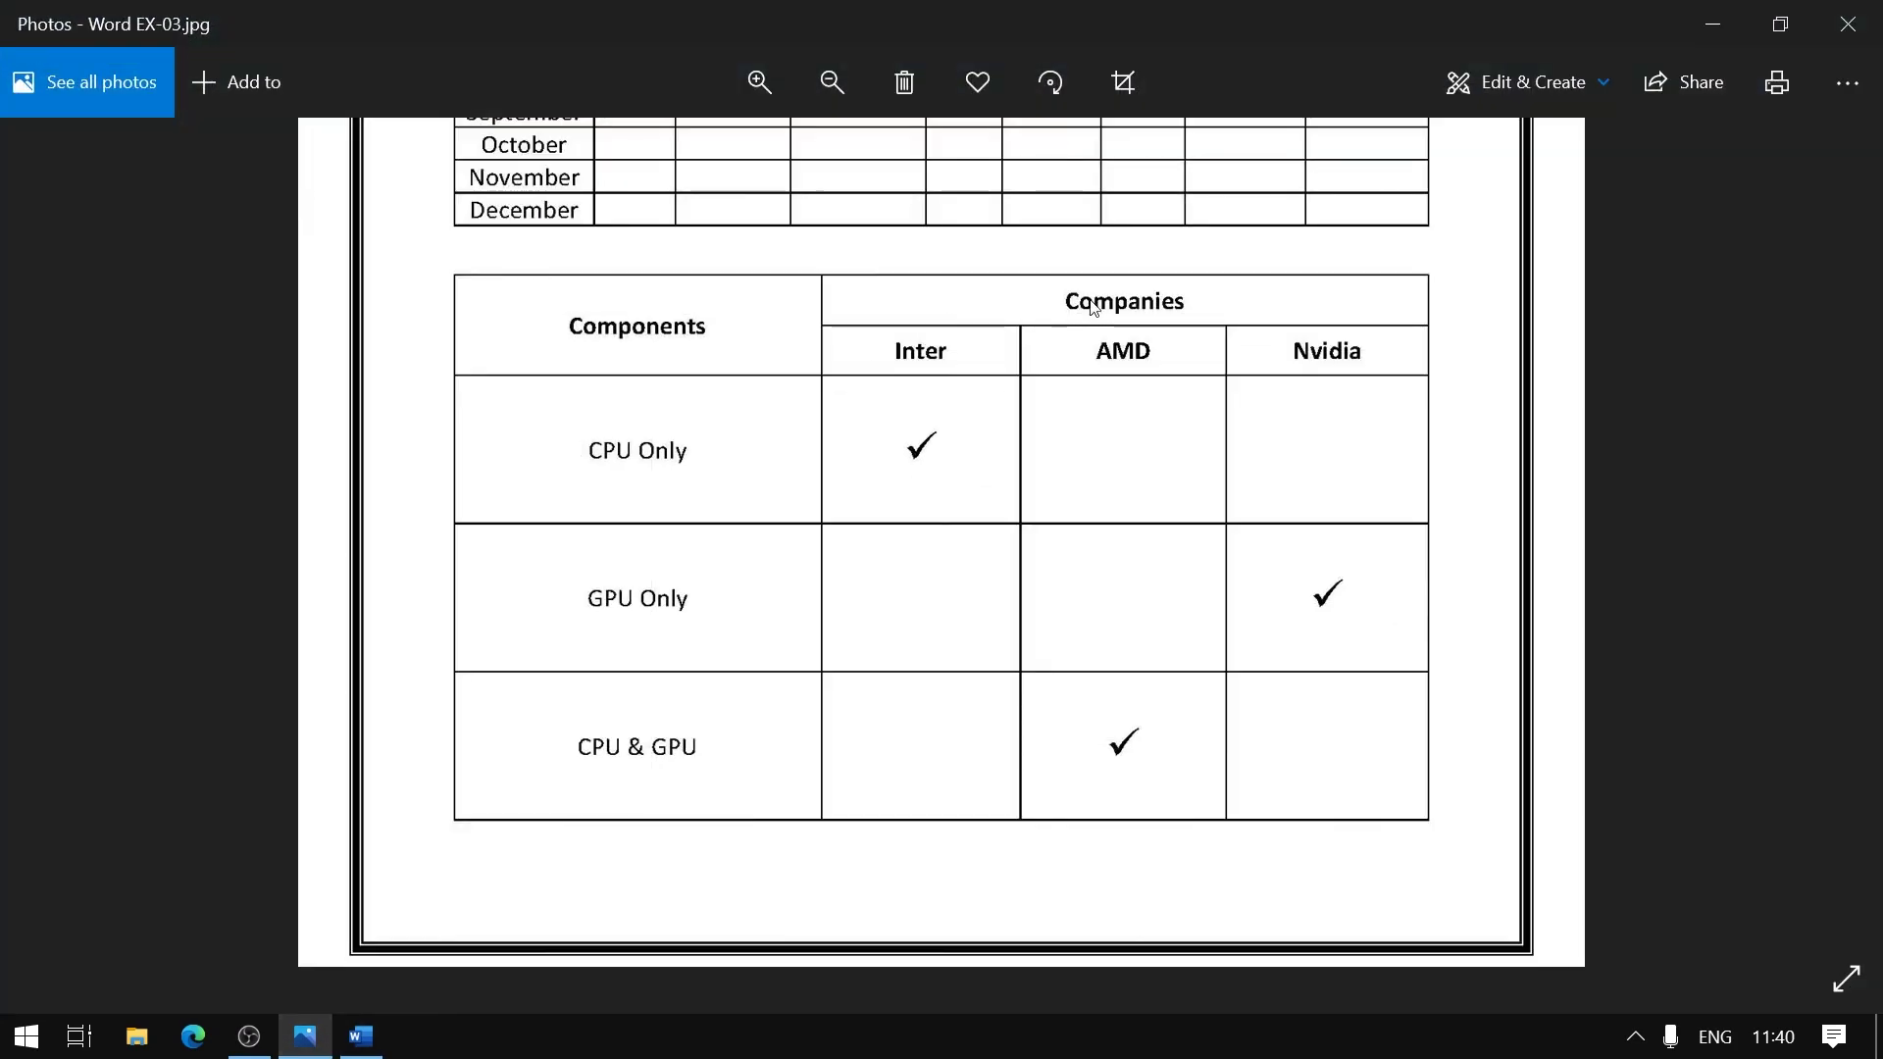
{"action": "left_click", "coordinate": [1715, 25]}
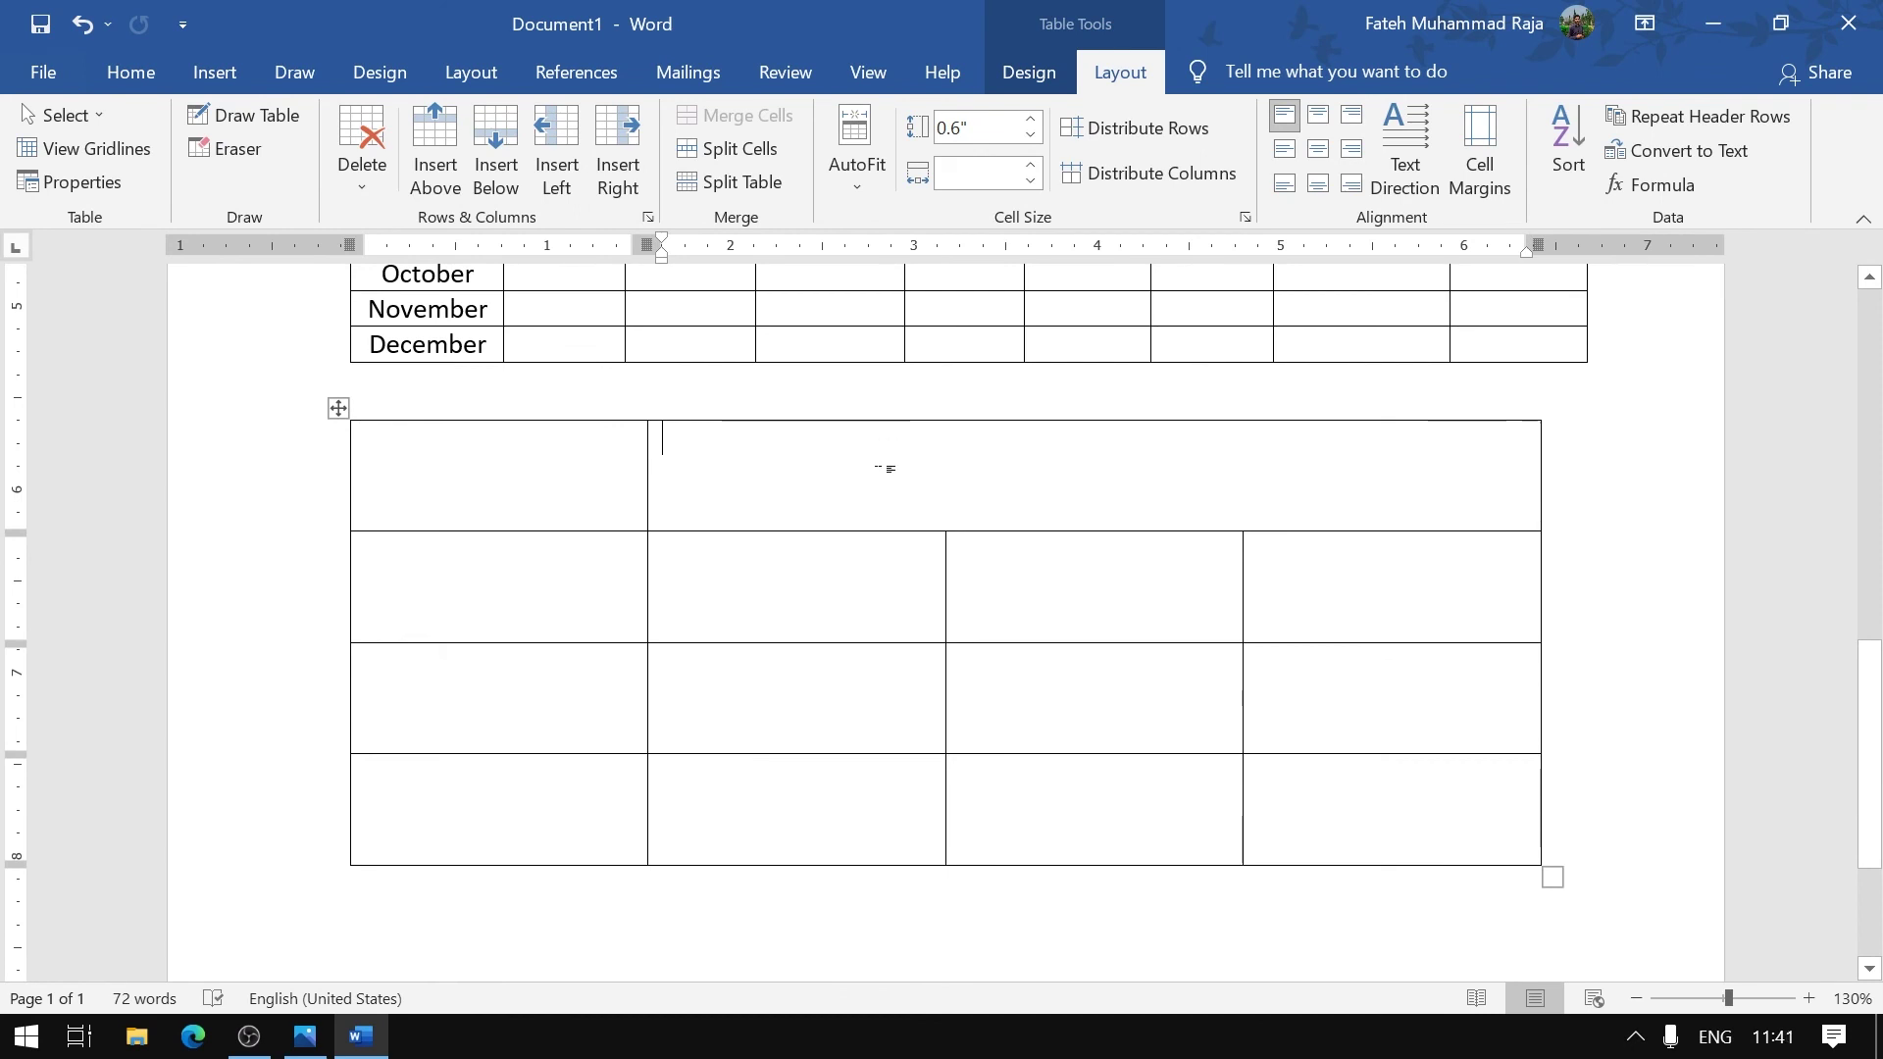
{"action": "left_click", "coordinate": [763, 155]}
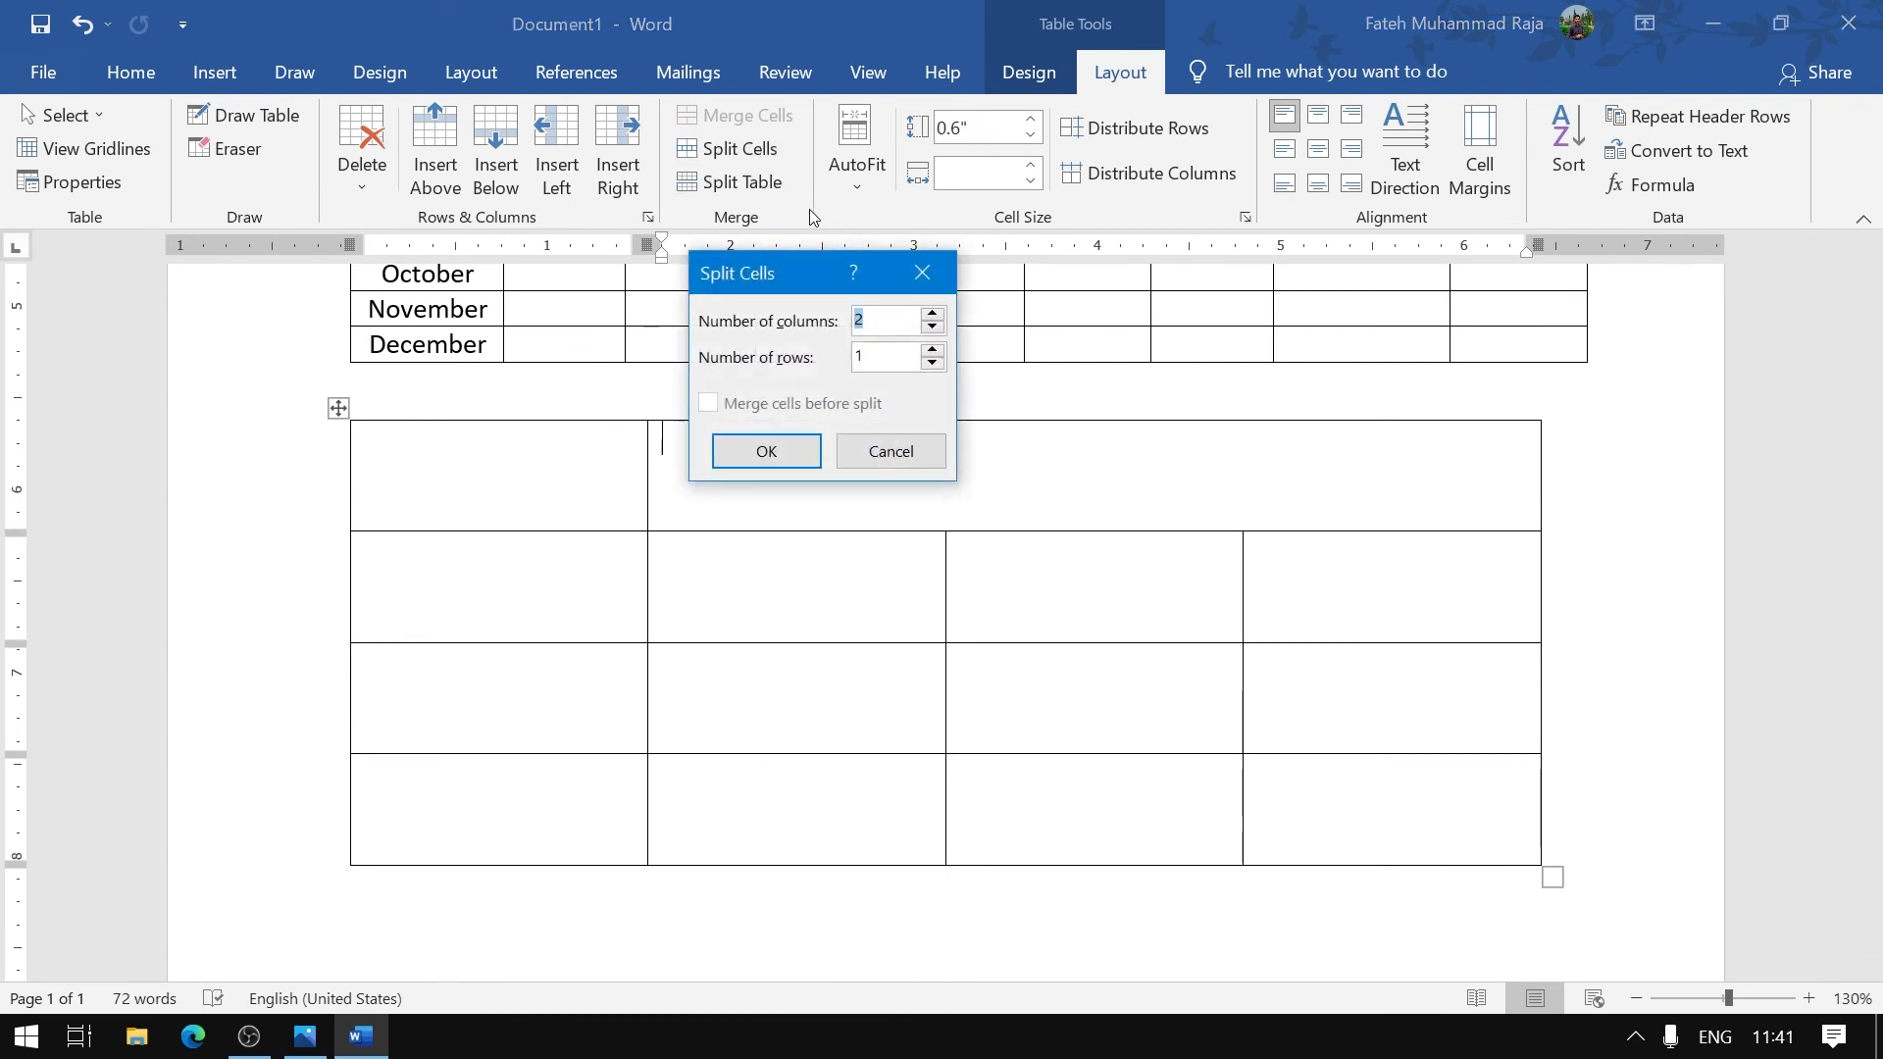
{"action": "left_click", "coordinate": [933, 351]}
{"action": "left_click", "coordinate": [933, 328]}
{"action": "left_click", "coordinate": [780, 452]}
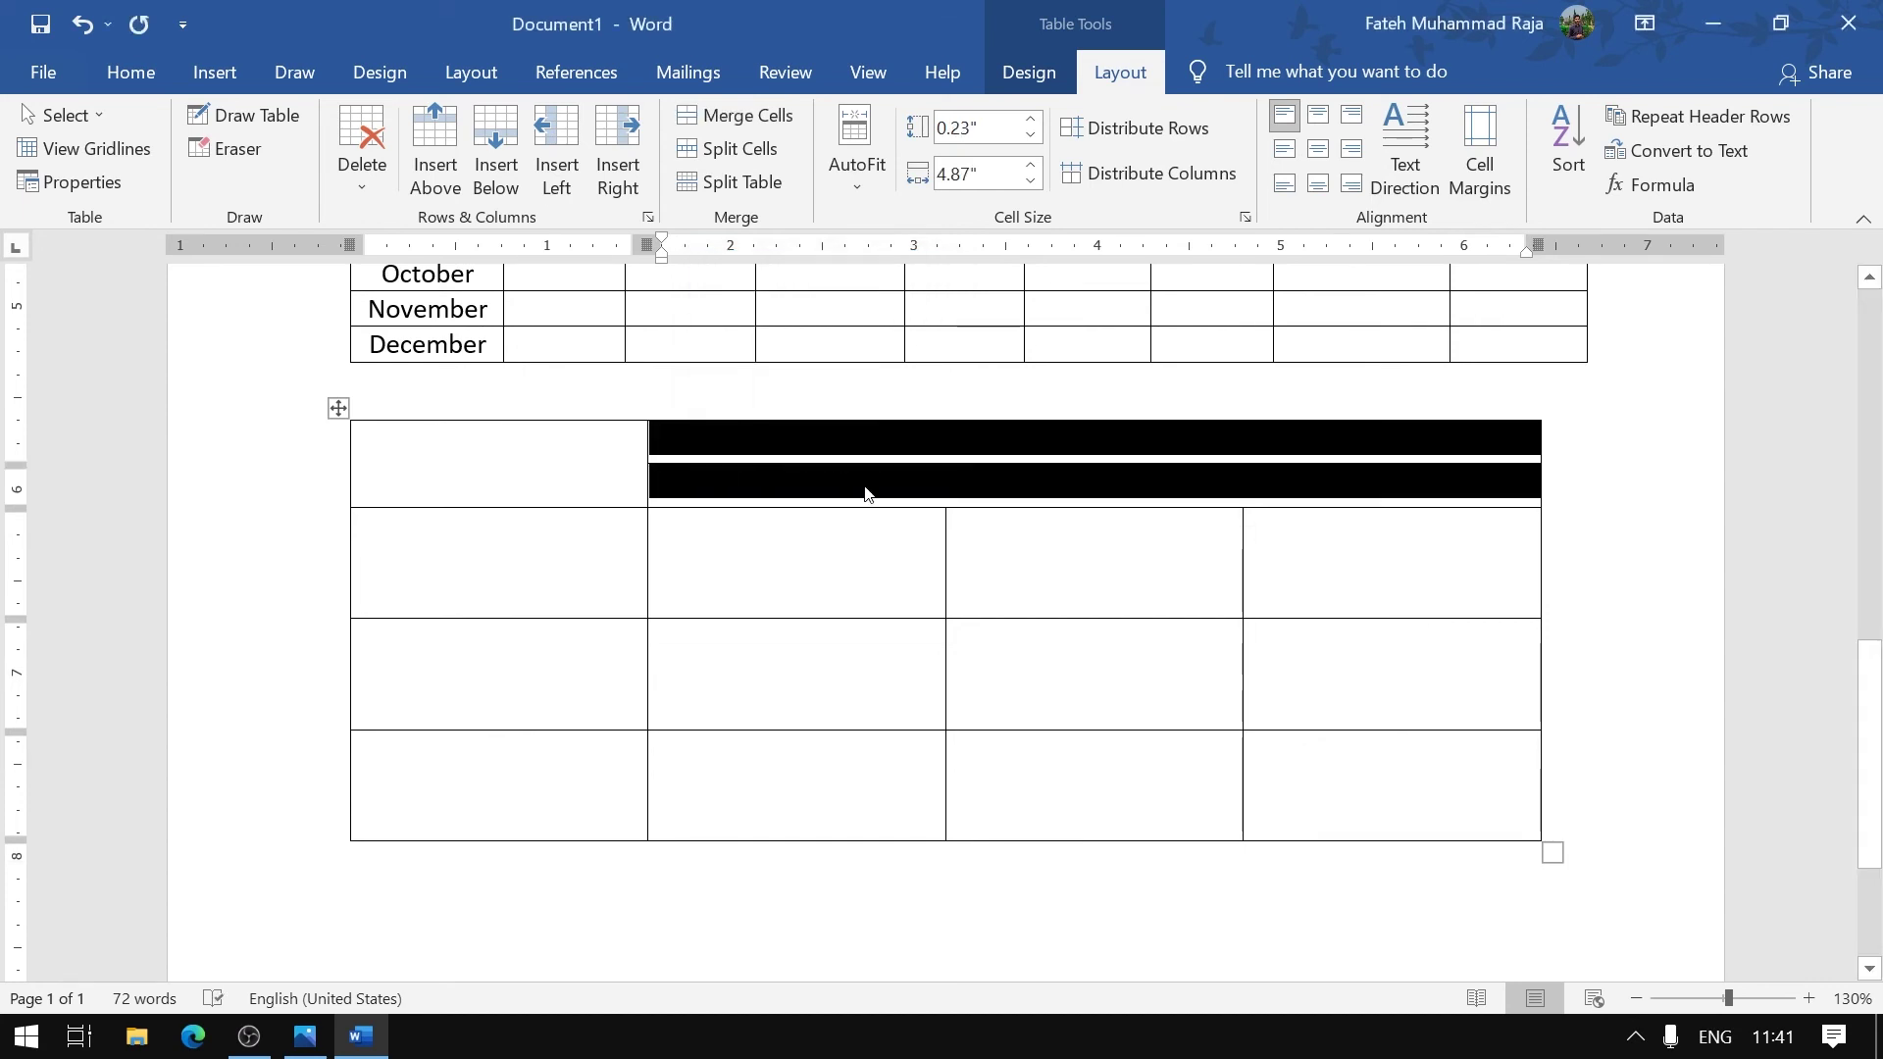
Split the lower heading cell into three columns in one row
{"action": "left_click", "coordinate": [869, 487]}
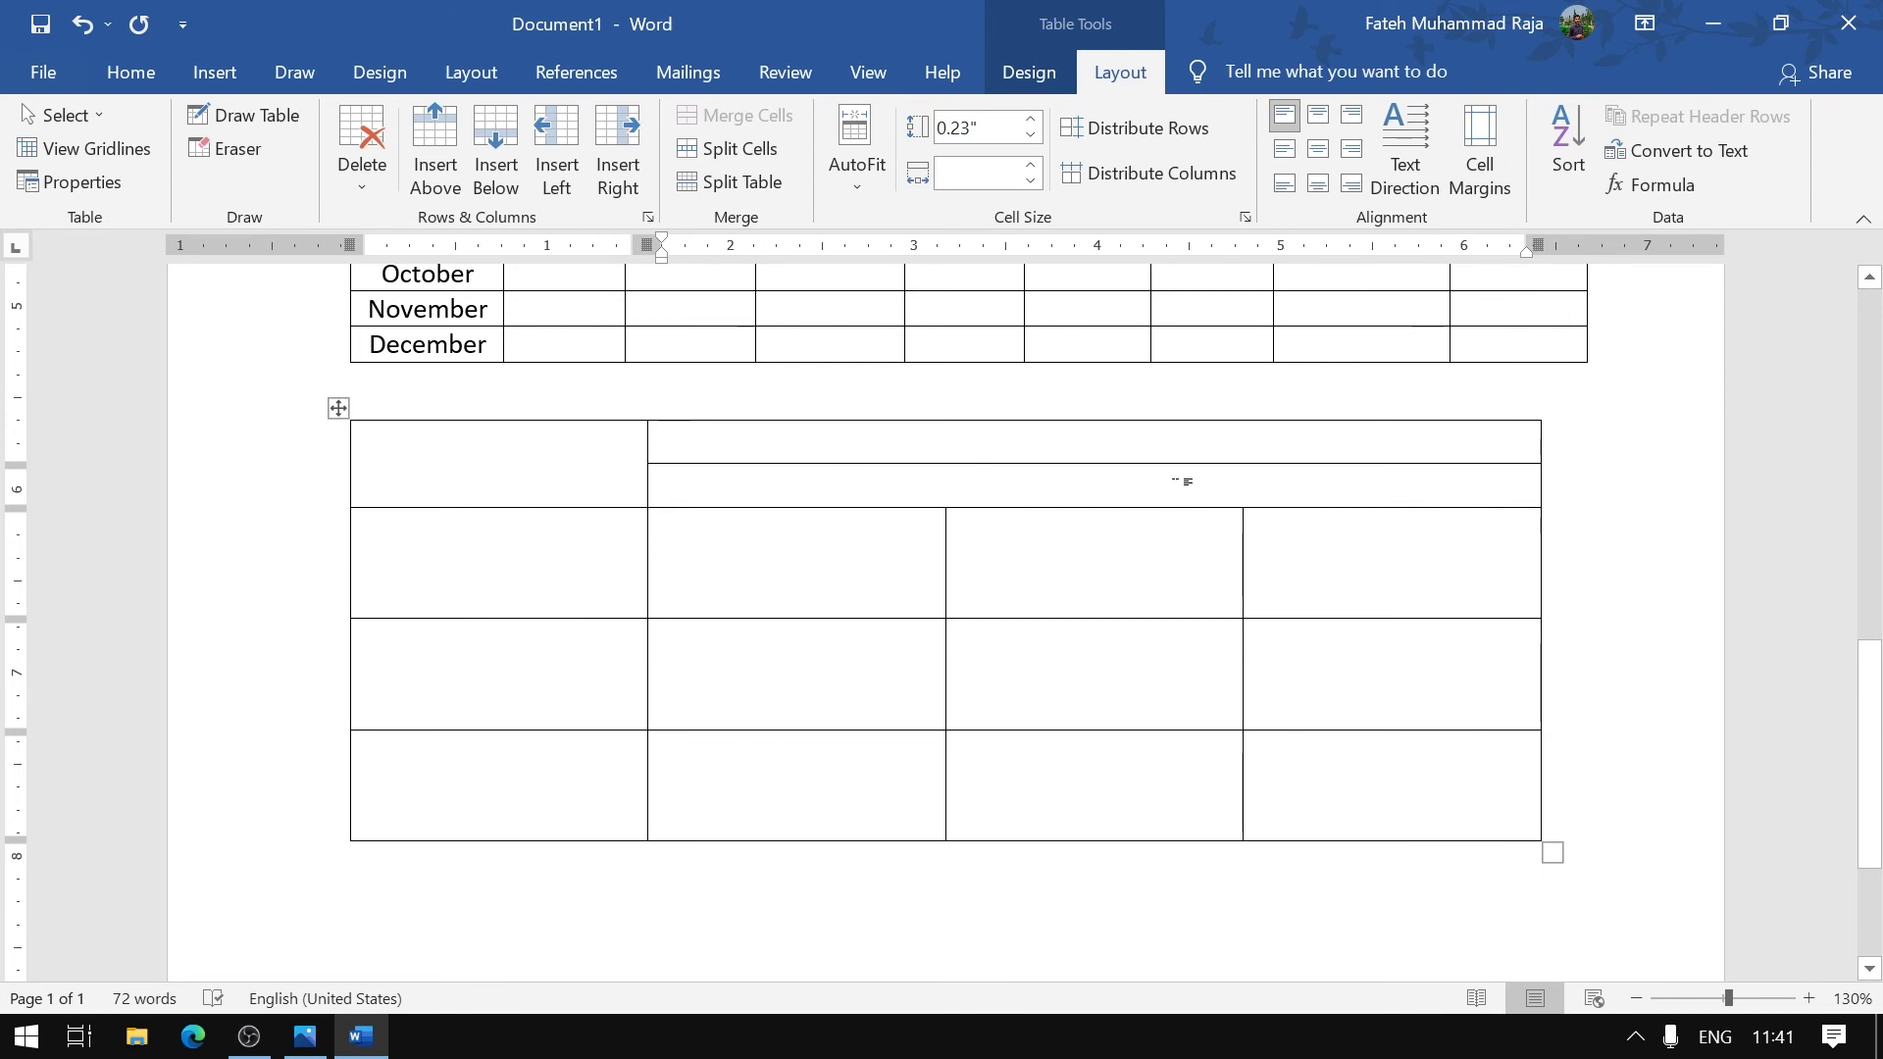
{"action": "left_click", "coordinate": [752, 149]}
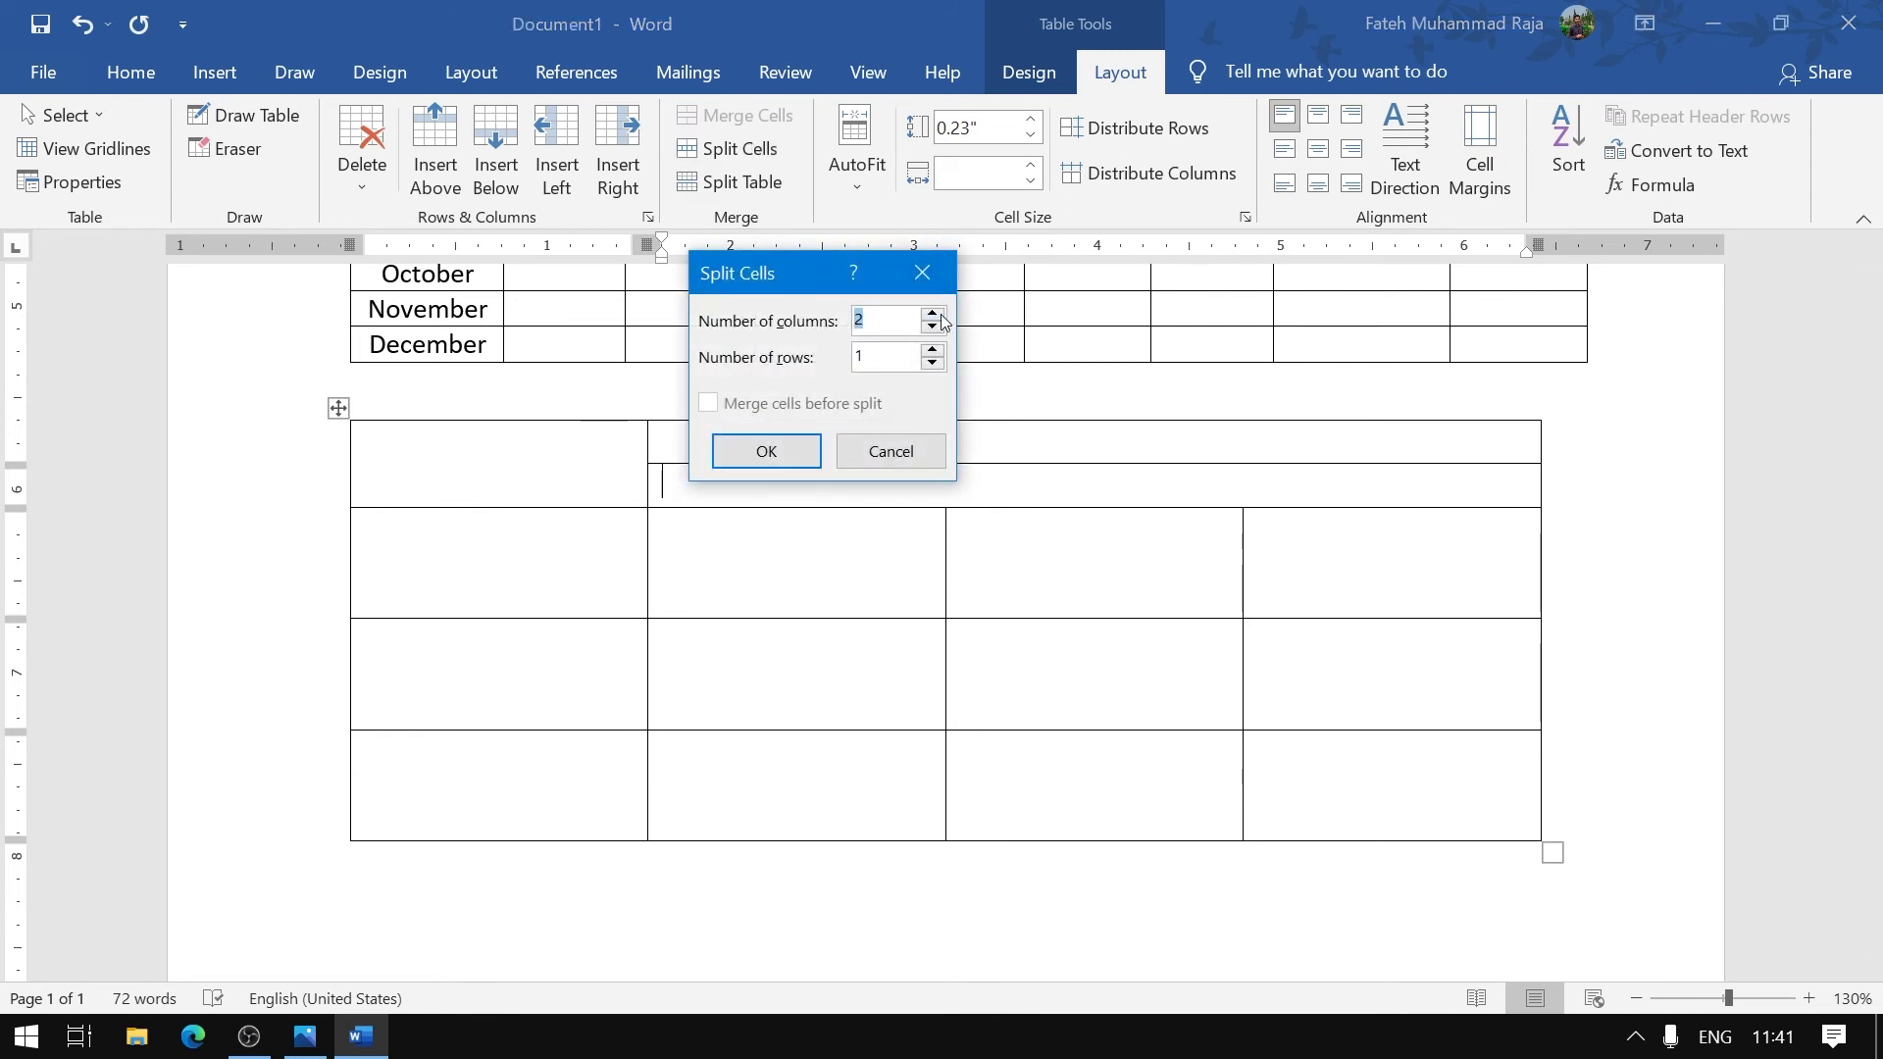
{"action": "left_click", "coordinate": [766, 451]}
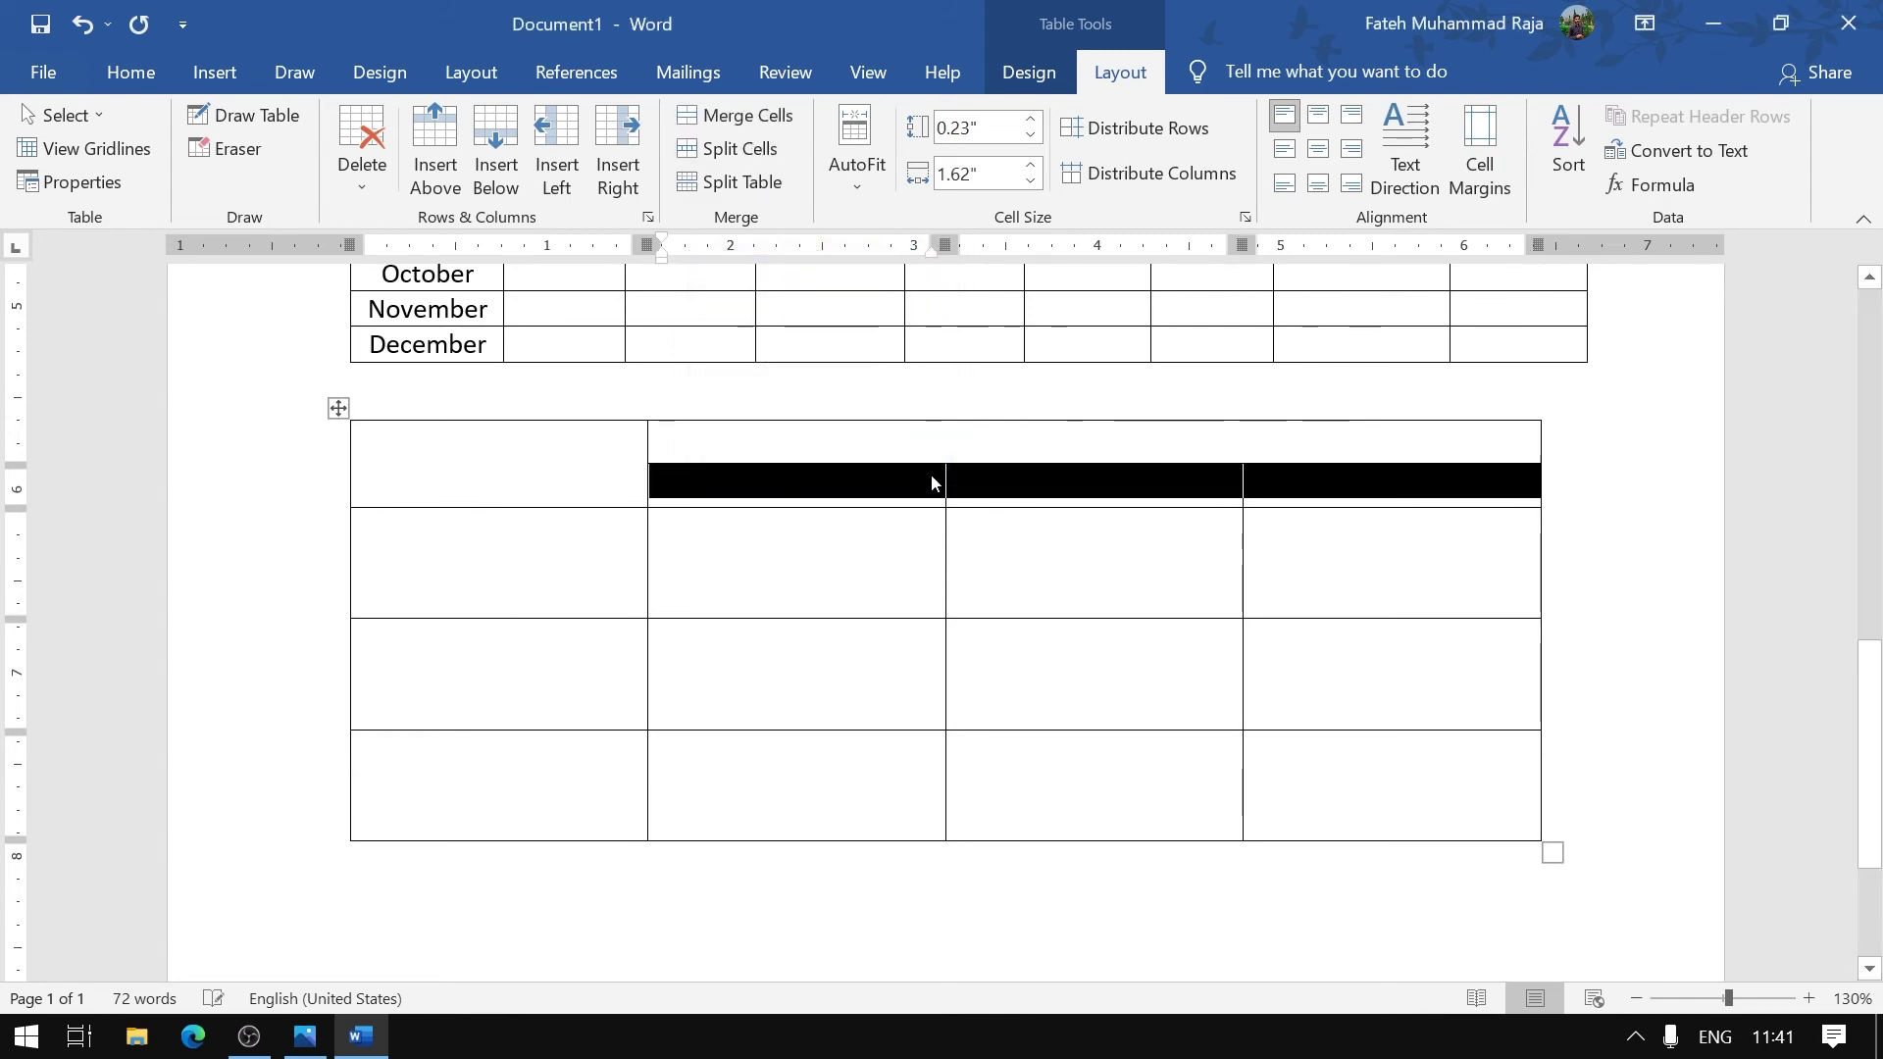
{"action": "left_click", "coordinate": [1001, 492]}
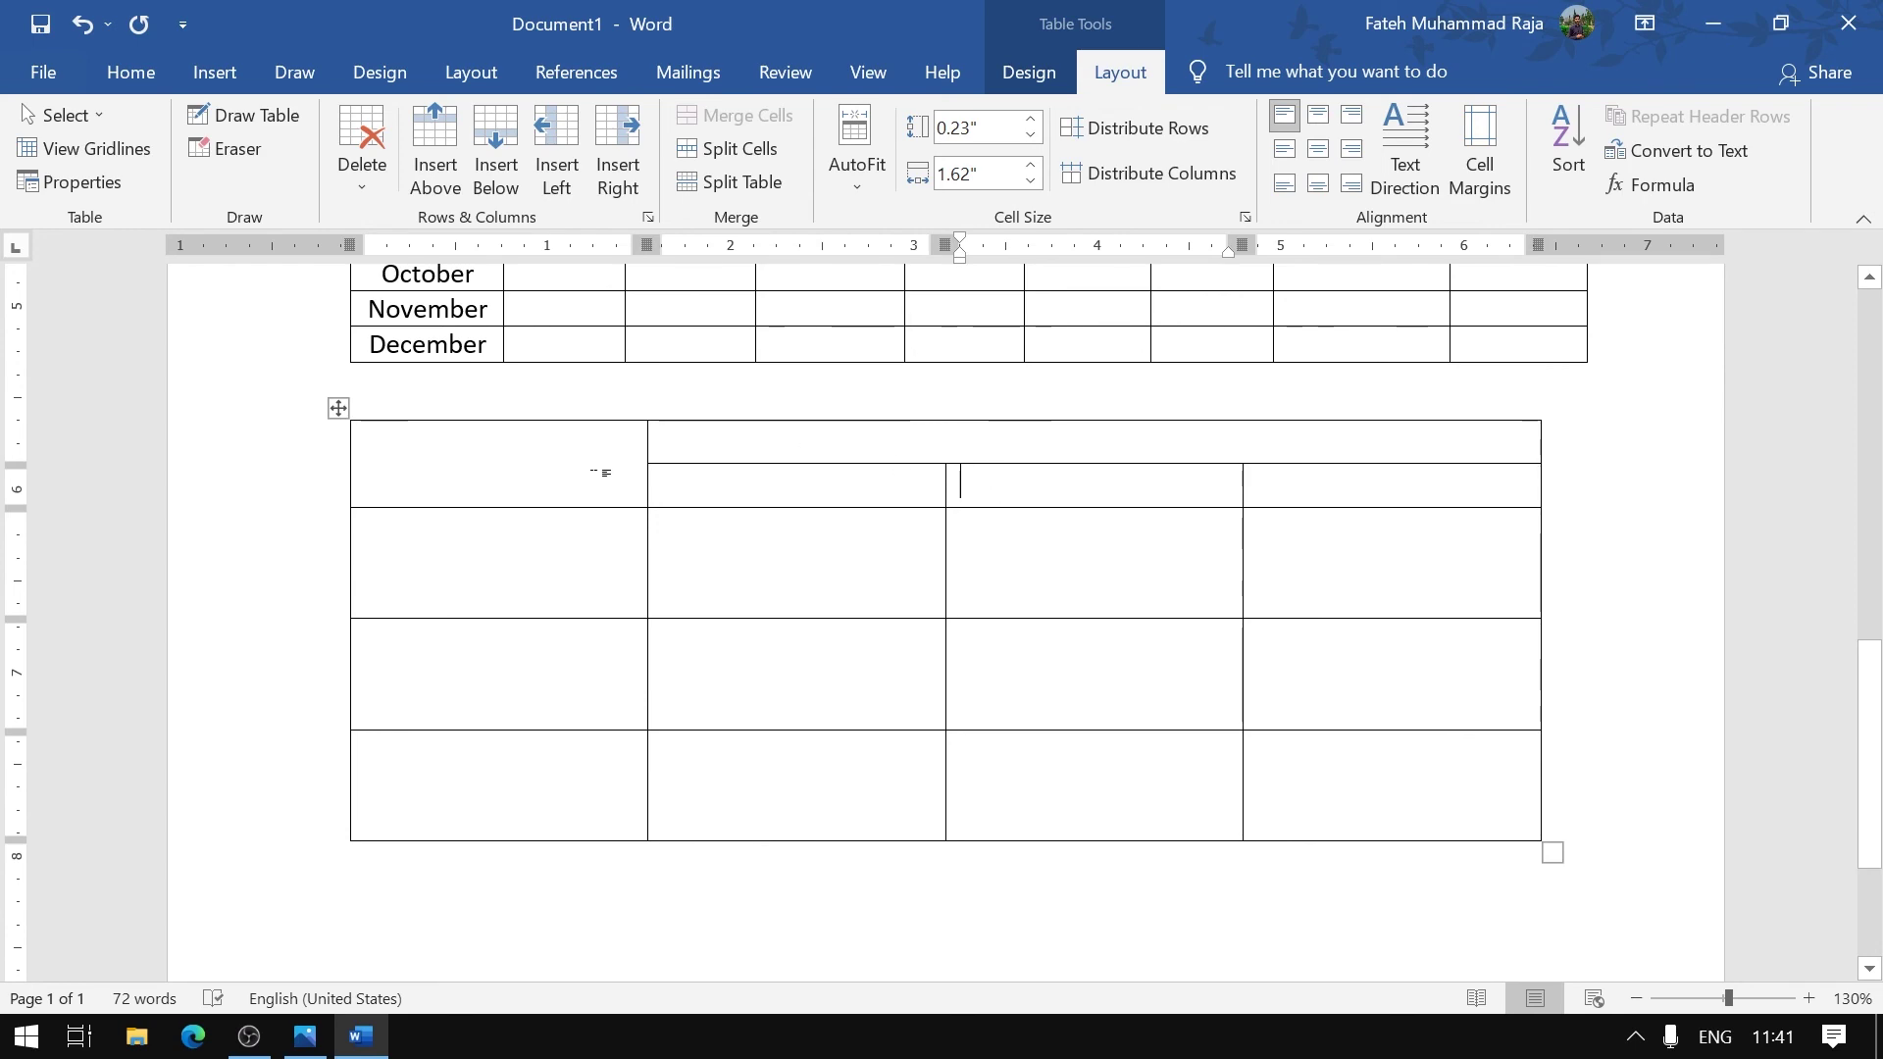
Fill the new table's first column with Components, CPU Only, GPU Only and CPU & GPU, as in Word EX-03.jpg
{"action": "left_click", "coordinate": [305, 1037]}
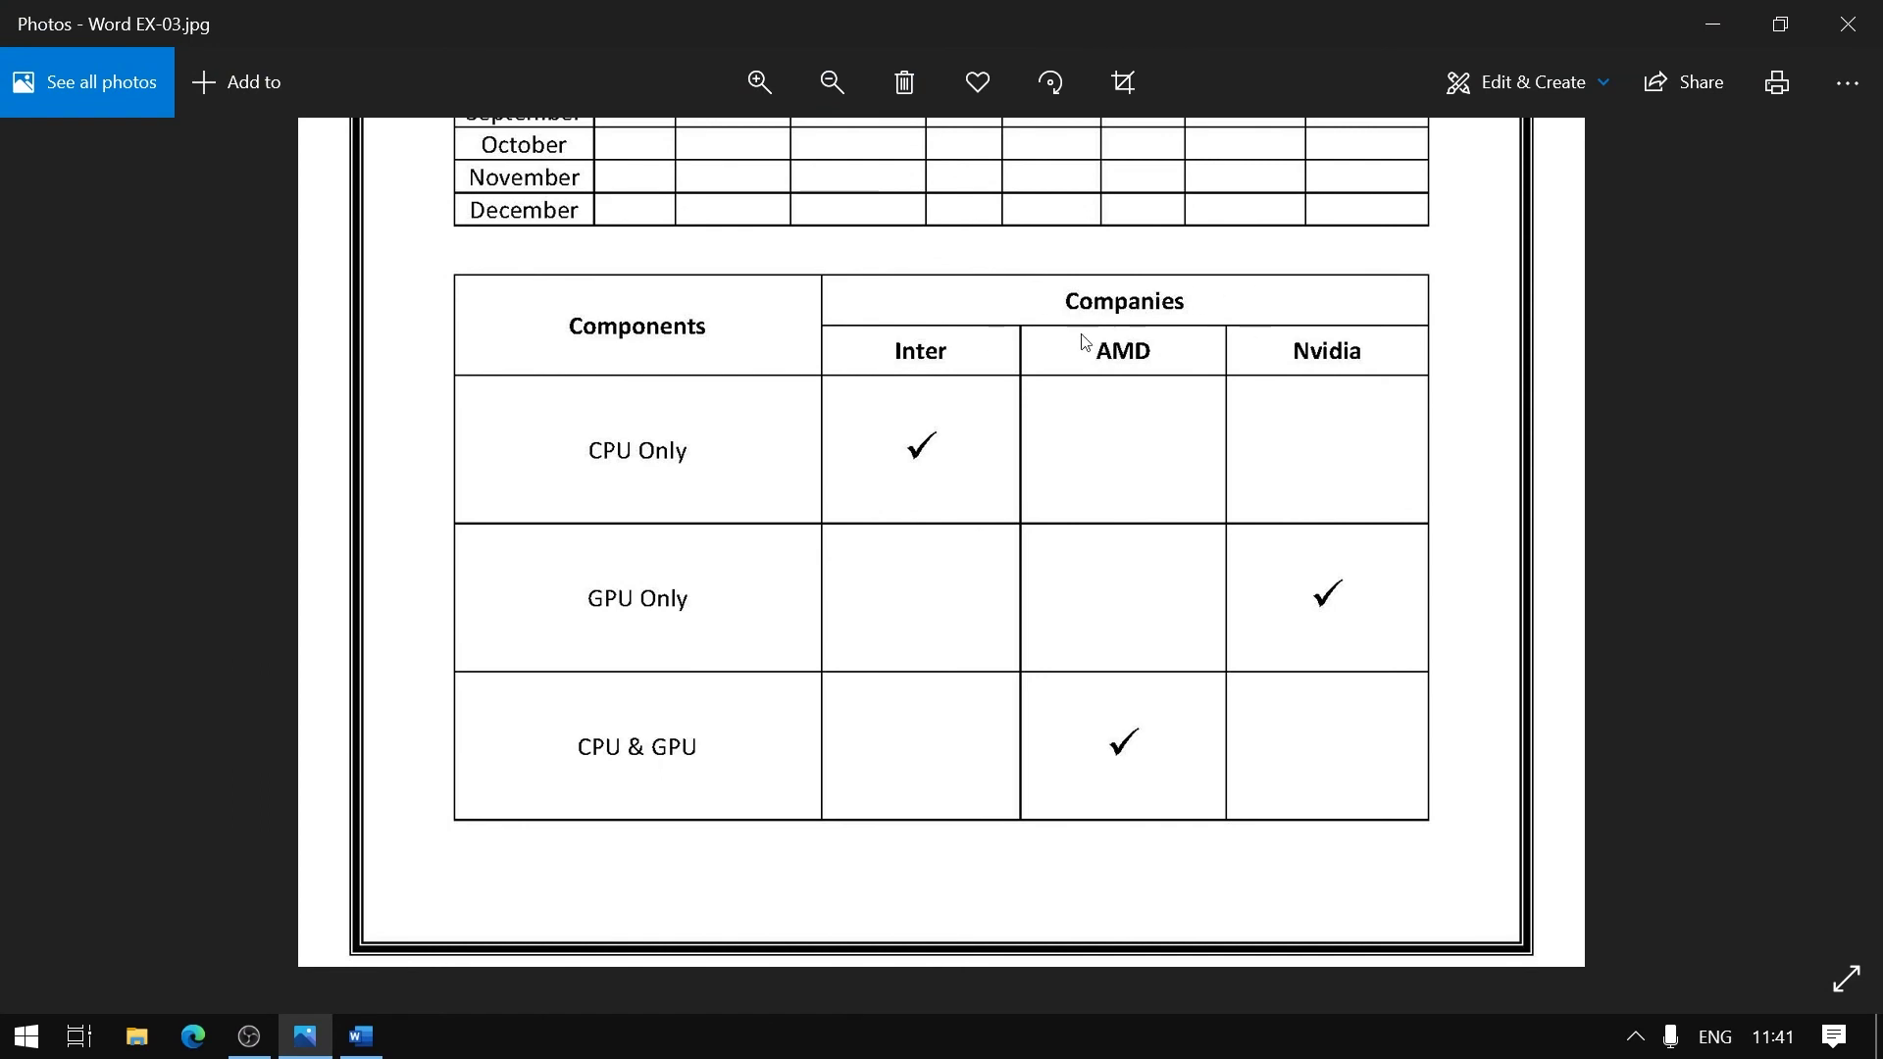
{"action": "left_click", "coordinate": [1713, 23]}
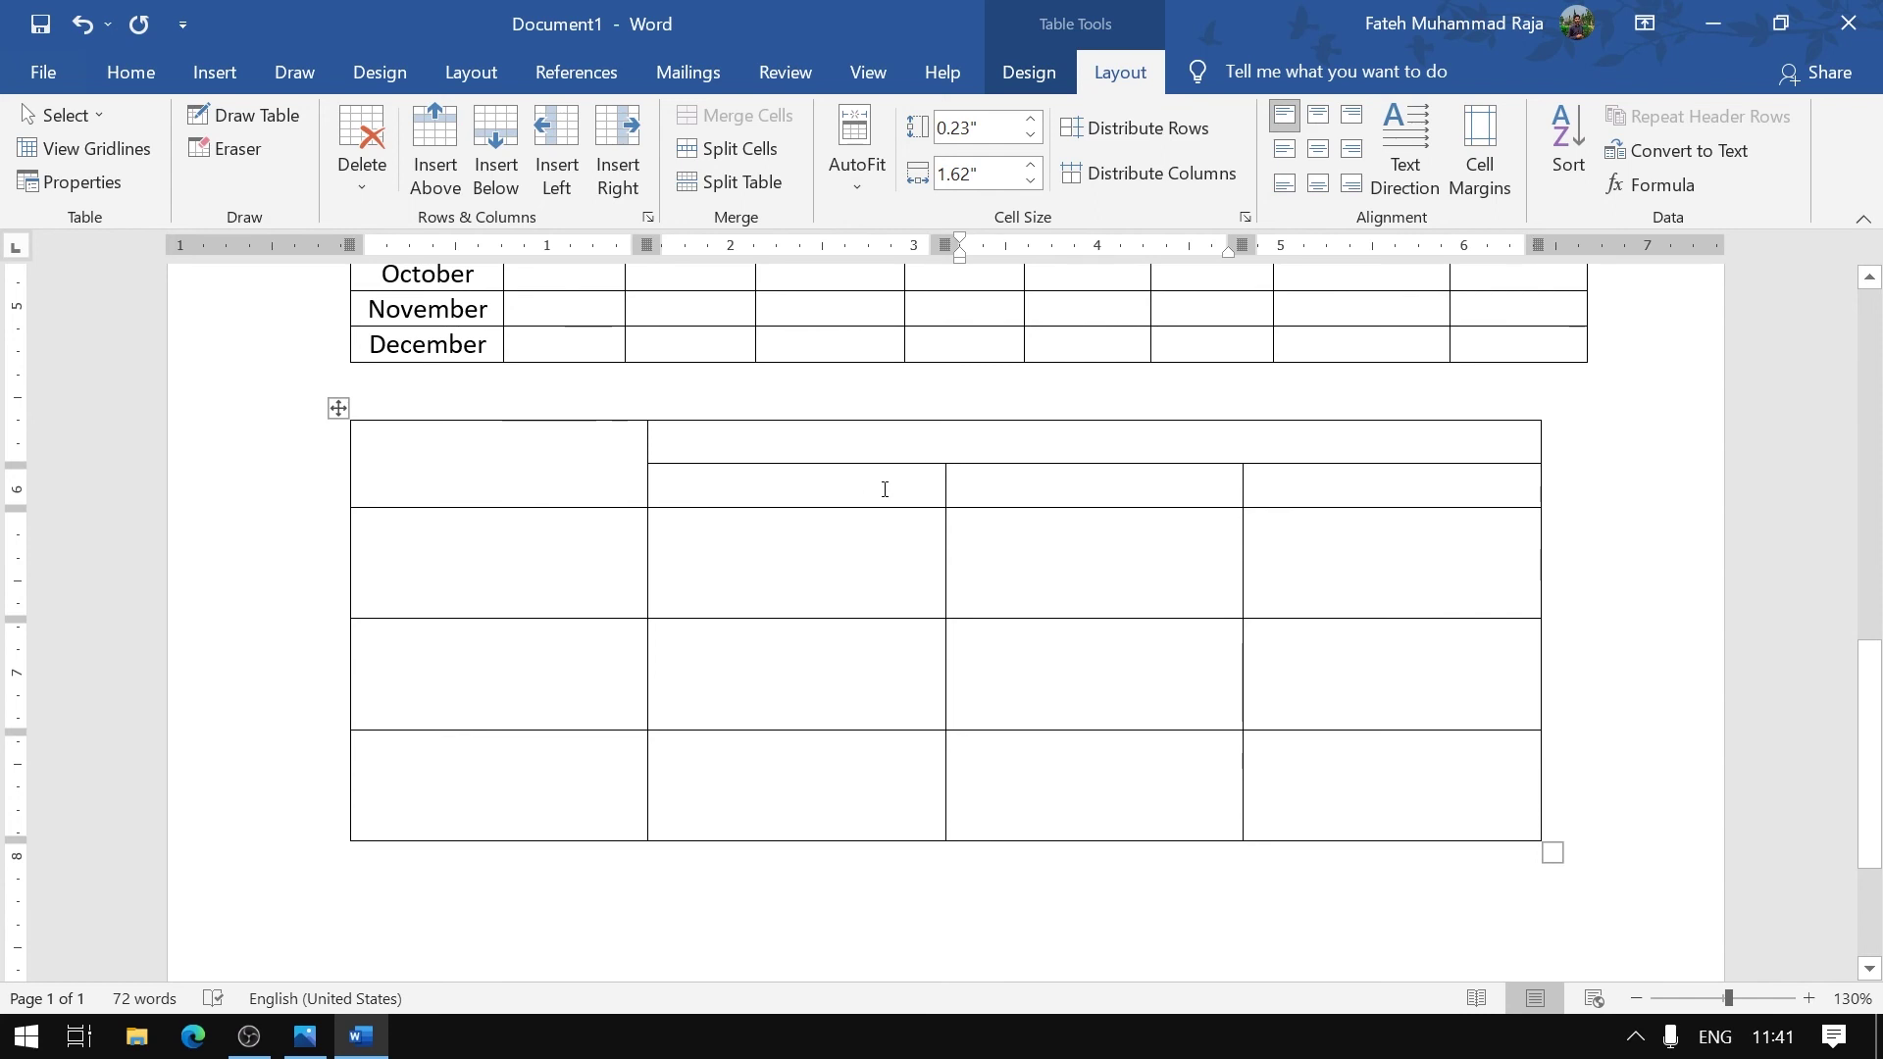
{"action": "left_click", "coordinate": [312, 1047]}
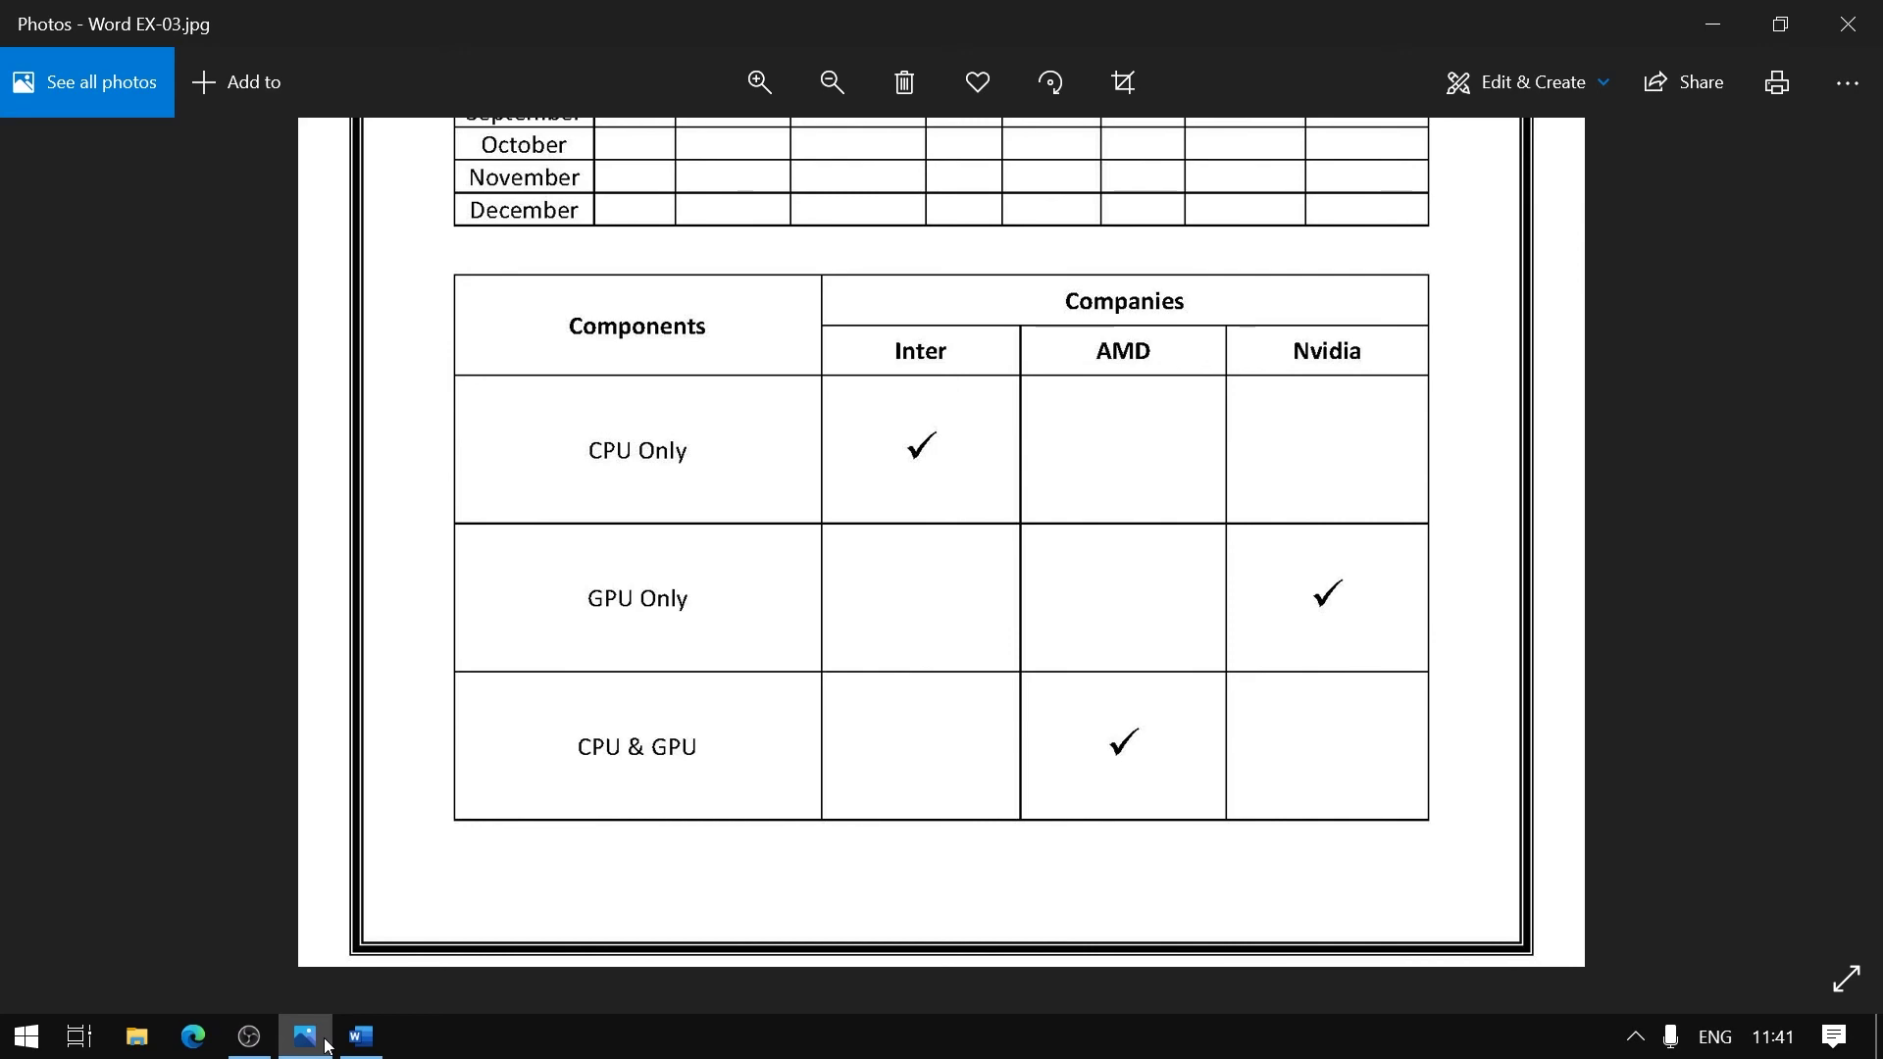
{"action": "left_click", "coordinate": [361, 1037]}
{"action": "type", "text": "Components"}
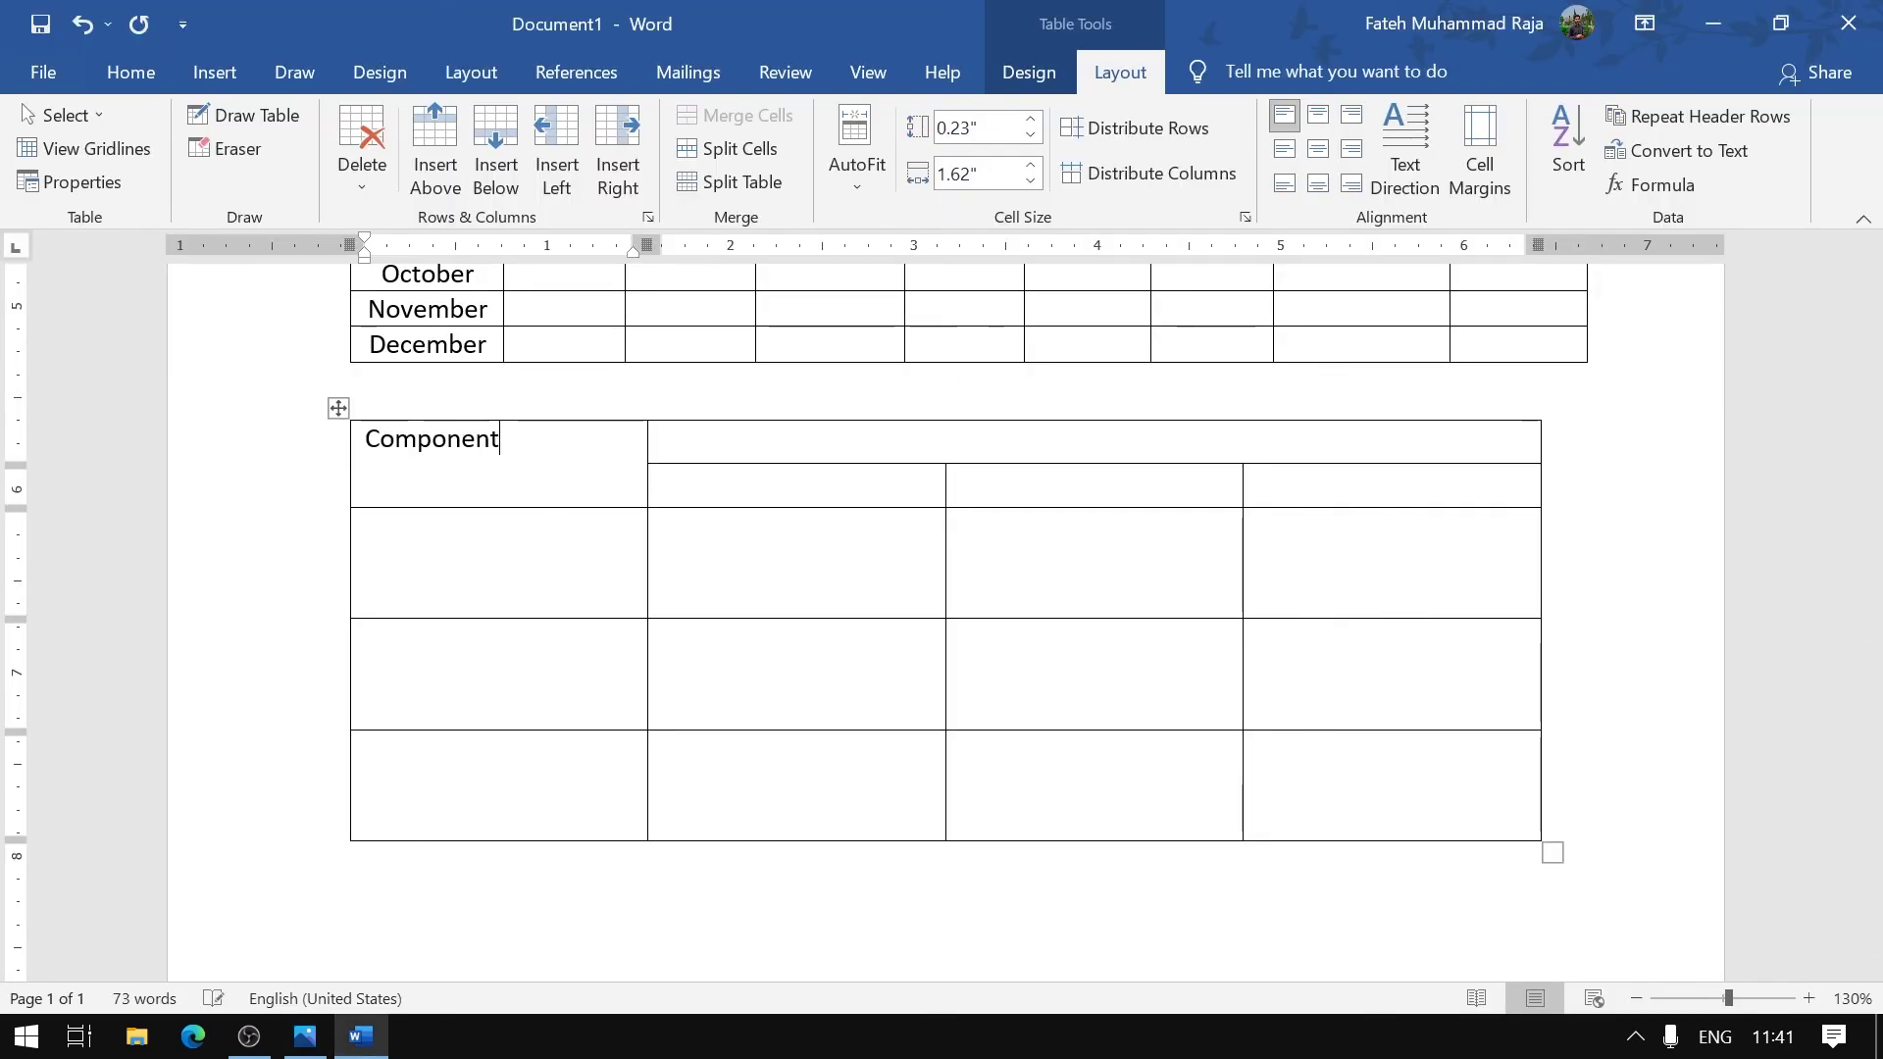
{"action": "key", "text": "Down"}
{"action": "type", "text": "CPU Only"}
{"action": "key", "text": "Down"}
{"action": "type", "text": "GPU Only"}
{"action": "key", "text": "Down"}
{"action": "type", "text": "CPU &"}
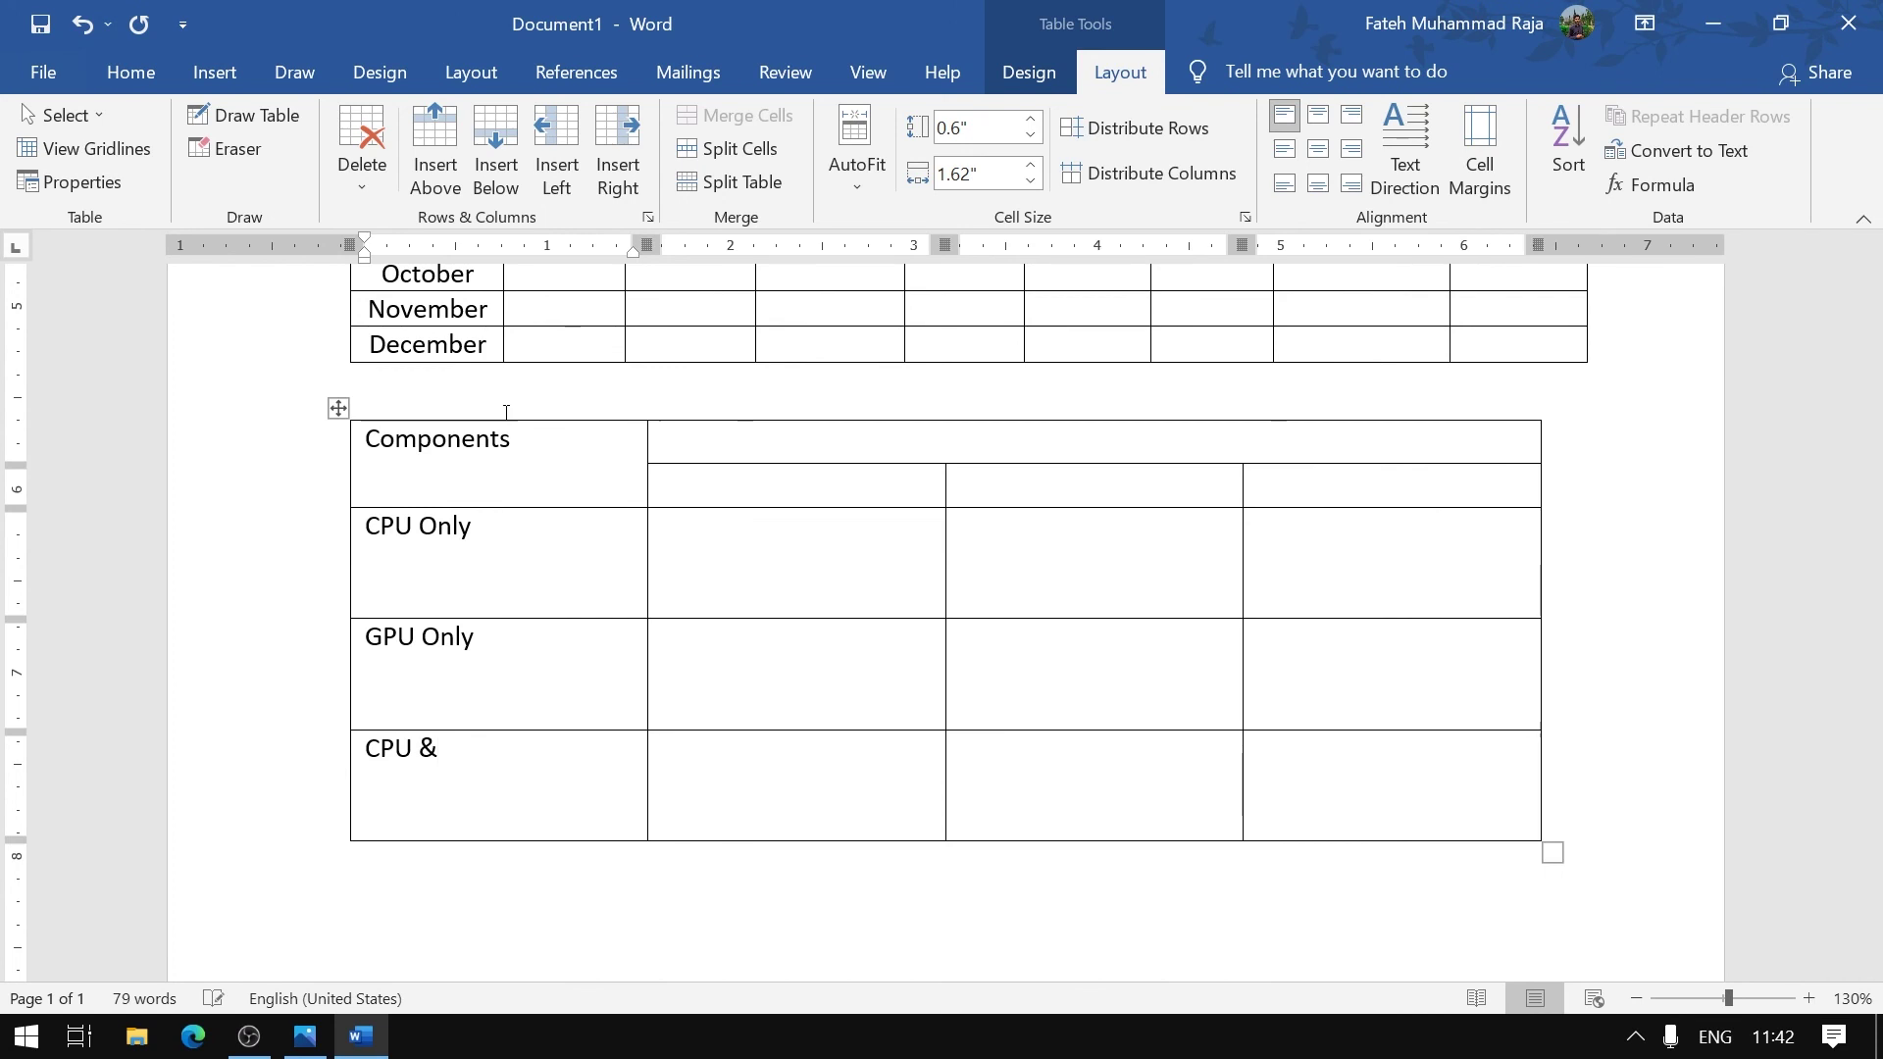
{"action": "type", "text": " GPU"}
Enter the heading Companies in the wide cell and Intel, AMD and NVIDIA in the three cells beneath it
{"action": "left_click", "coordinate": [1336, 446]}
{"action": "type", "text": "Companies"}
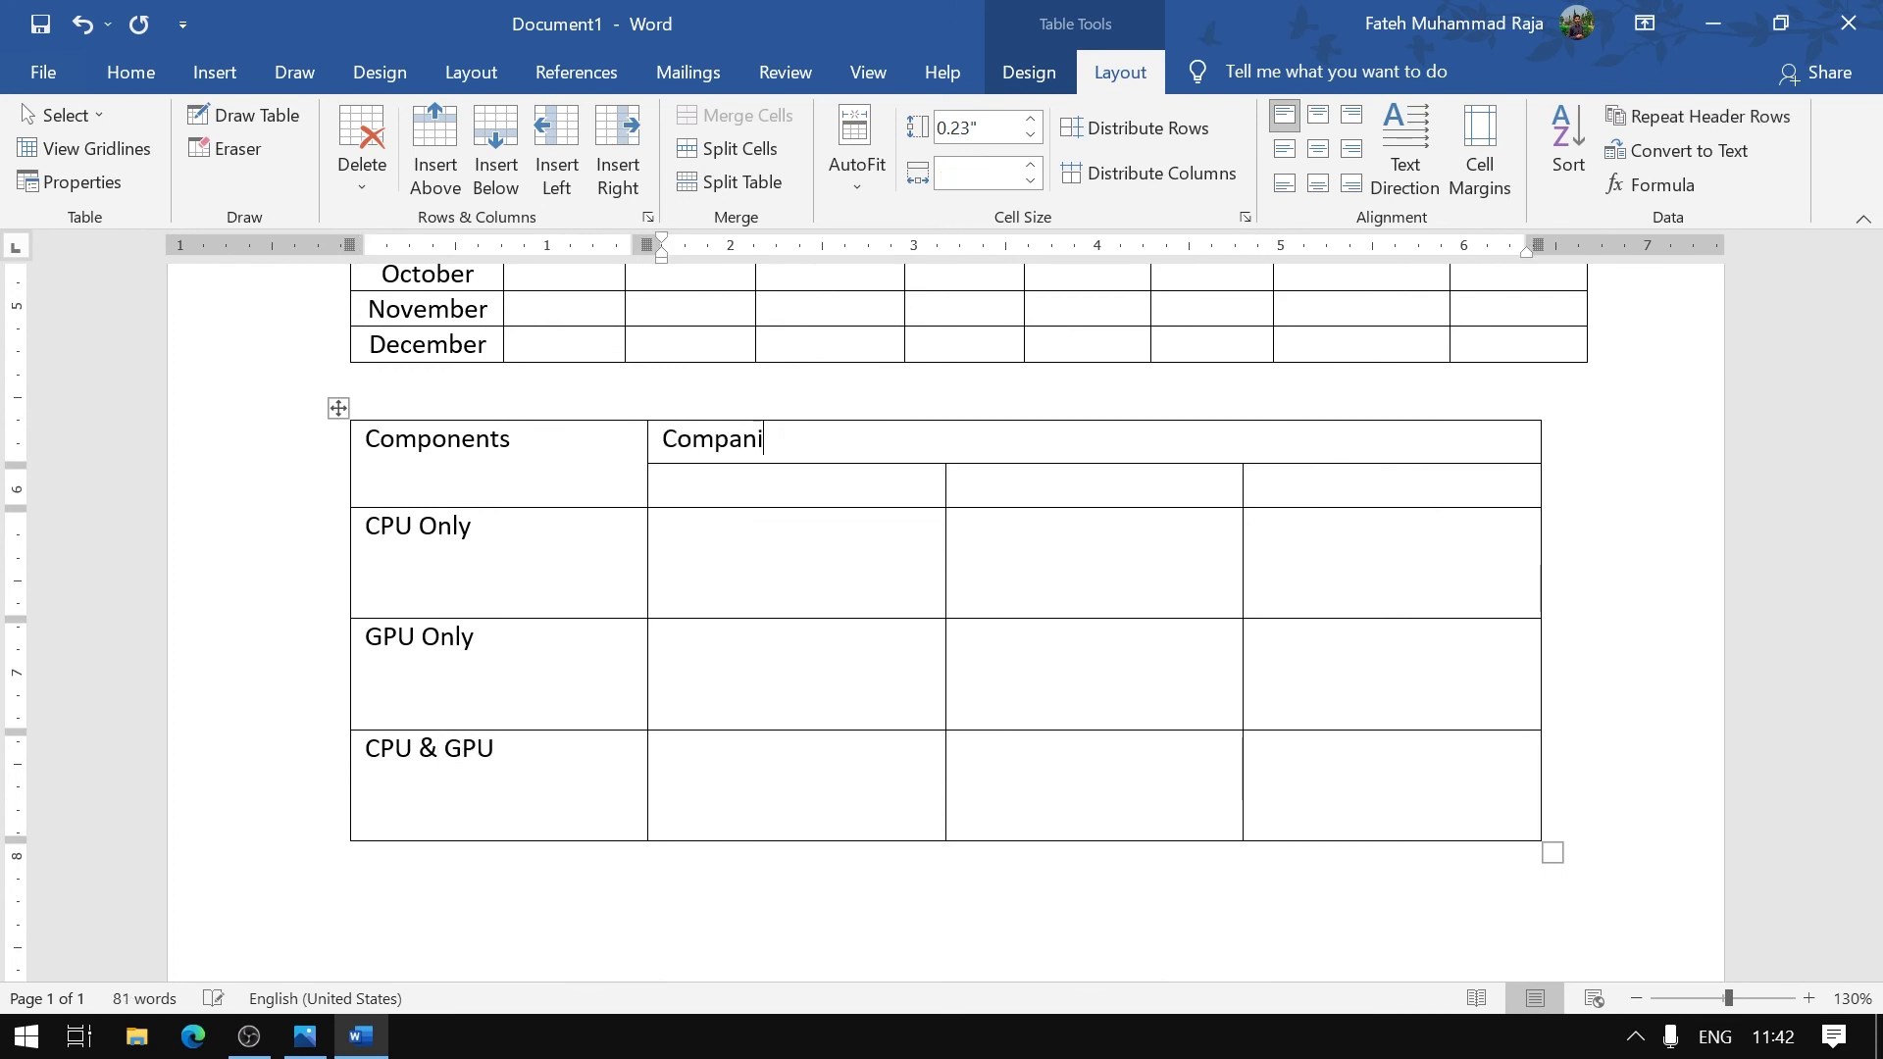
{"action": "key", "text": "Down"}
{"action": "type", "text": "Intel"}
{"action": "key", "text": "Tab"}
{"action": "type", "text": "AmD"}
{"action": "key", "text": "Tab"}
{"action": "type", "text": "NVIDIA"}
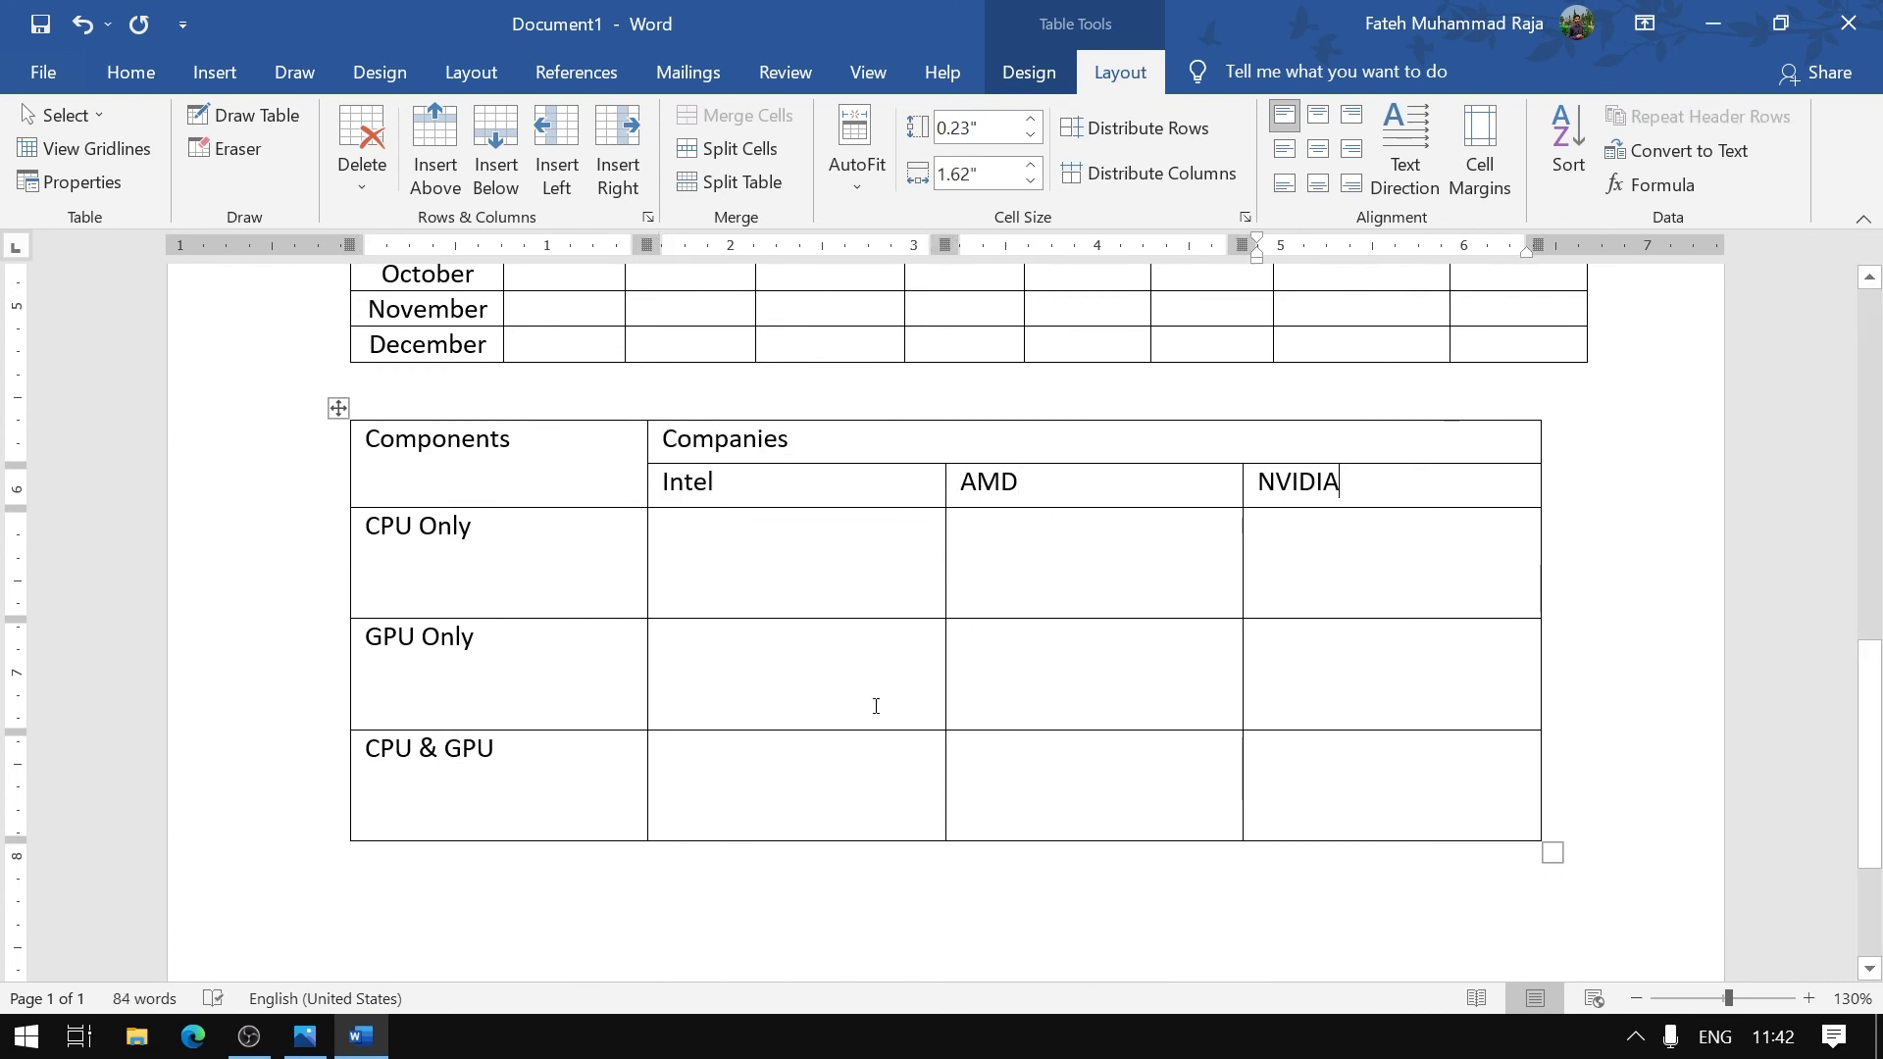
Check the tick positions in Word EX-03.jpg and insert a check mark symbol in the Intel cell of the CPU Only row
{"action": "key", "text": "alt+Tab"}
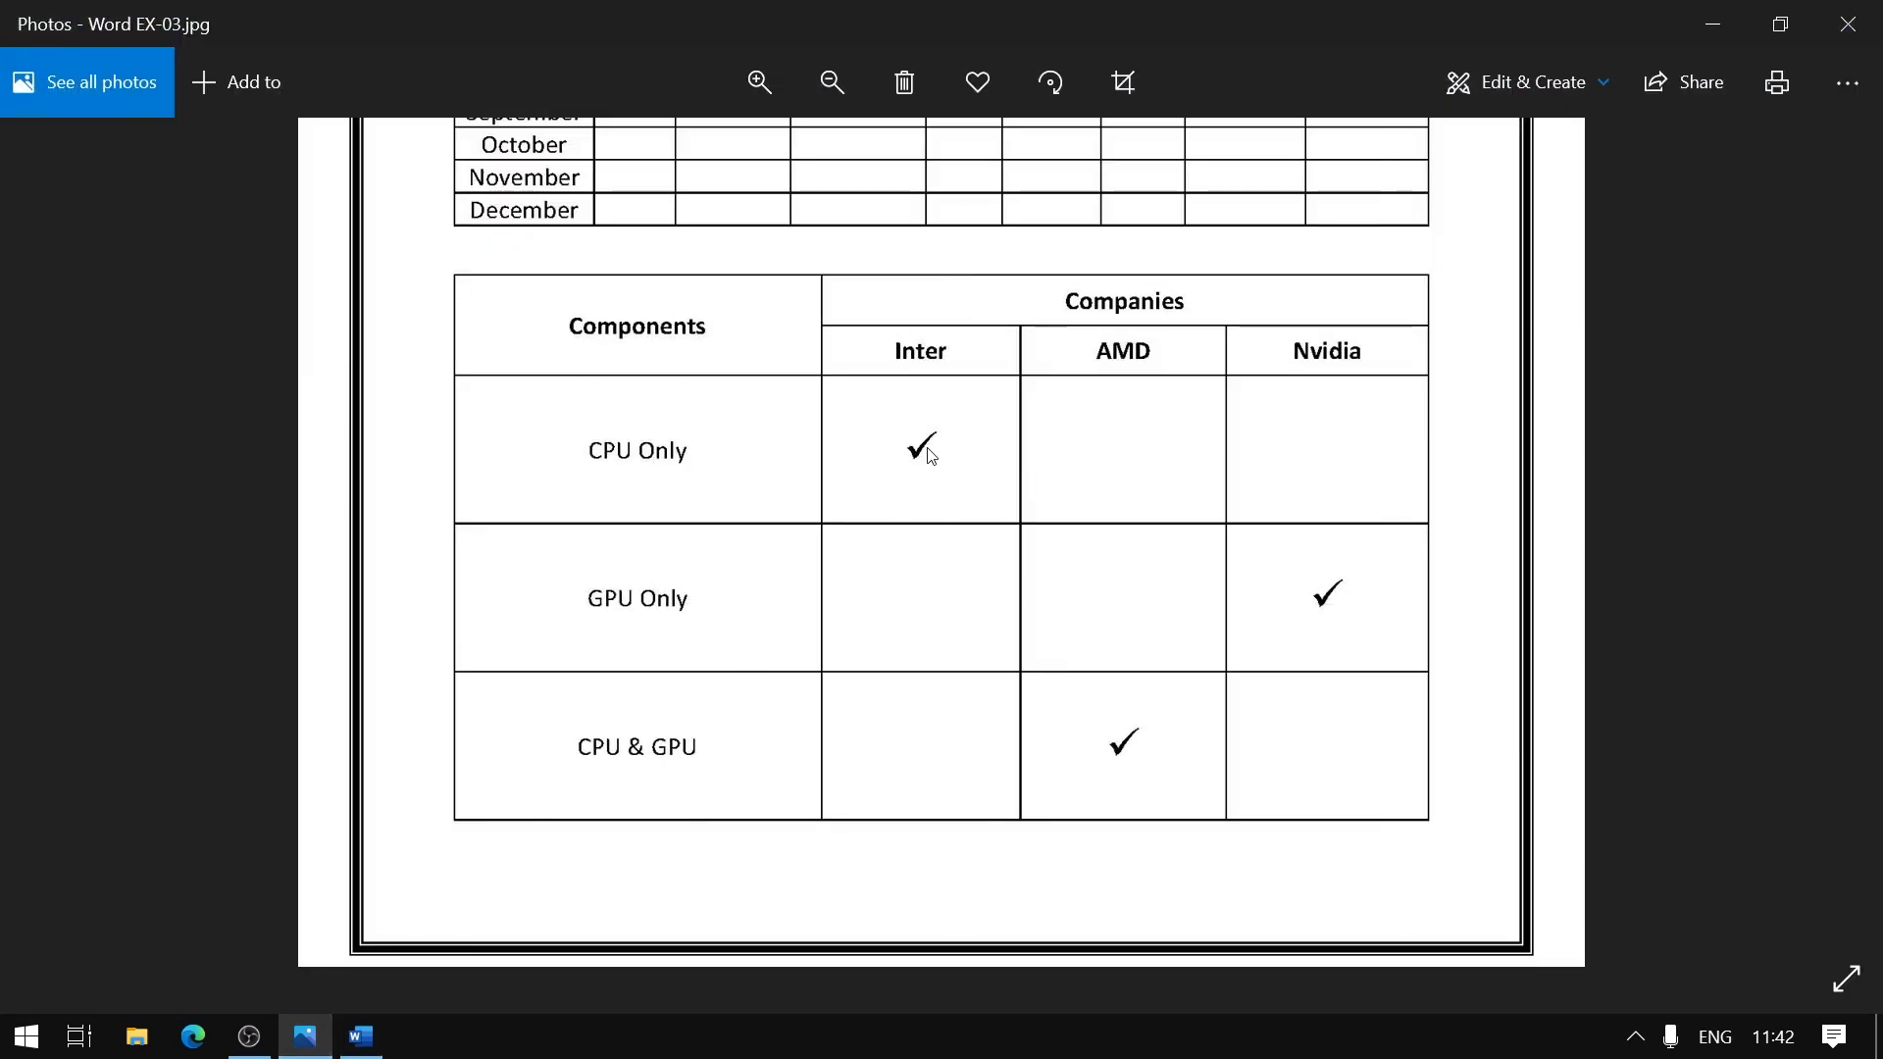
{"action": "left_click", "coordinate": [1711, 18]}
{"action": "left_click", "coordinate": [808, 583]}
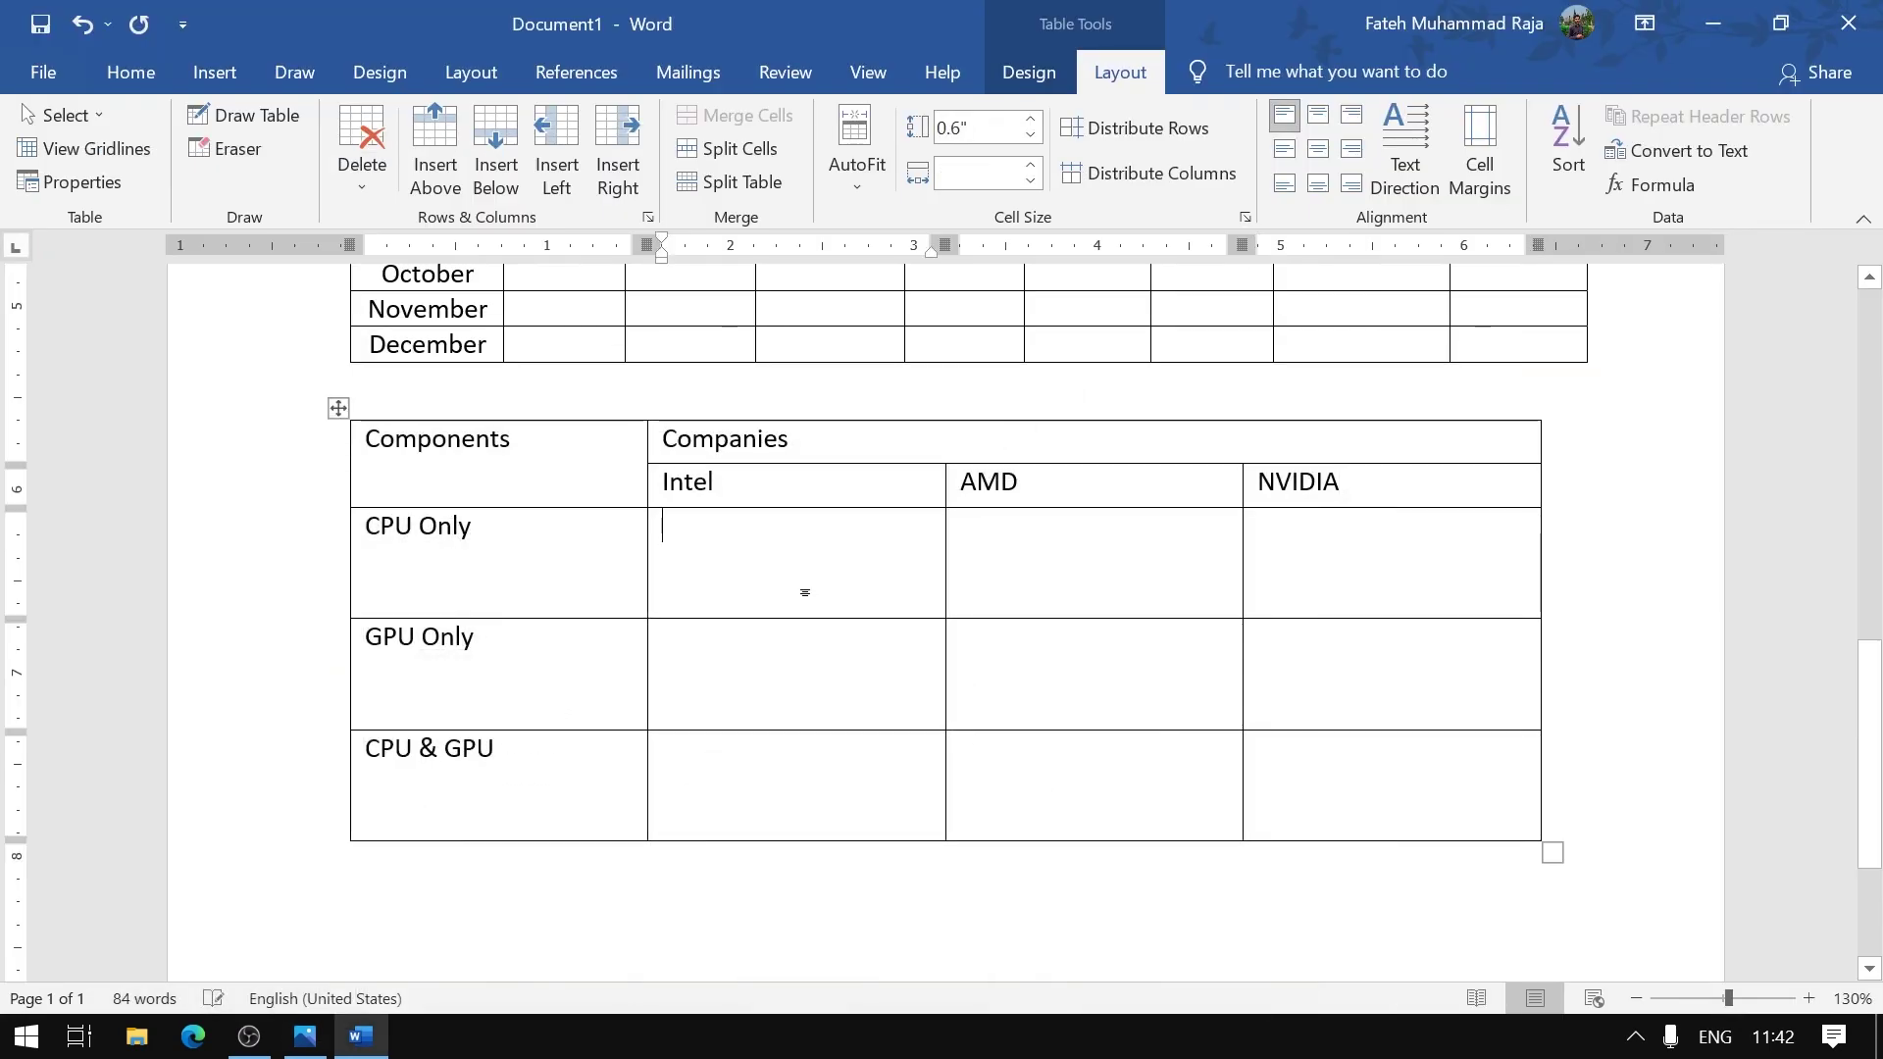
{"action": "left_click", "coordinate": [214, 72]}
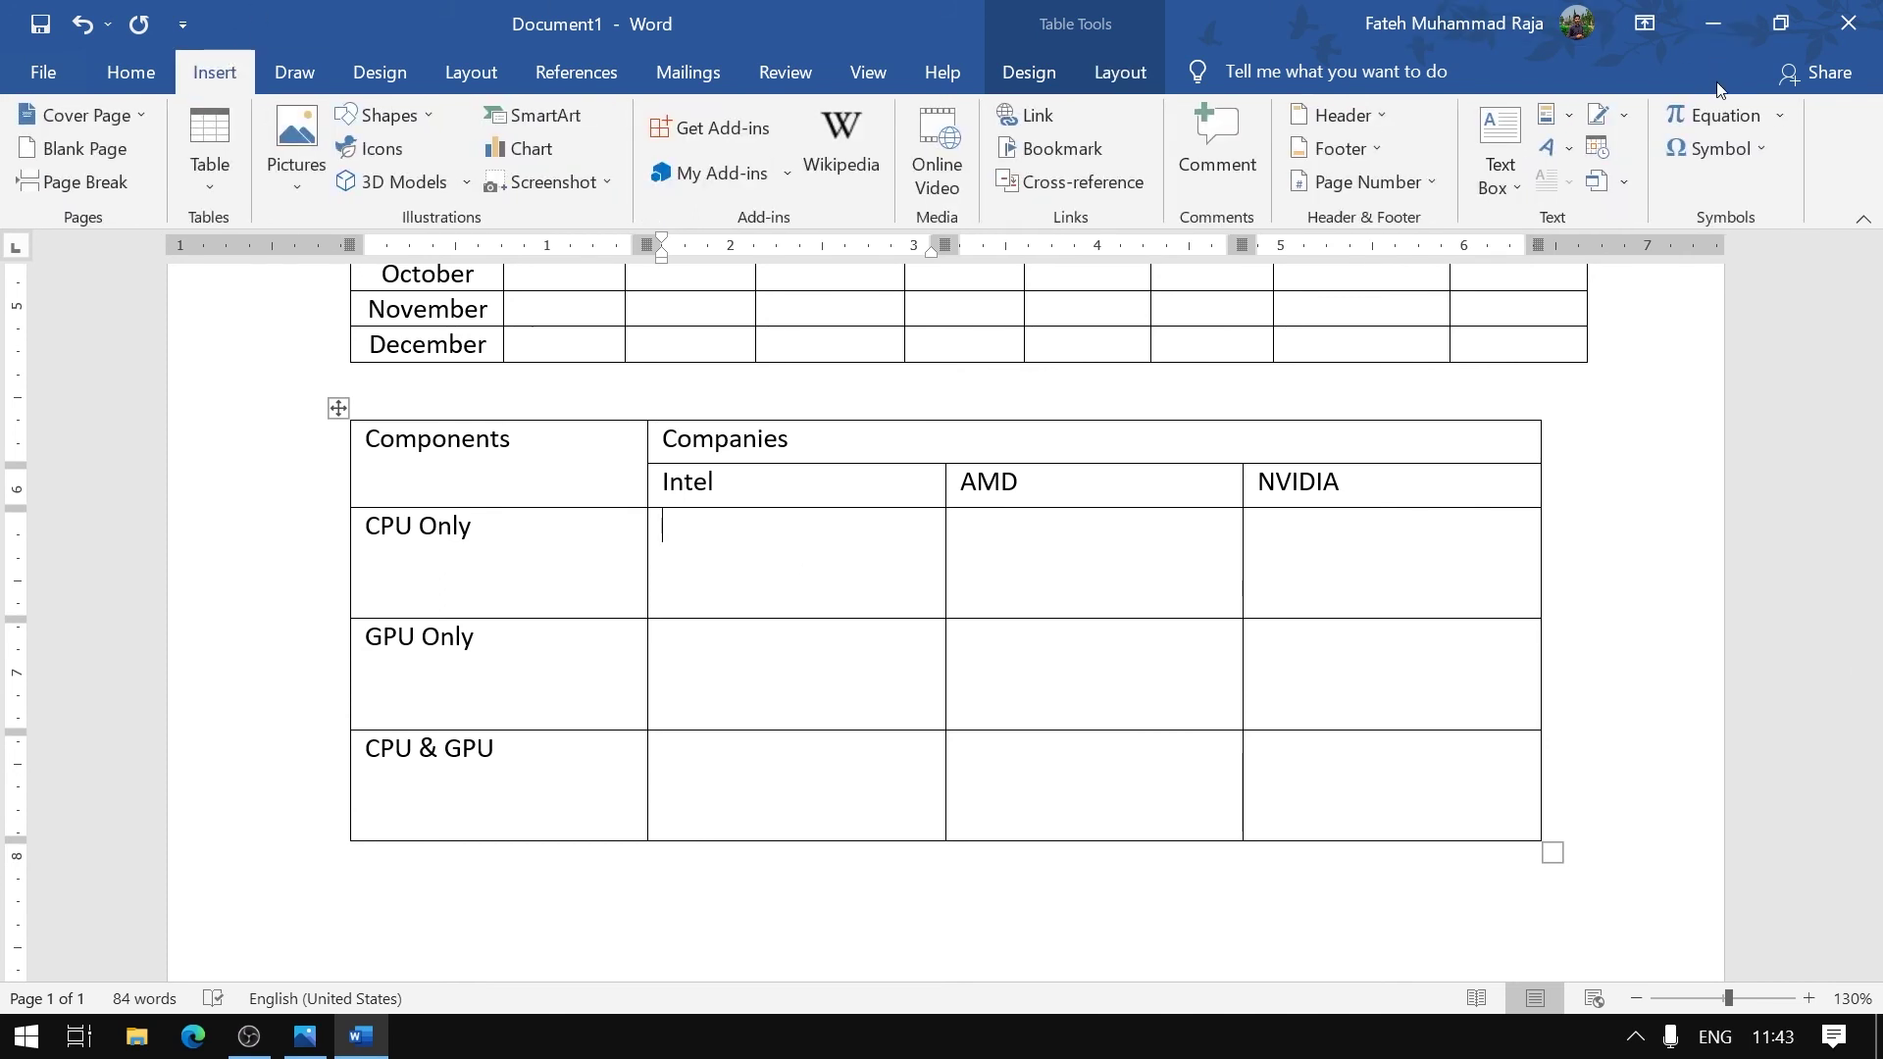
{"action": "left_click", "coordinate": [1724, 147]}
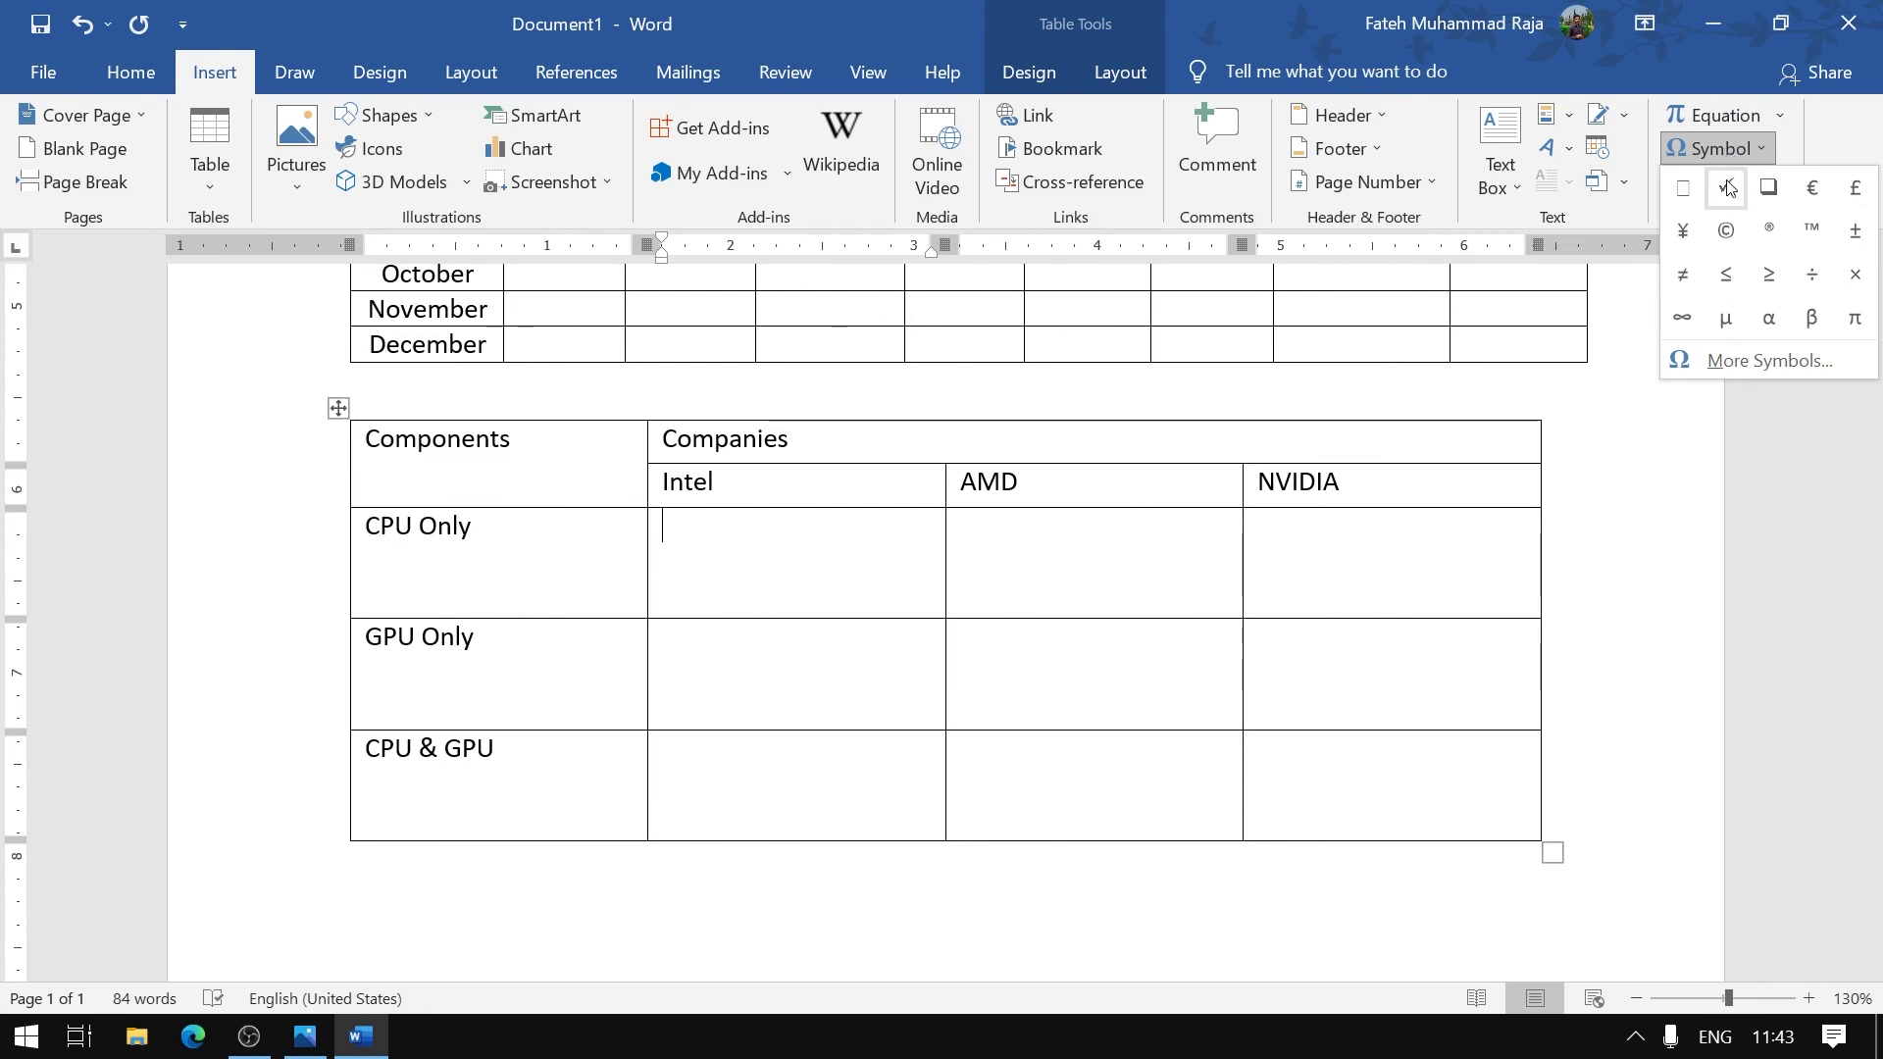
{"action": "left_click", "coordinate": [1726, 188]}
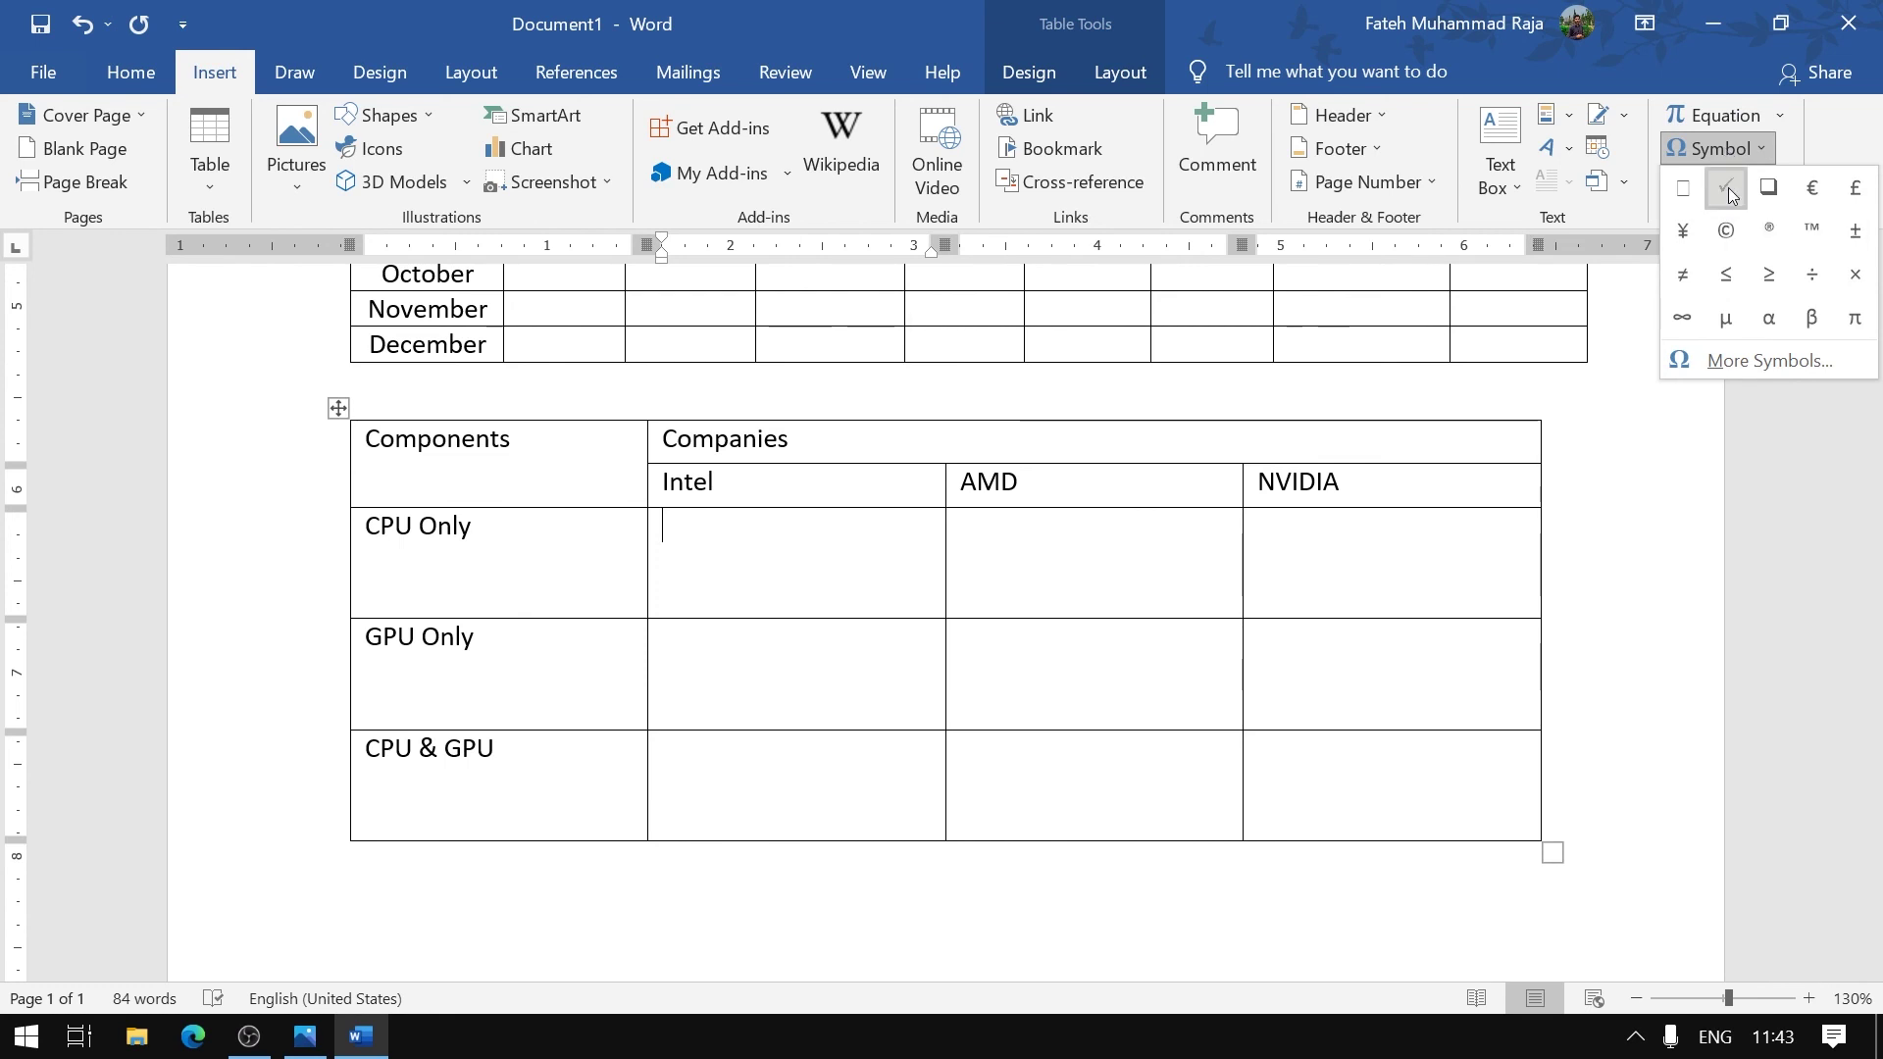
Insert check mark symbols in the NVIDIA cell of the GPU Only row and the AMD cell of the CPU & GPU row
{"action": "left_click", "coordinate": [1087, 678]}
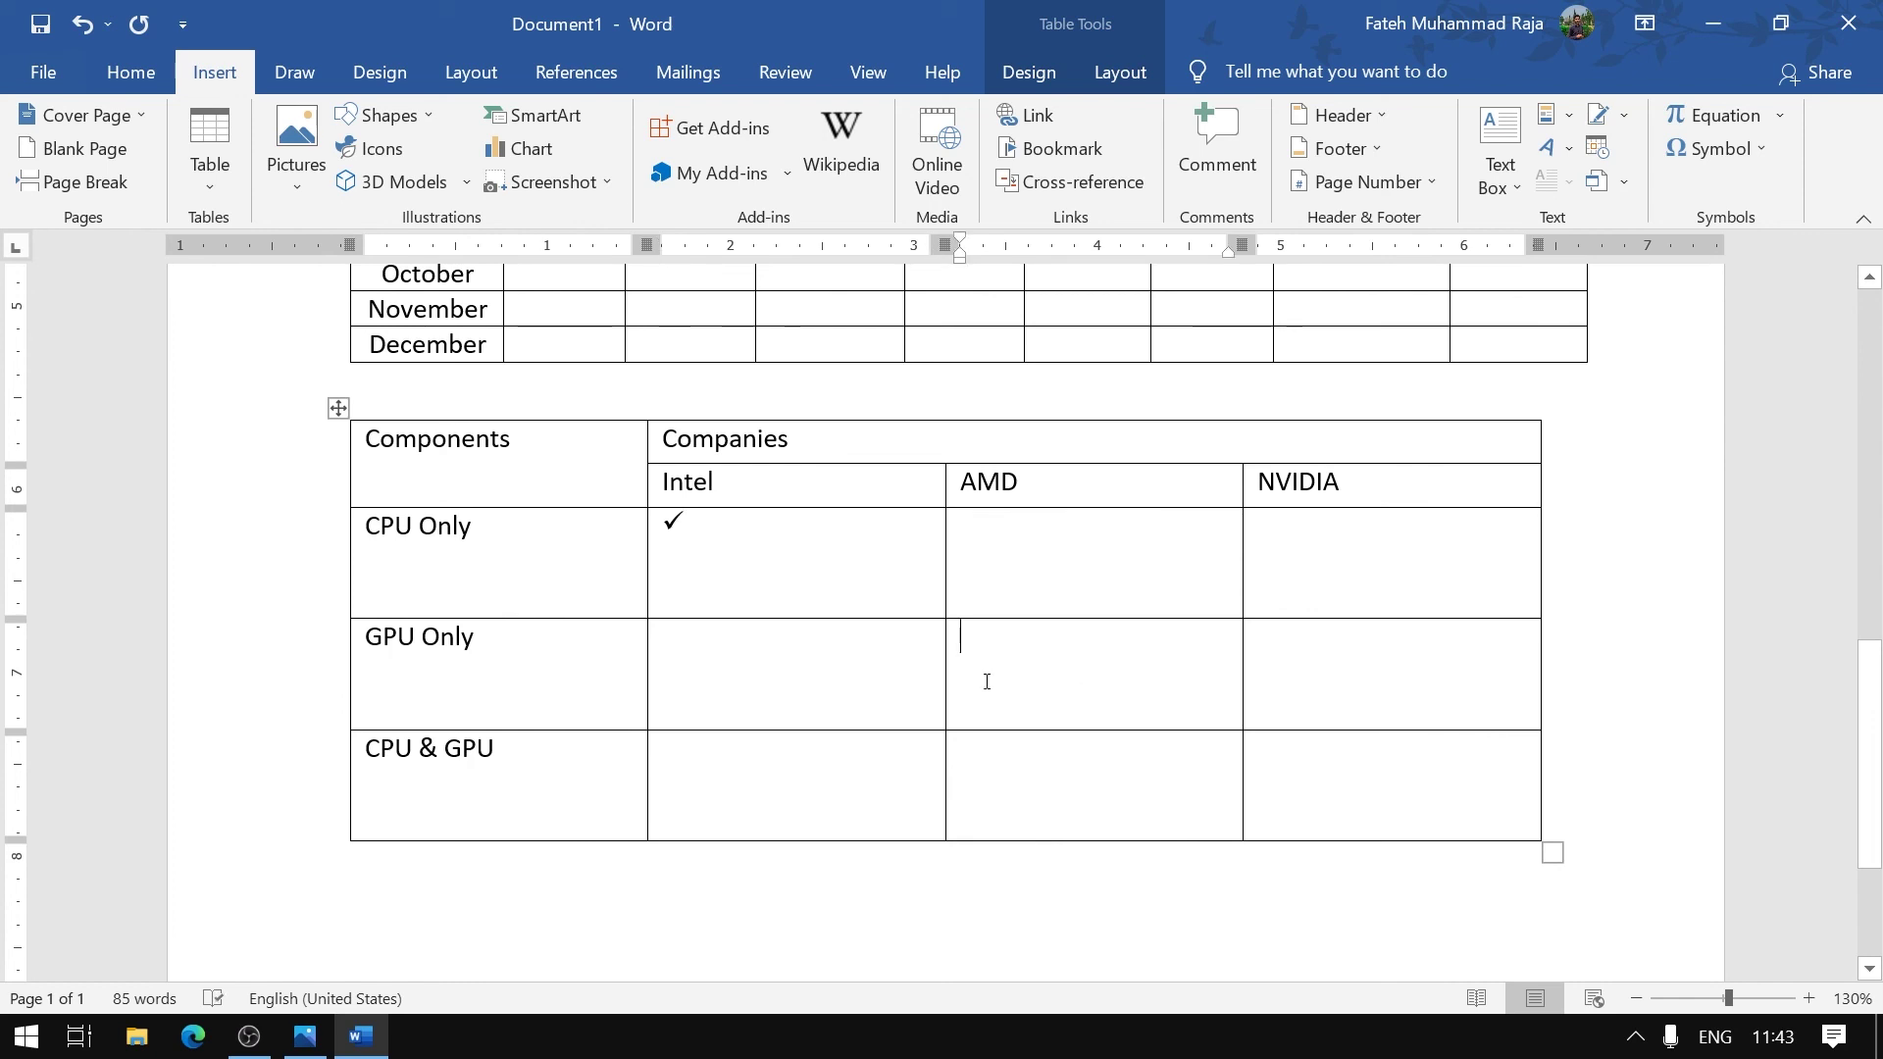
{"action": "left_click", "coordinate": [1366, 710]}
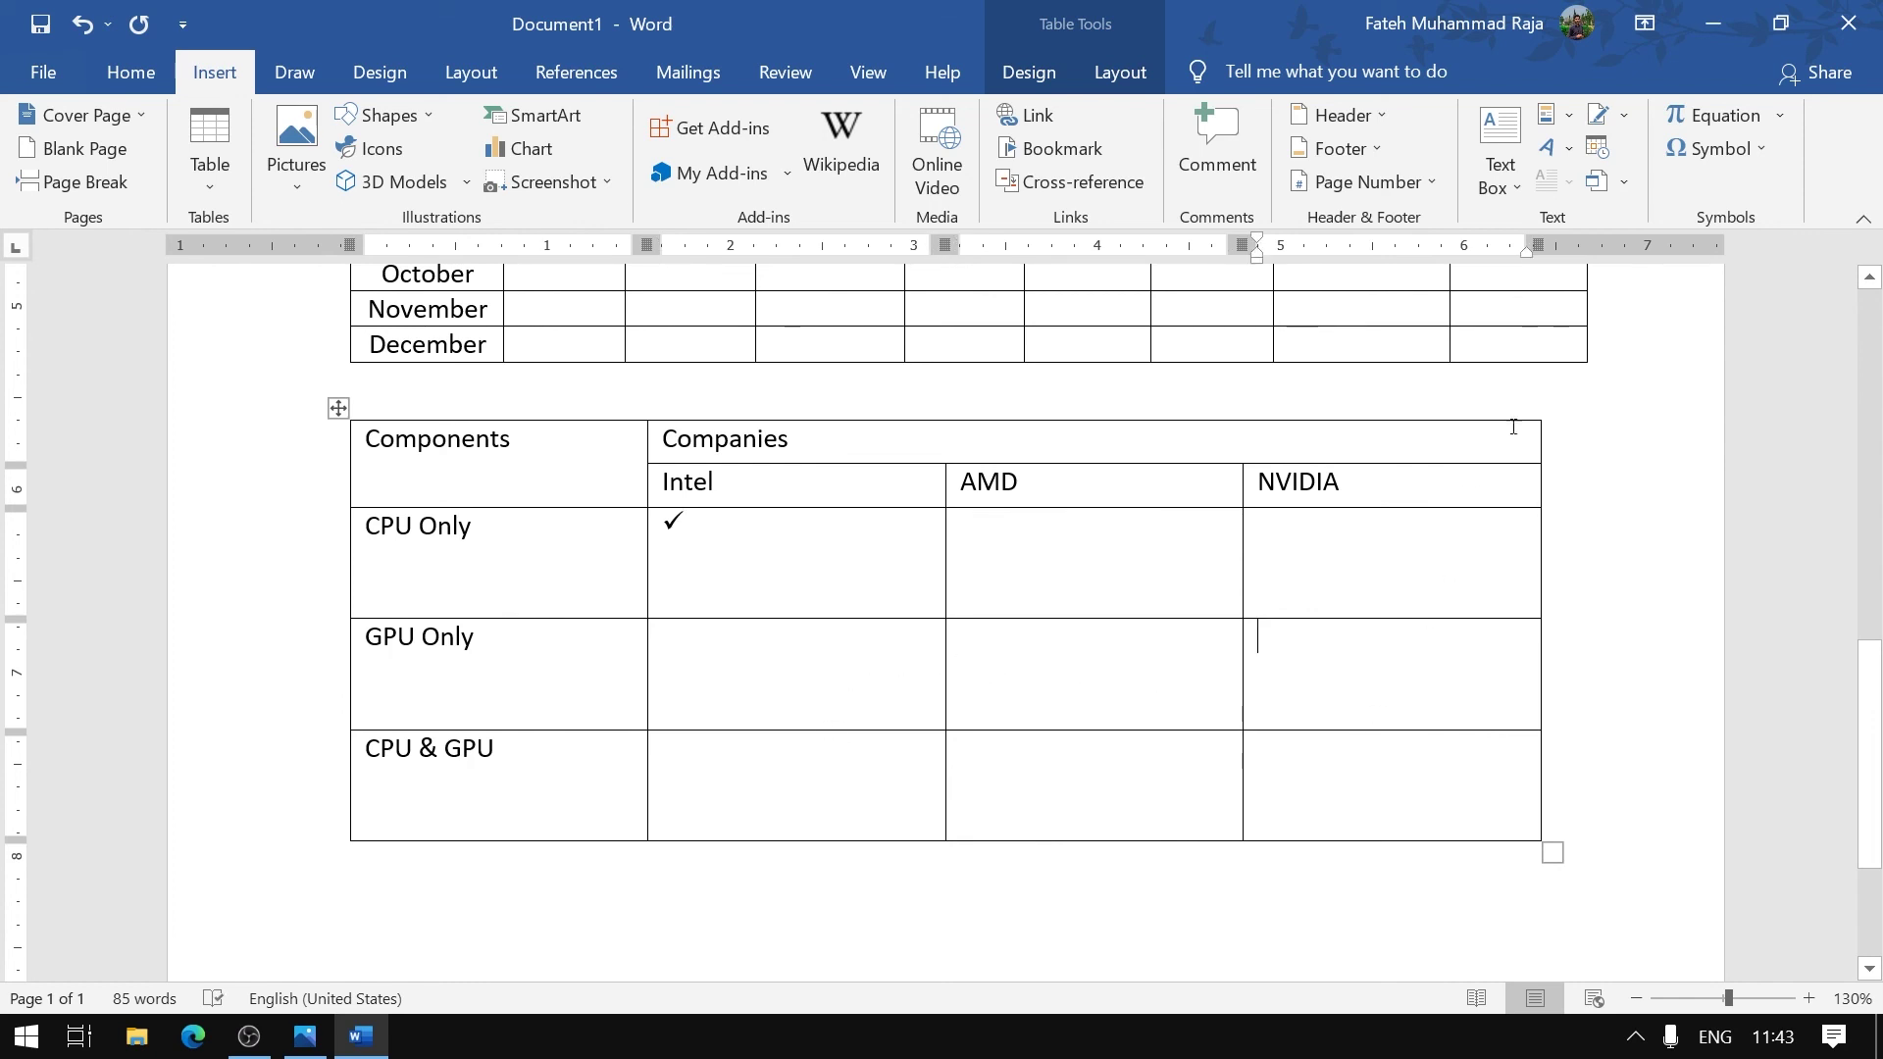
{"action": "left_click", "coordinate": [1720, 156]}
{"action": "left_click", "coordinate": [1685, 188]}
{"action": "left_click", "coordinate": [1122, 807]}
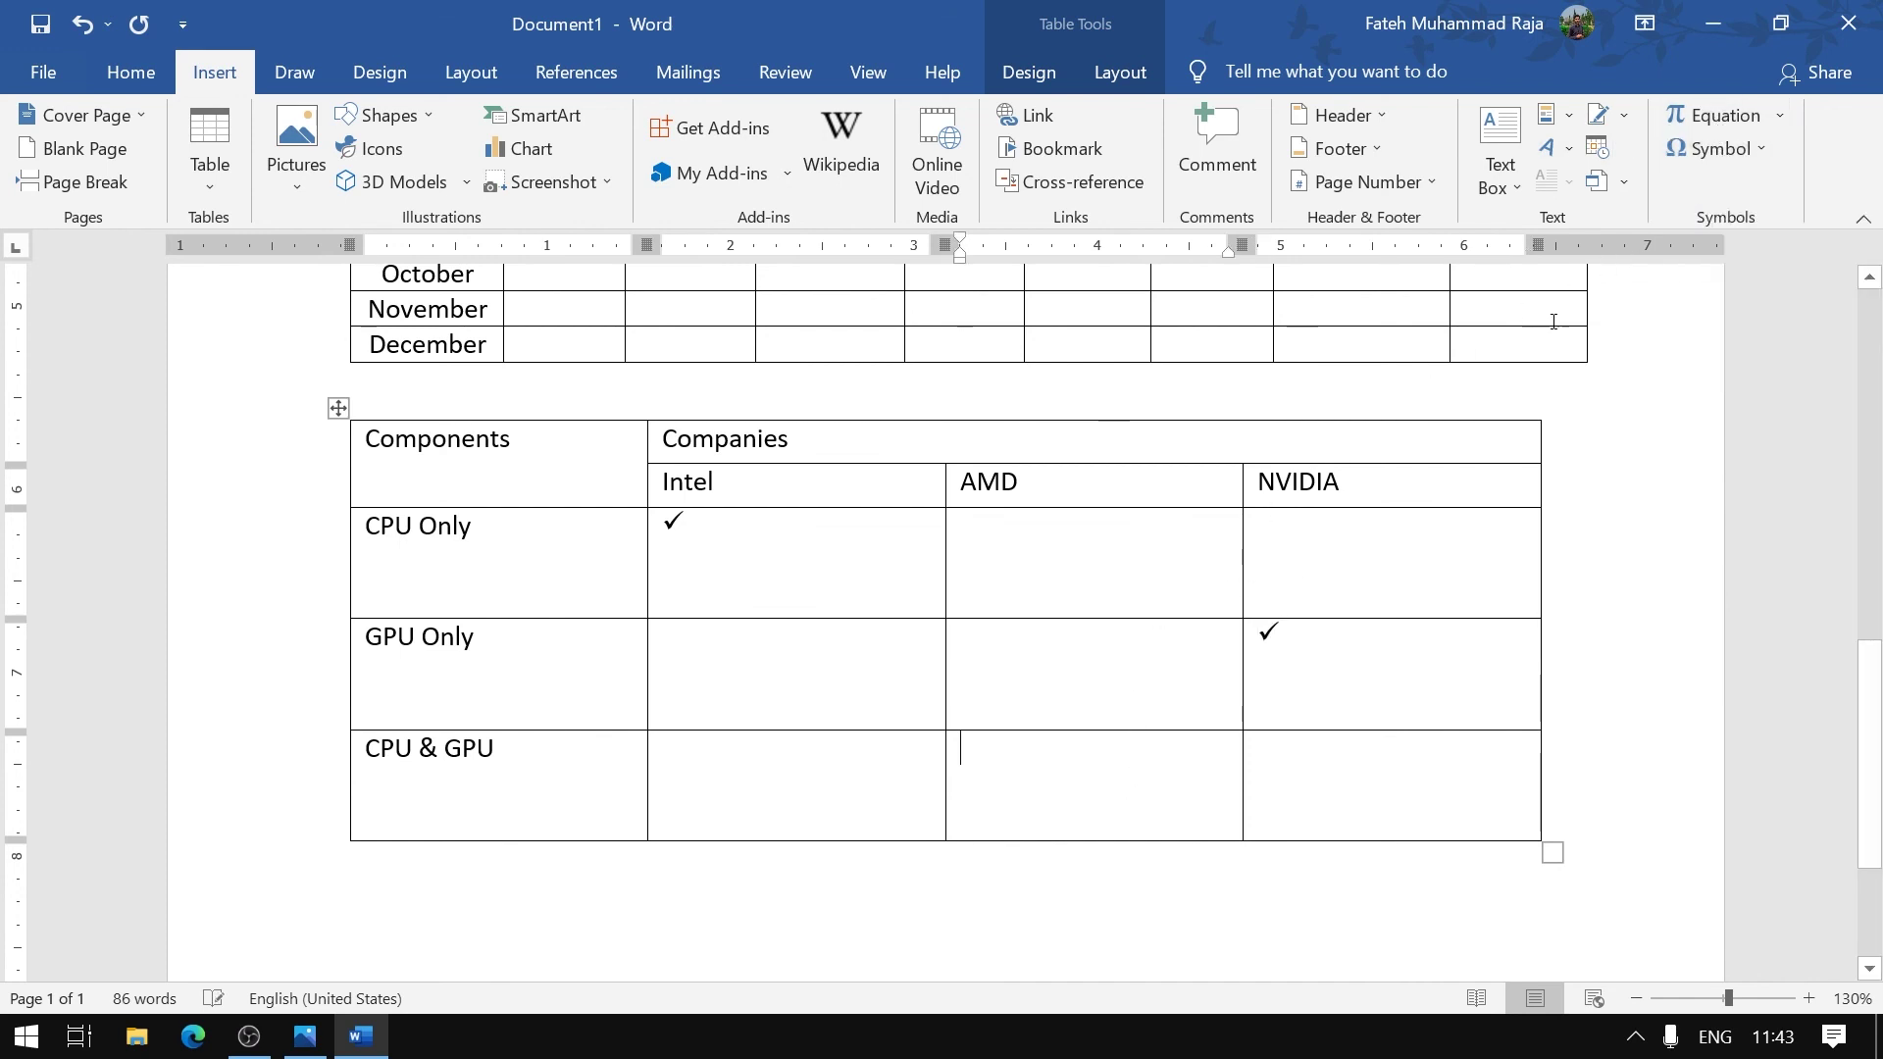
{"action": "left_click", "coordinate": [1714, 150]}
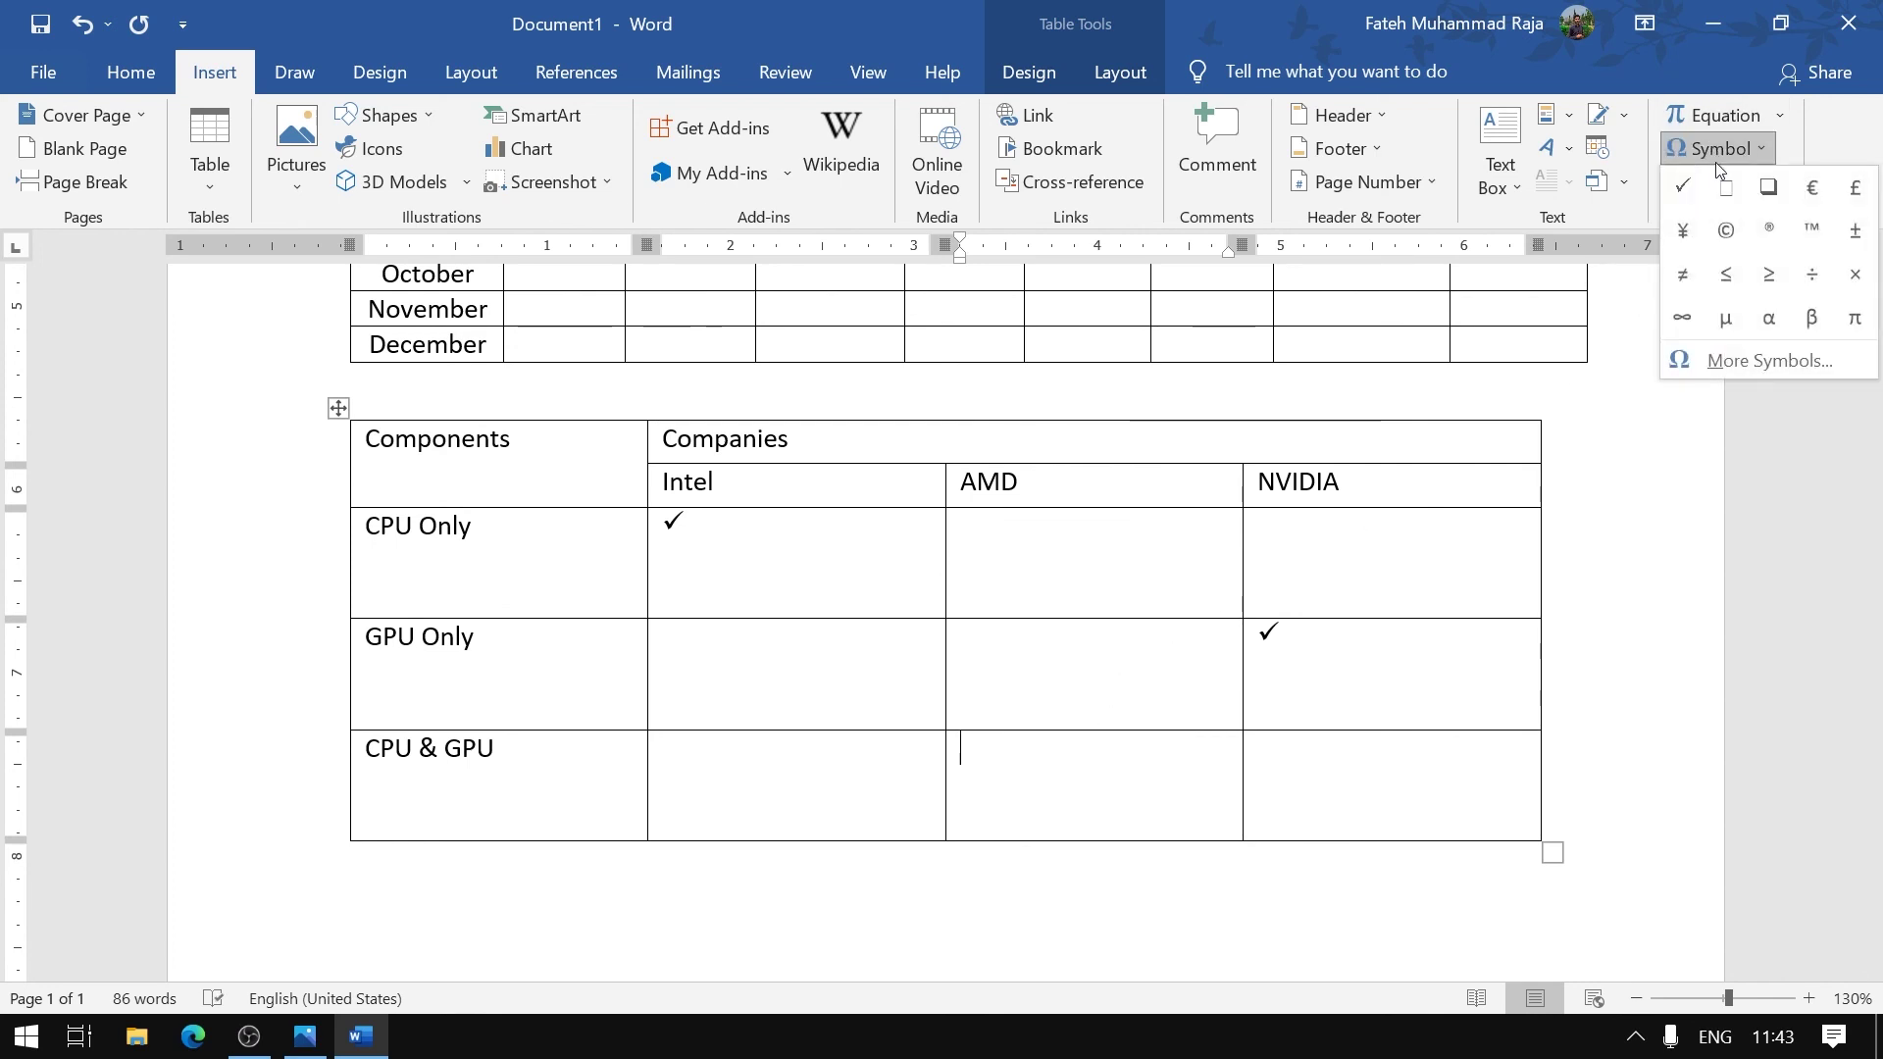
{"action": "left_click", "coordinate": [1681, 185]}
Centre the contents of every cell in the Components and Companies table both horizontally and vertically
{"action": "left_click_drag", "start_coordinate": [1311, 768], "coordinate": [374, 416]}
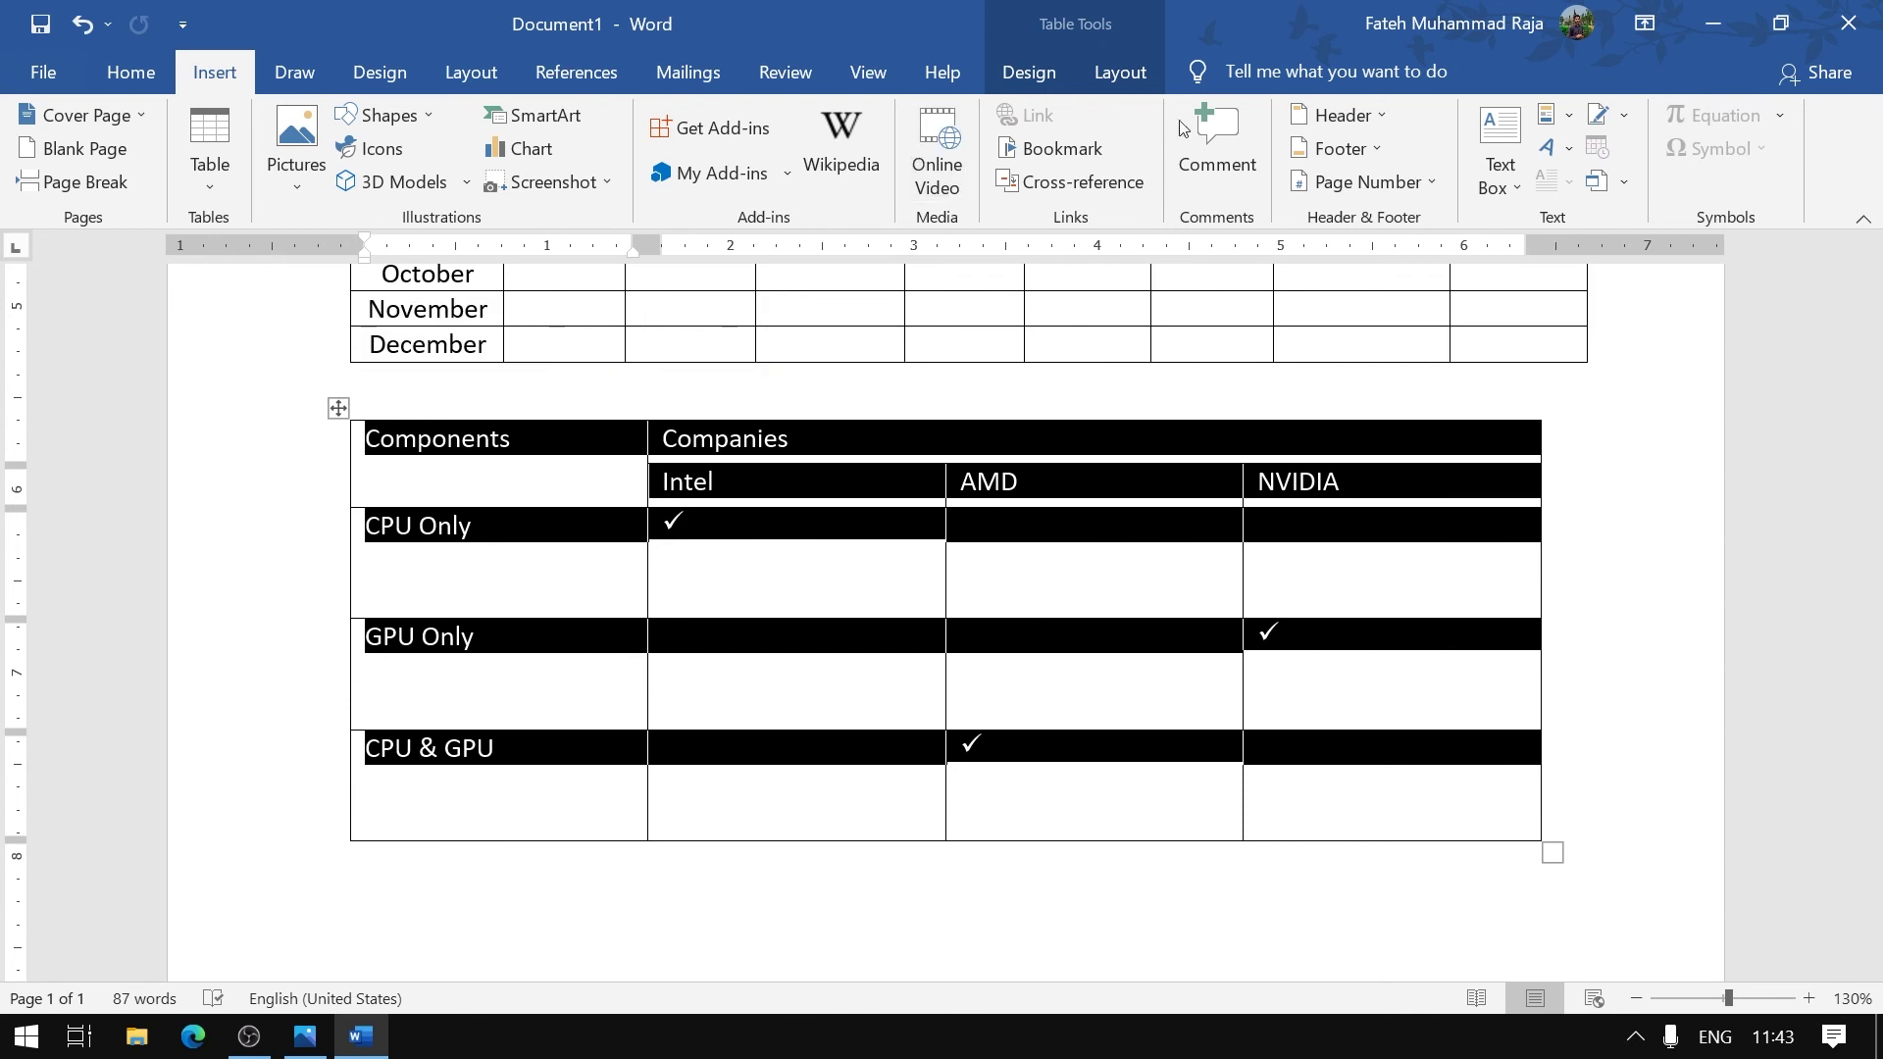
{"action": "left_click", "coordinate": [1120, 71]}
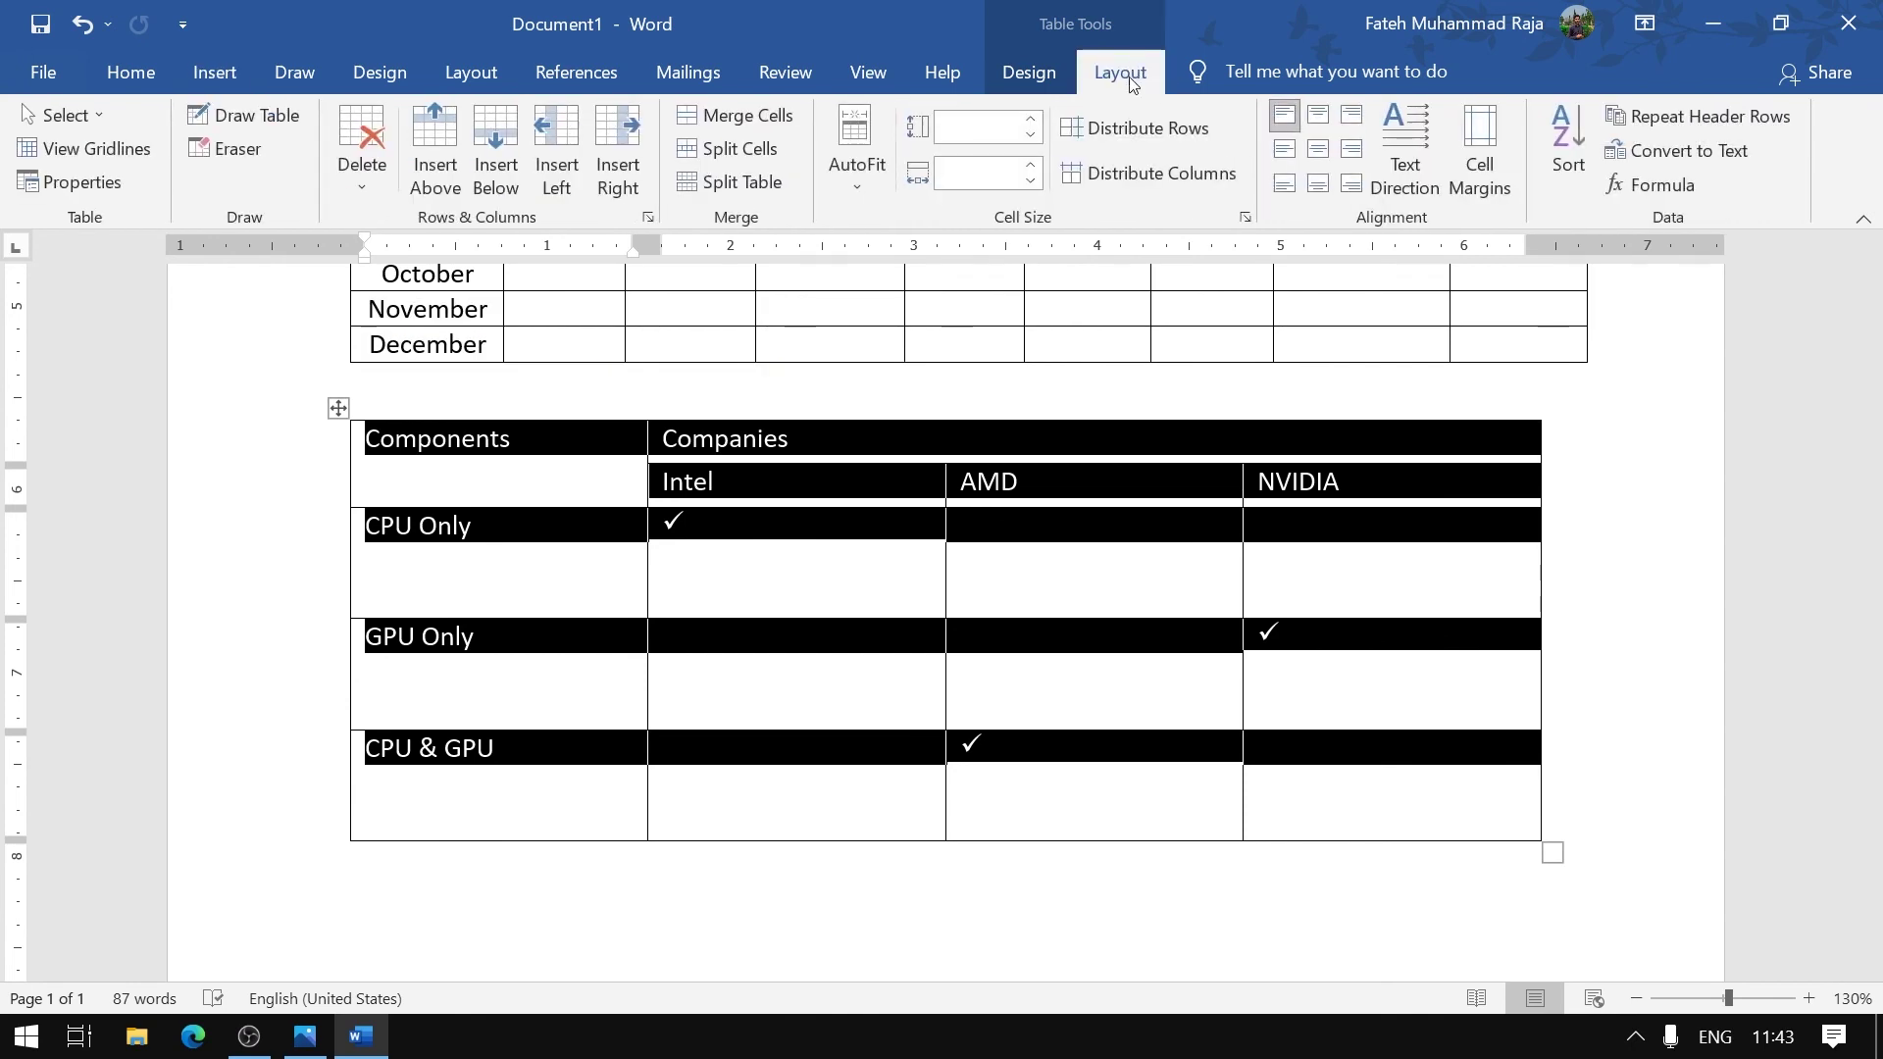
{"action": "left_click", "coordinate": [1320, 113]}
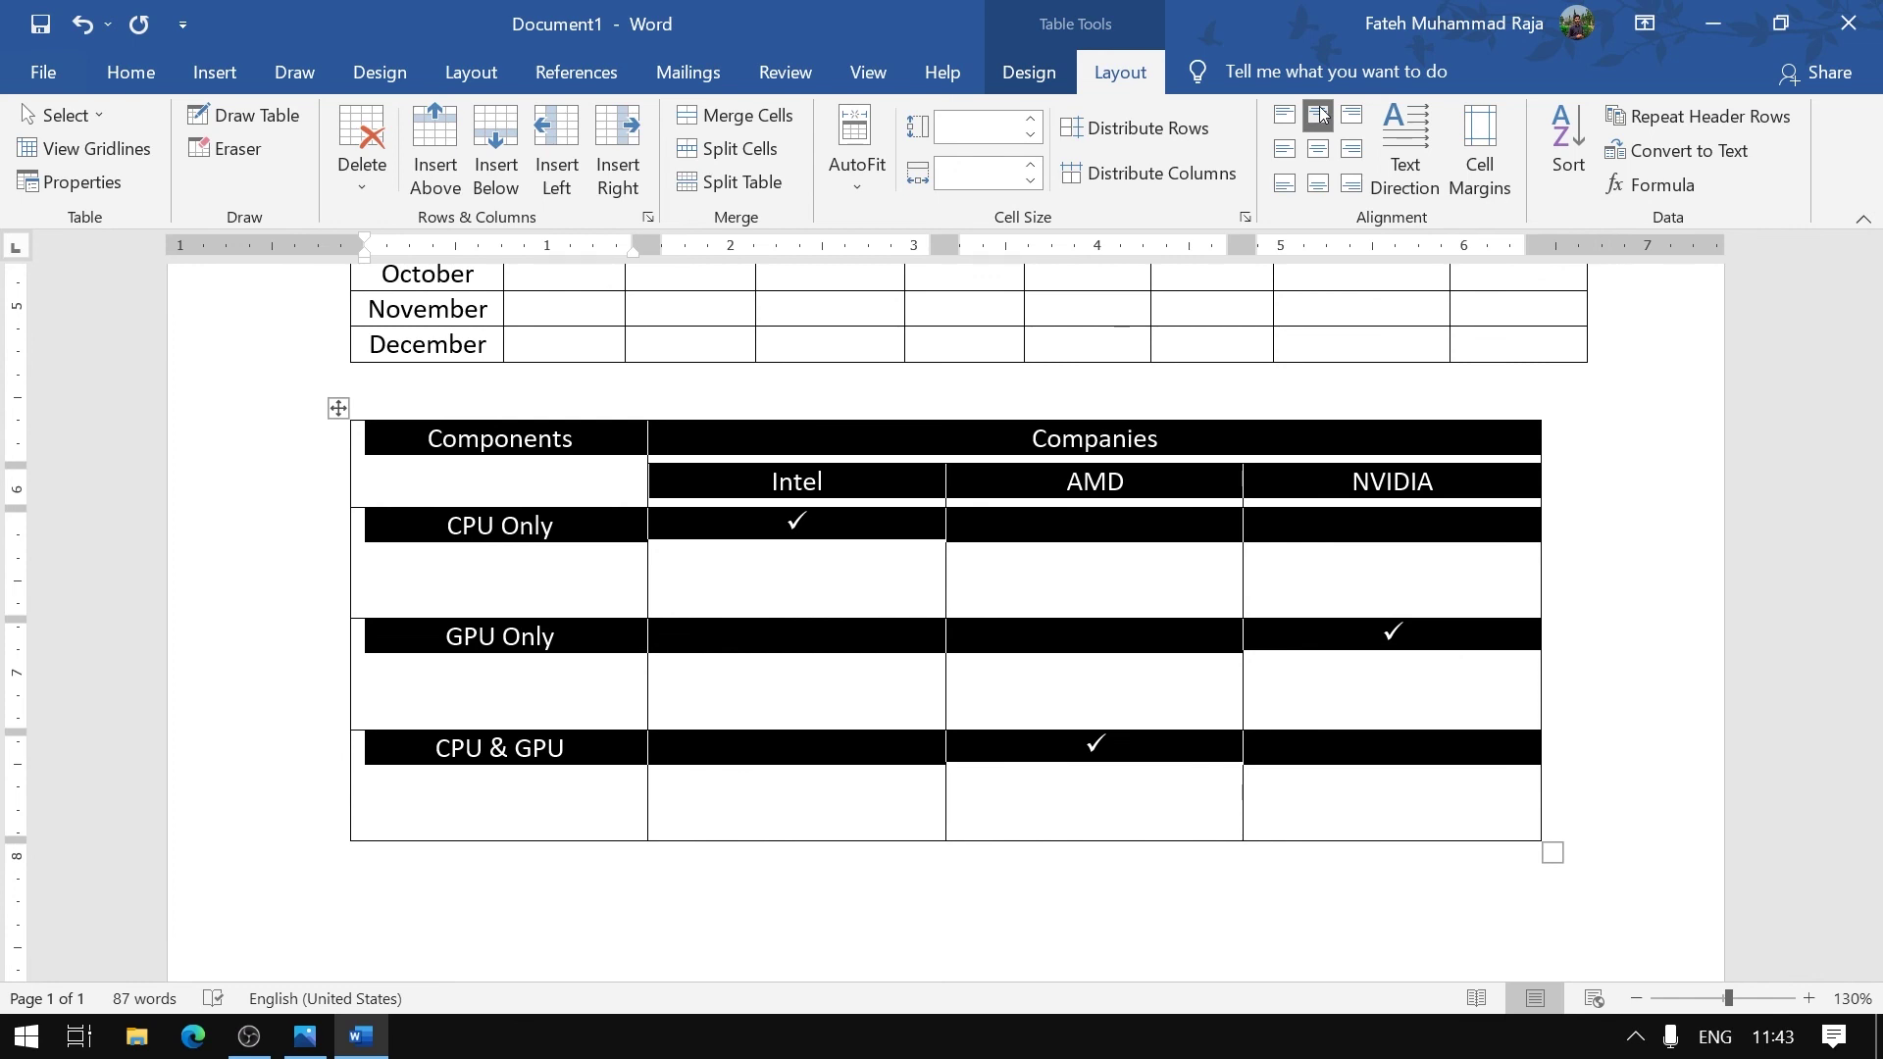
{"action": "left_click", "coordinate": [1109, 592]}
{"action": "left_click_drag", "start_coordinate": [1406, 785], "coordinate": [471, 491]}
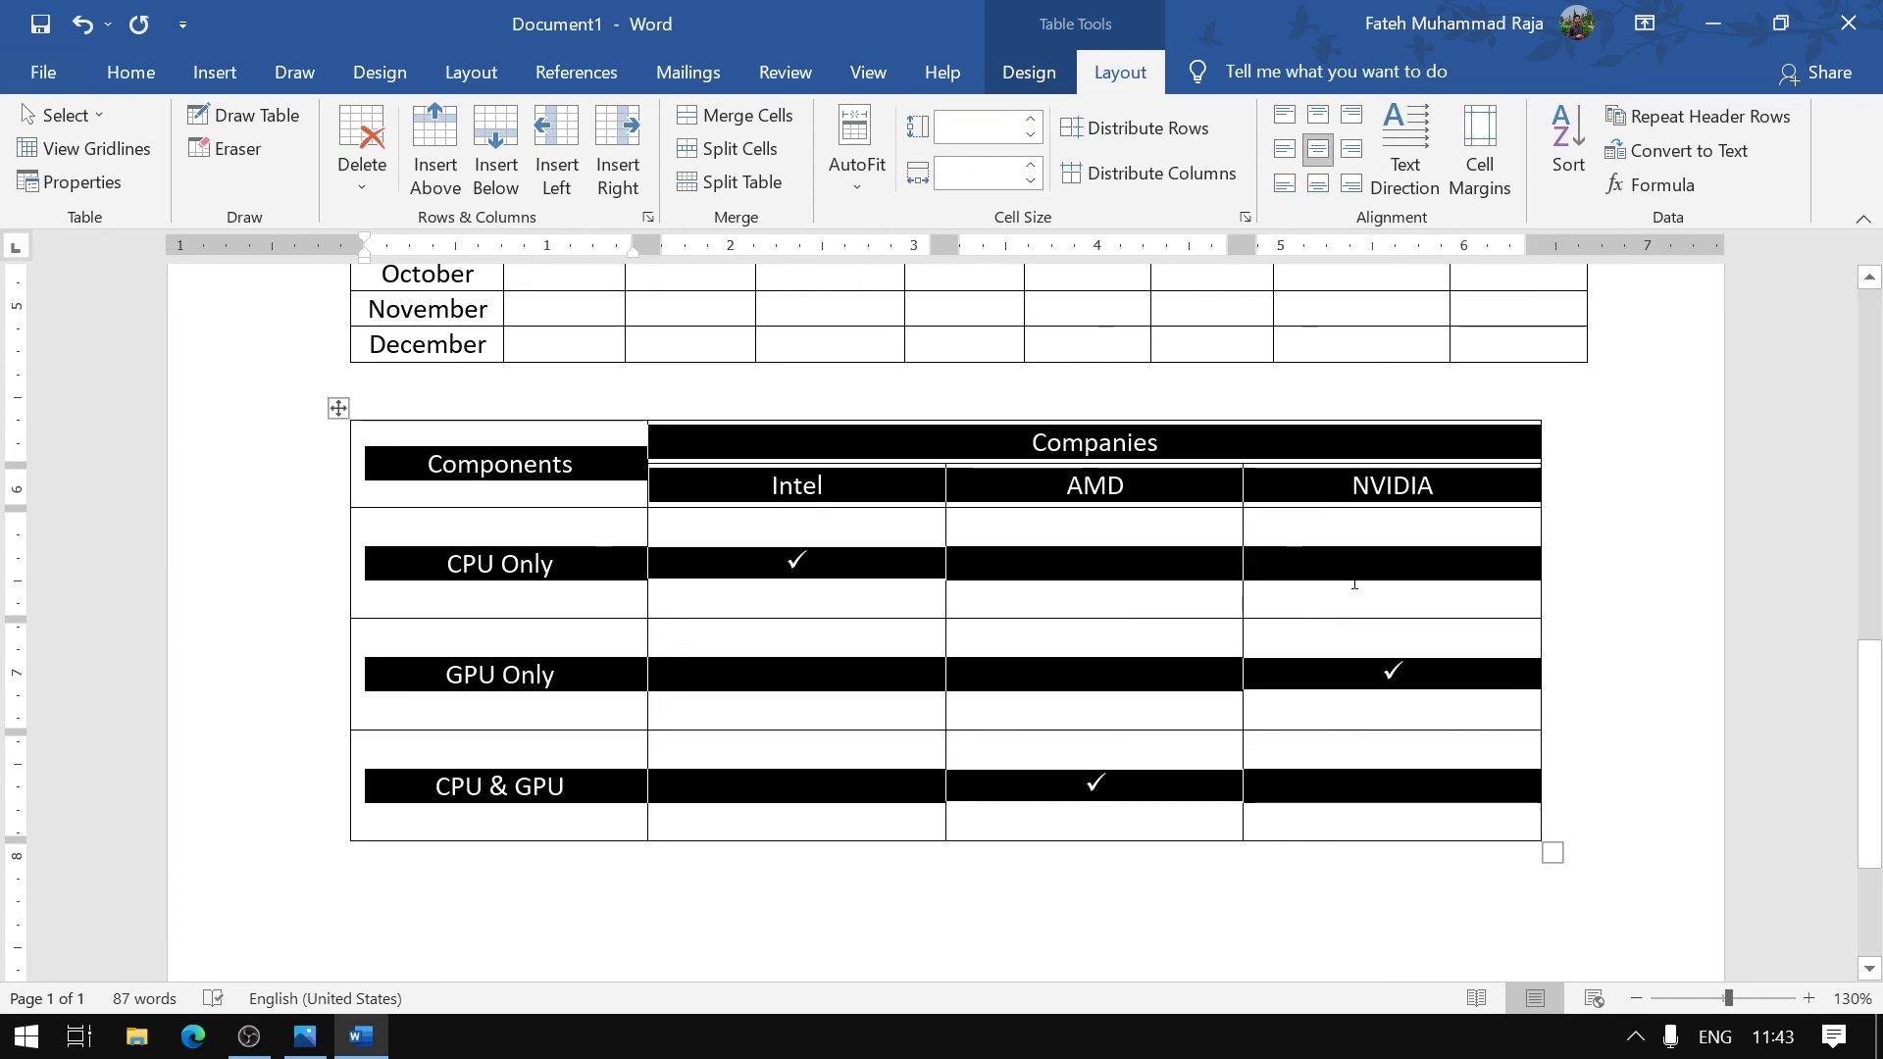
{"action": "left_click", "coordinate": [1449, 526]}
Make the headings Components, Companies, Intel, AMD and NVIDIA bold
{"action": "left_click_drag", "start_coordinate": [1457, 490], "coordinate": [608, 489]}
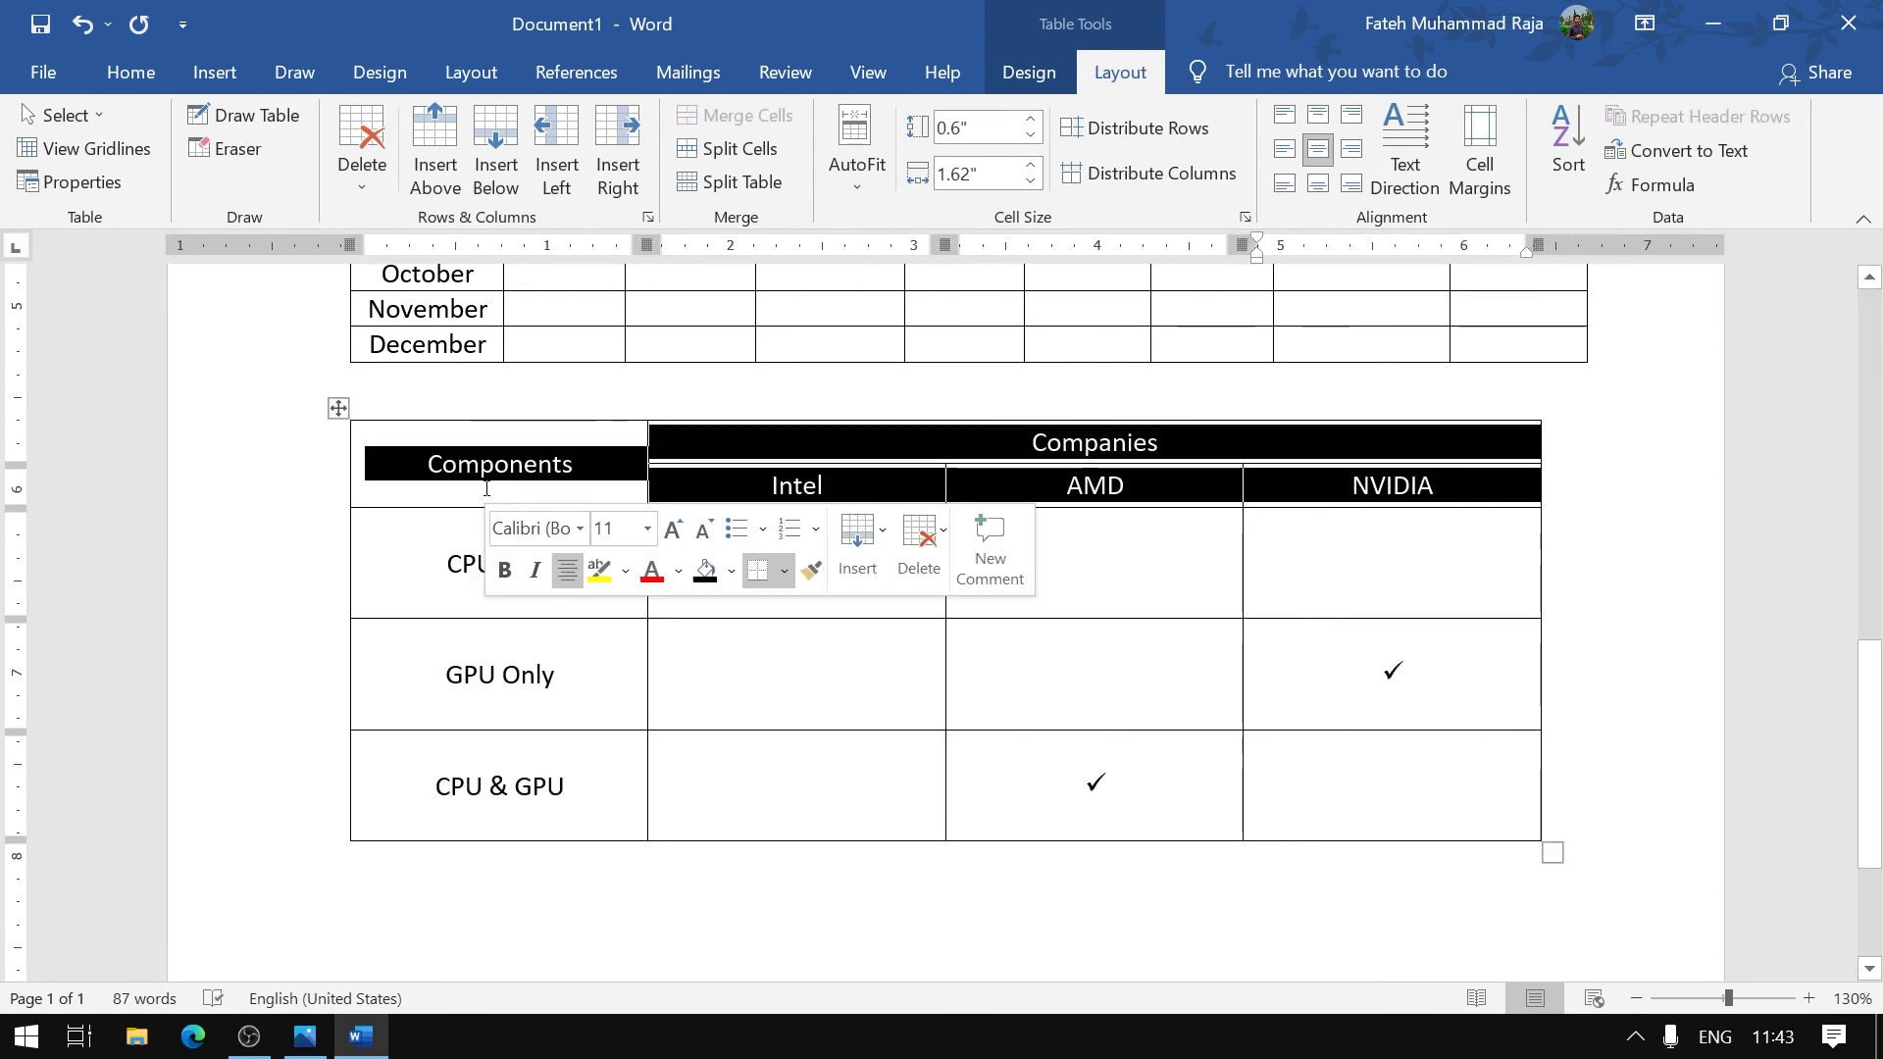
{"action": "left_click", "coordinate": [110, 72]}
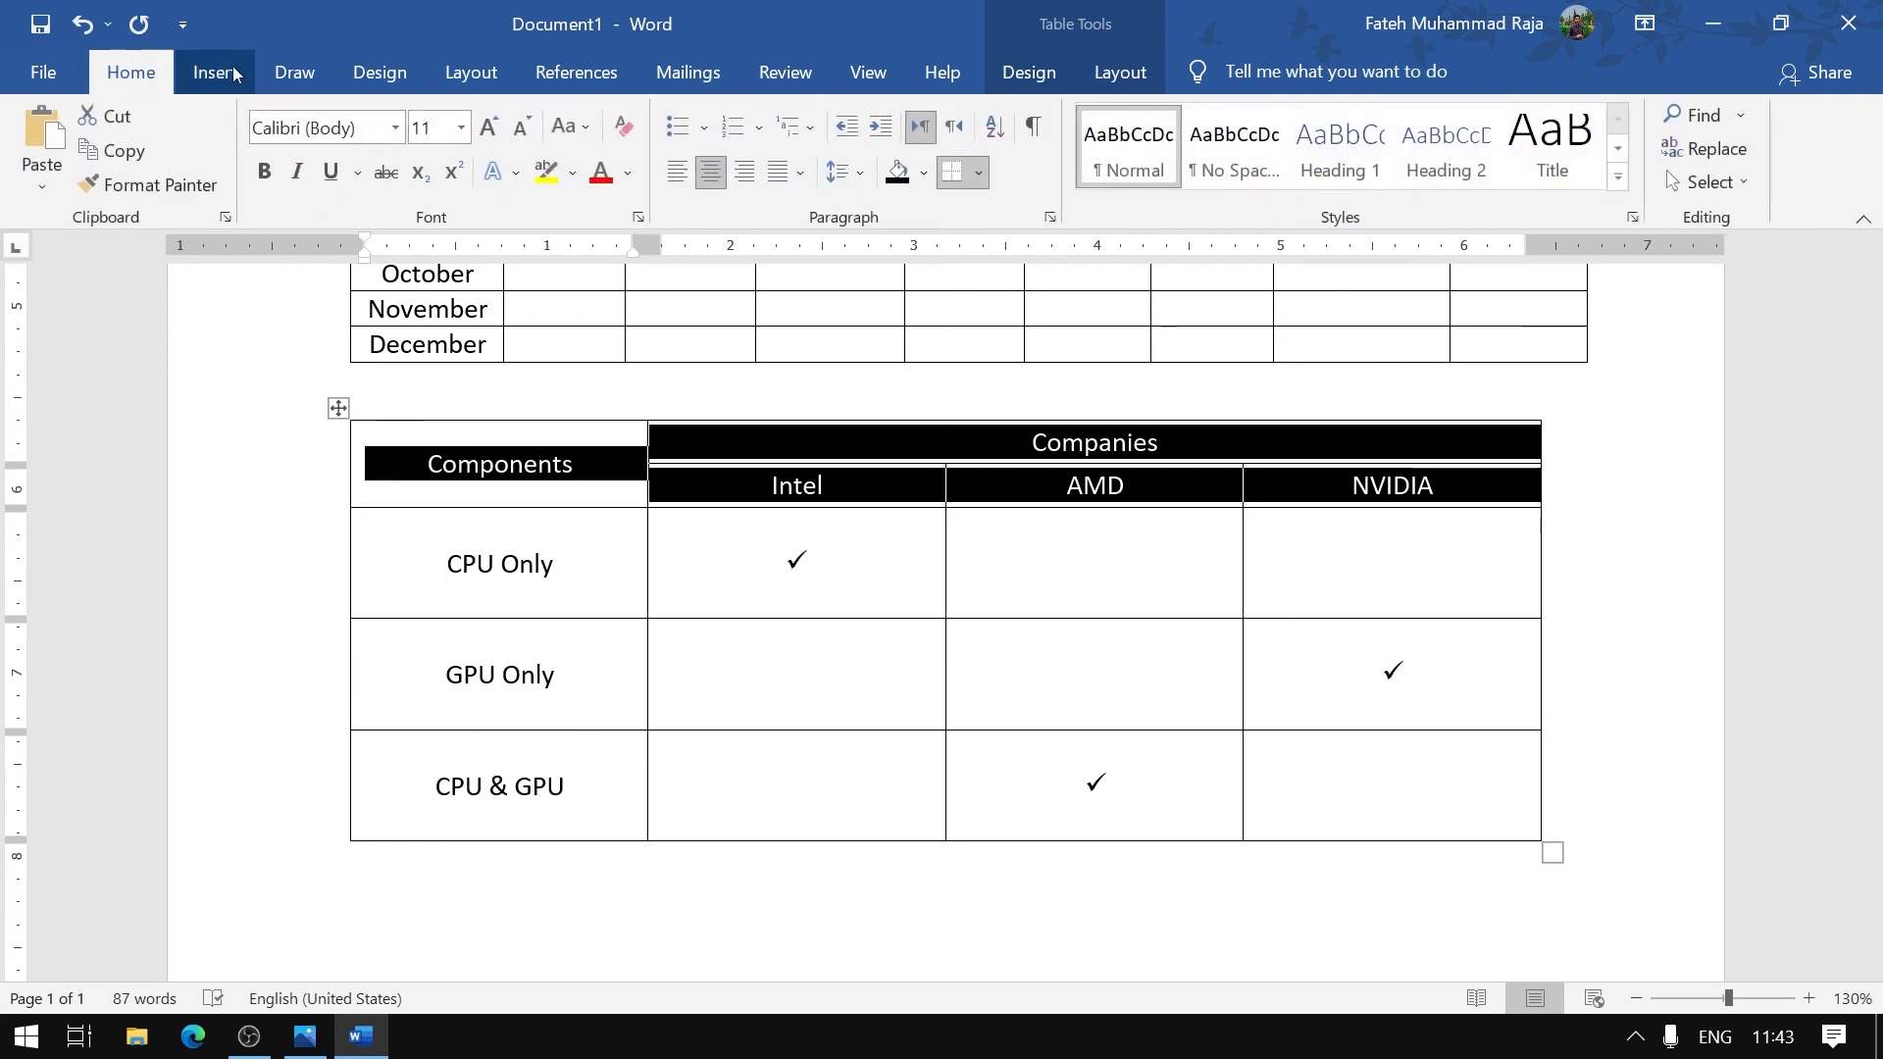
{"action": "left_click", "coordinate": [263, 171]}
{"action": "left_click", "coordinate": [1138, 597]}
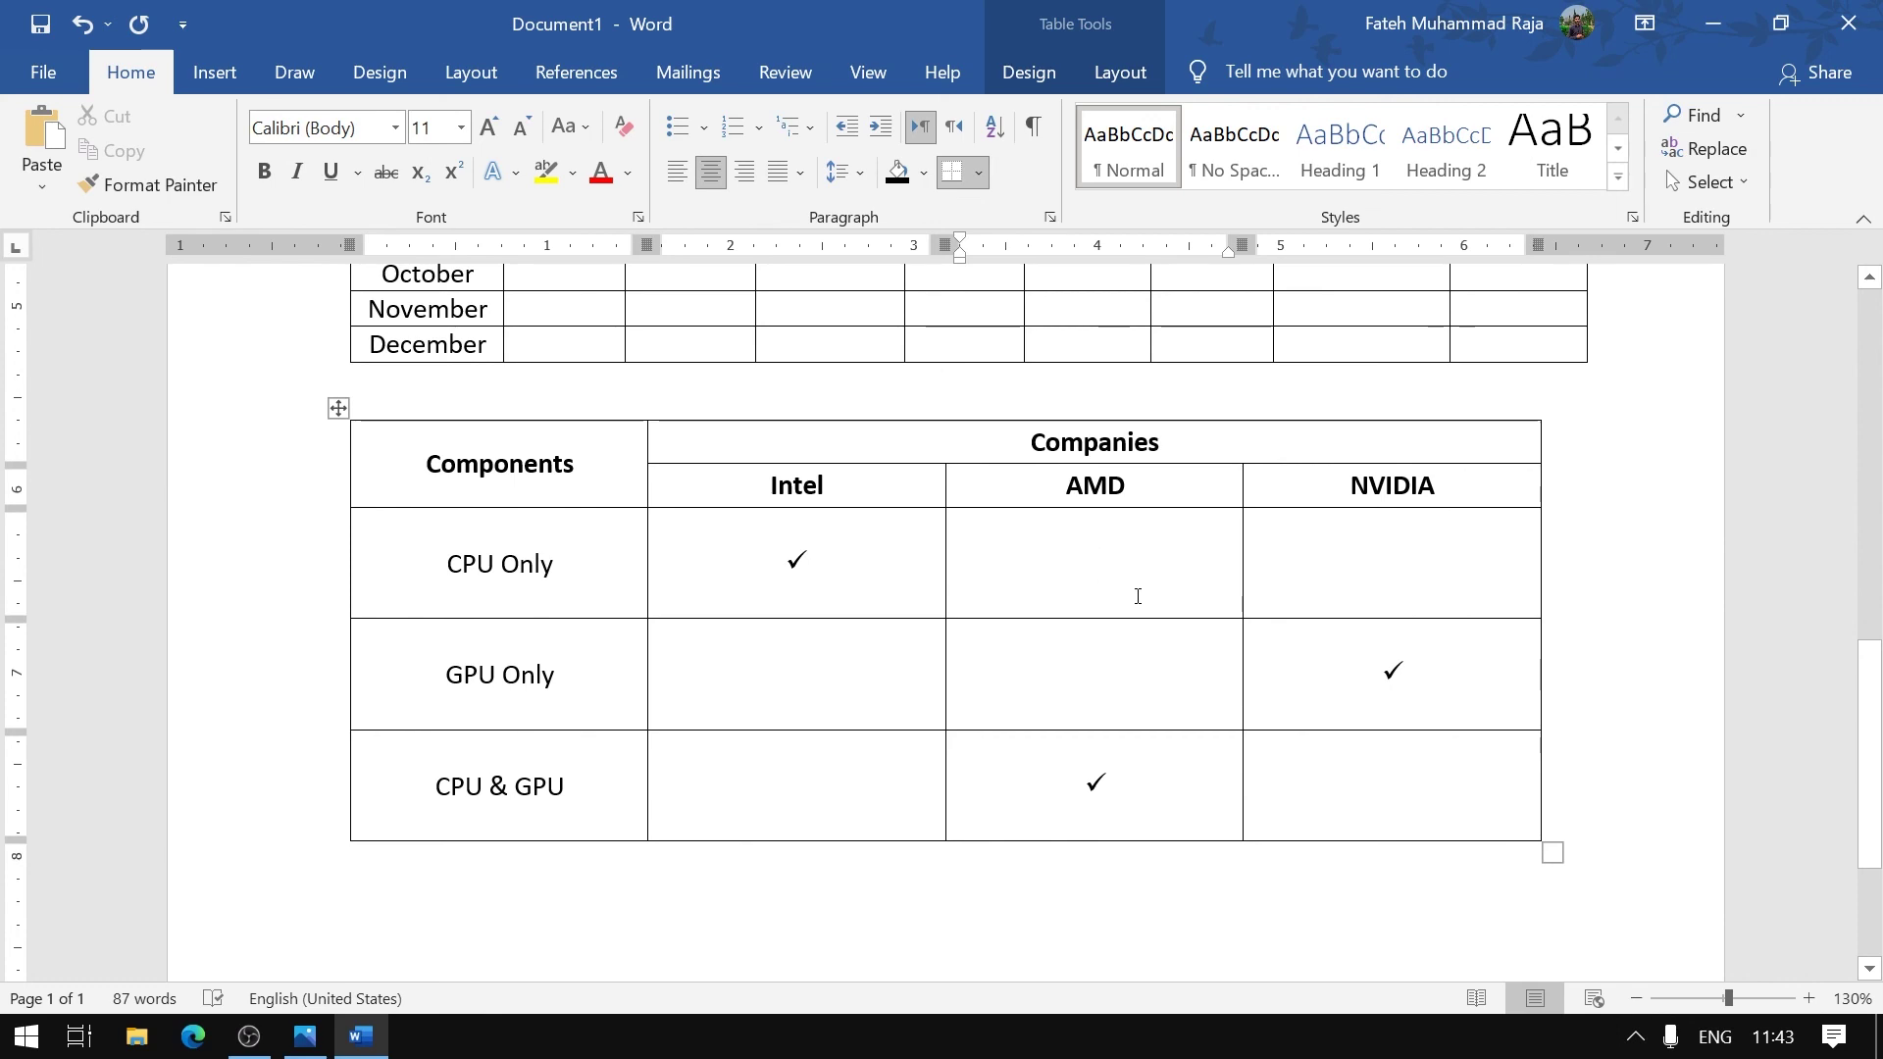
Compare the document's four tables and overall page layout with Word EX-03.jpg, table by table and as a full page
{"action": "scroll", "coordinate": [1089, 589], "scroll_direction": "up", "scroll_amount": 10}
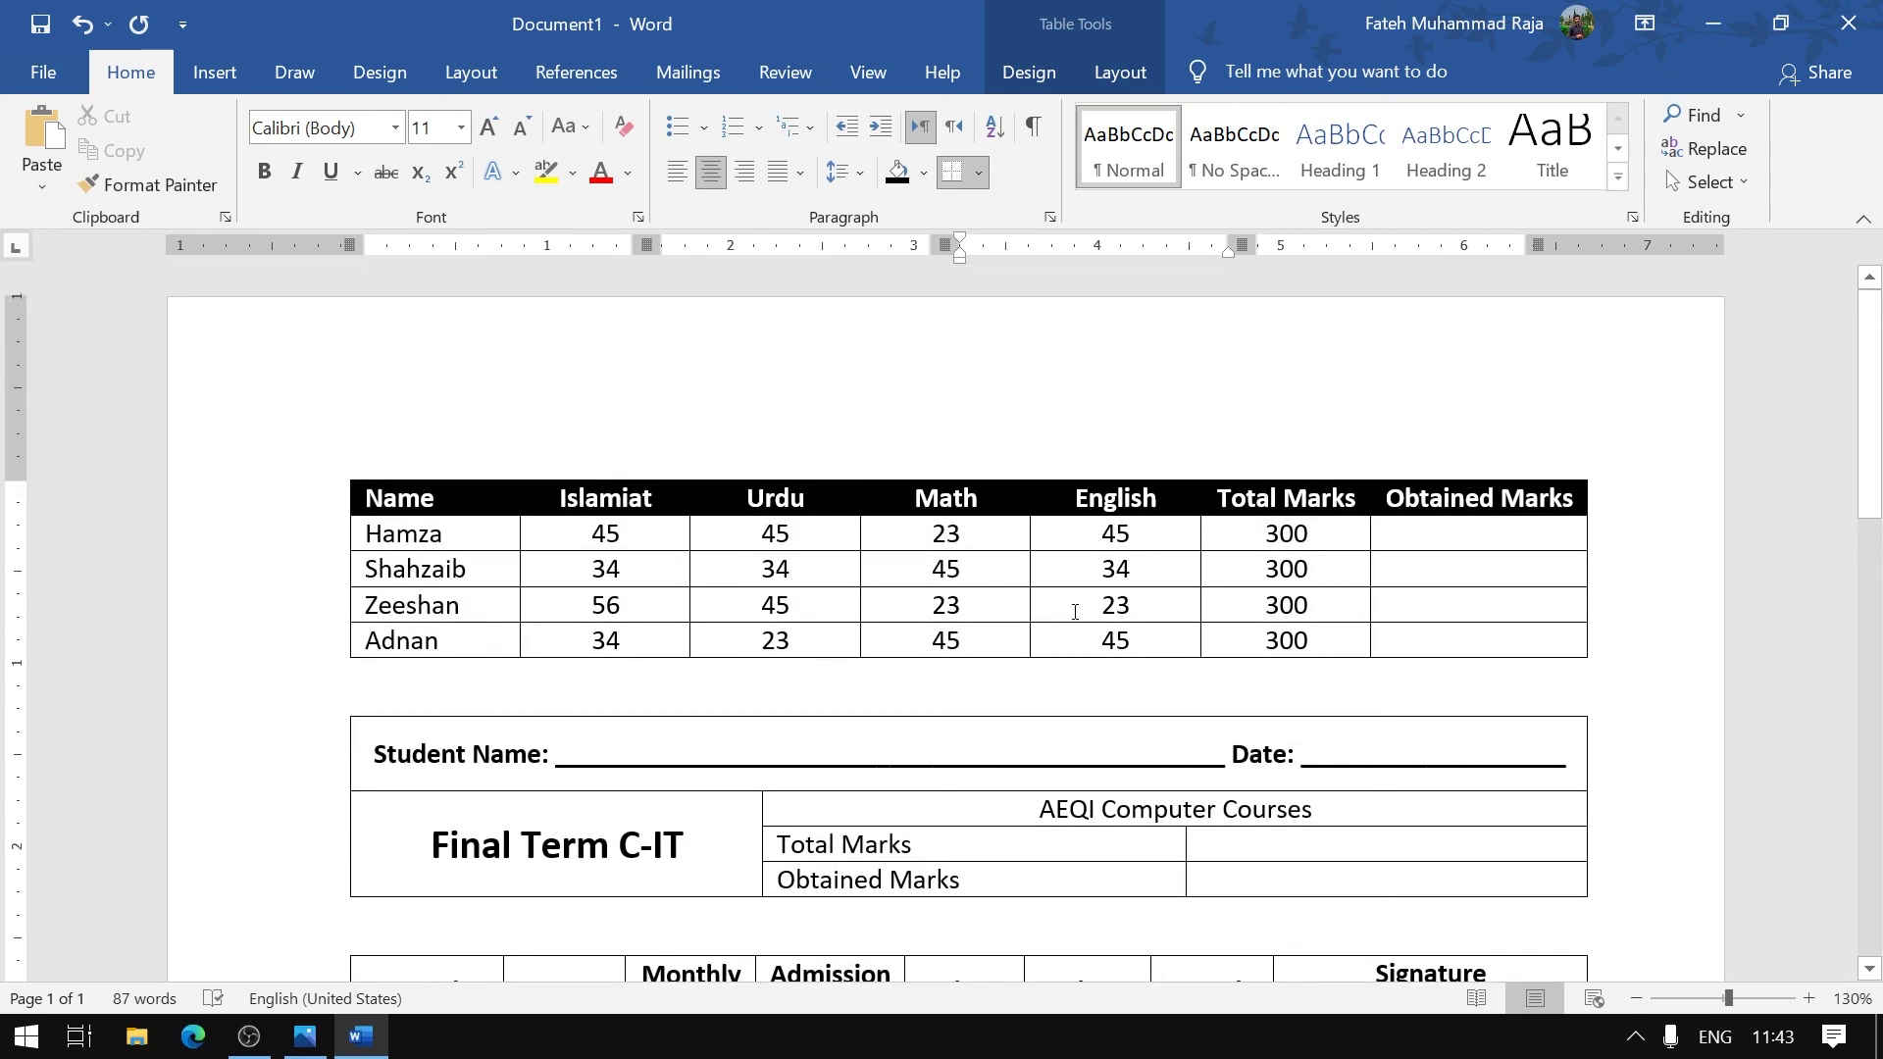
{"action": "scroll", "coordinate": [994, 570], "scroll_direction": "down", "scroll_amount": 10}
{"action": "left_click", "coordinate": [304, 1035]}
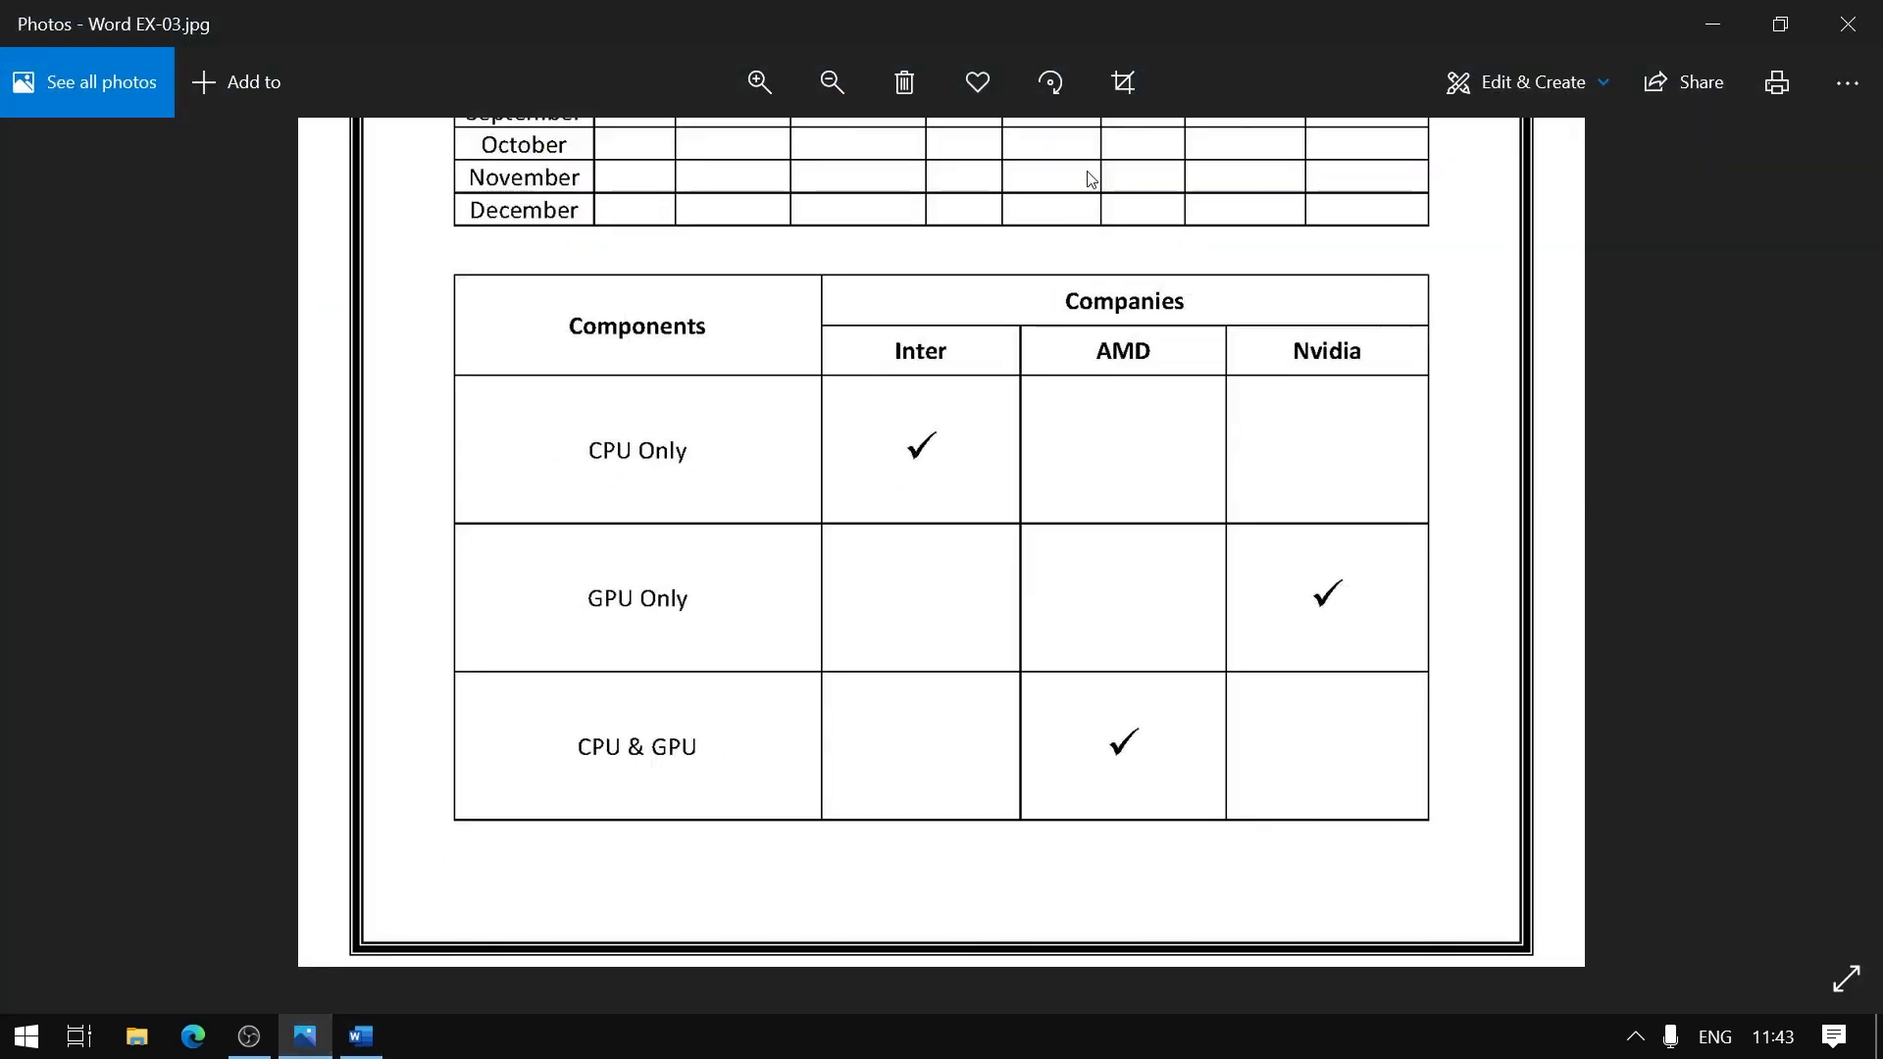
{"action": "scroll", "coordinate": [1025, 343], "scroll_direction": "up", "scroll_amount": 5}
{"action": "scroll", "coordinate": [1025, 343], "scroll_direction": "up", "scroll_amount": 2}
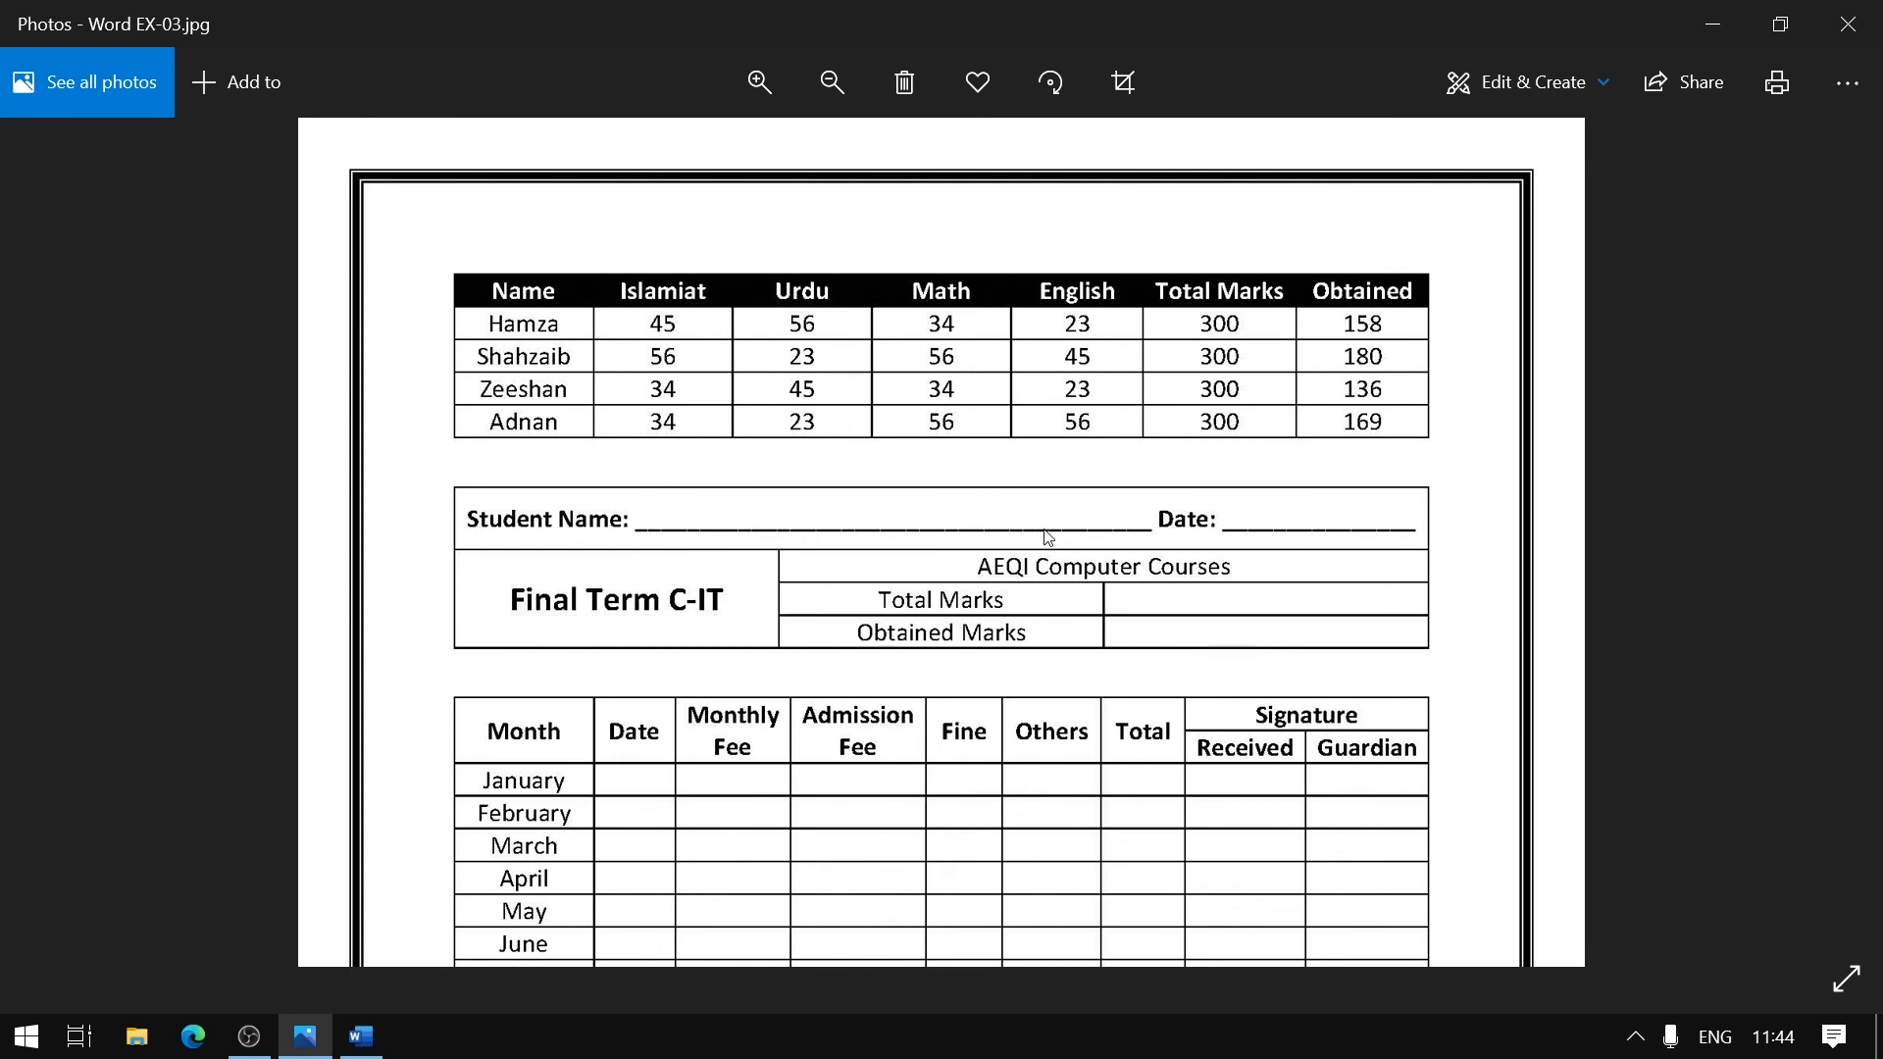
{"action": "left_click_drag", "start_coordinate": [939, 850], "coordinate": [918, 459]}
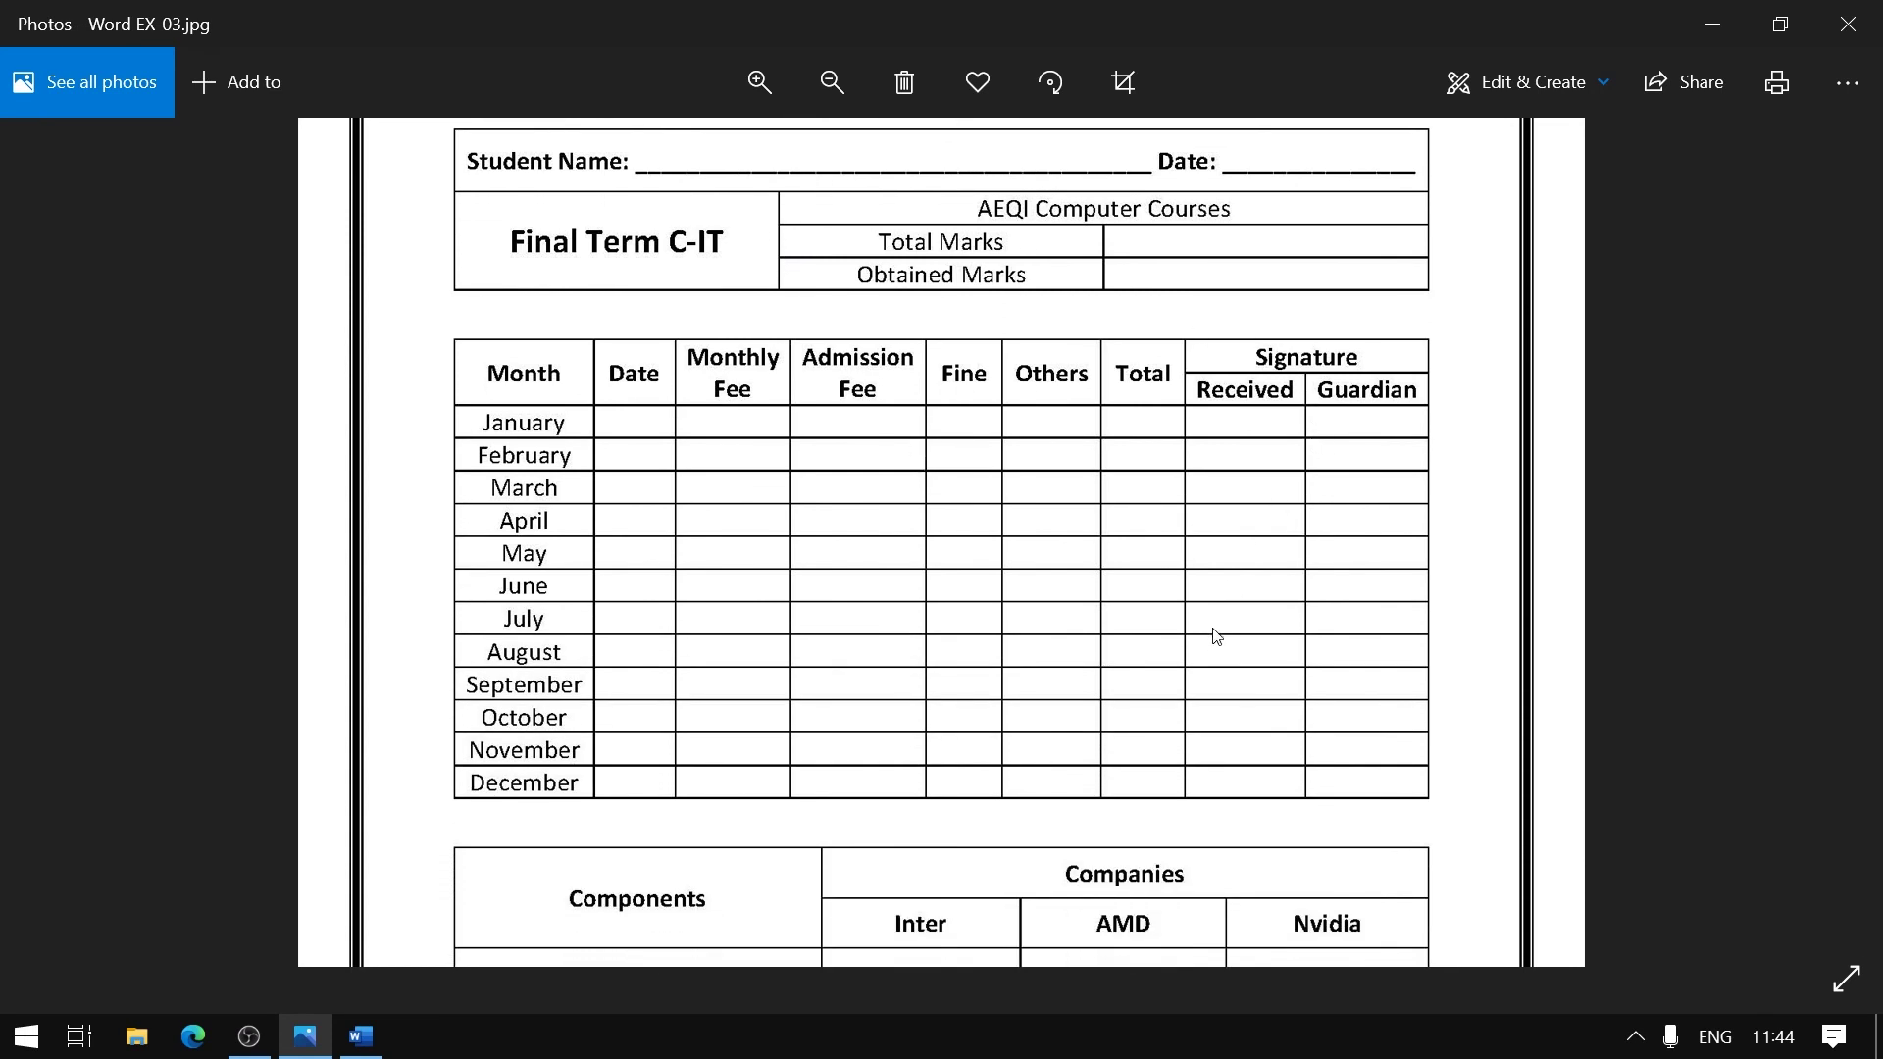
{"action": "left_click_drag", "start_coordinate": [1085, 774], "coordinate": [1081, 257]}
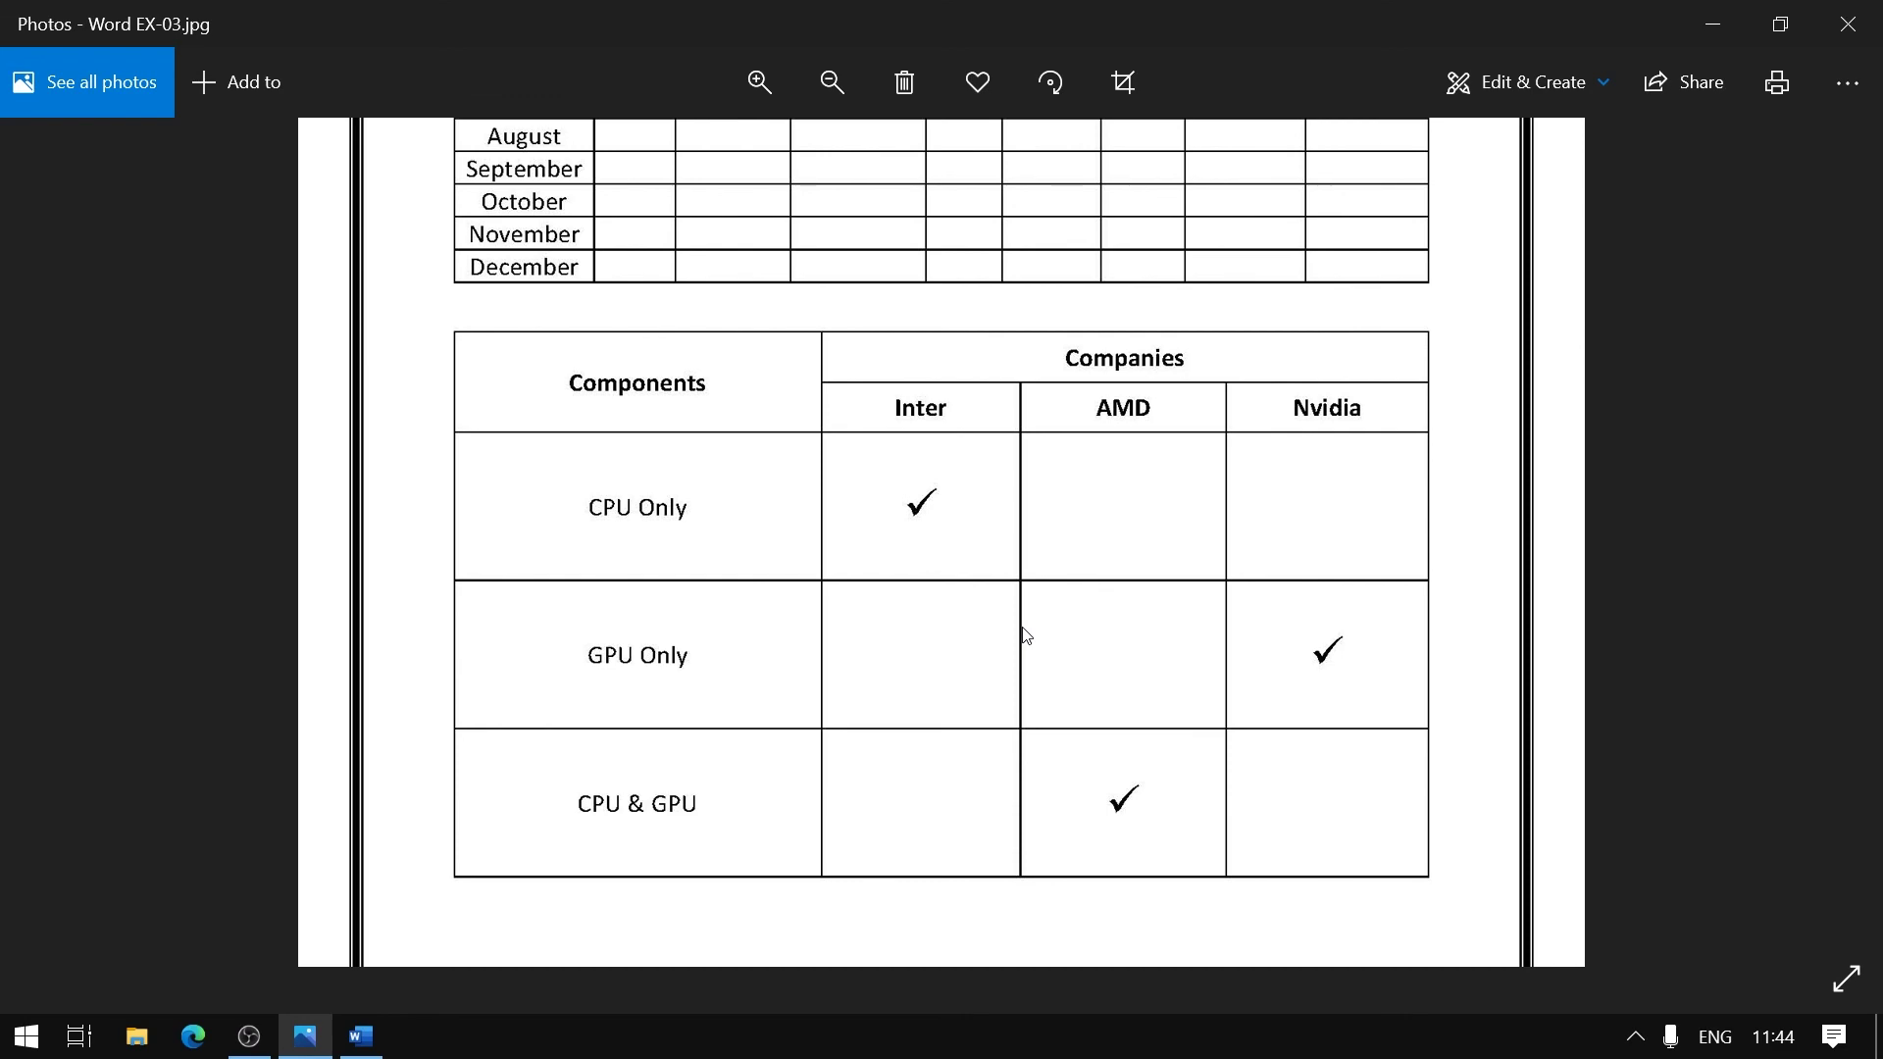
{"action": "scroll", "coordinate": [1025, 636], "scroll_direction": "down", "scroll_amount": 5}
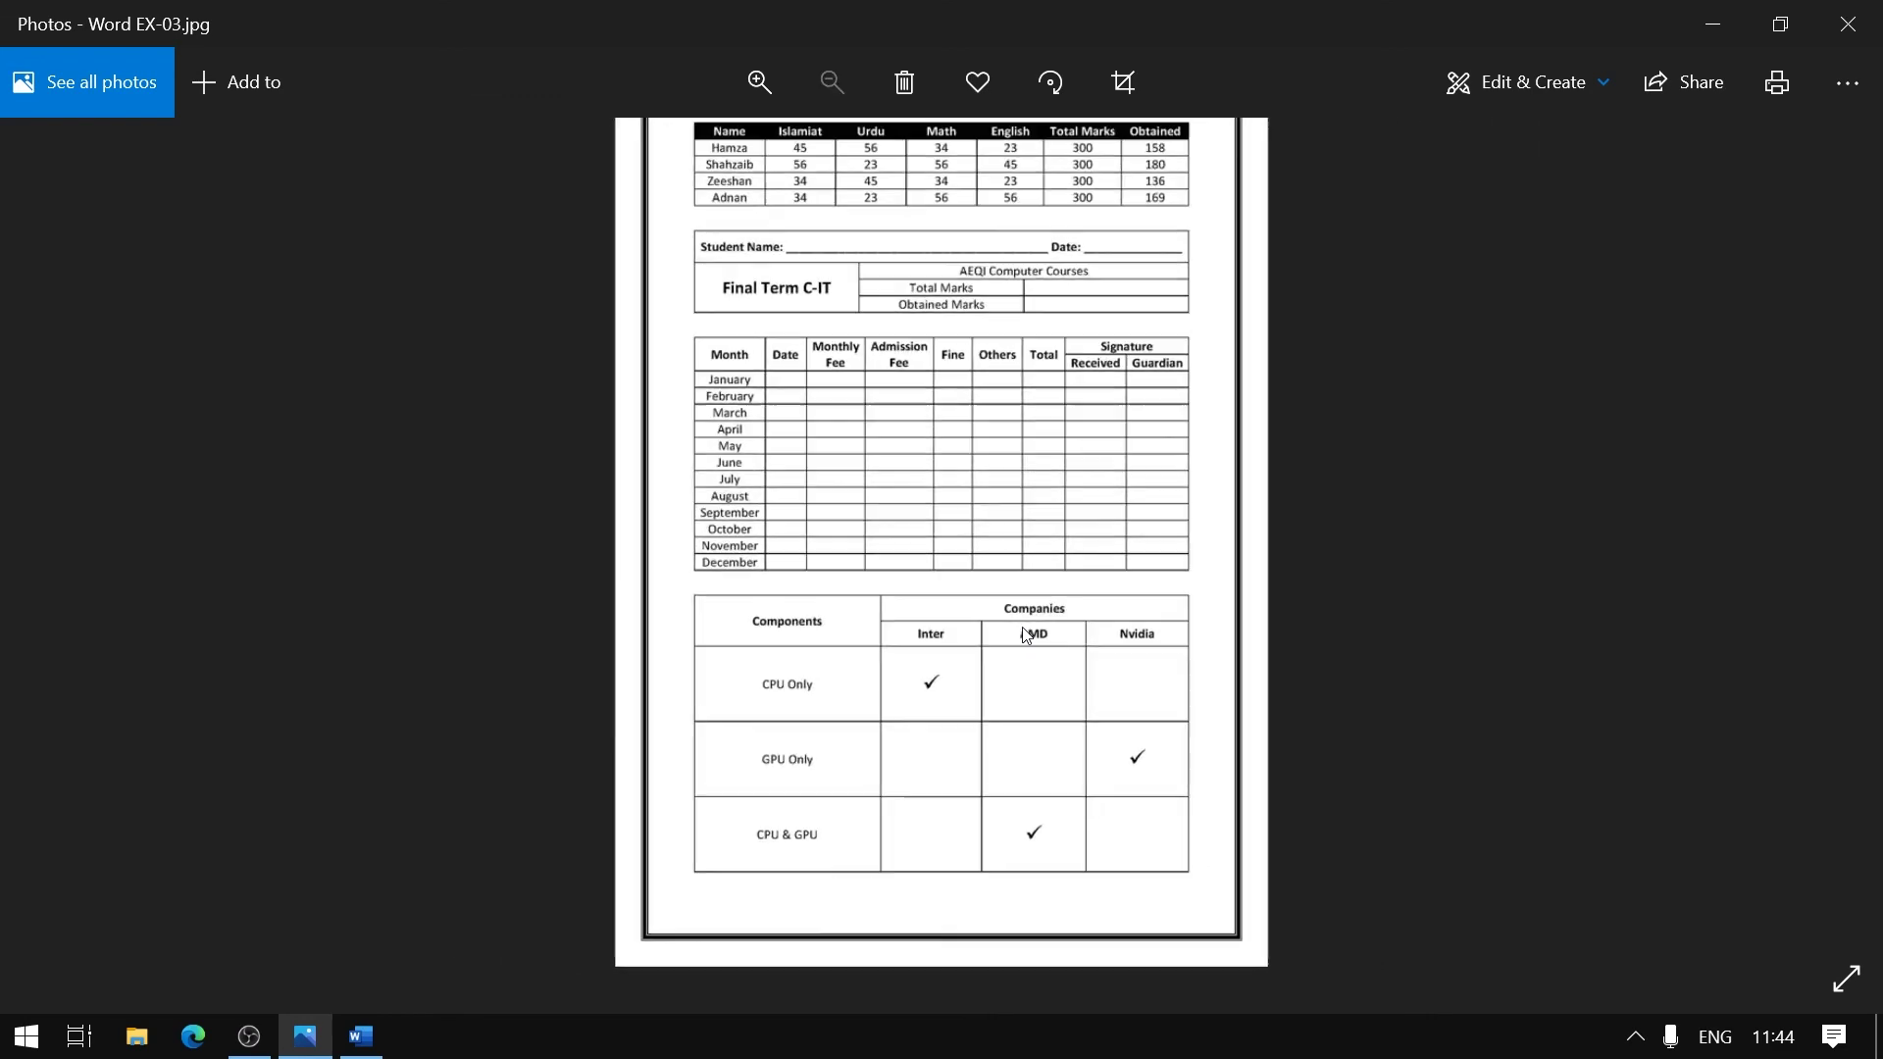
{"action": "left_click", "coordinate": [362, 1041]}
{"action": "scroll", "coordinate": [785, 725], "scroll_direction": "down", "scroll_amount": 9}
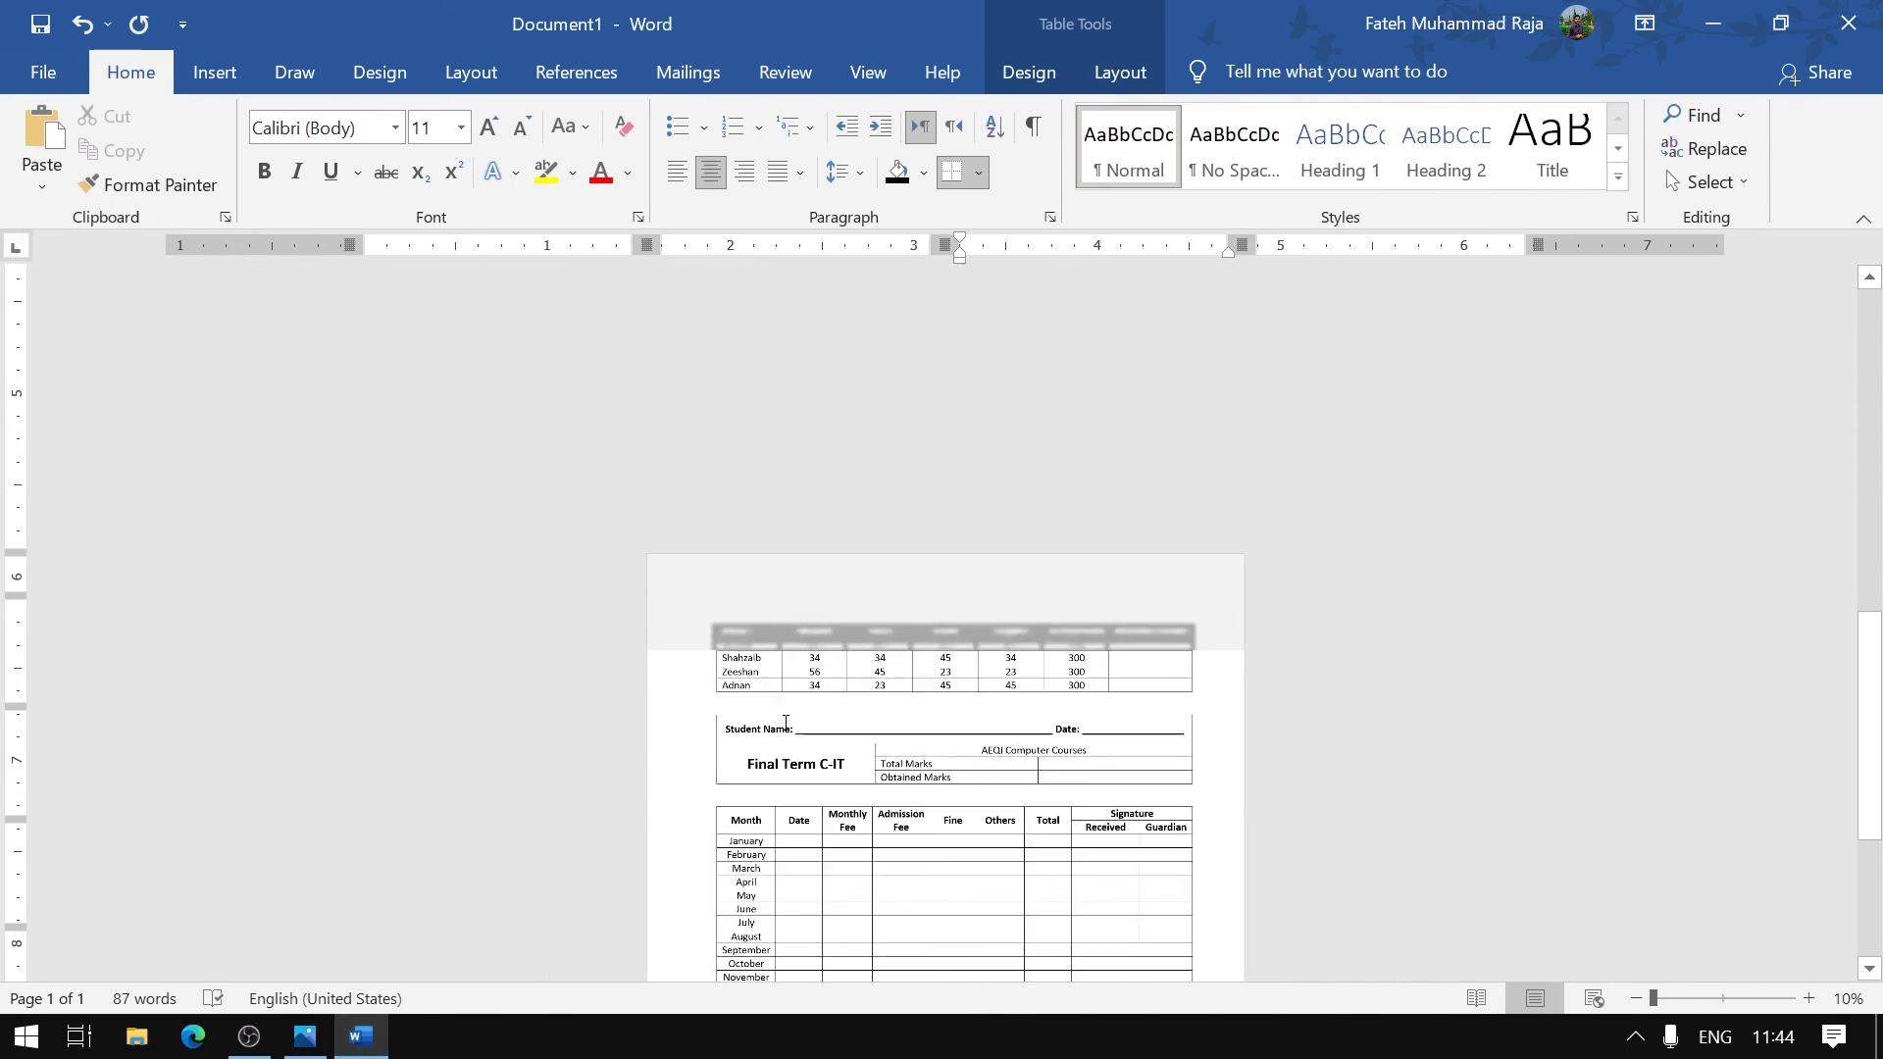
{"action": "scroll", "coordinate": [785, 732], "scroll_direction": "up", "scroll_amount": 6}
{"action": "key", "text": "alt+Tab"}
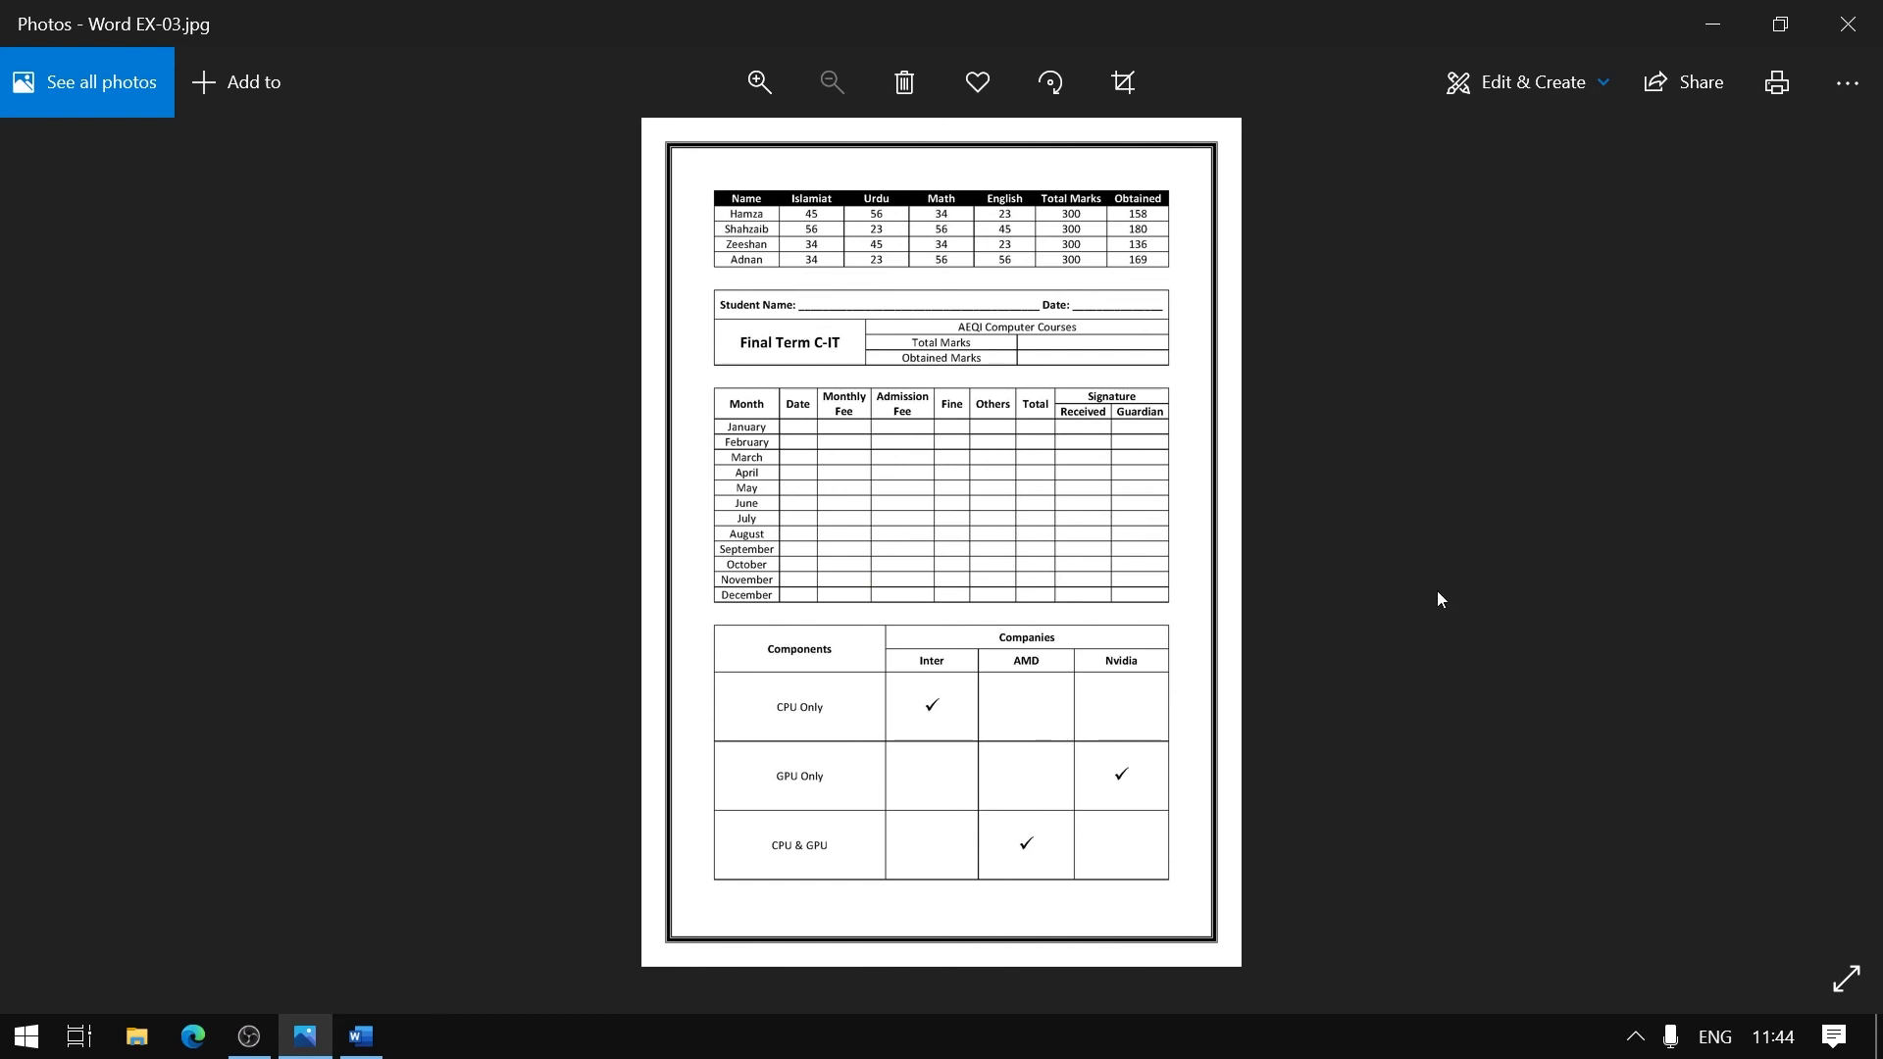
{"action": "left_click", "coordinate": [381, 1040]}
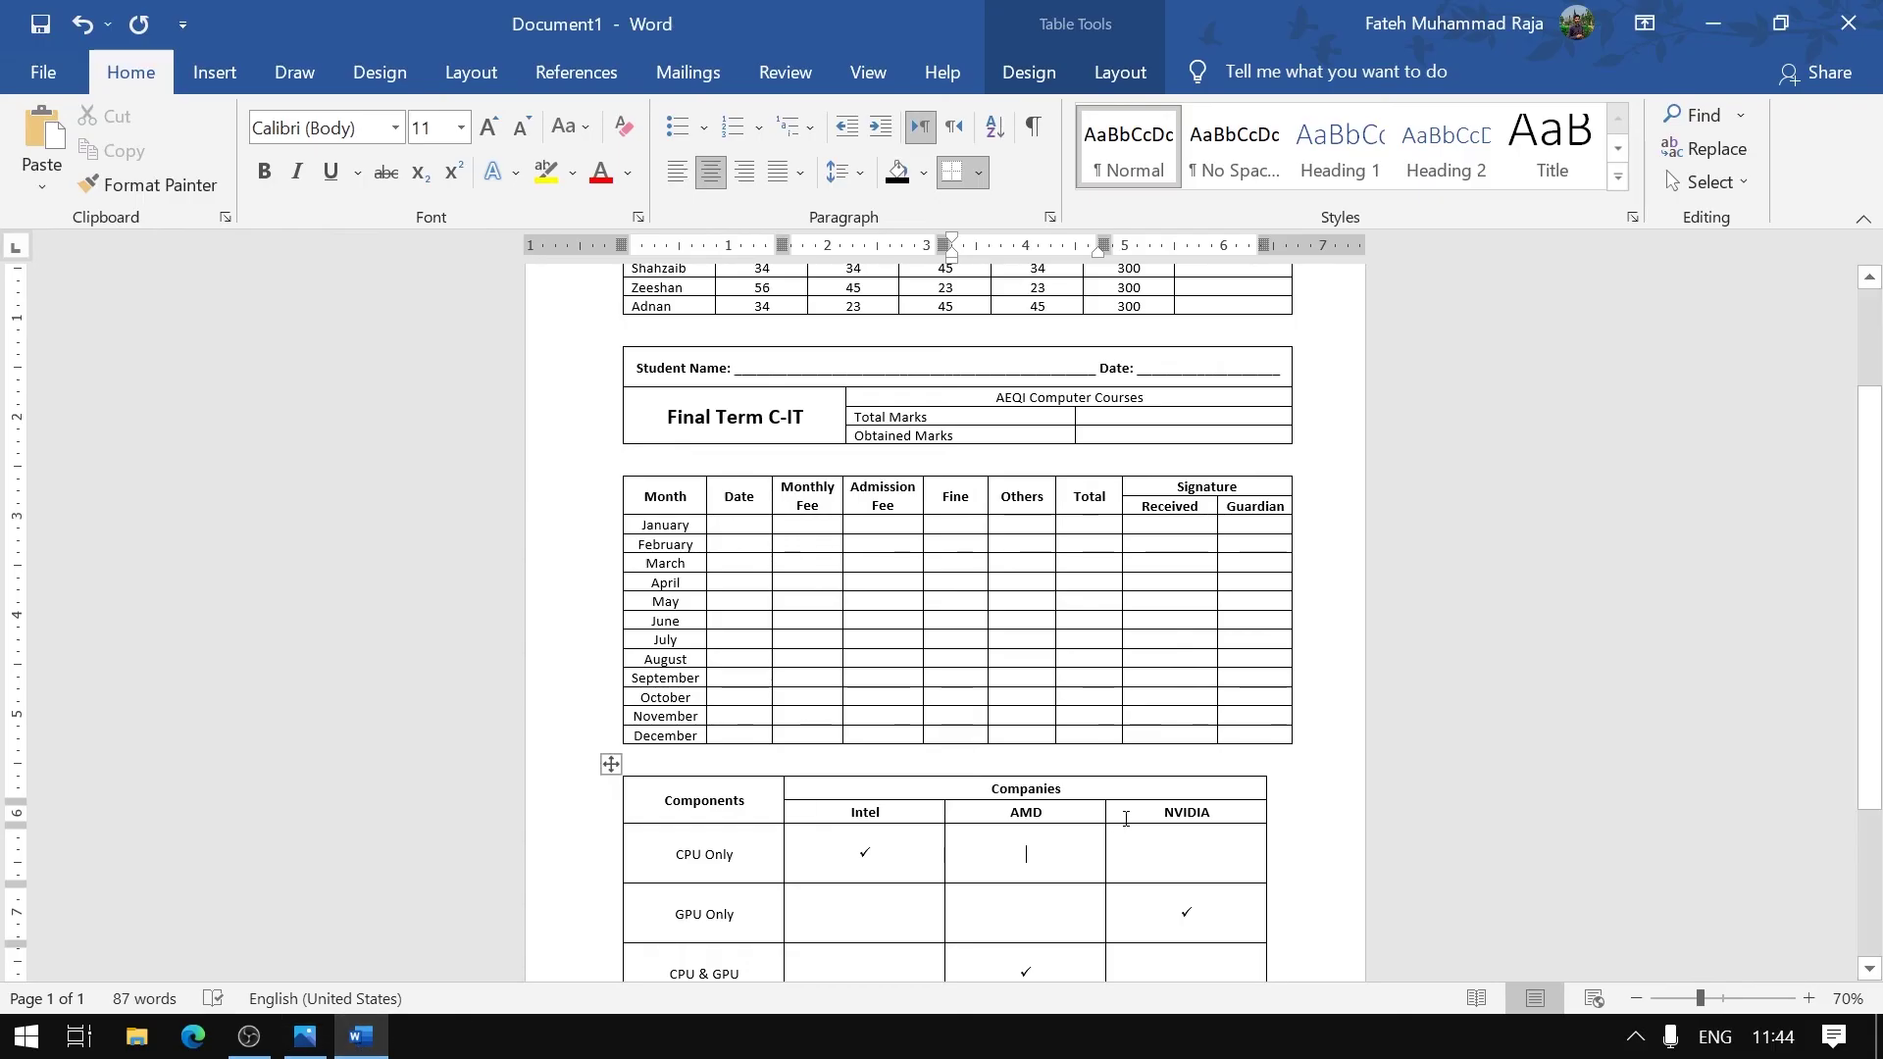
Apply a triple-line page border with a thick middle line to the whole document, matching the frame in Word EX-03.jpg
{"action": "key", "text": "alt+Tab"}
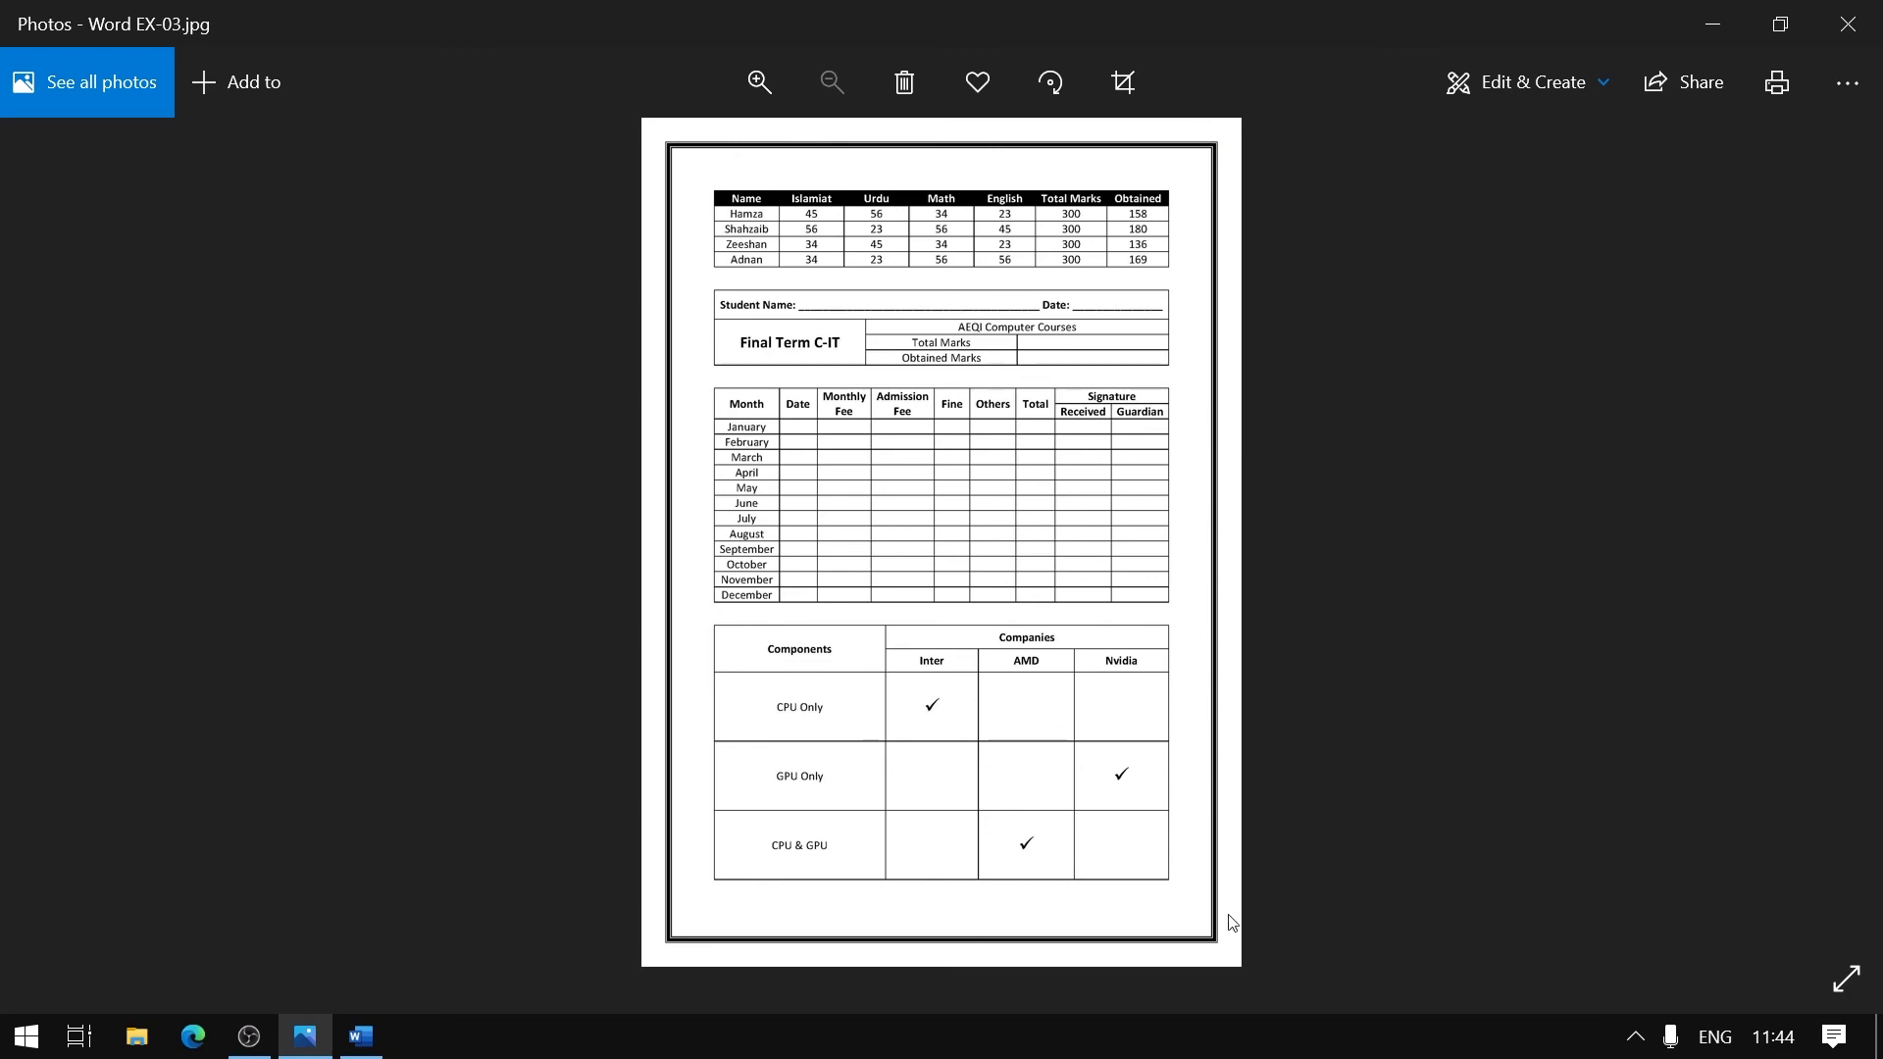
{"action": "key", "text": "alt+Tab"}
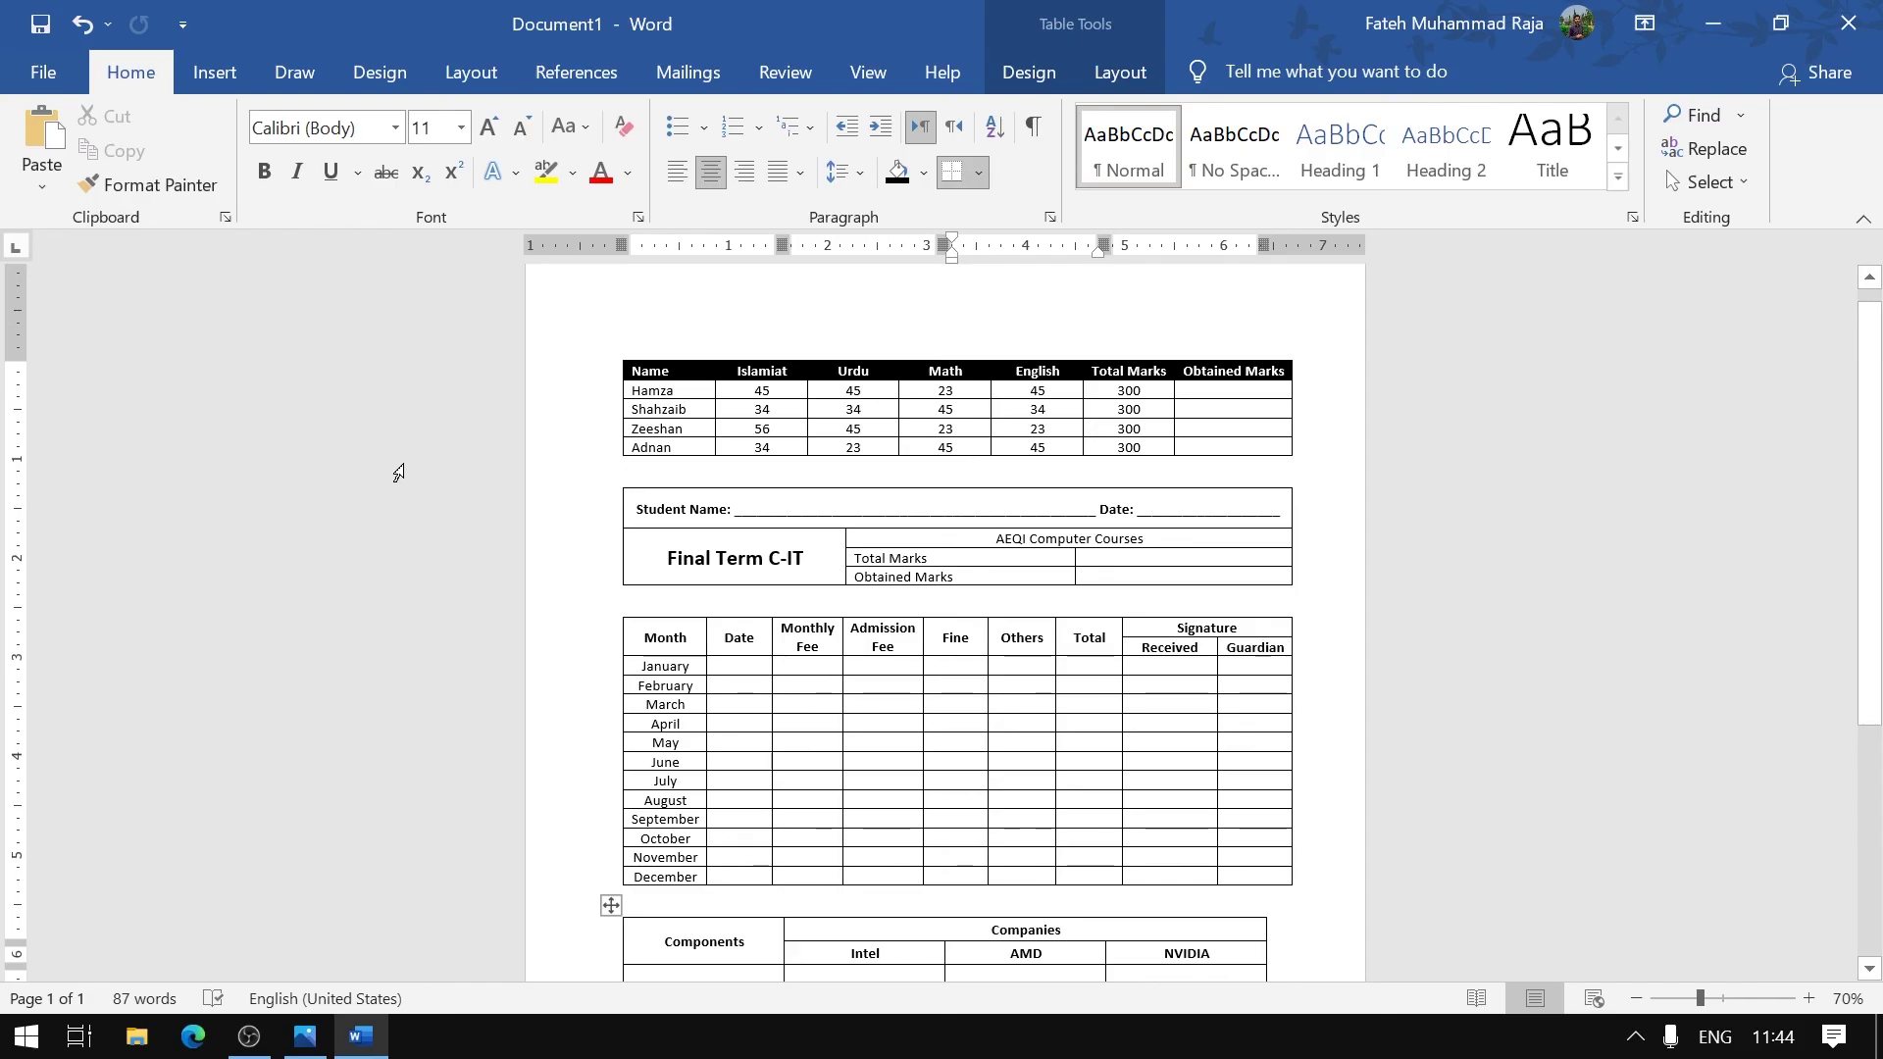
{"action": "left_click", "coordinate": [381, 72]}
{"action": "left_click", "coordinate": [1706, 147]}
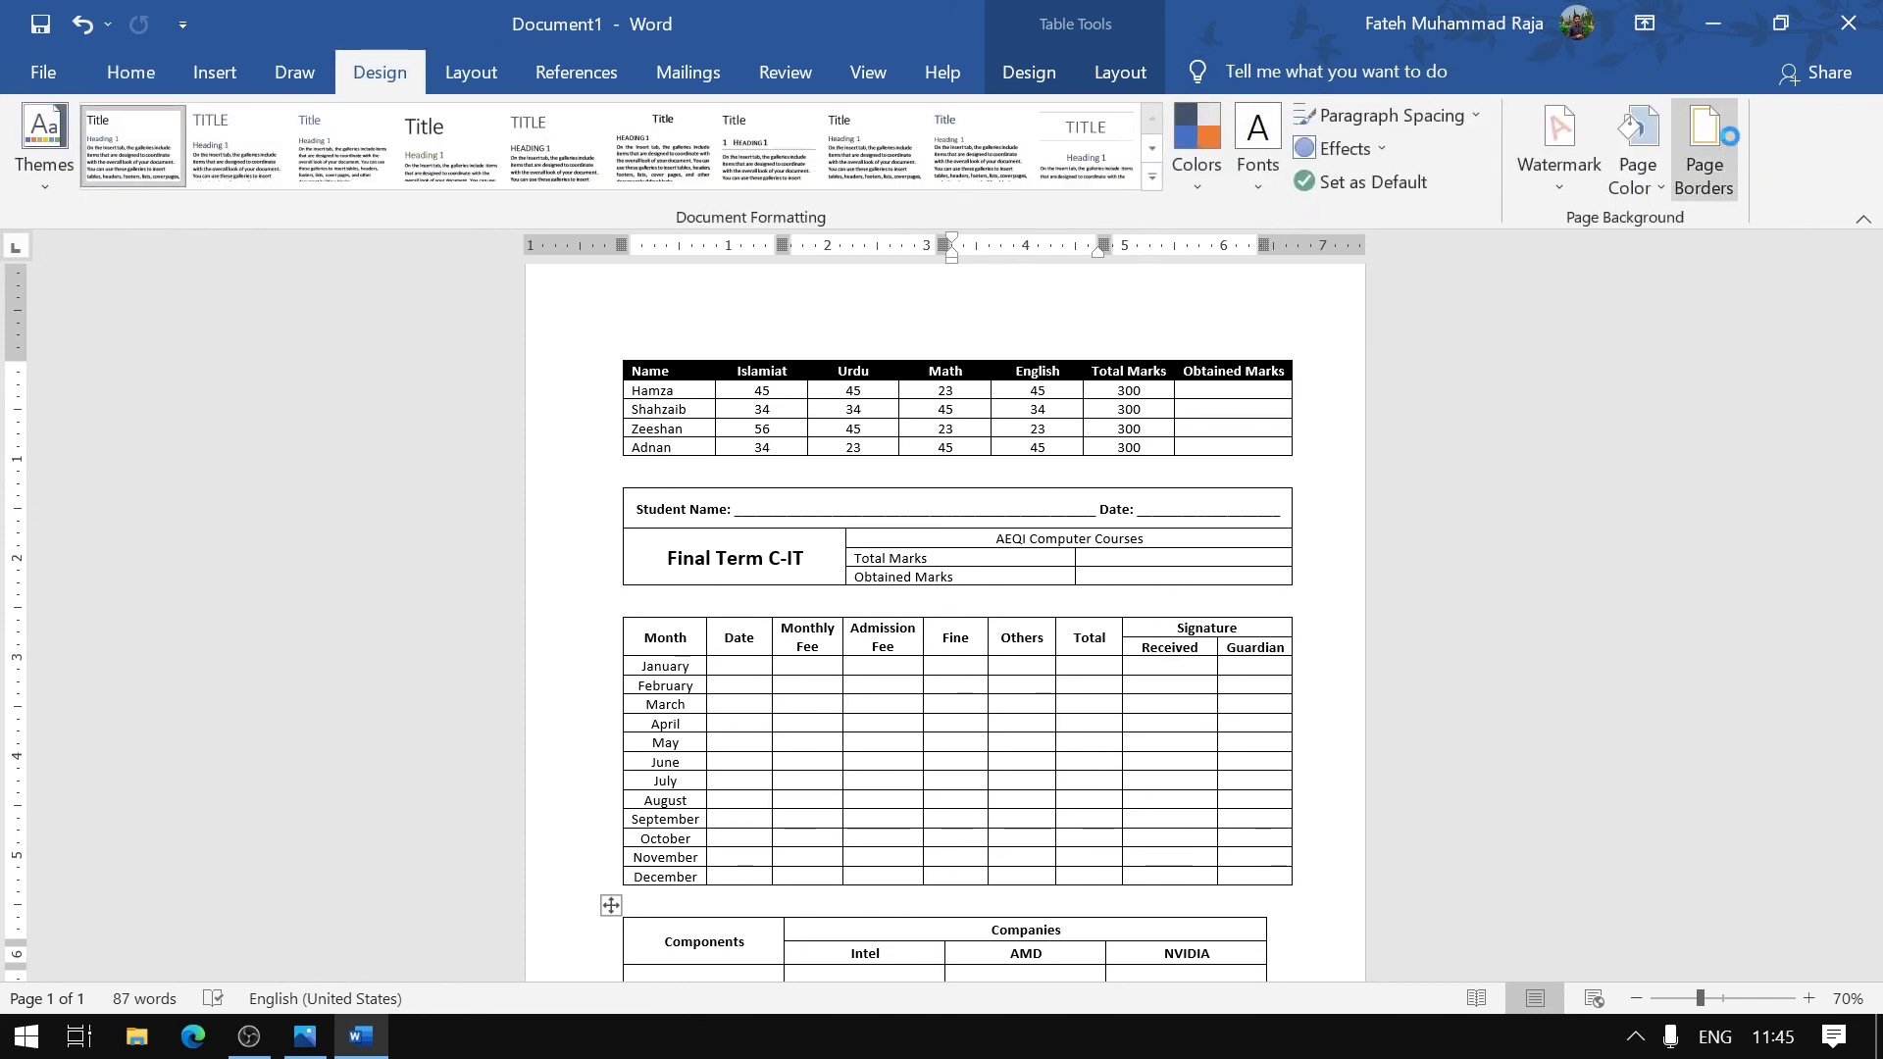
{"action": "scroll", "coordinate": [863, 334], "scroll_direction": "down", "scroll_amount": 4}
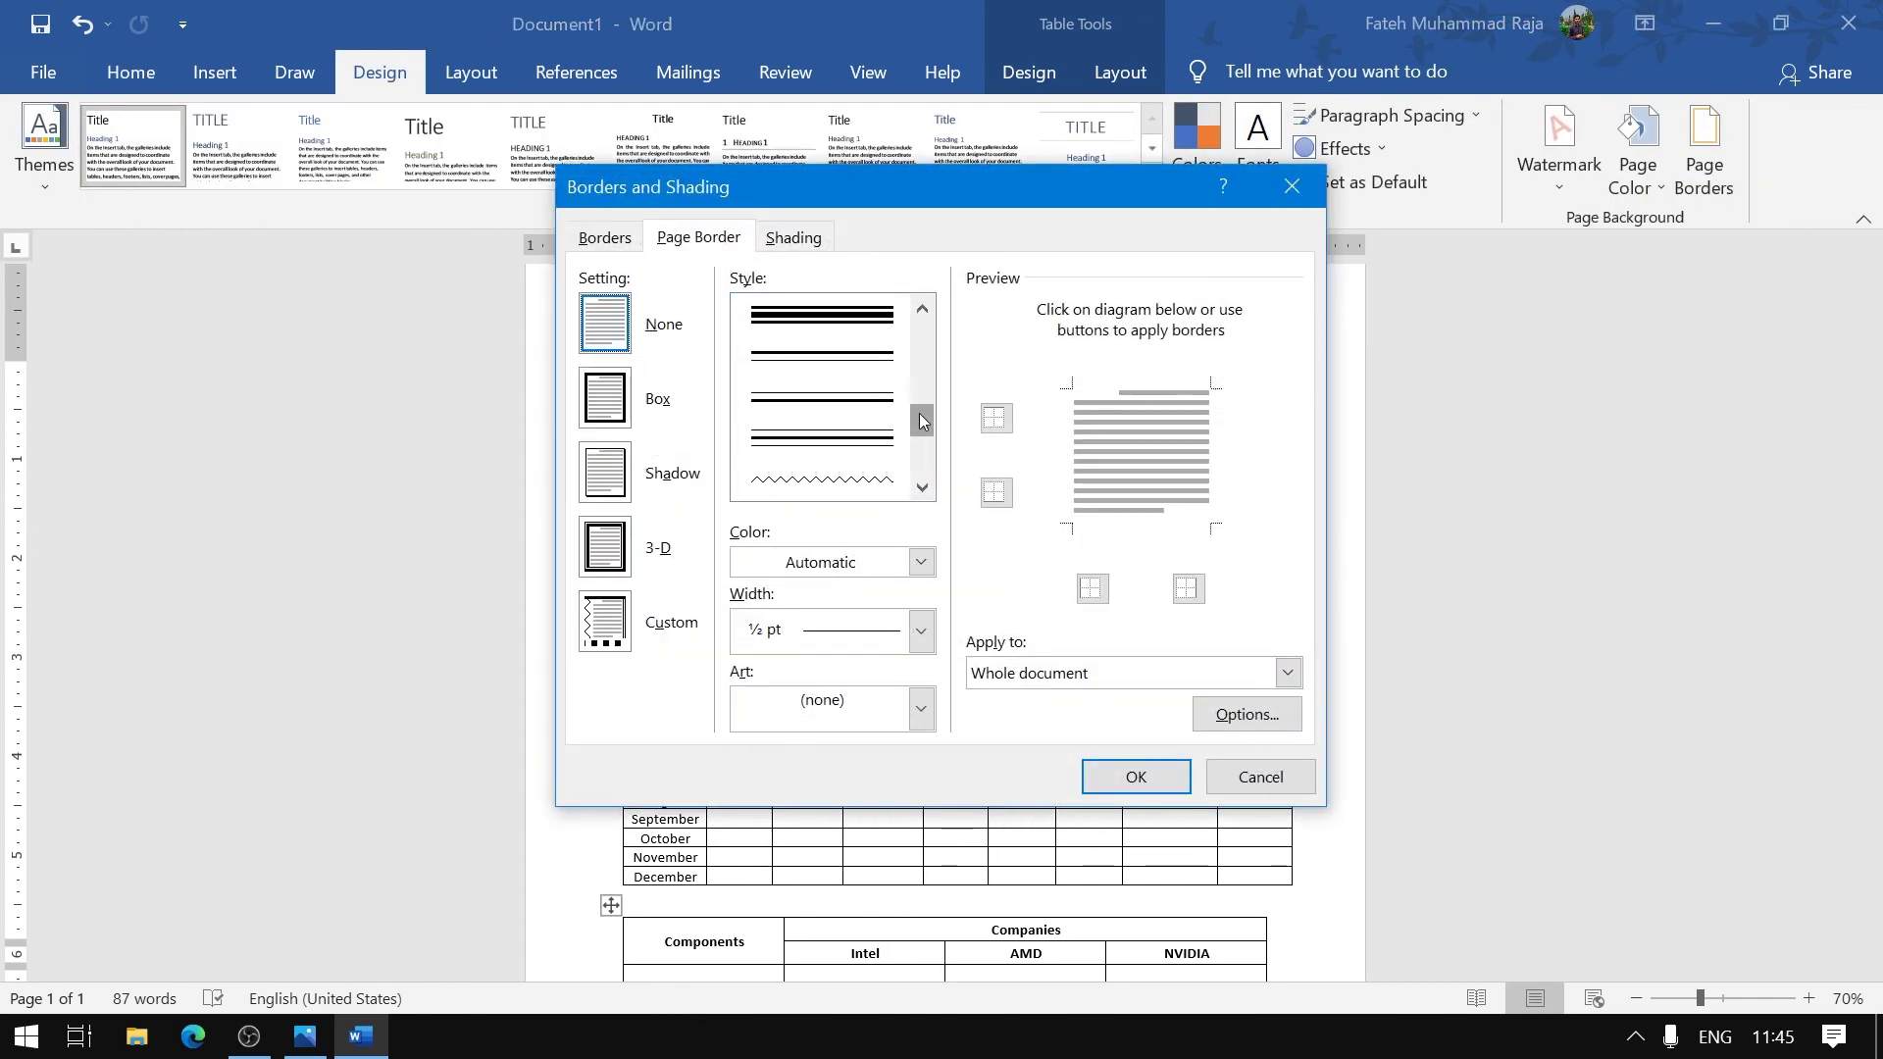
{"action": "left_click", "coordinate": [883, 322]}
{"action": "left_click", "coordinate": [1136, 775]}
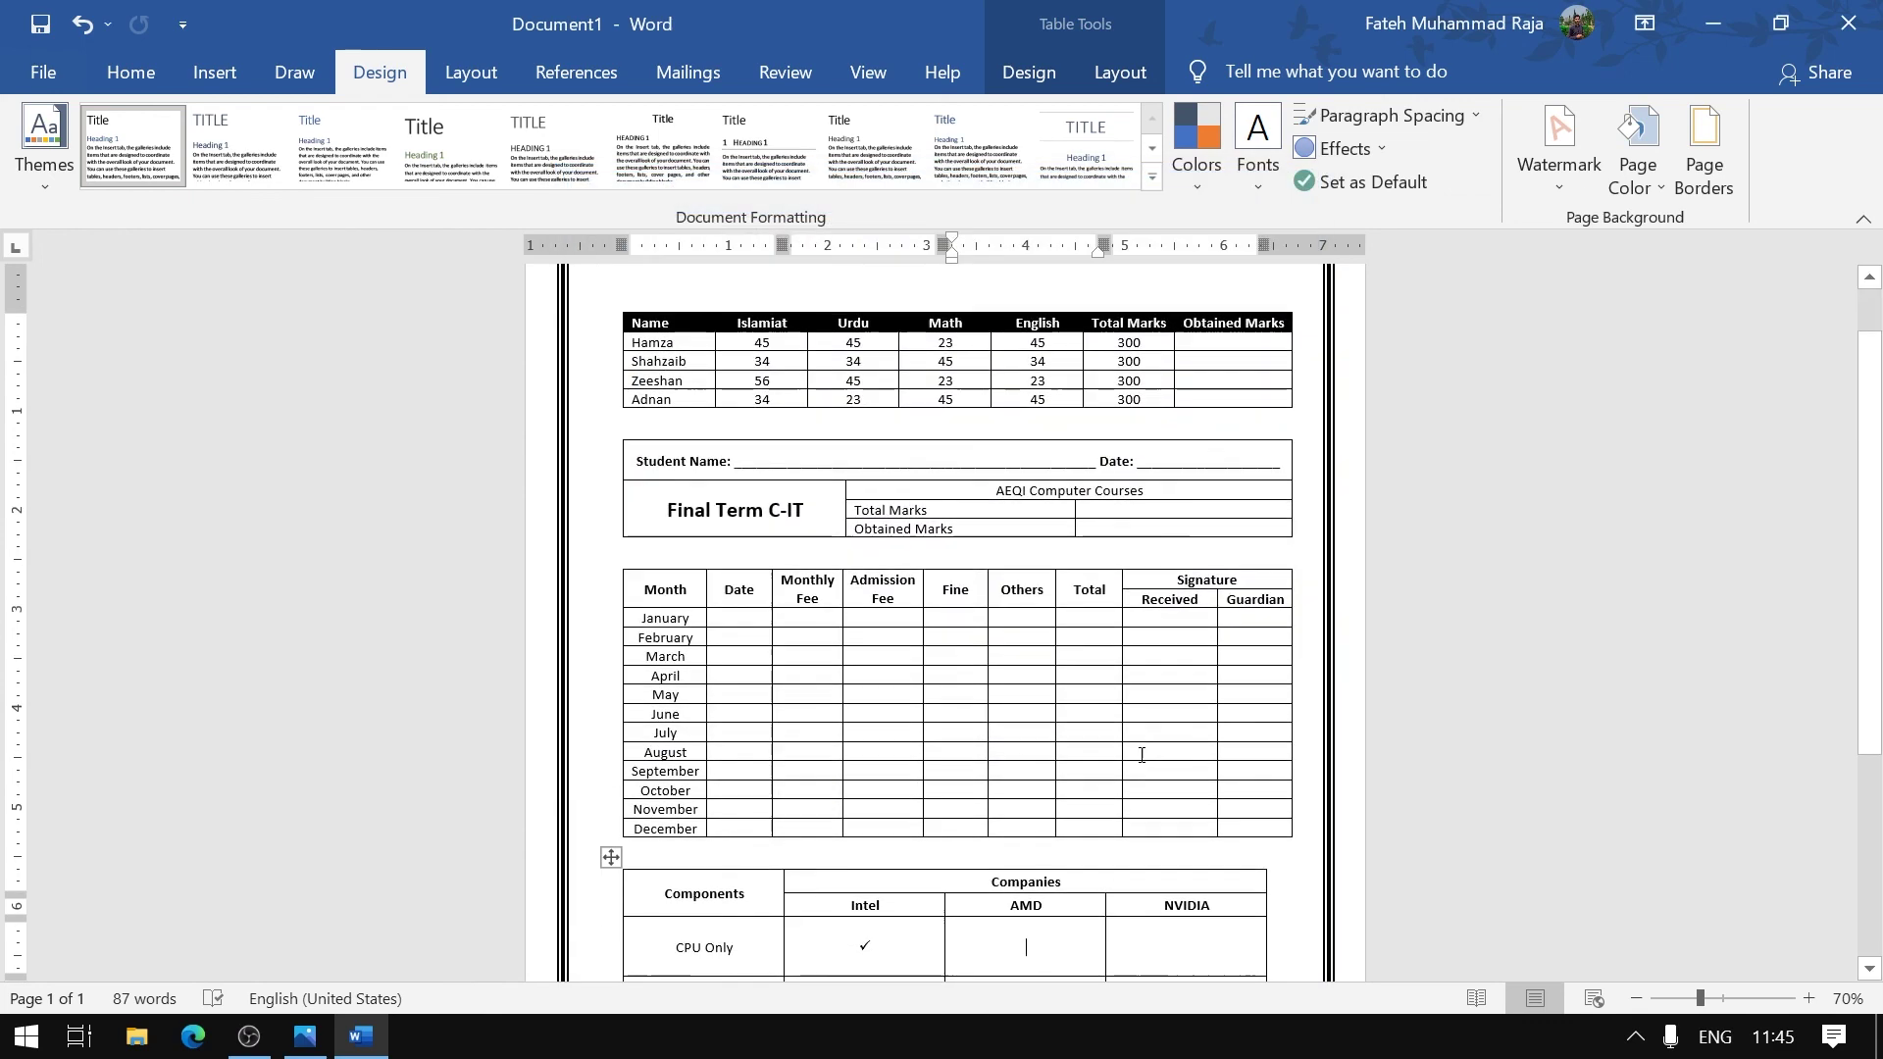
{"action": "scroll", "coordinate": [1141, 746], "scroll_direction": "down", "scroll_amount": 4}
{"action": "scroll", "coordinate": [1141, 706], "scroll_direction": "down", "scroll_amount": 2, "text": "ctrl"}
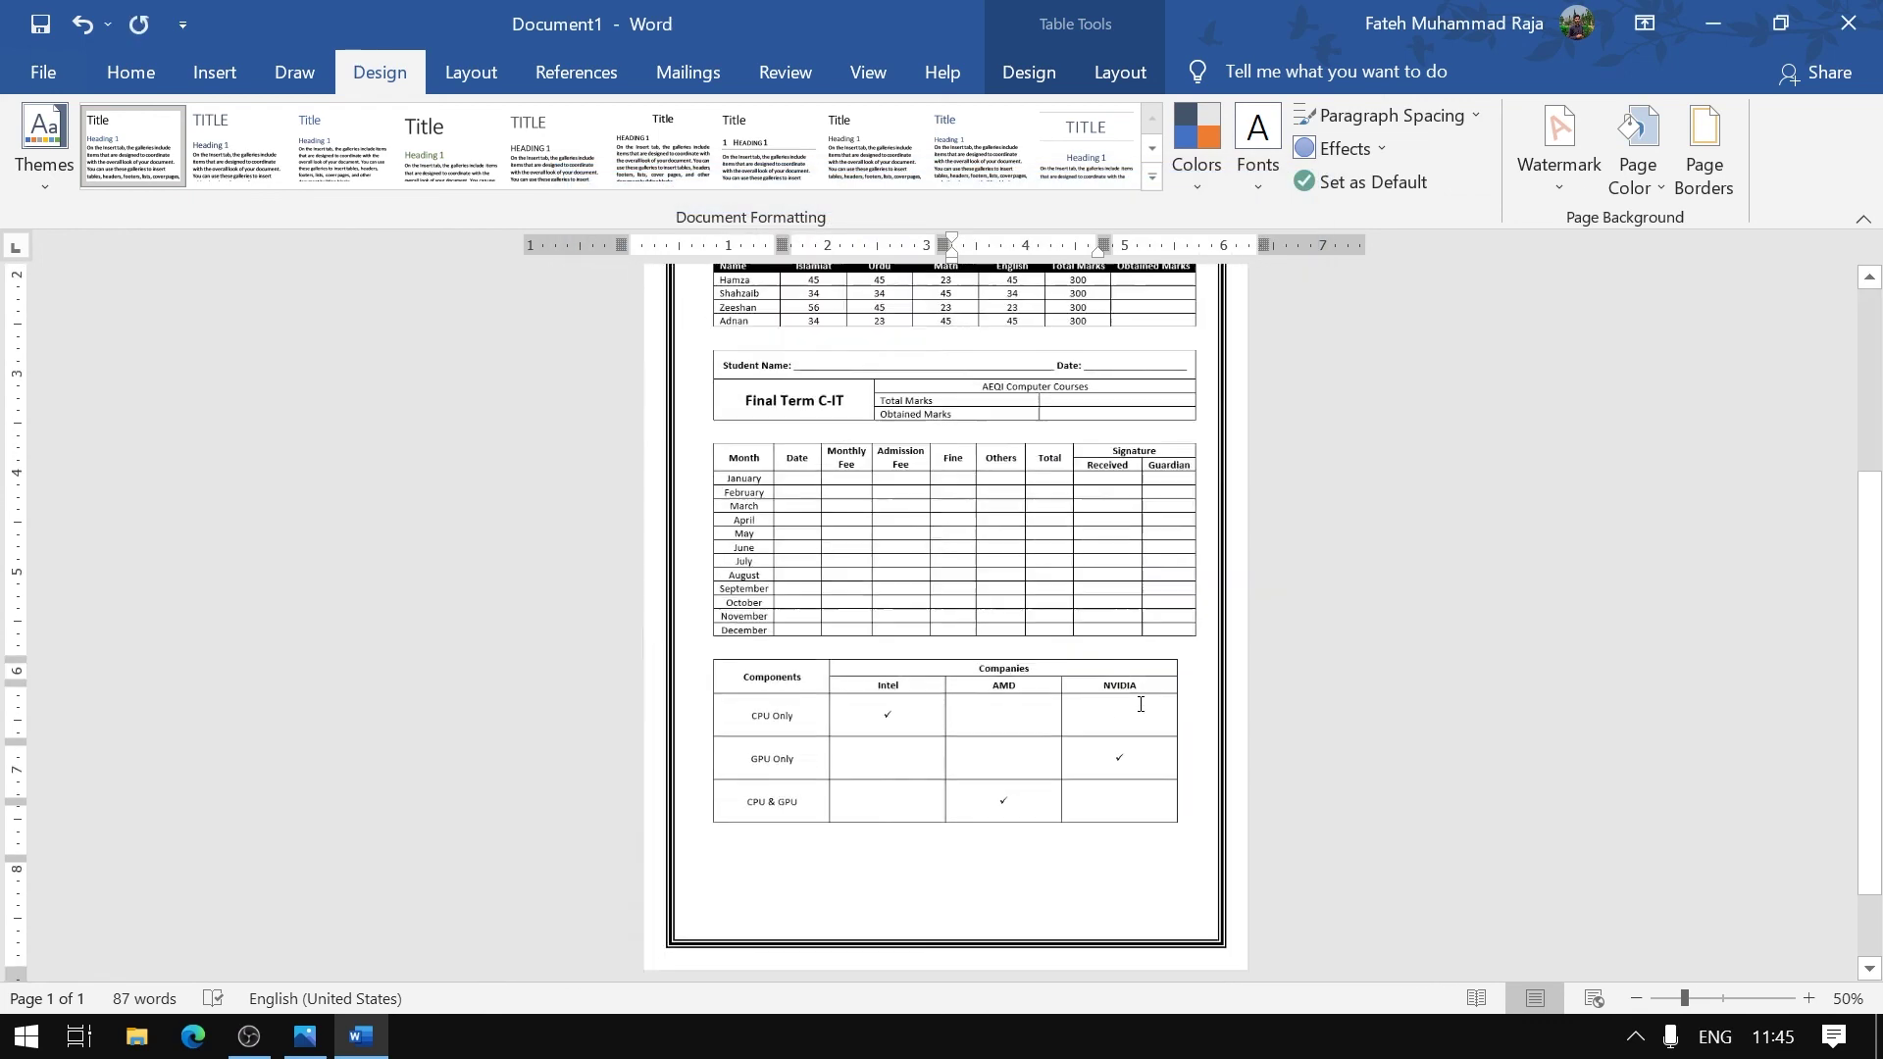
{"action": "scroll", "coordinate": [1141, 705], "scroll_direction": "down", "scroll_amount": 1, "text": "ctrl"}
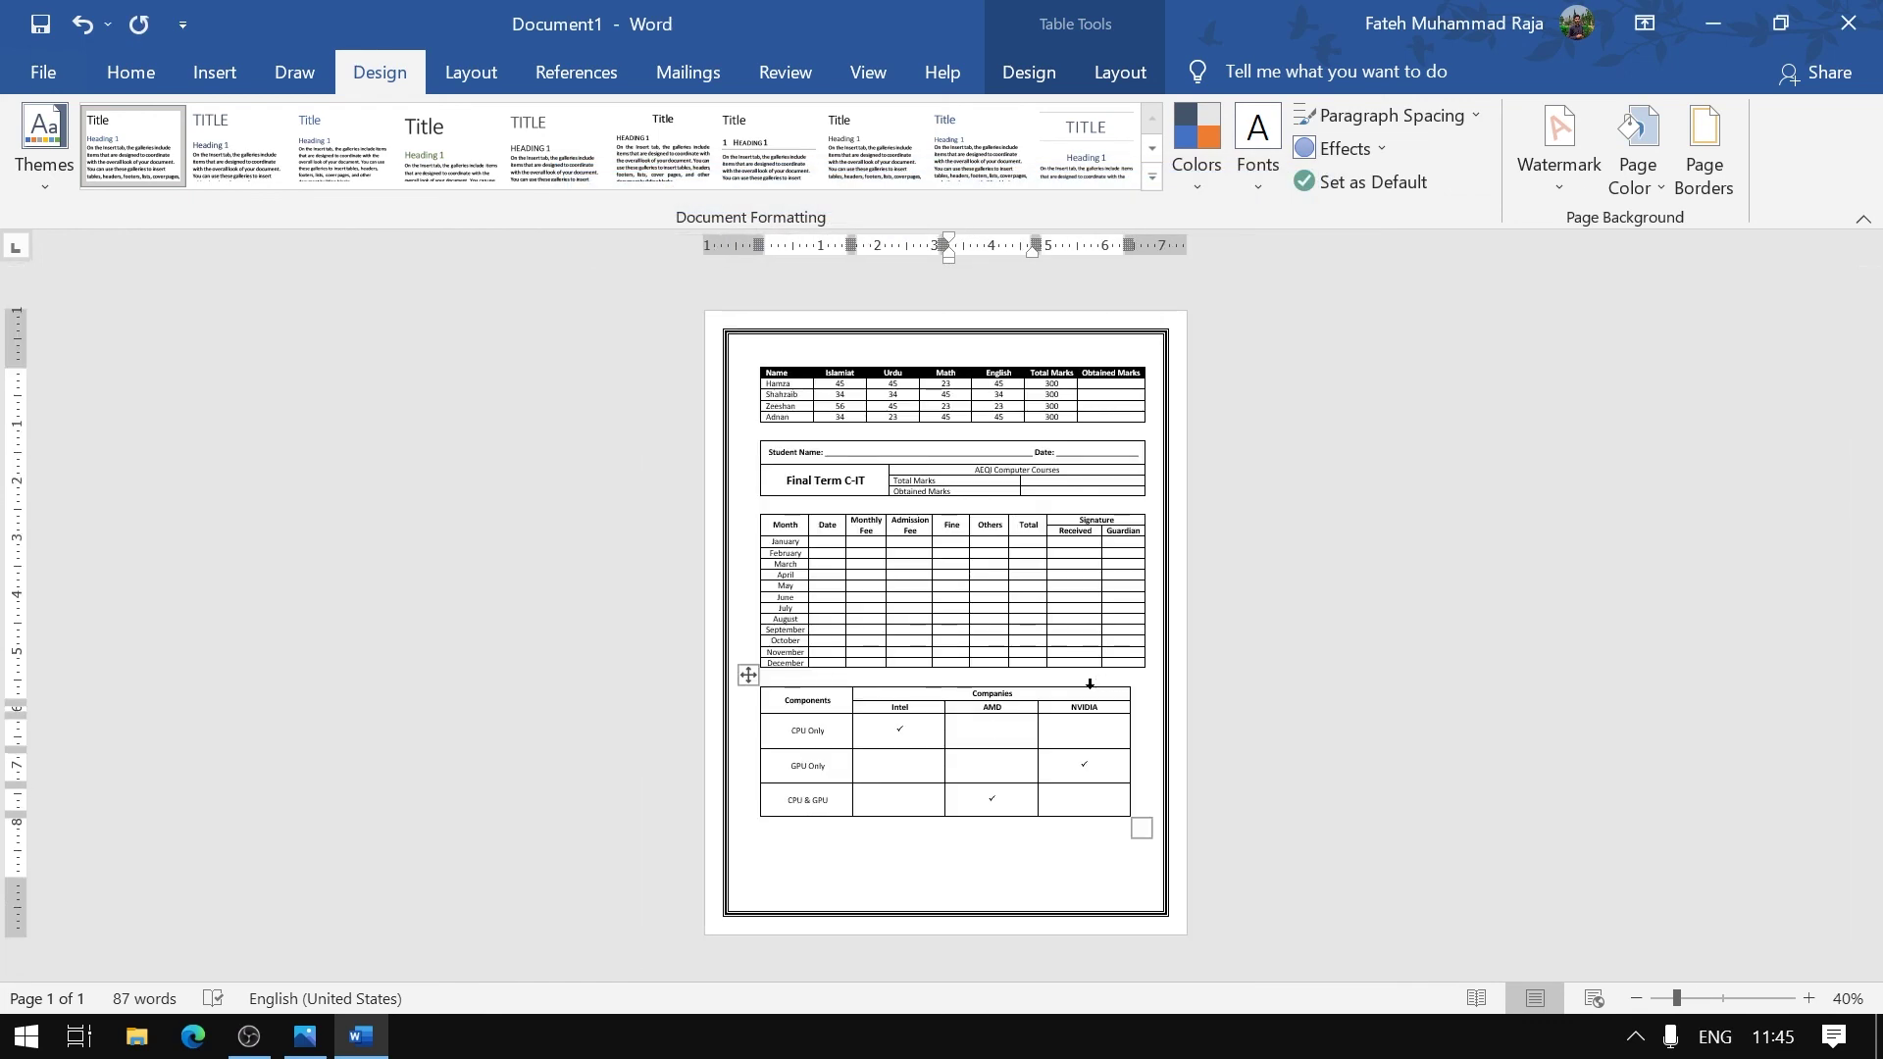